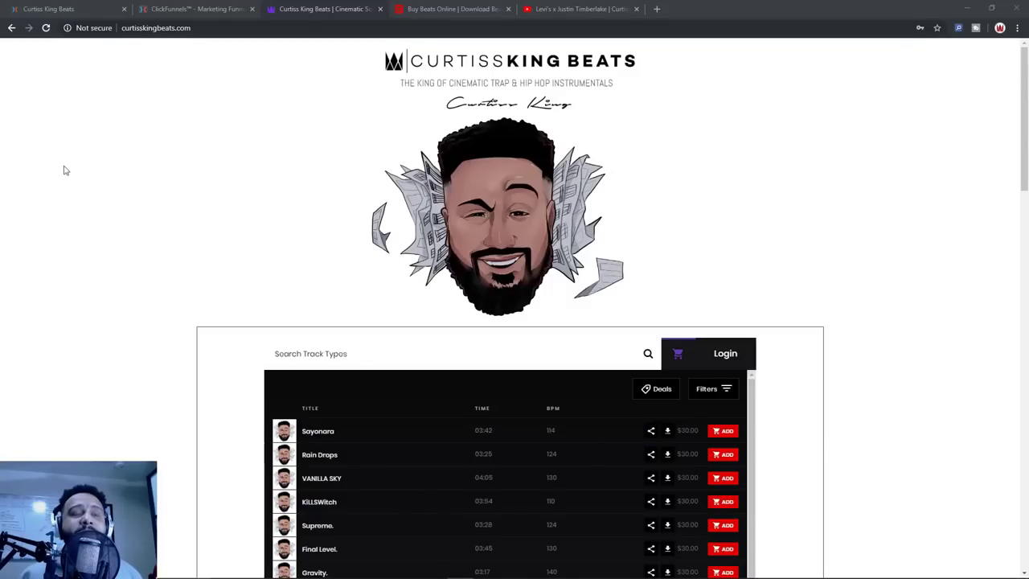
# Reload curtisskingbeats.com and view its embedded beat store
pyautogui.click(46, 28)
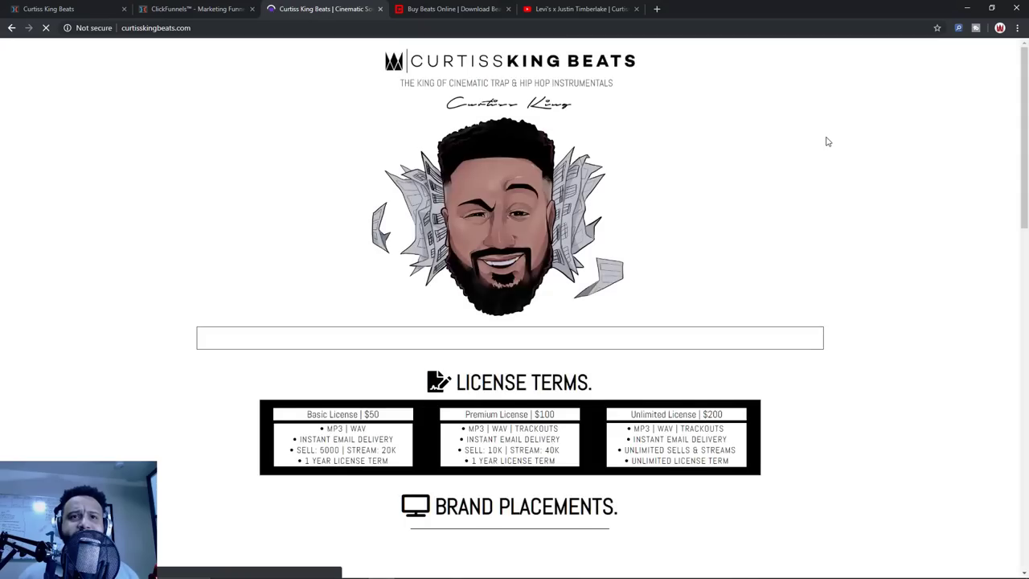
pyautogui.scroll(-3, 836, 139)
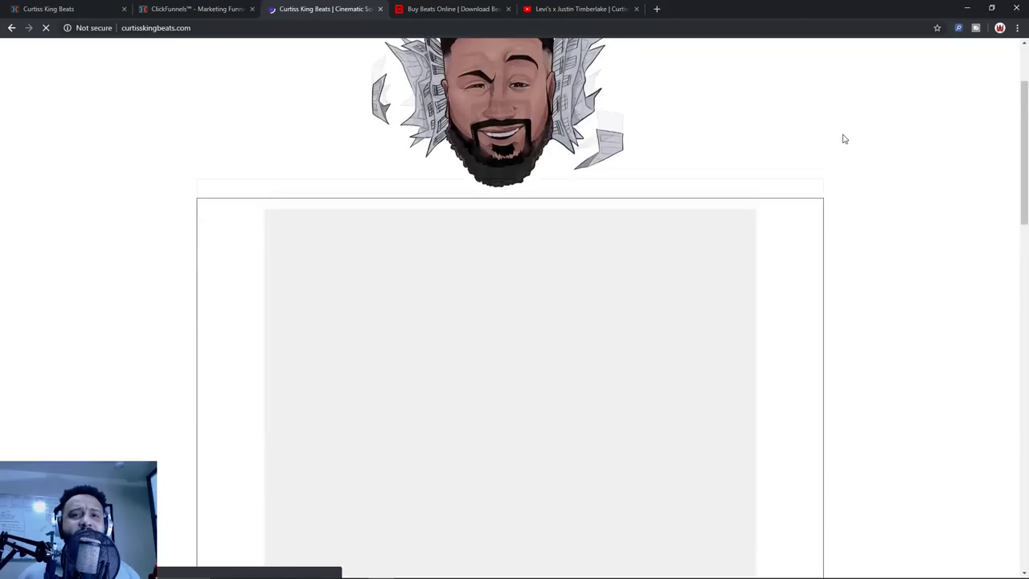
pyautogui.scroll(-3, 842, 138)
pyautogui.scroll(2, 643, 158)
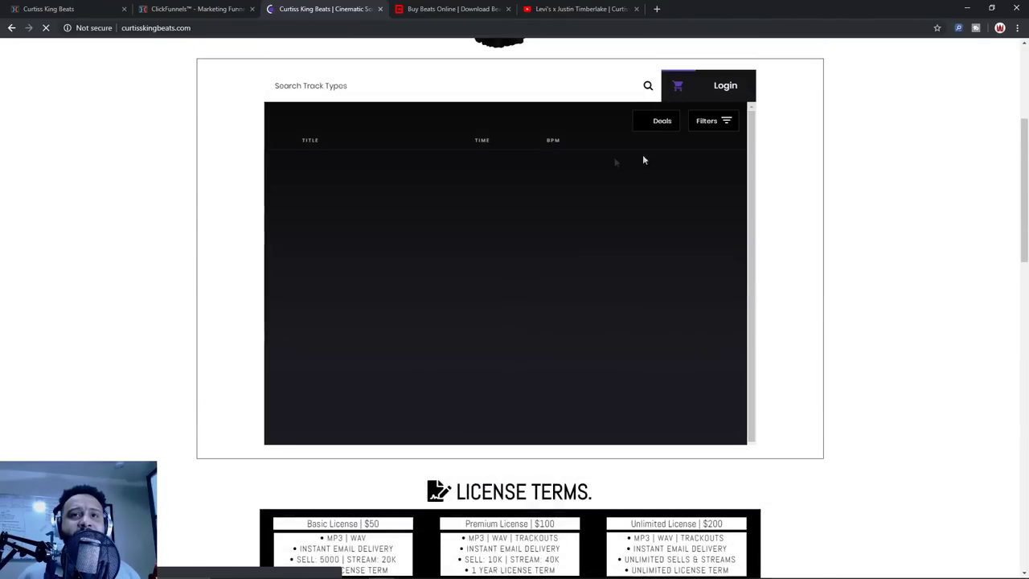
pyautogui.scroll(-1, 879, 195)
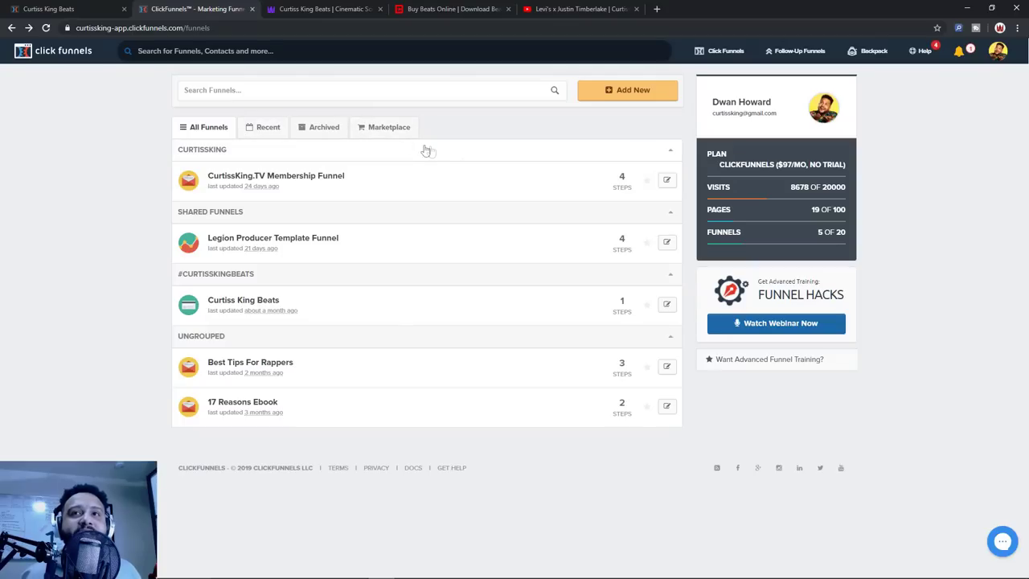
# Review the Curtiss King Beats site's sections, from the beat store and license terms through placements, drum kits and courses to the email signup
pyautogui.moveTo(719, 55)
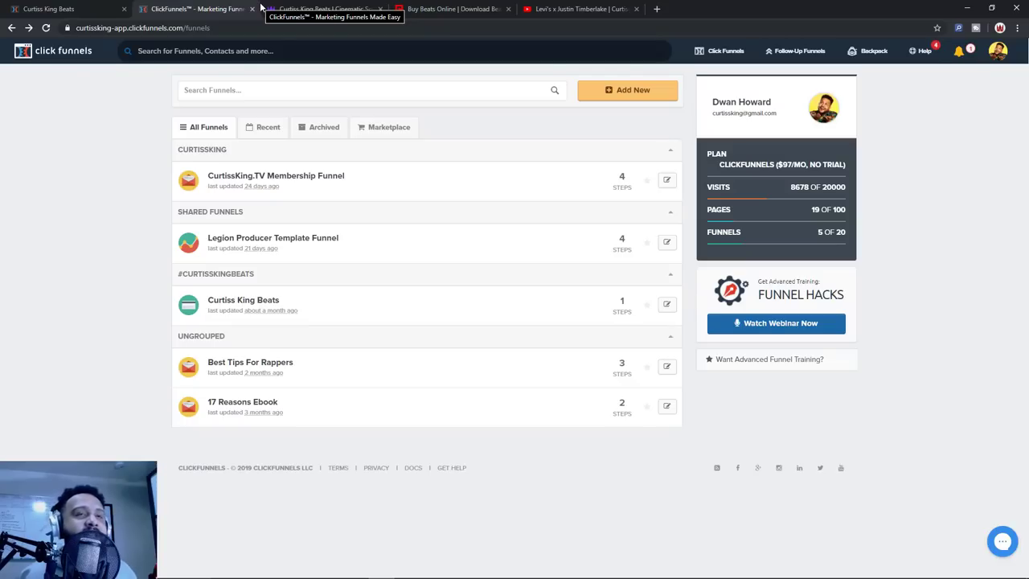
pyautogui.click(334, 9)
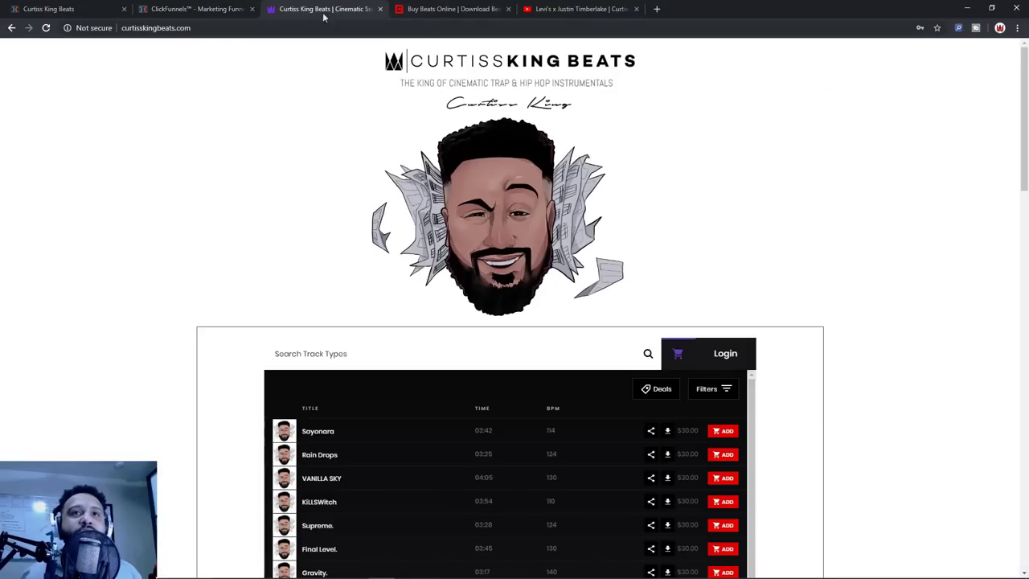
pyautogui.scroll(-10, 831, 257)
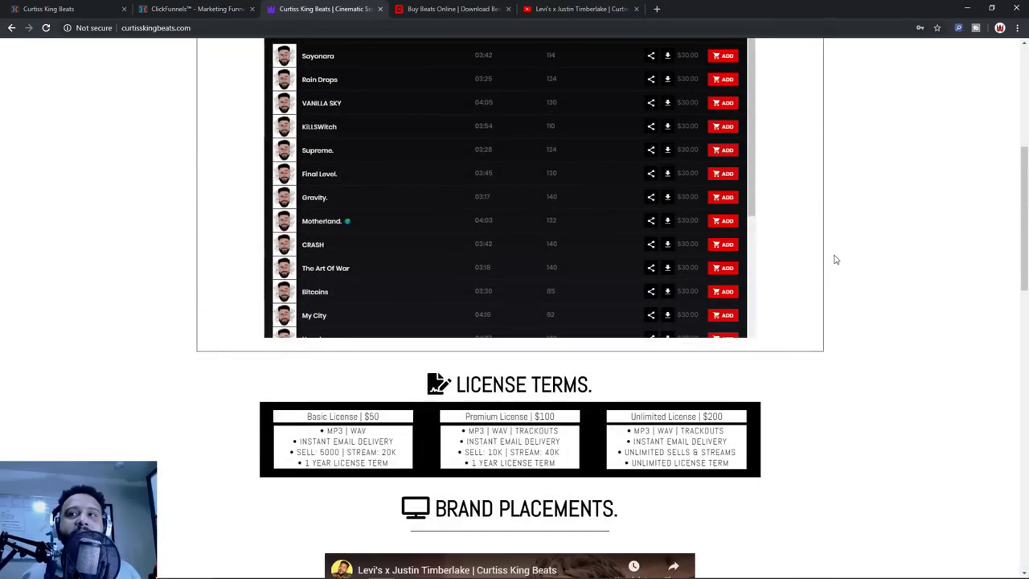
pyautogui.scroll(-8, 855, 255)
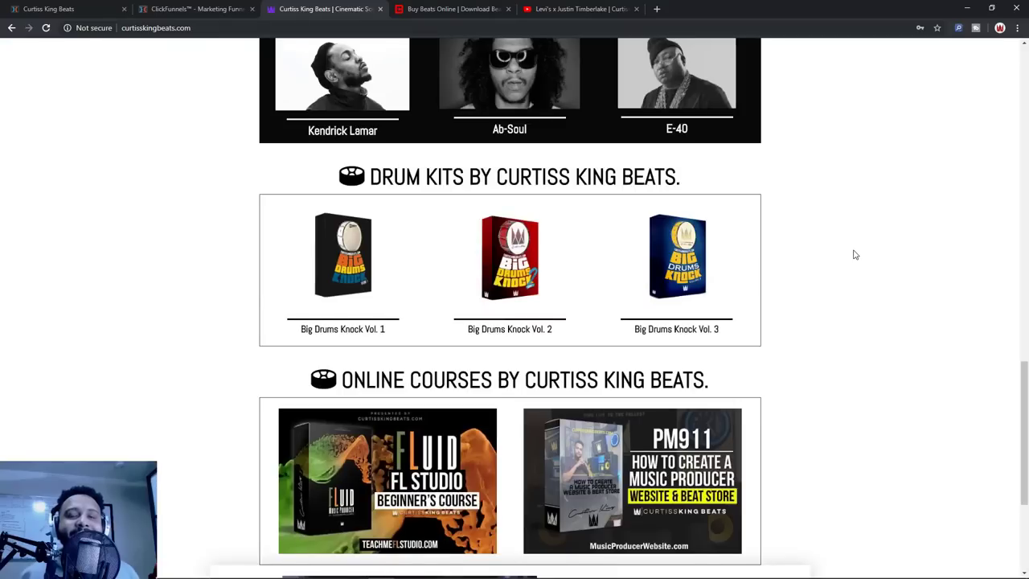
pyautogui.scroll(15, 811, 219)
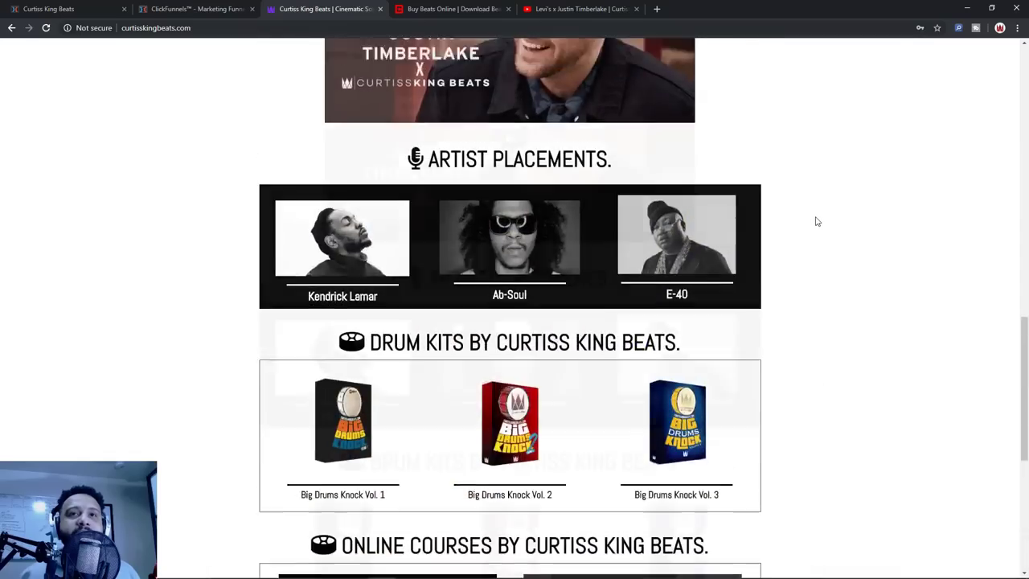
pyautogui.scroll(-2, 811, 201)
pyautogui.scroll(2, 811, 201)
pyautogui.scroll(-6, 844, 179)
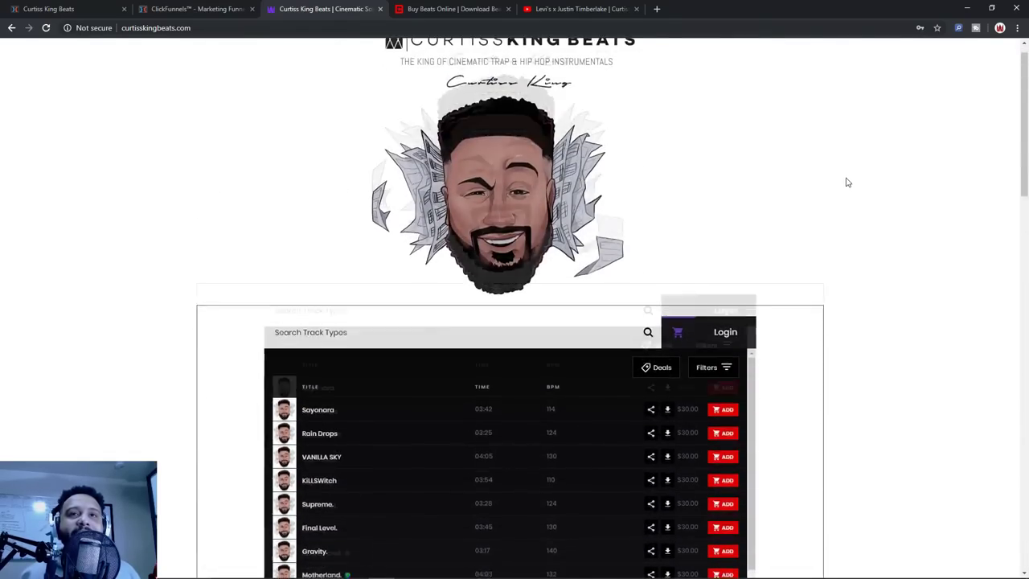
pyautogui.scroll(-5, 849, 180)
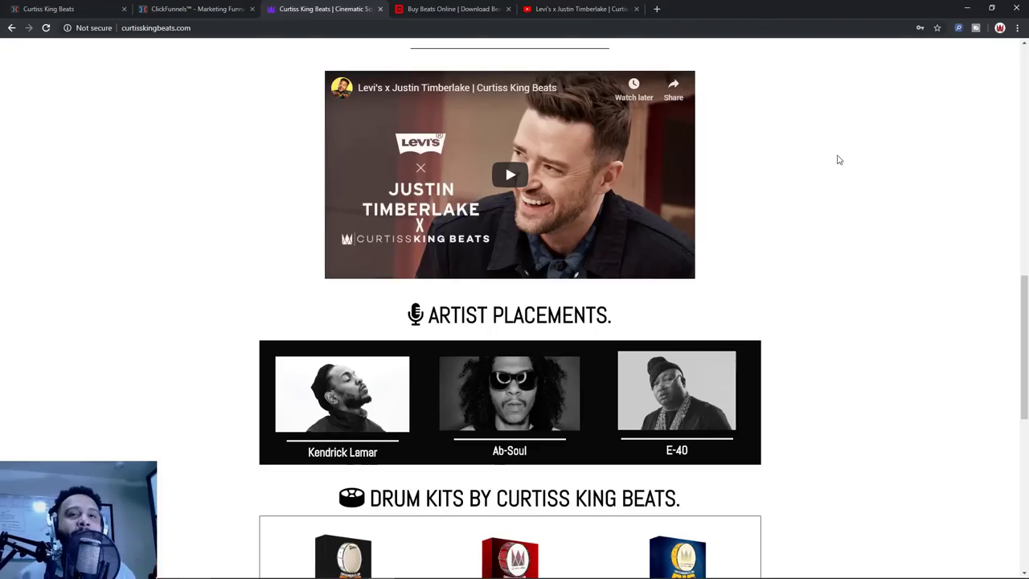
pyautogui.scroll(-5, 838, 158)
pyautogui.scroll(-1, 838, 156)
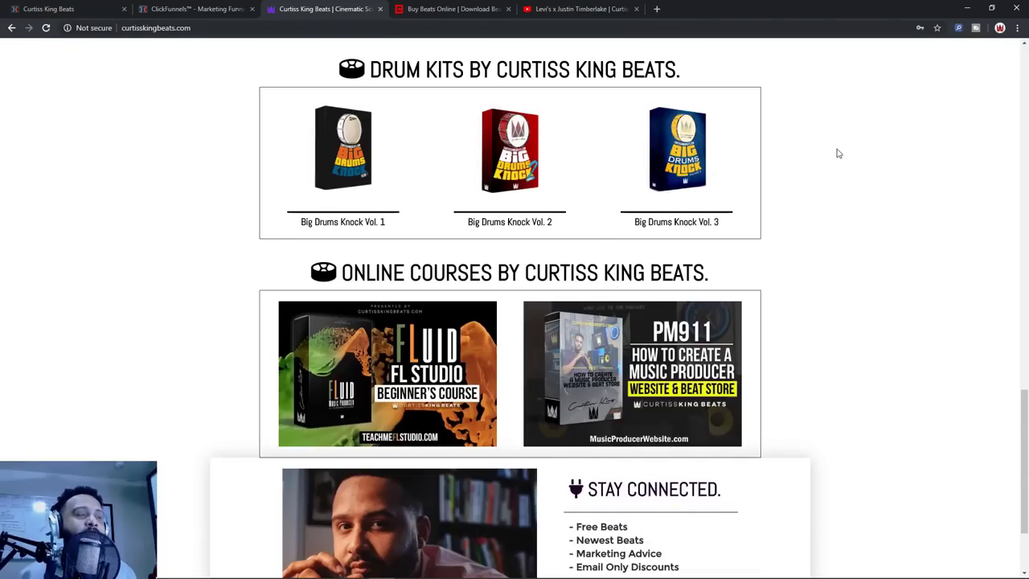
pyautogui.scroll(-2, 838, 153)
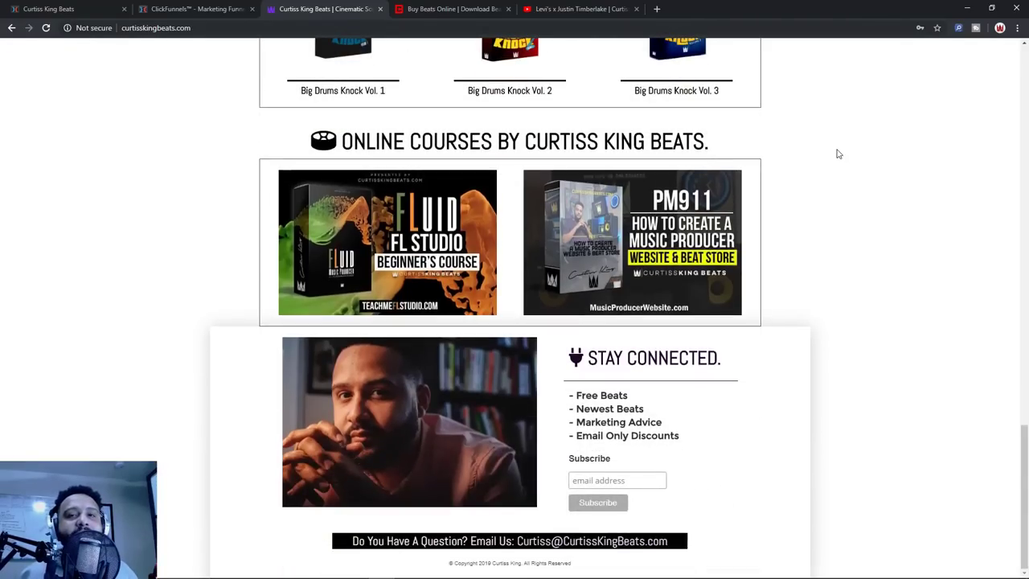
pyautogui.scroll(20, 838, 154)
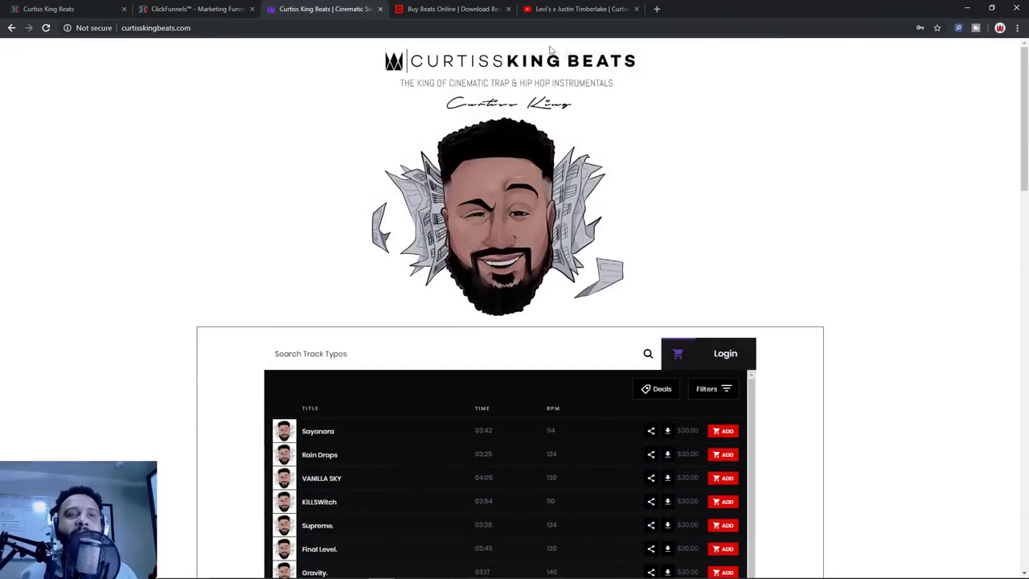
# In ClickFunnels, start a new funnel with the Classic Funnel Builder, choosing the Sell Your Product goal and Sales Funnel type
pyautogui.moveTo(197, 8); pyautogui.dragTo(325, 8)
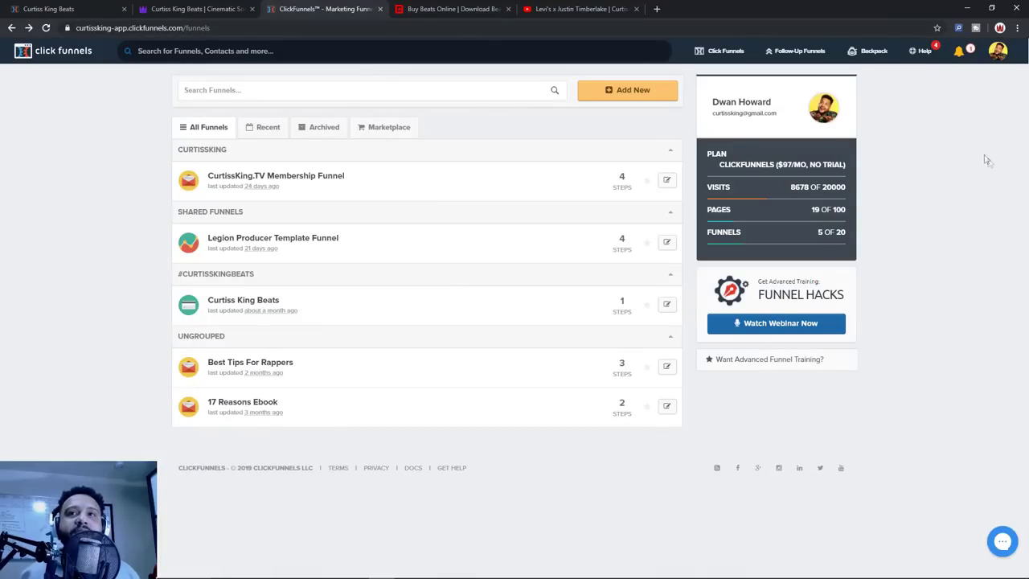
pyautogui.moveTo(716, 50)
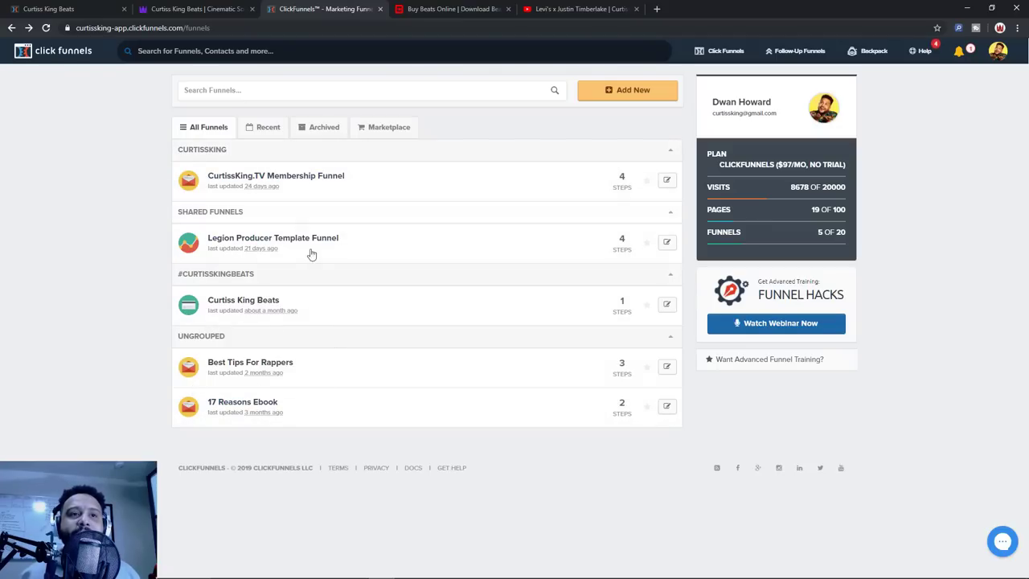
pyautogui.click(641, 93)
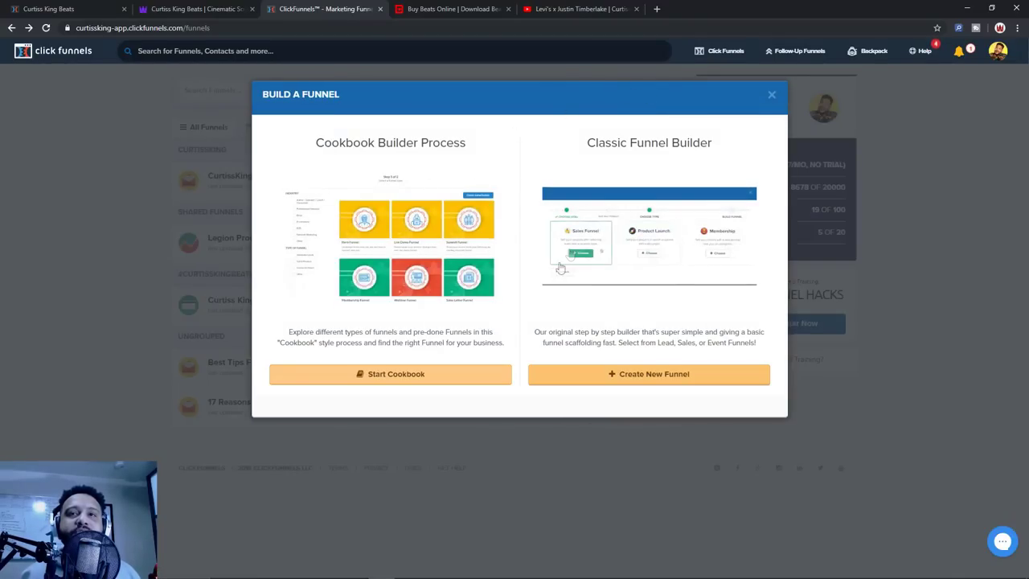
pyautogui.click(651, 380)
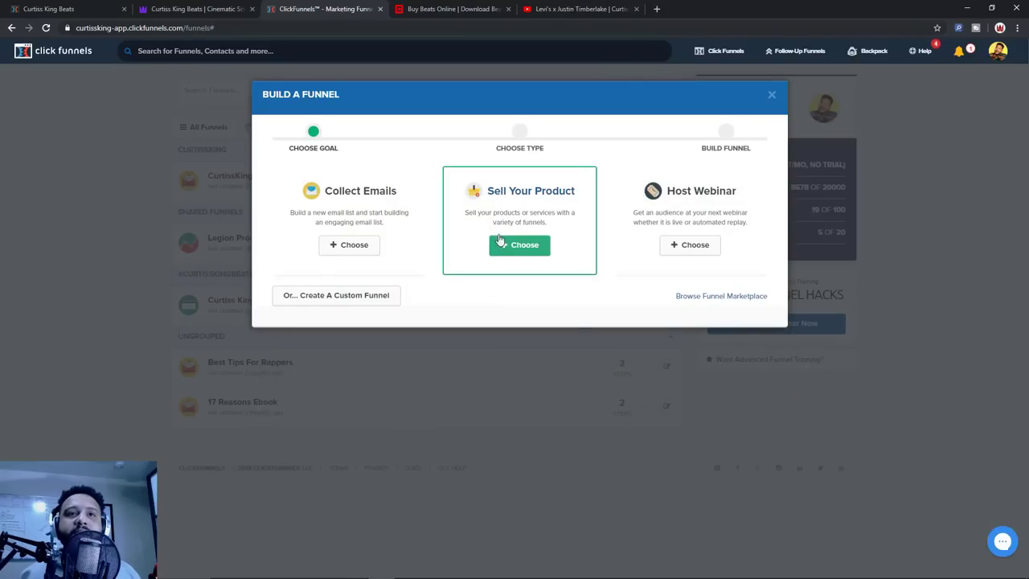
pyautogui.click(534, 254)
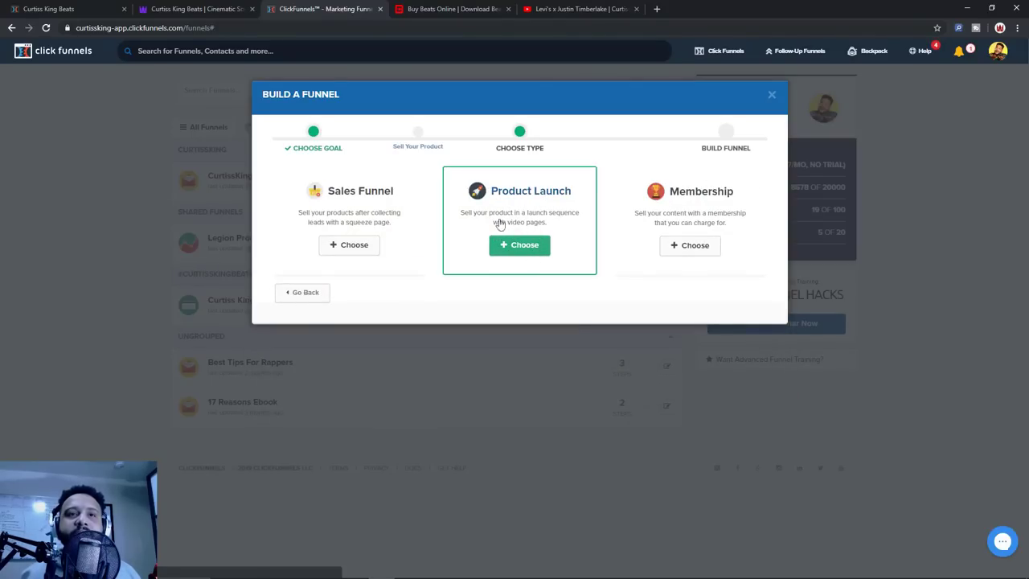
pyautogui.click(346, 247)
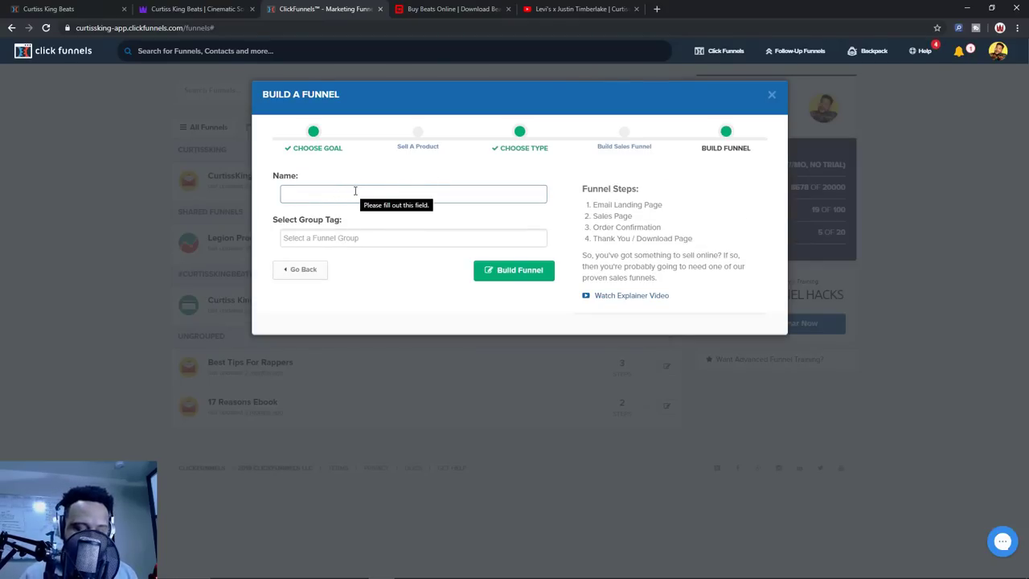
# Name the funnel "Standard Music Producer Website" and build it without a group tag
pyautogui.click(354, 191)
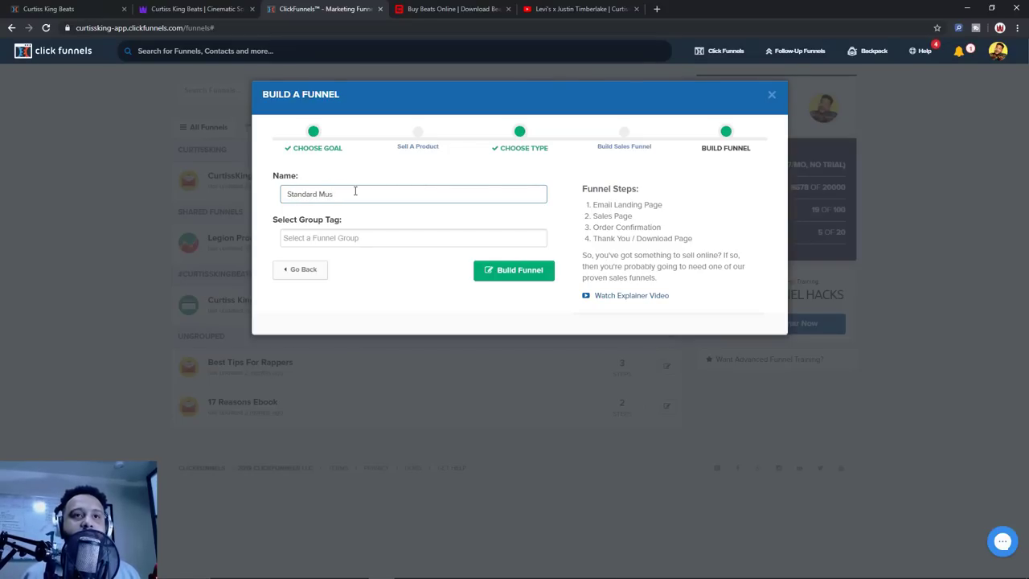
pyautogui.write('Standard Music Produce')
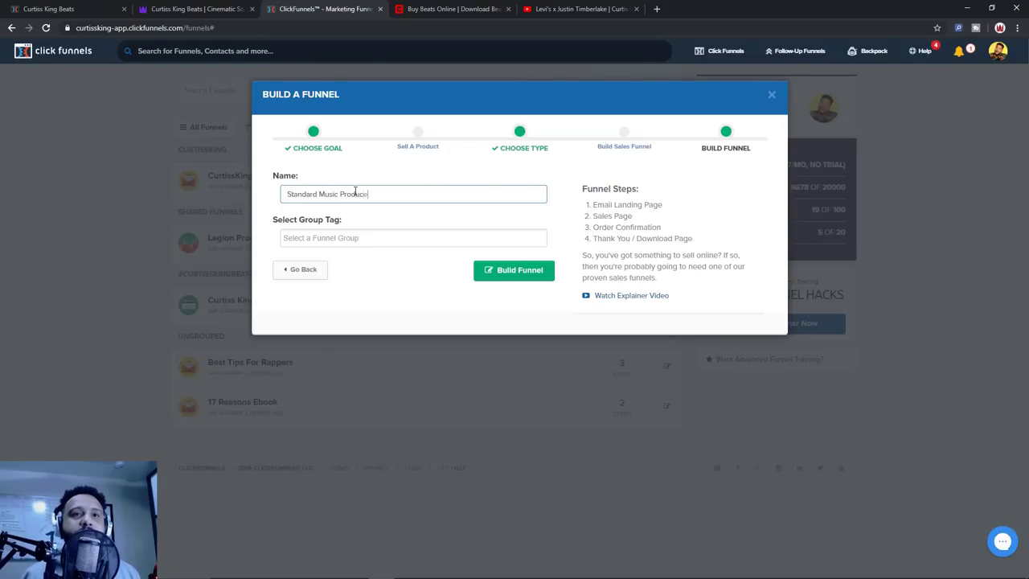
pyautogui.write('rWe')
pyautogui.press('BackSpace')
pyautogui.press('BackSpace')
pyautogui.write('Website')
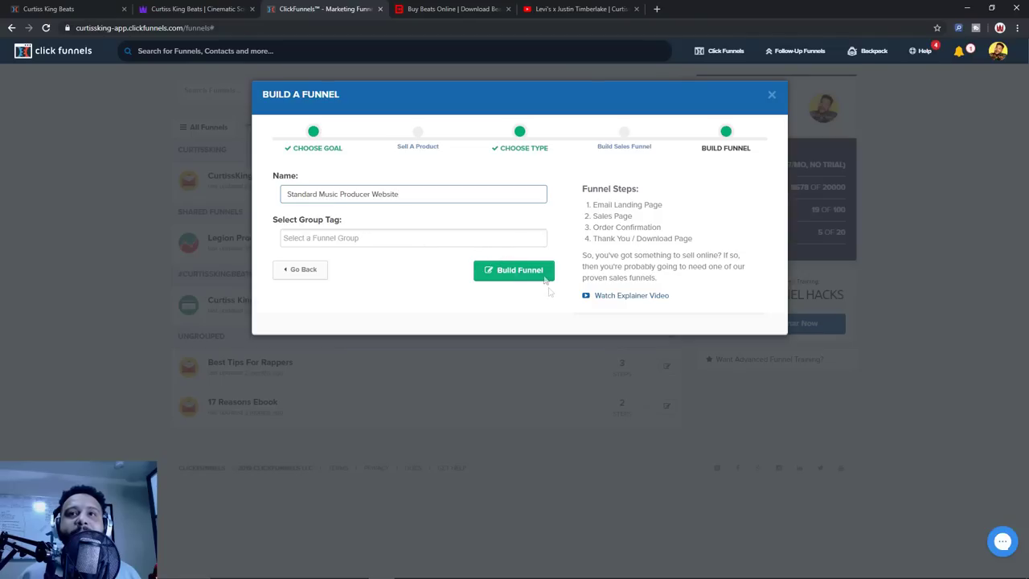
pyautogui.click(517, 273)
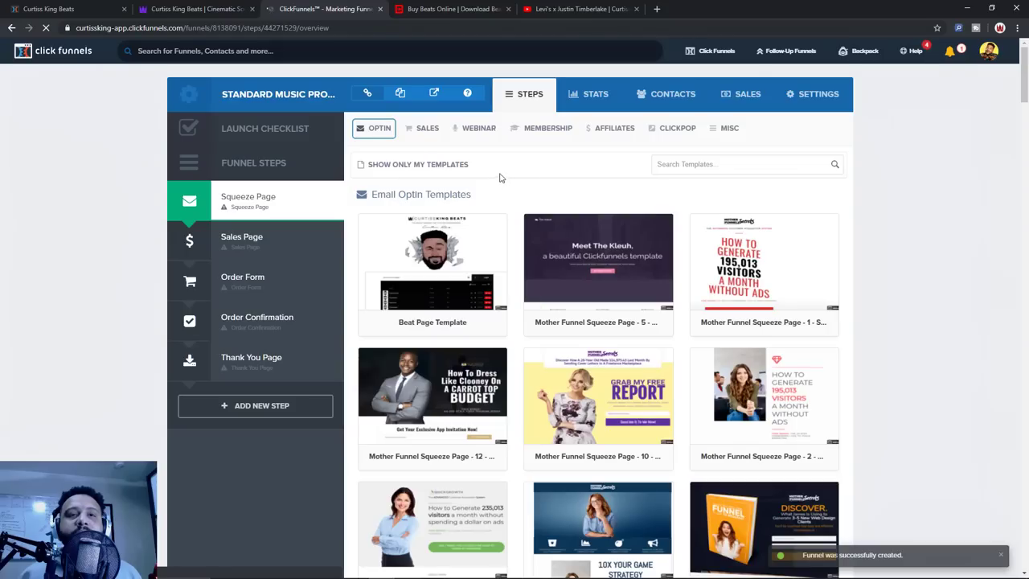
# Delete the Thank You Page, Order Confirmation, Order Form and Sales Page steps, keeping only the Squeeze Page in the funnel
pyautogui.moveTo(466, 257)
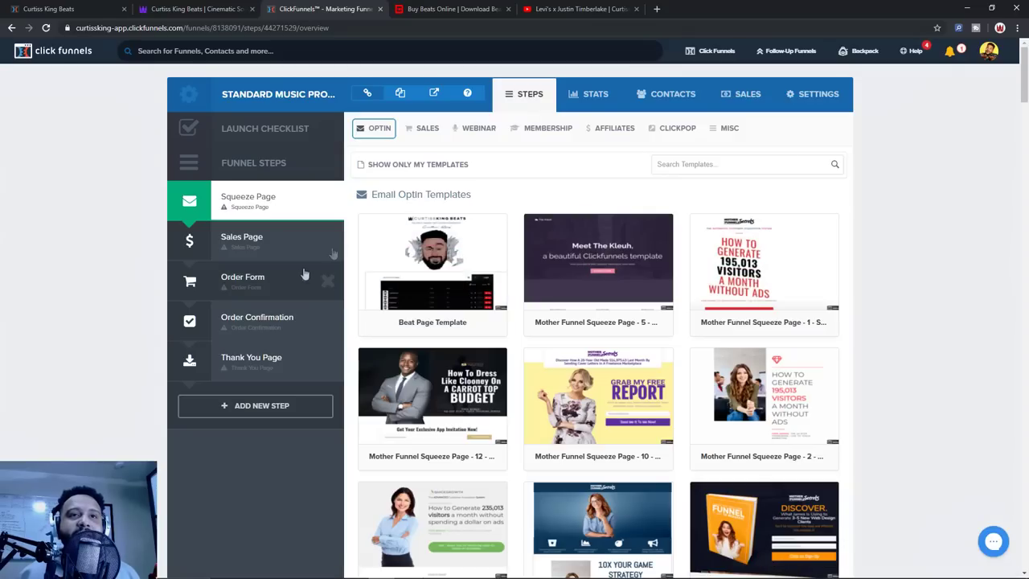
pyautogui.moveTo(327, 244)
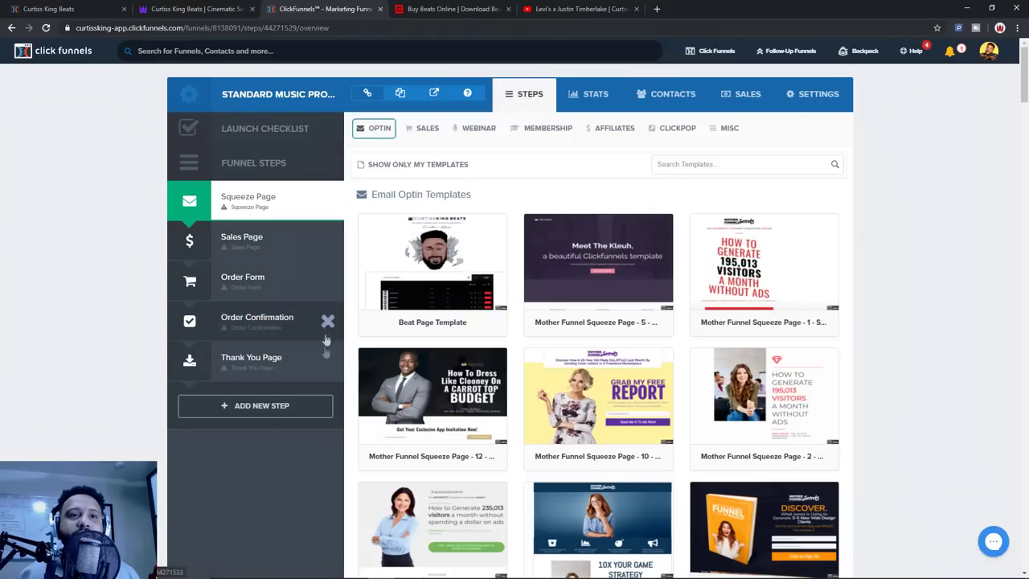
pyautogui.moveTo(329, 366)
pyautogui.click(328, 363)
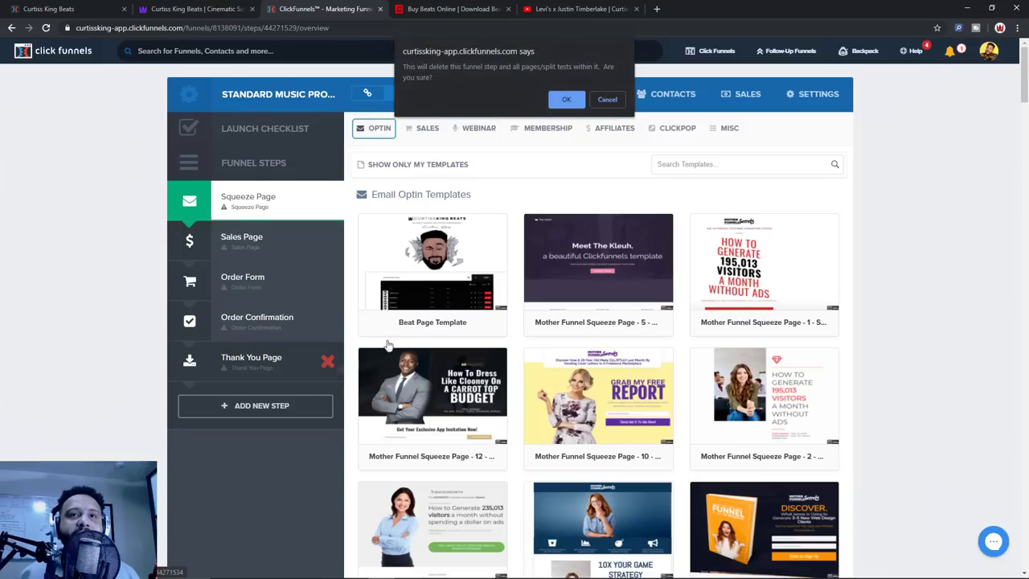
pyautogui.click(327, 323)
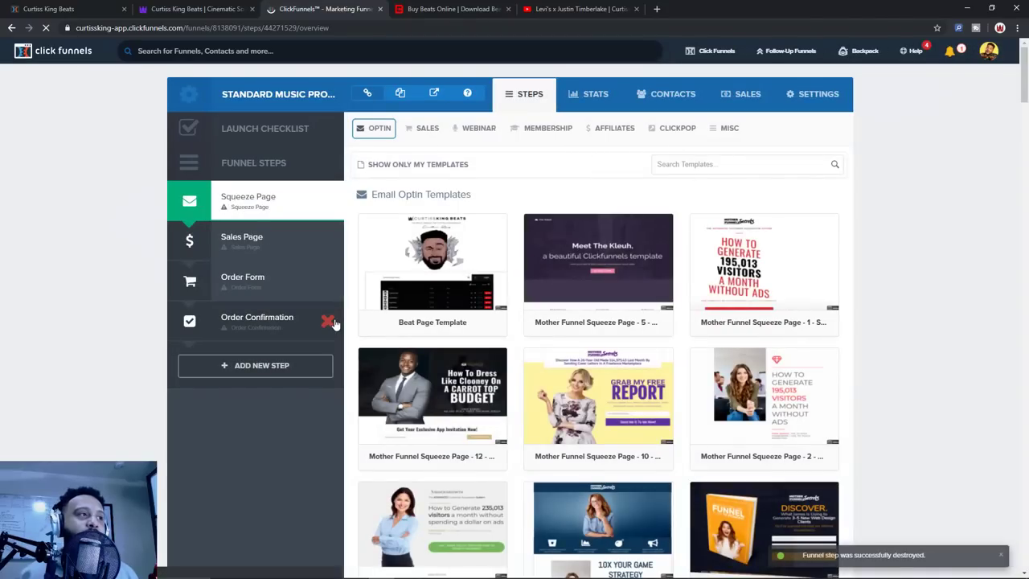
pyautogui.click(329, 322)
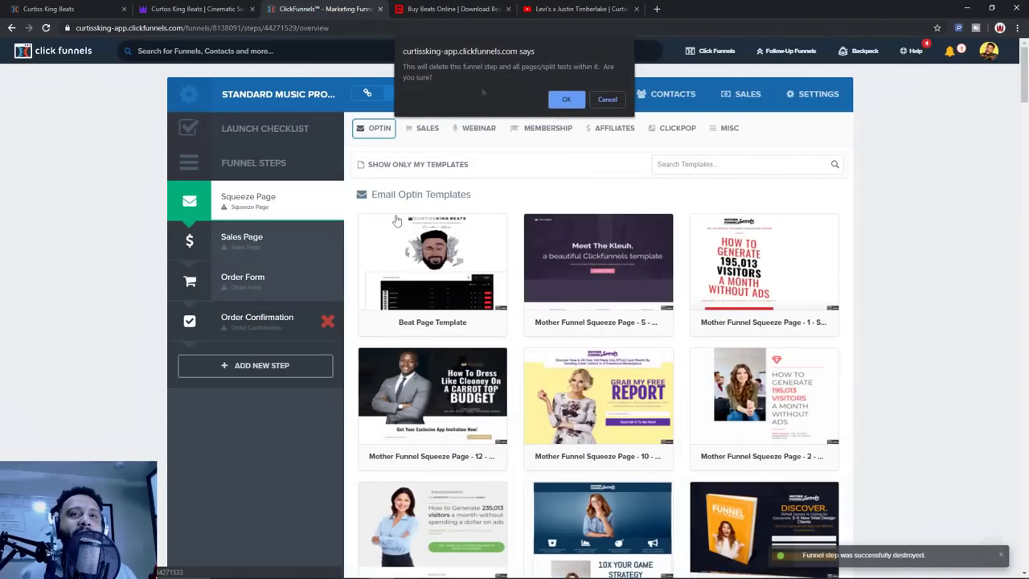
pyautogui.click(567, 96)
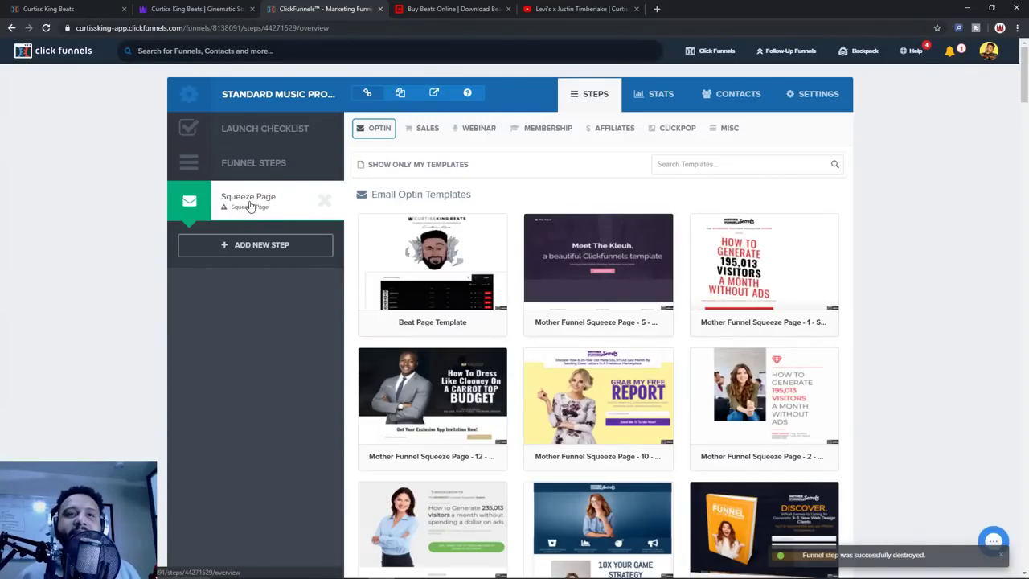
# Browse the email optin templates and preview the Mother Funnel Squeeze Page - 3 template, examining its layout
pyautogui.scroll(-3, 795, 184)
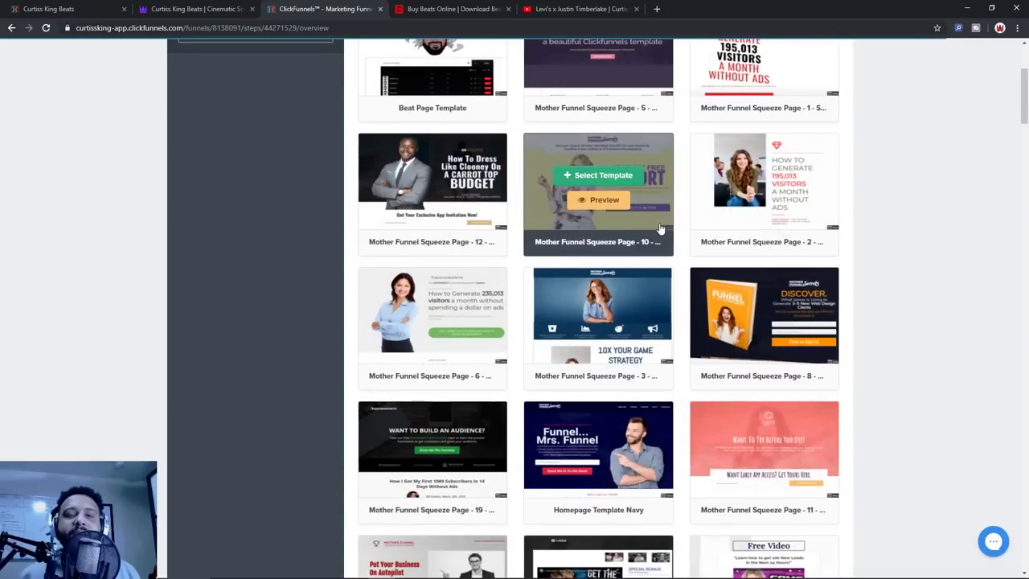
pyautogui.scroll(-3, 515, 257)
pyautogui.scroll(2, 515, 257)
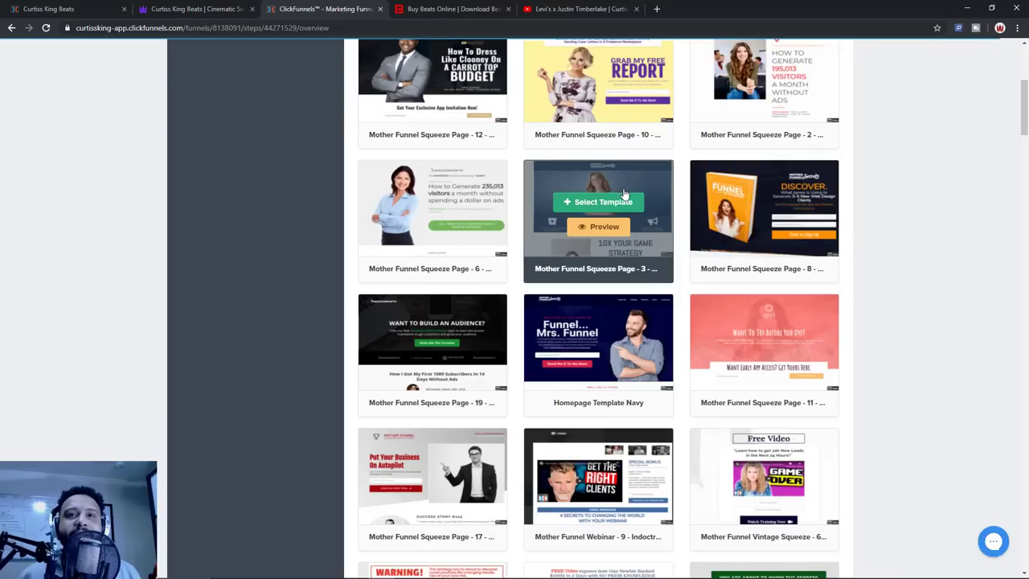
pyautogui.scroll(1, 612, 209)
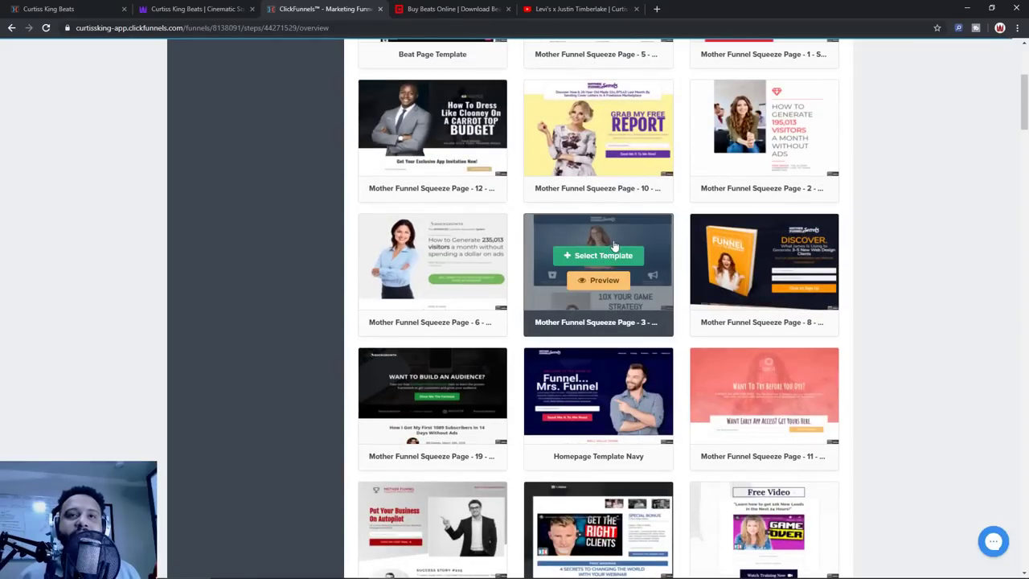
pyautogui.click(599, 284)
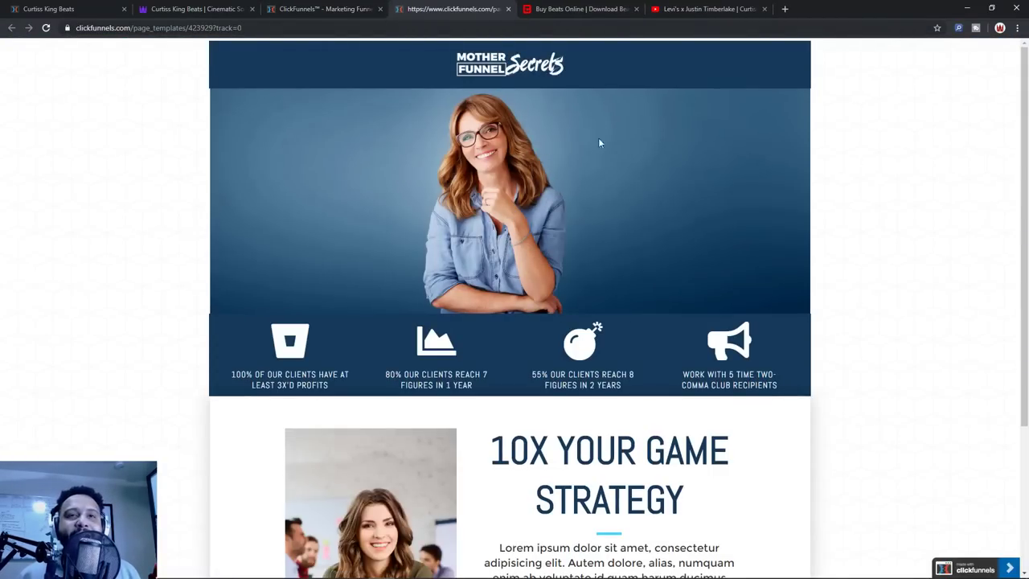
pyautogui.scroll(-1, 853, 192)
pyautogui.scroll(-2, 854, 193)
pyautogui.scroll(3, 849, 191)
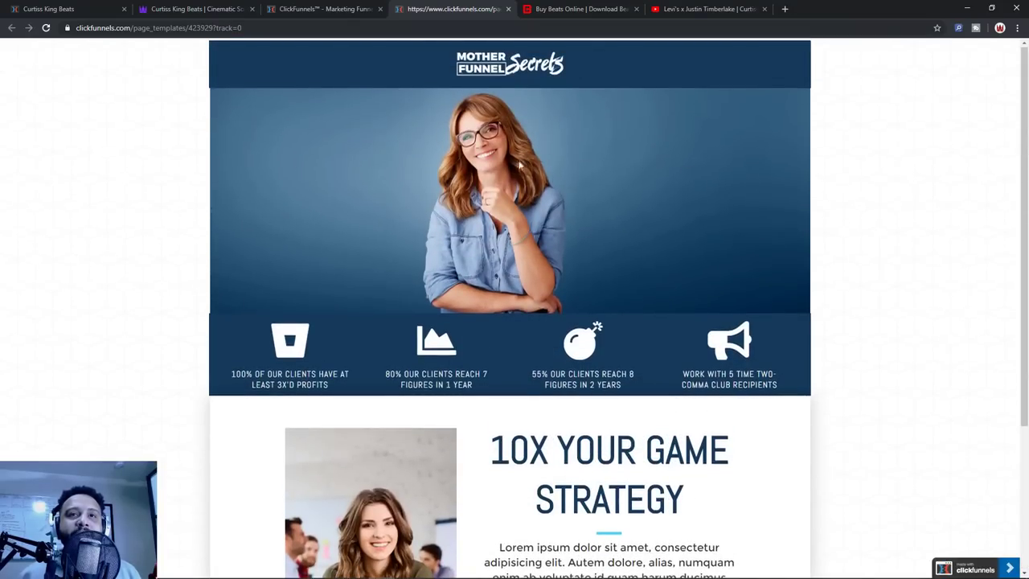
# Compare the template preview's layout with the Curtiss King Beats site
pyautogui.scroll(-2, 390, 233)
pyautogui.scroll(2, 385, 257)
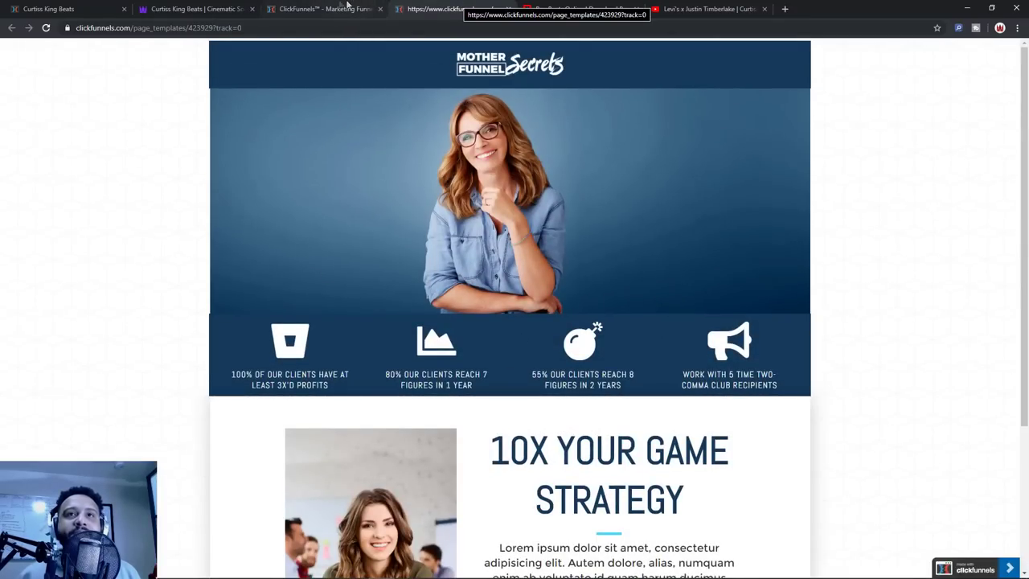
pyautogui.click(245, 7)
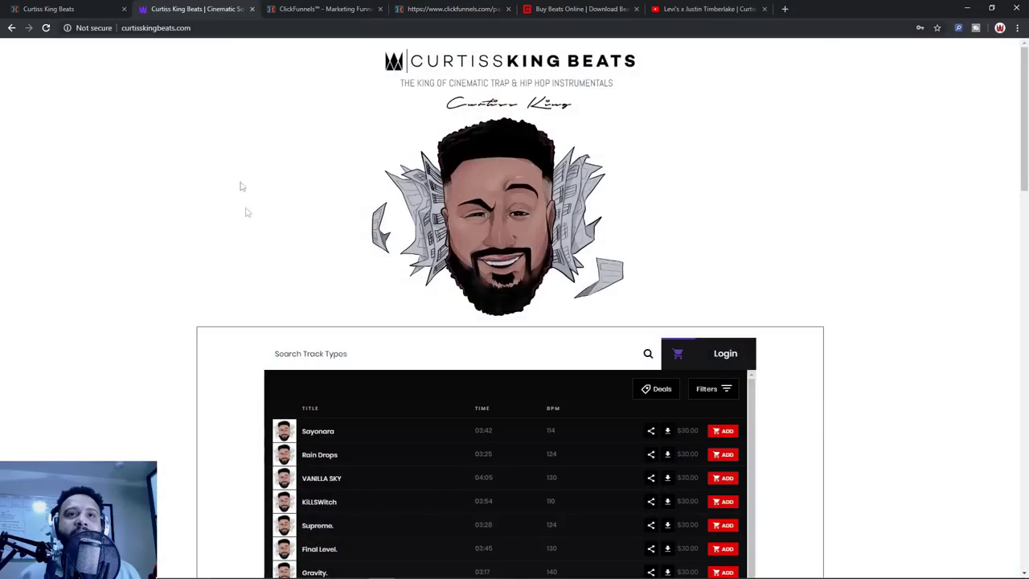
# Close the preview, apply the Mother Funnel Squeeze Page - 3 template to the Squeeze Page step and open the page for editing
pyautogui.click(338, 9)
pyautogui.click(508, 9)
pyautogui.moveTo(619, 262)
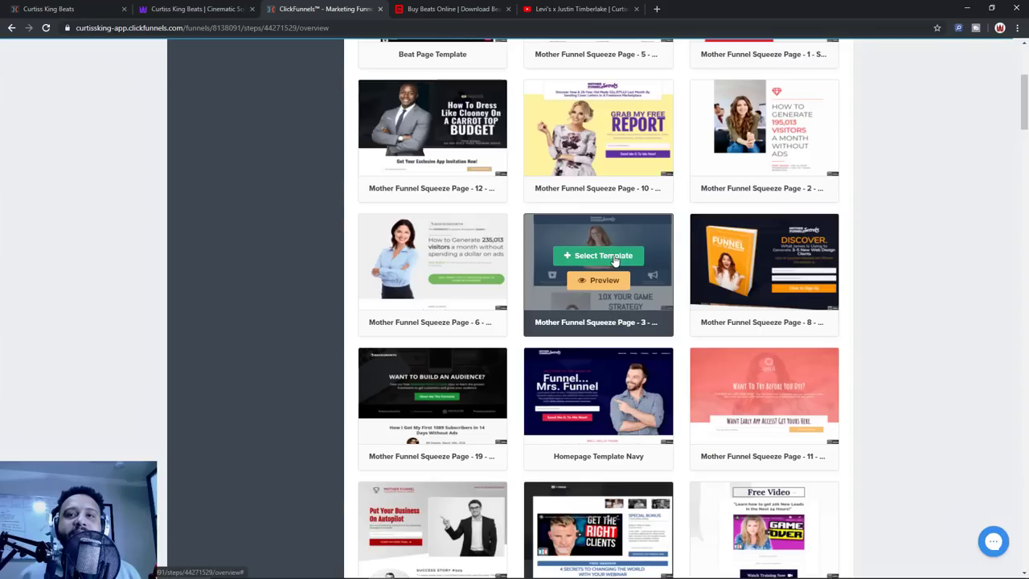
pyautogui.click(603, 256)
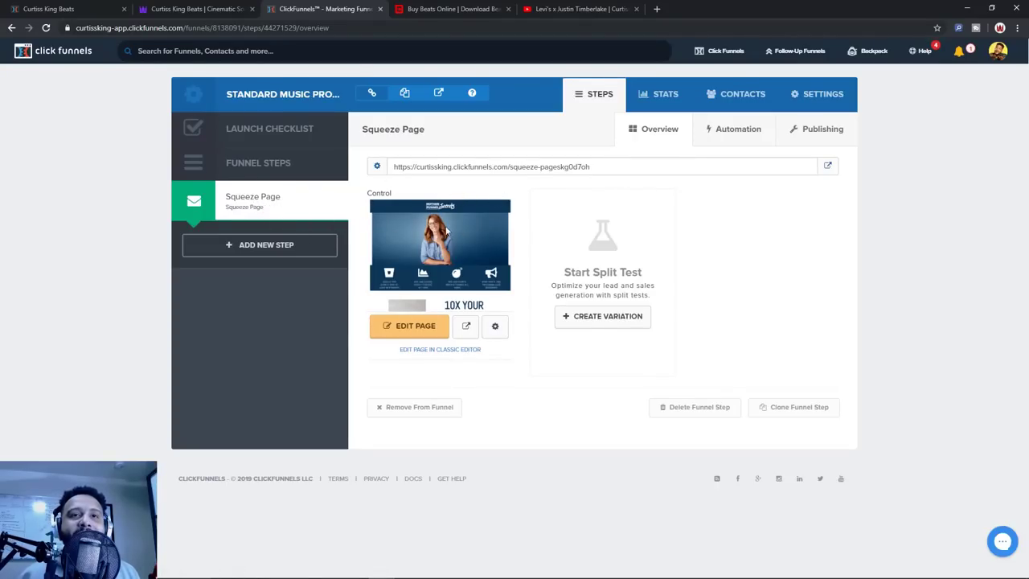
pyautogui.click(424, 332)
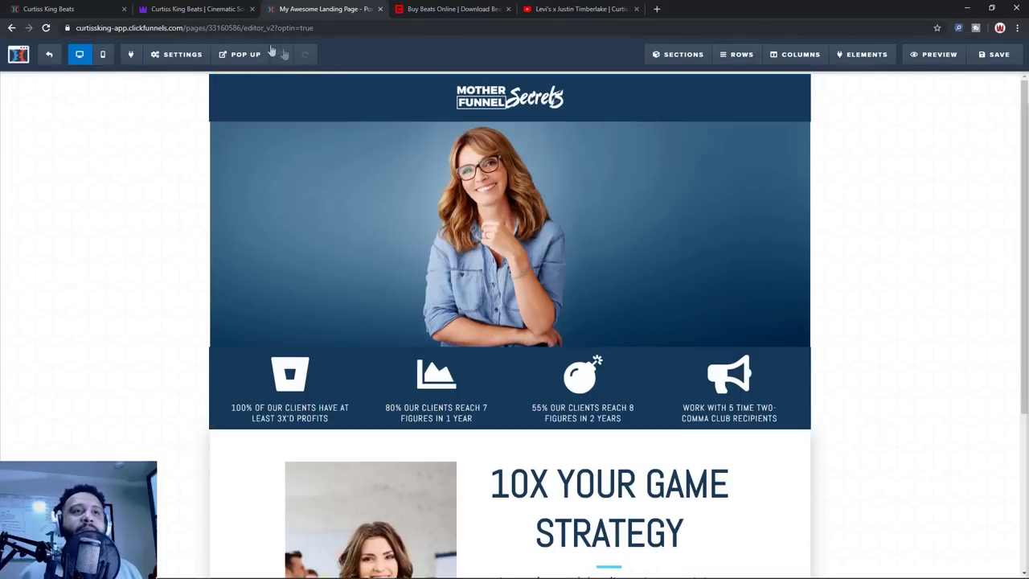
# Set the page title in the SEO meta data to "CurtKiBeats"
pyautogui.click(193, 55)
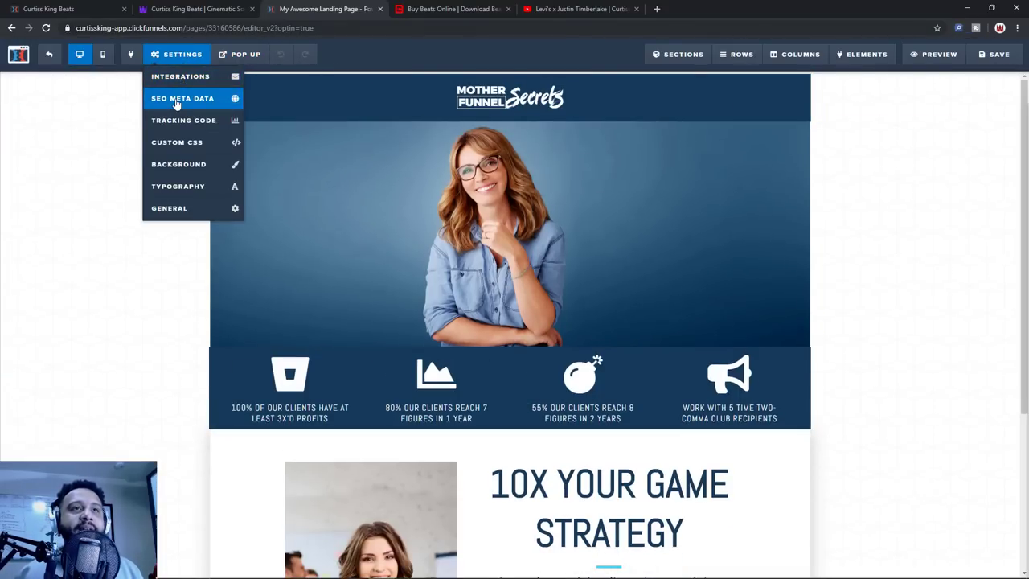
pyautogui.click(178, 102)
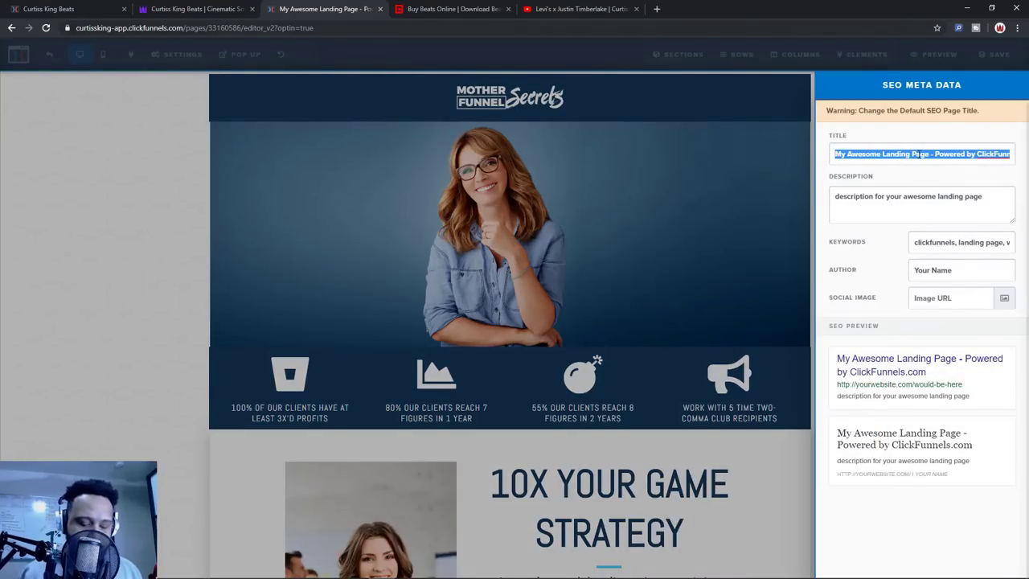
pyautogui.write('Curt')
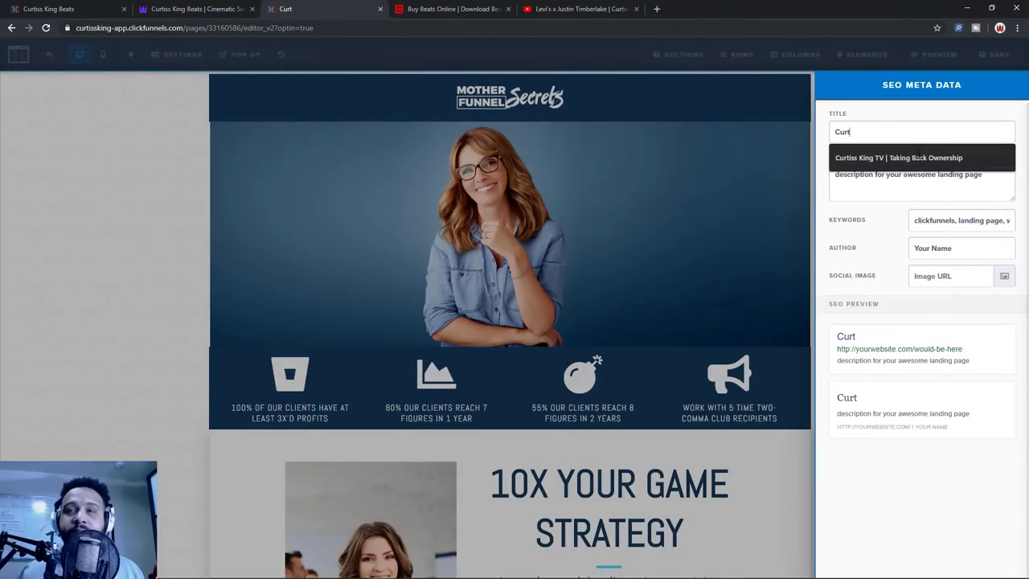
pyautogui.write('KiBeats')
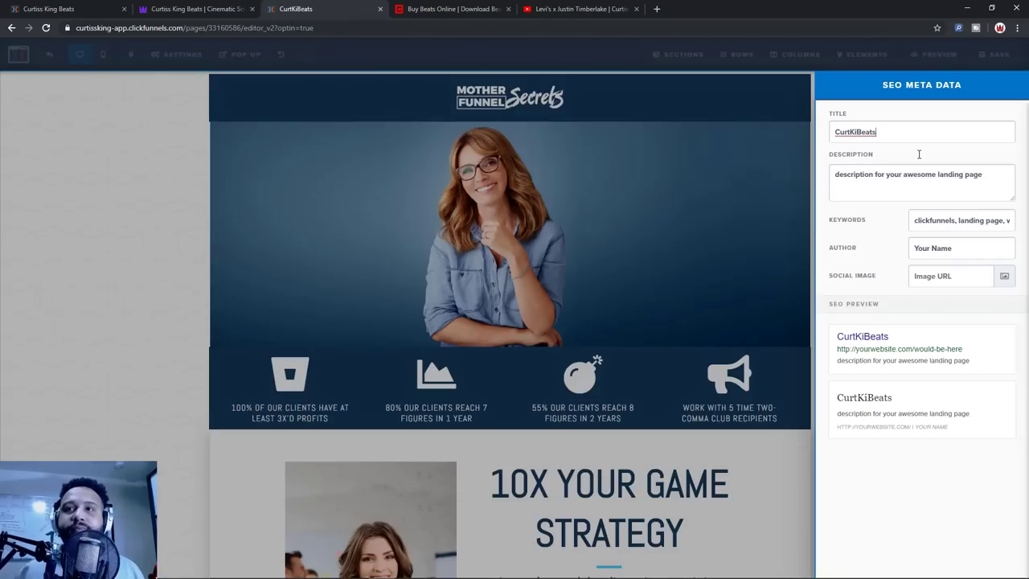
# Replace the SEO description with "Find high quality beats travis scott type beats by curtki beats"
pyautogui.tripleClick(876, 176)
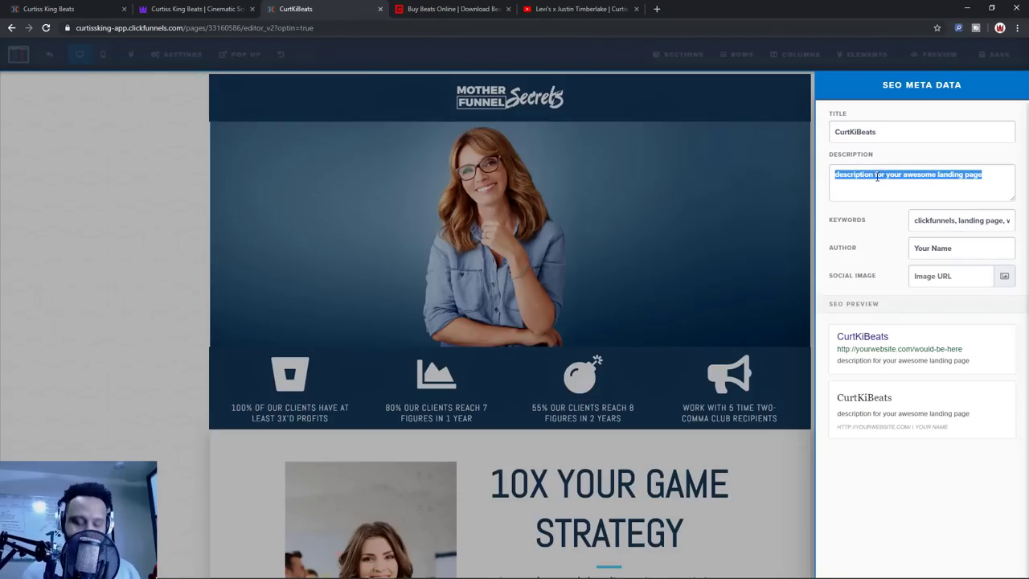
pyautogui.write('Find high qu')
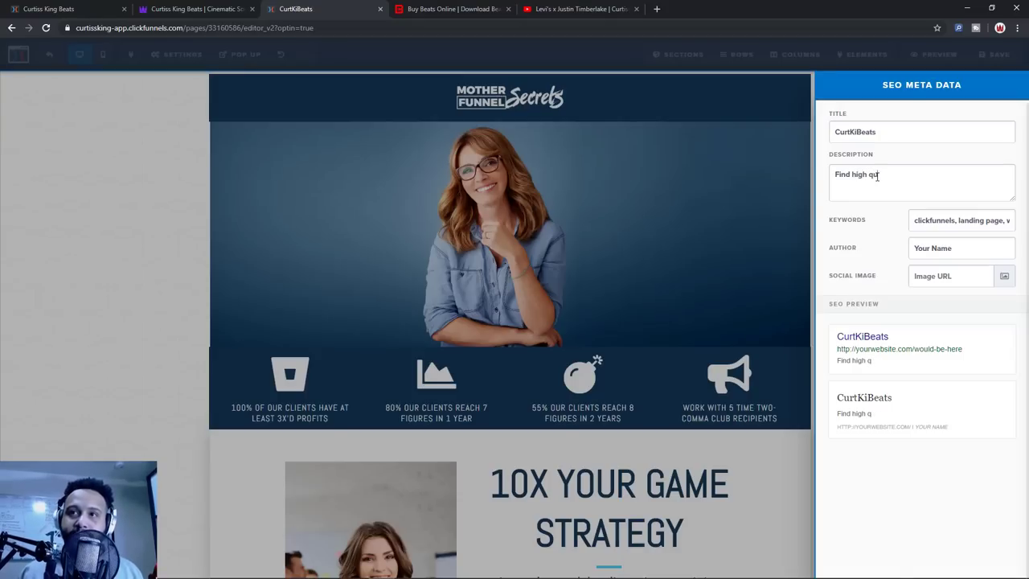
pyautogui.write('alitybeats travis sc')
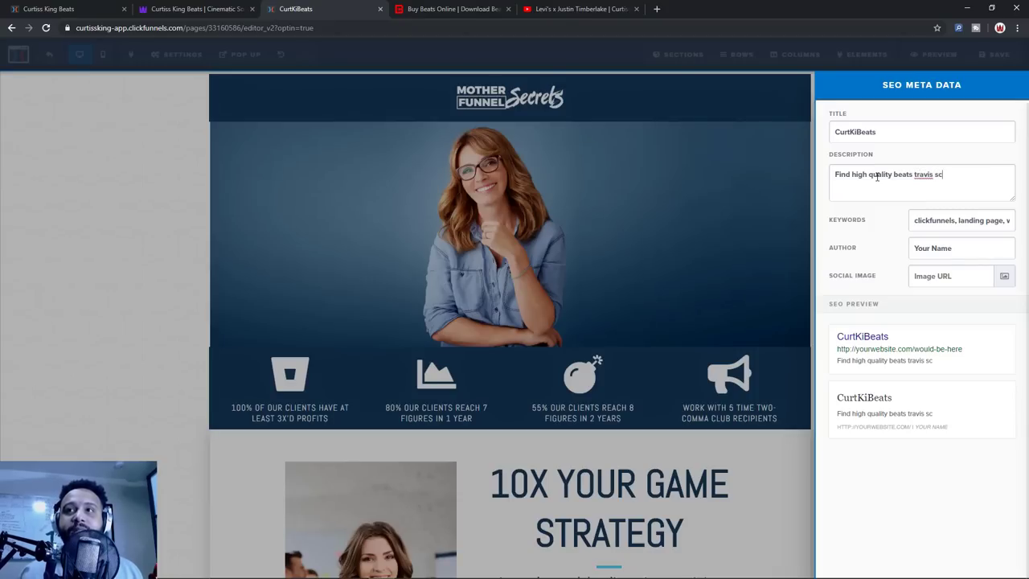
pyautogui.write('typebeat')
pyautogui.write('at')
pyautogui.write('ats by curt')
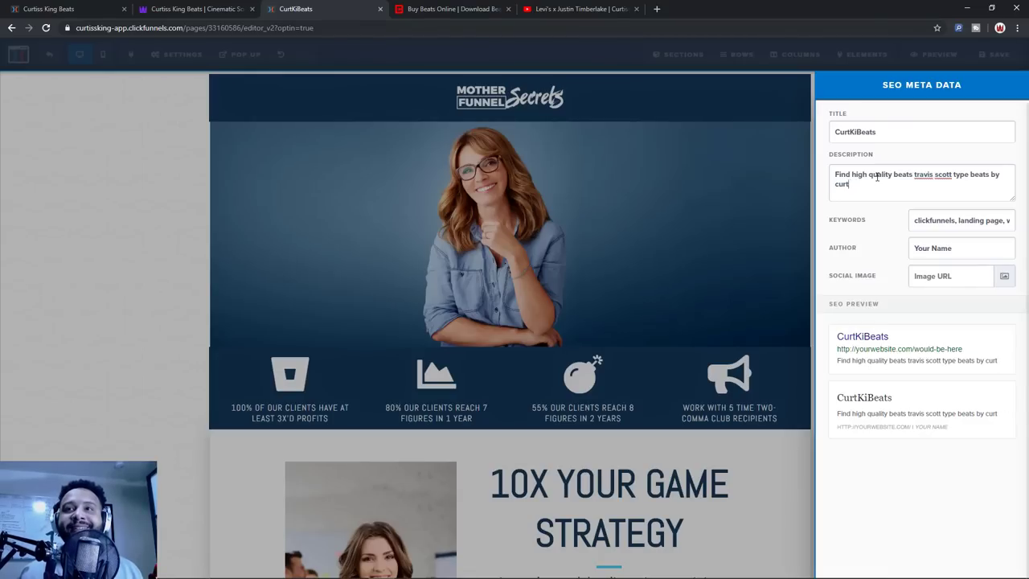
pyautogui.write('is be')
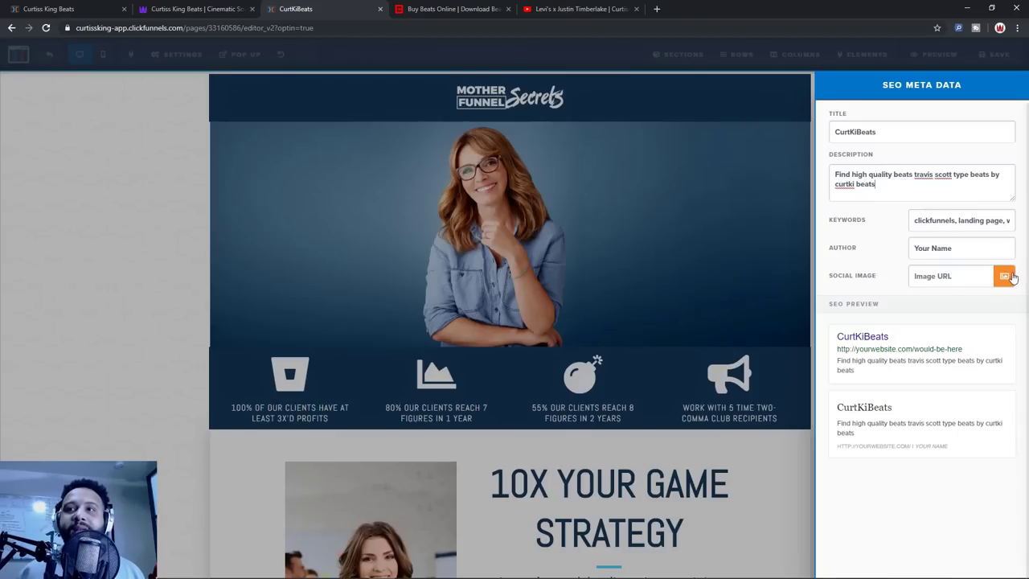
# Set the SEO author to "CurtKi" and the keywords to "travis scott, trap beats", and return to editing the page
pyautogui.tripleClick(969, 249)
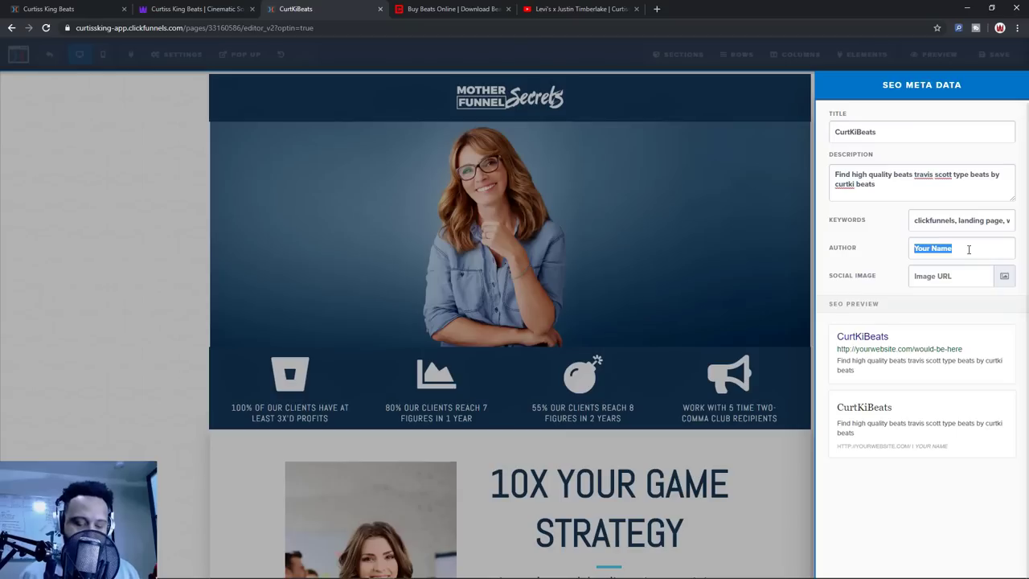
pyautogui.write('CurtKi')
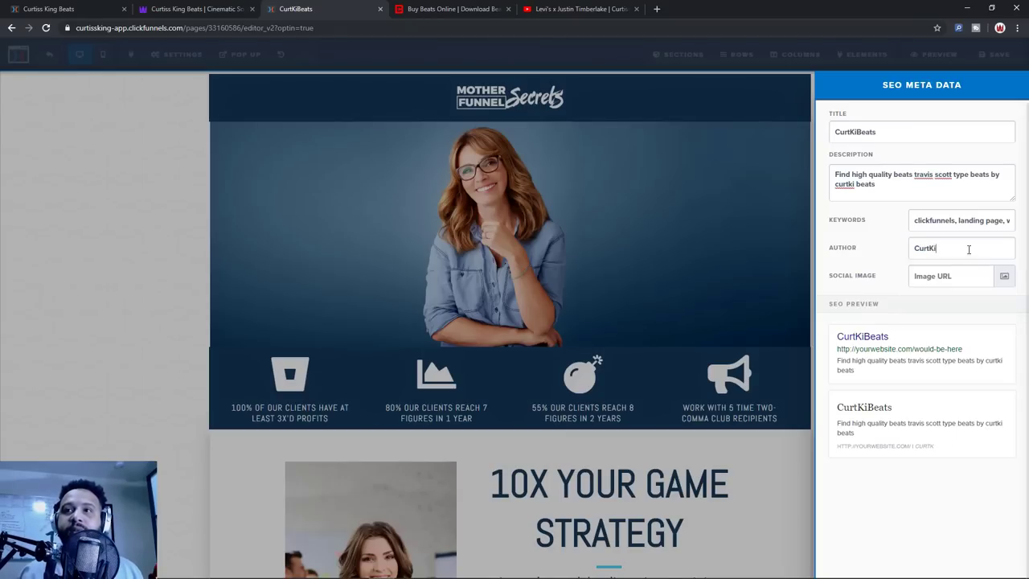
pyautogui.tripleClick(943, 226)
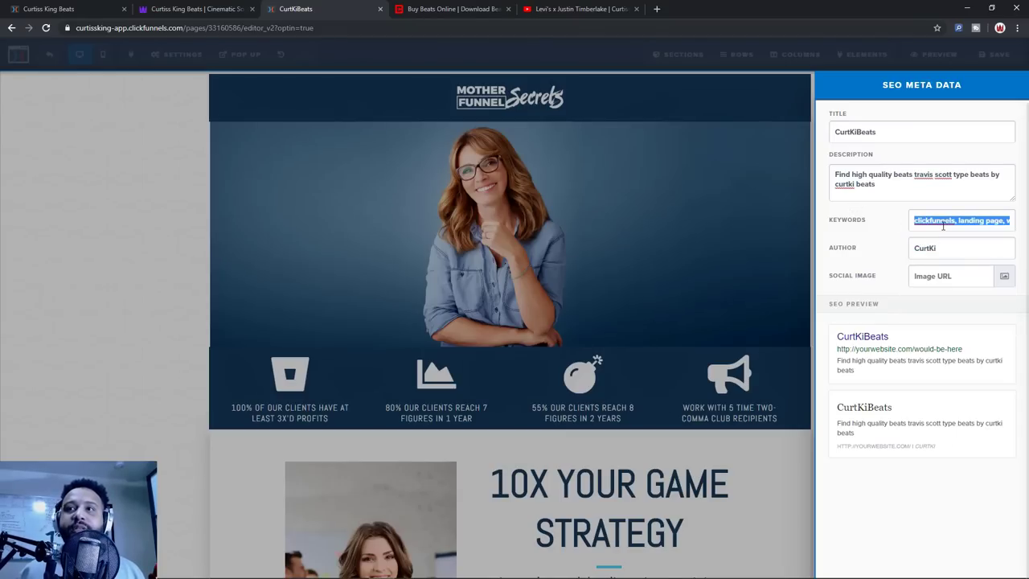
pyautogui.write('travis scott, trap beats')
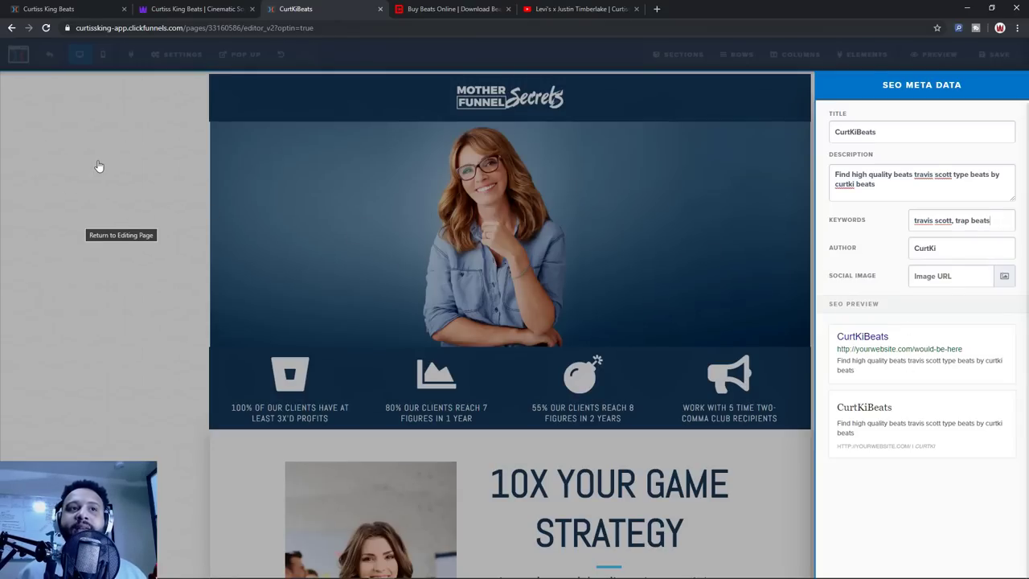
pyautogui.click(98, 166)
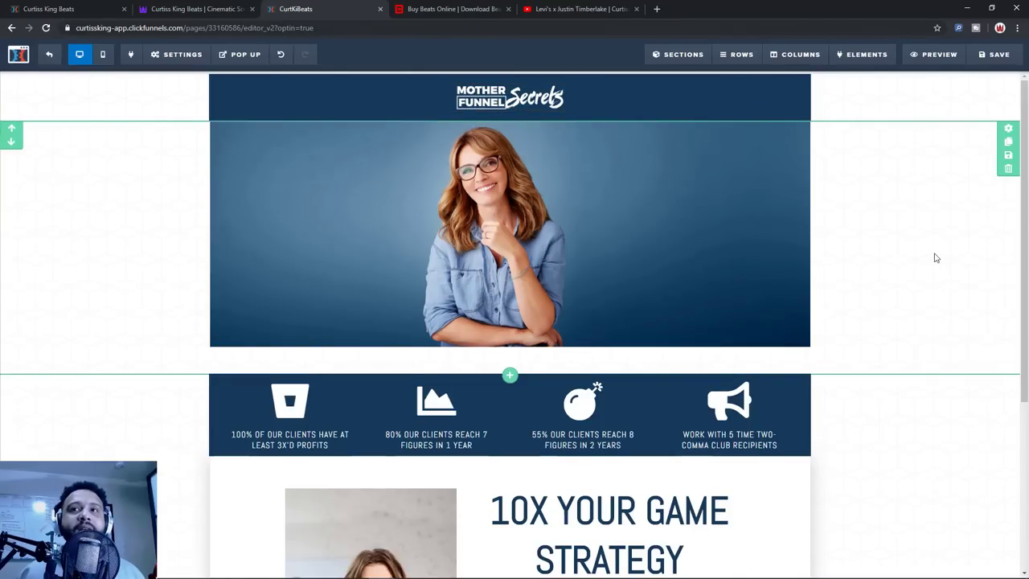
# Examine the template's sections, rows, columns and elements from the header down to the email signup area
pyautogui.scroll(-3, 884, 282)
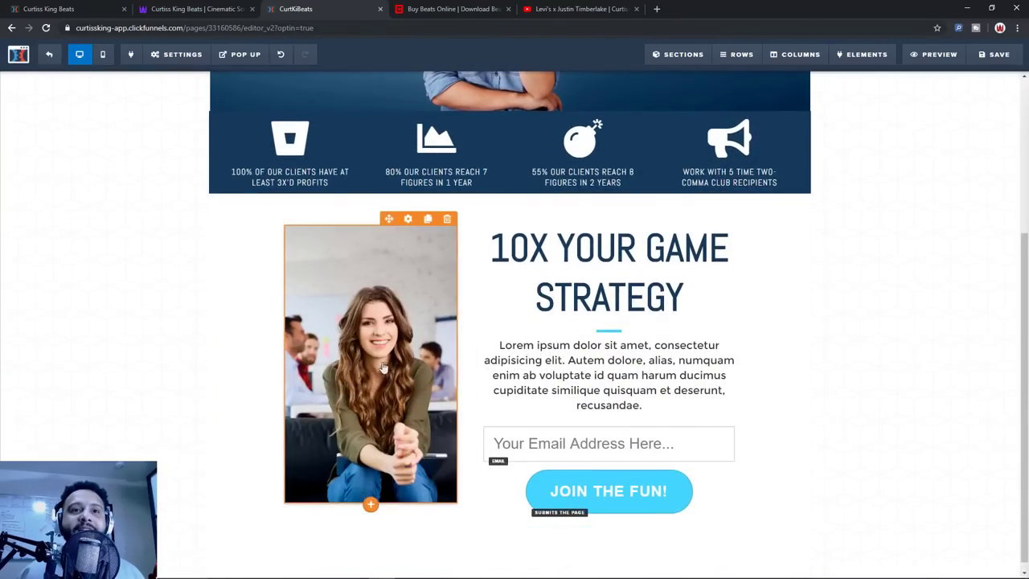
pyautogui.scroll(3, 310, 442)
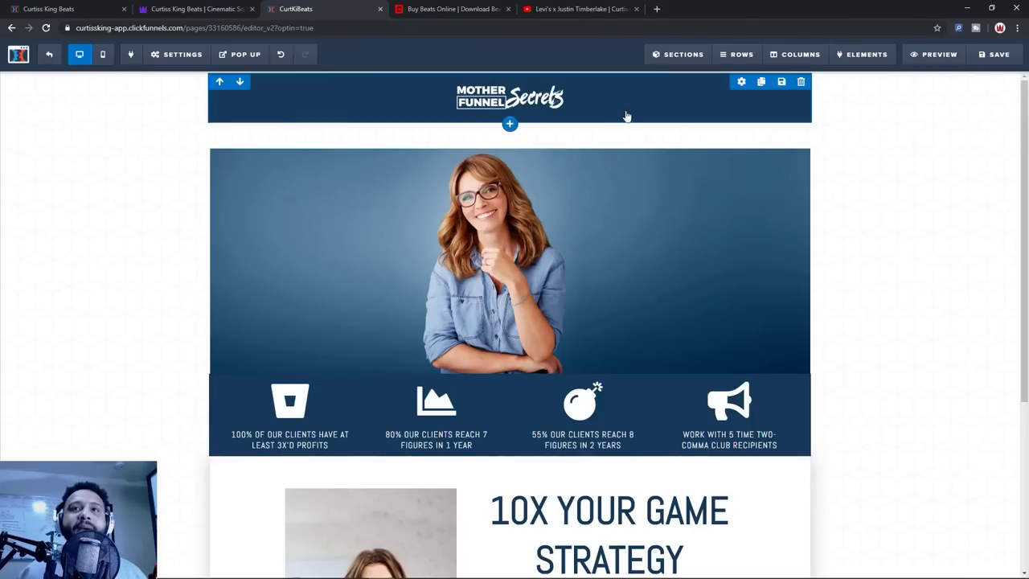
pyautogui.moveTo(704, 58)
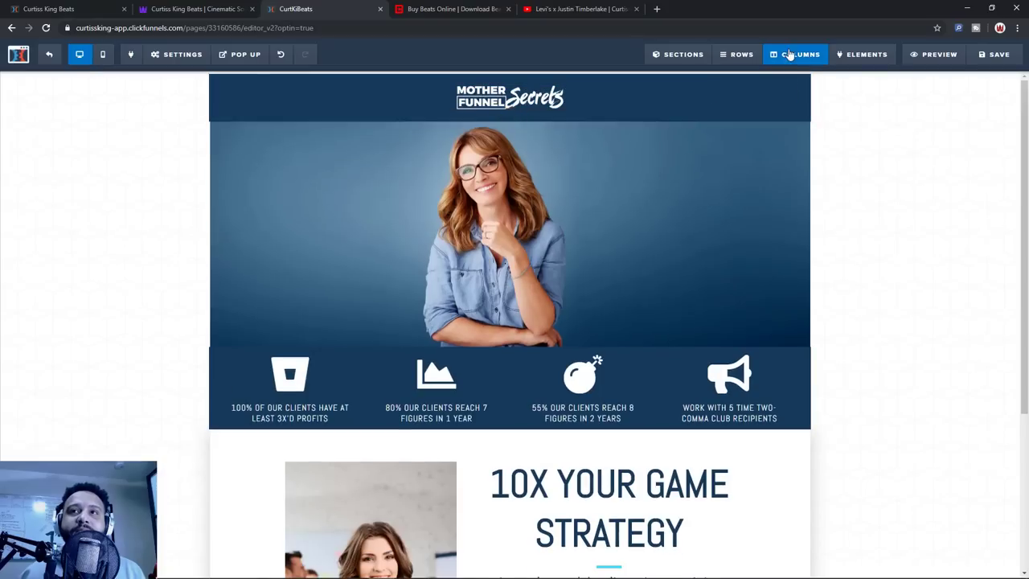
pyautogui.moveTo(860, 64)
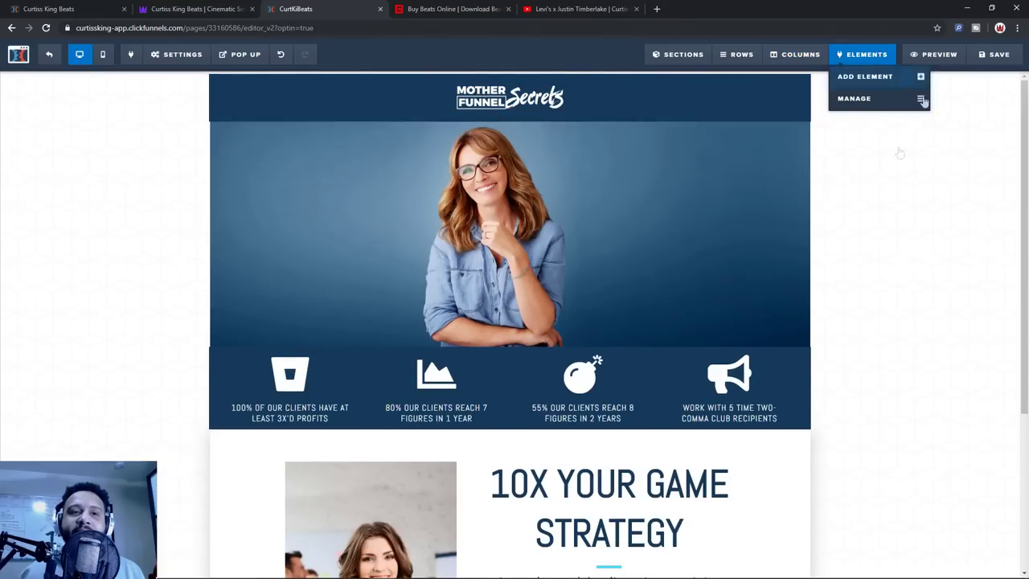
pyautogui.scroll(-1, 517, 99)
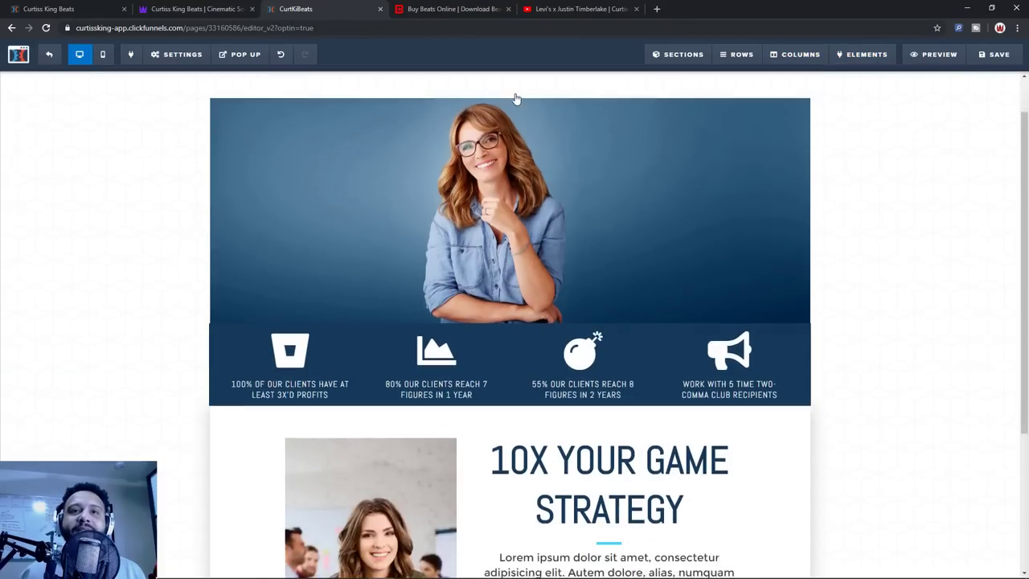
pyautogui.scroll(1, 504, 165)
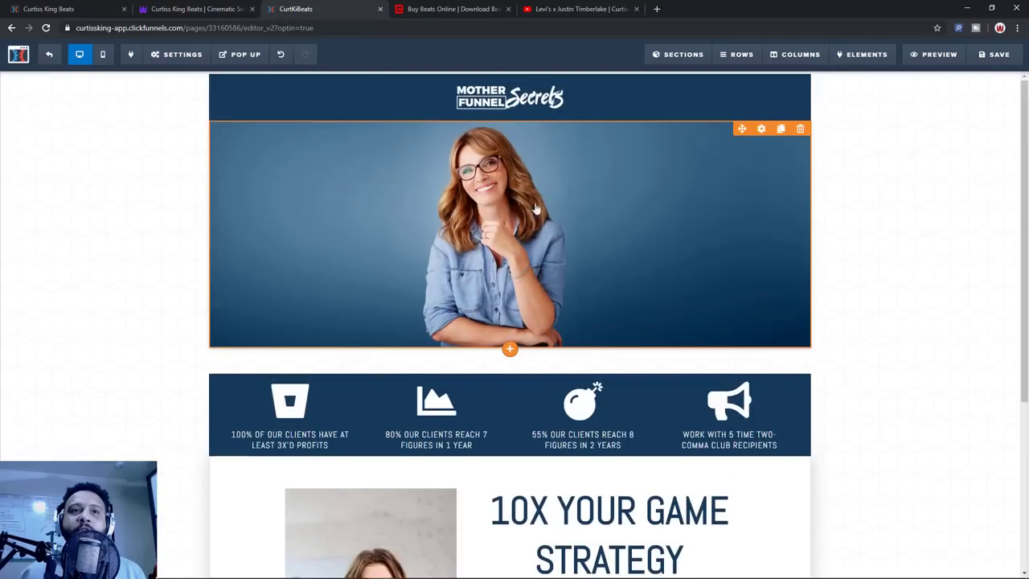
pyautogui.scroll(-2, 536, 209)
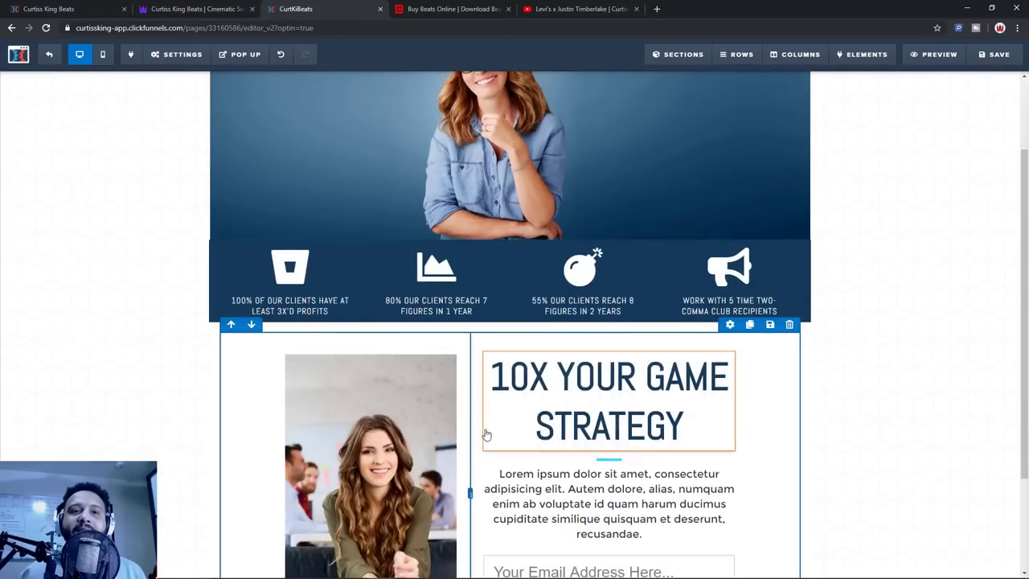
pyautogui.scroll(-2, 474, 402)
pyautogui.scroll(4, 460, 361)
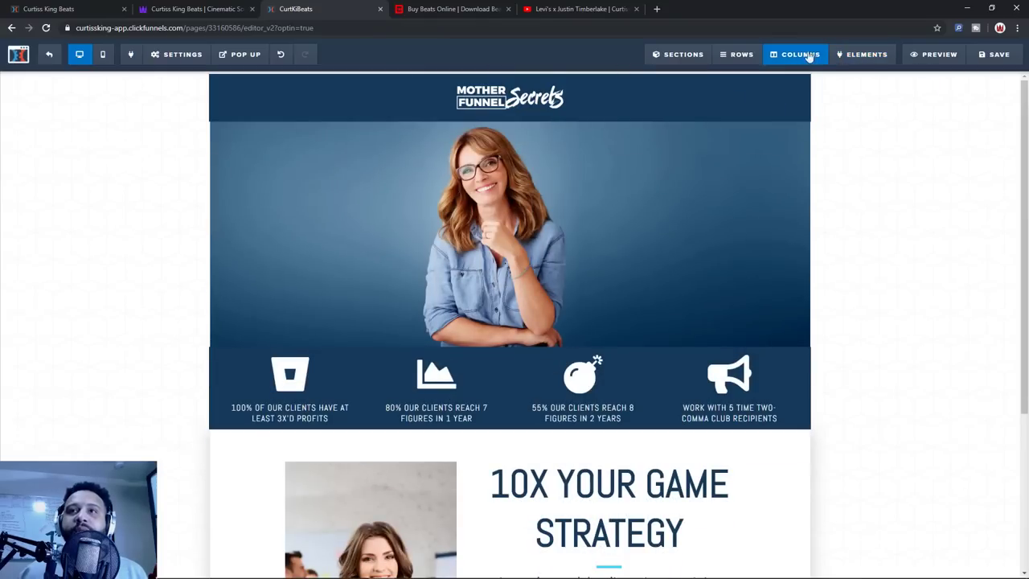
pyautogui.moveTo(733, 54)
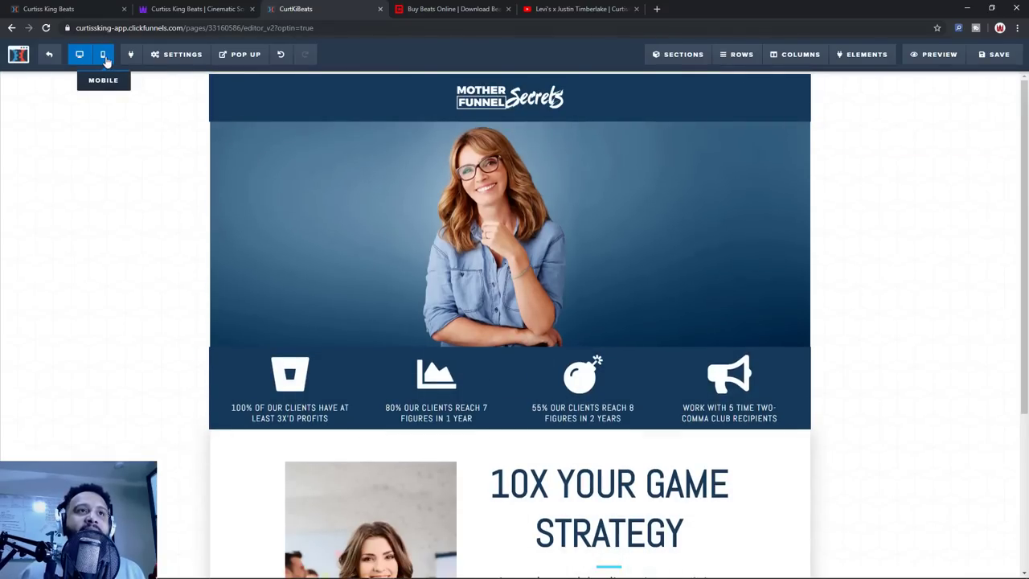
# Check the whole page in the mobile layout and switch back to the desktop layout
pyautogui.click(102, 56)
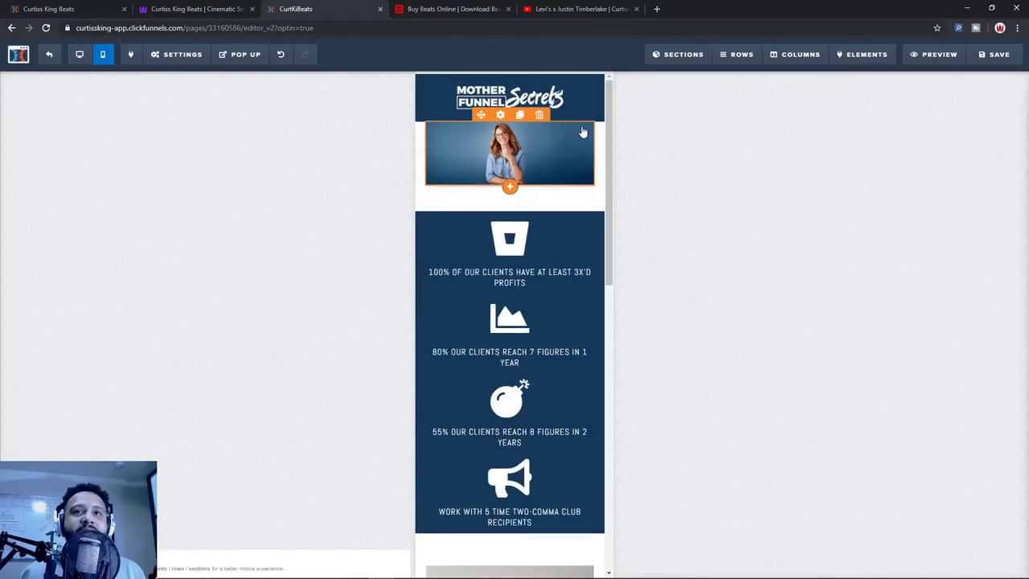
pyautogui.scroll(-9, 583, 189)
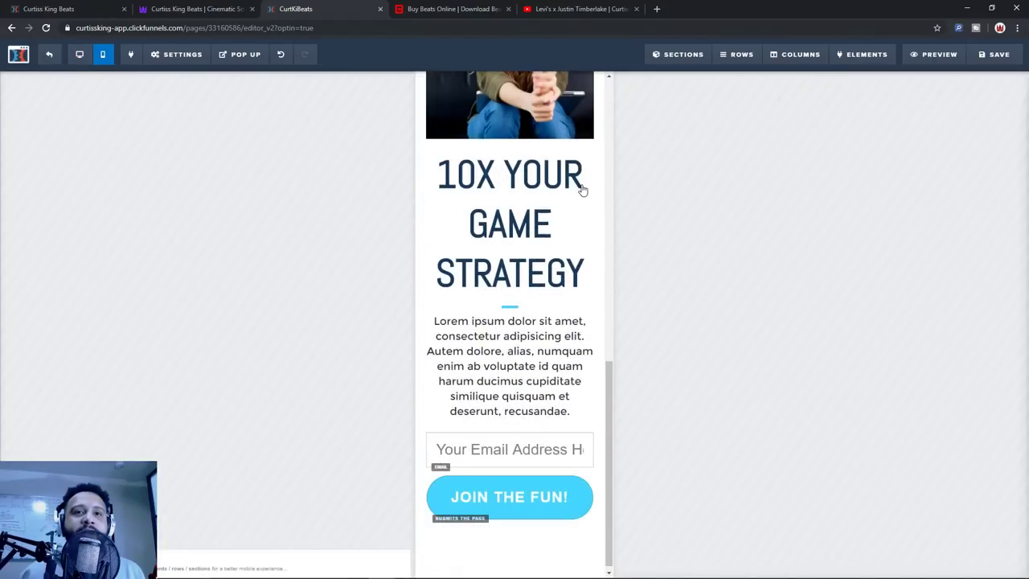
pyautogui.scroll(10, 582, 191)
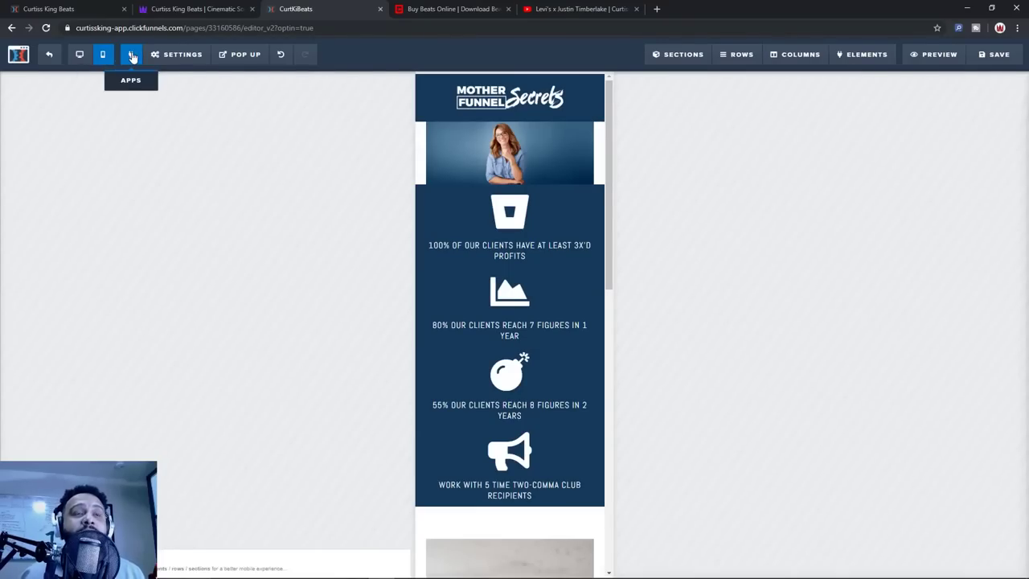
pyautogui.click(192, 58)
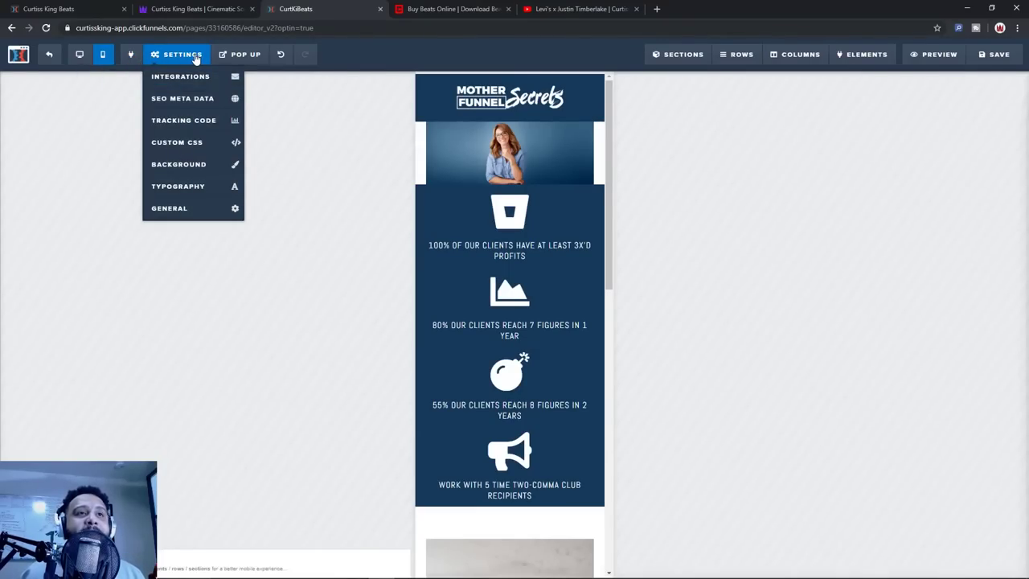
pyautogui.click(80, 56)
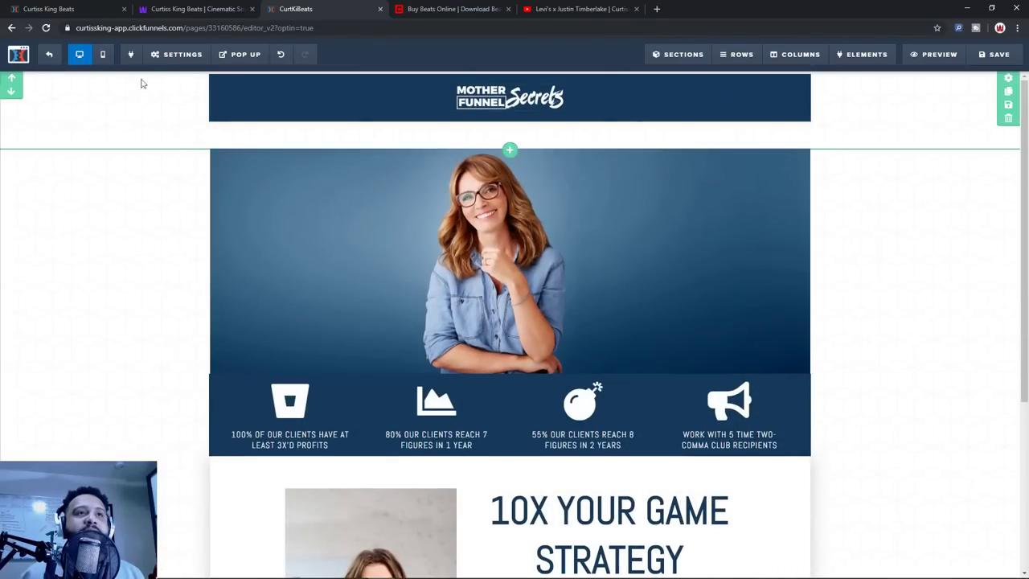
# Remove the background image URL from the page's background settings
pyautogui.moveTo(201, 60)
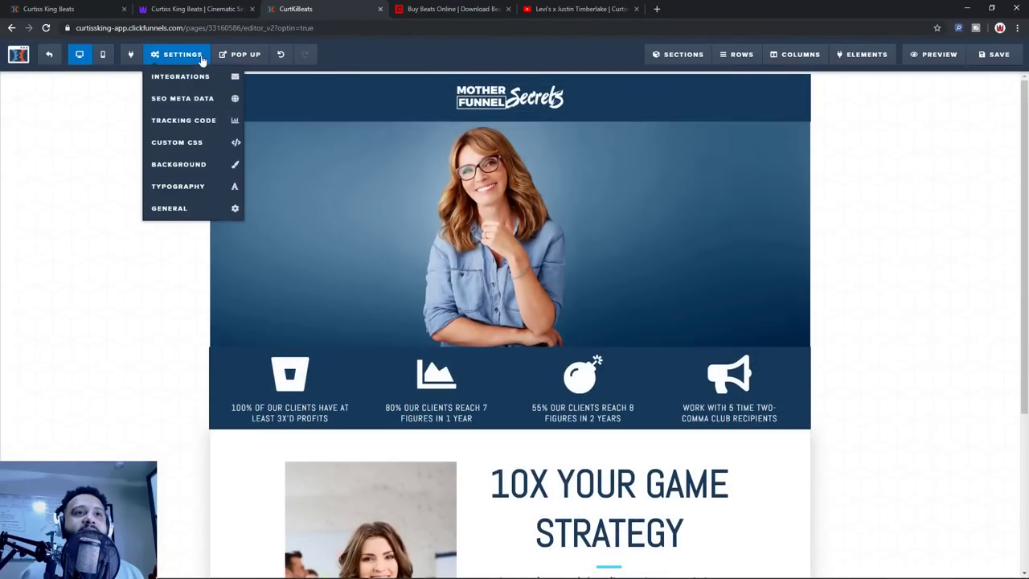
pyautogui.click(206, 167)
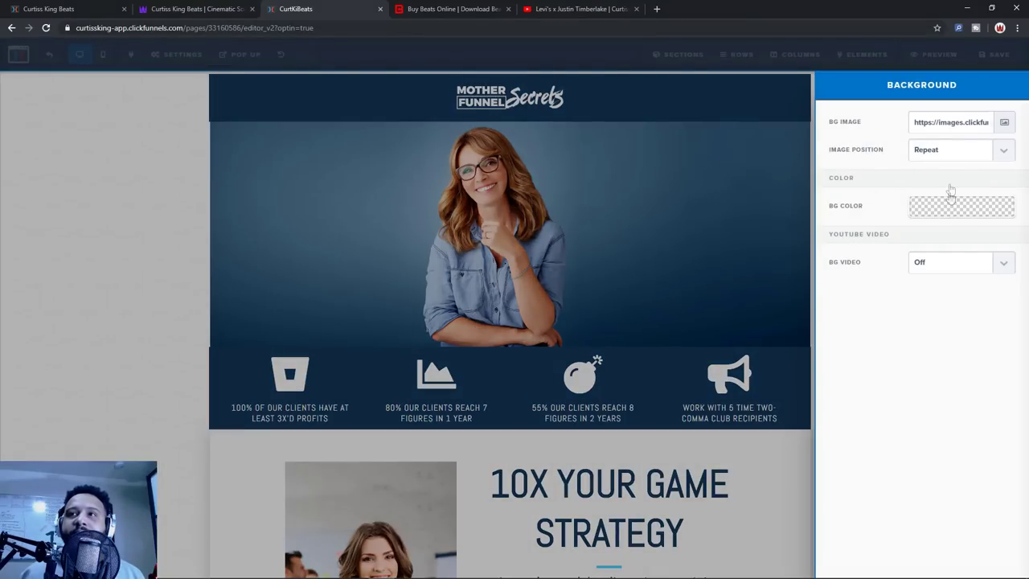
pyautogui.hotkey('ctrl', 'a')
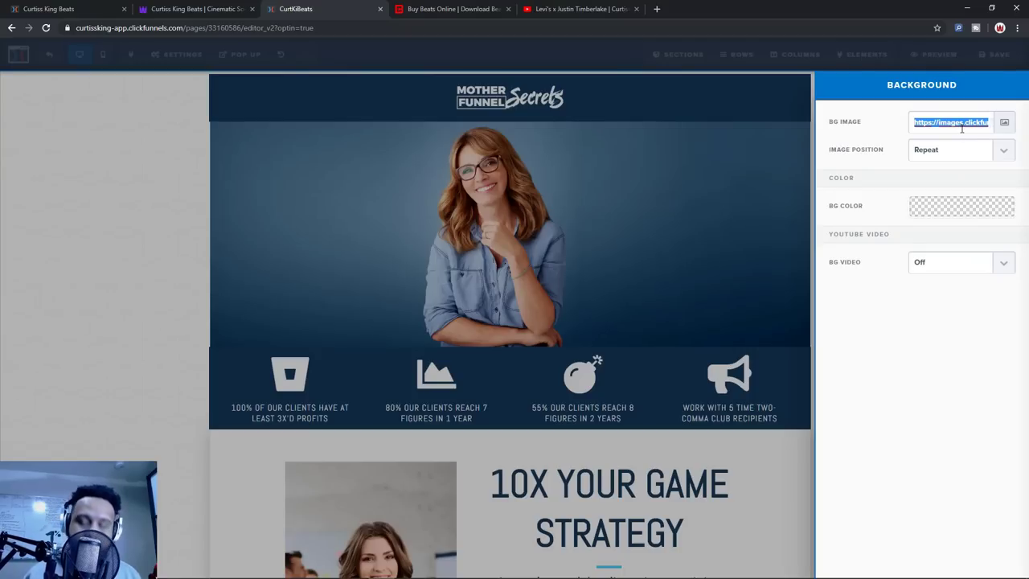
pyautogui.press('BackSpace')
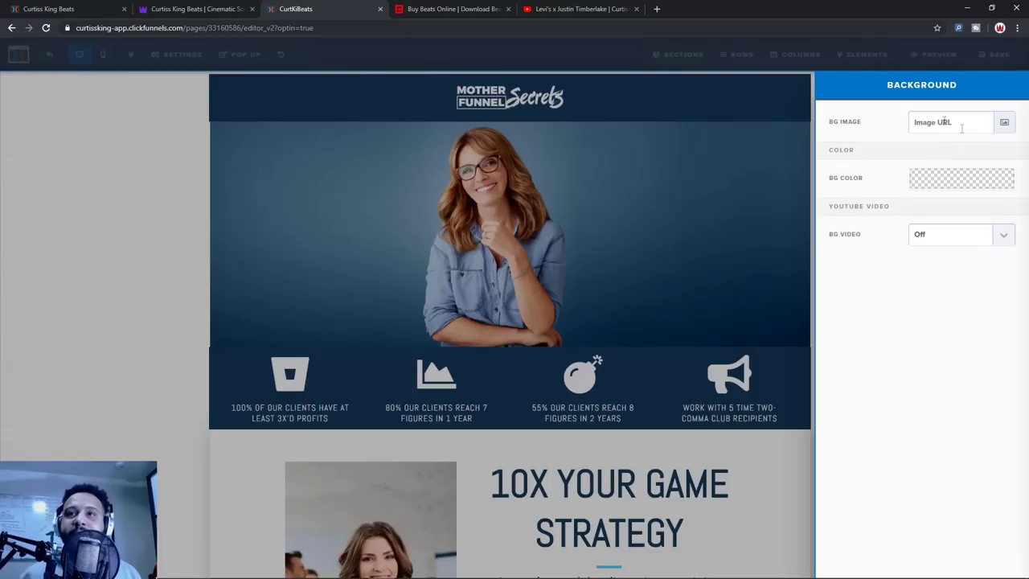
# Set the page's background color to white (#ffffff) and return to editing the page
pyautogui.click(952, 182)
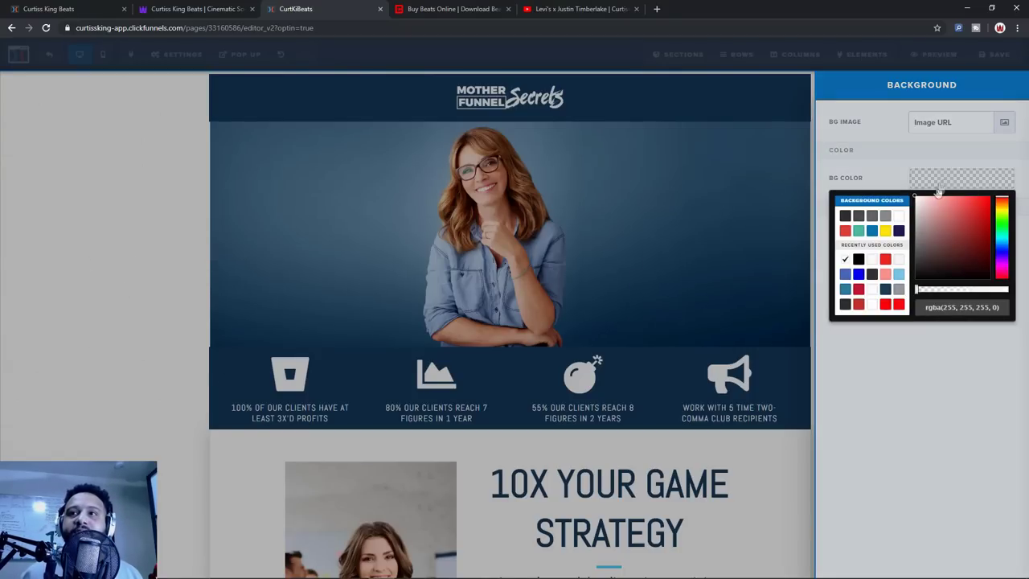
pyautogui.click(899, 216)
pyautogui.click(882, 178)
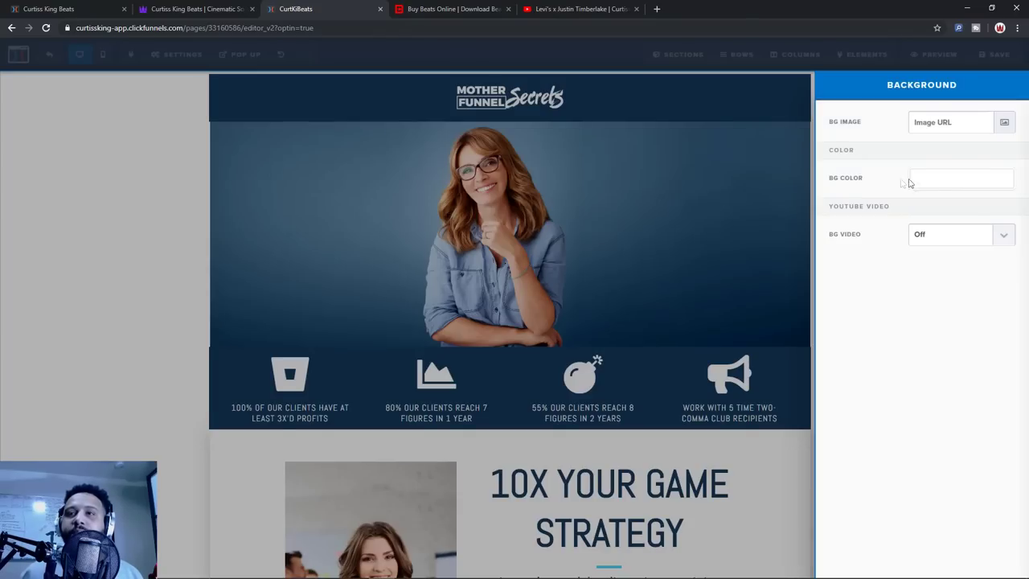
pyautogui.click(941, 186)
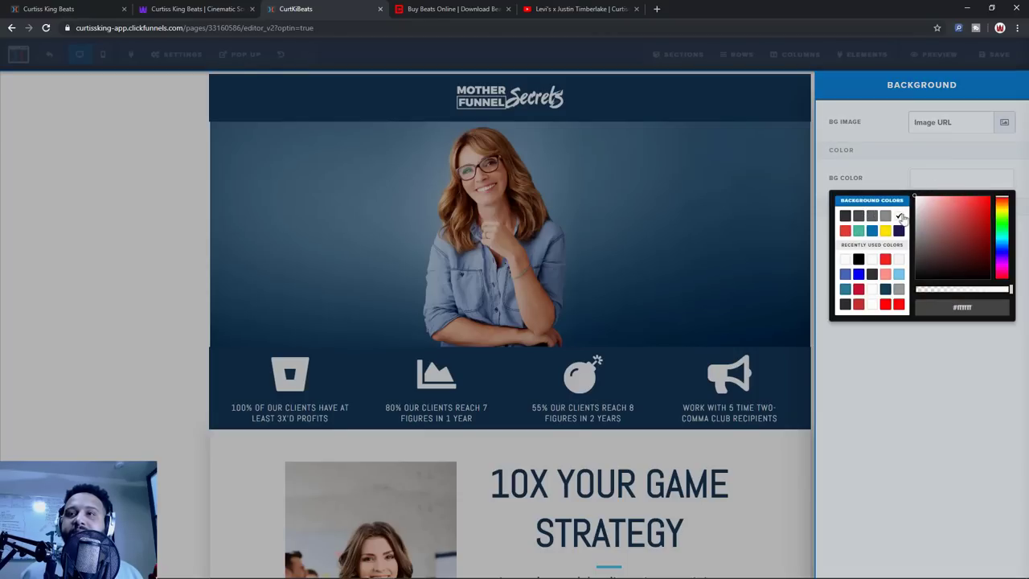
pyautogui.click(877, 175)
pyautogui.click(713, 179)
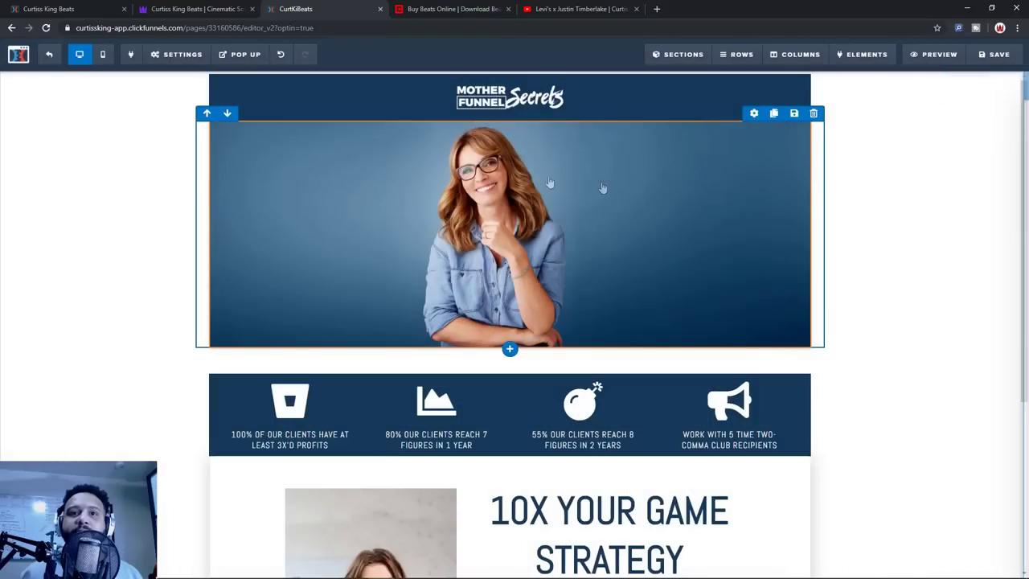
# Compare with the Curtiss King Beats site, delete the four-icon client statistics section below the hero image, and undo the deletion
pyautogui.click(213, 7)
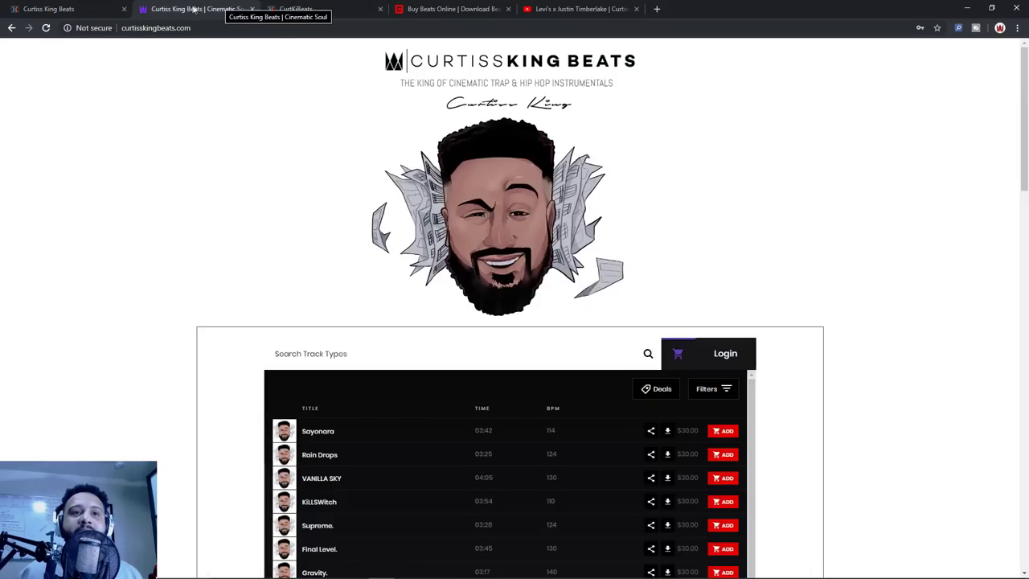
pyautogui.scroll(-15, 143, 188)
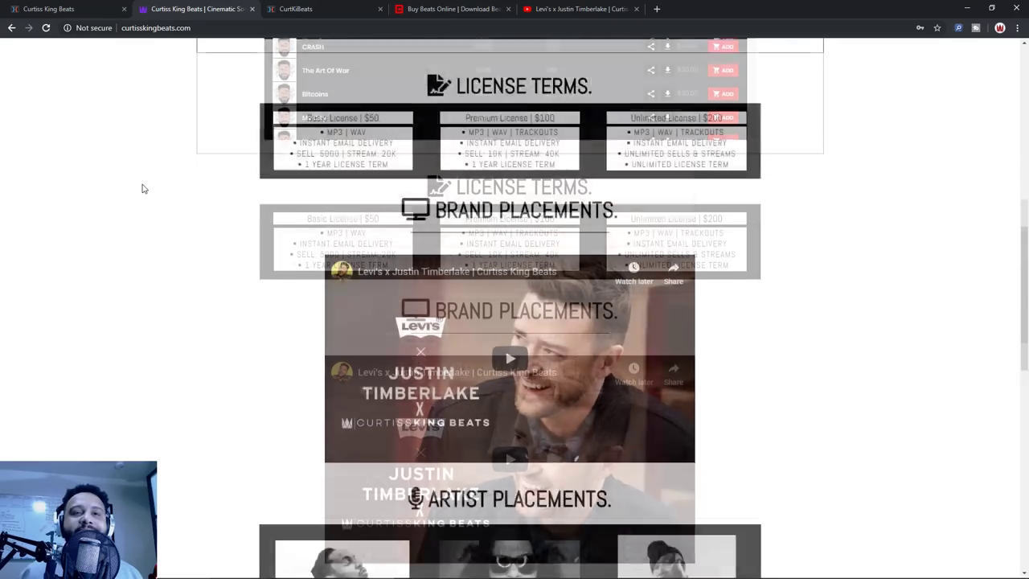
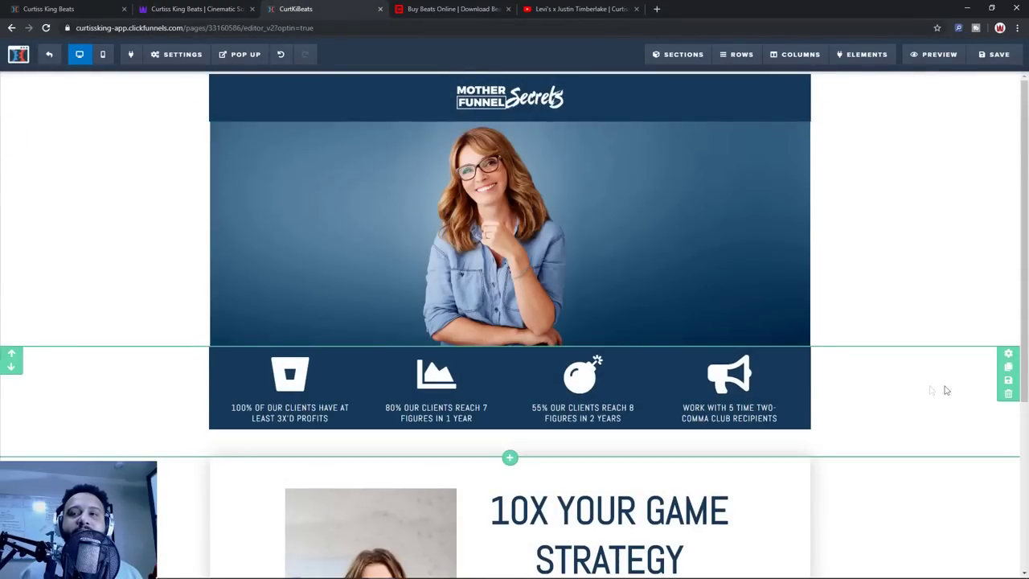
pyautogui.click(1009, 400)
pyautogui.click(573, 90)
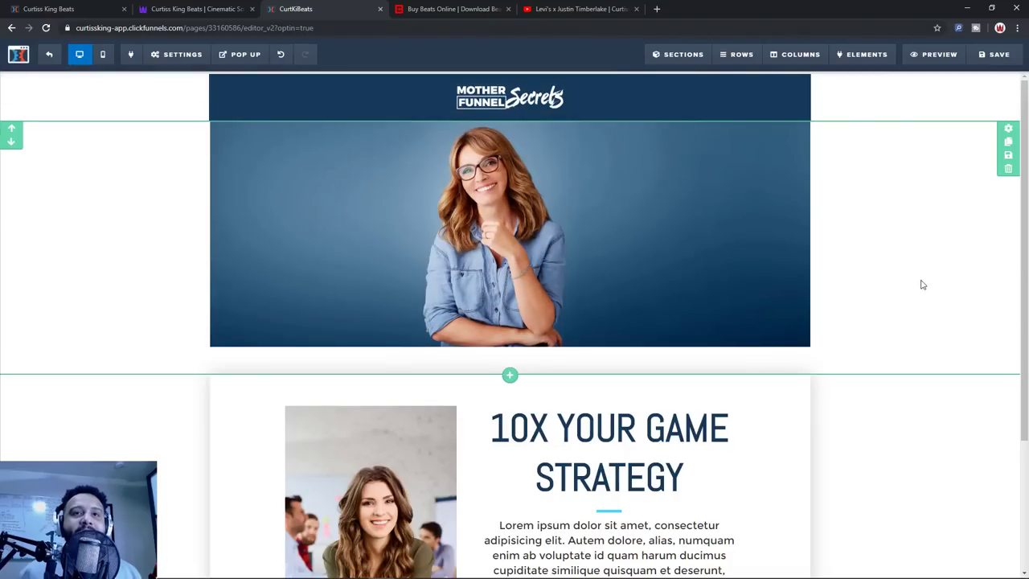
pyautogui.click(281, 54)
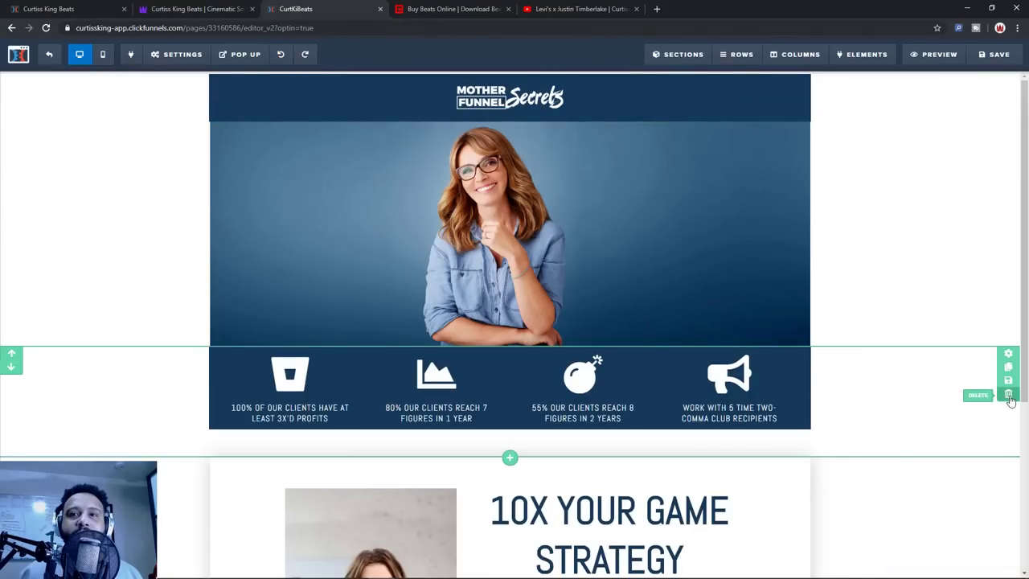
# Delete the section with the four client statistics icons below the hero image
pyautogui.click(1007, 393)
pyautogui.click(573, 94)
pyautogui.scroll(-3, 903, 294)
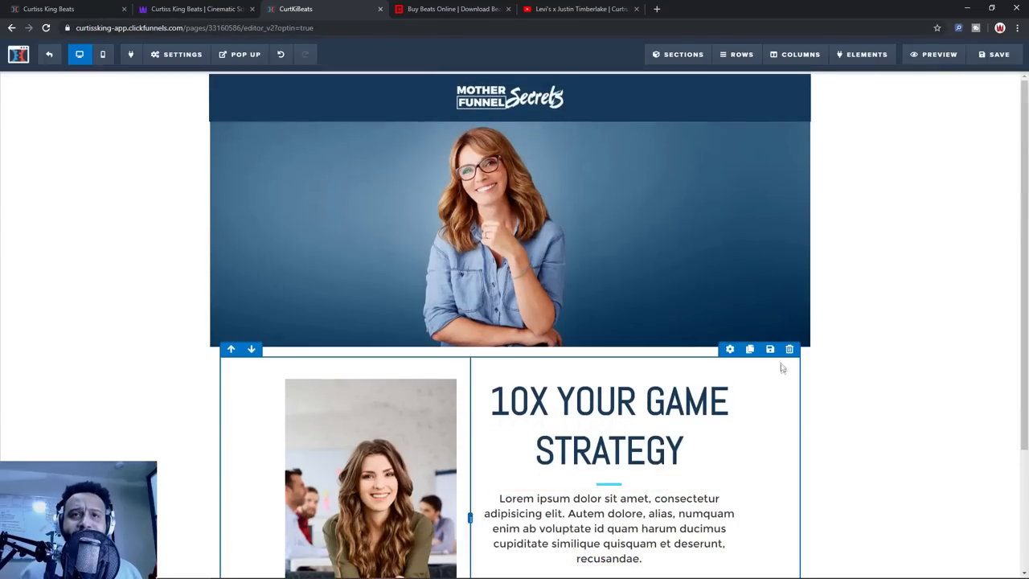
# Review the reference site's header and the template header row's settings, and undo the last change in the header
pyautogui.click(234, 6)
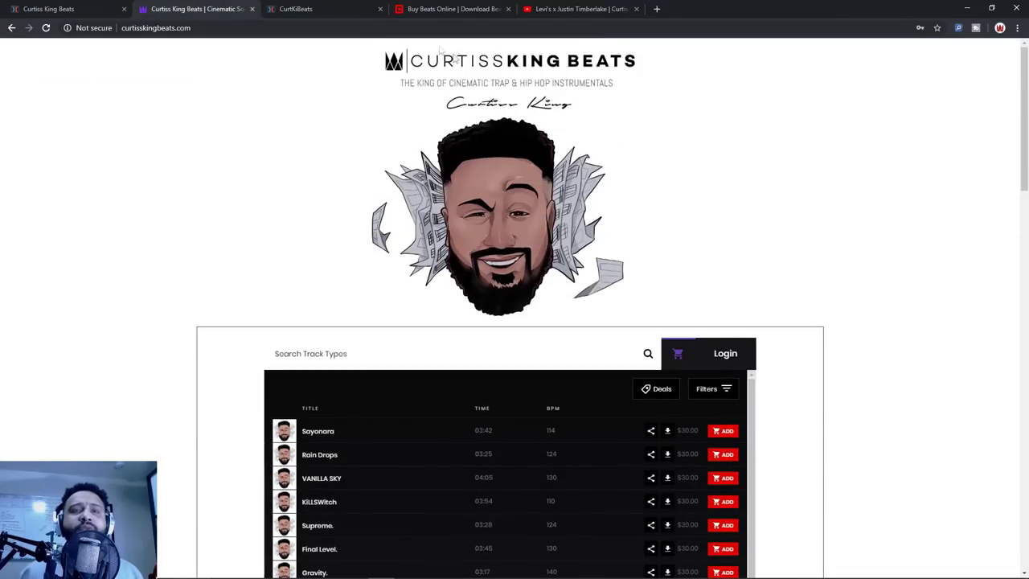
pyautogui.click(329, 9)
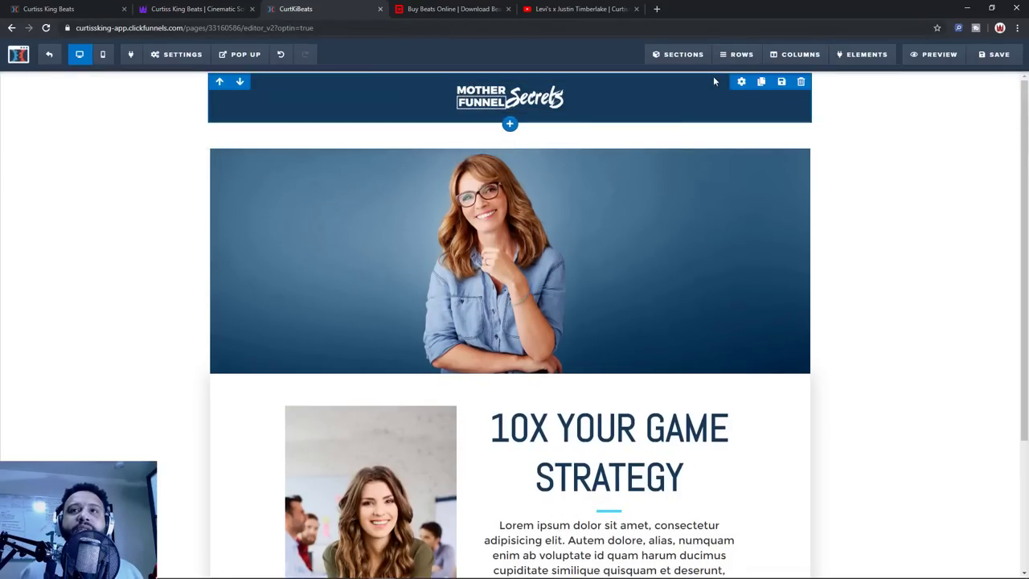
pyautogui.click(738, 83)
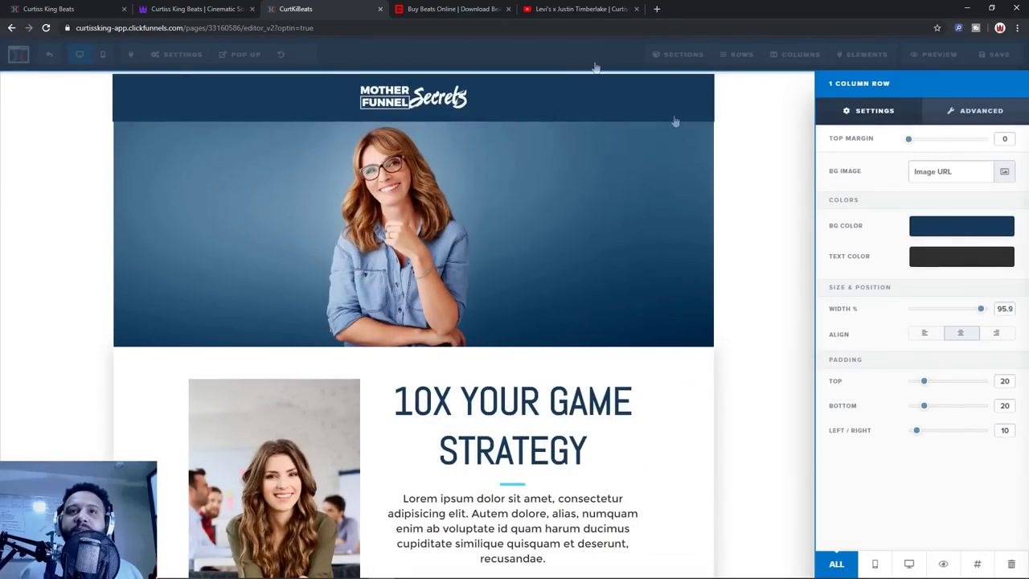
pyautogui.click(427, 87)
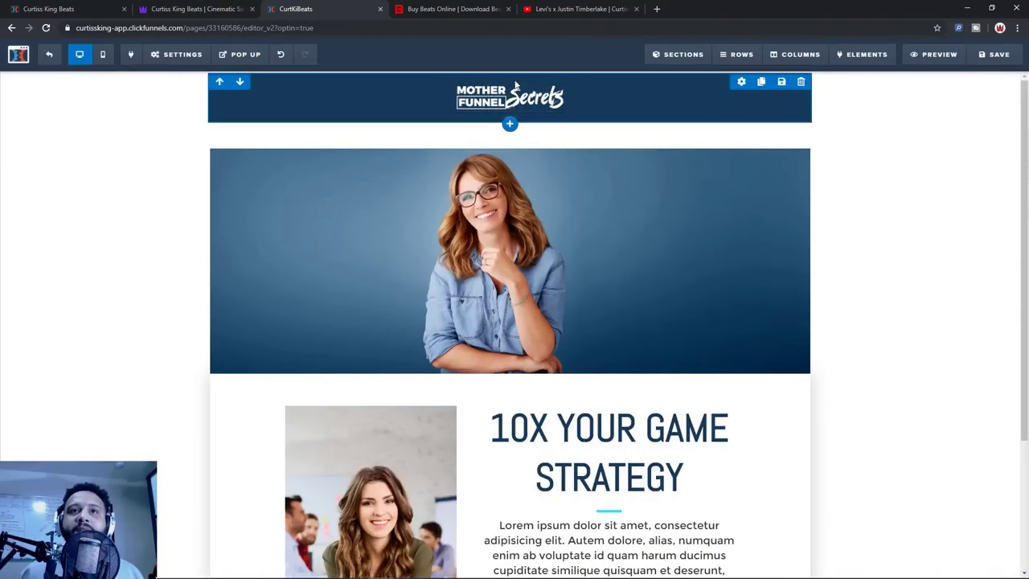
pyautogui.hotkey('ctrl', 'z')
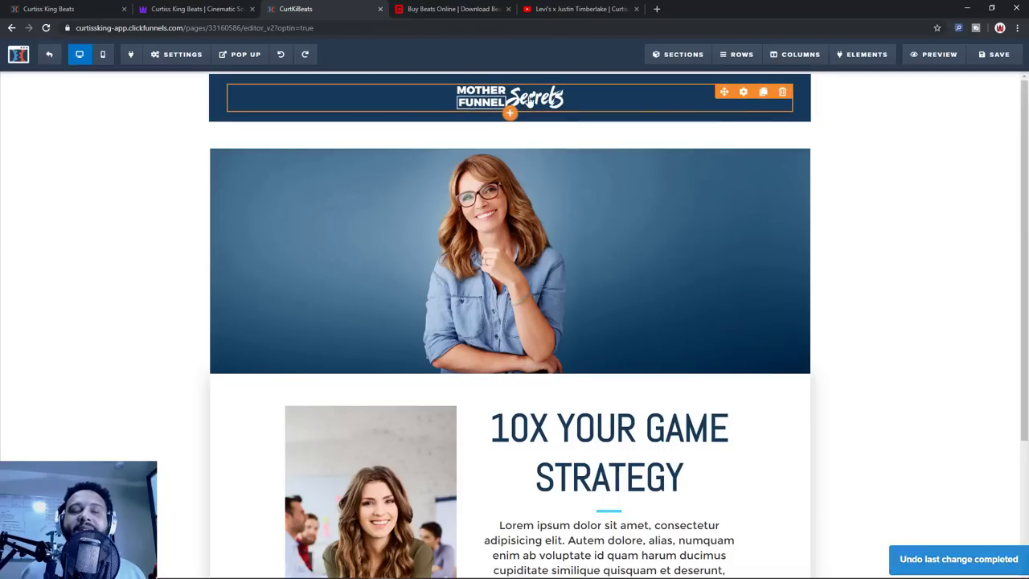
# Clear the template logo's image URL in the header and open the image library for that element
pyautogui.click(530, 100)
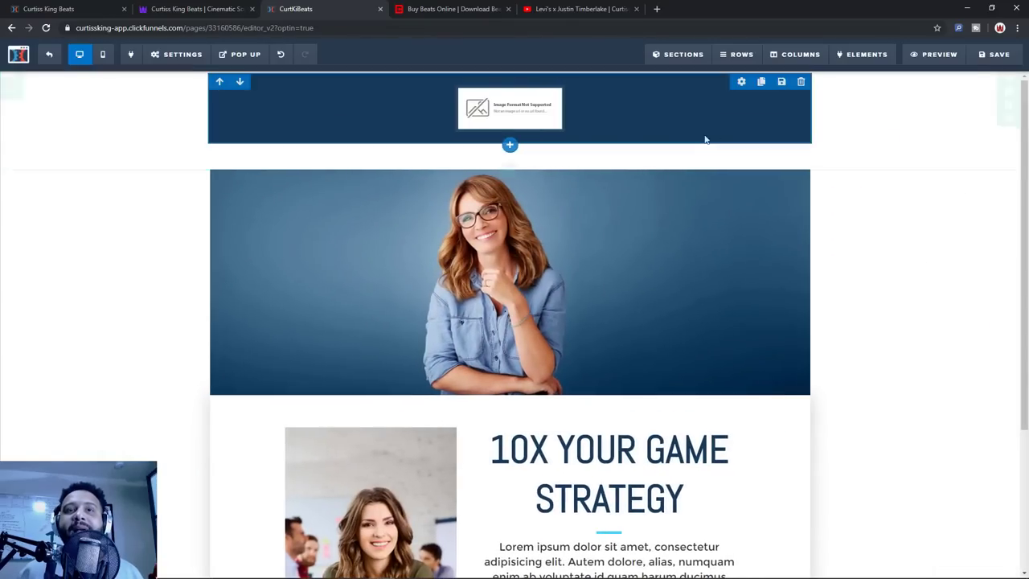
pyautogui.click(596, 124)
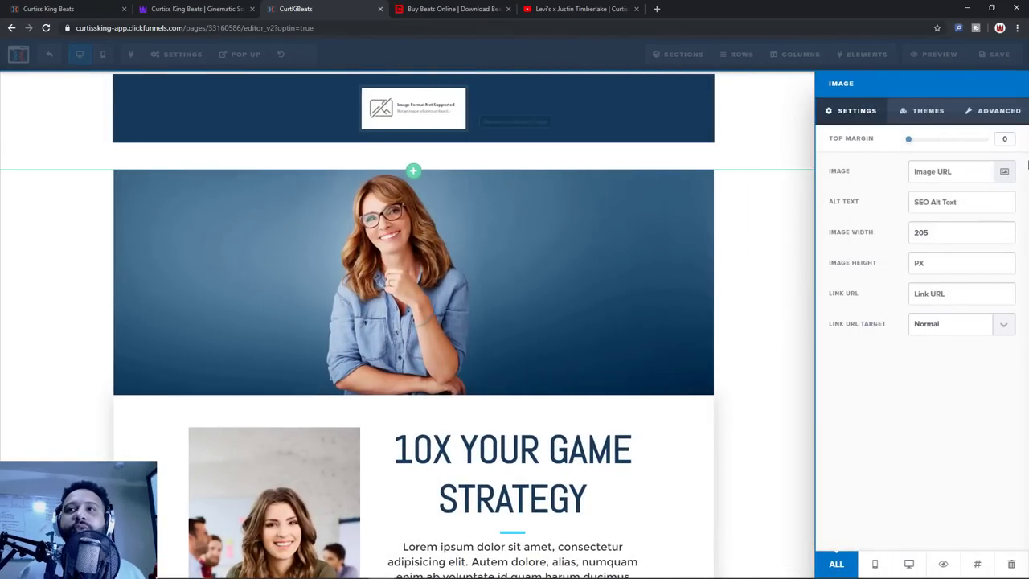
pyautogui.click(1003, 179)
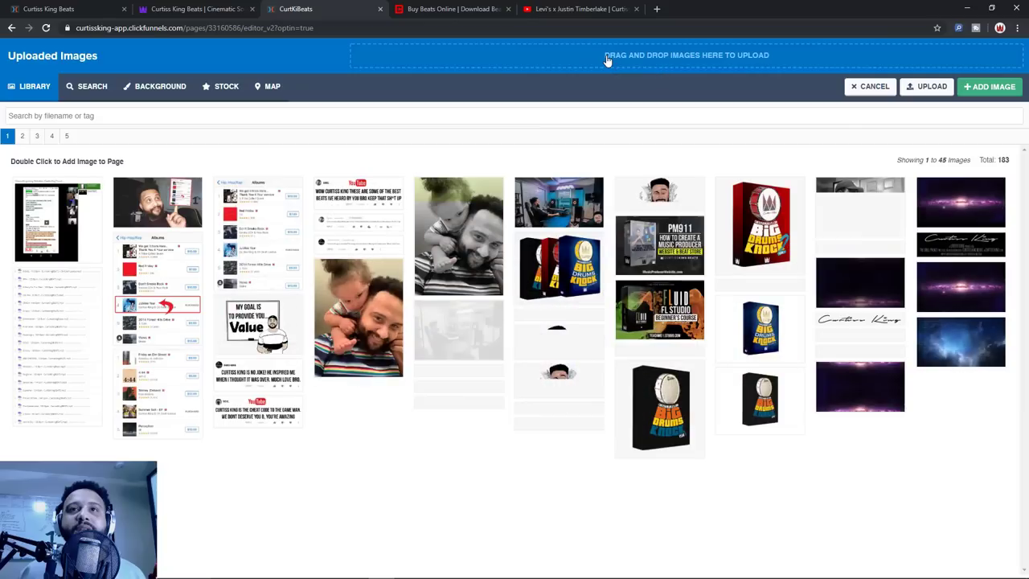
# Upload the "ckb-logo-png 3" file from the Desktop's Curtiss King Logos folder to the image library
pyautogui.click(688, 69)
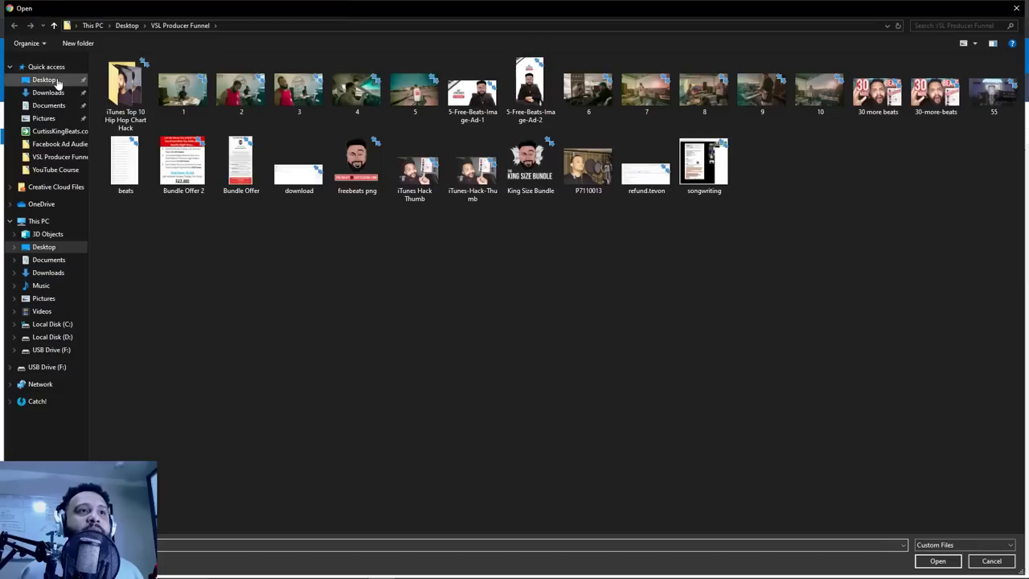
pyautogui.click(57, 81)
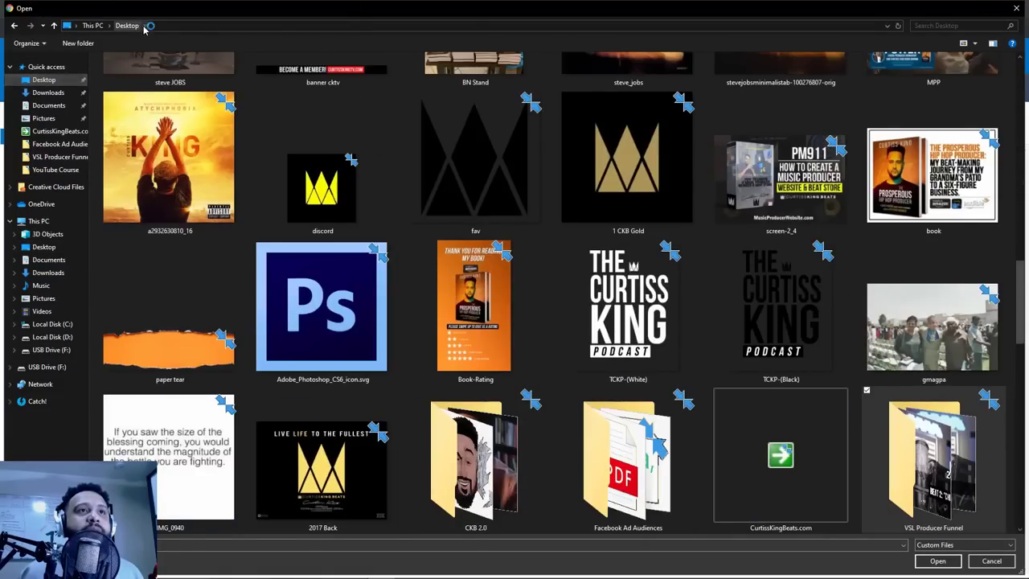
pyautogui.click(148, 25)
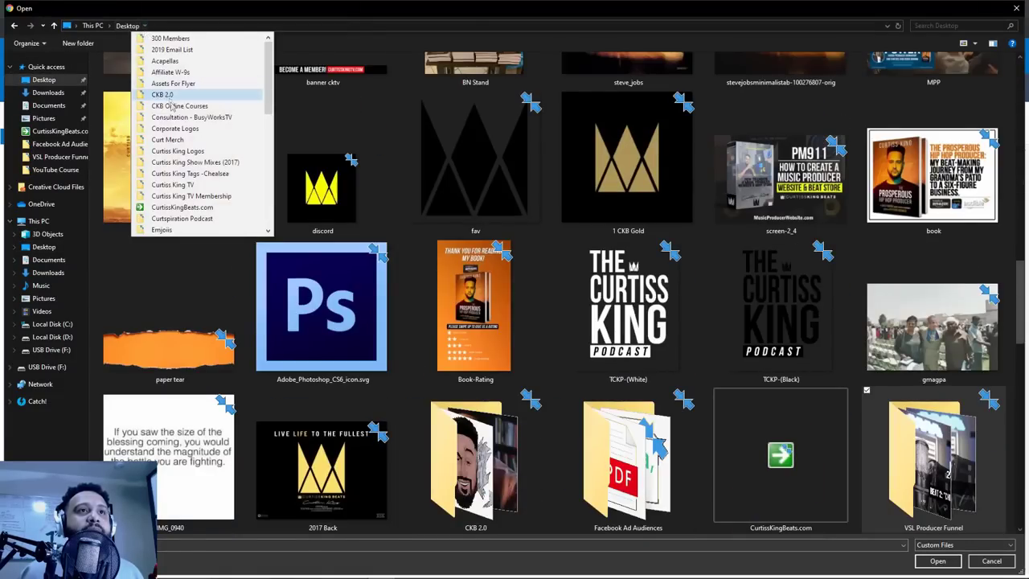
pyautogui.click(179, 152)
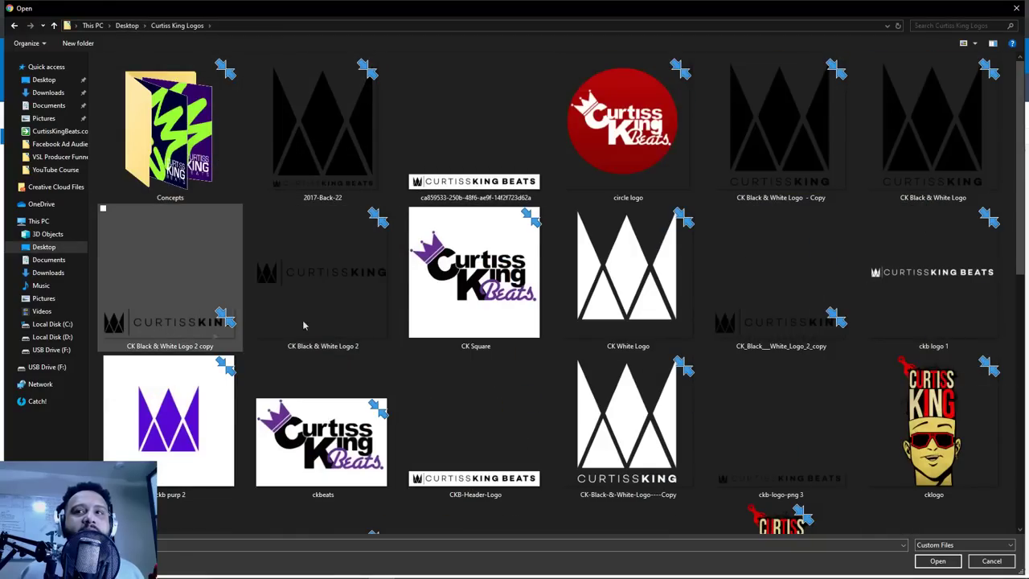
pyautogui.click(809, 481)
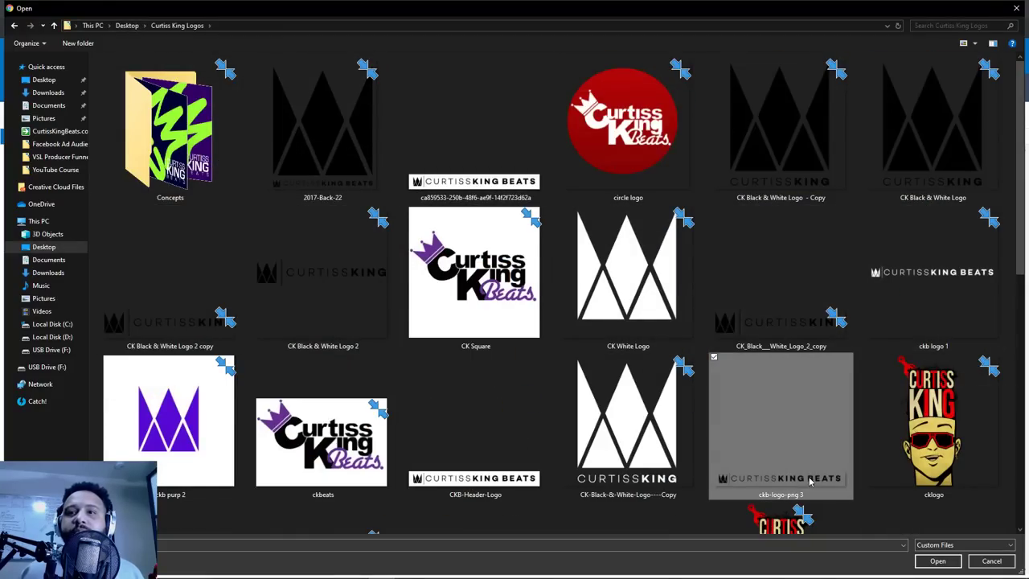
pyautogui.doubleClick(801, 485)
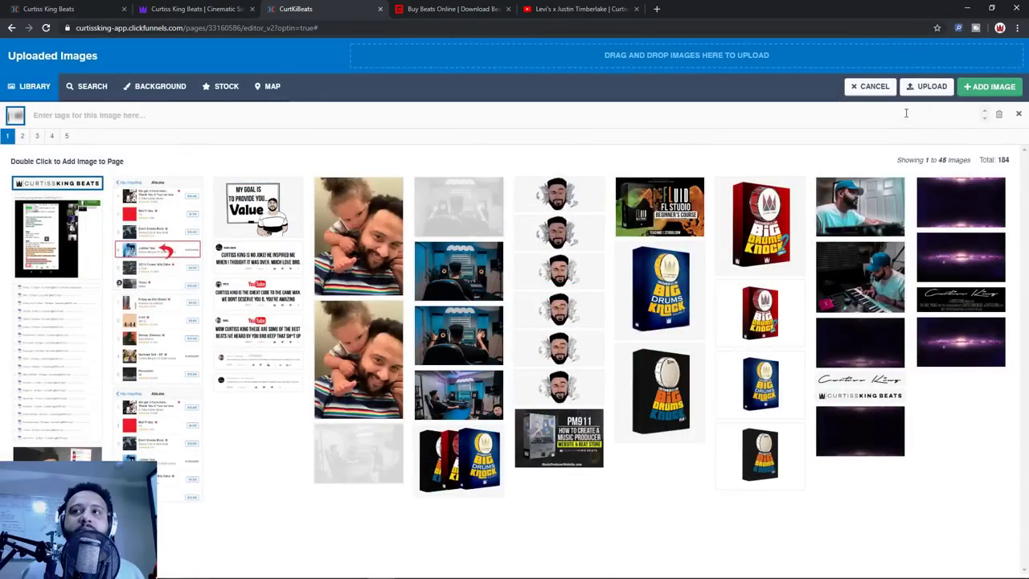
# Insert the uploaded Curtiss King Beats logo into the header and set its image width to 500
pyautogui.click(984, 89)
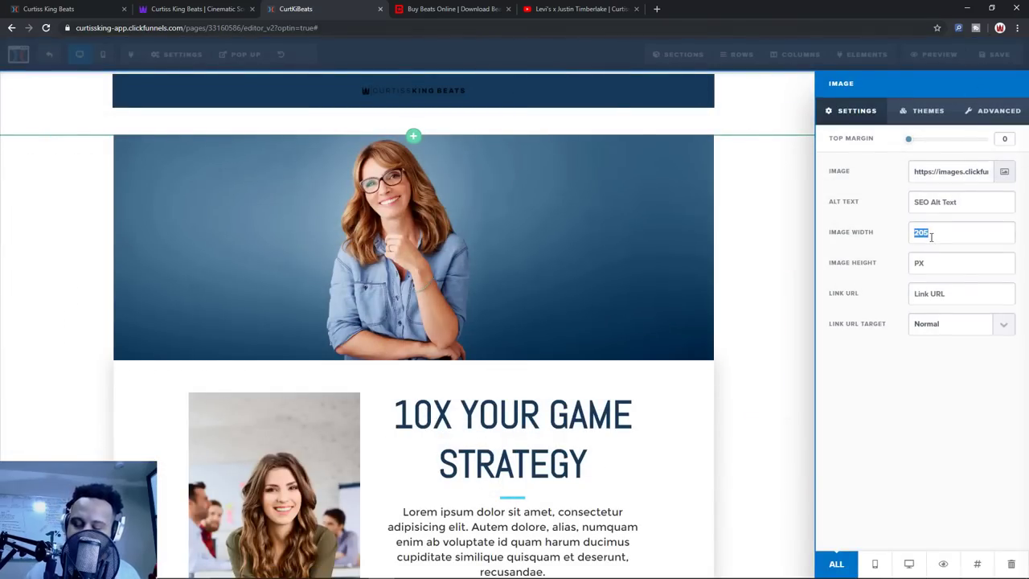
pyautogui.write('500')
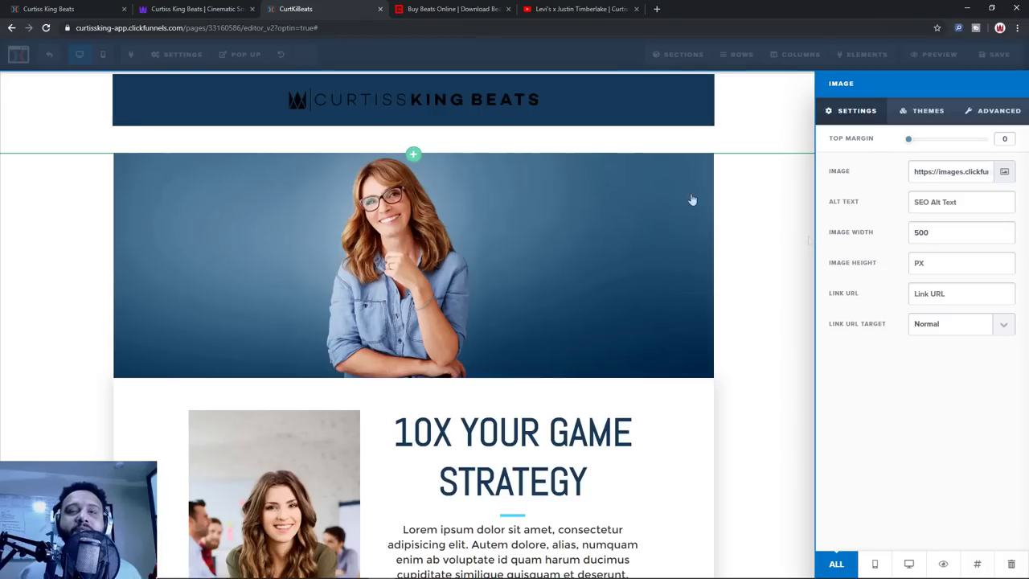
pyautogui.click(787, 124)
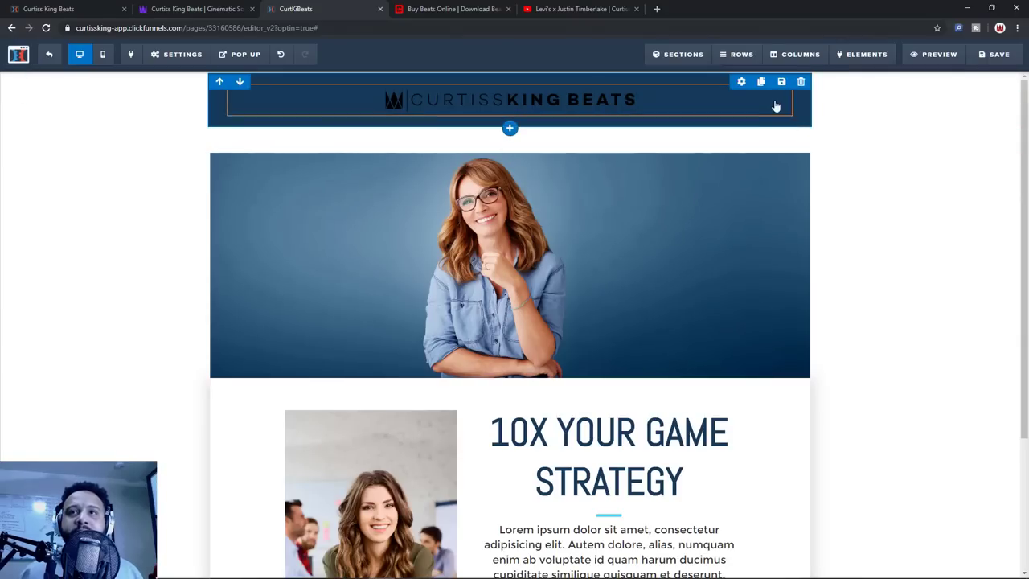
# Set the background color of the header row behind the logo to white
pyautogui.click(742, 82)
pyautogui.click(735, 142)
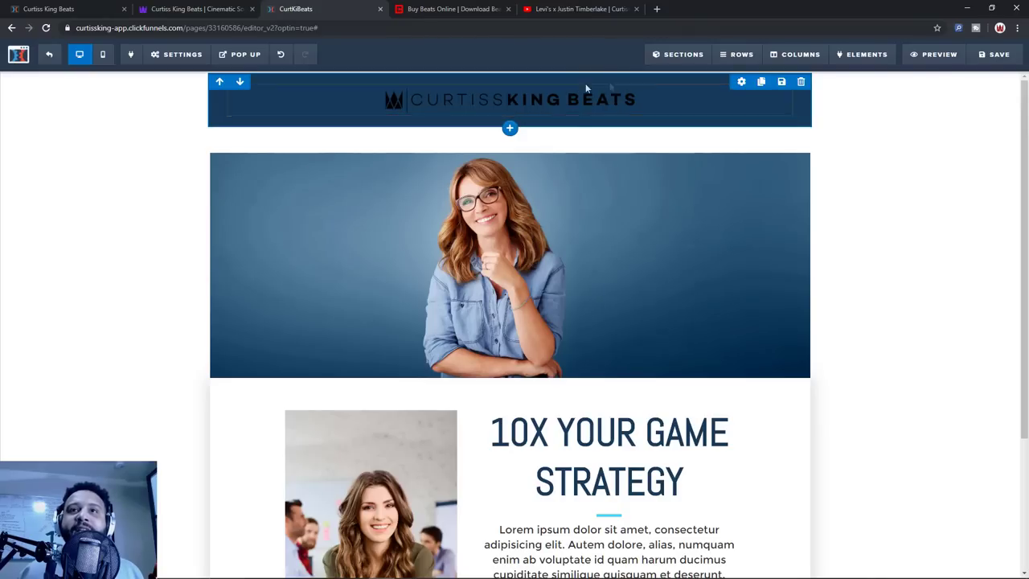
pyautogui.click(741, 83)
pyautogui.click(942, 229)
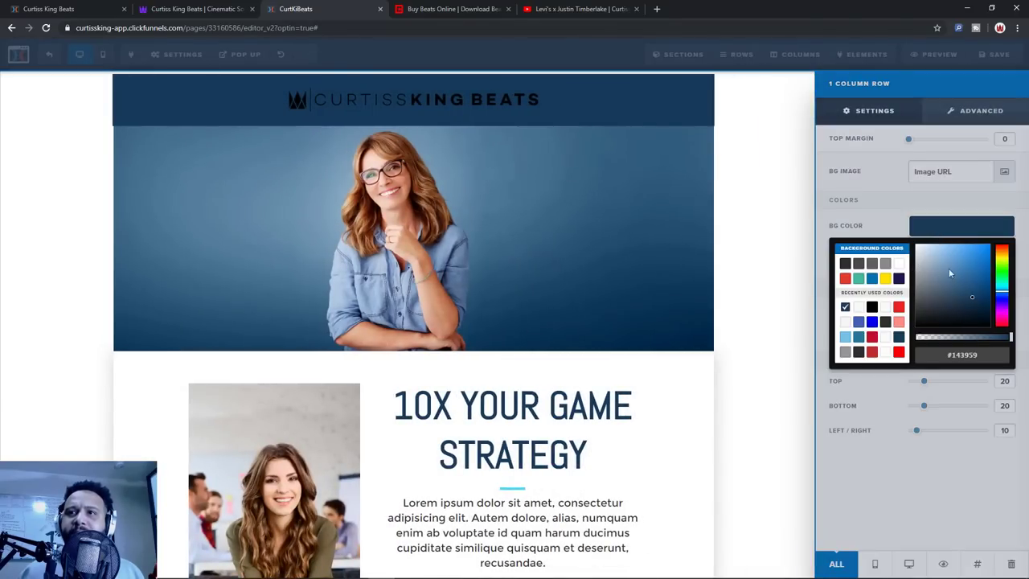
pyautogui.click(758, 139)
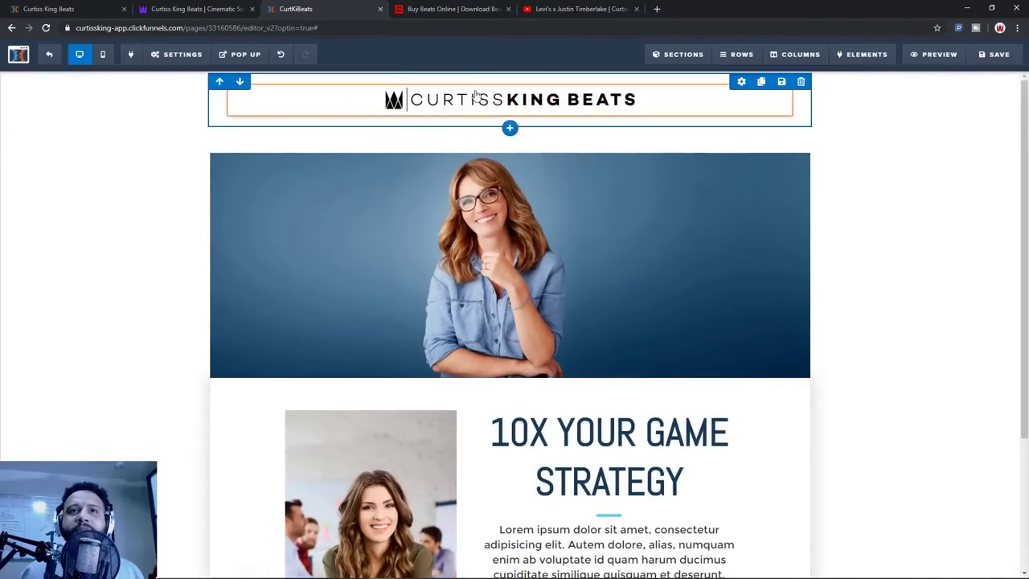
# Check the header on the Curtiss King Beats reference site and add a sub-headline element below the logo
pyautogui.click(195, 7)
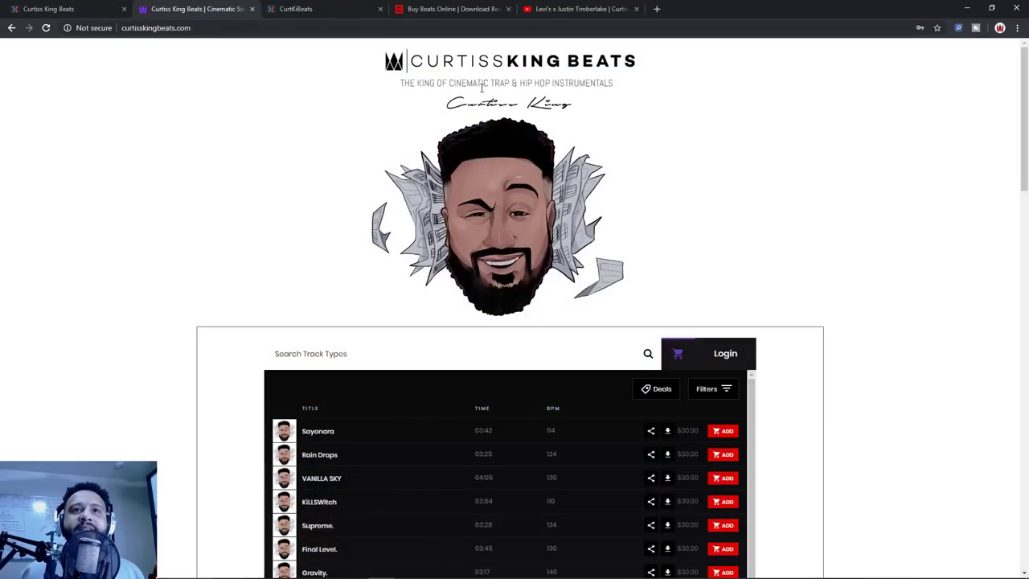
pyautogui.click(283, 6)
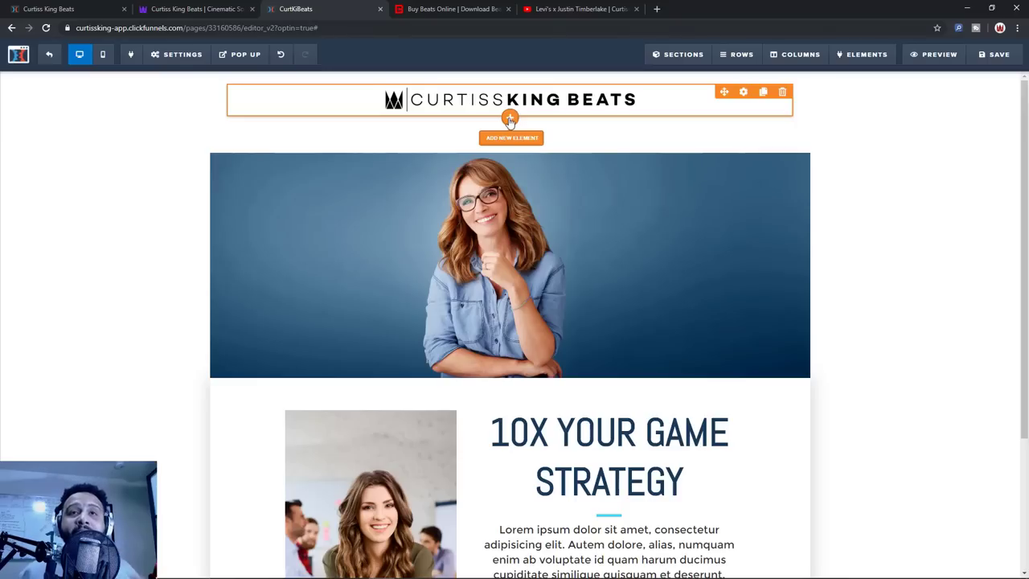
pyautogui.click(510, 119)
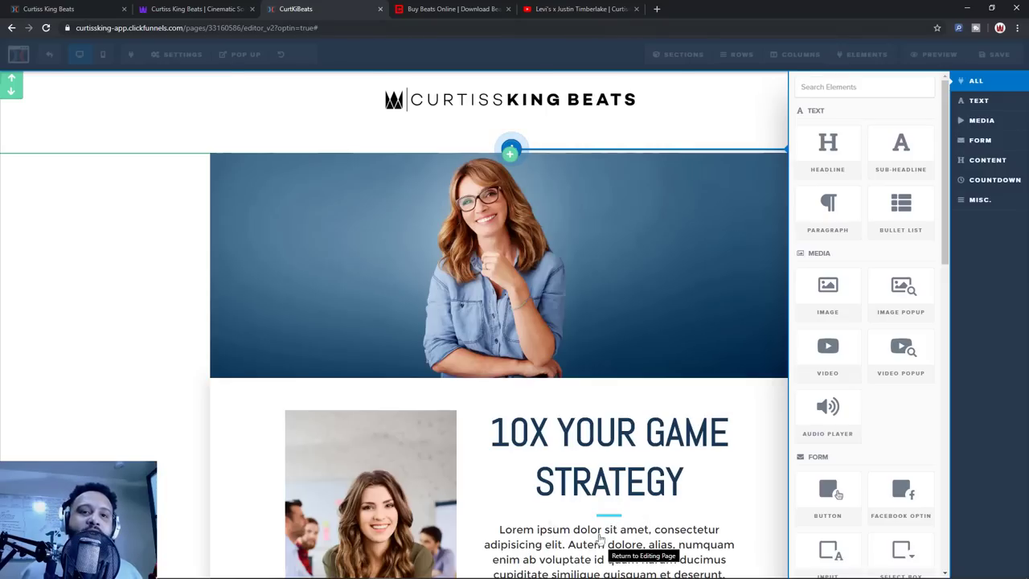
pyautogui.click(897, 150)
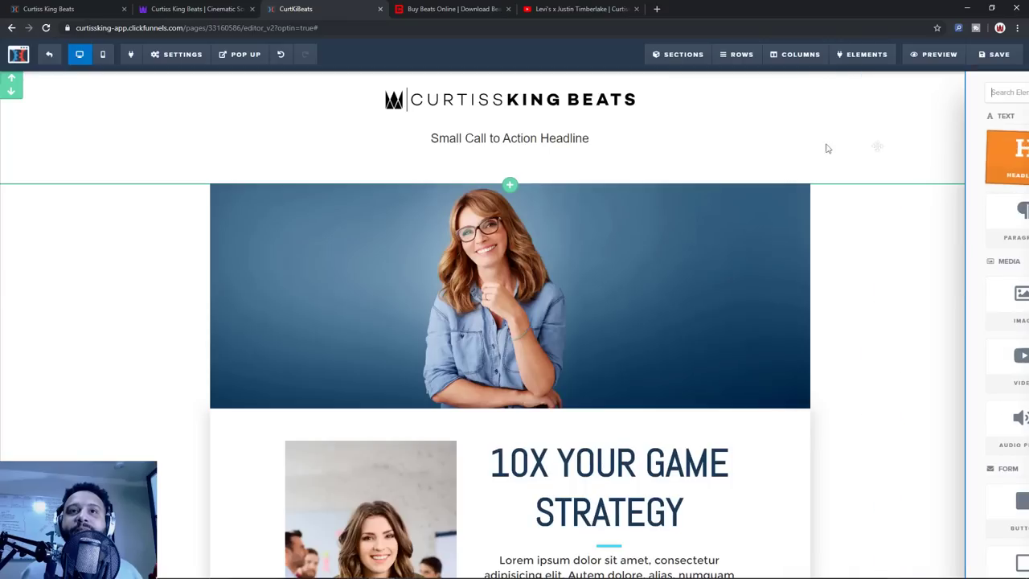
# Replace the sub-headline's placeholder with the reference site's tagline "THE KING OF CINEMATIC TRAP & HIP HOP INSTRUMENTALS", removing the extra line
pyautogui.click(229, 9)
pyautogui.tripleClick(422, 82)
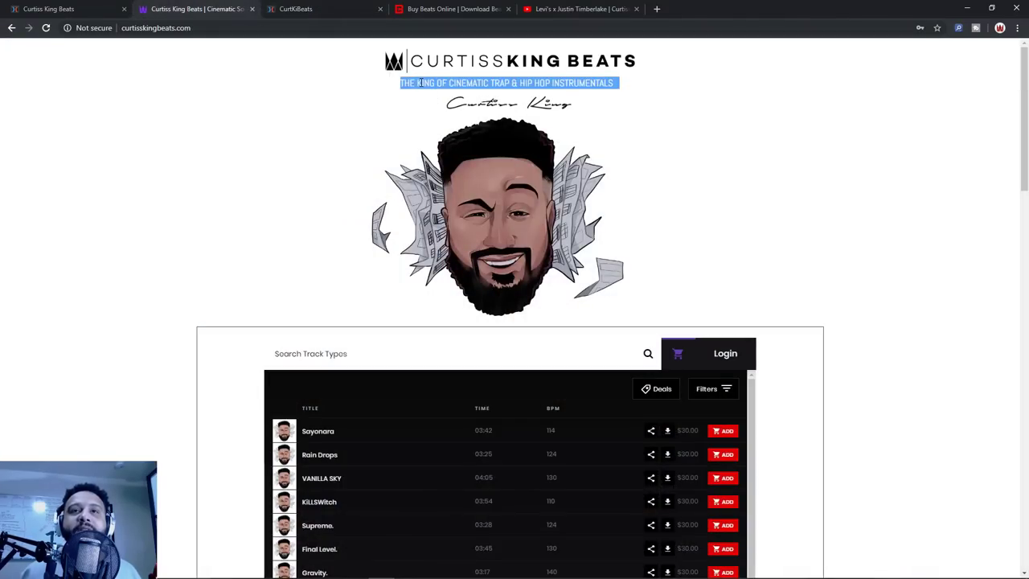
pyautogui.rightClick(421, 82)
pyautogui.click(441, 91)
pyautogui.click(326, 9)
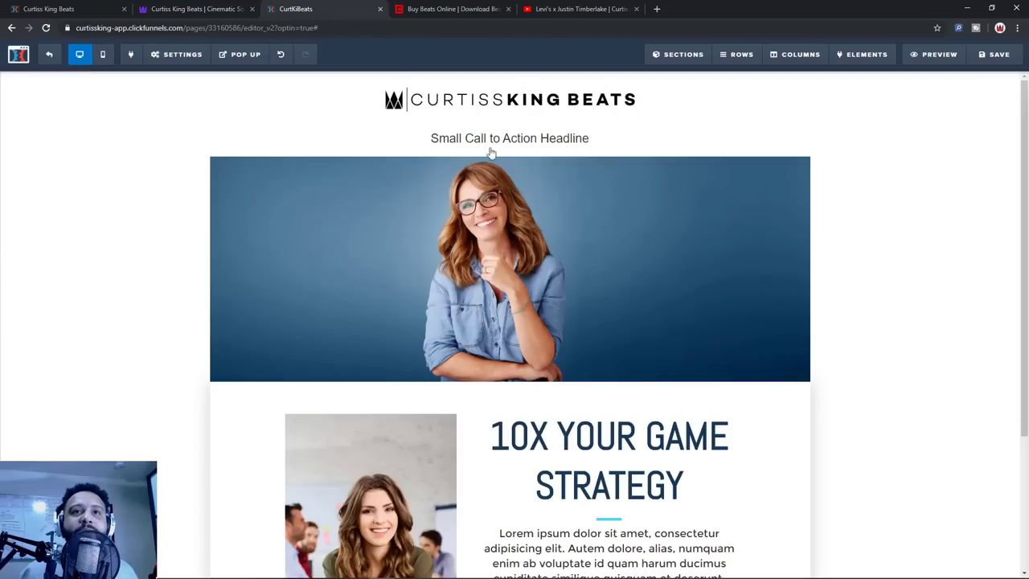
pyautogui.tripleClick(478, 140)
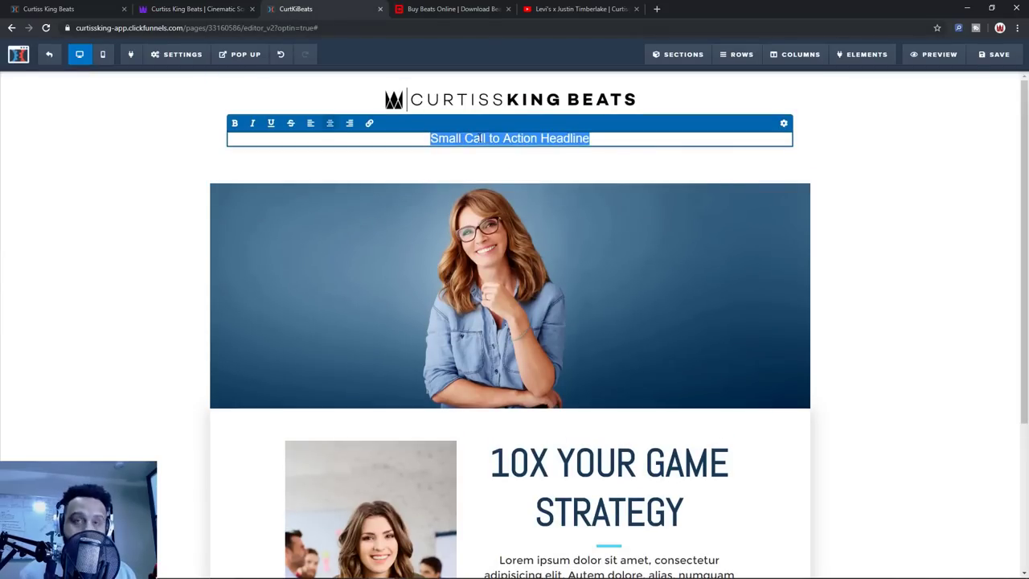
pyautogui.hotkey('ctrl', 'v')
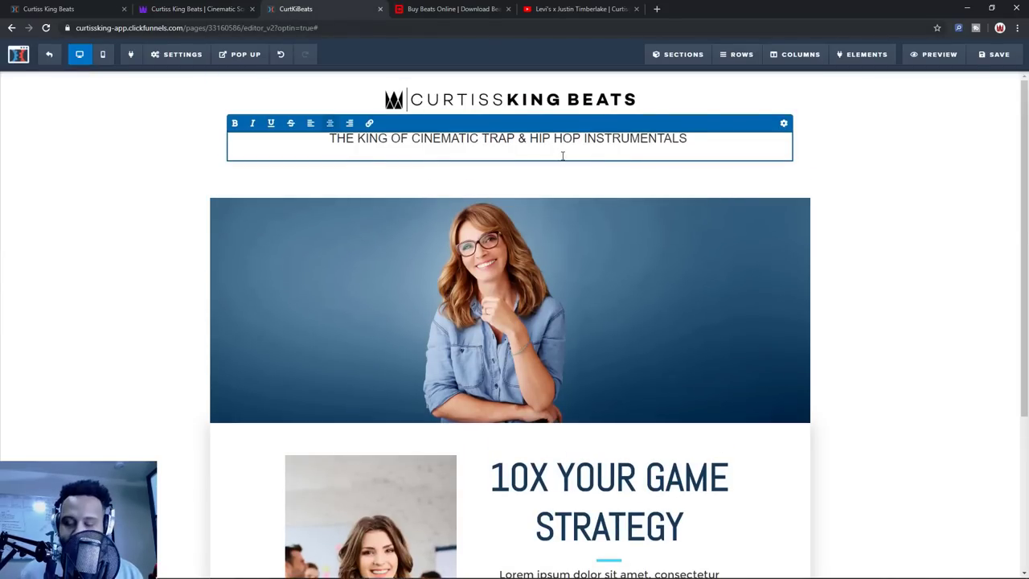
pyautogui.press('BackSpace')
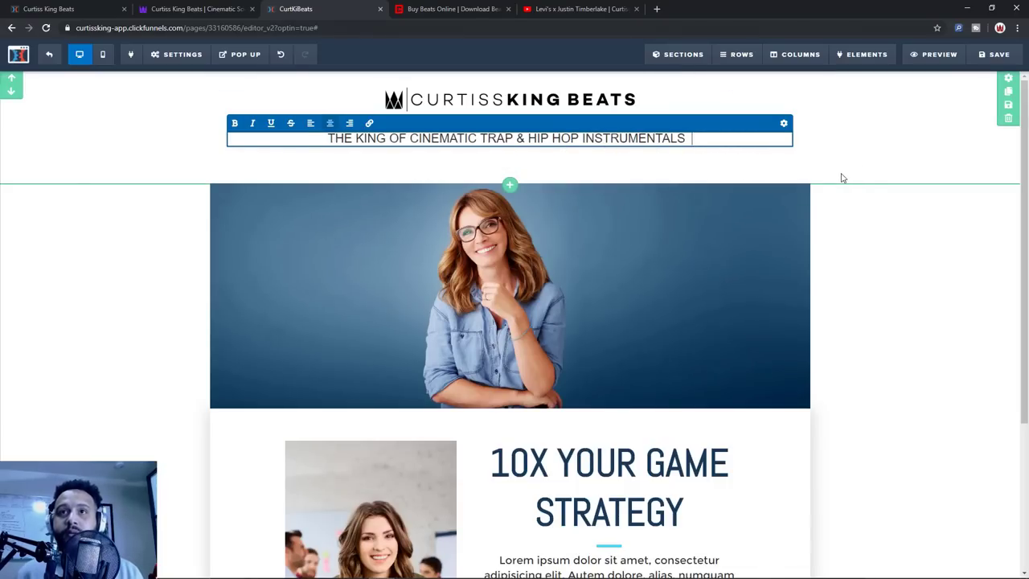
pyautogui.click(864, 146)
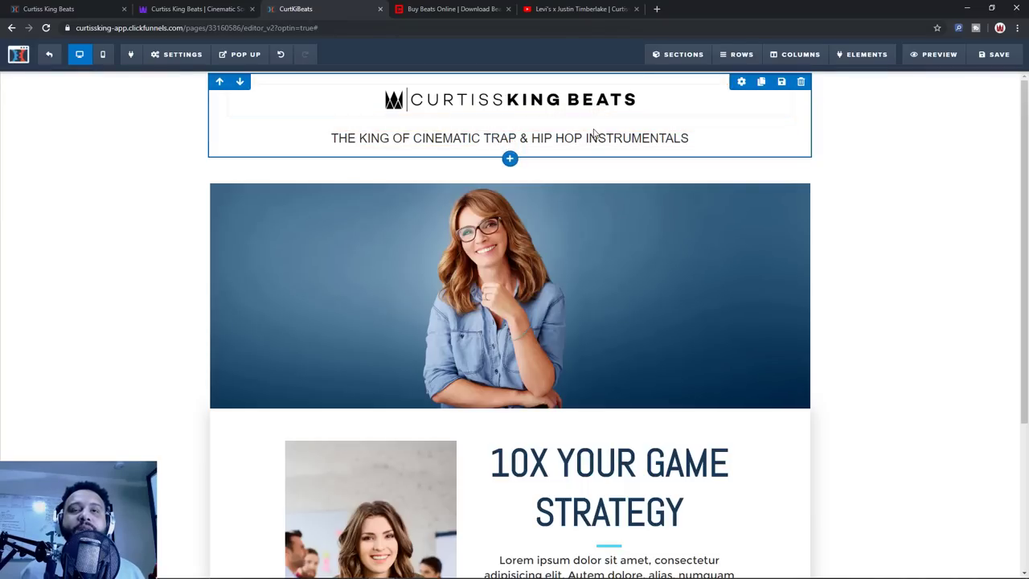
# Set the tagline sub-headline's font size to 16 and its font family to the Google font Abel
pyautogui.click(744, 127)
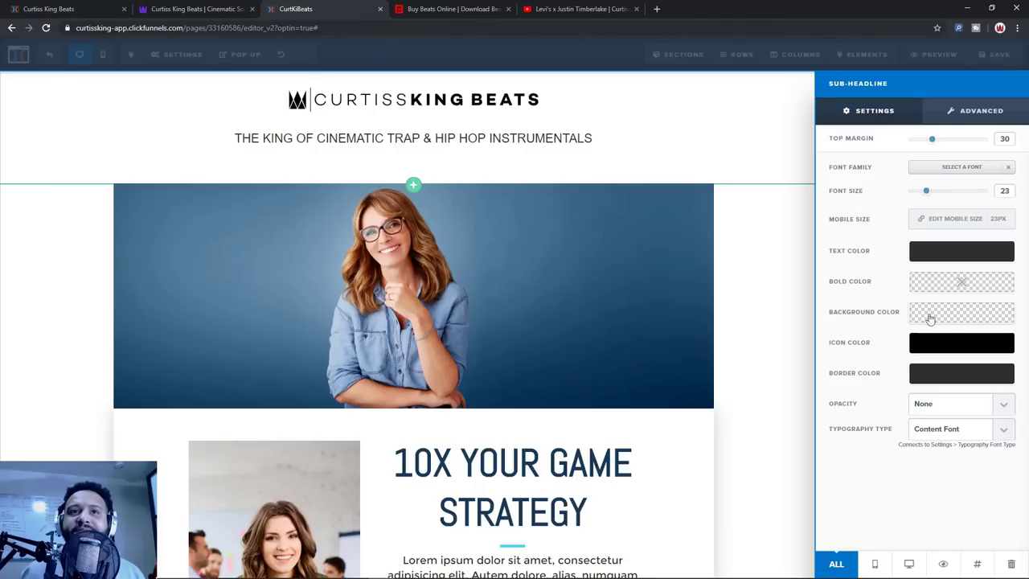
pyautogui.click(929, 256)
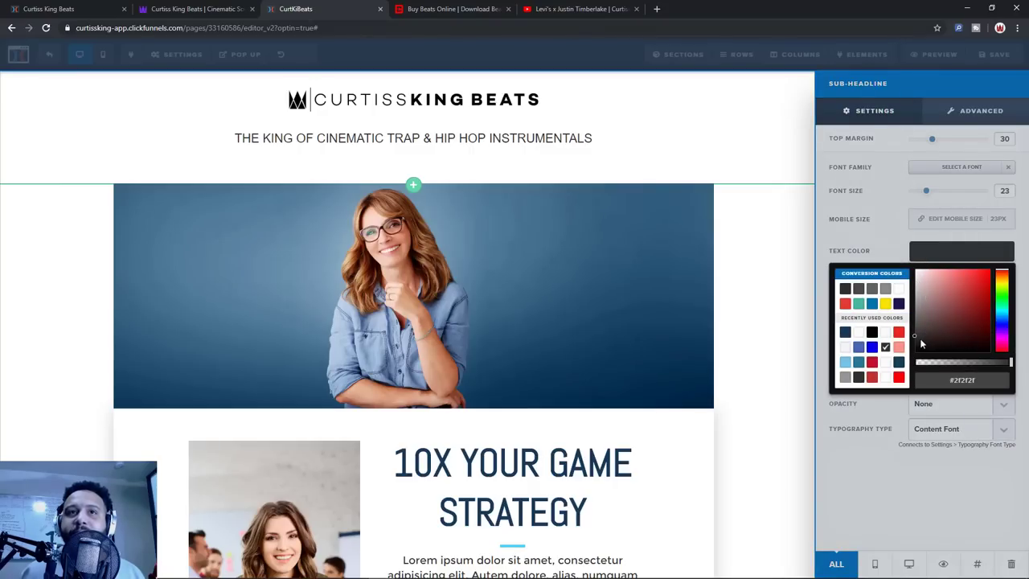
pyautogui.click(868, 227)
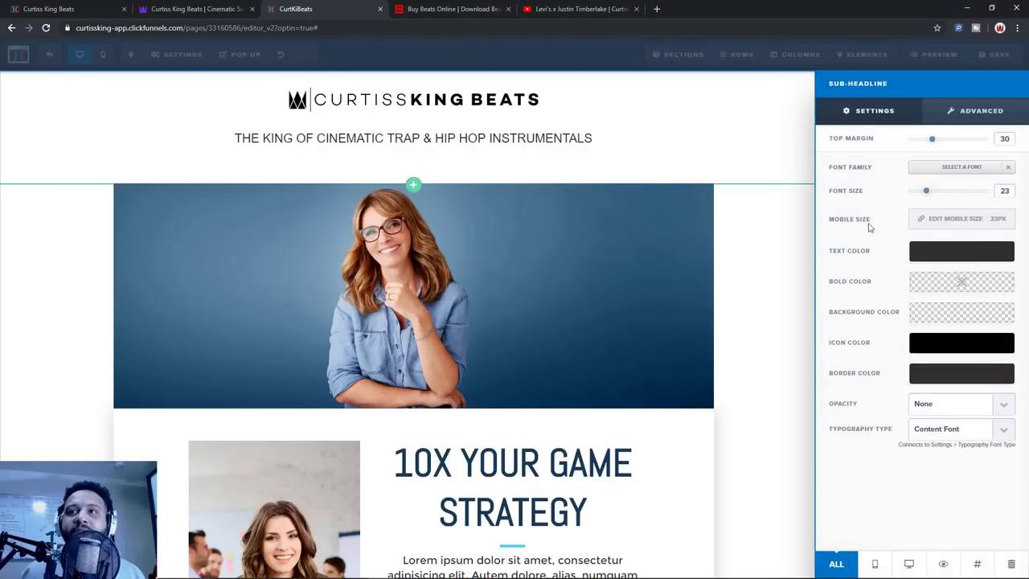
pyautogui.moveTo(928, 194); pyautogui.dragTo(917, 196)
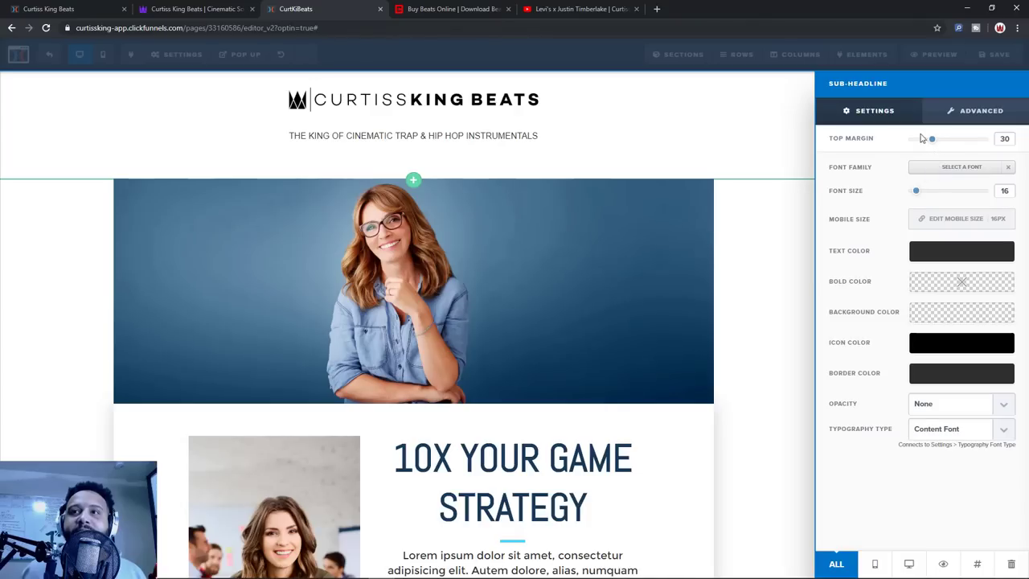
pyautogui.click(945, 171)
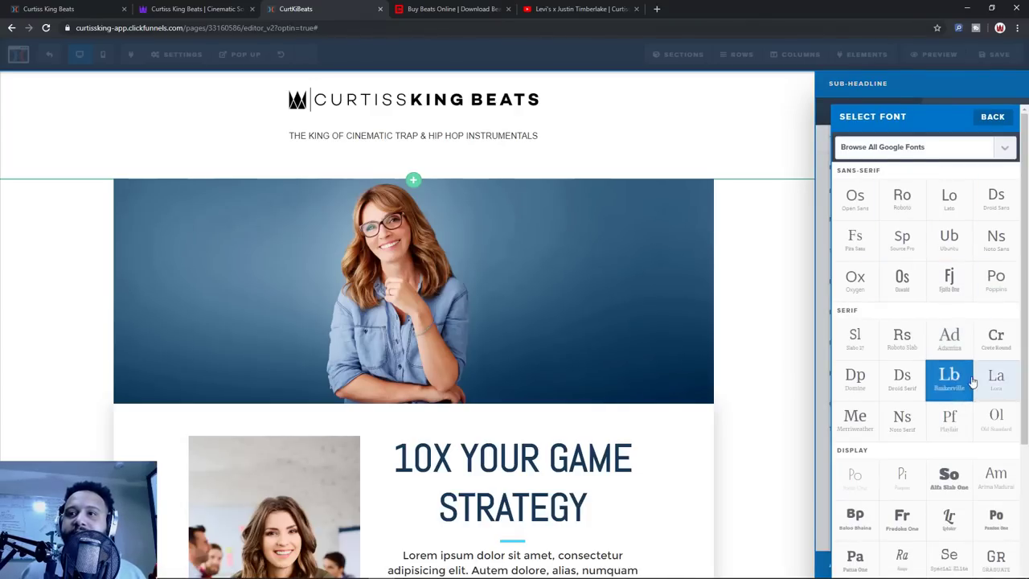
pyautogui.click(943, 256)
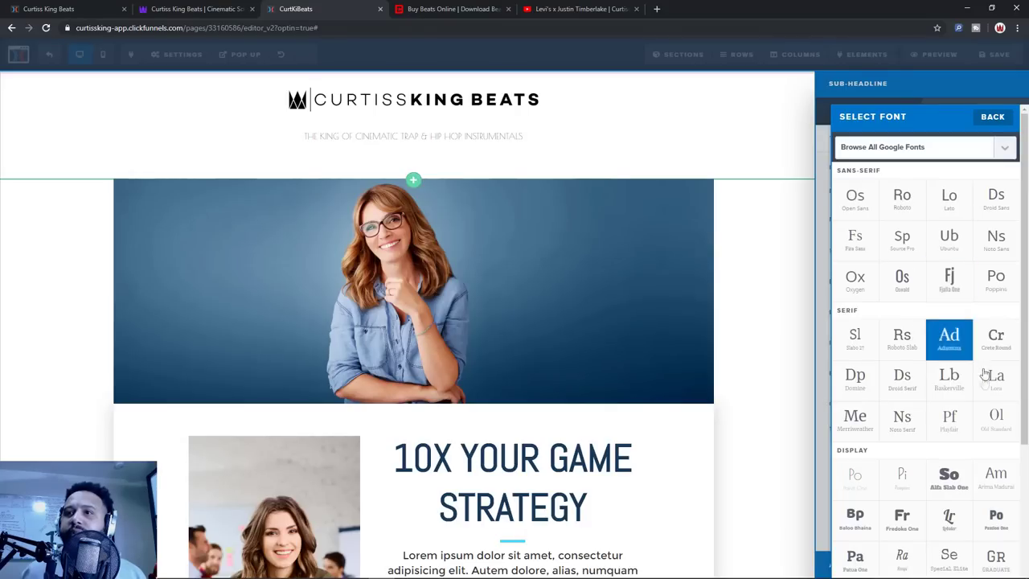
pyautogui.scroll(-1, 948, 321)
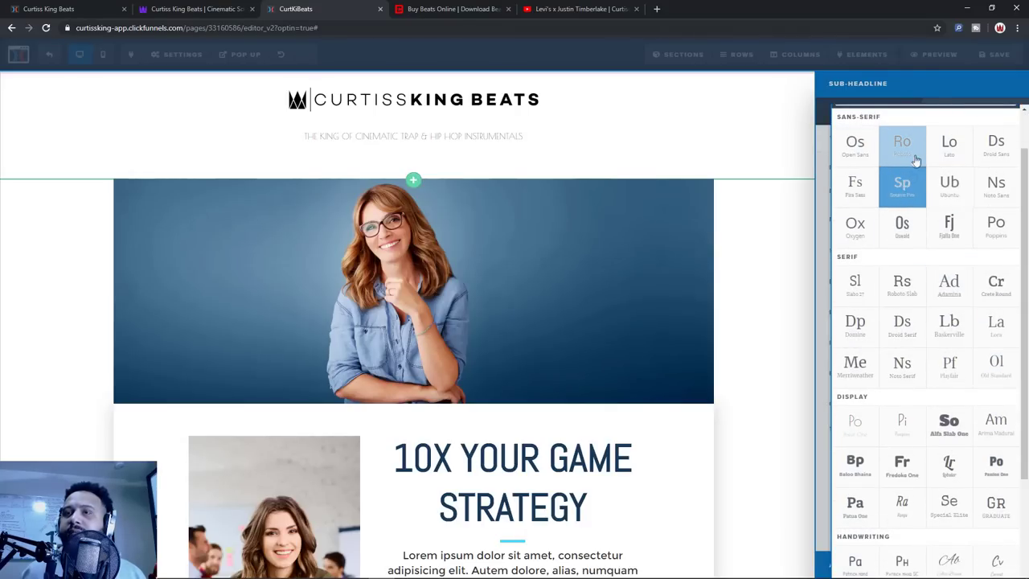
pyautogui.scroll(1, 950, 155)
pyautogui.click(946, 151)
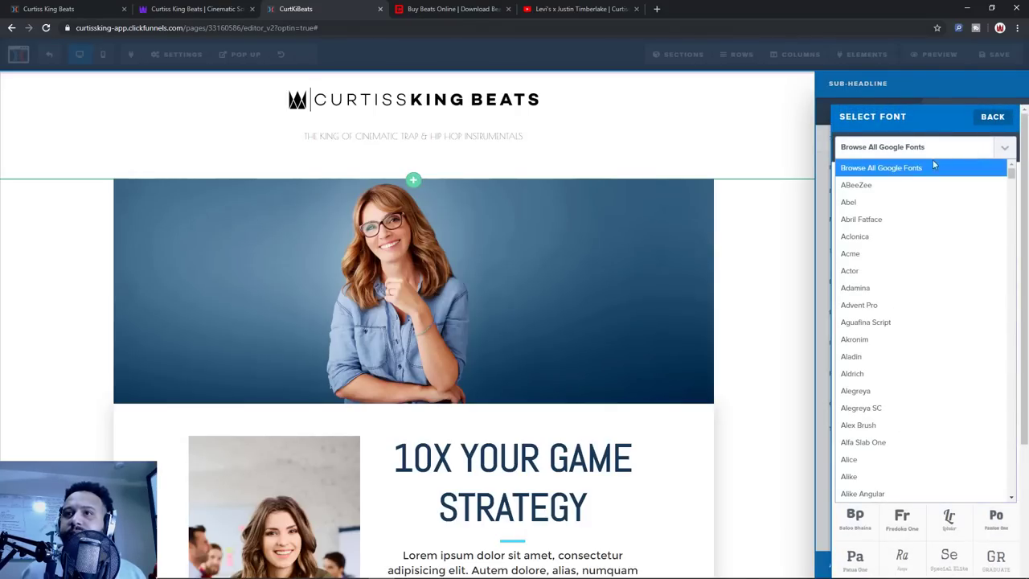
pyautogui.click(908, 199)
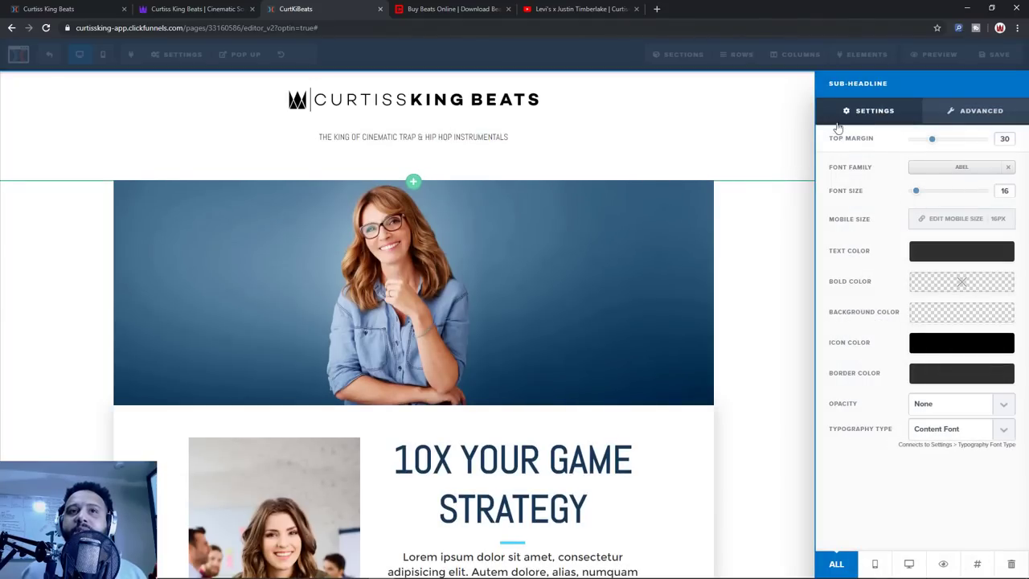
# Set the tagline's font size to 18 and its top margin to 0
pyautogui.moveTo(917, 195); pyautogui.dragTo(920, 196)
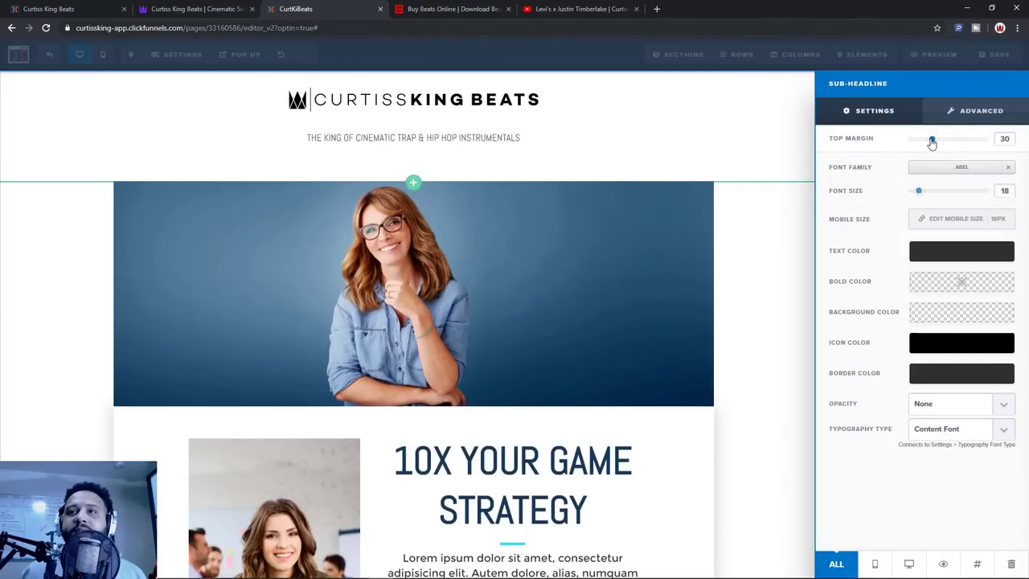
pyautogui.moveTo(928, 142); pyautogui.dragTo(908, 139)
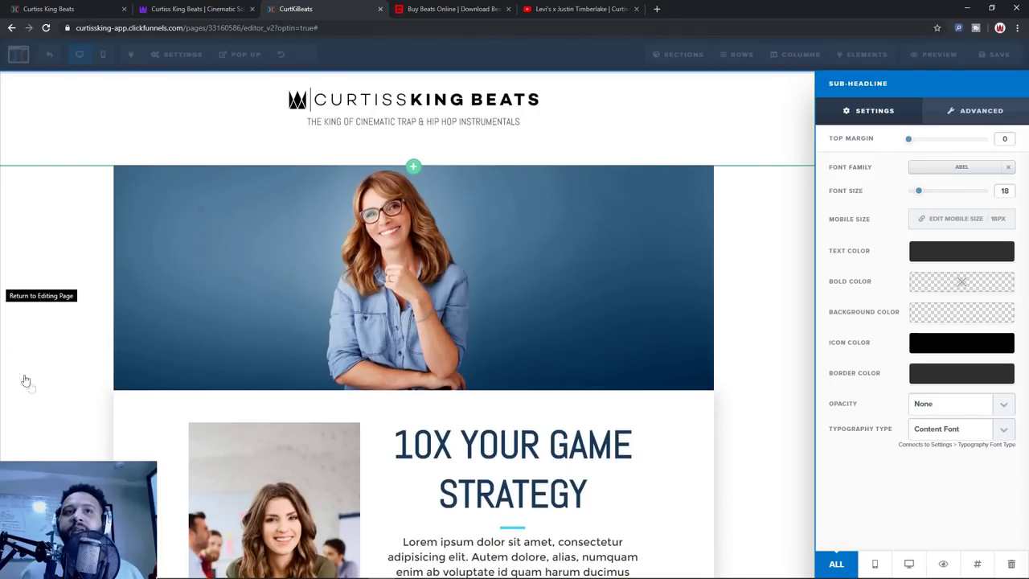
pyautogui.click(784, 241)
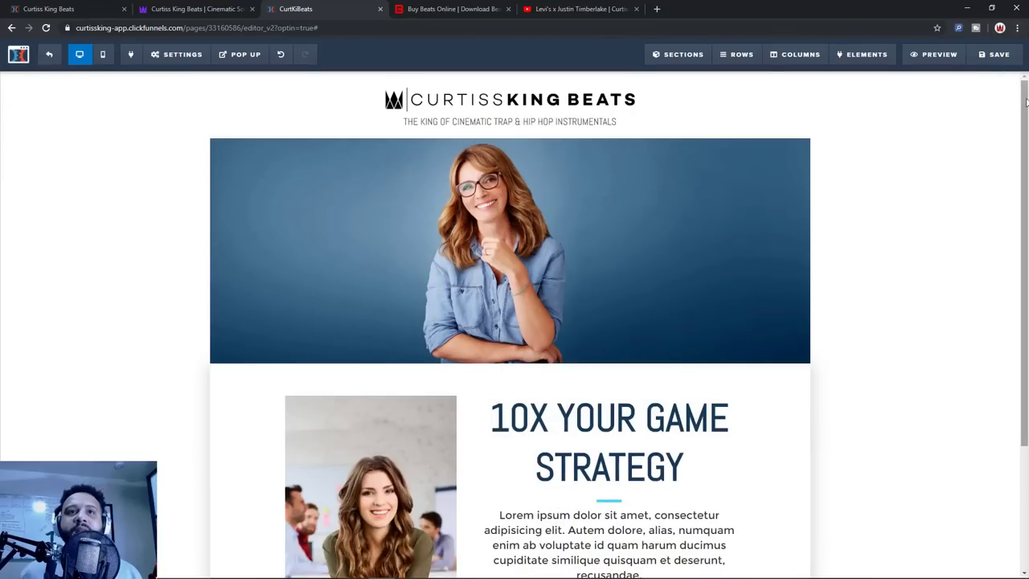
# Check the reference site's header again and add an image element below the tagline
pyautogui.click(181, 9)
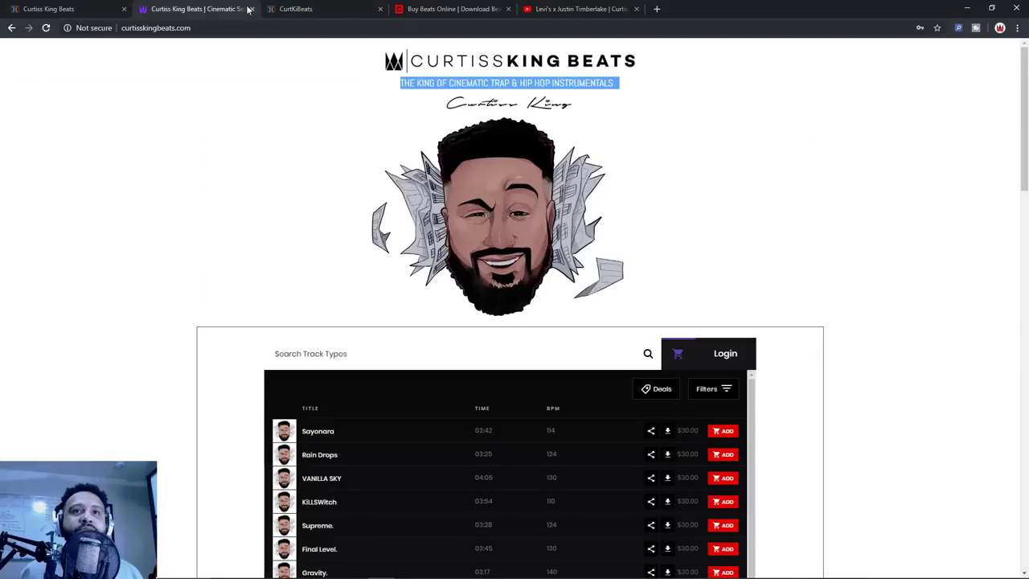
pyautogui.click(297, 9)
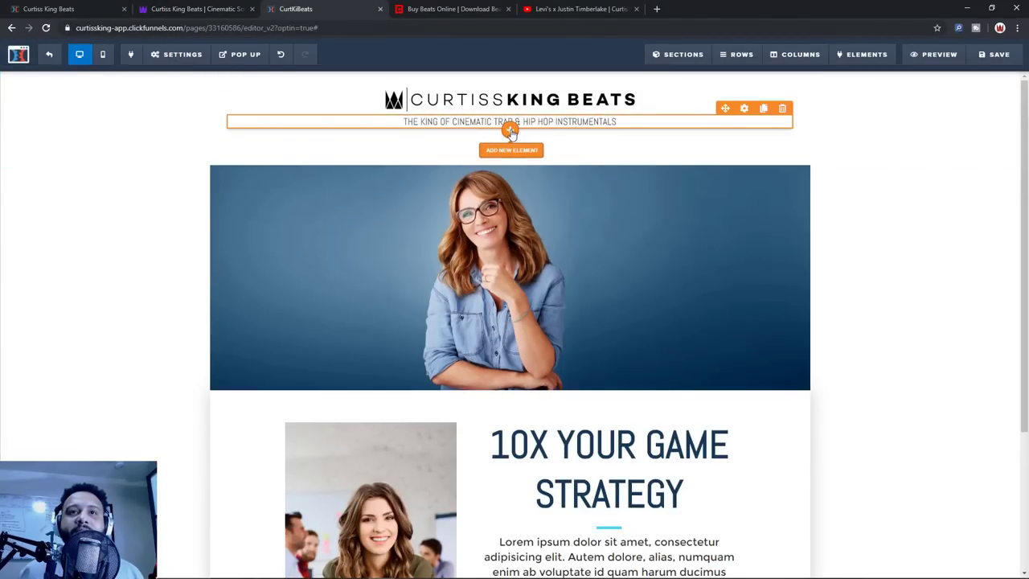
pyautogui.click(509, 131)
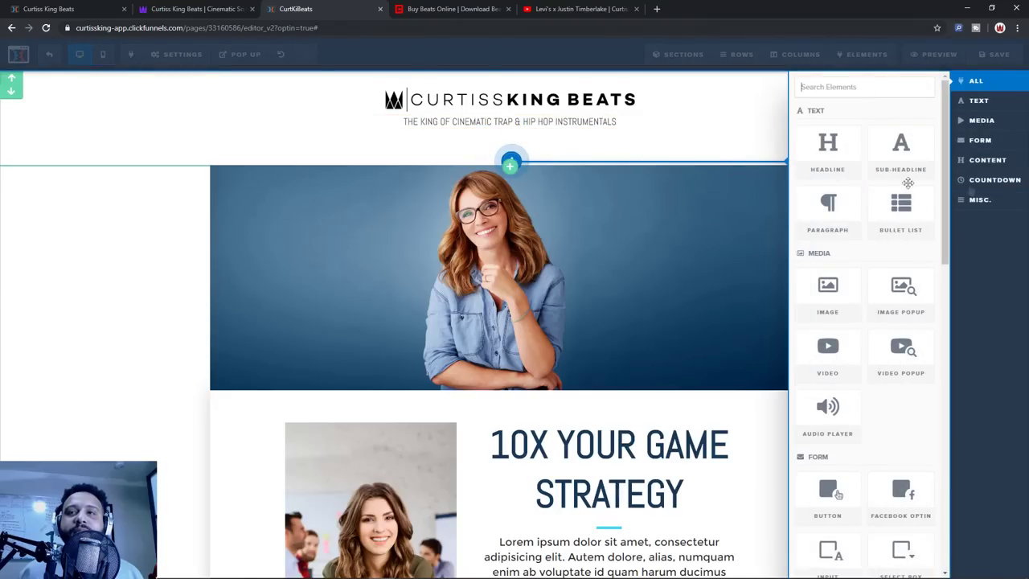
pyautogui.click(838, 304)
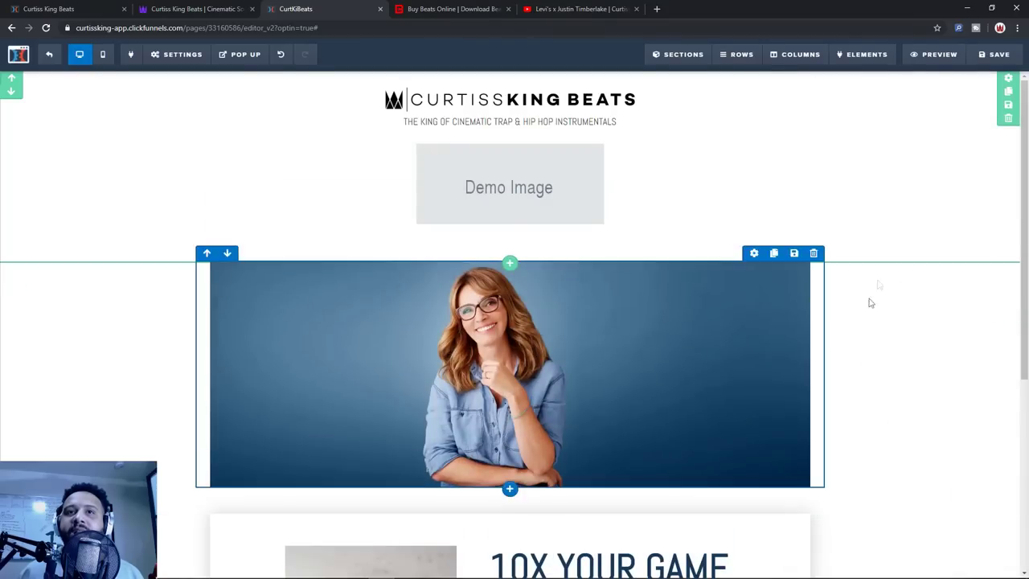
# Replace the demo image below the tagline with the black Curtiss King signature image from the image library
pyautogui.click(549, 183)
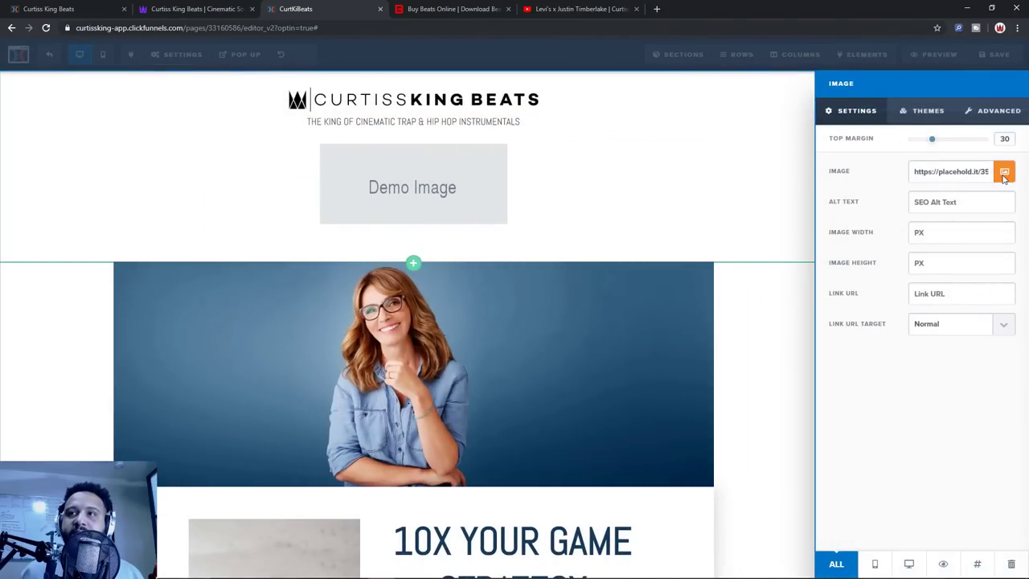
pyautogui.click(1003, 173)
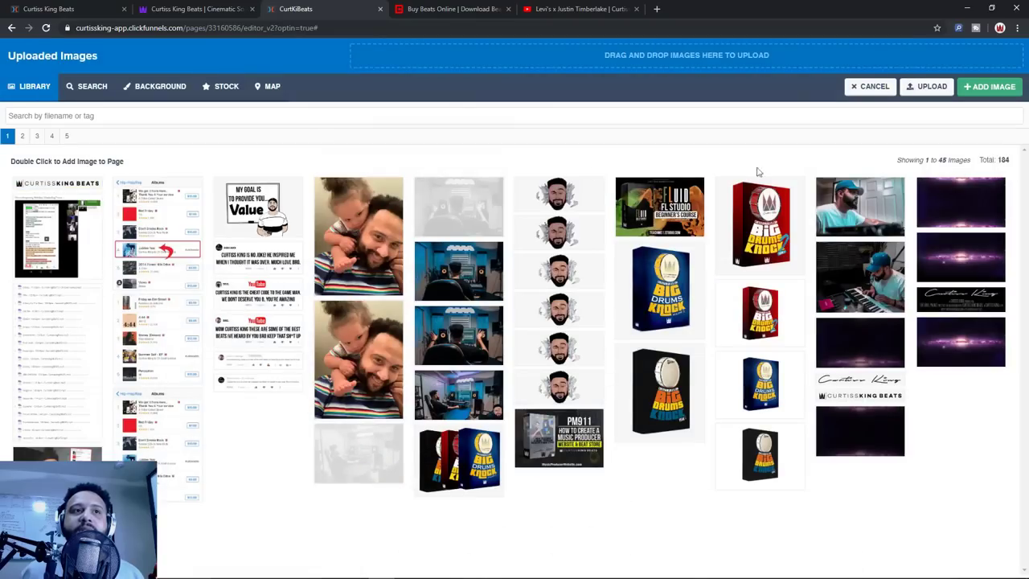
pyautogui.click(870, 384)
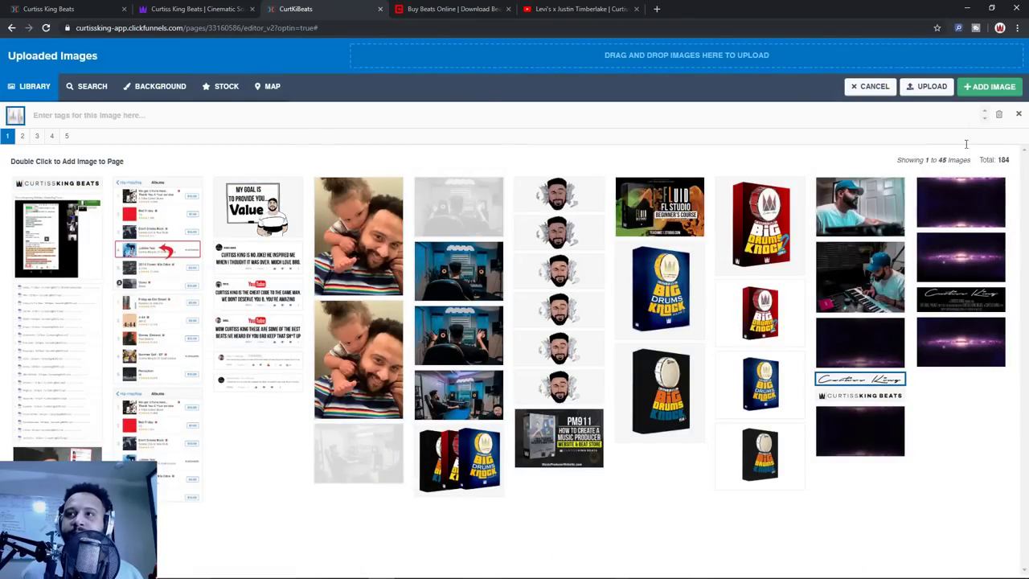
pyautogui.click(961, 90)
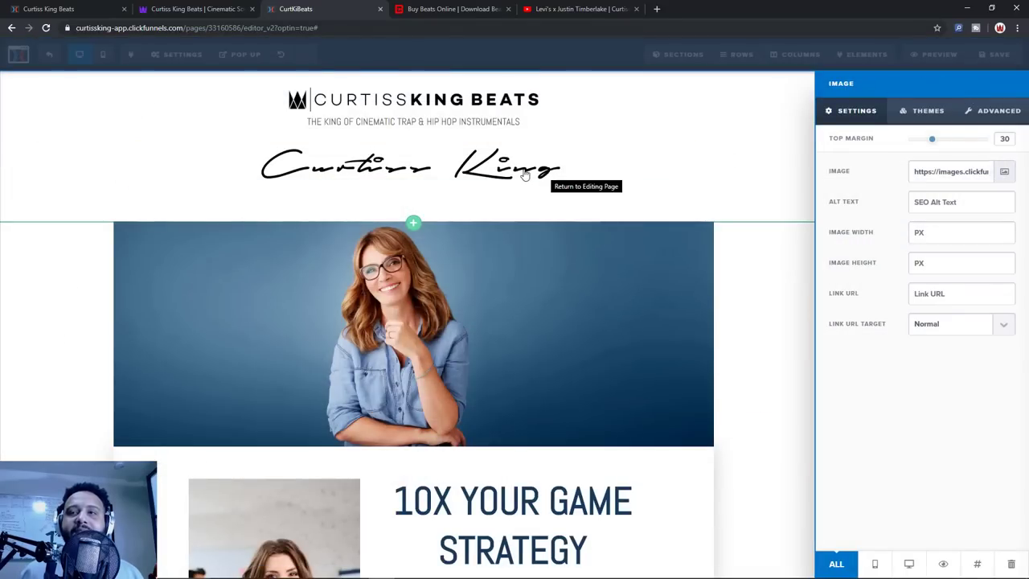
# Try widths of 100 and 200 for the signature image, and set its image width to 300
pyautogui.click(523, 175)
pyautogui.click(563, 167)
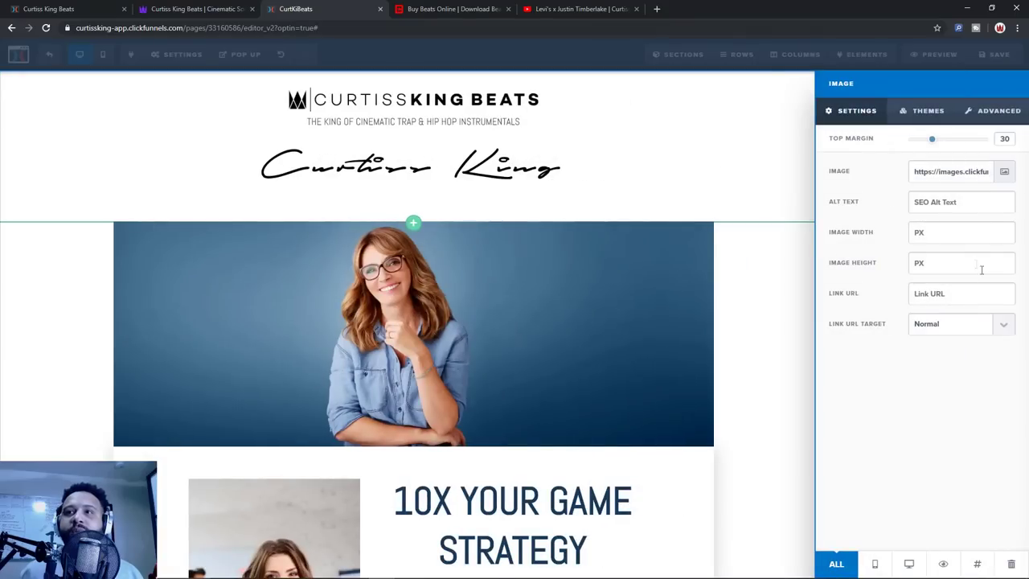
pyautogui.click(912, 231)
pyautogui.write('100')
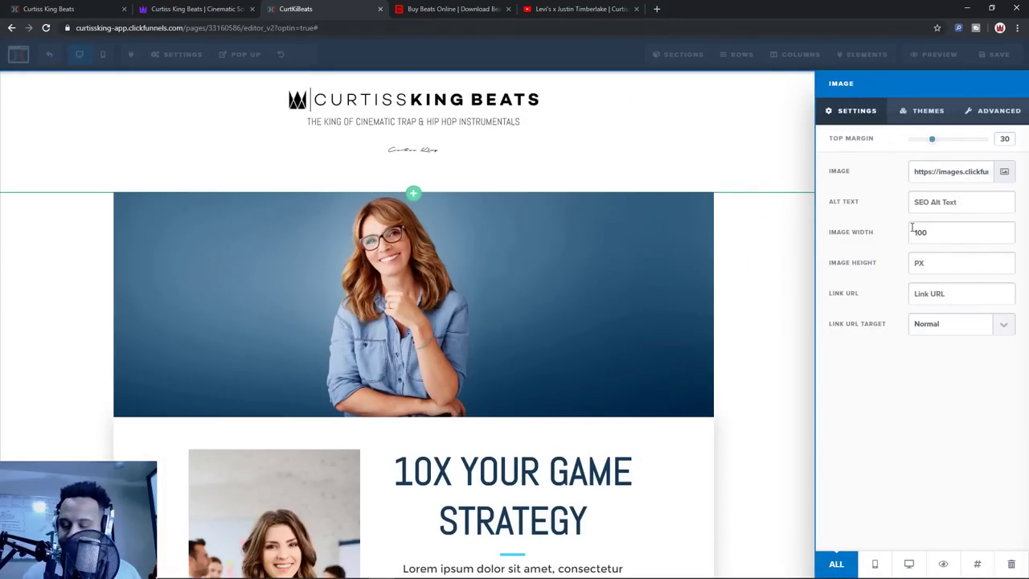
pyautogui.press('BackSpace')
pyautogui.press('BackSpace')
pyautogui.press('BackSpace')
pyautogui.write('200')
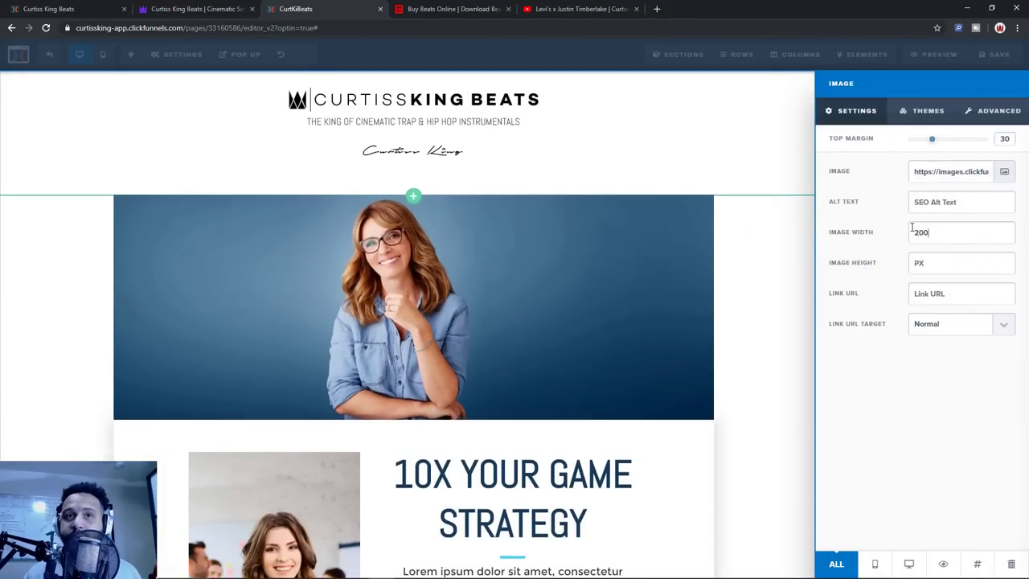
pyautogui.press('BackSpace')
pyautogui.press('BackSpace')
pyautogui.press('BackSpace')
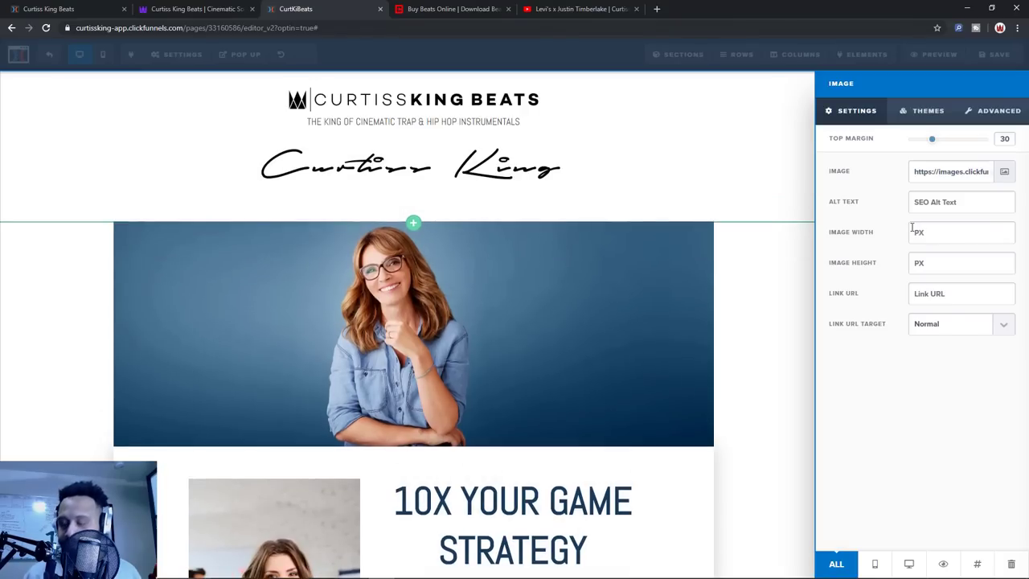
pyautogui.write('300')
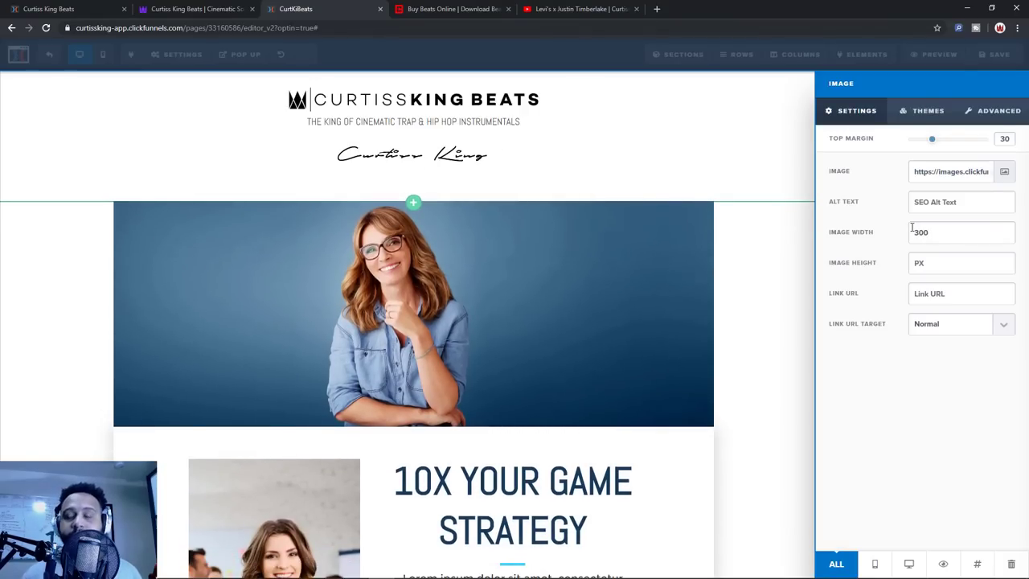
# Set the signature image's width to 250 and reduce its top margin so it sits just below the tagline
pyautogui.press('BackSpace')
pyautogui.press('BackSpace')
pyautogui.press('BackSpace')
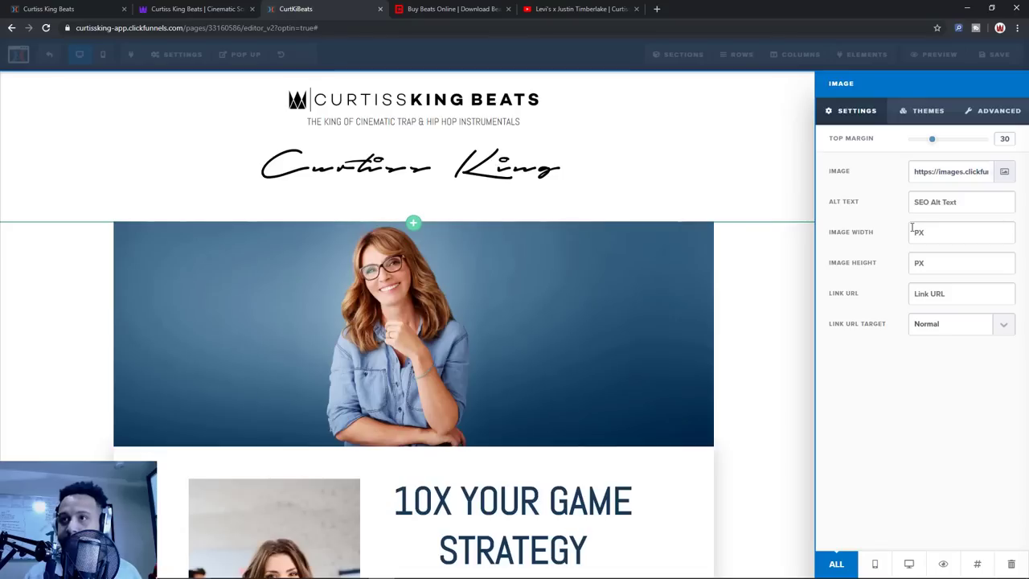
pyautogui.write('250')
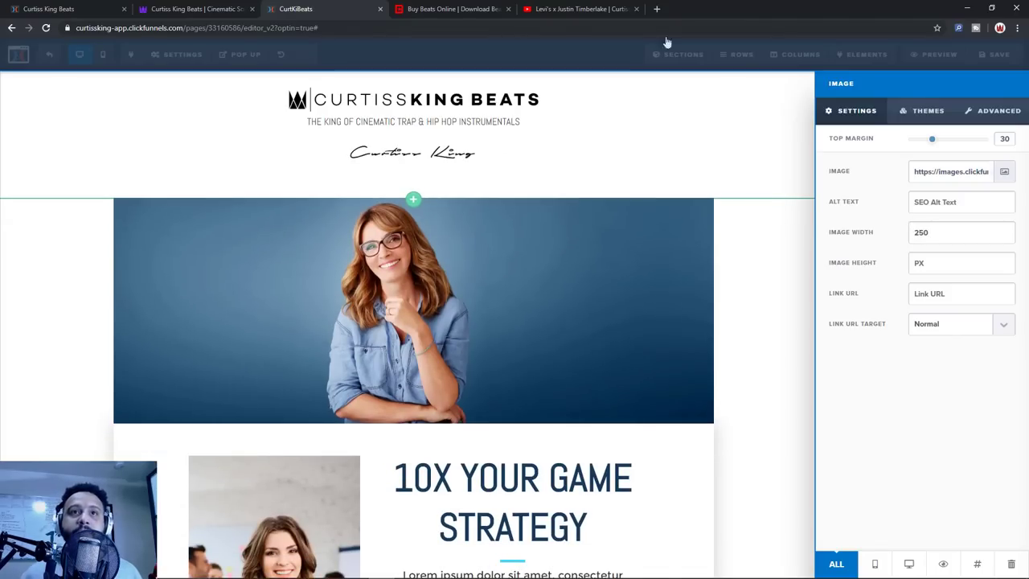
pyautogui.moveTo(928, 142); pyautogui.dragTo(911, 142)
pyautogui.click(738, 134)
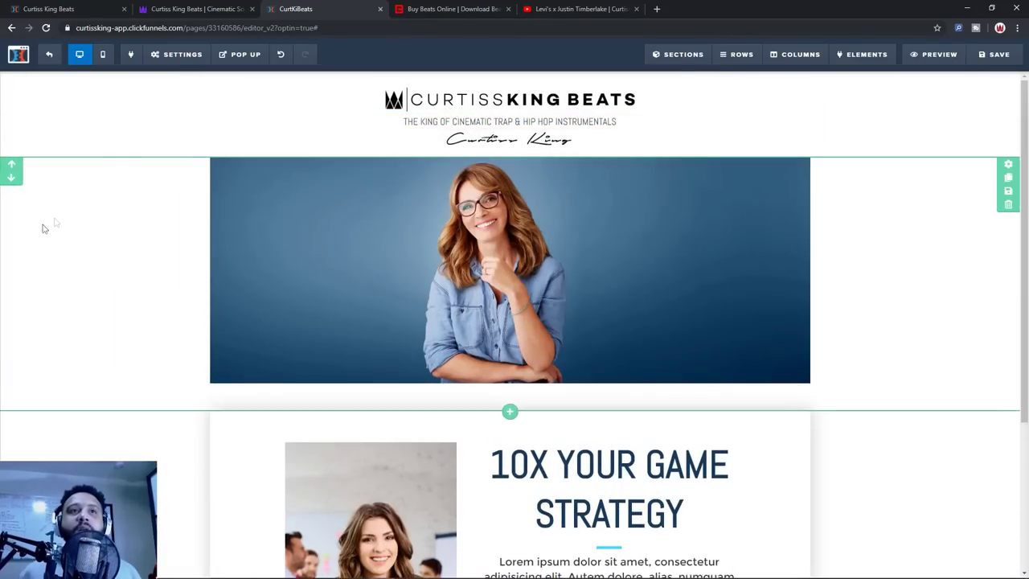
# Compare the page header with the header and cartoon head banner on the reference site
pyautogui.click(185, 8)
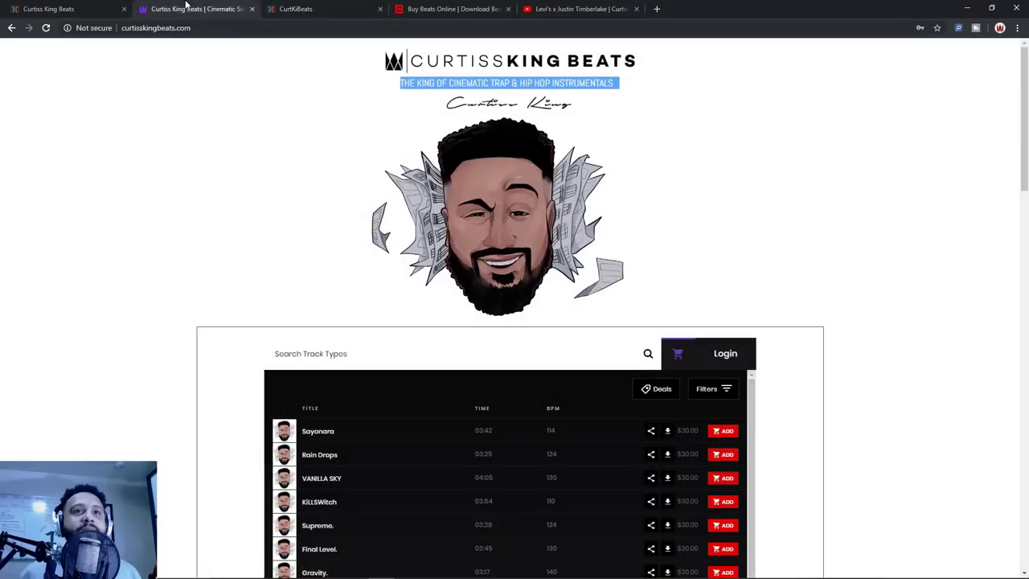
pyautogui.click(314, 8)
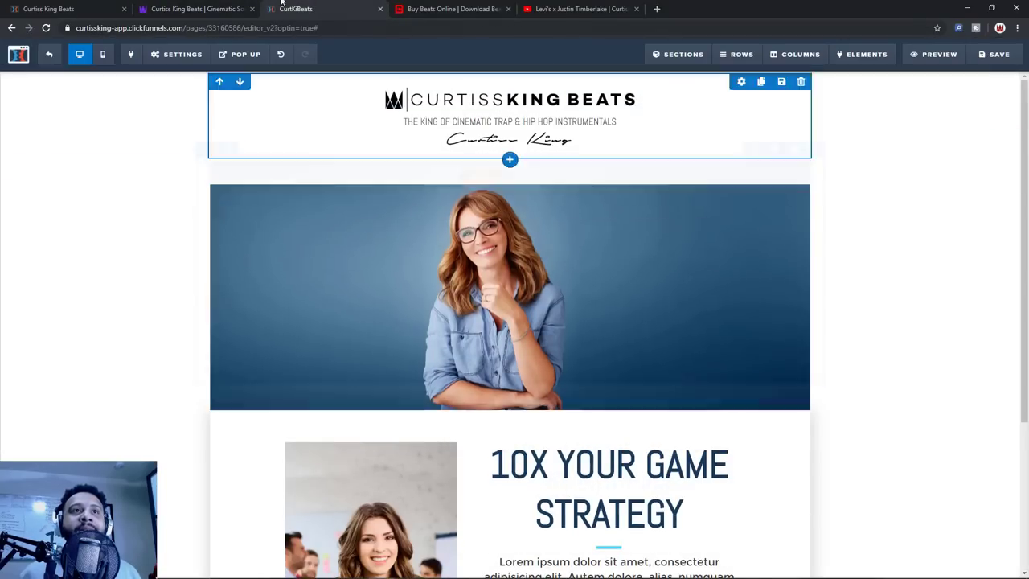
pyautogui.hotkey('ctrl', 'shift', 'Tab')
pyautogui.click(295, 10)
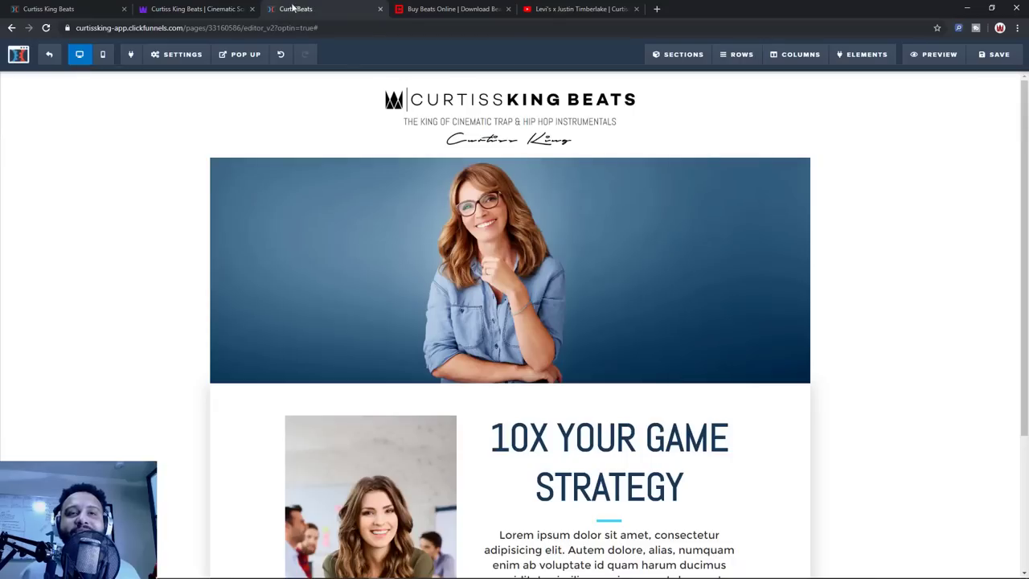
# Save the template's banner photo of the woman as an image file in the CKB 2.0 folder
pyautogui.rightClick(524, 204)
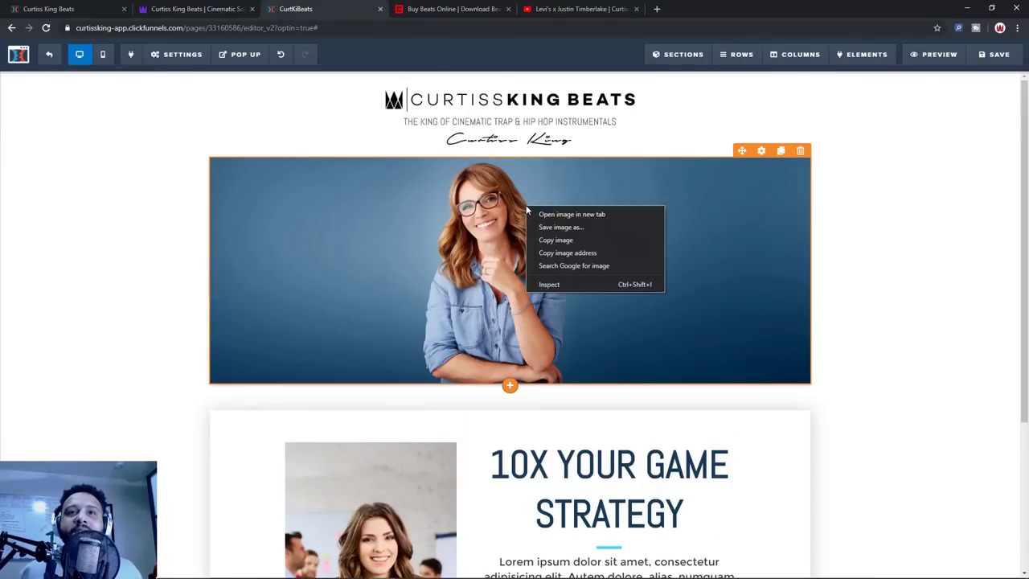
pyautogui.click(945, 185)
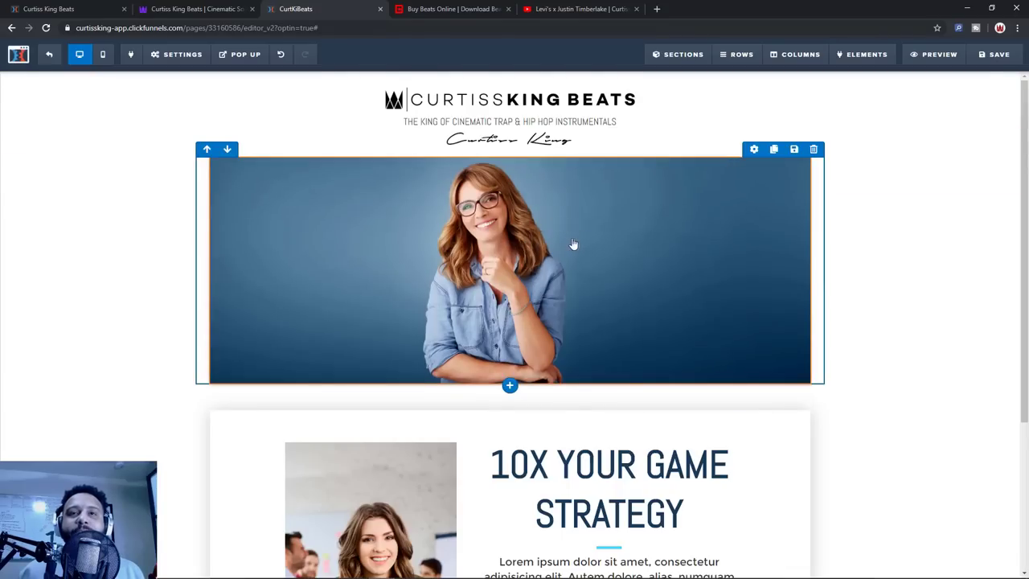
pyautogui.rightClick(598, 212)
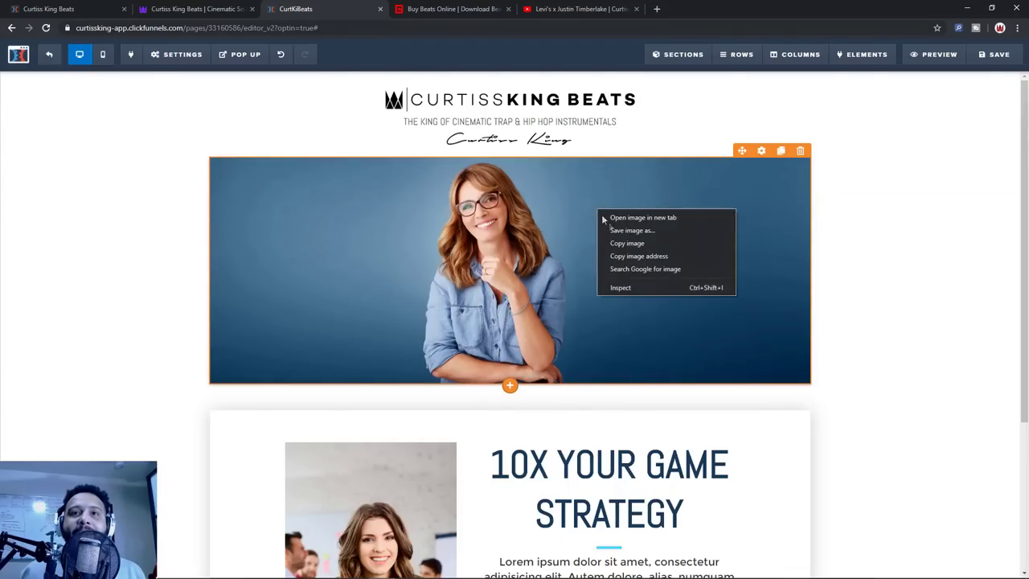
pyautogui.click(639, 232)
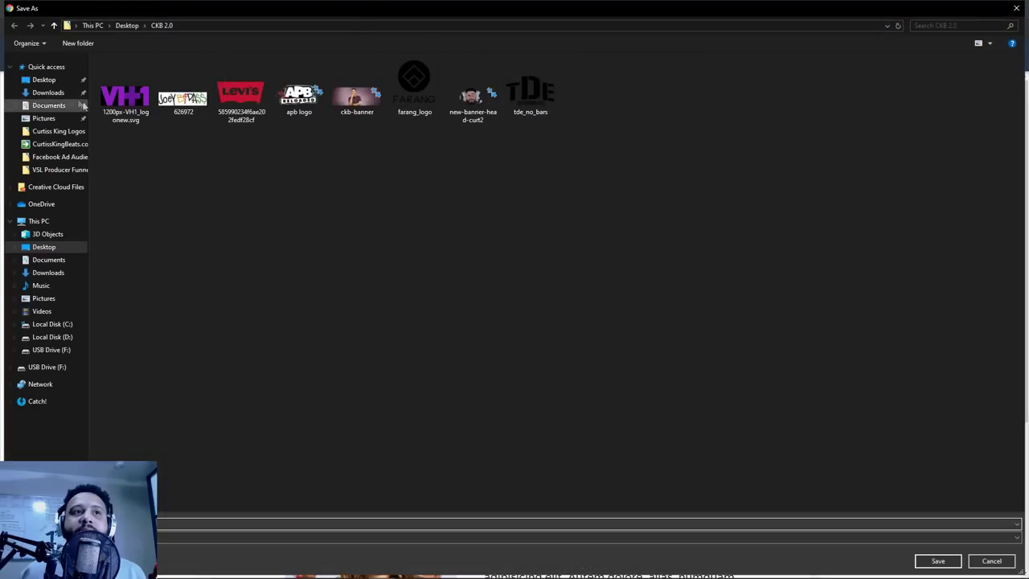
pyautogui.click(934, 560)
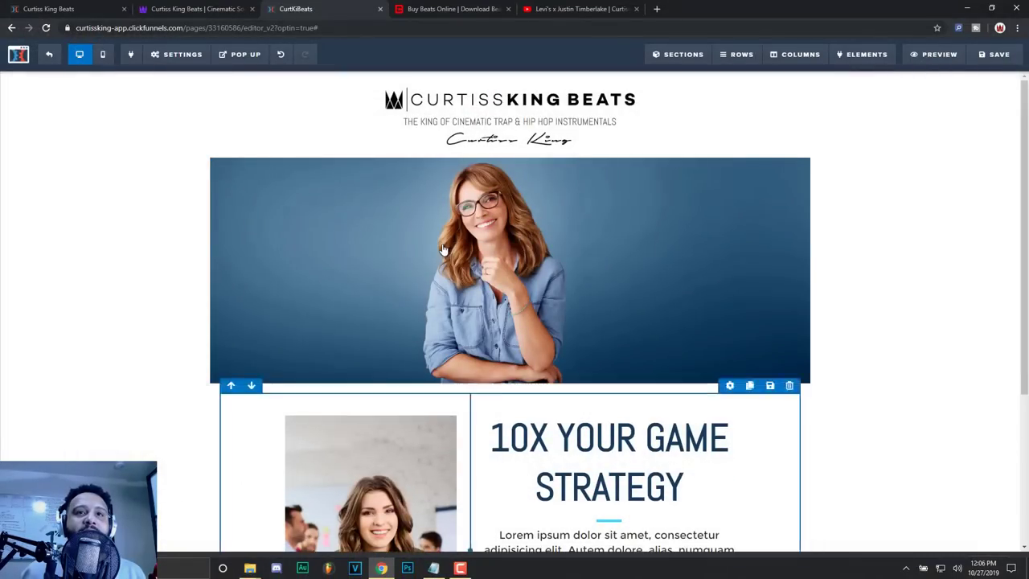
# Switch to the CKB 2.0 folder in File Explorer and check the pixel dimensions of the women-top image
pyautogui.rightClick(370, 200)
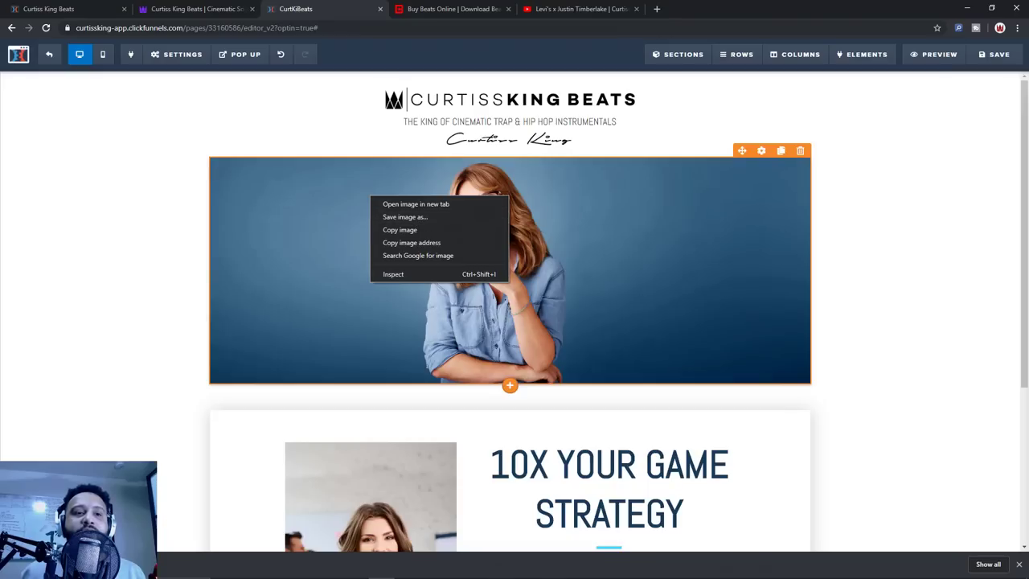
pyautogui.click(255, 571)
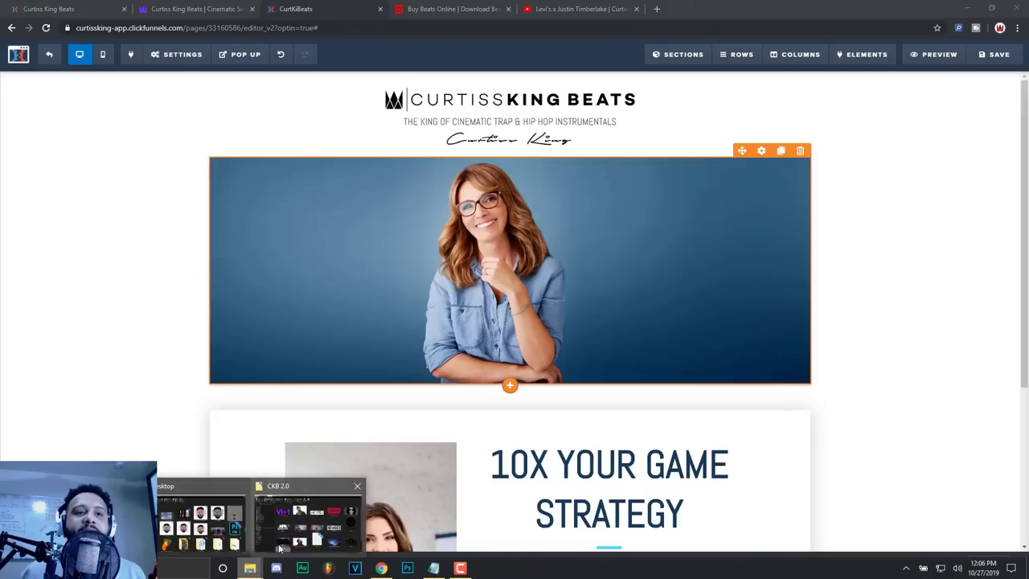
pyautogui.click(309, 514)
pyautogui.scroll(-1, 840, 374)
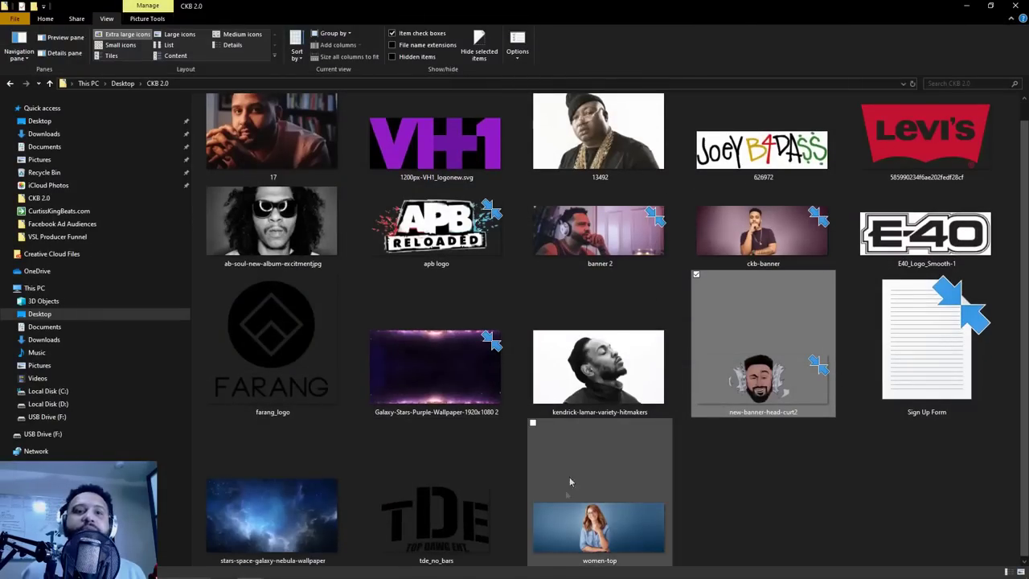
pyautogui.rightClick(639, 519)
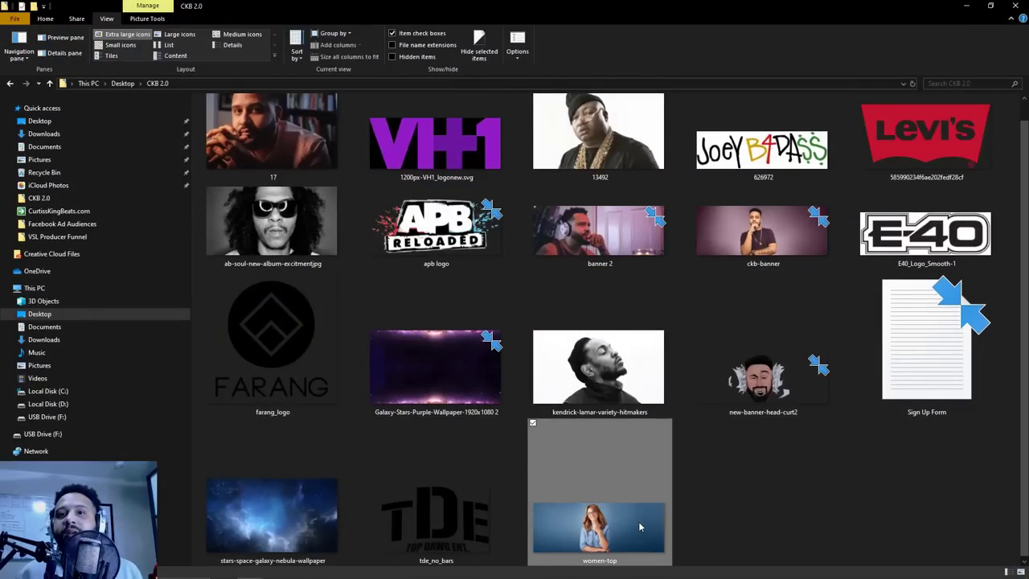
pyautogui.click(628, 514)
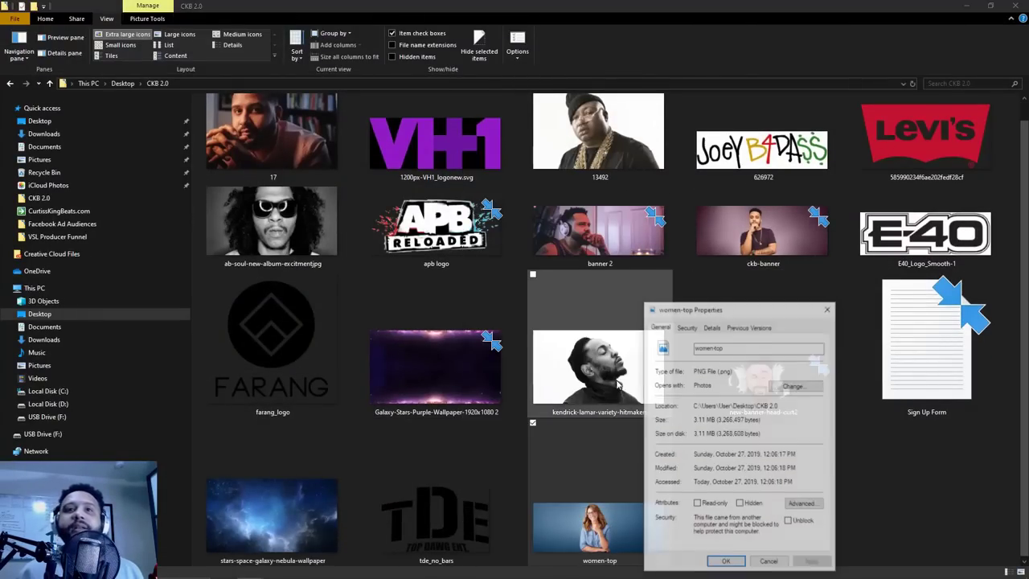
pyautogui.click(711, 326)
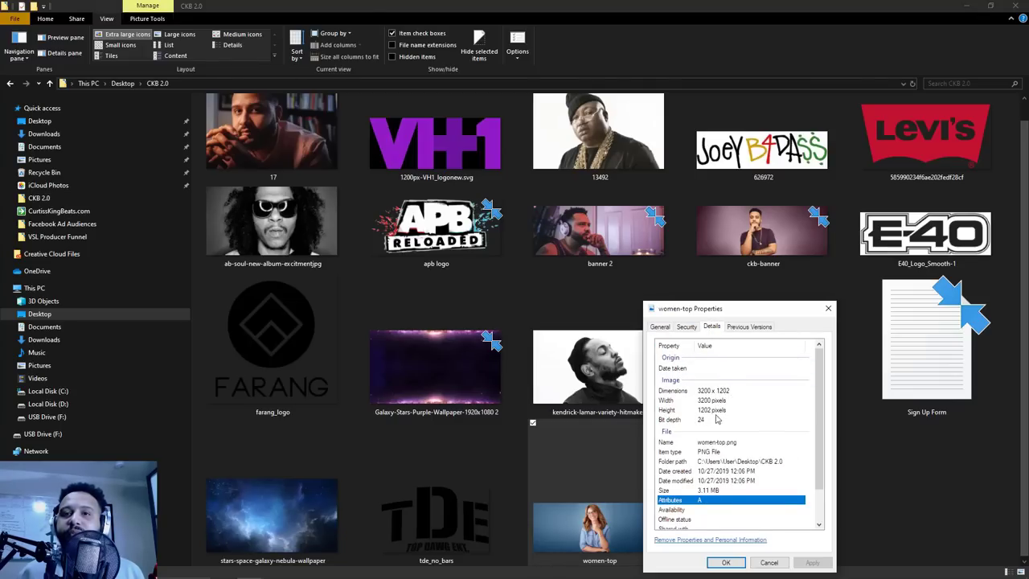
pyautogui.click(828, 308)
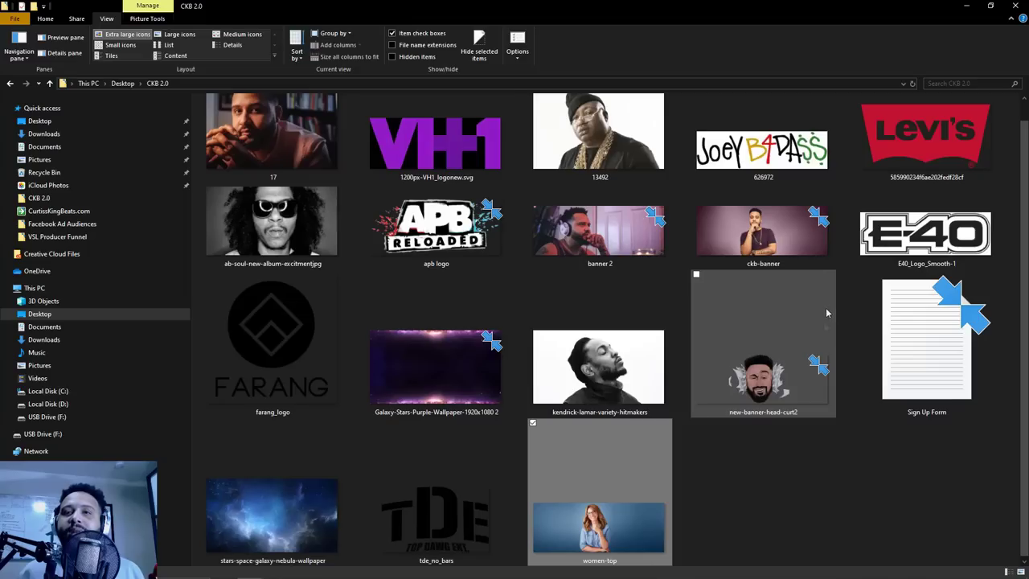
# Preview the ckb-banner, banner 2 and new-banner-head-curt2 images in the folder, and return to the page editor
pyautogui.rightClick(769, 239)
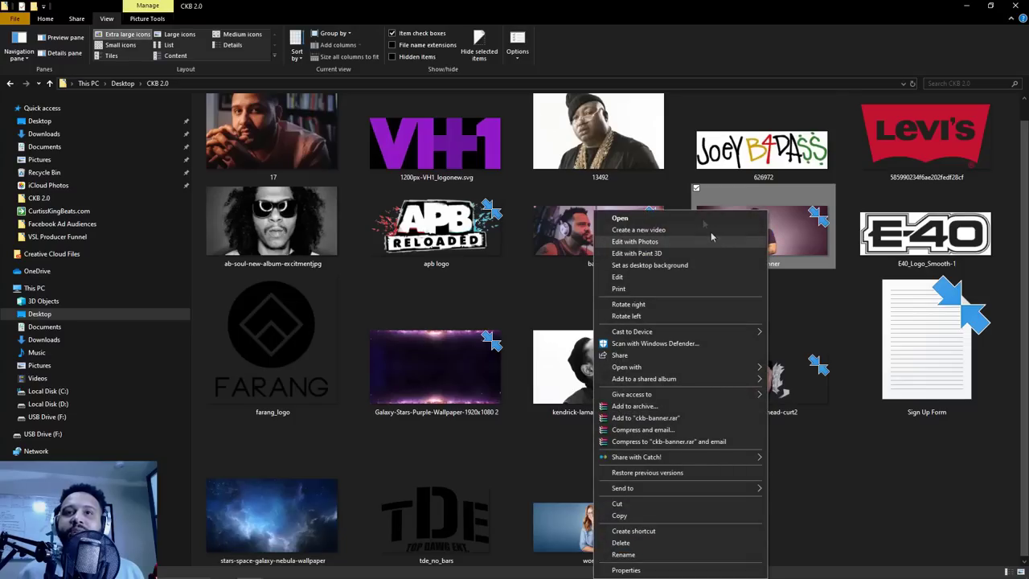
pyautogui.click(700, 217)
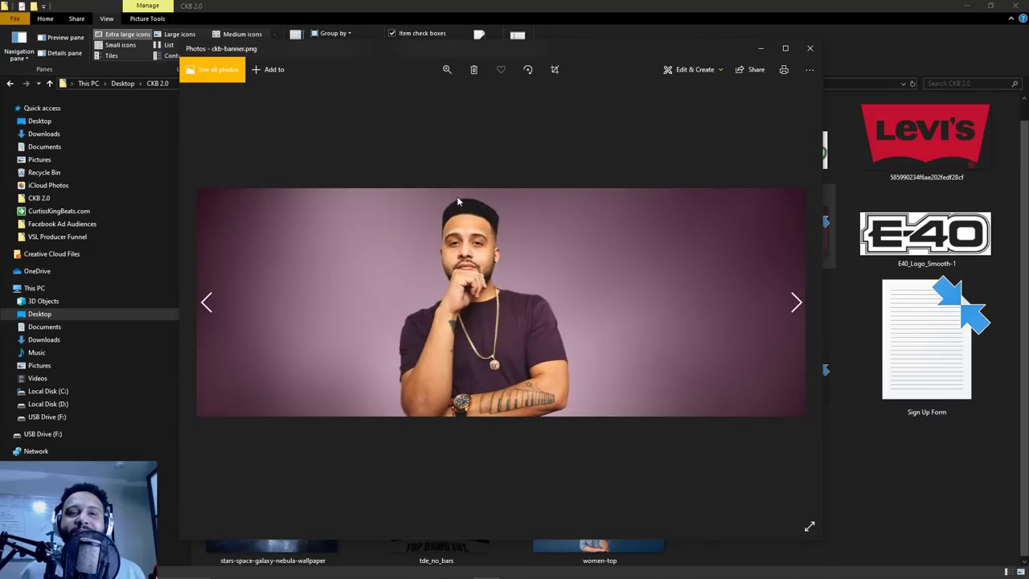
pyautogui.click(809, 48)
pyautogui.click(595, 234)
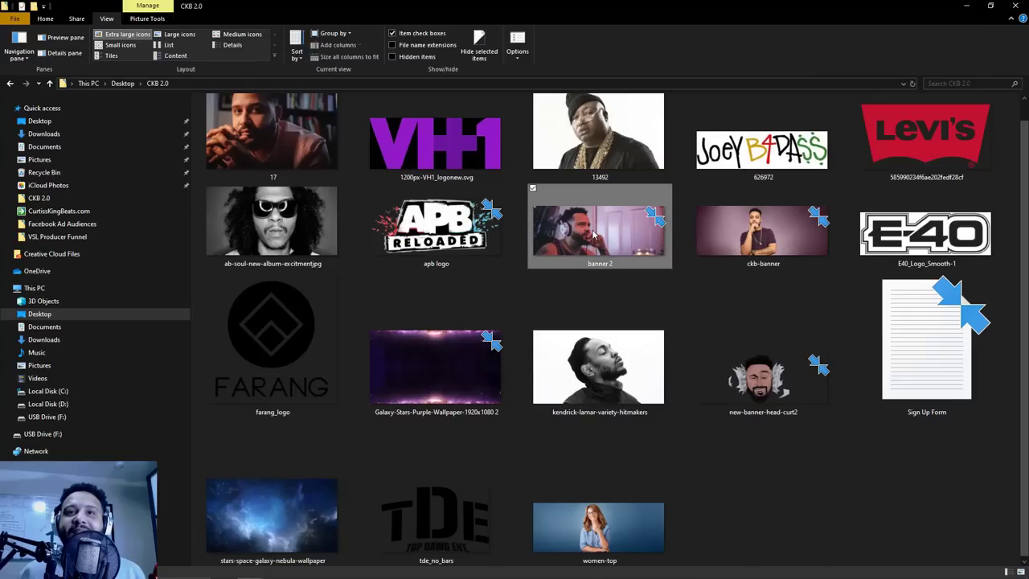
pyautogui.rightClick(592, 233)
pyautogui.click(578, 218)
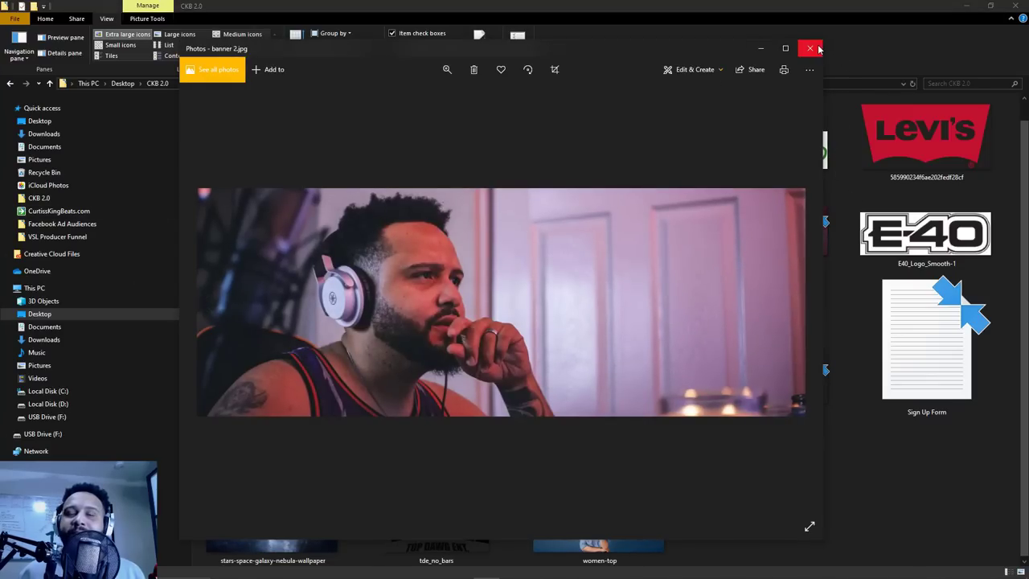
pyautogui.click(809, 48)
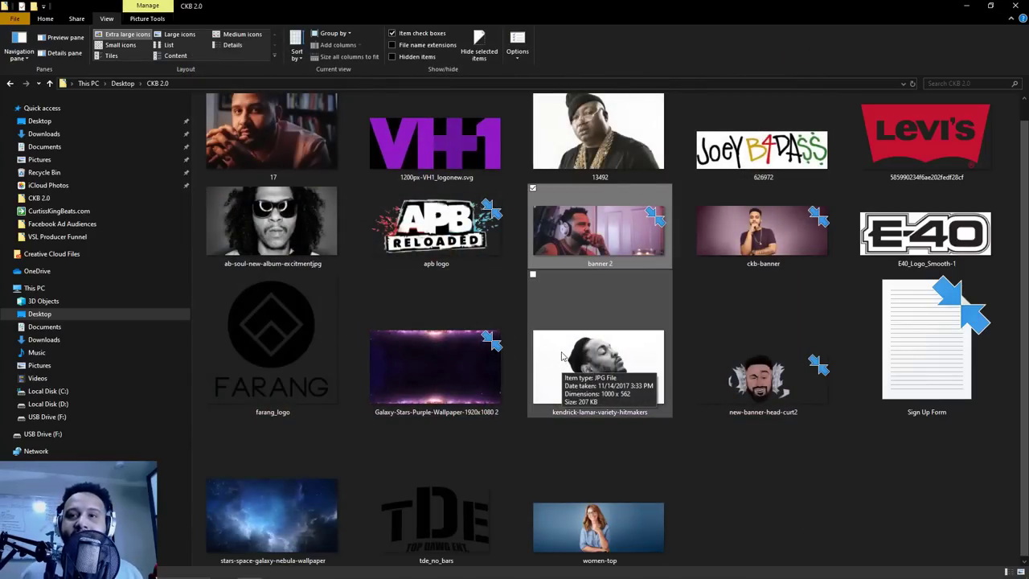
pyautogui.click(766, 397)
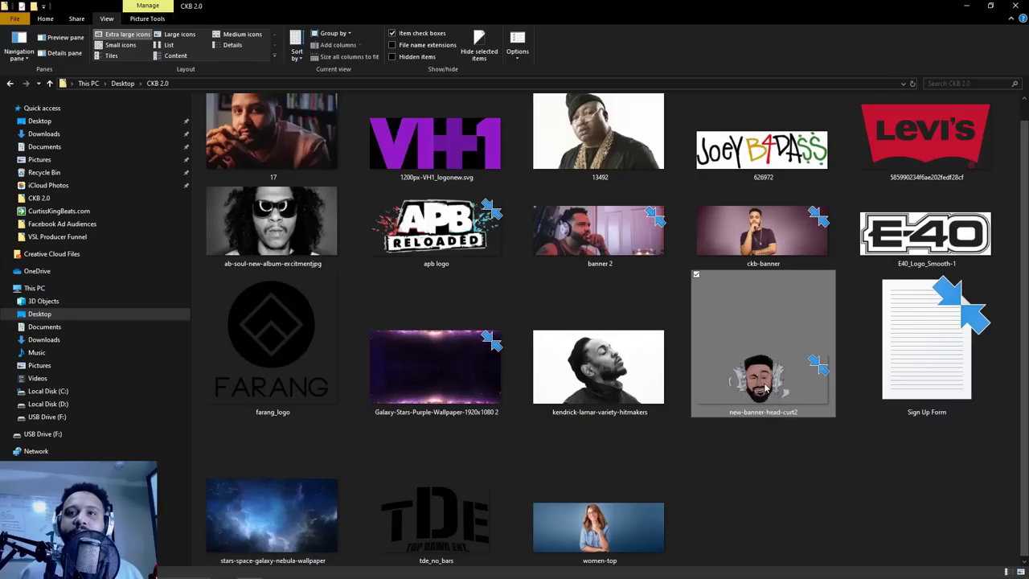
pyautogui.doubleClick(760, 385)
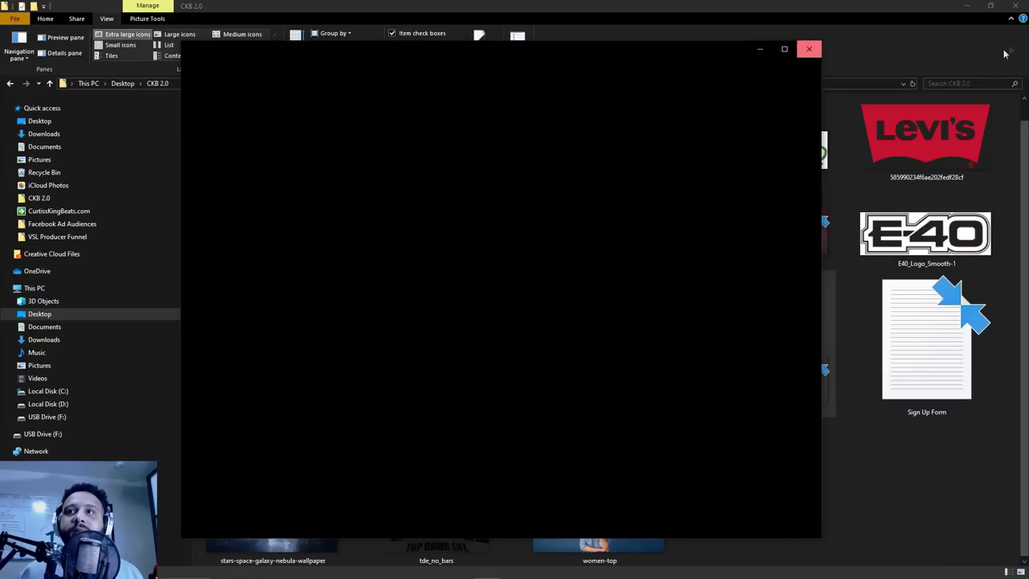
pyautogui.click(810, 50)
pyautogui.click(967, 6)
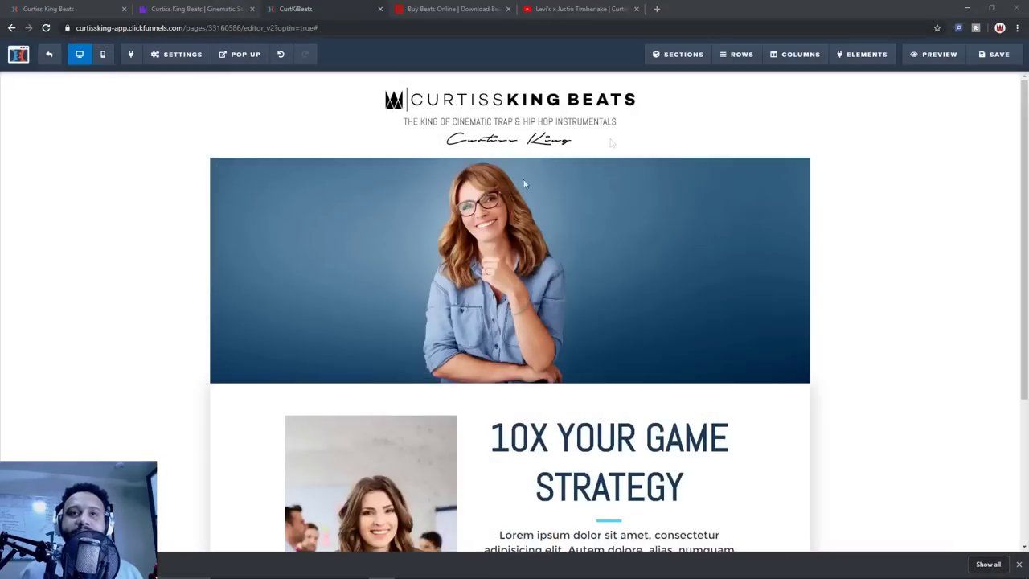
# Replace the template's banner photo of the woman with the first cartoon head image from the image library
pyautogui.click(640, 220)
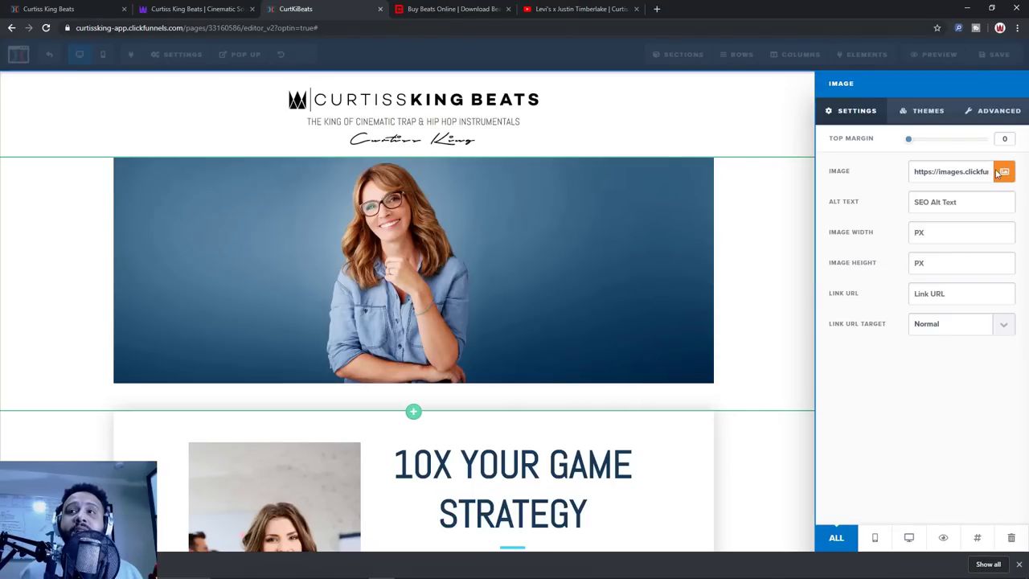
pyautogui.click(1003, 172)
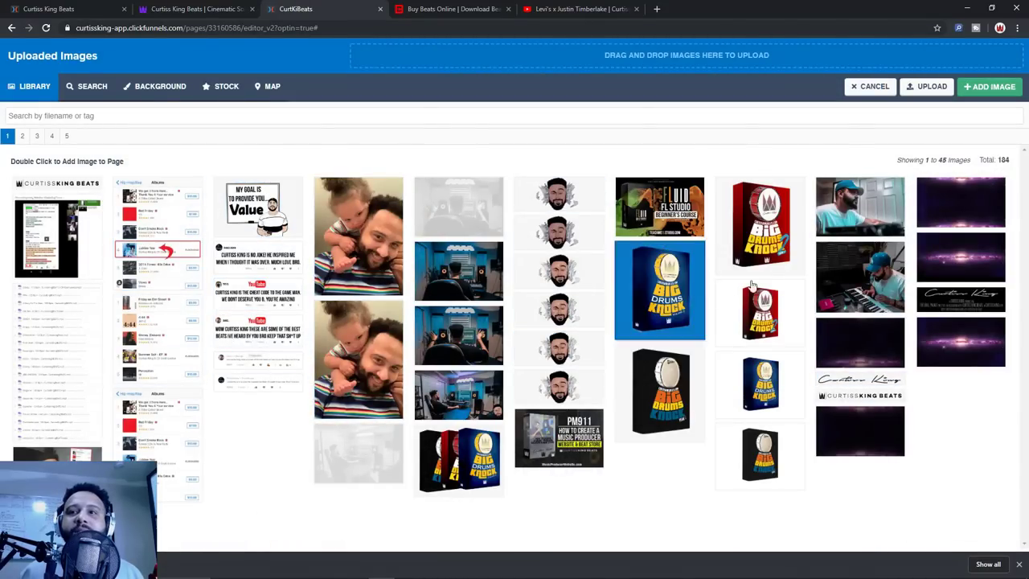
pyautogui.click(549, 201)
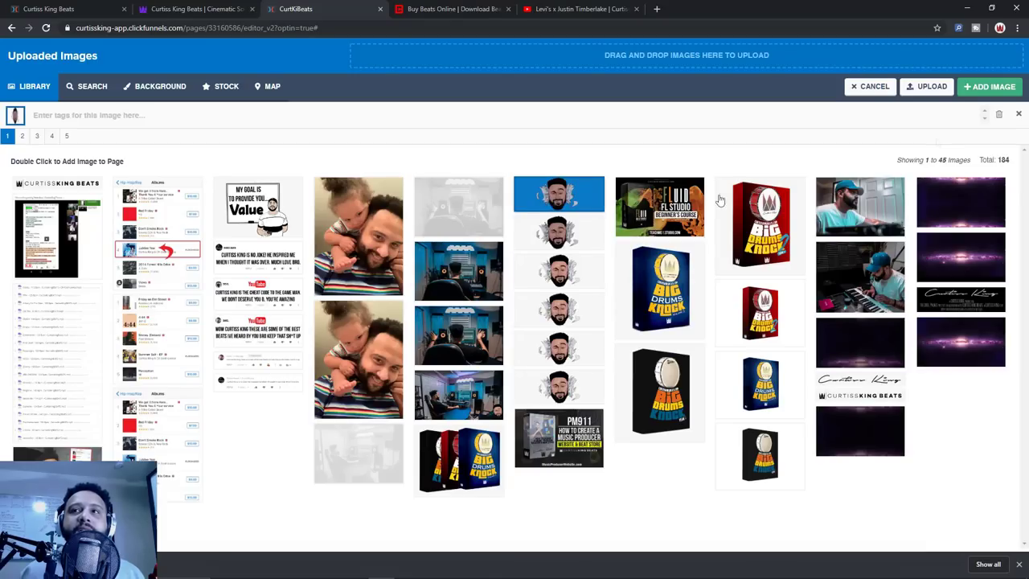
pyautogui.click(988, 87)
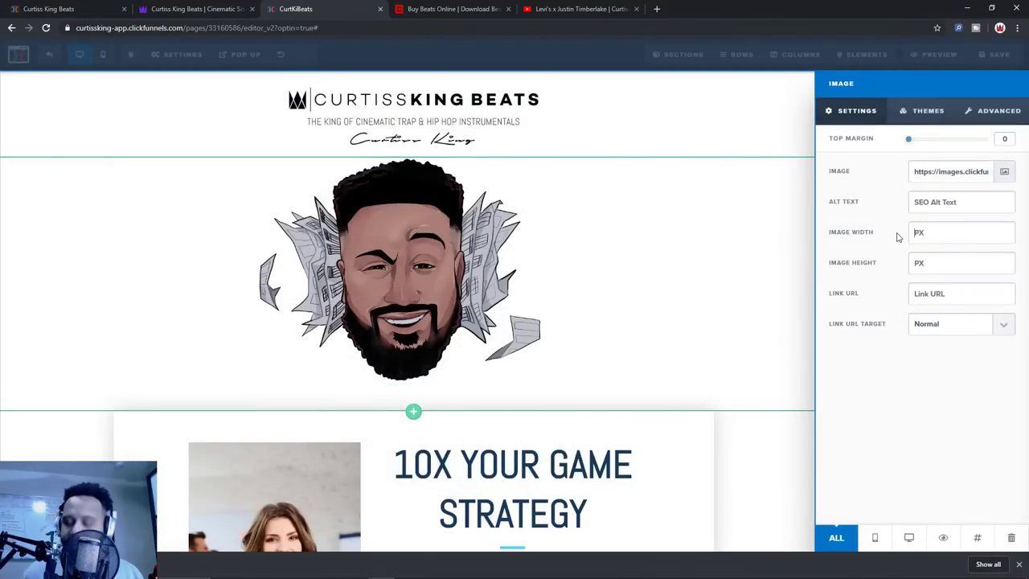
# Try widths of 500 and 300 for the cartoon head banner, and set its image width to 600
pyautogui.write('500')
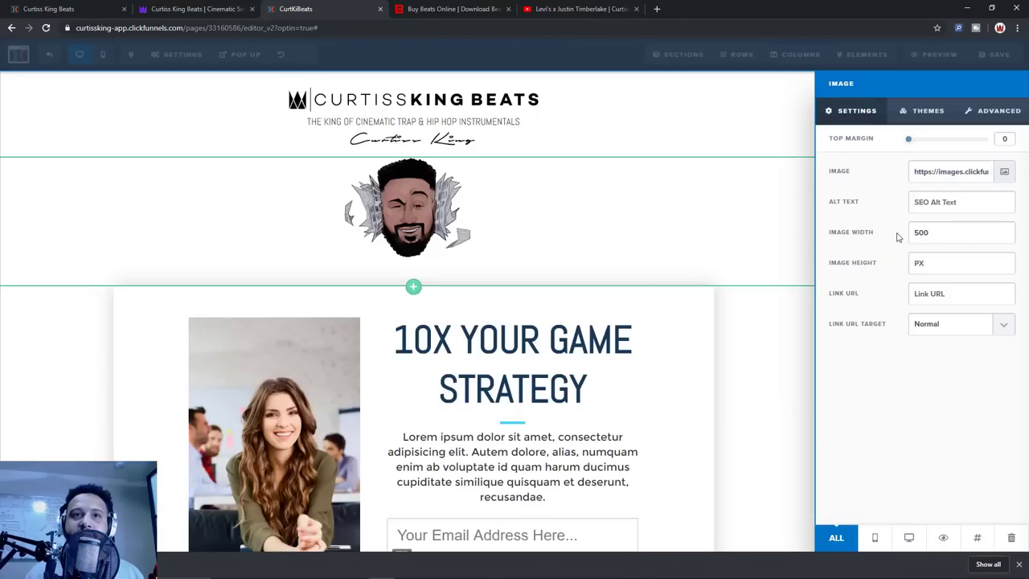
pyautogui.press('BackSpace')
pyautogui.press('BackSpace')
pyautogui.press('BackSpace')
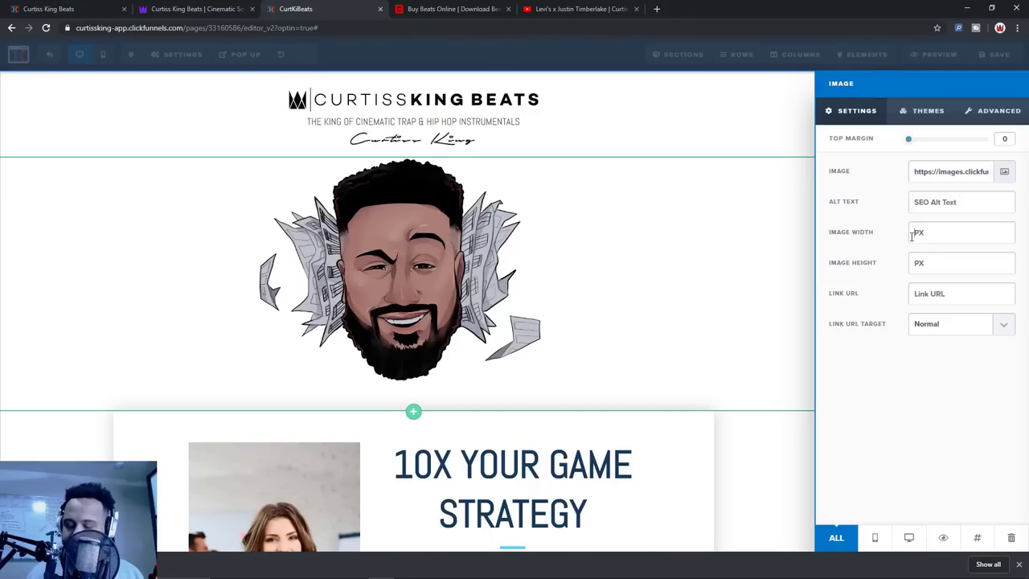
pyautogui.write('300')
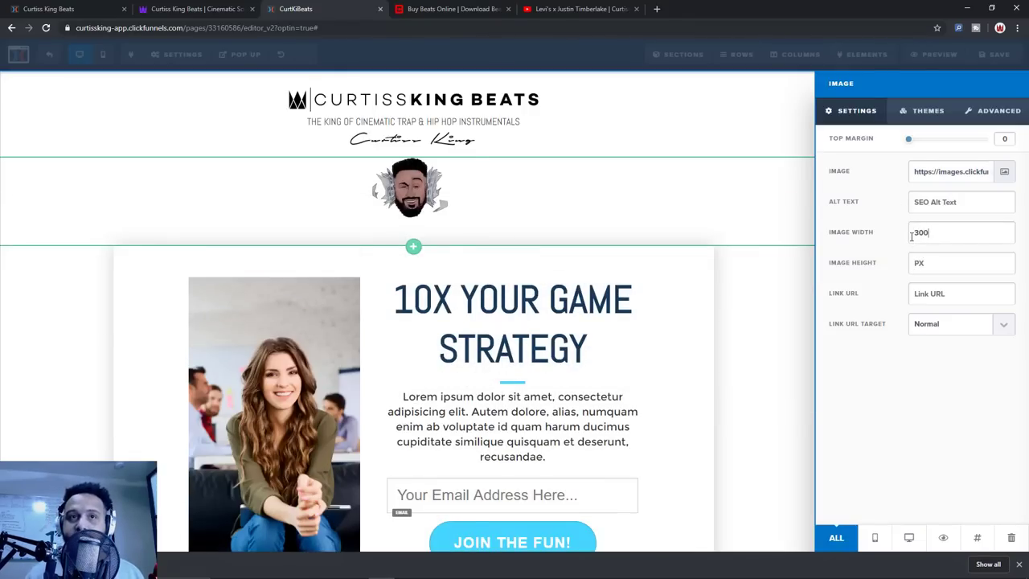
pyautogui.press('BackSpace')
pyautogui.press('BackSpace')
pyautogui.press('BackSpace')
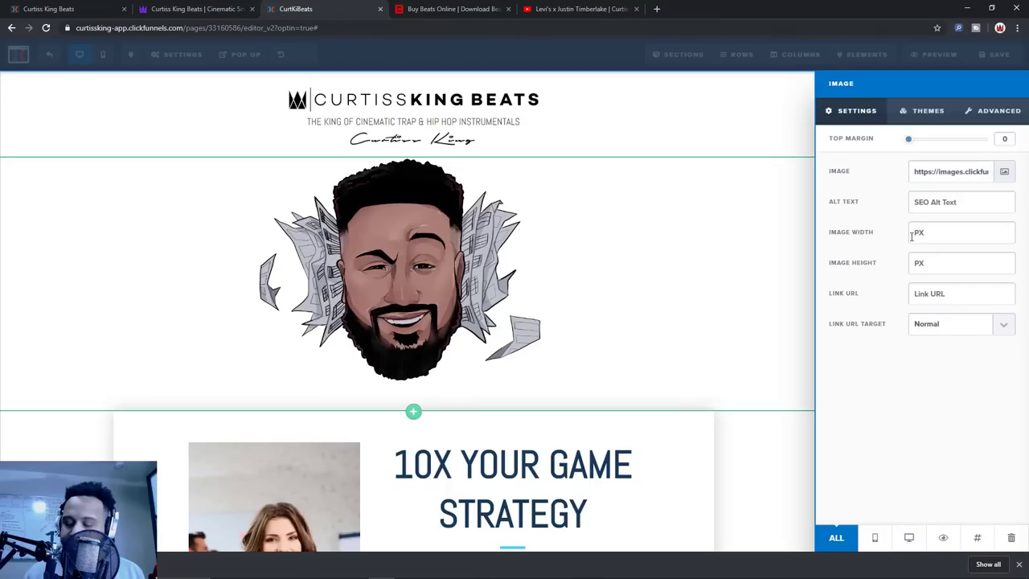
pyautogui.write('600')
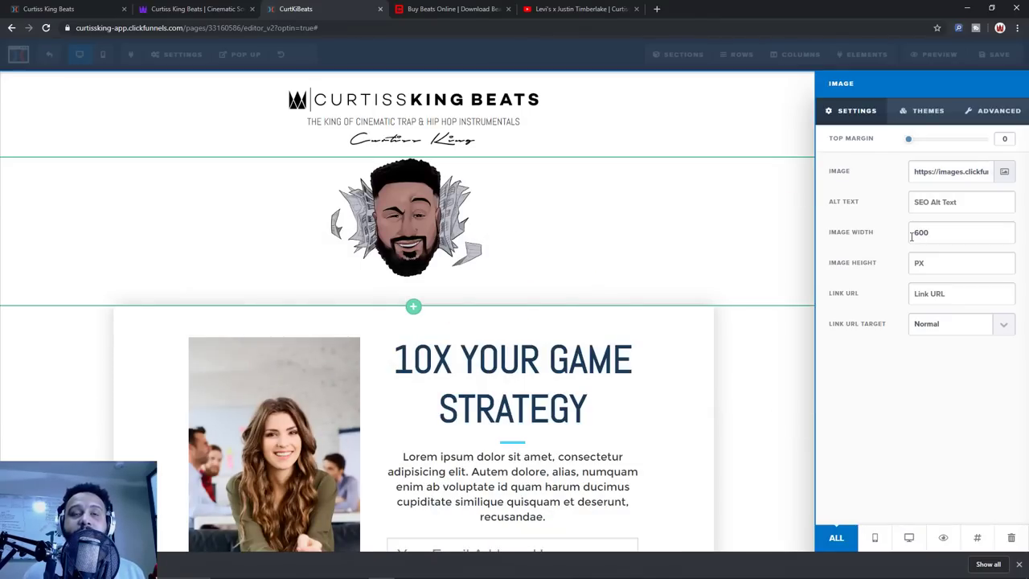
# Compare the head banner and the beat store area on the live Curtiss King Beats site with the page in the editor
pyautogui.click(233, 9)
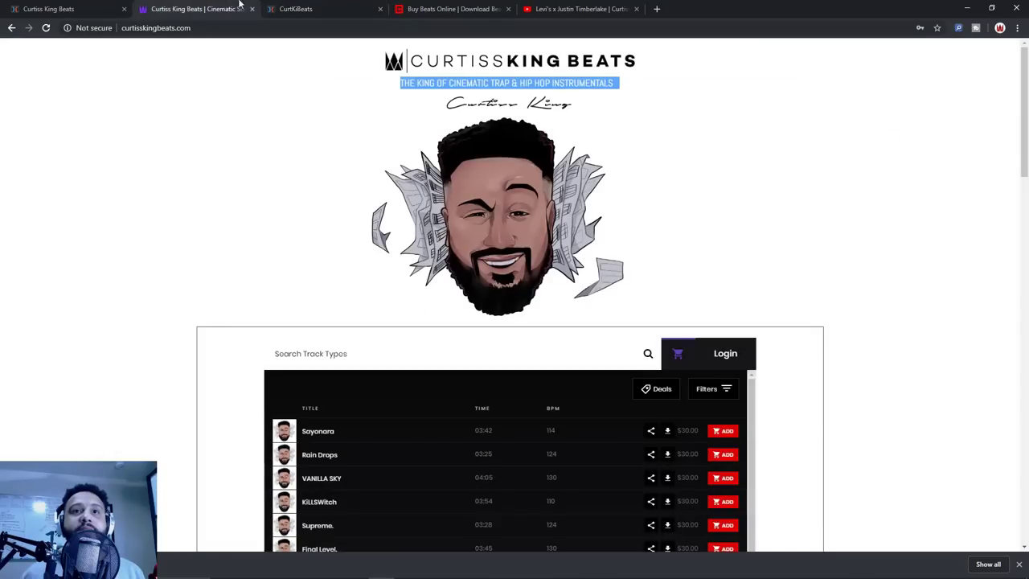
pyautogui.click(363, 6)
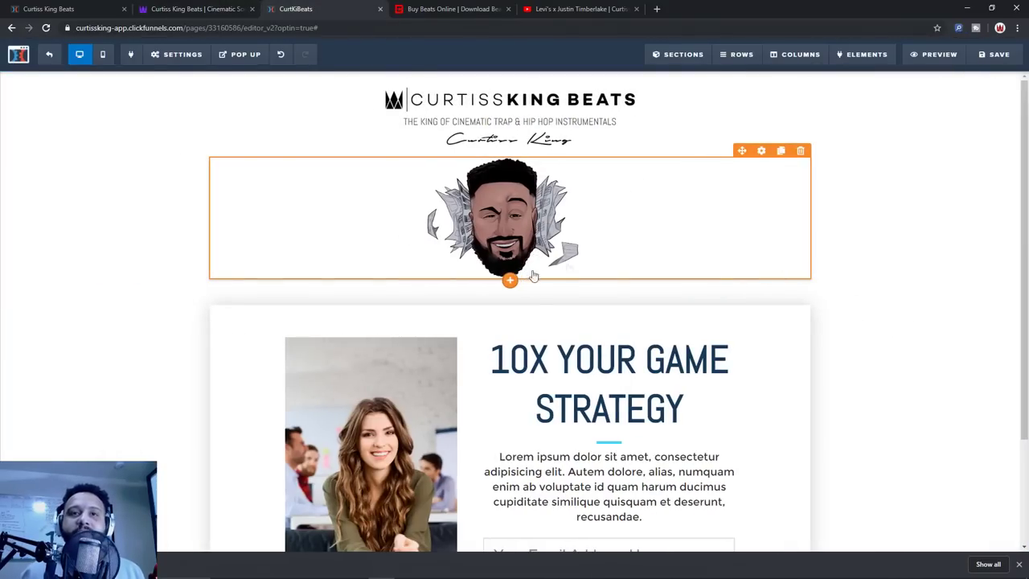
pyautogui.hotkey('ctrl', 'shift', 'Tab')
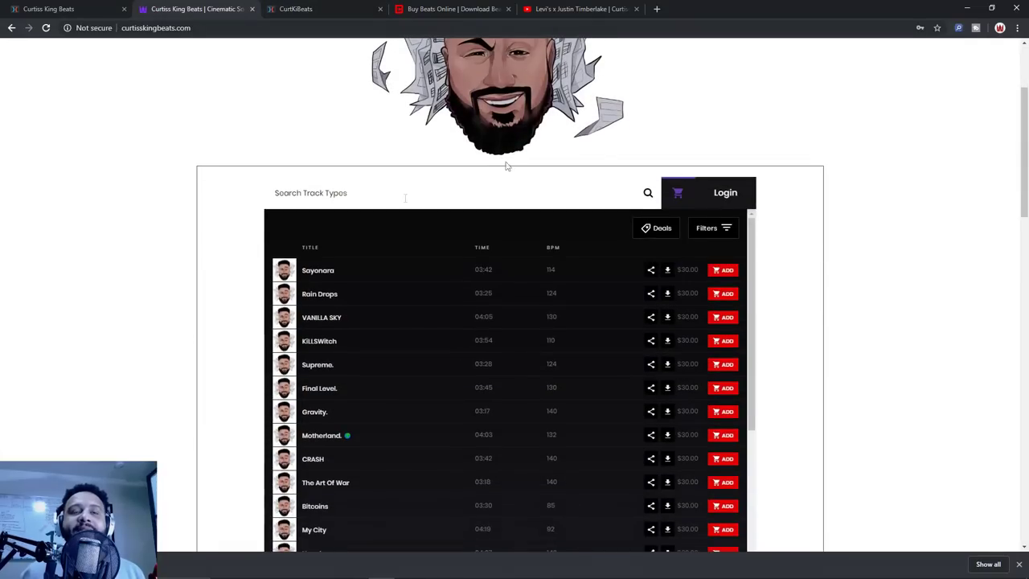
pyautogui.scroll(-1, 277, 245)
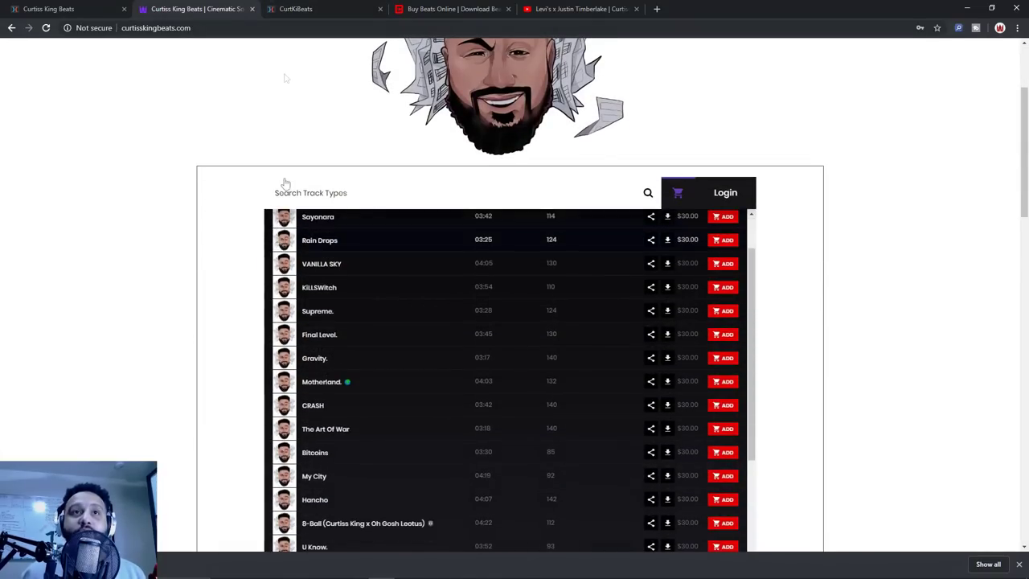
pyautogui.click(286, 8)
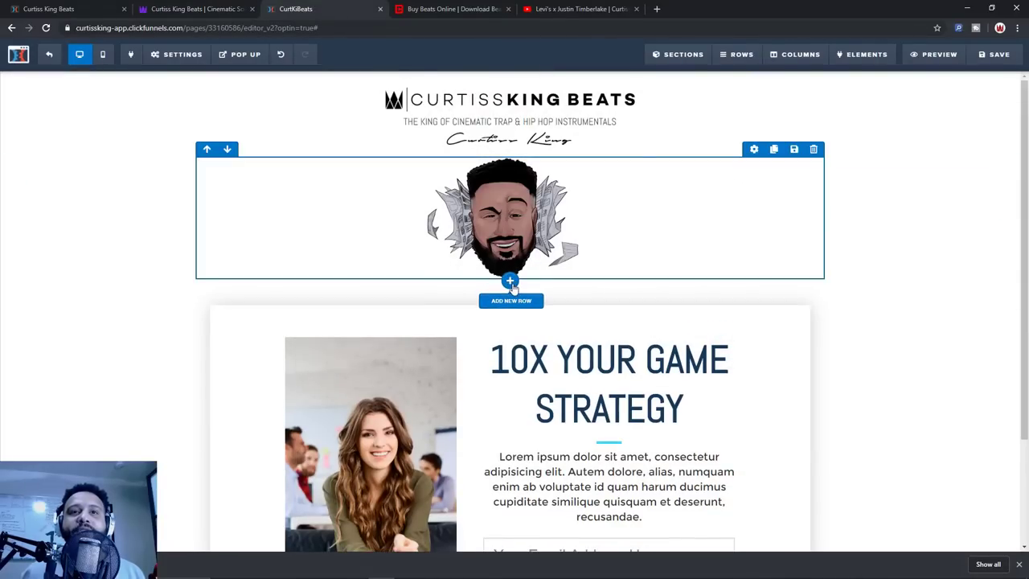
# Add a new one-column row directly beneath the cartoon head banner
pyautogui.scroll(-2, 510, 230)
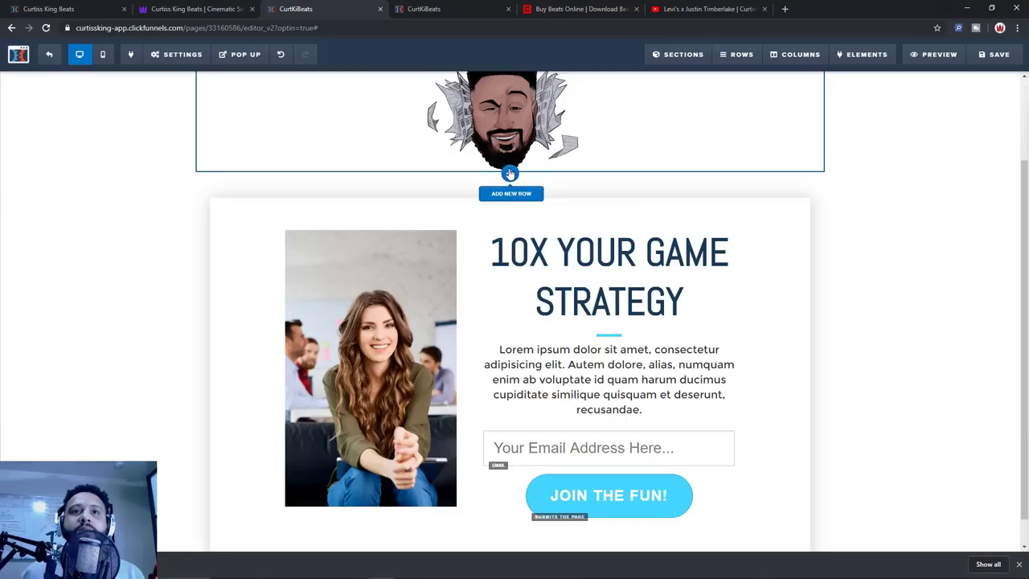
pyautogui.click(509, 173)
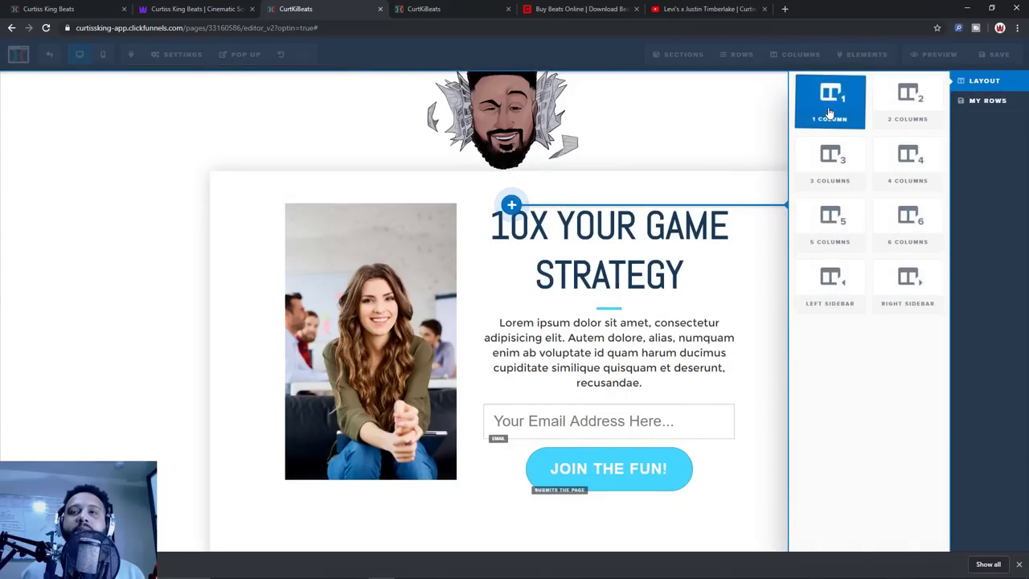
pyautogui.click(832, 97)
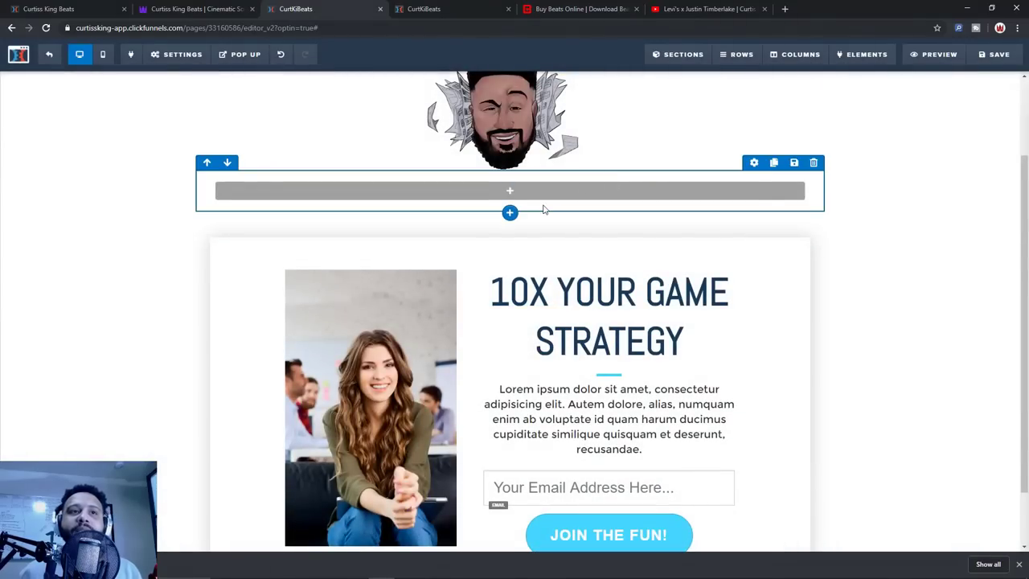
# Give the new one-column row a full solid border with a size of 1px
pyautogui.moveTo(298, 200)
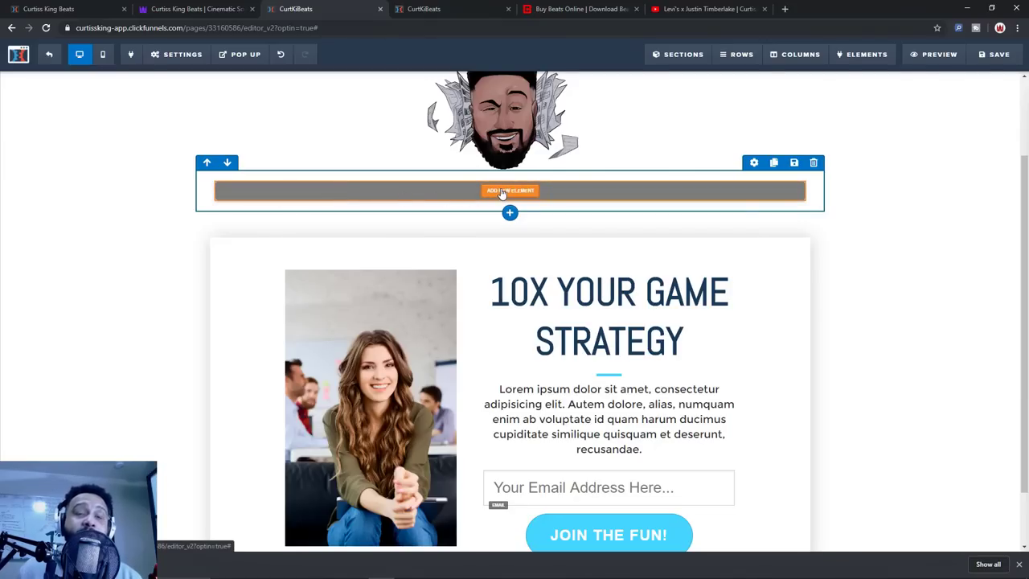
pyautogui.click(754, 163)
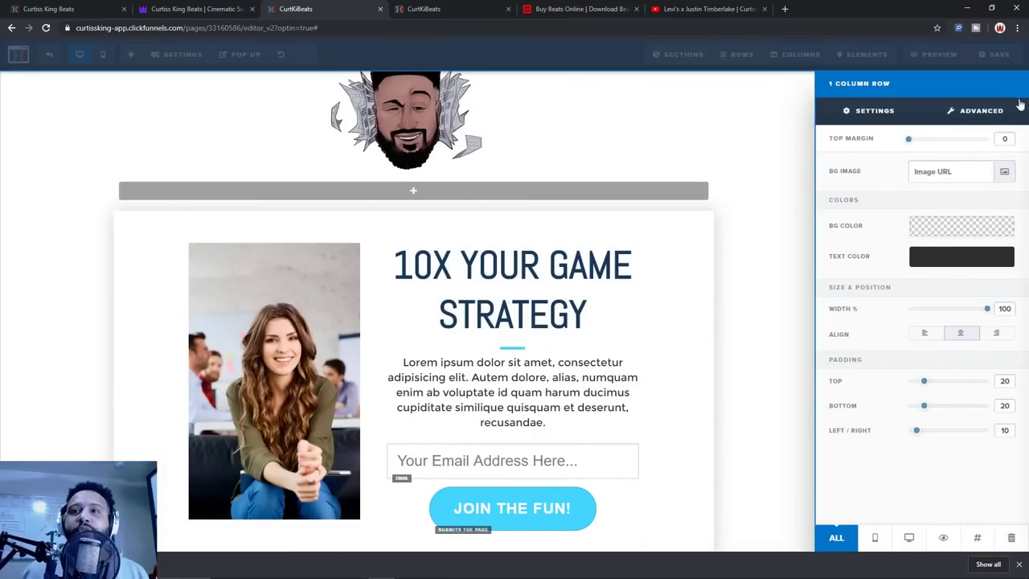
pyautogui.click(982, 113)
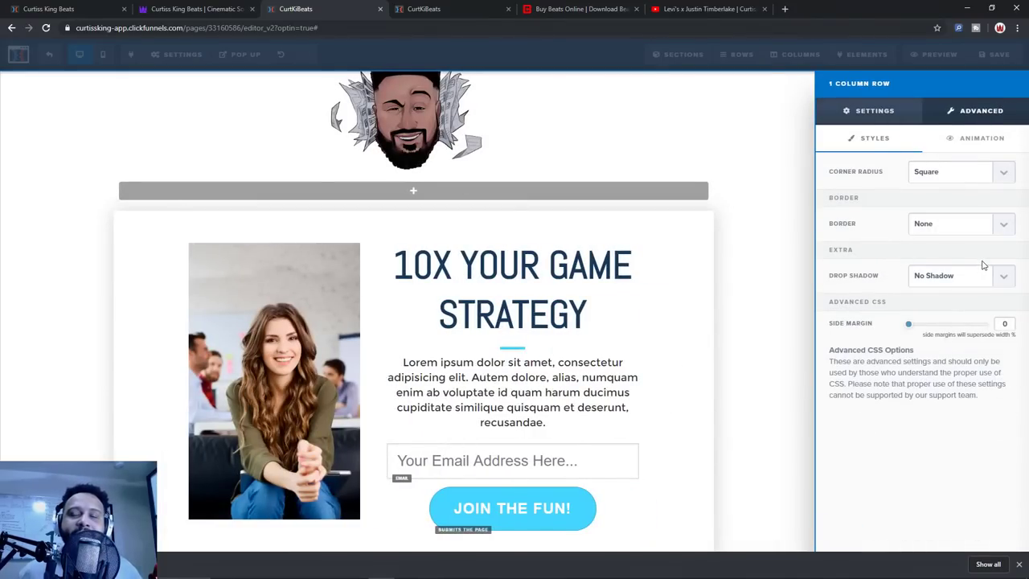
pyautogui.click(1005, 225)
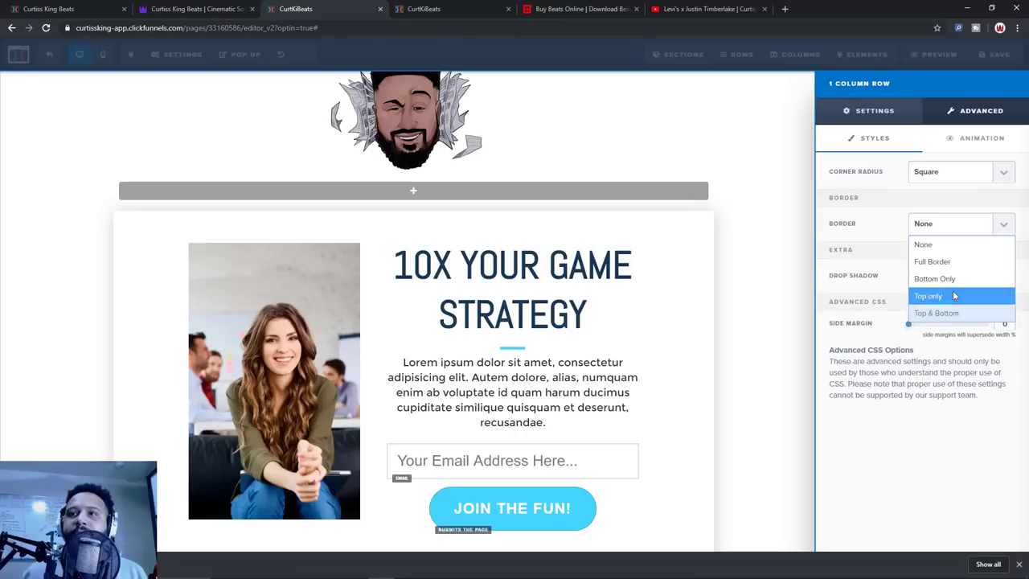
pyautogui.click(952, 263)
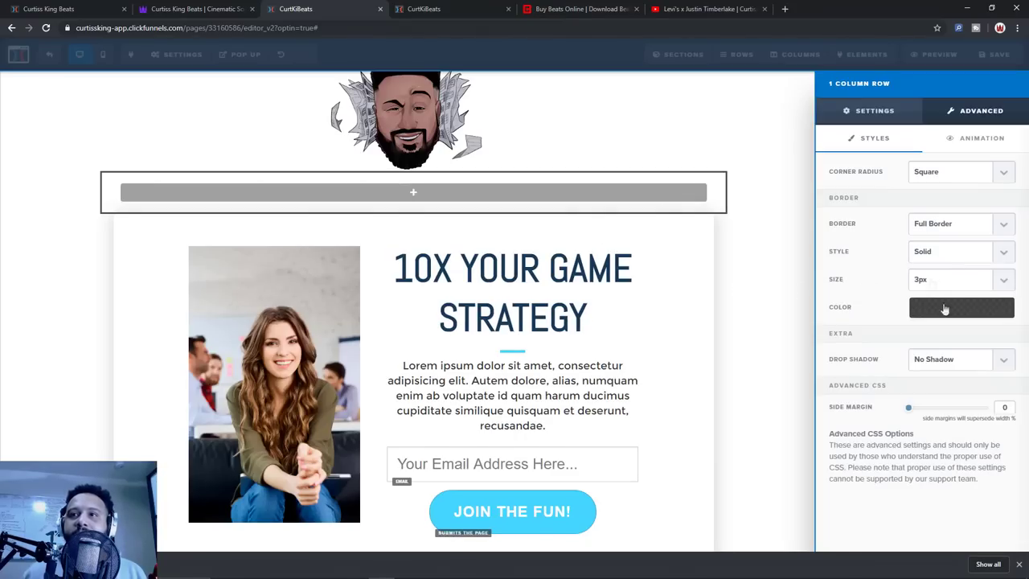
pyautogui.click(918, 288)
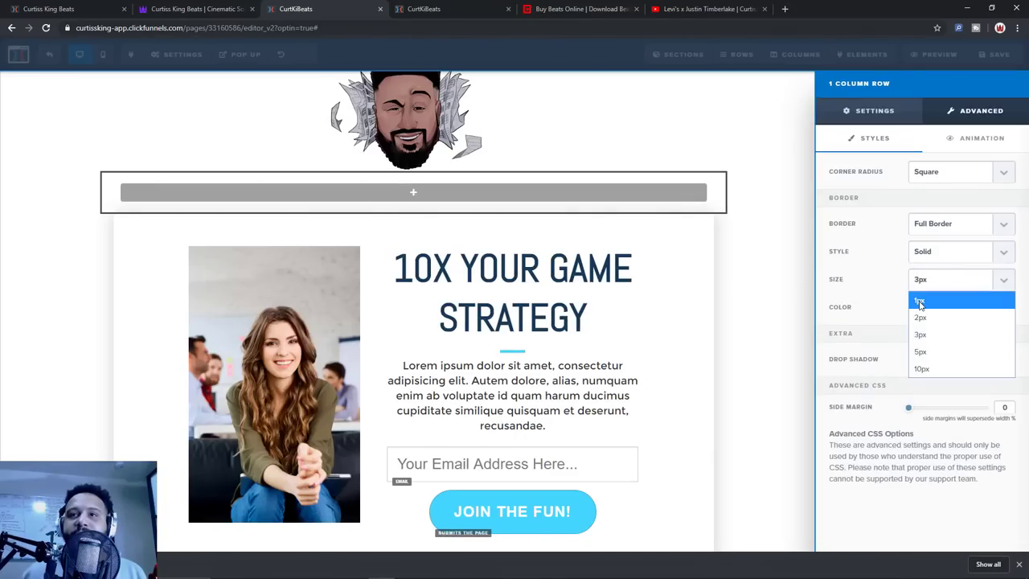
pyautogui.click(919, 301)
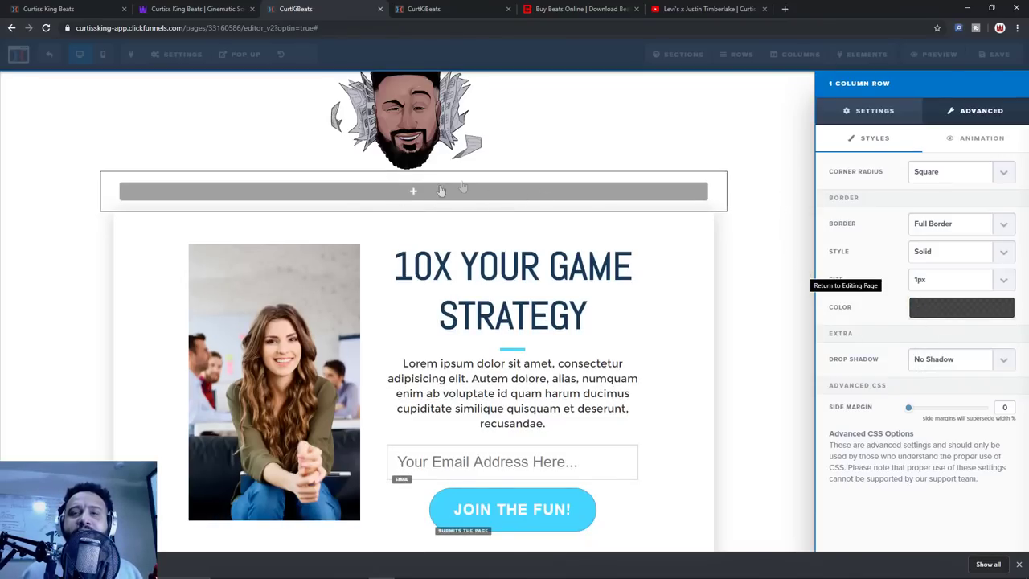
pyautogui.click(647, 191)
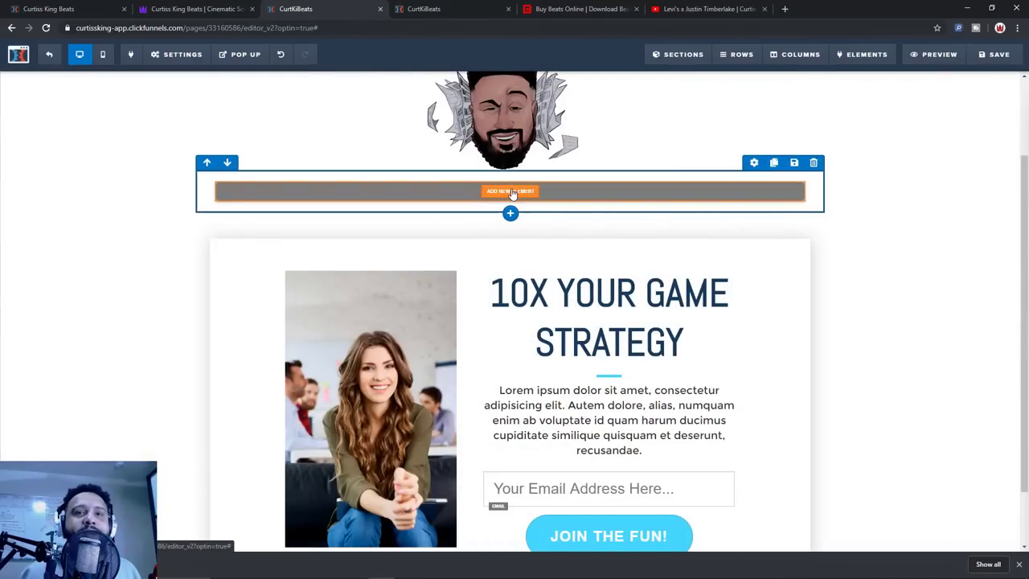
# Add a Custom JS/HTML element inside the bordered row
pyautogui.click(512, 193)
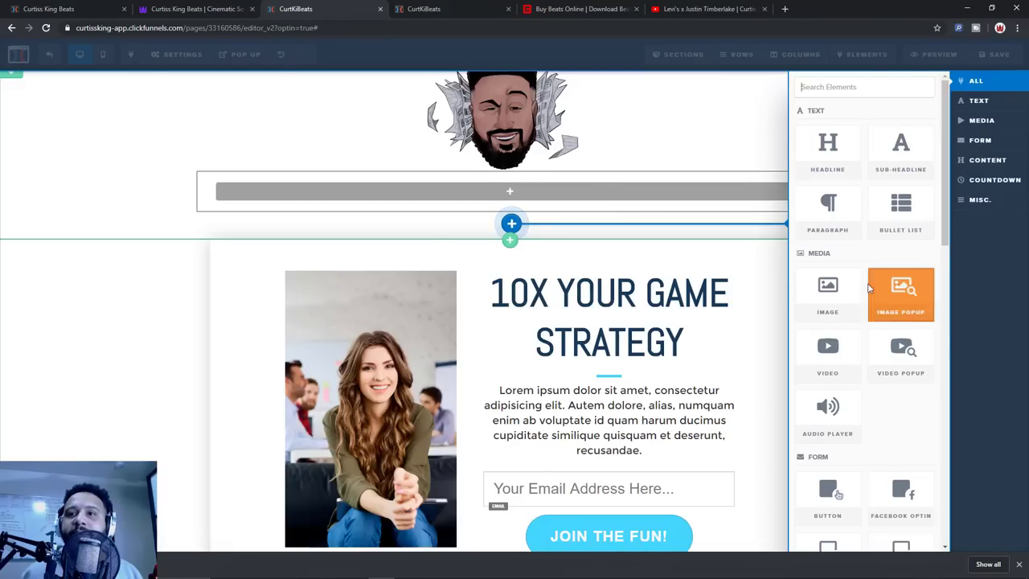
pyautogui.scroll(-7, 876, 285)
pyautogui.scroll(-4, 869, 287)
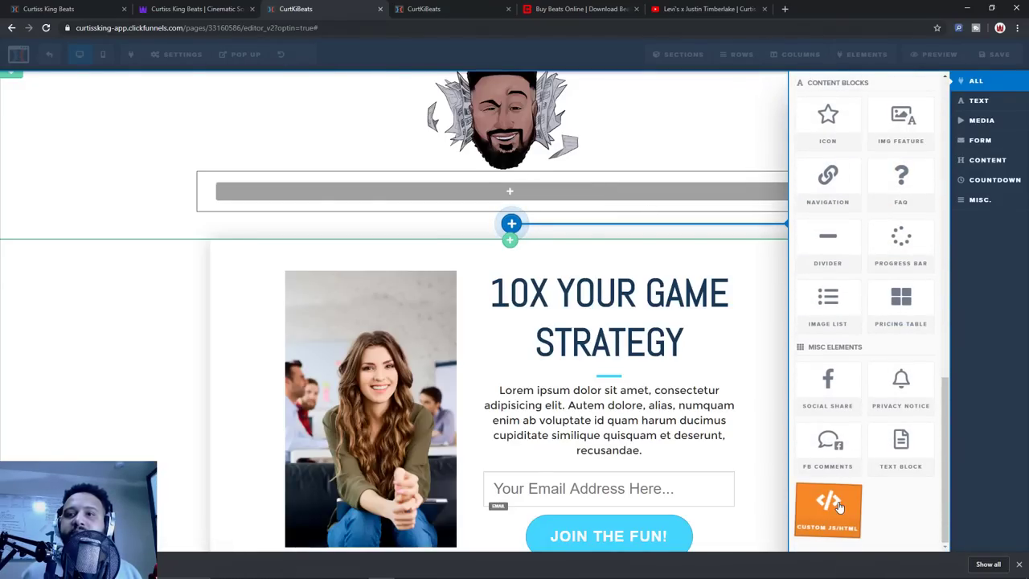
pyautogui.click(837, 505)
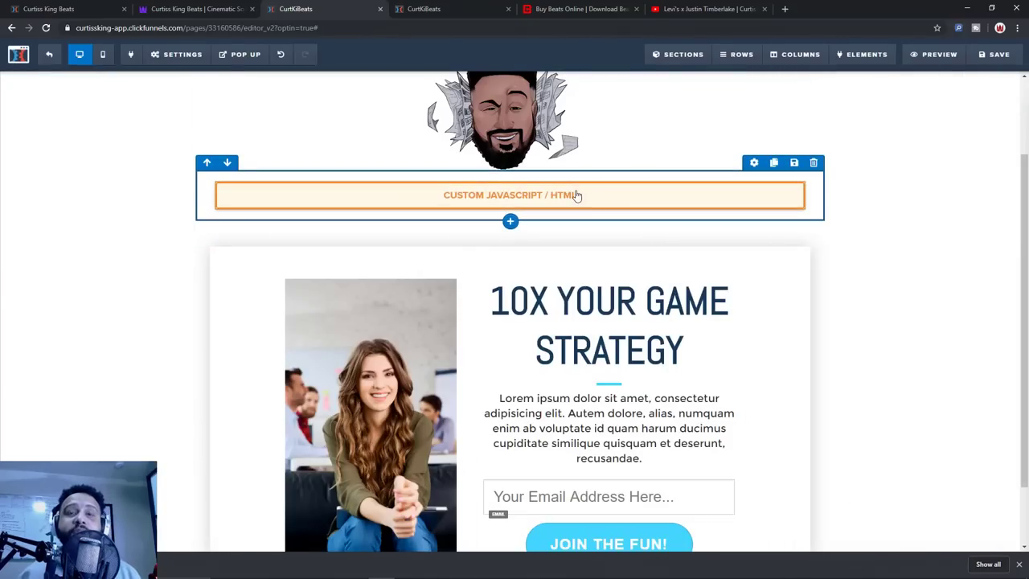
# Paste the copied BeatStars player iframe embed code into the Custom JS/HTML element's code editor and close it
pyautogui.click(523, 200)
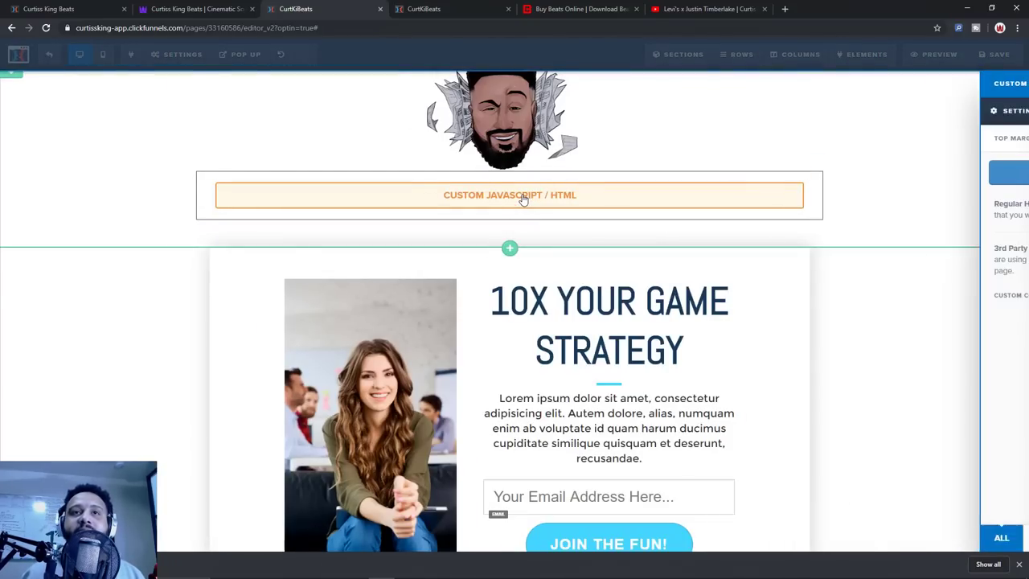
pyautogui.click(966, 186)
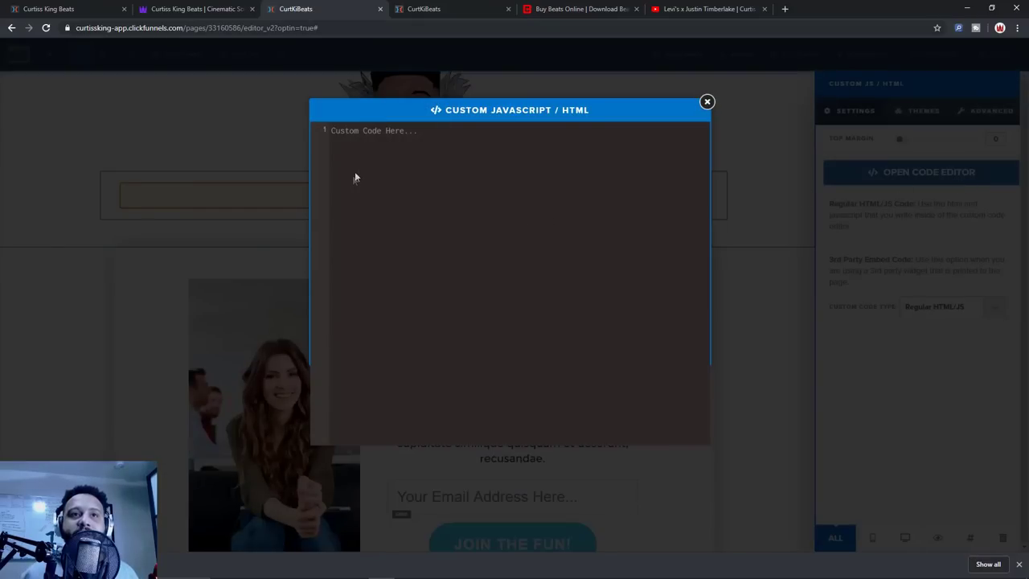
pyautogui.hotkey('ctrl', 'v')
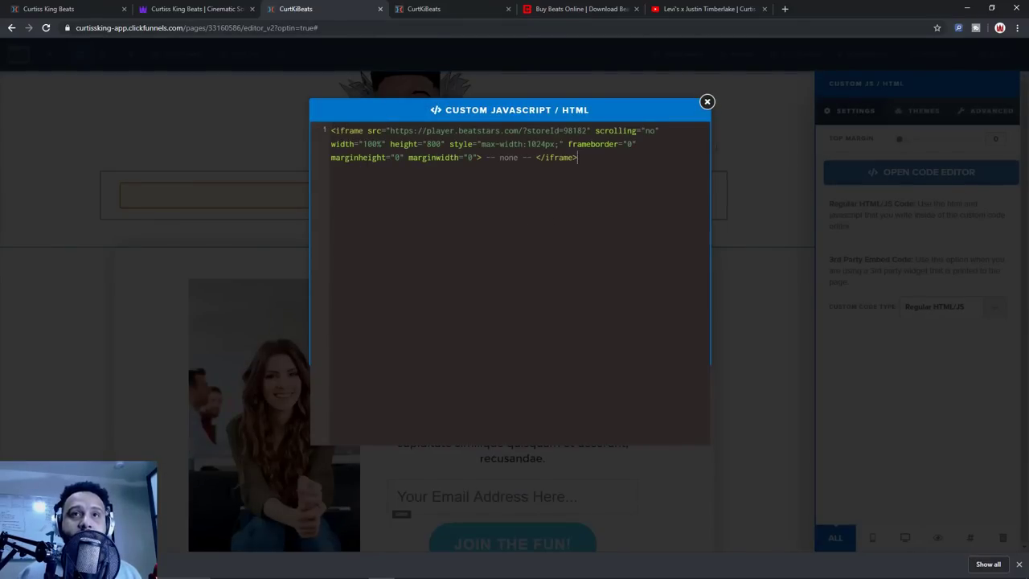
pyautogui.click(707, 102)
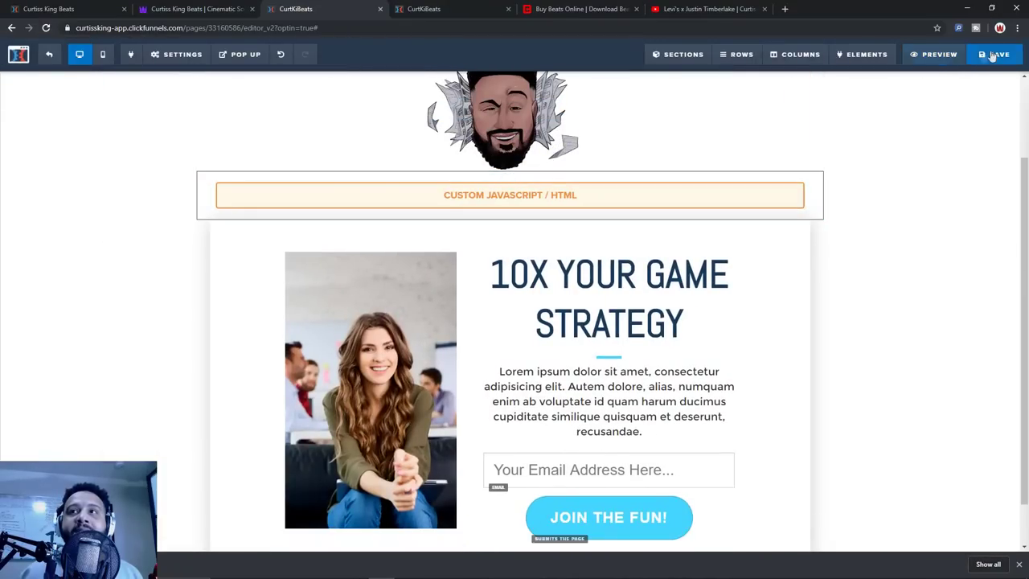
# Save the page and preview it, keeping a single preview open to check the embedded beat store
pyautogui.click(994, 54)
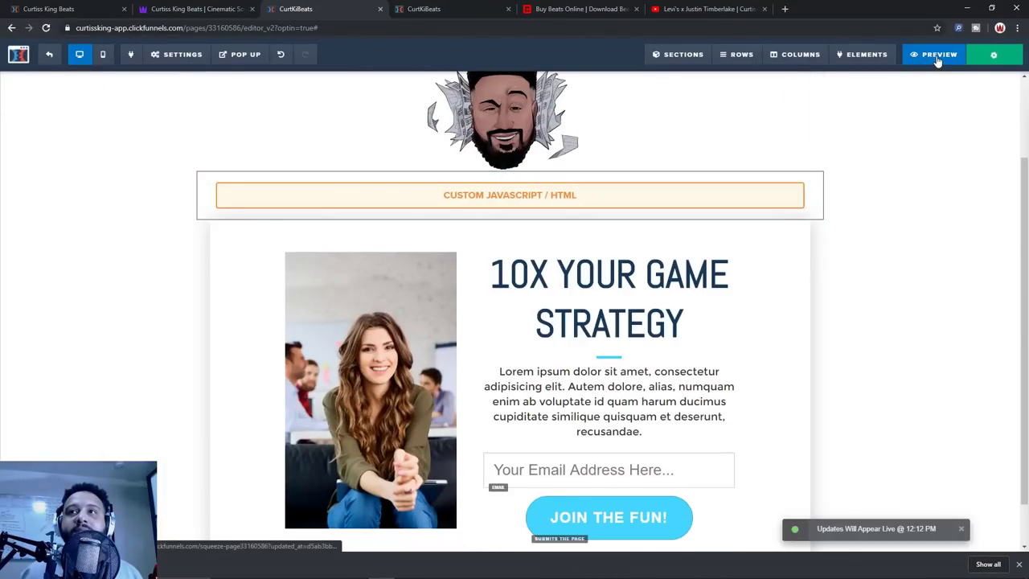
pyautogui.click(936, 56)
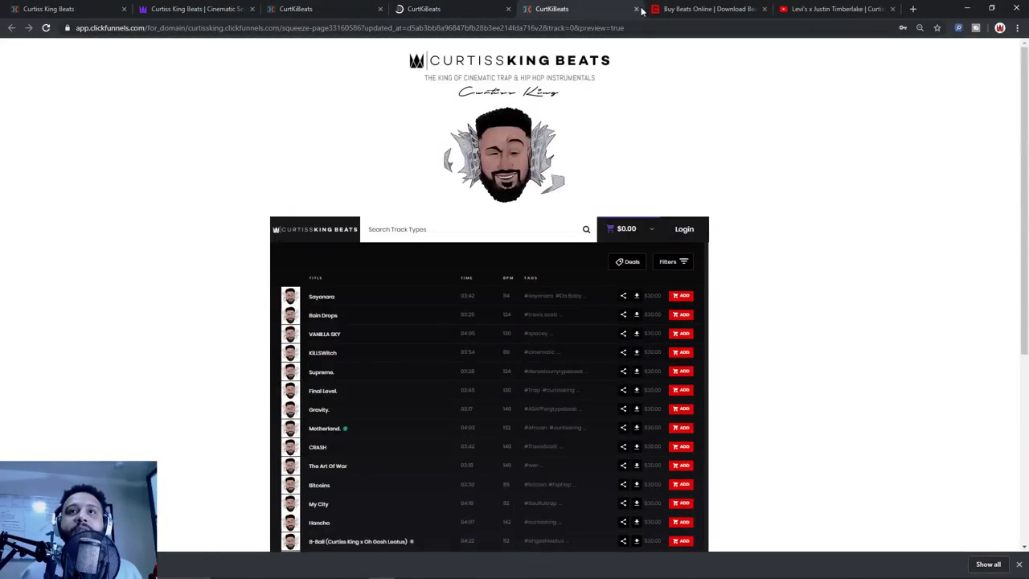
pyautogui.click(635, 8)
pyautogui.click(462, 7)
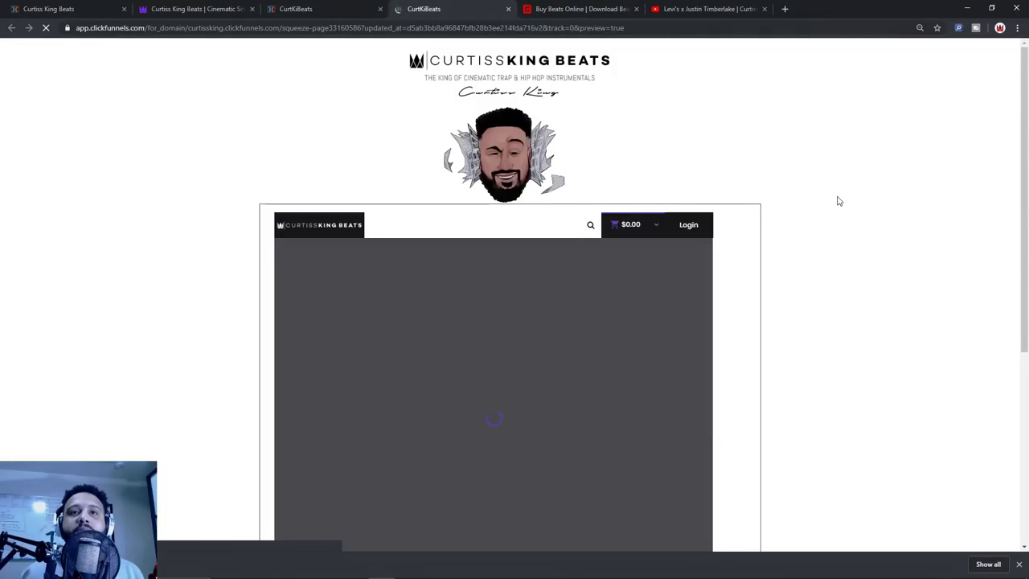
pyautogui.scroll(-3, 836, 199)
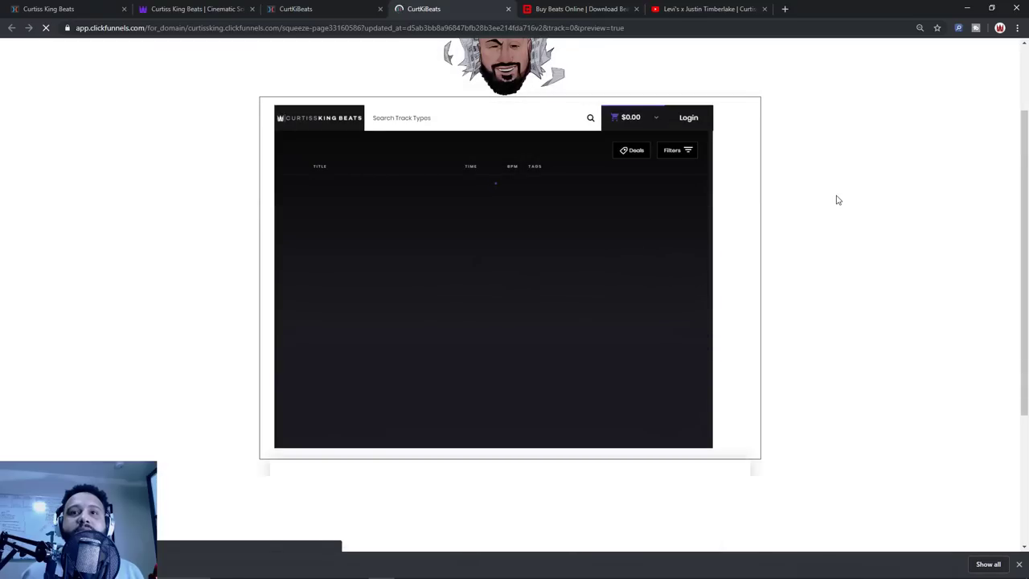
pyautogui.scroll(5, 835, 199)
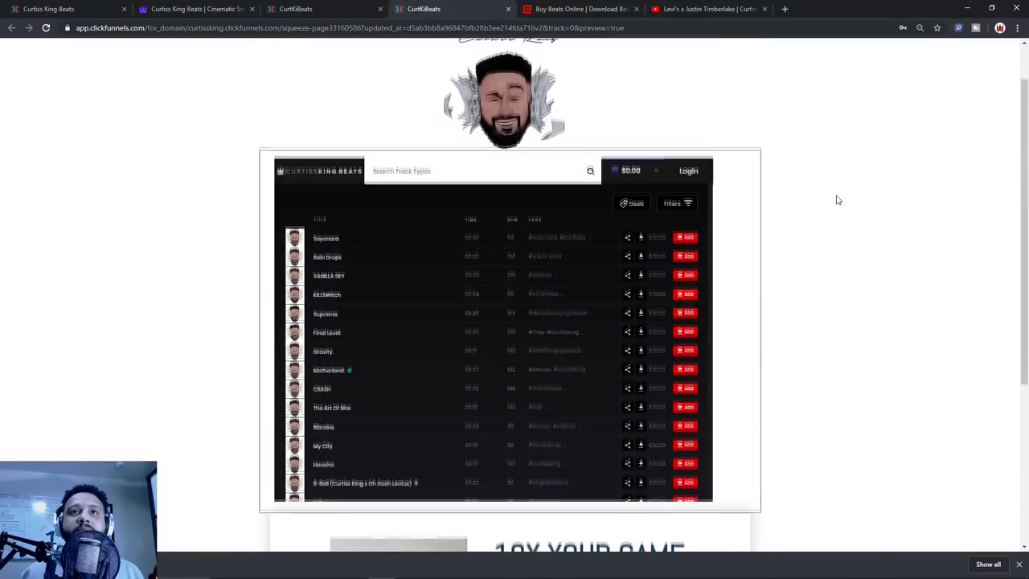
# Review the BeatStars player's embed code and its layout and size settings, and return to the page preview
pyautogui.click(583, 9)
pyautogui.scroll(-3, 41, 308)
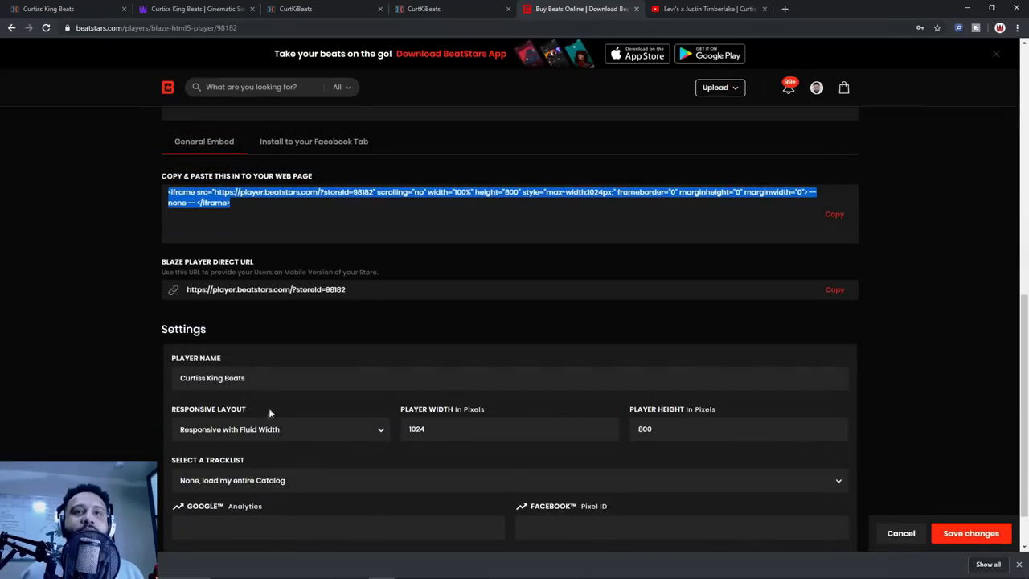
pyautogui.click(486, 7)
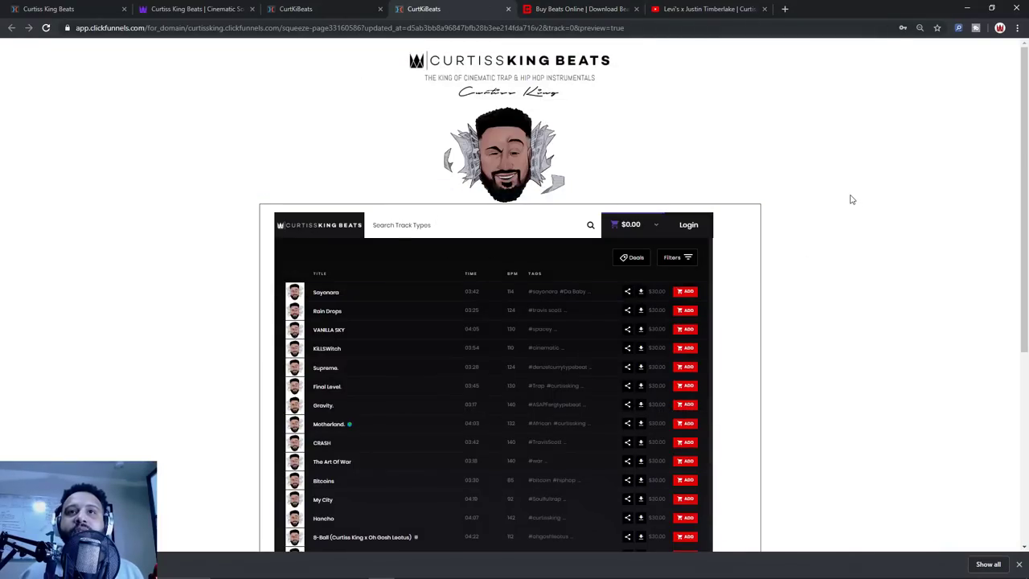
# Set the browser zoom of the page preview to 100%
pyautogui.click(1016, 27)
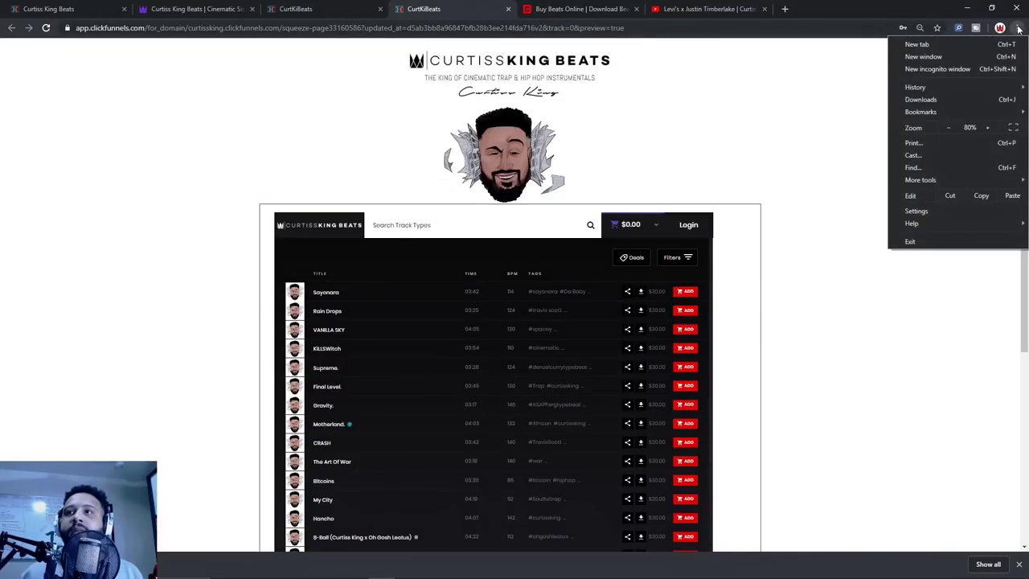
pyautogui.click(991, 128)
pyautogui.click(992, 128)
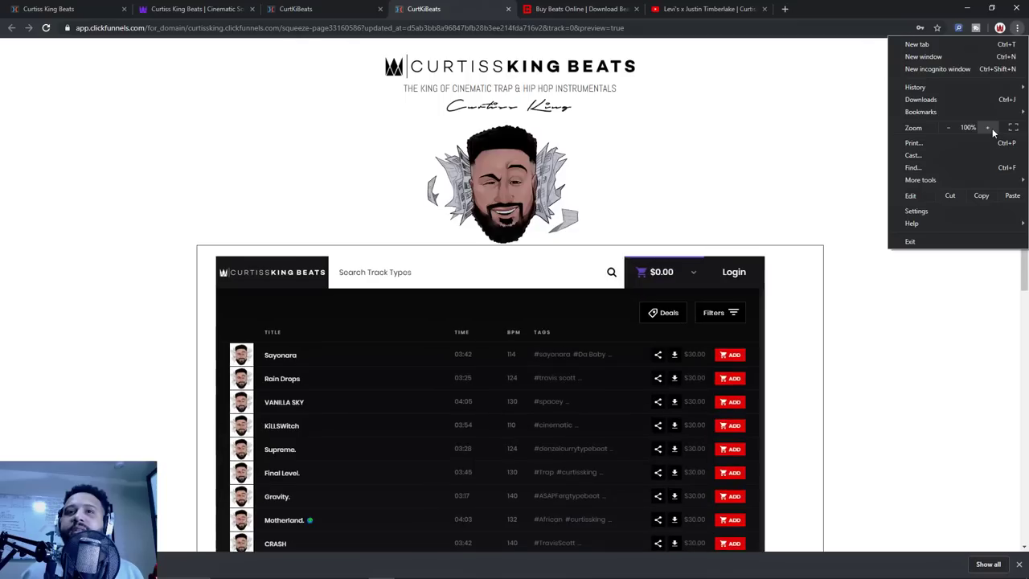
pyautogui.click(774, 135)
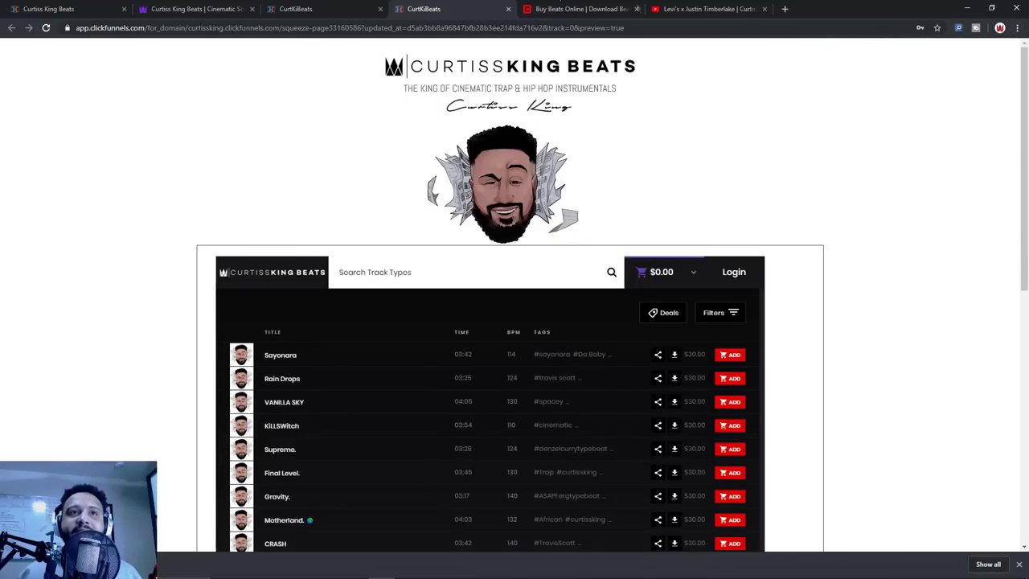
# View the license terms and brand placements sections below the beat store on the live Curtiss King Beats site
pyautogui.click(366, 7)
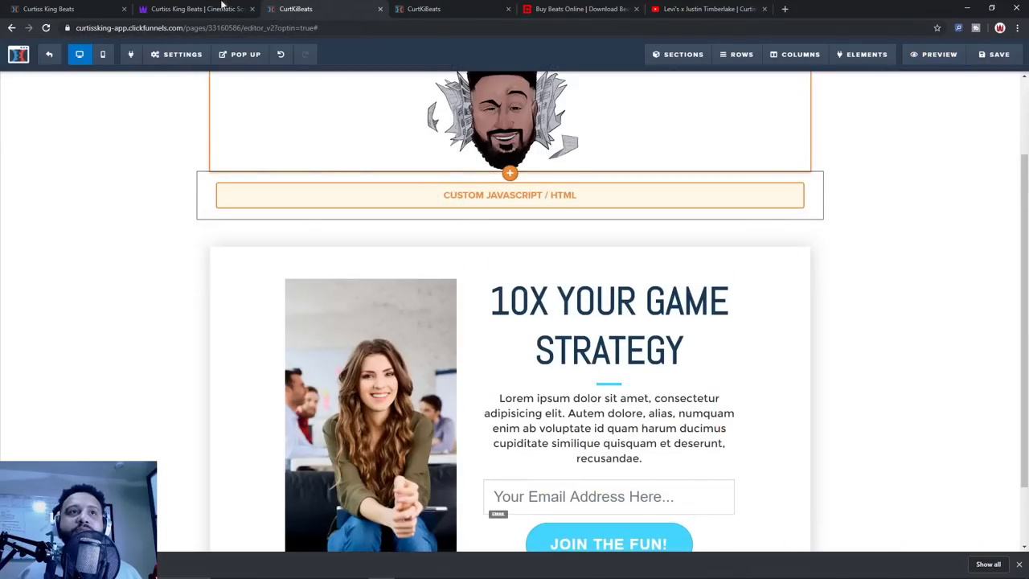
pyautogui.click(194, 6)
pyautogui.scroll(-6, 822, 154)
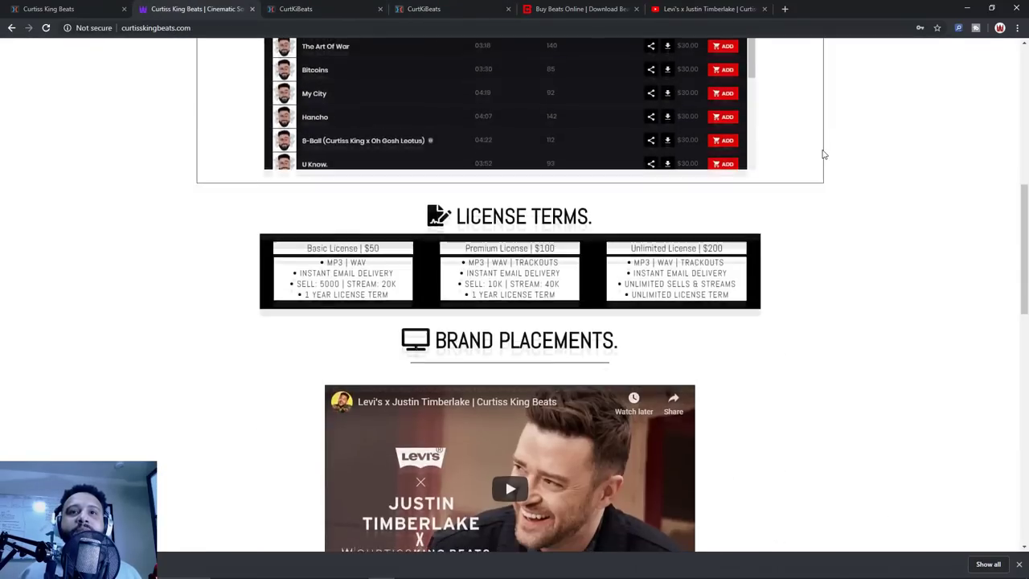
# Add a one-column row below the custom HTML row in the page editor, using the live site's license terms section as reference
pyautogui.scroll(2, 499, 214)
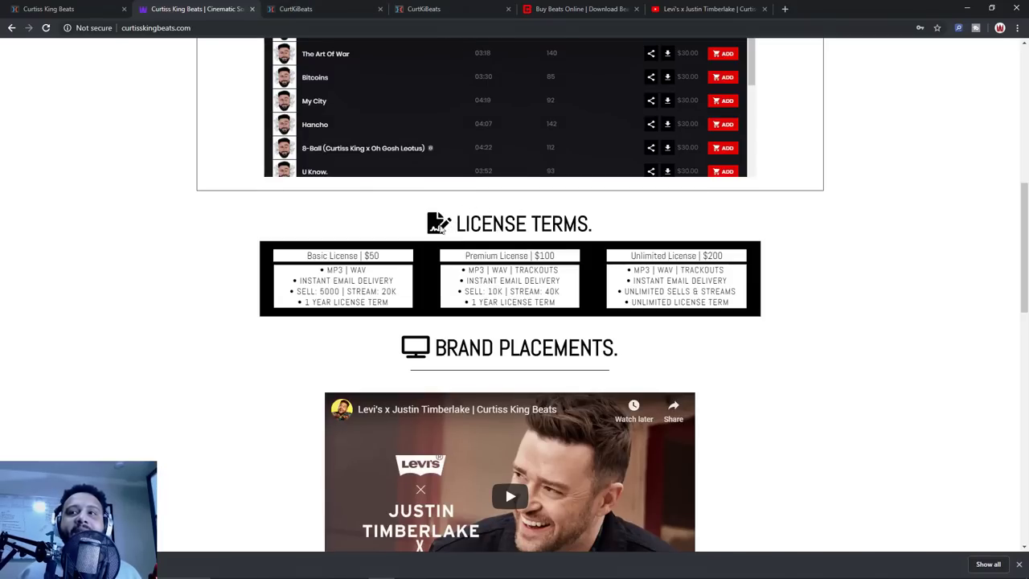
pyautogui.click(318, 8)
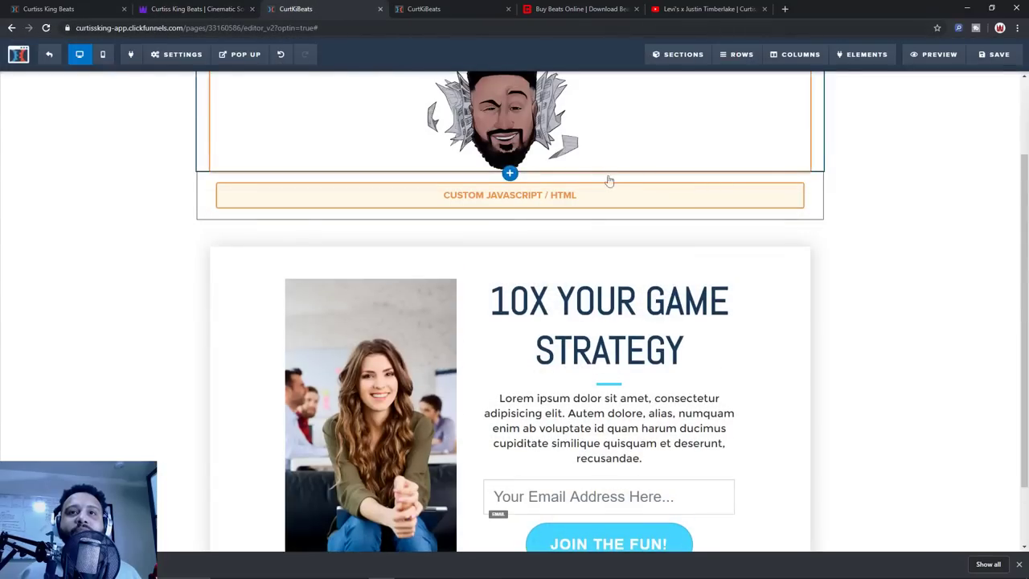
pyautogui.moveTo(510, 222)
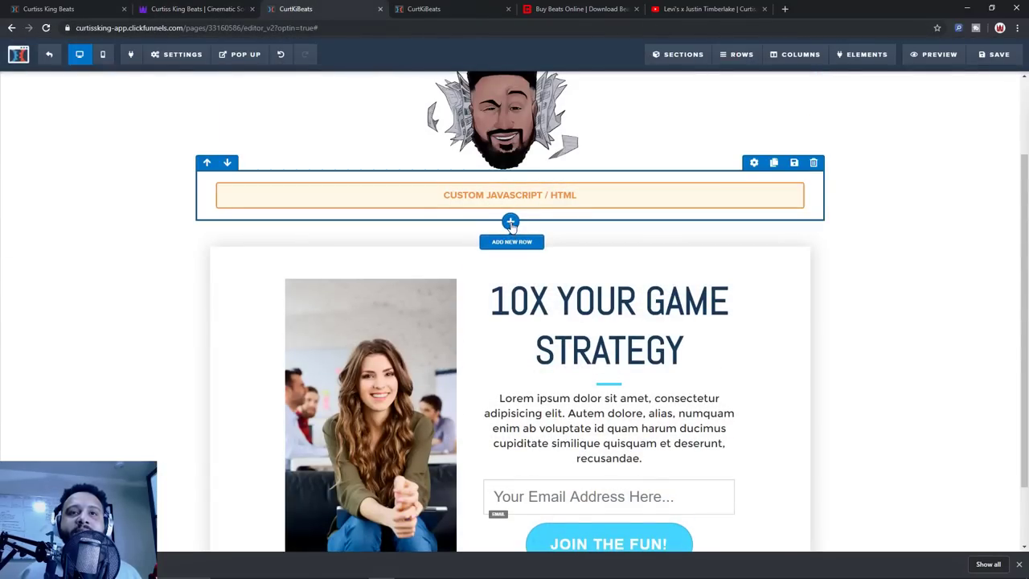
pyautogui.click(189, 8)
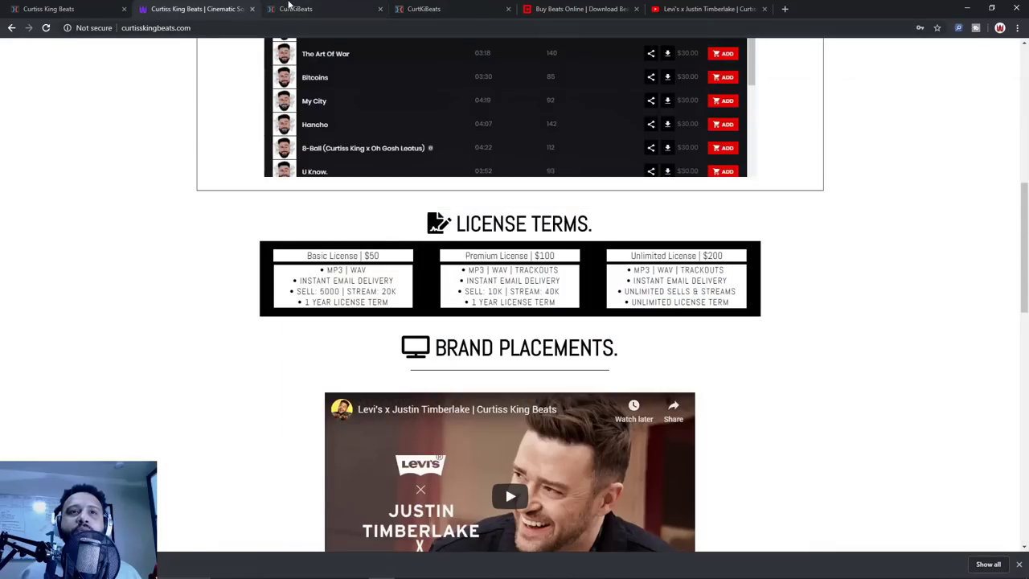
pyautogui.click(291, 8)
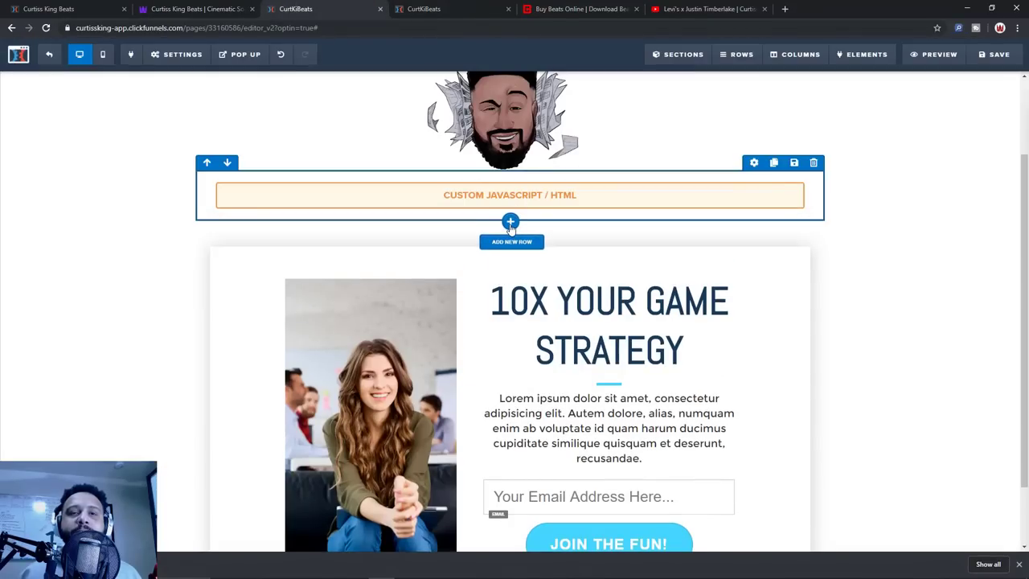
pyautogui.click(509, 226)
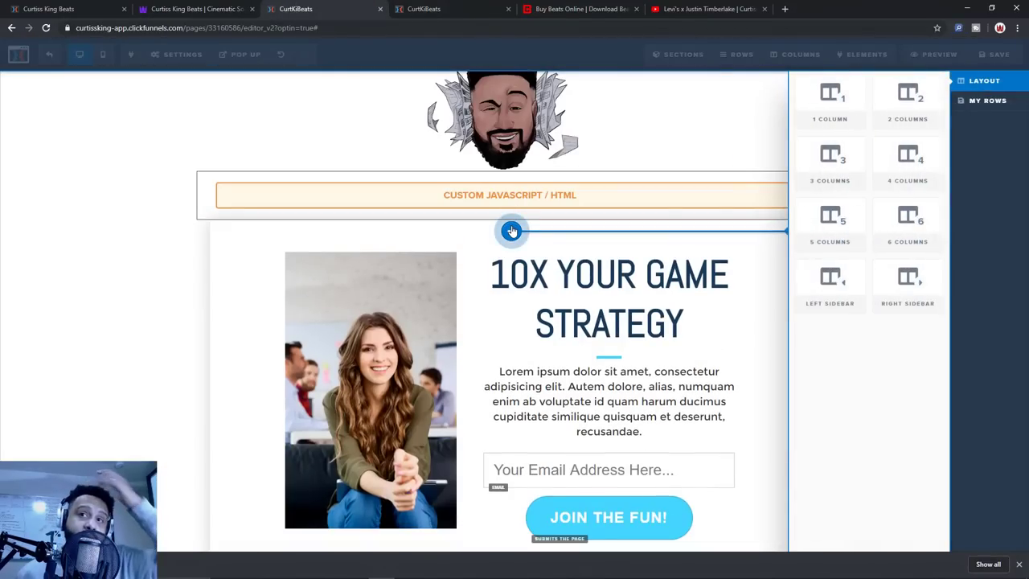
pyautogui.click(829, 101)
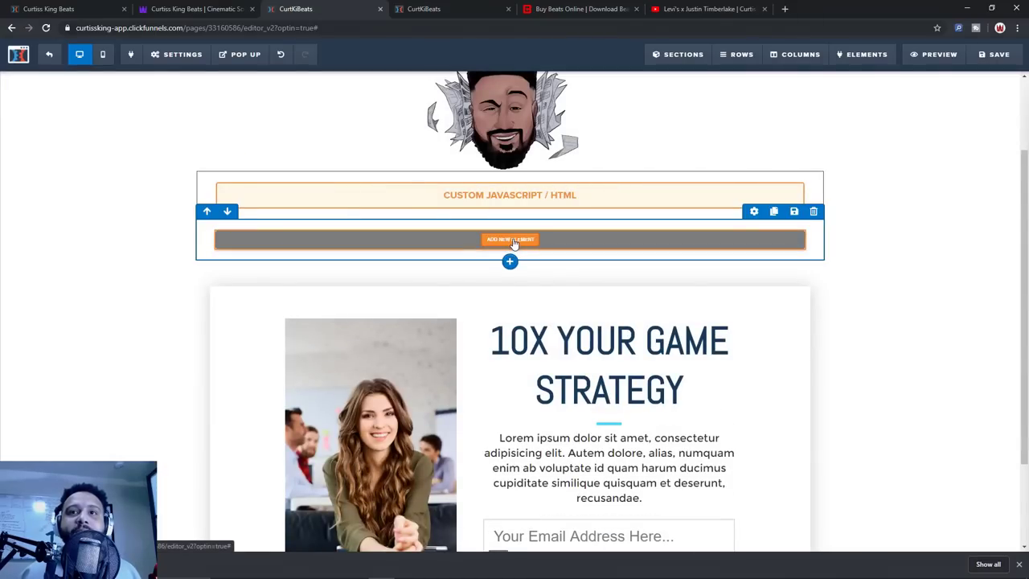
# Add a headline element to the new one-column row and set its text to "License Terms"
pyautogui.click(511, 240)
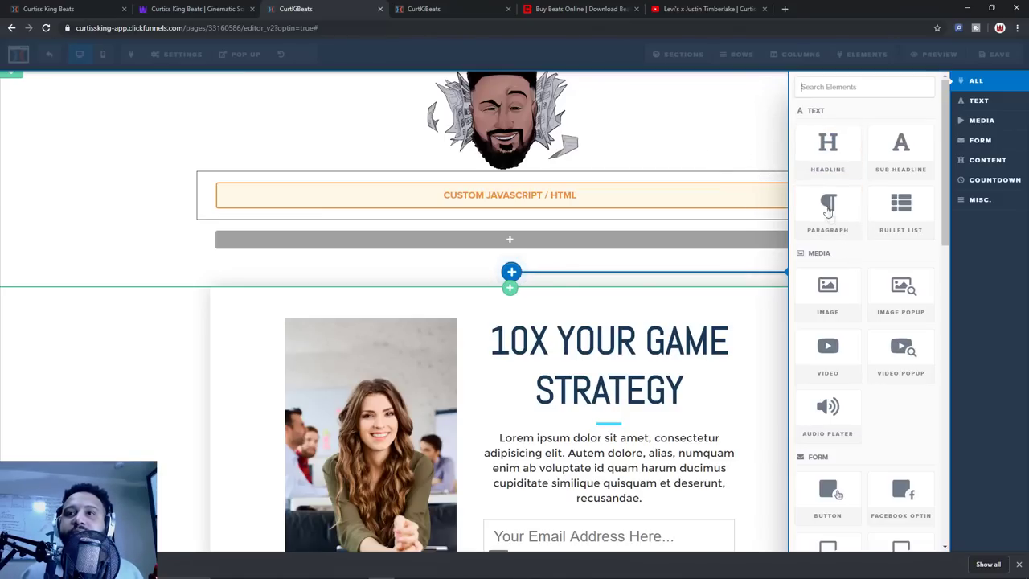
pyautogui.click(832, 154)
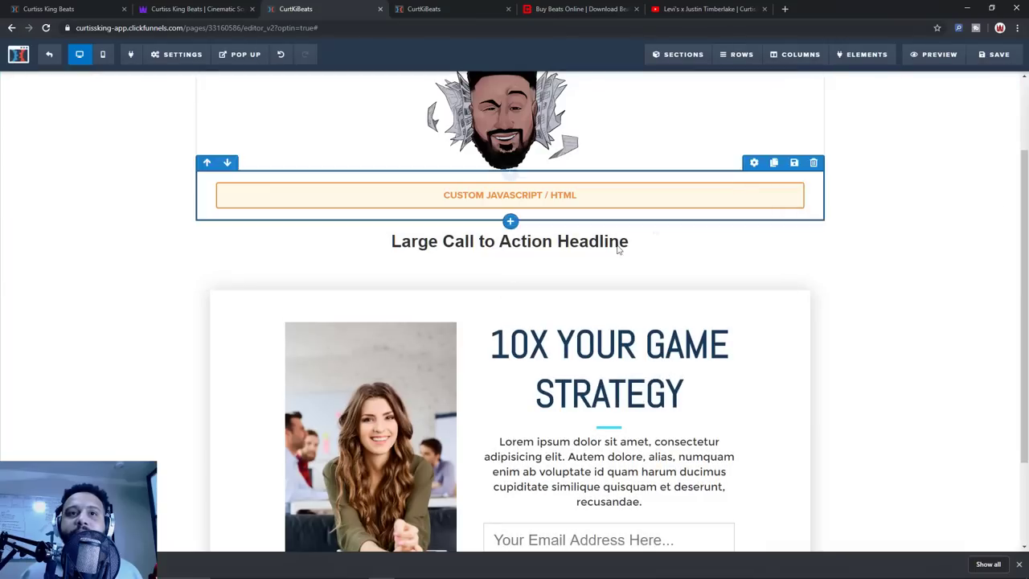
pyautogui.tripleClick(523, 242)
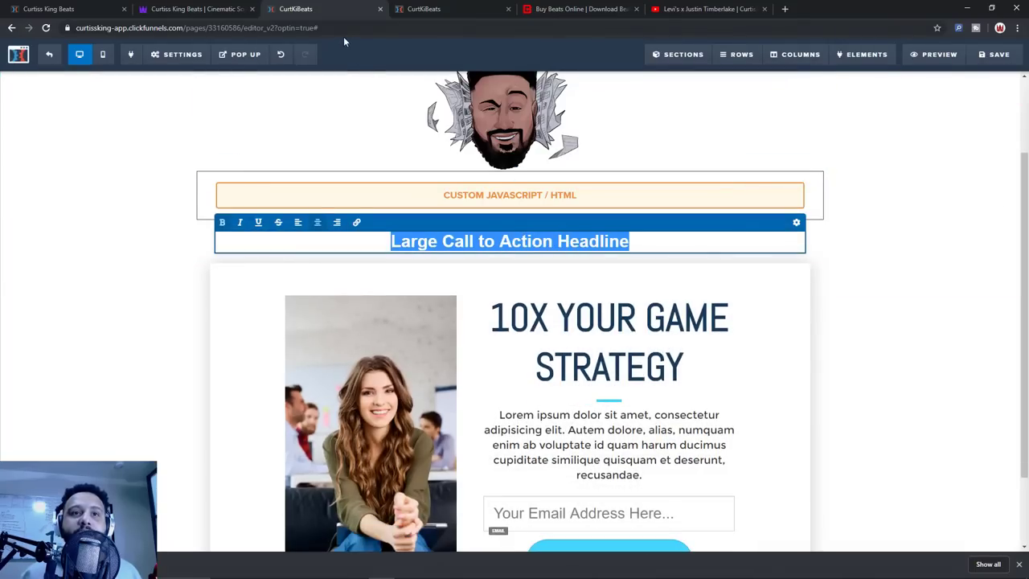
pyautogui.write('License Terms')
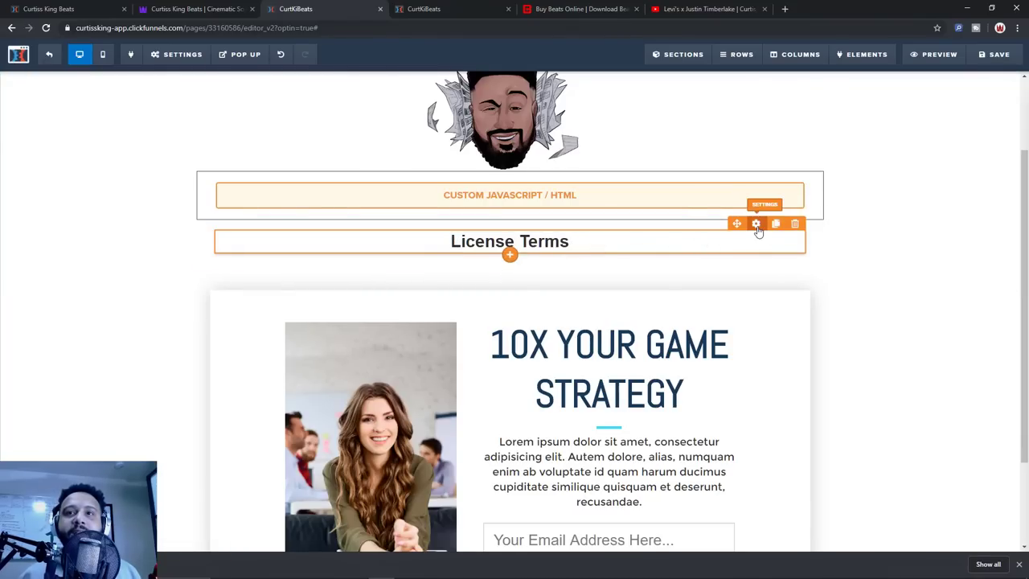
# Open the icon choices in the License Terms headline's advanced settings and check the matching icon on the live site
pyautogui.click(756, 224)
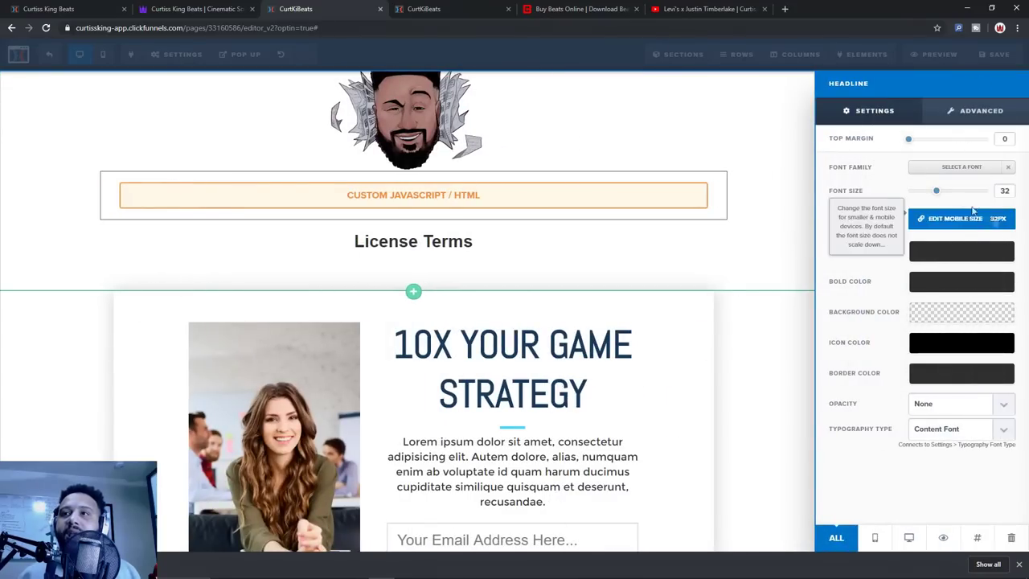
pyautogui.click(983, 120)
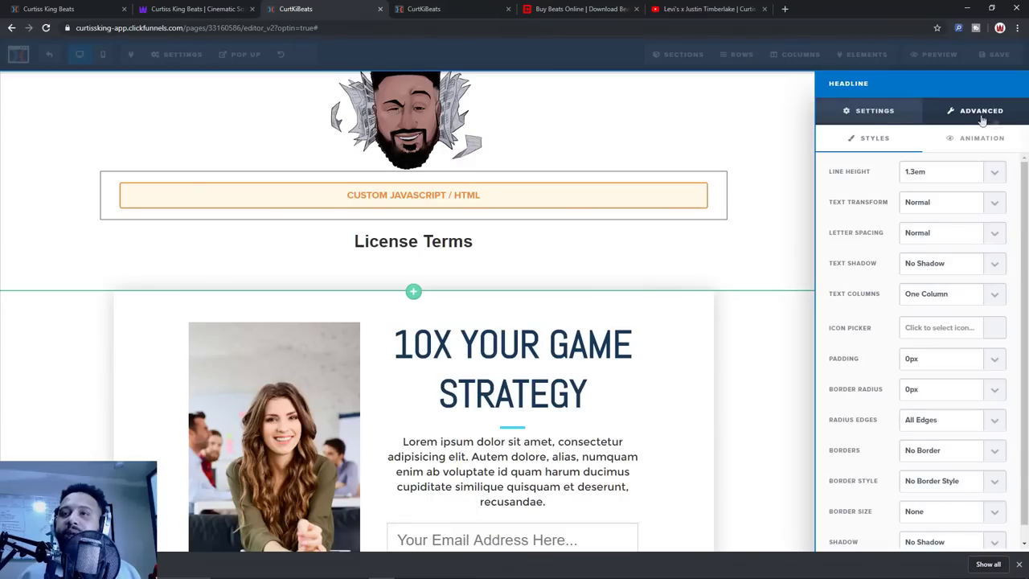
pyautogui.scroll(-1, 1019, 247)
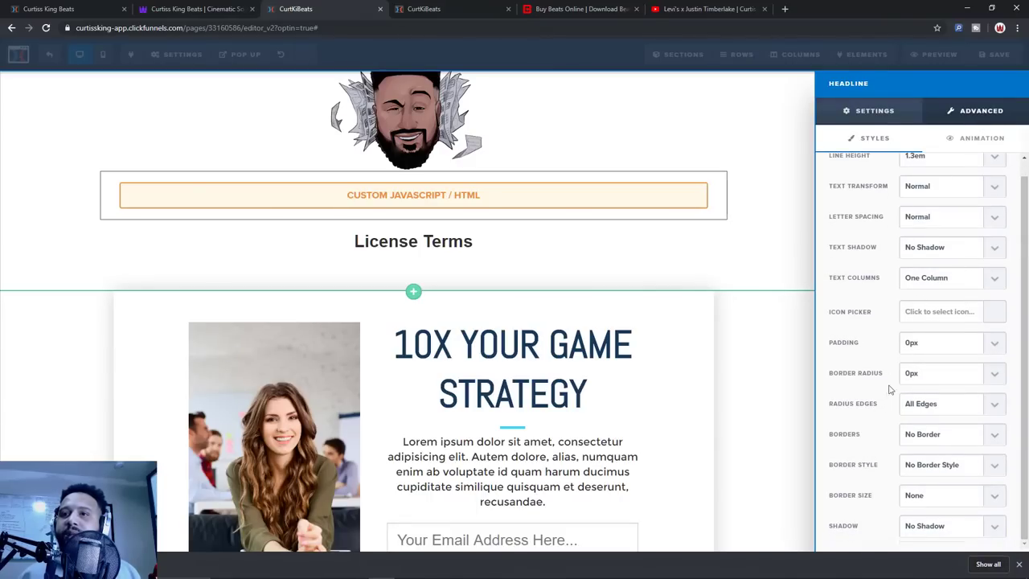
pyautogui.click(957, 313)
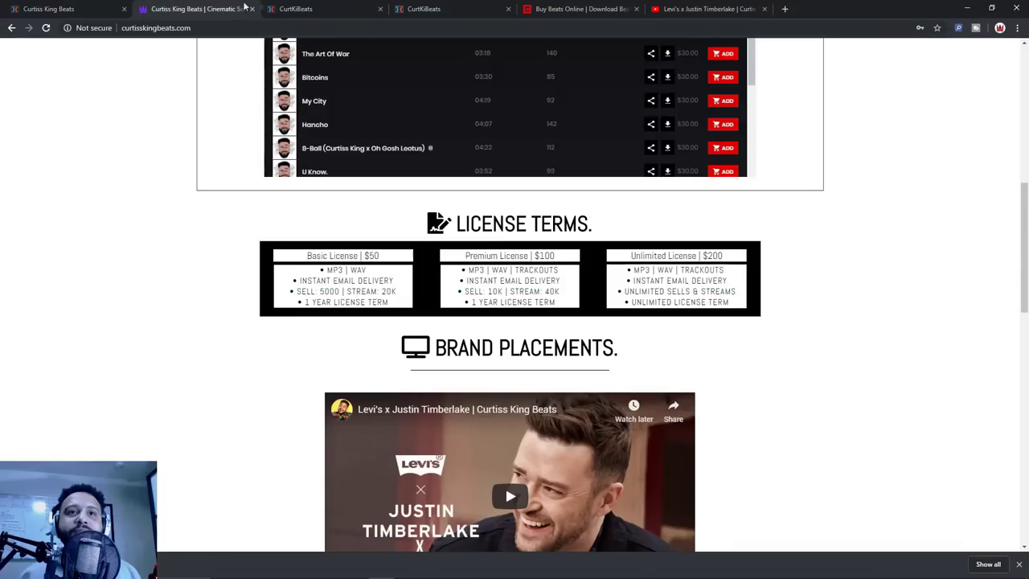
pyautogui.click(291, 8)
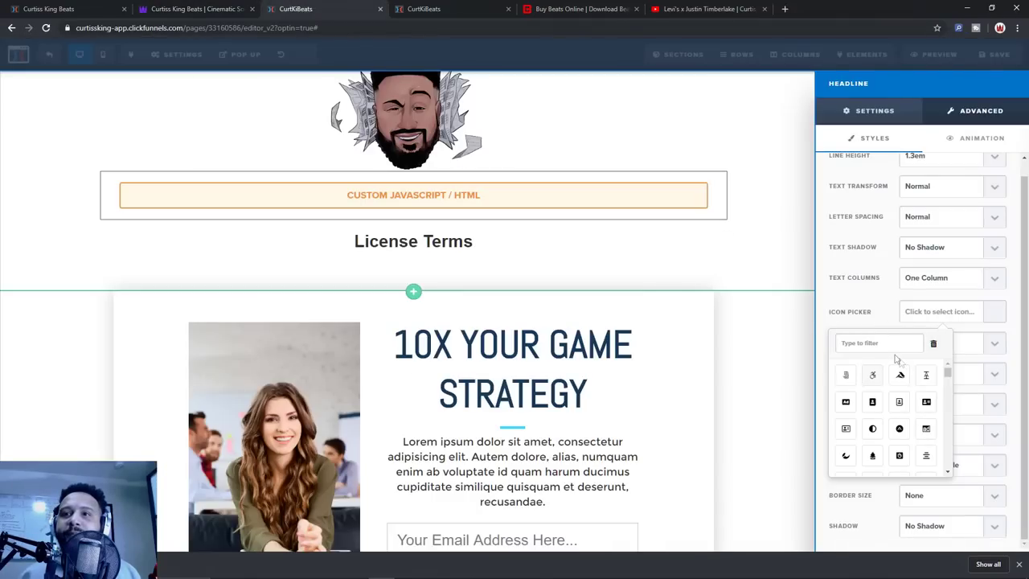
# Try filtering the headline's icon choices by "note", and clear the filter
pyautogui.write('note')
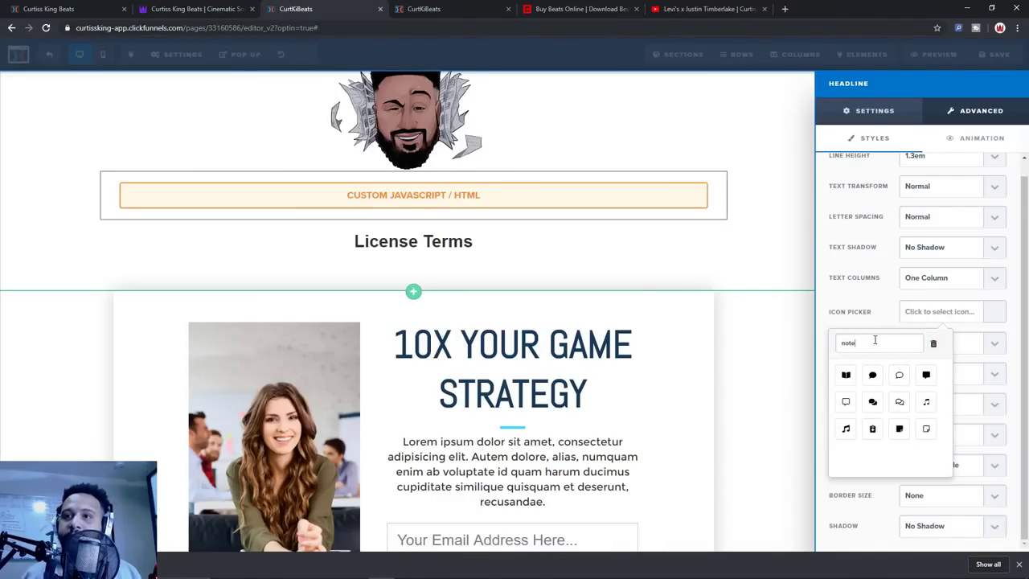
pyautogui.press('BackSpace')
pyautogui.press('BackSpace')
pyautogui.press('BackSpace')
pyautogui.press('BackSpace')
pyautogui.write('p')
pyautogui.press('BackSpace')
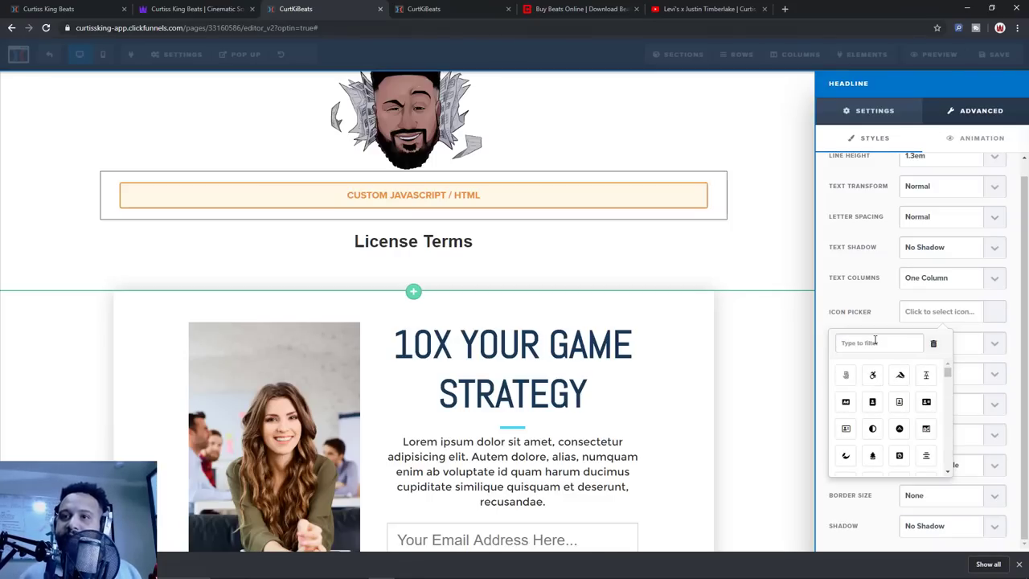
# Add the book icon (fas fa-book) to the License Terms headline and close its settings
pyautogui.scroll(-1, 876, 391)
pyautogui.scroll(-5, 876, 399)
pyautogui.scroll(-5, 874, 400)
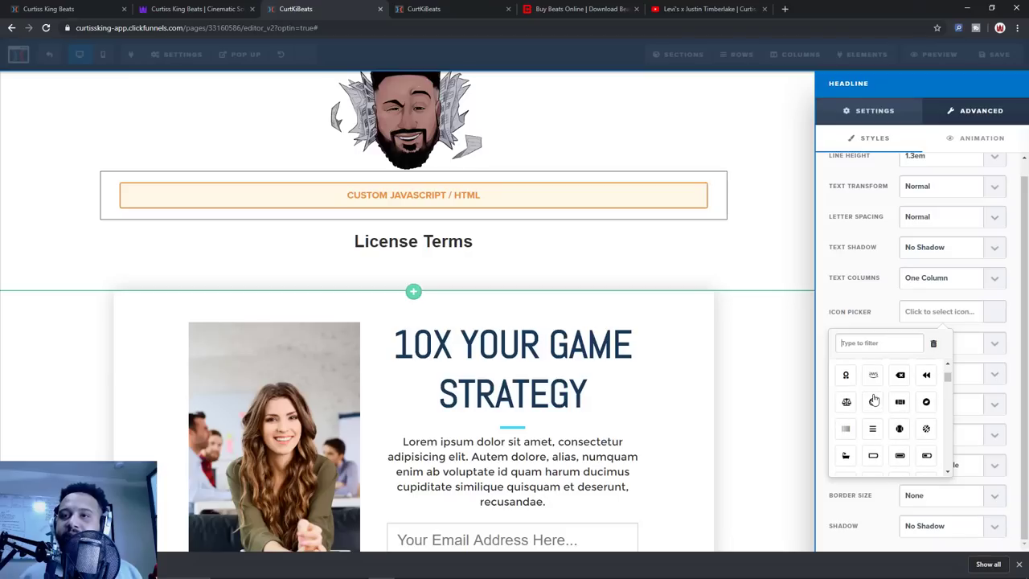
pyautogui.scroll(1, 875, 400)
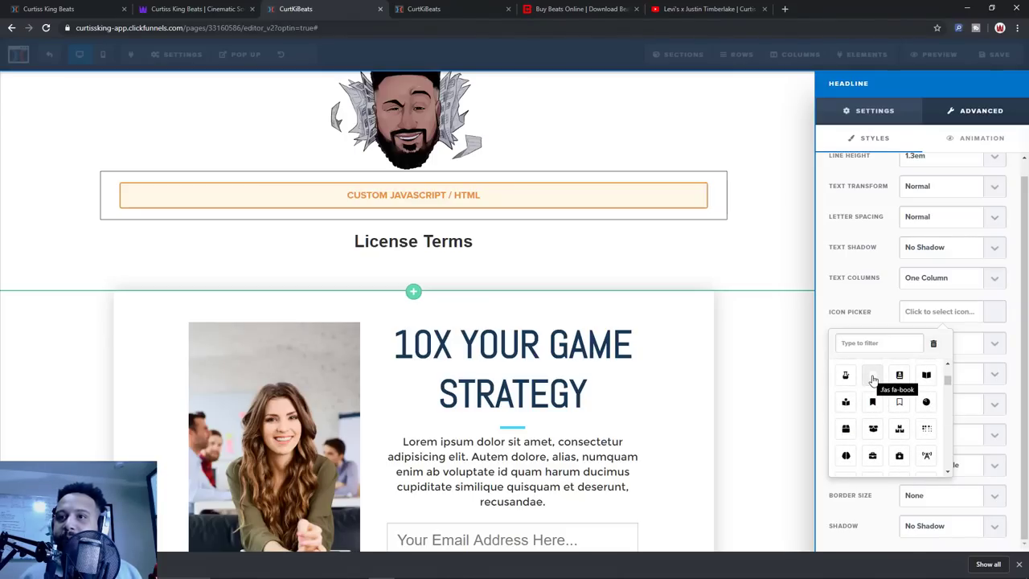
pyautogui.click(872, 376)
pyautogui.click(322, 233)
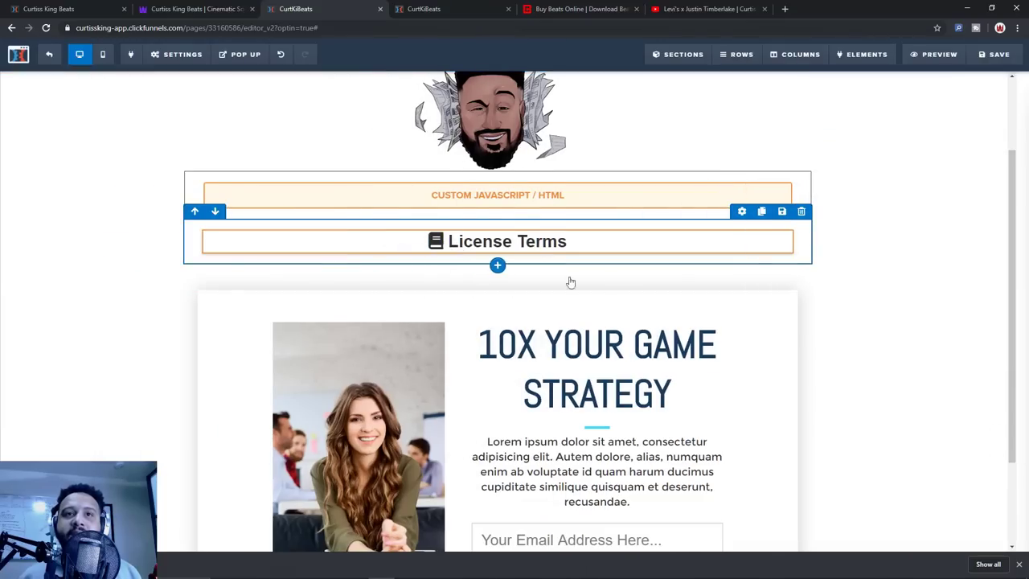
# Add a three-column row below the License Terms headline, following the license layout on the live site
pyautogui.click(189, 9)
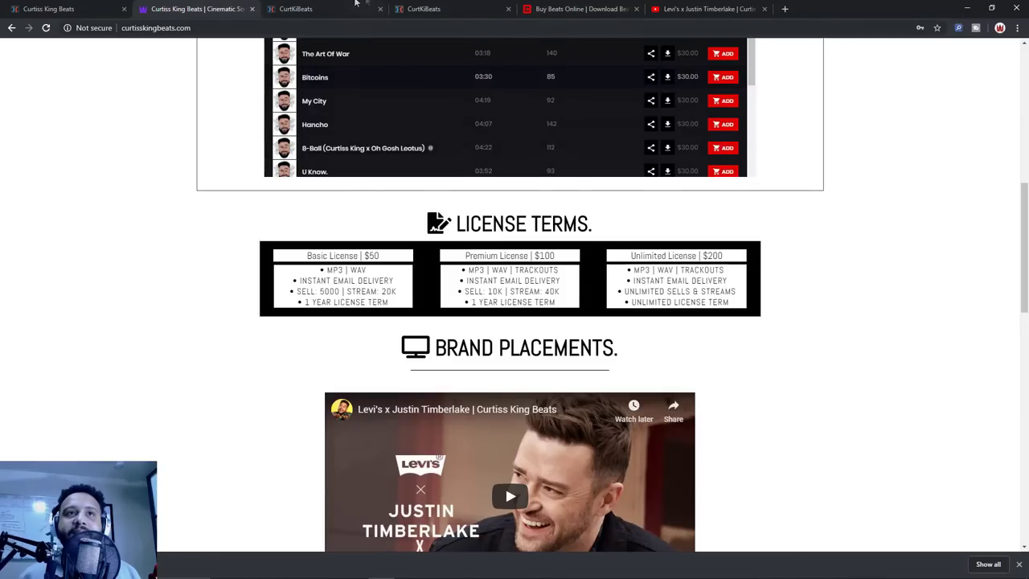
pyautogui.click(323, 6)
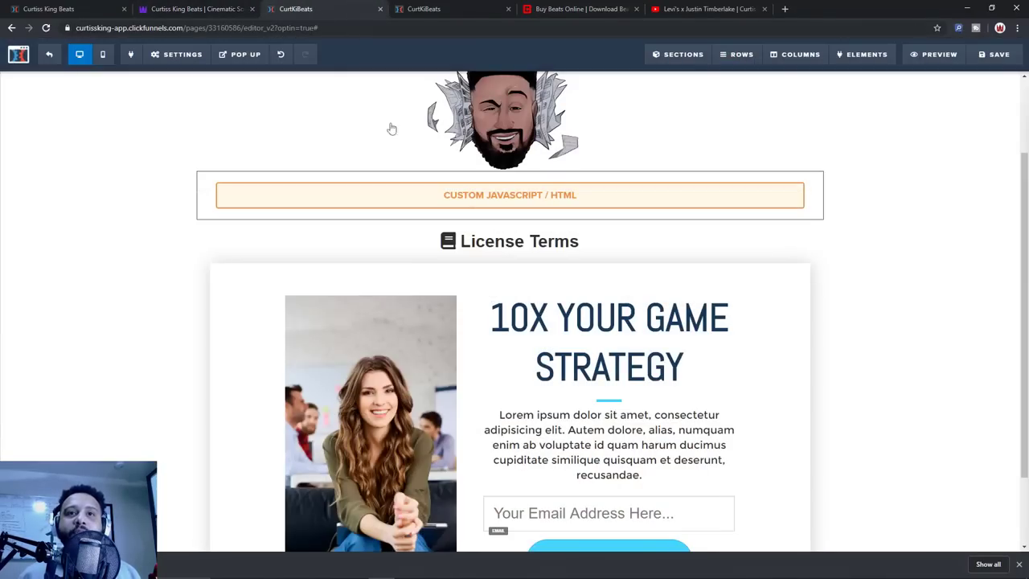
pyautogui.moveTo(544, 253)
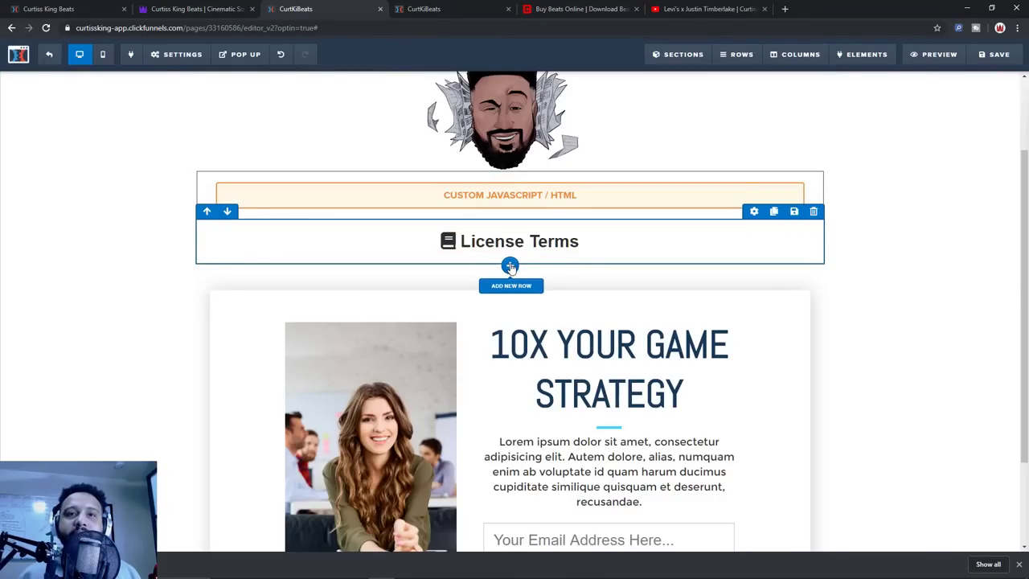
pyautogui.click(510, 266)
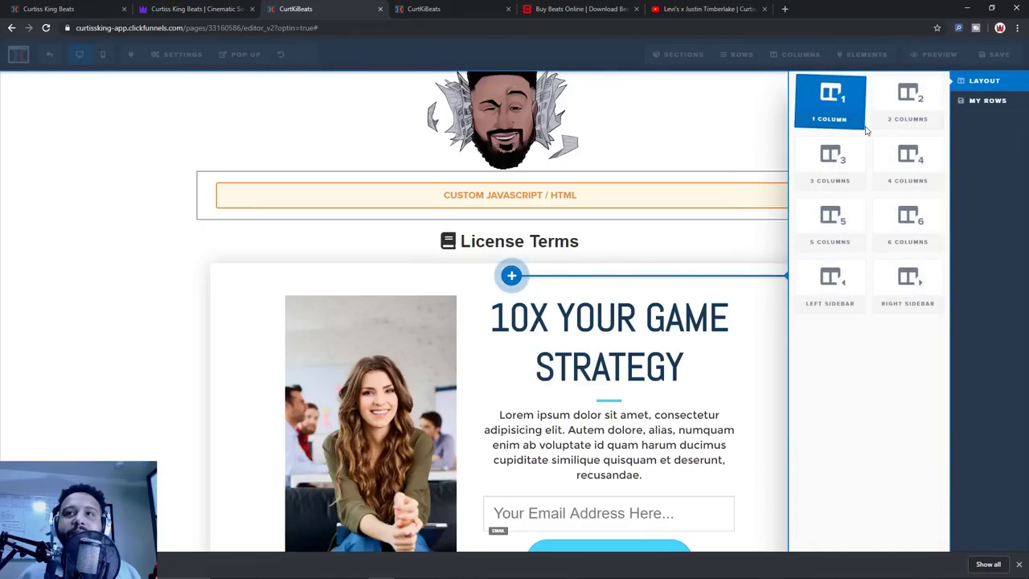
pyautogui.click(832, 174)
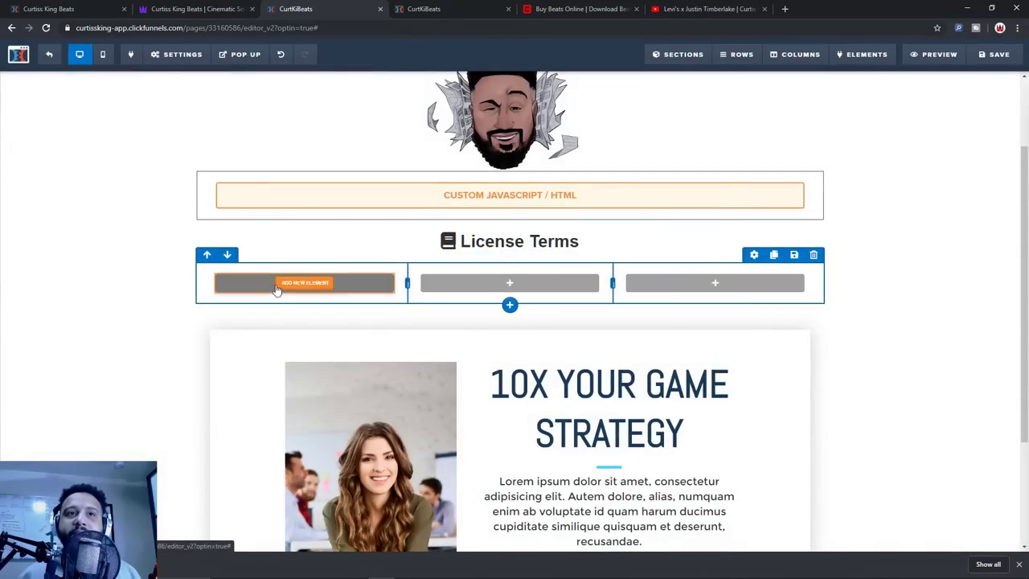
# Check the two-tier license boxes on the live site and duplicate the empty three-column row
pyautogui.hotkey('ctrl', 'shift', 'Tab')
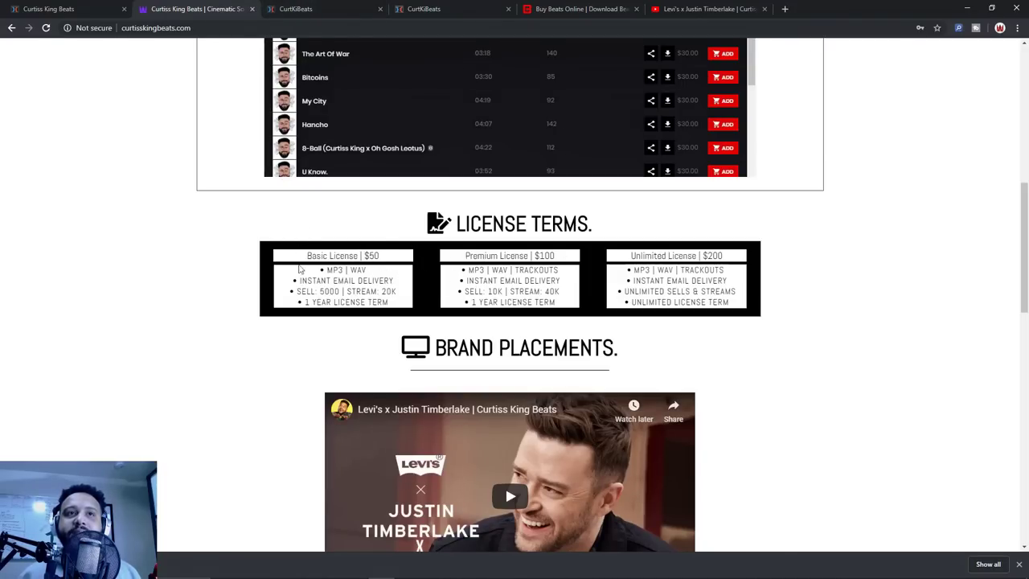
pyautogui.click(317, 6)
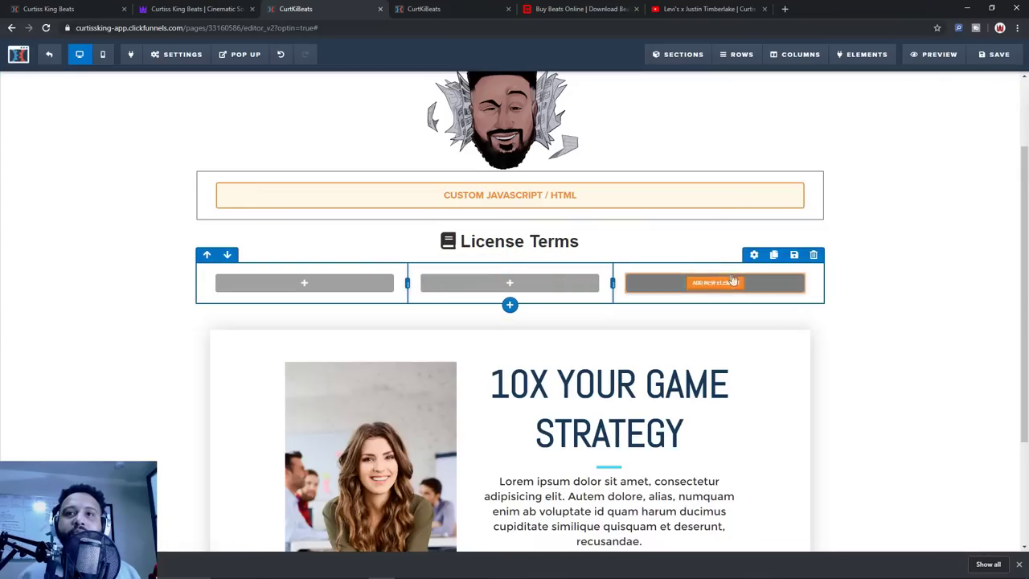
pyautogui.click(772, 255)
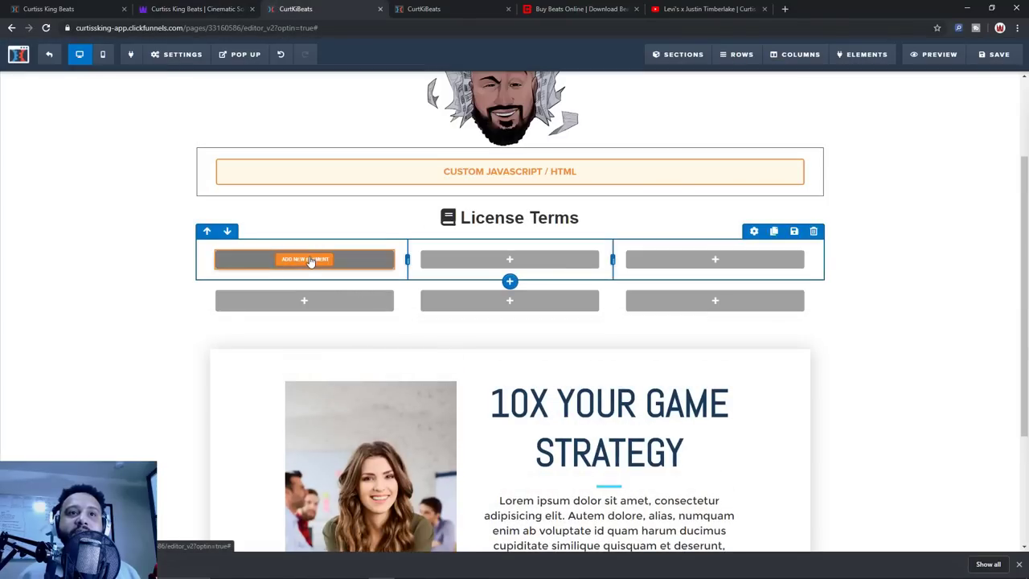
# Add a paragraph reading "Basic License" to the first column of the upper three-column row, and compare it with the live site's license boxes
pyautogui.click(312, 261)
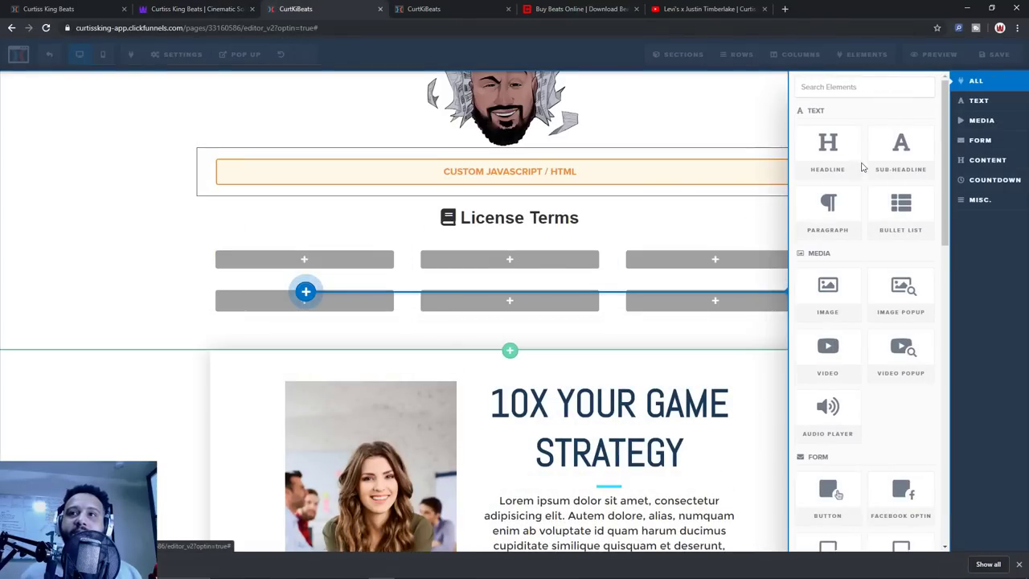
pyautogui.click(848, 207)
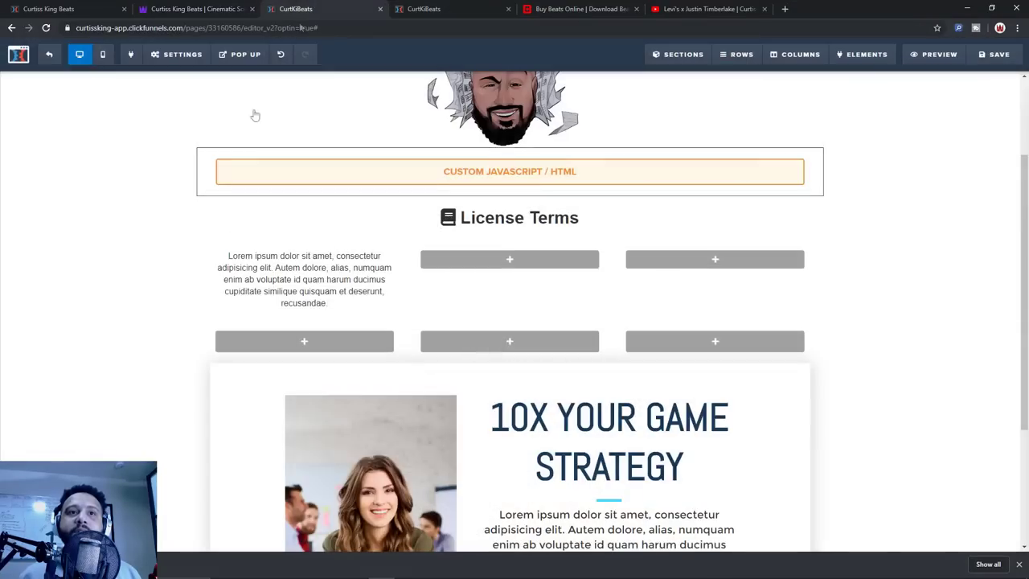
pyautogui.tripleClick(287, 266)
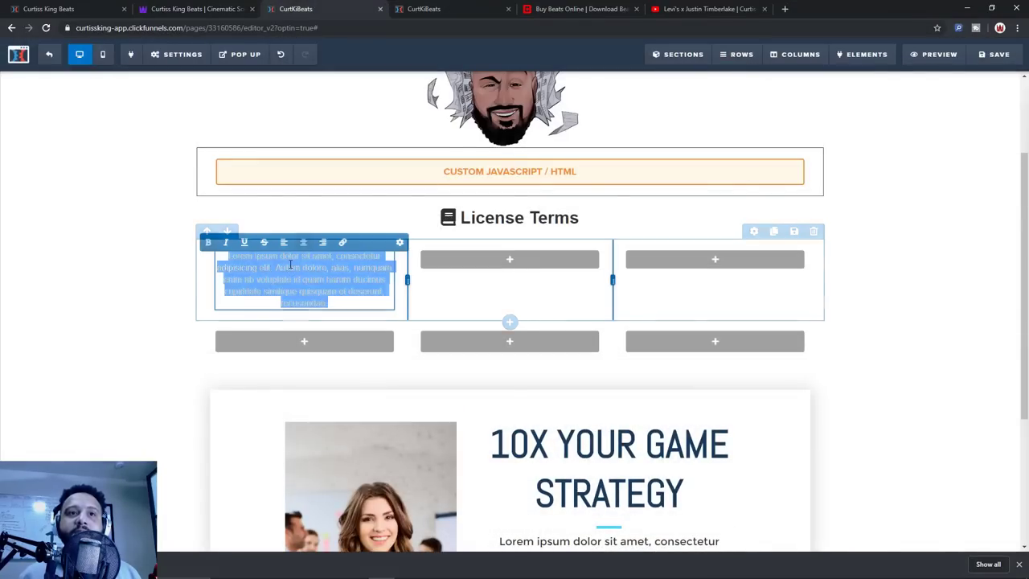
pyautogui.write('Basic License')
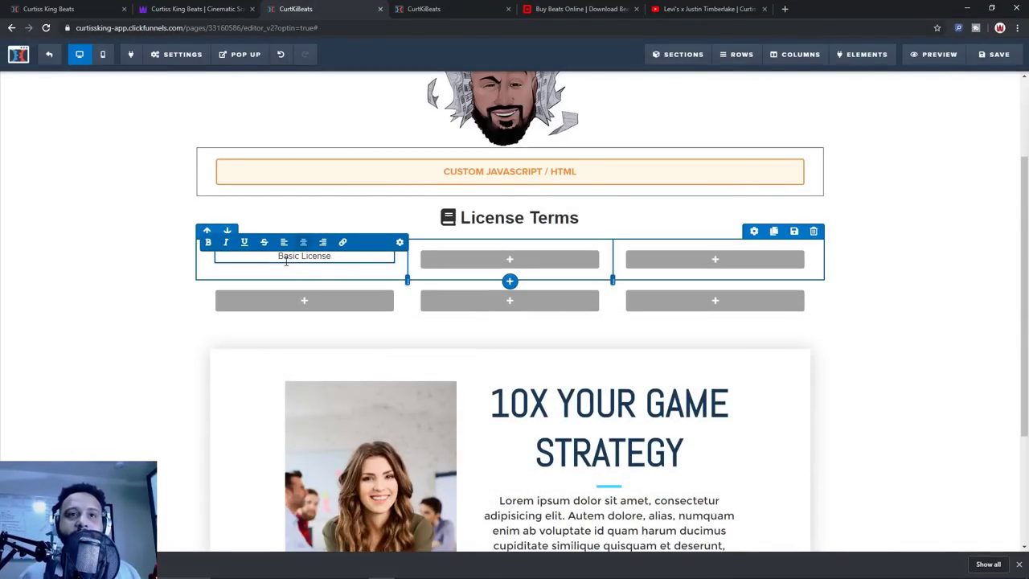
pyautogui.hotkey('ctrl', 'a')
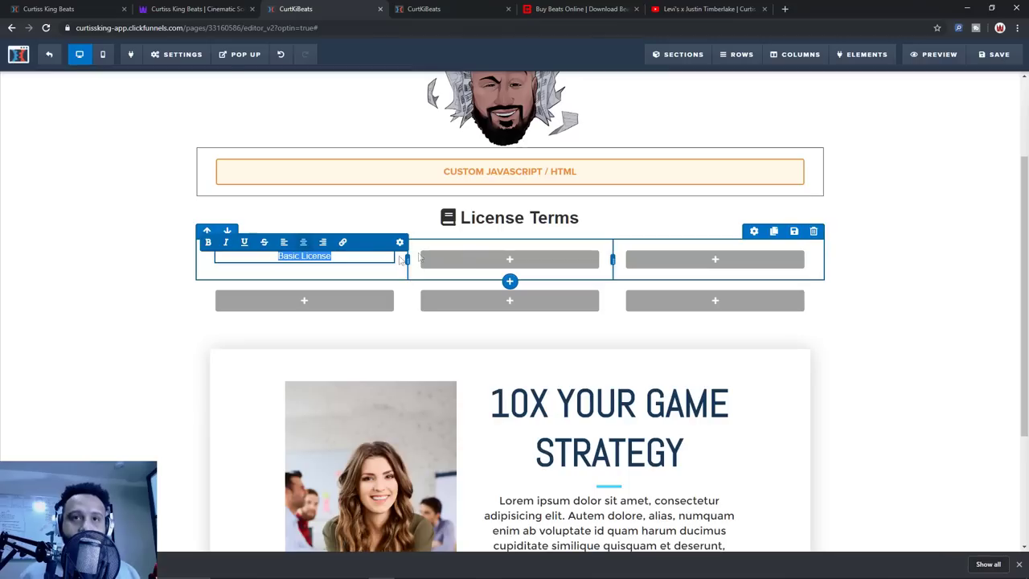
pyautogui.click(493, 261)
pyautogui.click(241, 8)
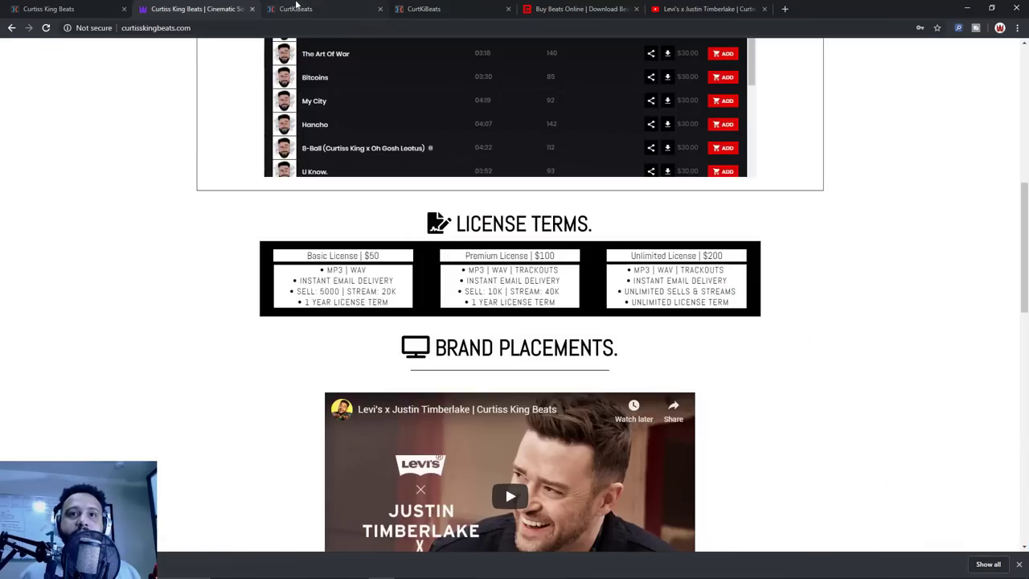
# Add a paragraph reading "Premium License" to the second column of the upper three-column row in the page editor
pyautogui.click(295, 8)
pyautogui.click(536, 274)
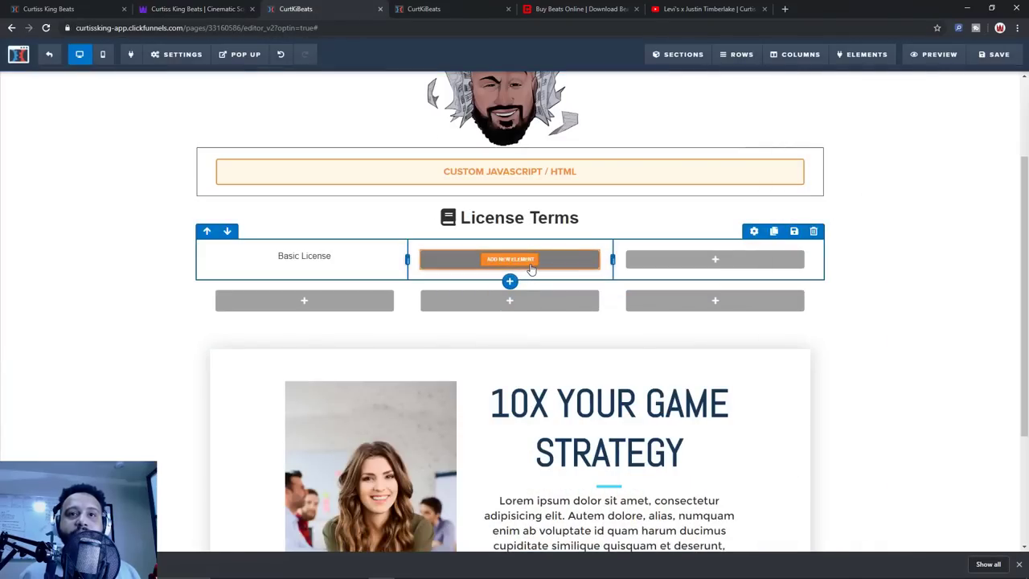
pyautogui.click(508, 261)
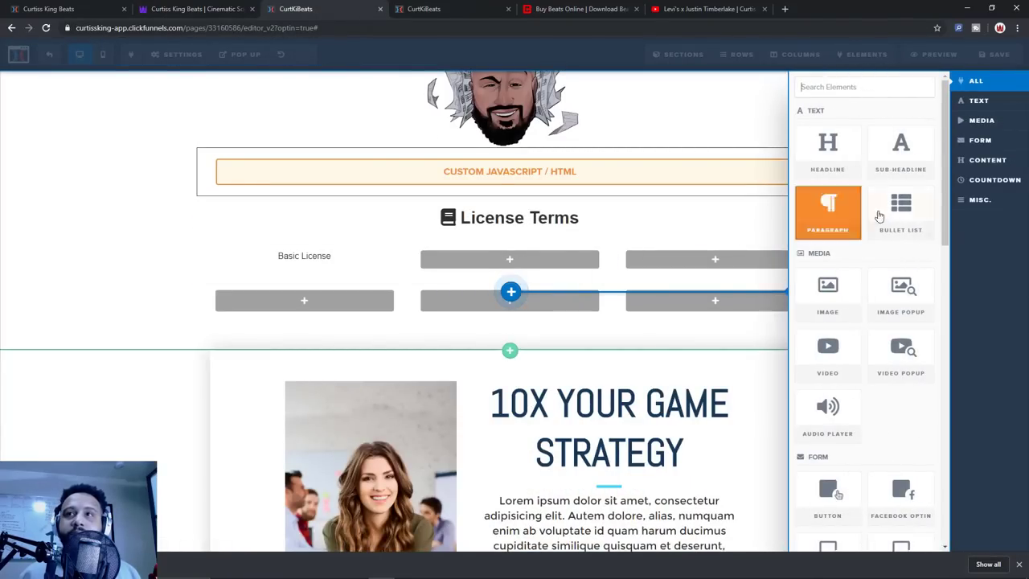
pyautogui.click(839, 229)
pyautogui.doubleClick(474, 281)
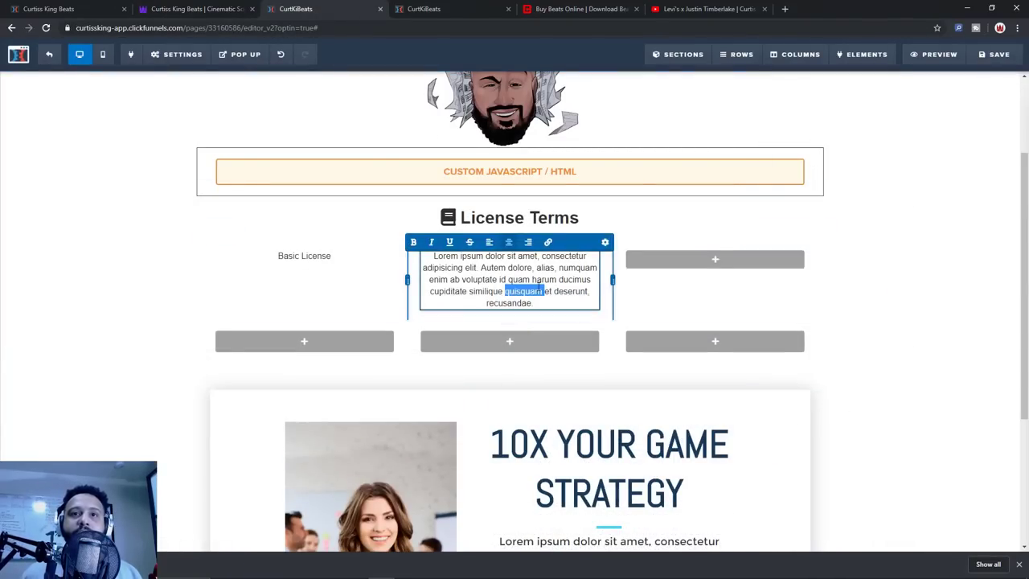
pyautogui.hotkey('ctrl', 'a')
pyautogui.write('Prem')
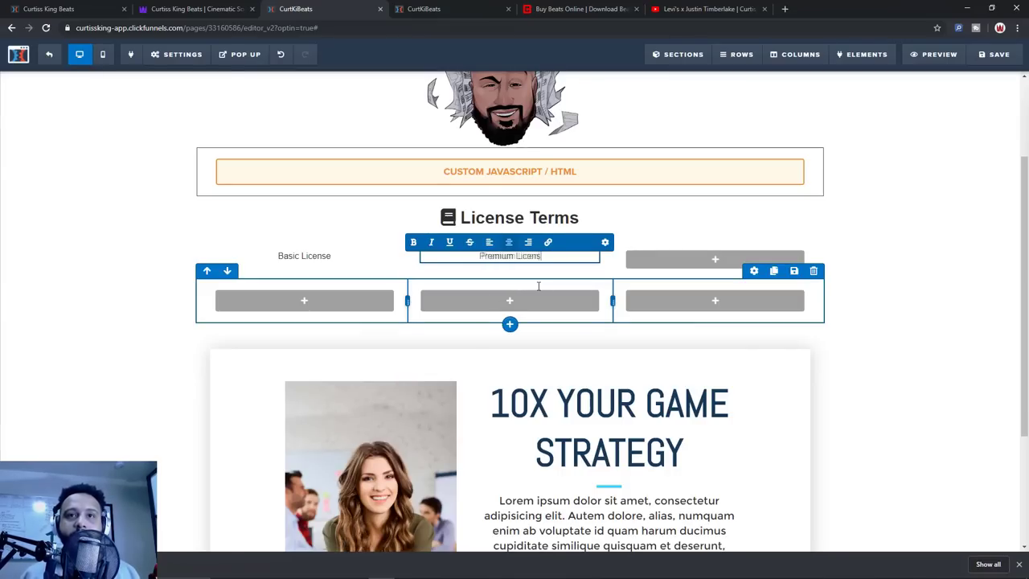
# Add a paragraph reading "Unlimited License" to the third column of the upper three-column row
pyautogui.click(714, 259)
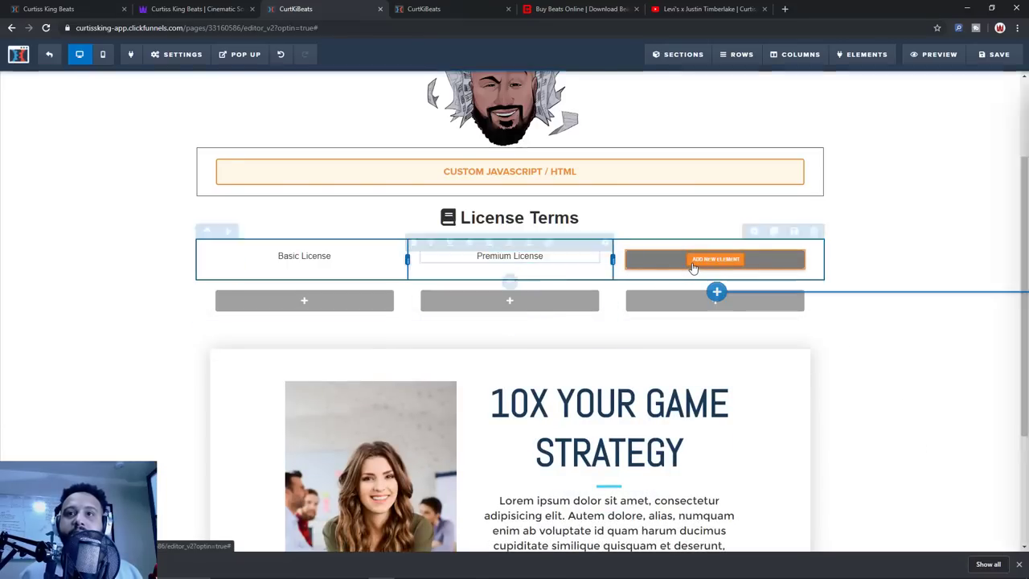
pyautogui.click(827, 211)
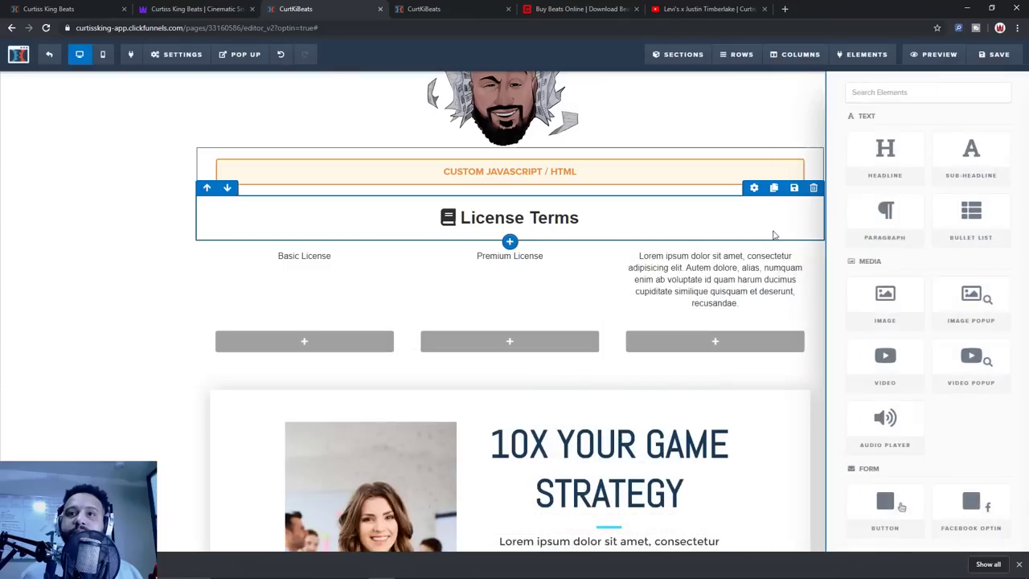
pyautogui.doubleClick(694, 270)
pyautogui.hotkey('ctrl', 'a')
pyautogui.write('Un')
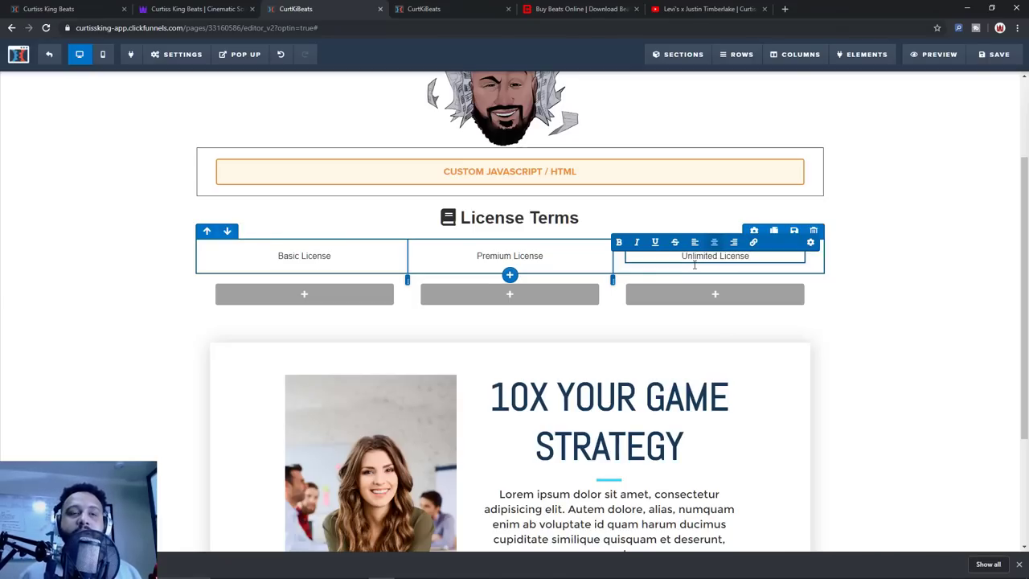
pyautogui.write('limited License')
pyautogui.click(104, 257)
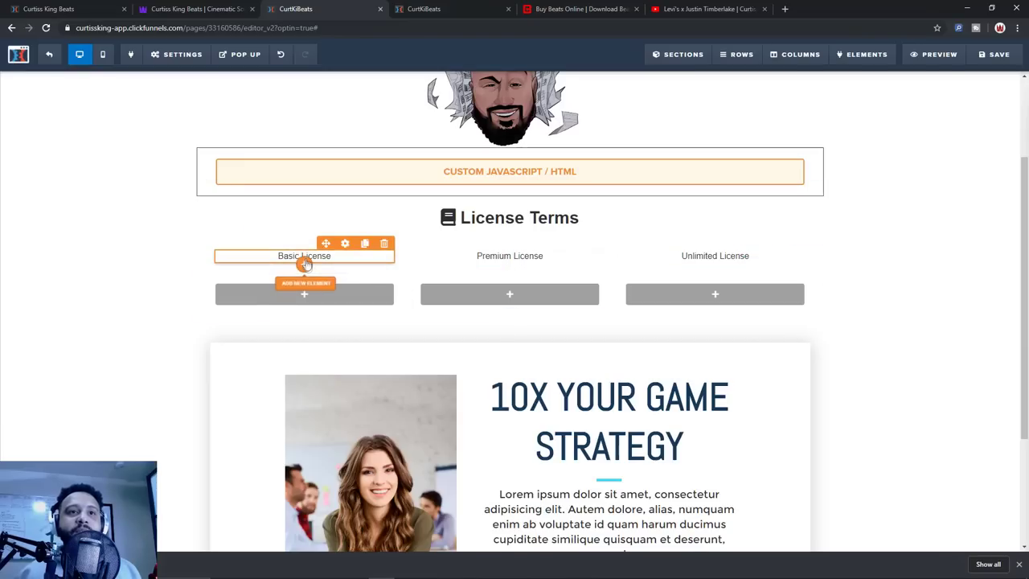
# Make the Basic License, Premium License and Unlimited License titles bold
pyautogui.click(303, 263)
pyautogui.click(346, 259)
pyautogui.tripleClick(343, 258)
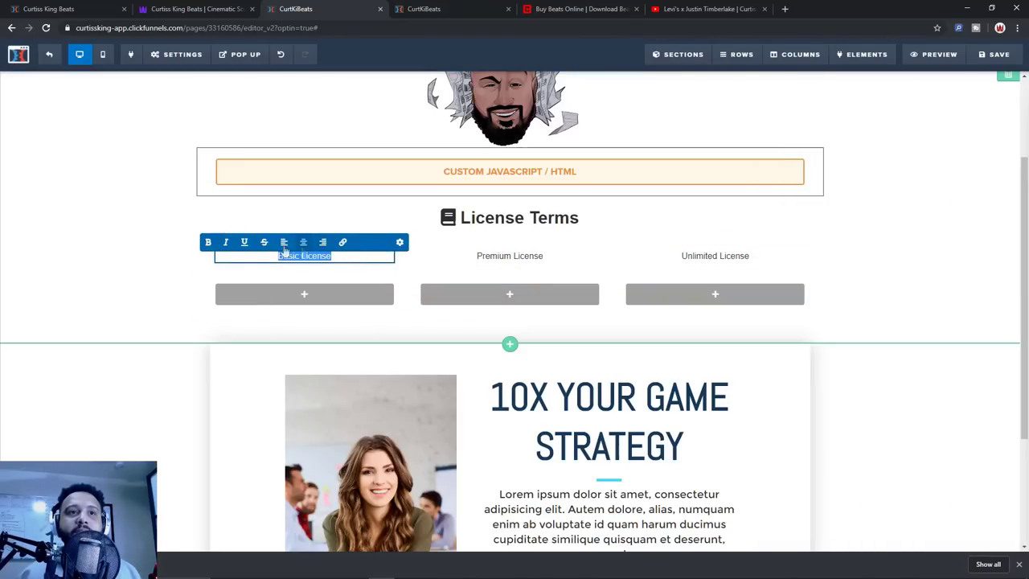
pyautogui.click(208, 242)
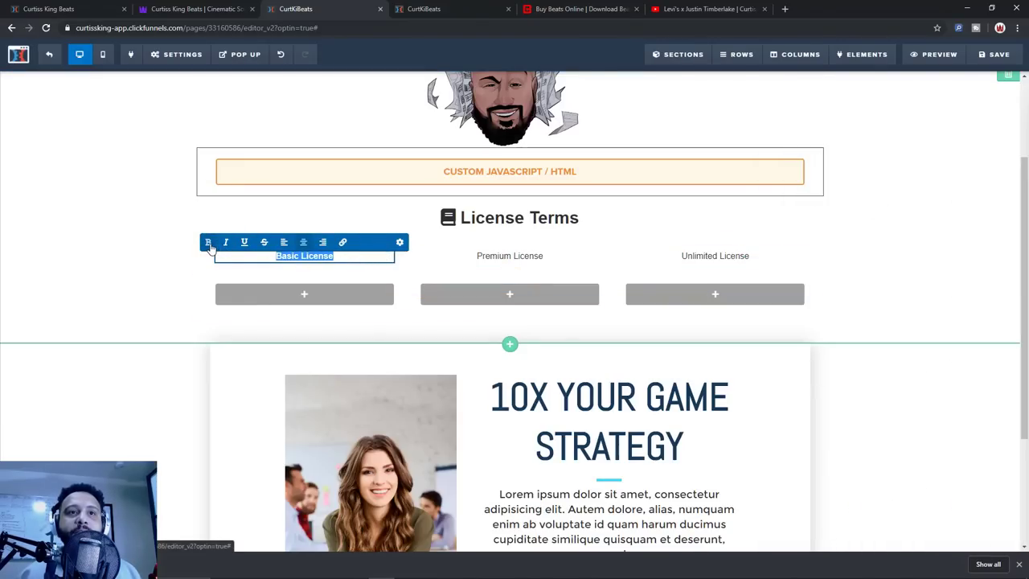
pyautogui.click(525, 265)
pyautogui.tripleClick(527, 265)
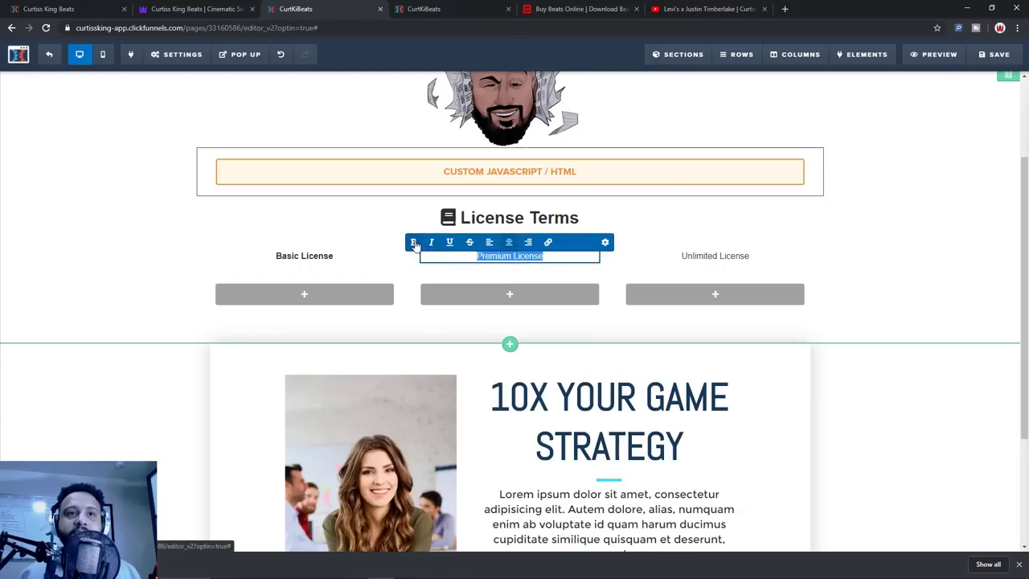
pyautogui.tripleClick(685, 256)
pyautogui.click(618, 242)
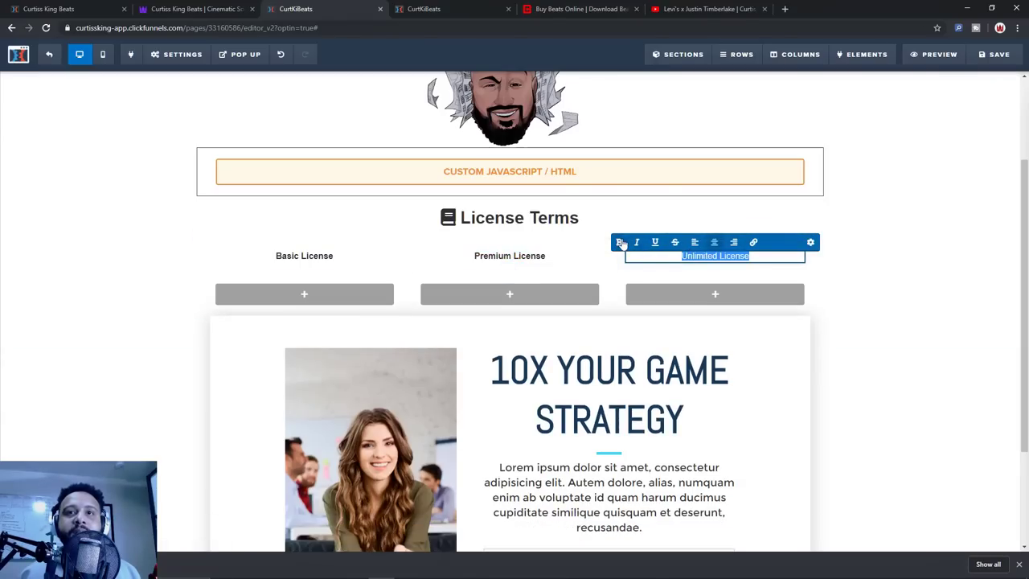
pyautogui.click(949, 286)
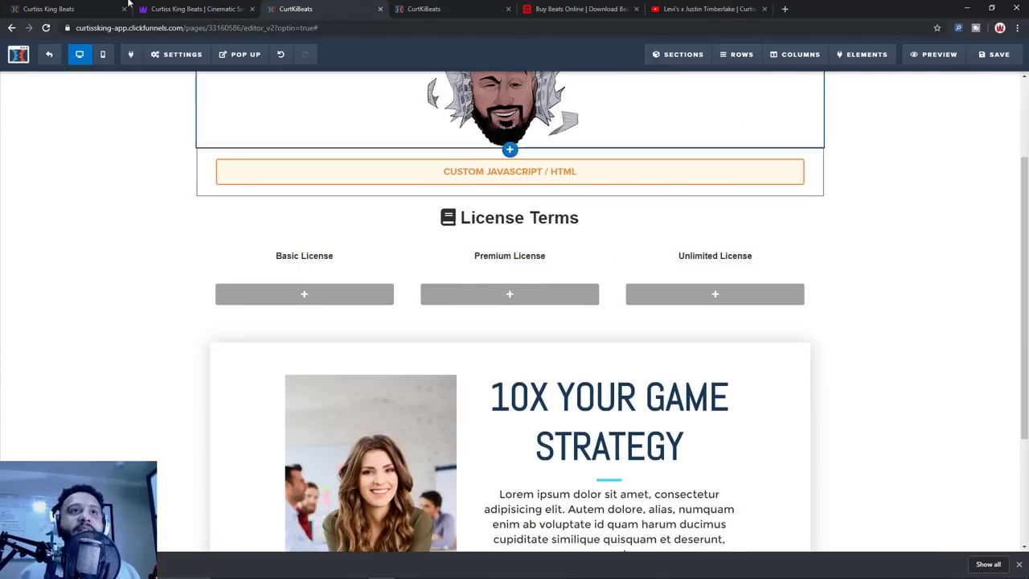
# Copy the Basic License terms from the live site into a new paragraph in the first column of the lower three-column row
pyautogui.click(199, 8)
pyautogui.moveTo(396, 309); pyautogui.dragTo(320, 278)
pyautogui.hotkey('ctrl', 'c')
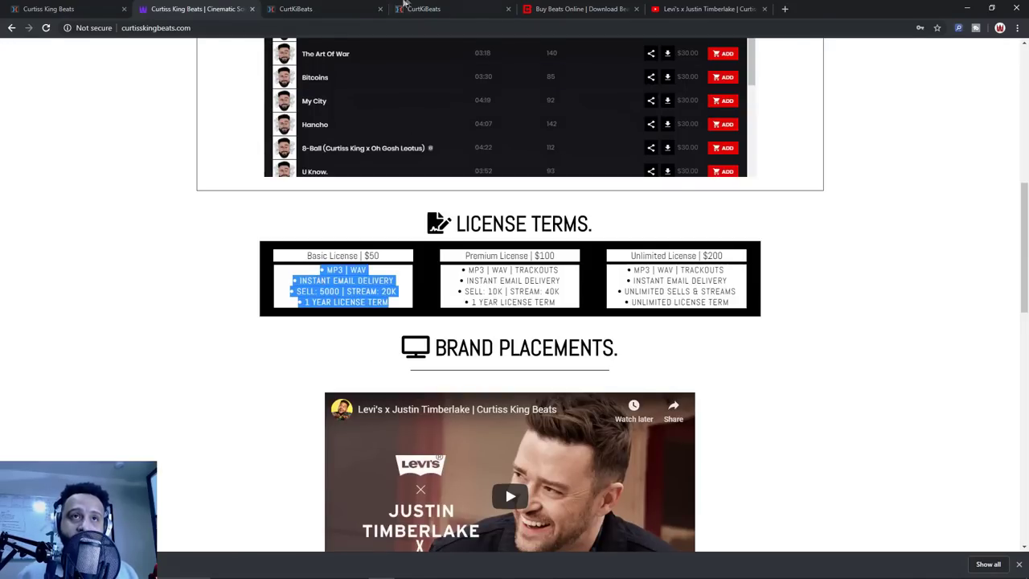
pyautogui.click(294, 8)
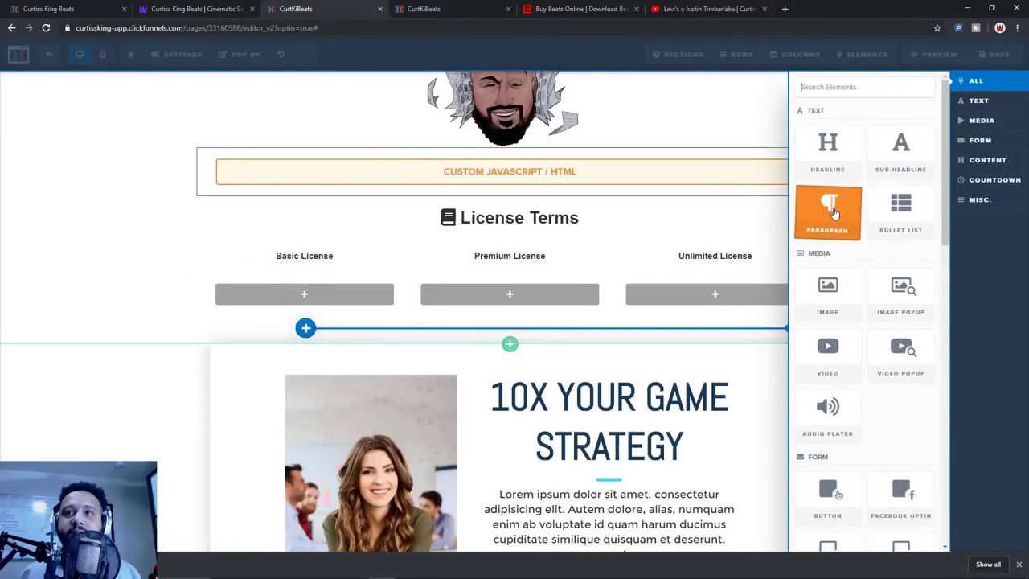
pyautogui.click(833, 212)
pyautogui.doubleClick(303, 301)
pyautogui.hotkey('ctrl', 'a')
pyautogui.hotkey('ctrl', 'v')
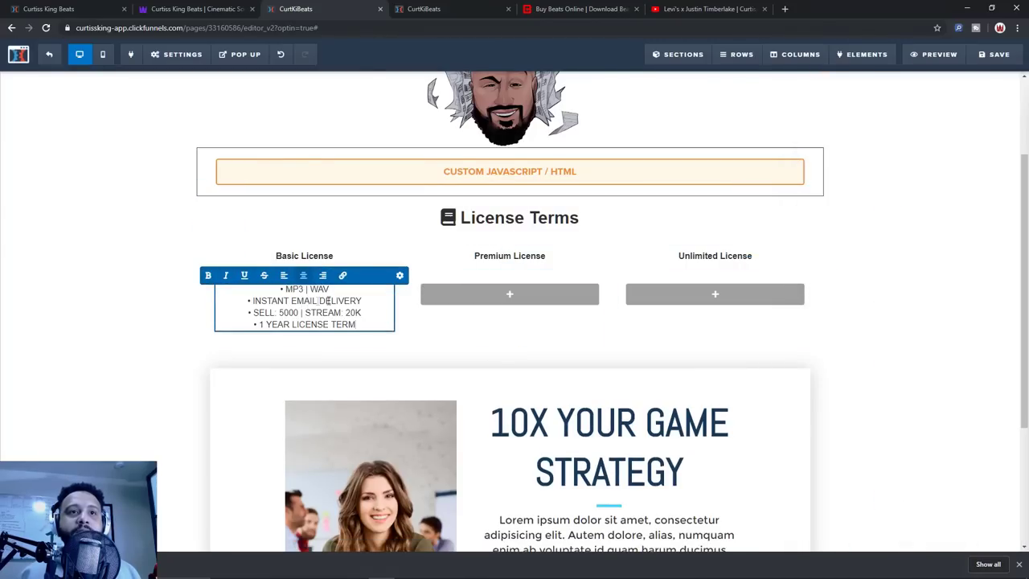
# Add a paragraph under Premium License in the lower row and fill it with the Premium terms copied from the live site
pyautogui.click(514, 296)
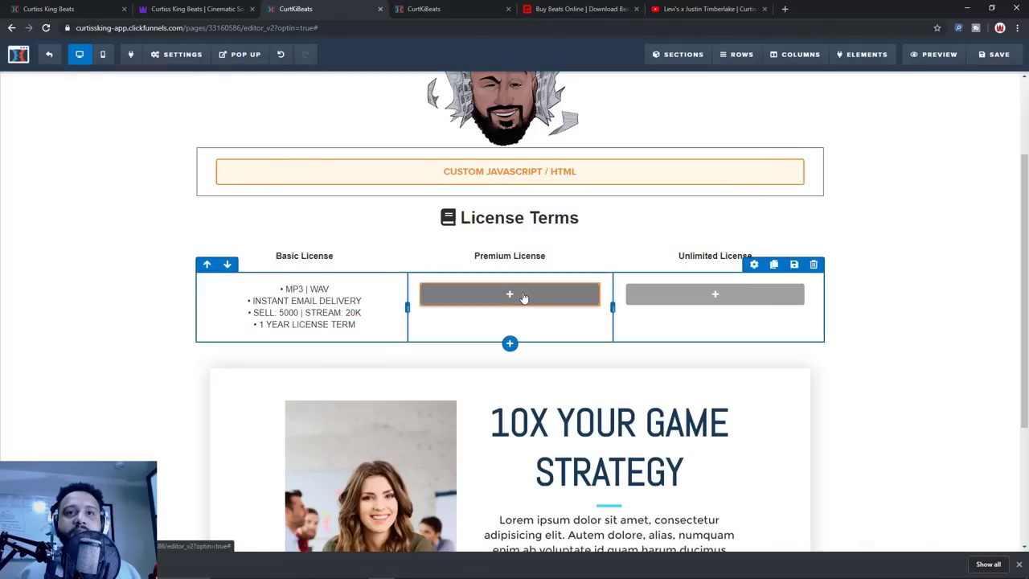
pyautogui.click(522, 297)
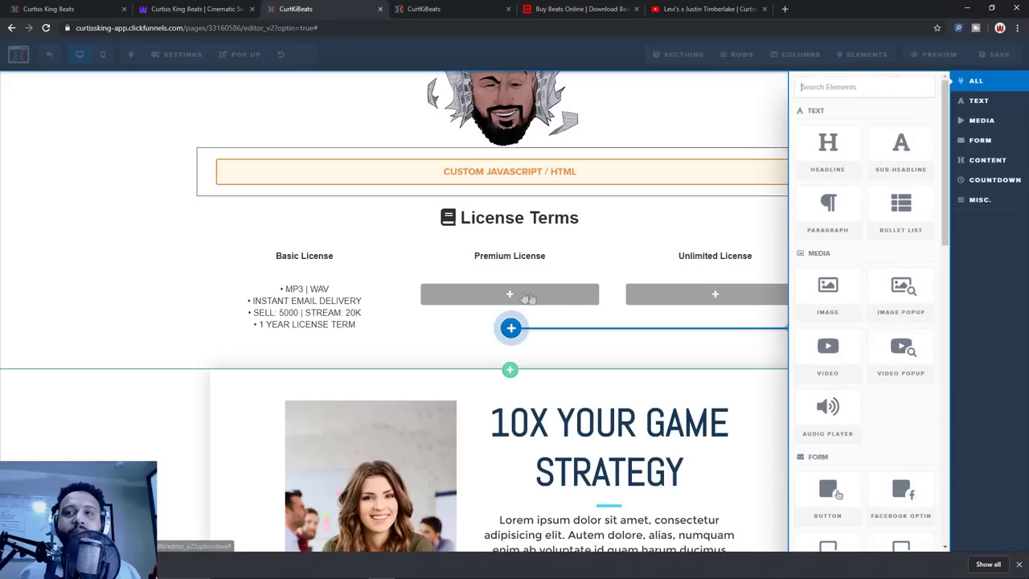
pyautogui.click(812, 212)
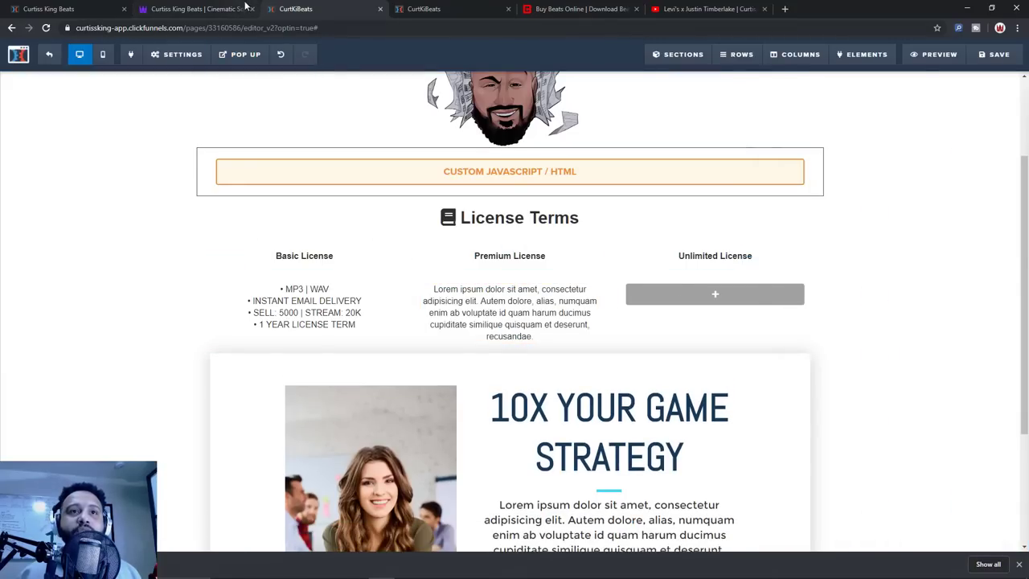
pyautogui.click(233, 9)
pyautogui.moveTo(557, 304); pyautogui.dragTo(459, 272)
pyautogui.hotkey('ctrl', 'c')
pyautogui.click(330, 12)
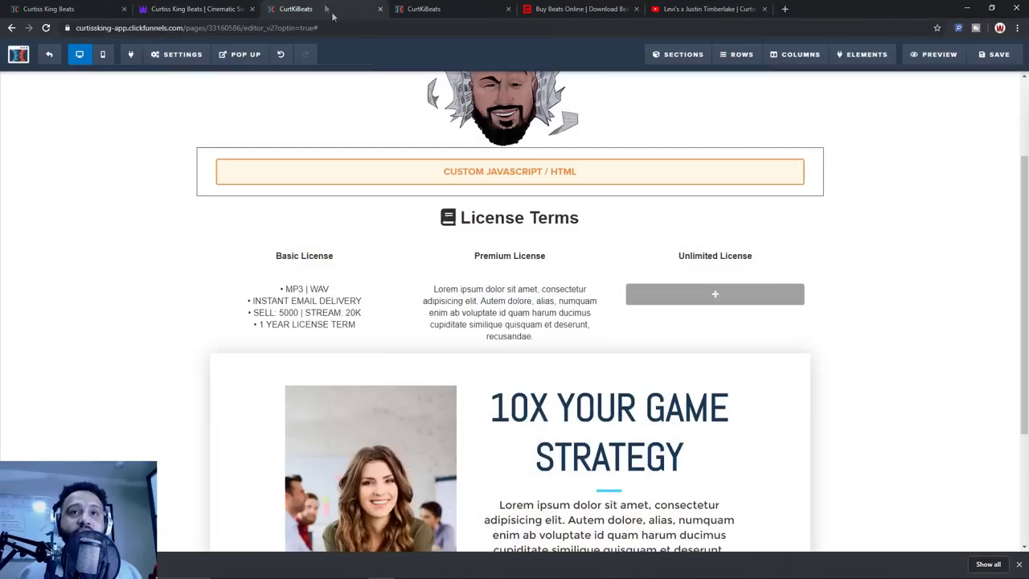
pyautogui.doubleClick(560, 291)
pyautogui.hotkey('ctrl', 'a')
pyautogui.hotkey('ctrl', 'v')
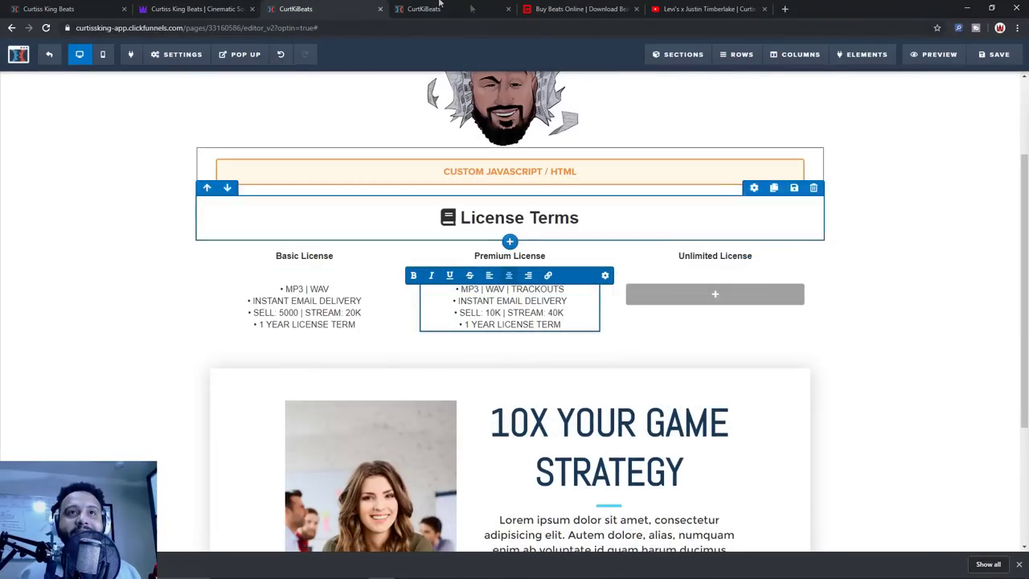
# Copy the Unlimited License terms from the live site into a new paragraph under Unlimited License in the lower row
pyautogui.hotkey('ctrl', 'shift', 'Tab')
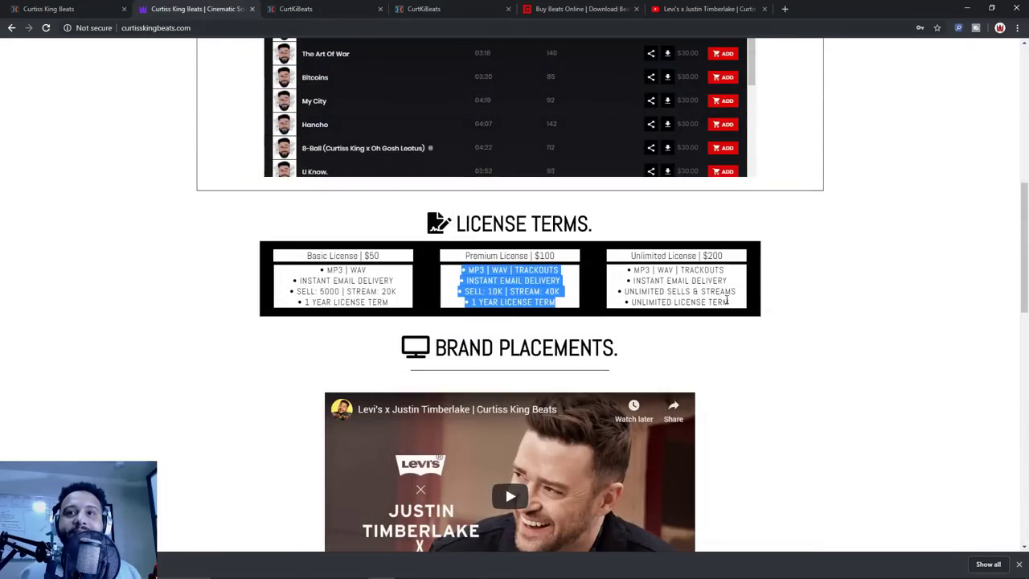
pyautogui.click(727, 300)
pyautogui.moveTo(732, 303); pyautogui.dragTo(628, 270)
pyautogui.hotkey('ctrl', 'c')
pyautogui.click(355, 10)
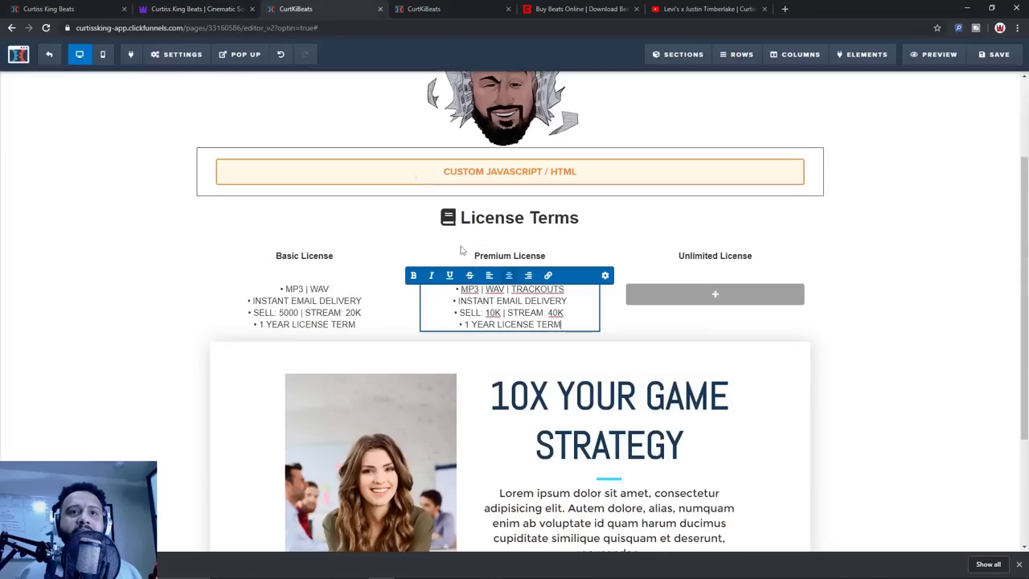
pyautogui.click(720, 298)
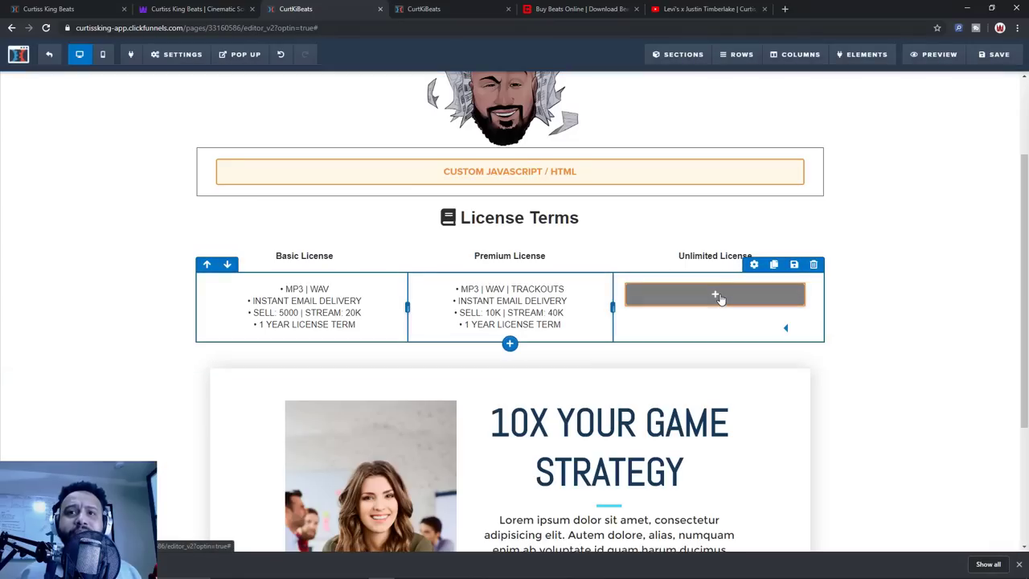
pyautogui.click(717, 296)
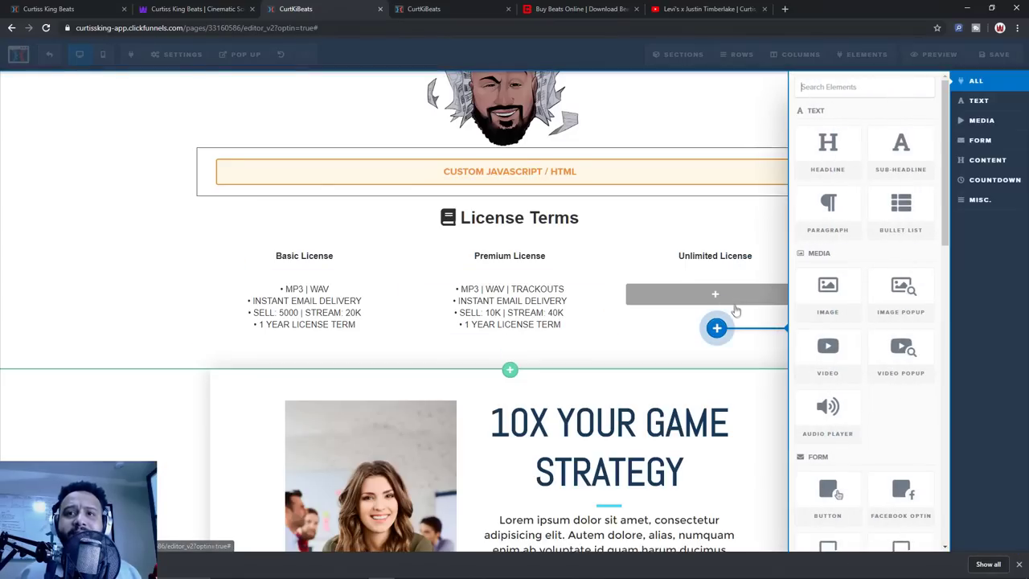
pyautogui.click(844, 210)
pyautogui.click(701, 316)
pyautogui.hotkey('ctrl', 'a')
pyautogui.hotkey('ctrl', 'v')
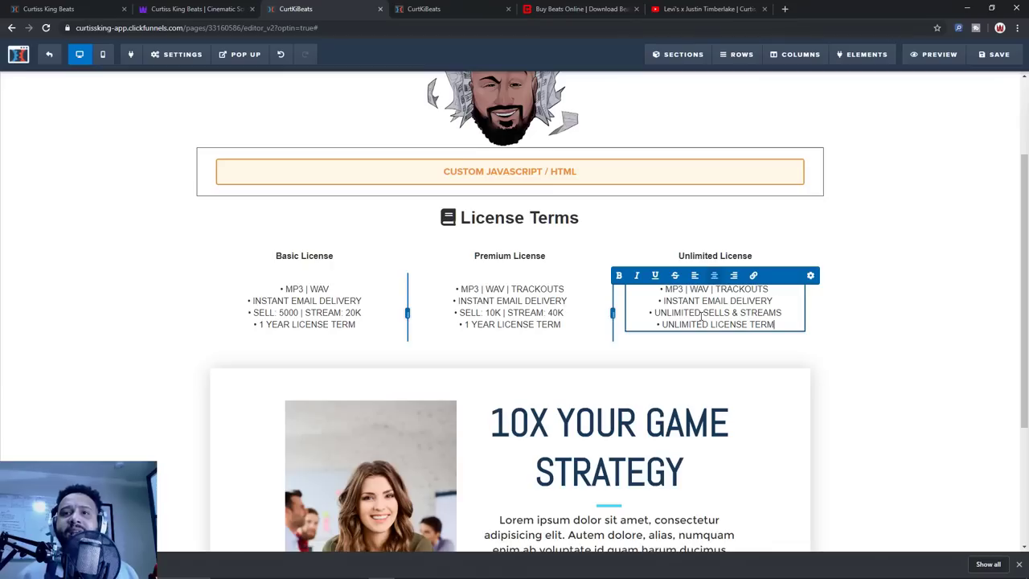
pyautogui.click(900, 209)
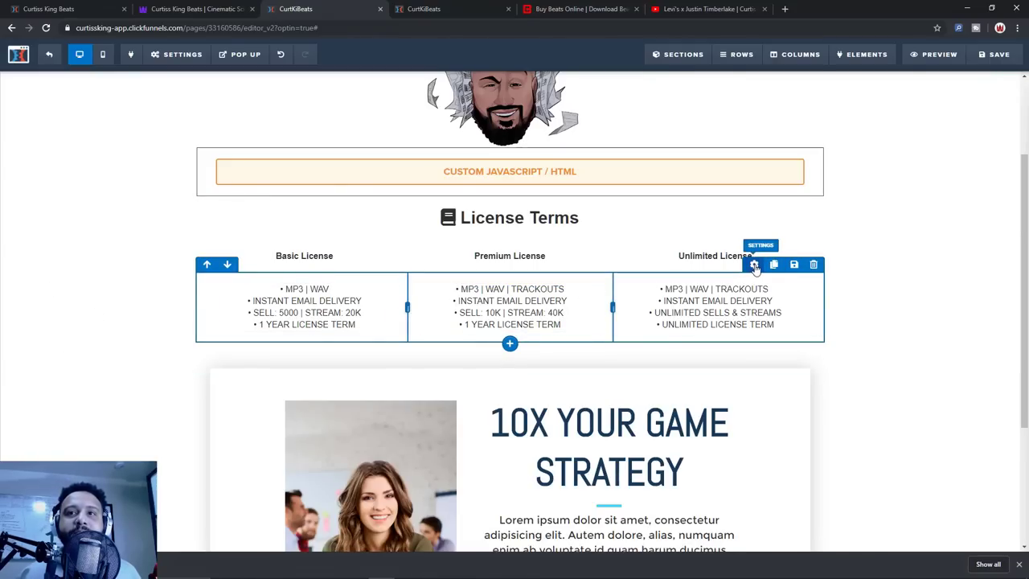
# Reduce the top padding of the lower three-column row holding the license terms to its minimum
pyautogui.click(754, 266)
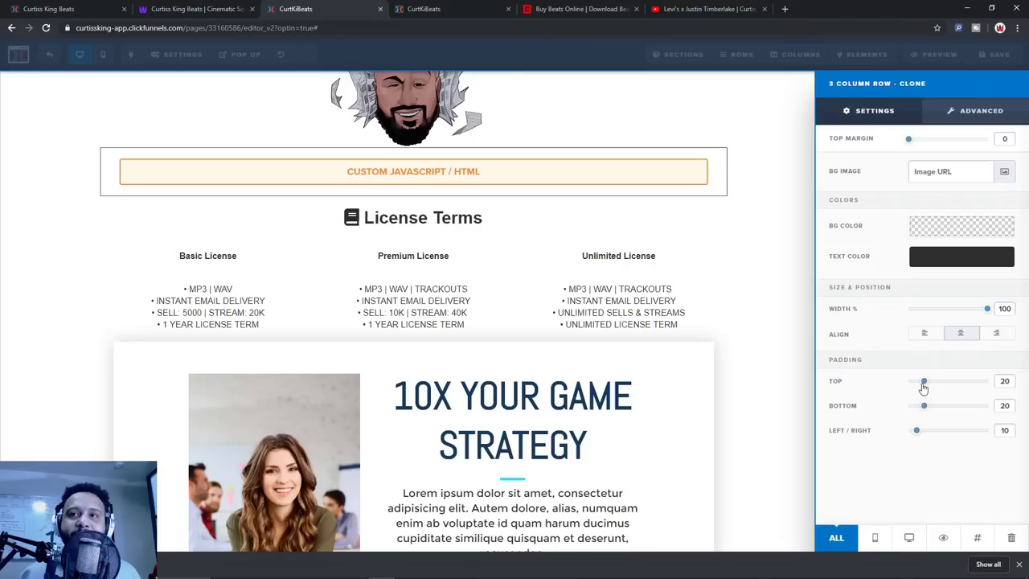
pyautogui.moveTo(924, 387); pyautogui.dragTo(904, 387)
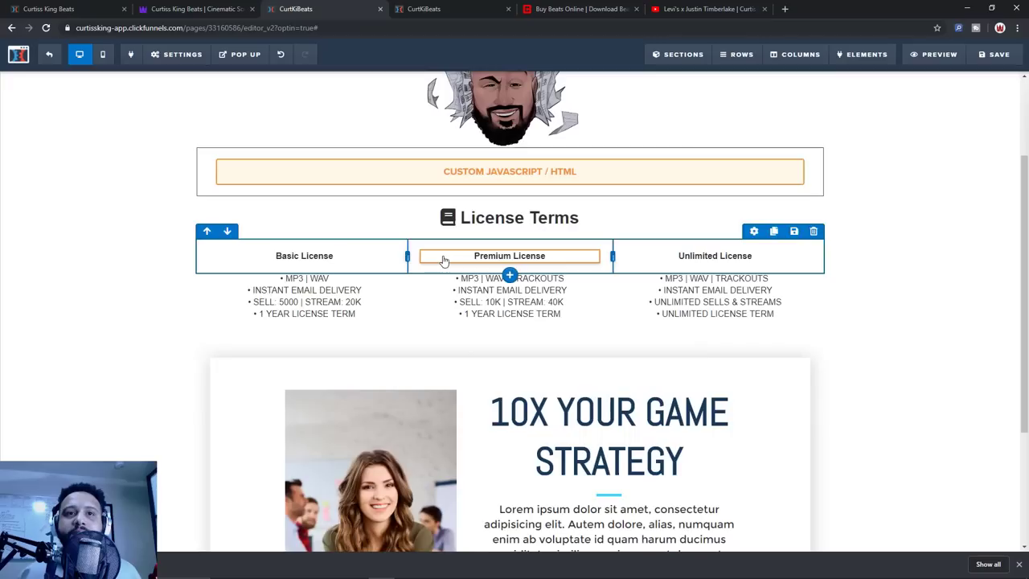
pyautogui.click(432, 273)
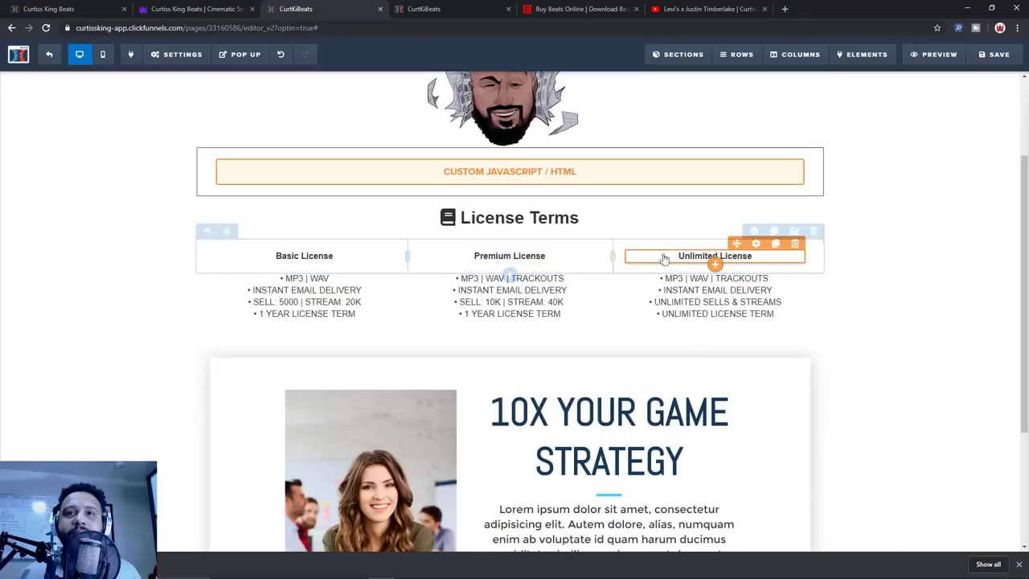
# Set the bottom padding of the license titles row to 10 and compare the layout with the live site's license boxes
pyautogui.click(754, 232)
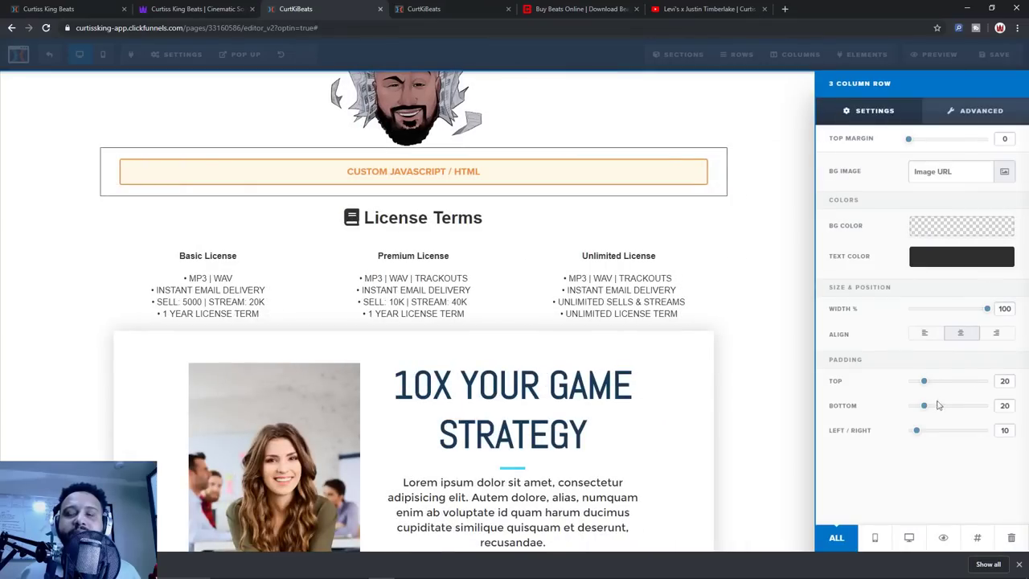
pyautogui.moveTo(924, 408); pyautogui.dragTo(915, 409)
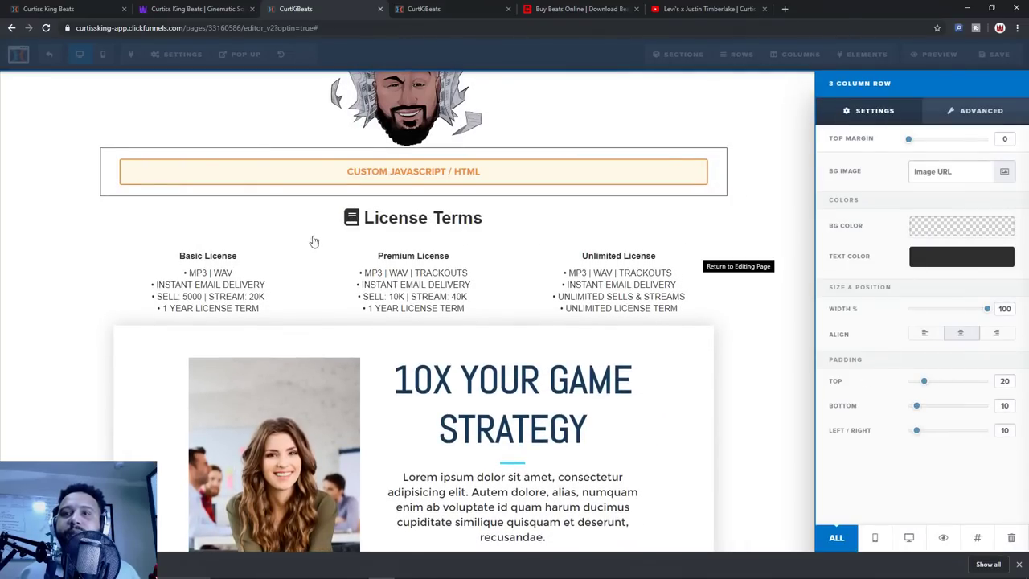
pyautogui.click(191, 6)
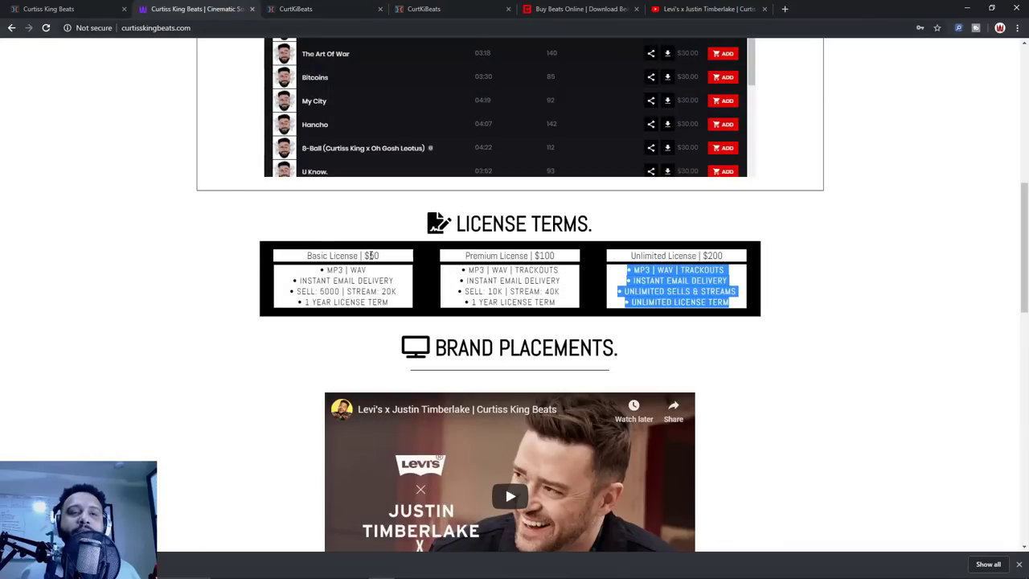
pyautogui.click(902, 277)
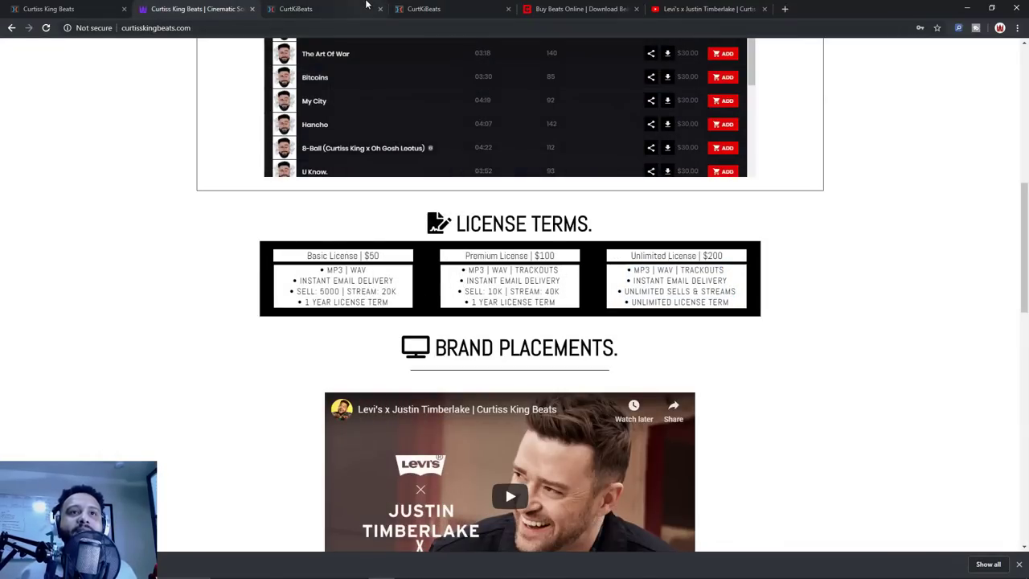
pyautogui.hotkey('ctrl', 'Tab')
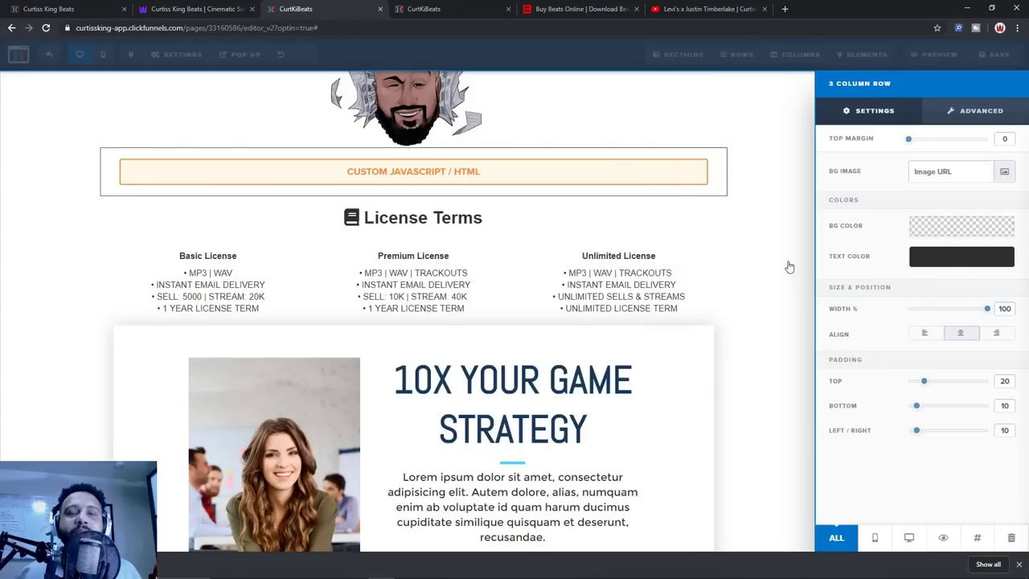
# Set the background color of the row holding the three license titles to solid black
pyautogui.click(217, 265)
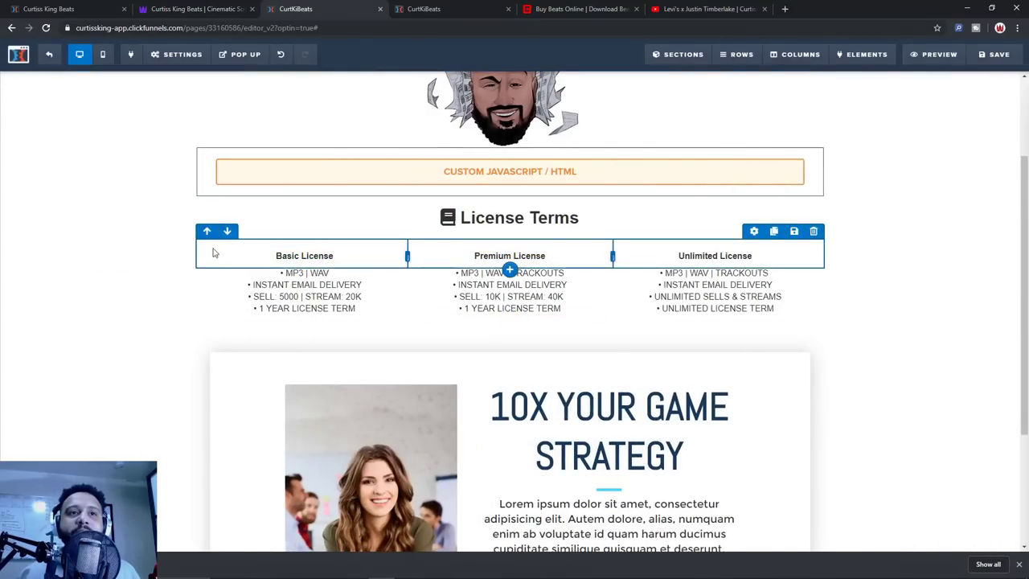
pyautogui.click(754, 232)
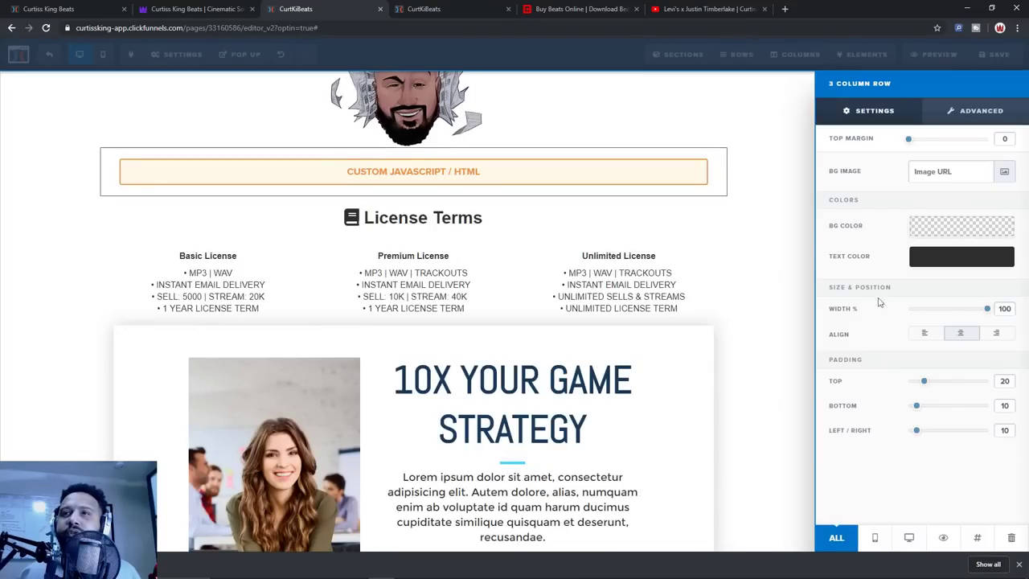
pyautogui.click(957, 229)
pyautogui.moveTo(964, 276); pyautogui.dragTo(1010, 256)
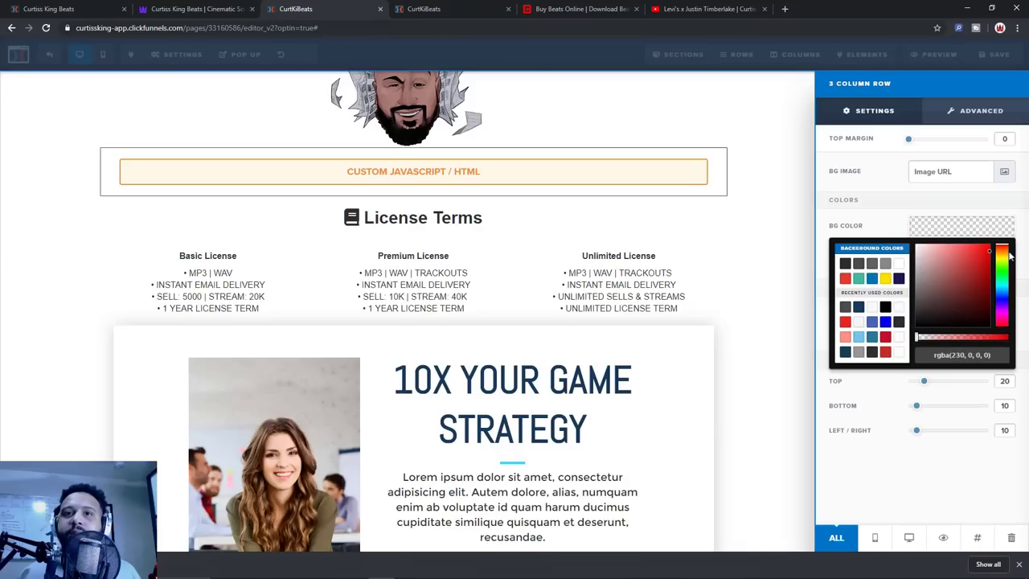
pyautogui.moveTo(982, 342); pyautogui.dragTo(1026, 343)
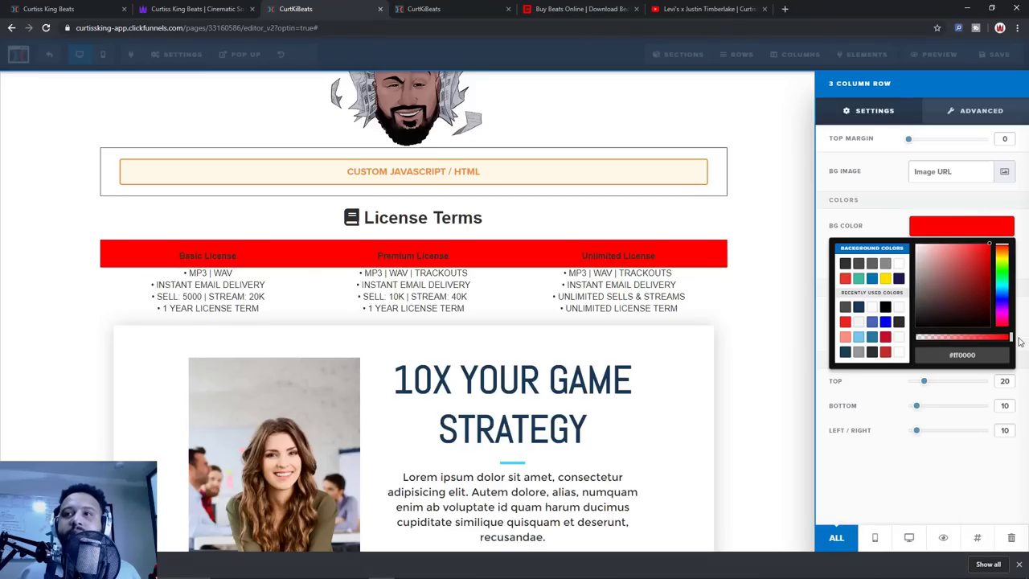
pyautogui.moveTo(1001, 296); pyautogui.dragTo(1004, 306)
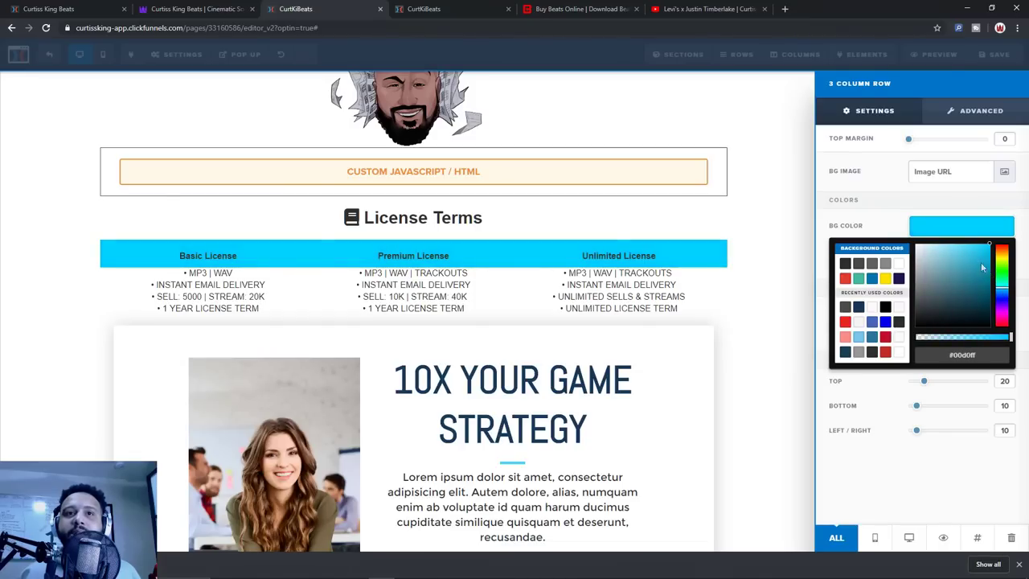
pyautogui.moveTo(974, 258)
pyautogui.mouseDown()
pyautogui.moveTo(957, 275)
pyautogui.moveTo(905, 397)
pyautogui.moveTo(909, 333)
pyautogui.moveTo(919, 346)
pyautogui.mouseUp()
pyautogui.click(869, 224)
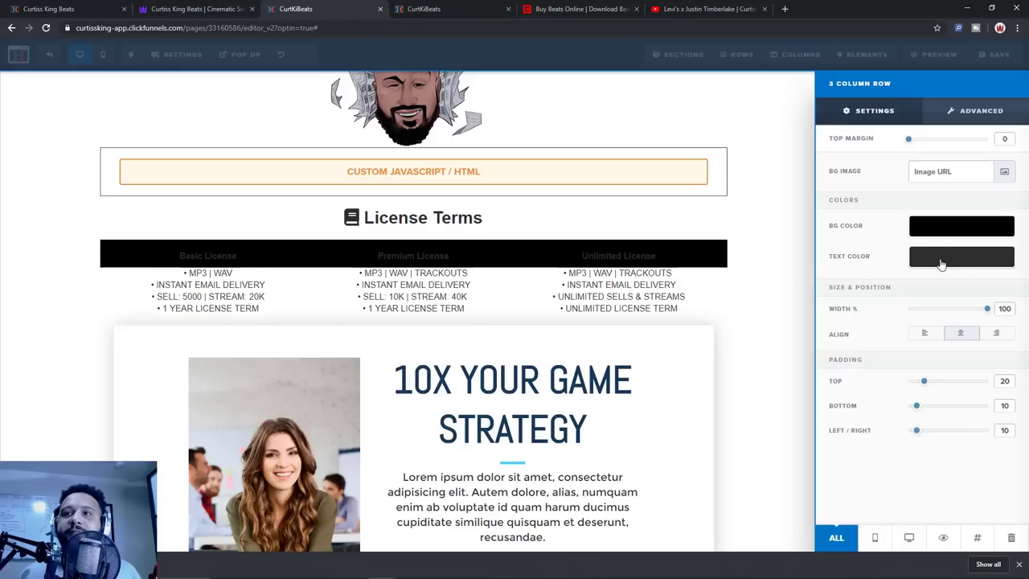
# Set the text color of the license titles row to white (#ffffff)
pyautogui.click(941, 263)
pyautogui.moveTo(926, 291); pyautogui.dragTo(914, 274)
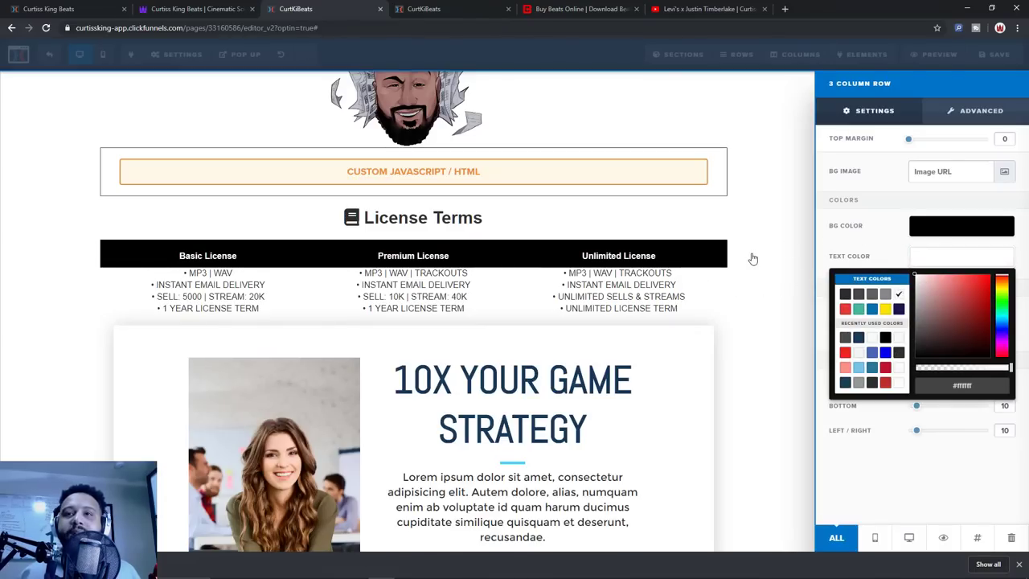
pyautogui.click(874, 215)
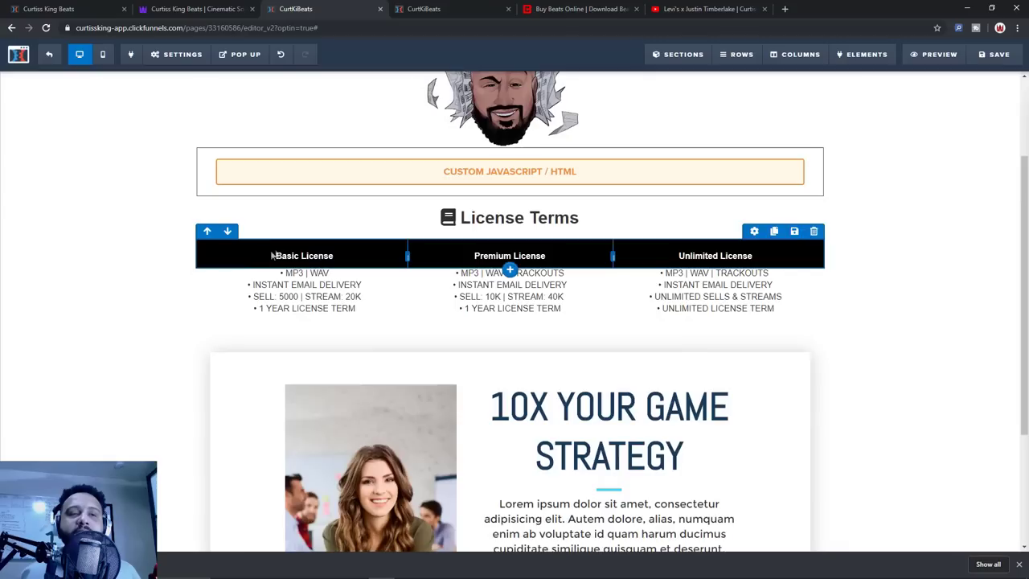
pyautogui.click(779, 263)
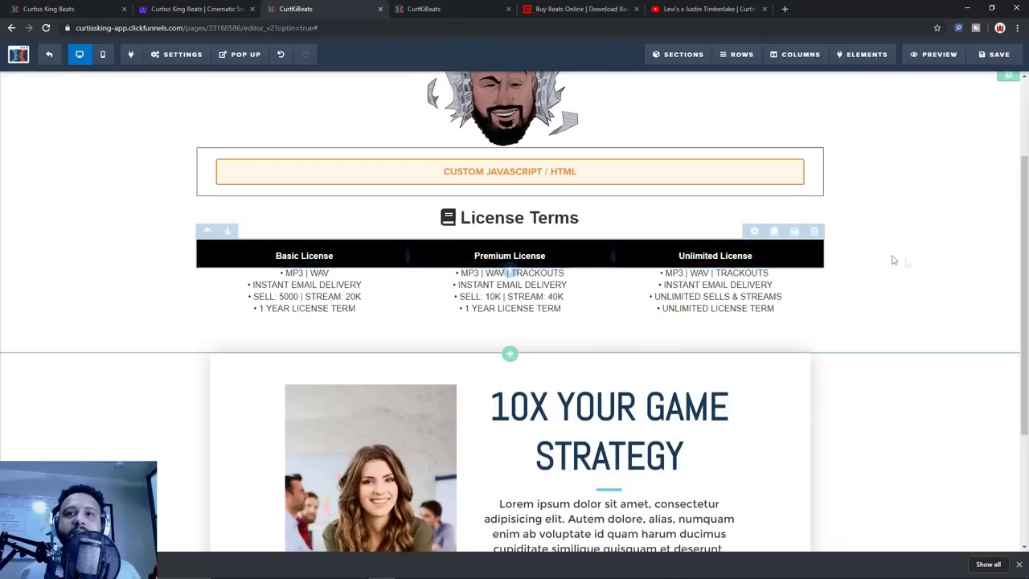
pyautogui.click(754, 232)
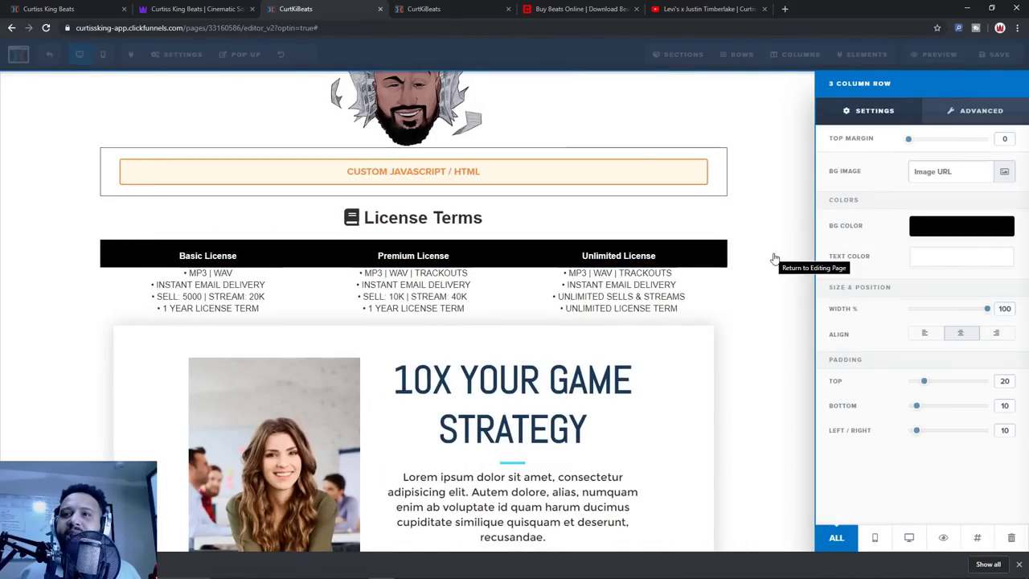
pyautogui.click(786, 267)
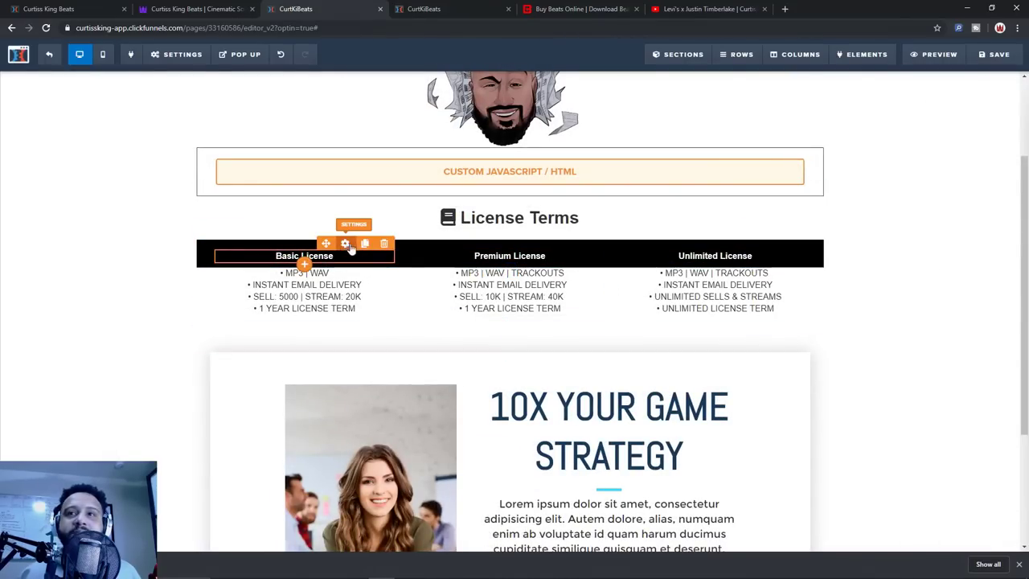
# Increase the font size of the Basic License title to 20
pyautogui.click(345, 244)
pyautogui.moveTo(915, 193); pyautogui.dragTo(921, 193)
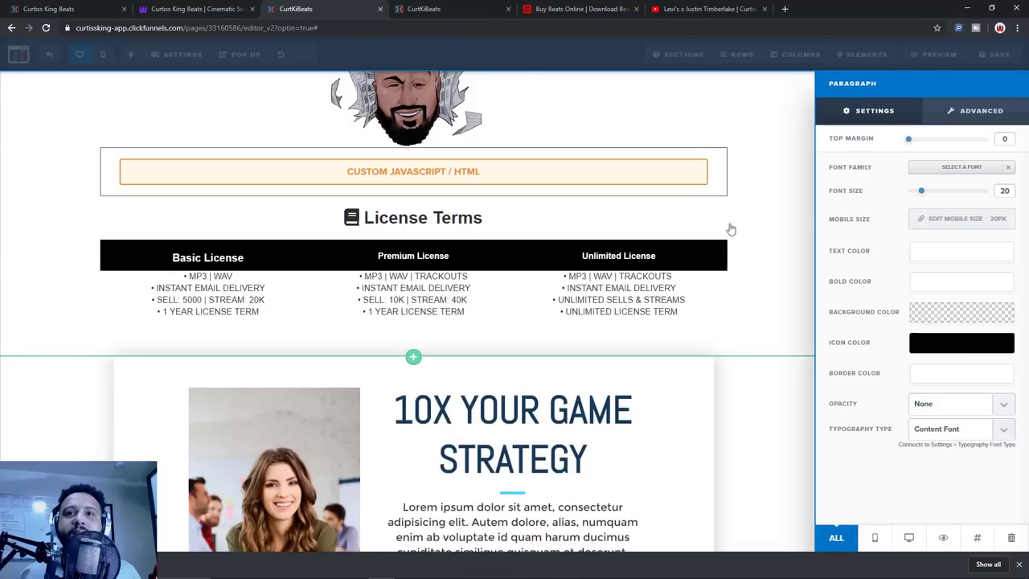
pyautogui.click(799, 223)
pyautogui.scroll(2, 938, 281)
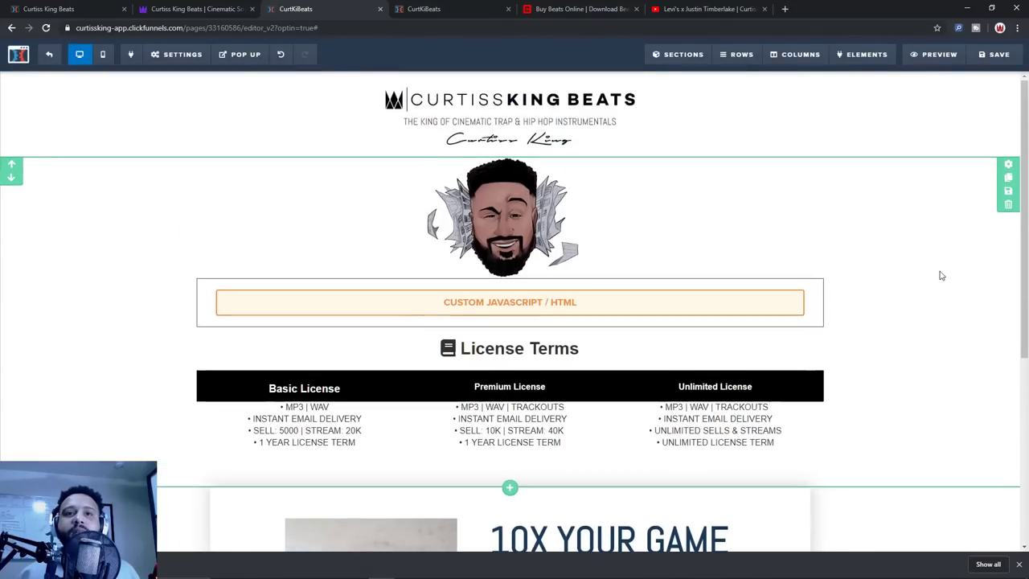
# Set the top margin of the three-column row holding the license terms to 10
pyautogui.scroll(-2, 942, 275)
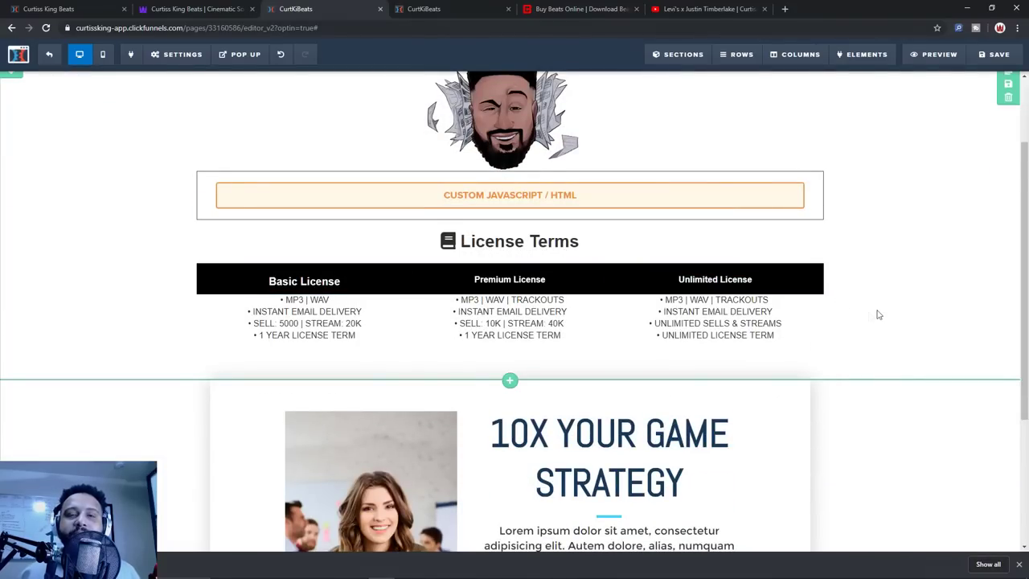
pyautogui.scroll(-1, 875, 315)
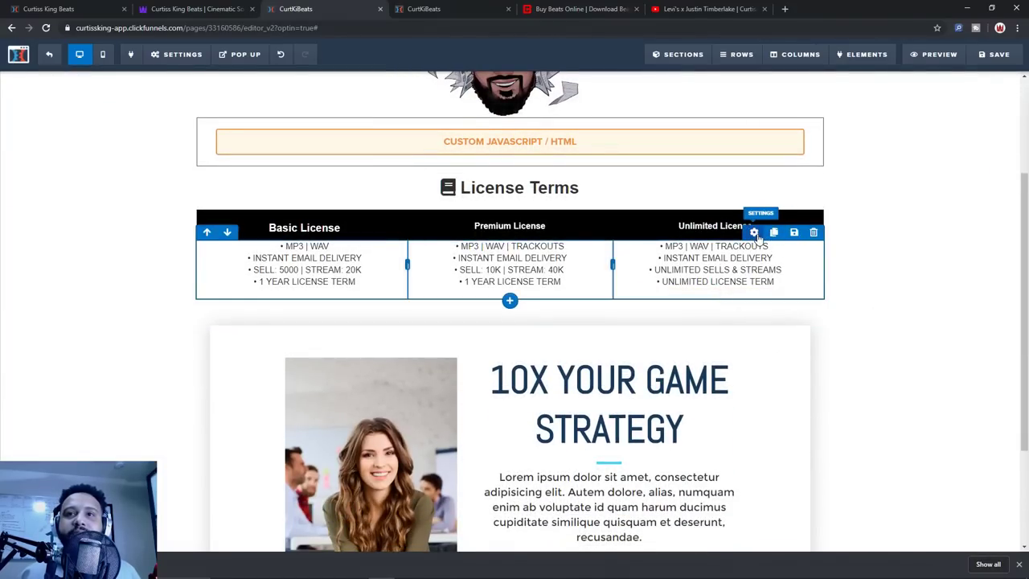
pyautogui.click(754, 233)
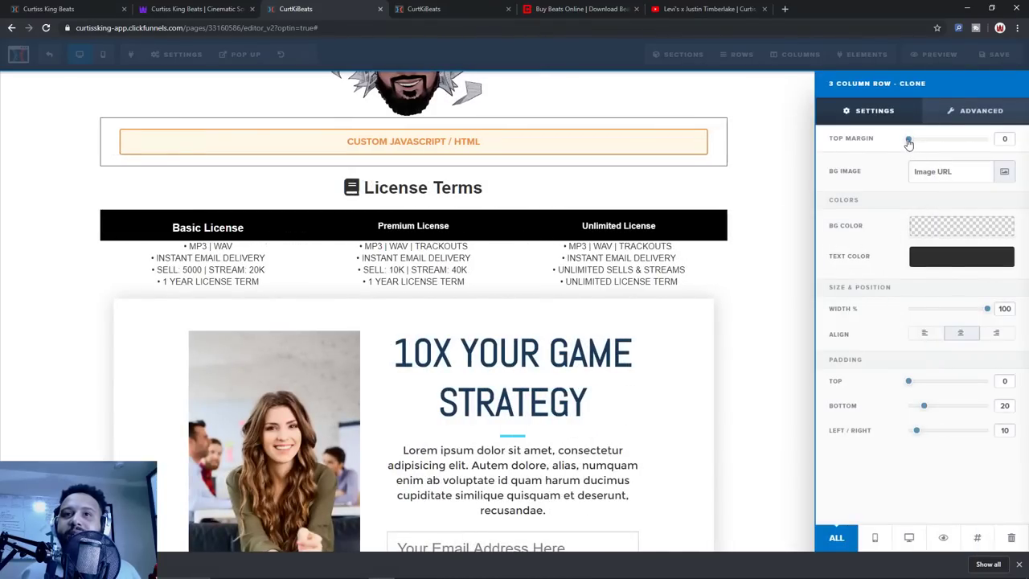
pyautogui.moveTo(909, 140); pyautogui.dragTo(915, 139)
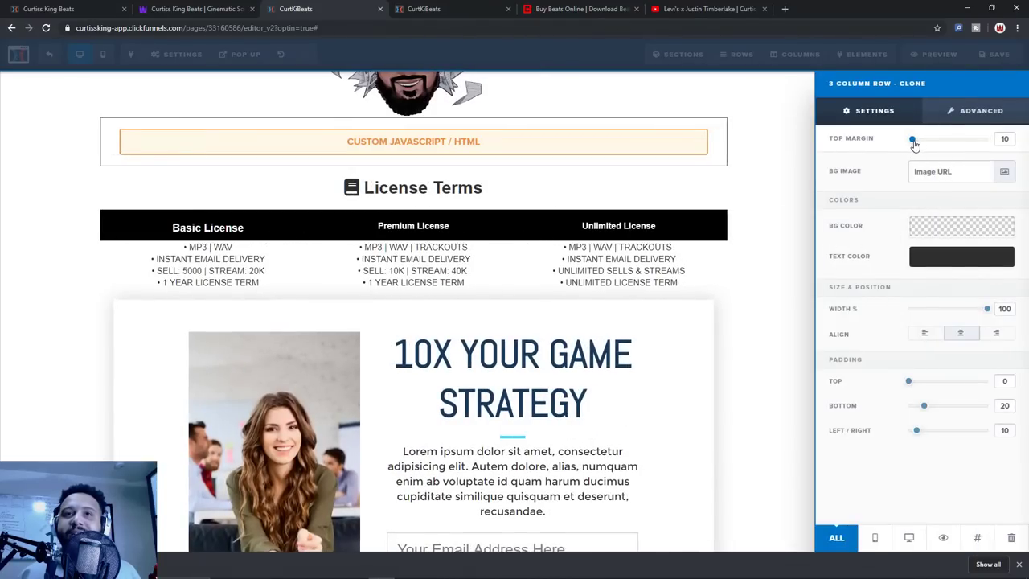
pyautogui.click(800, 223)
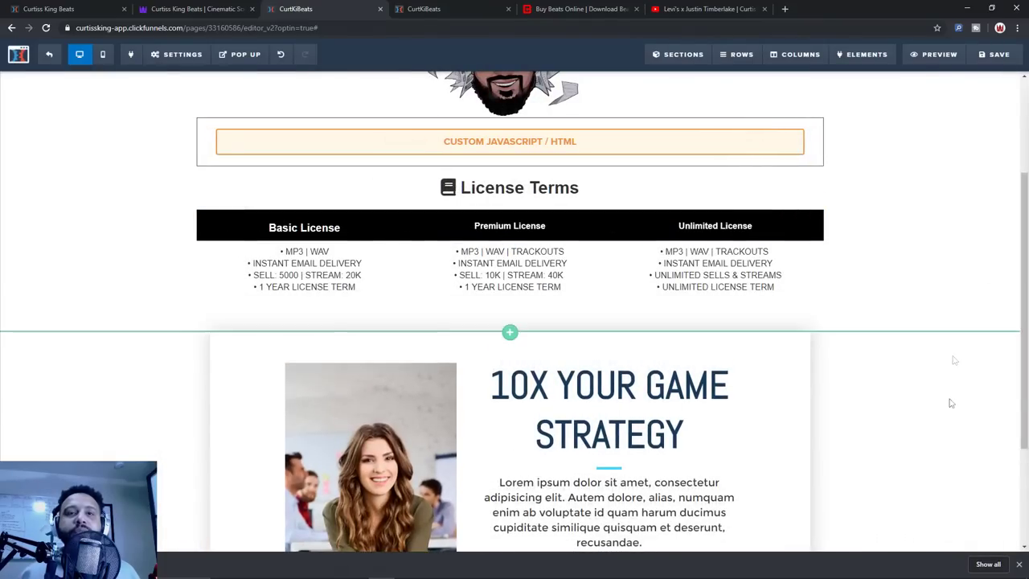
# Check the live site's license section for reference and change the License Terms headline font to Abel
pyautogui.click(175, 6)
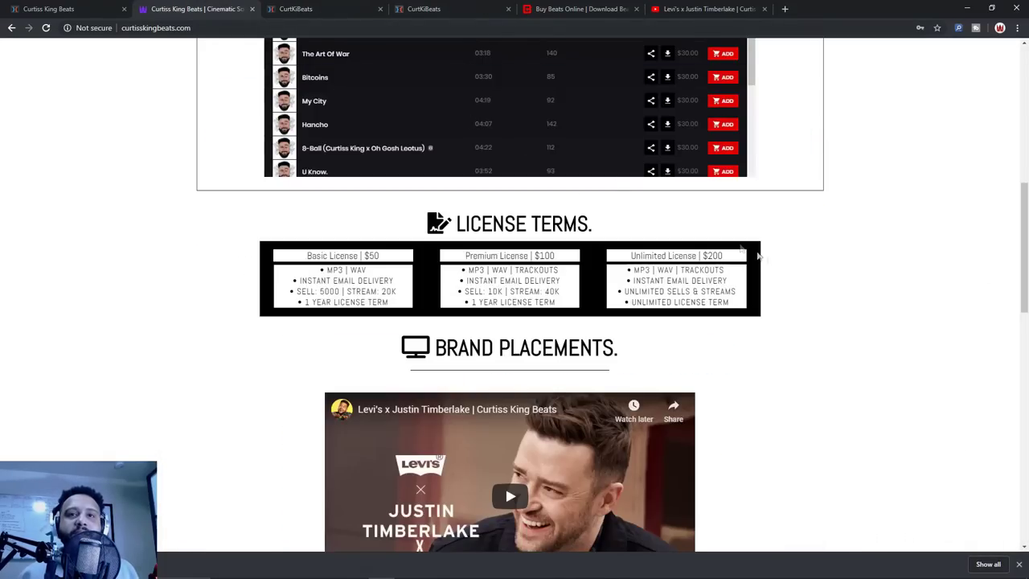
pyautogui.click(296, 9)
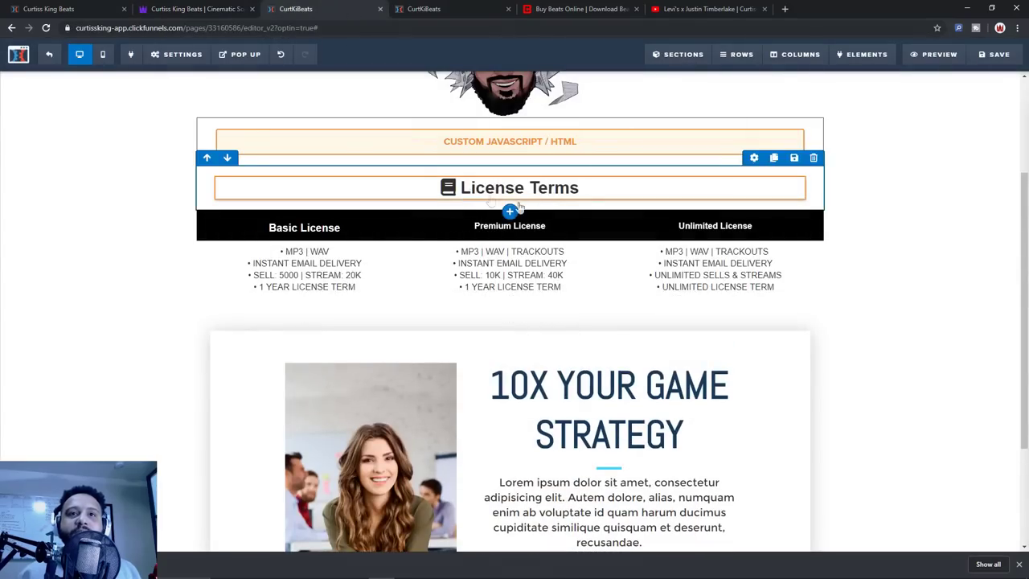
pyautogui.scroll(2, 527, 188)
pyautogui.doubleClick(563, 349)
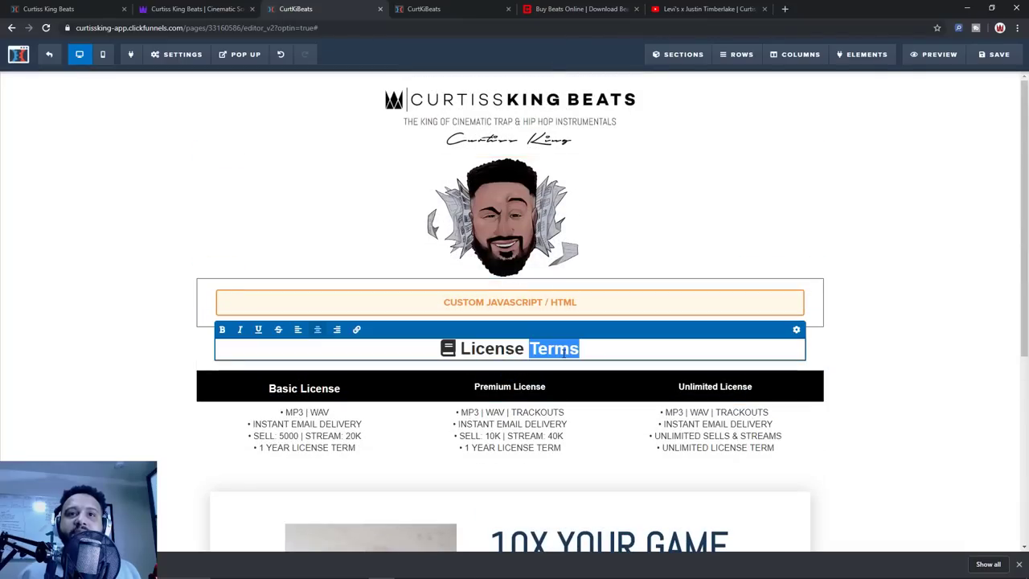
pyautogui.click(796, 329)
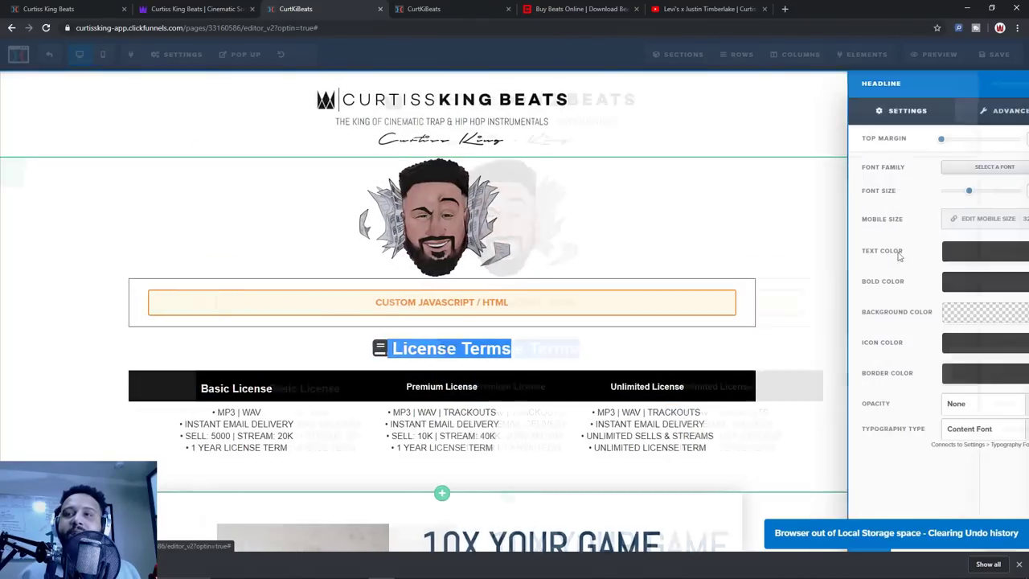
pyautogui.click(959, 168)
pyautogui.click(928, 148)
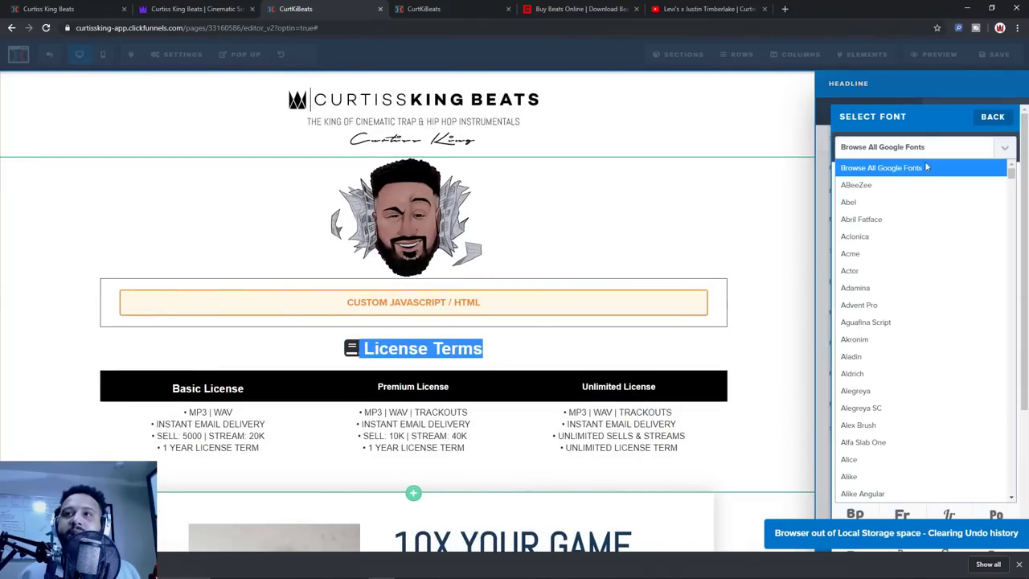
pyautogui.click(922, 203)
pyautogui.click(689, 257)
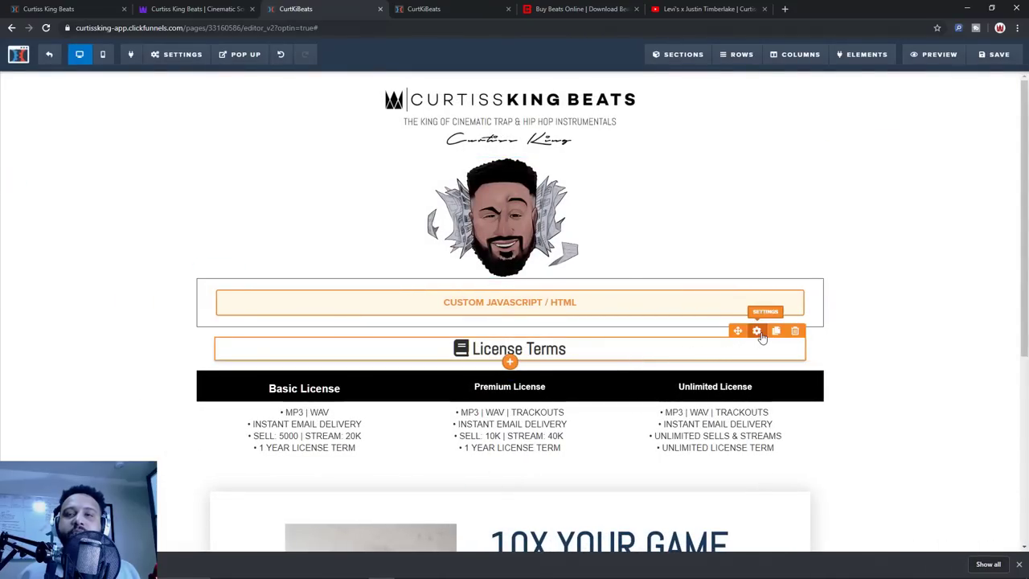
# Increase the font size of the License Terms headline to 38
pyautogui.click(754, 319)
pyautogui.moveTo(936, 197); pyautogui.dragTo(945, 198)
pyautogui.click(776, 202)
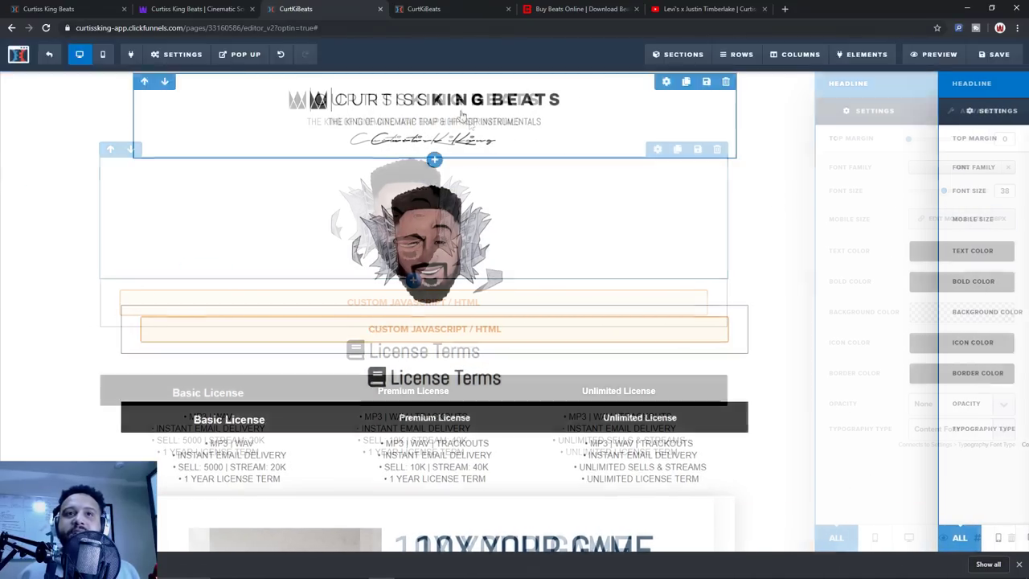
pyautogui.scroll(-3, 952, 265)
pyautogui.scroll(1, 951, 263)
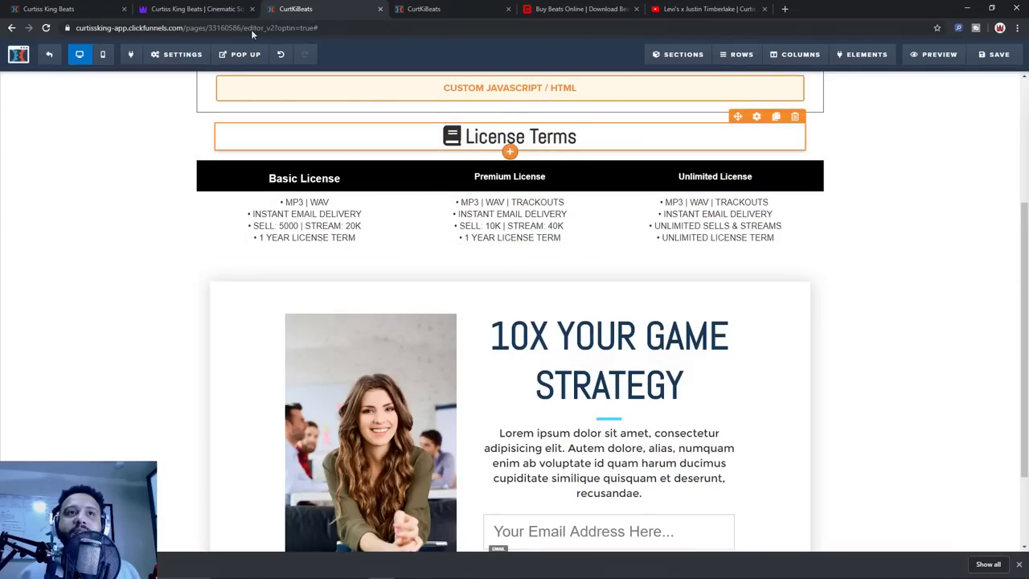
# Check the live site's next section, clone the License Terms headline row and move the copy below the license terms row
pyautogui.click(193, 9)
pyautogui.scroll(-1, 509, 241)
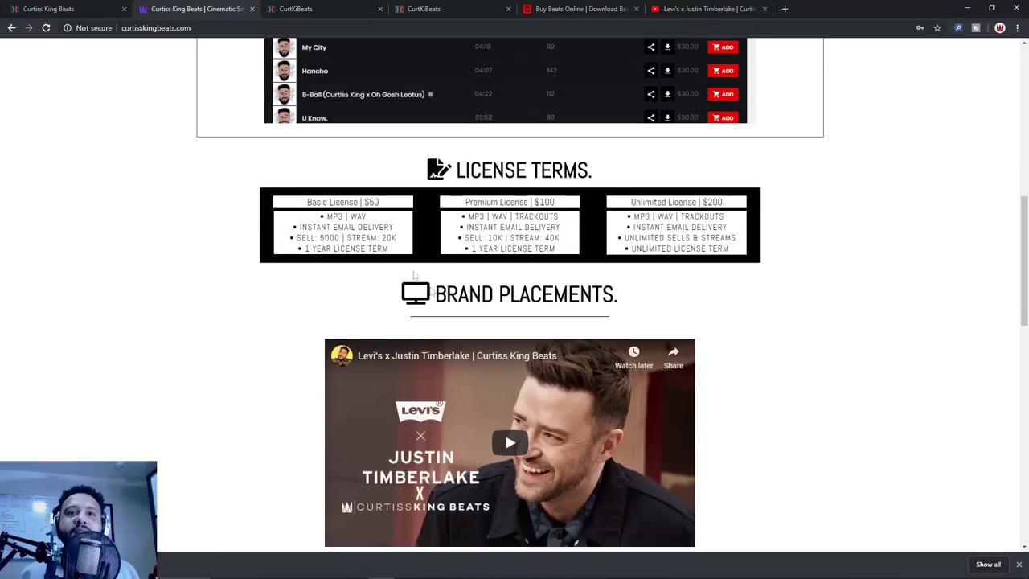
pyautogui.click(295, 11)
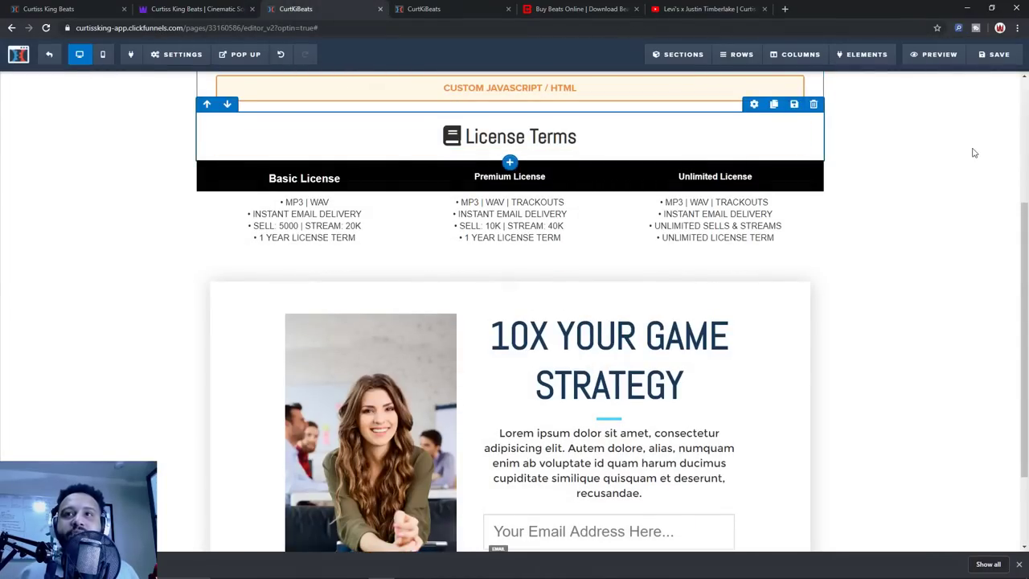
pyautogui.scroll(1, 959, 153)
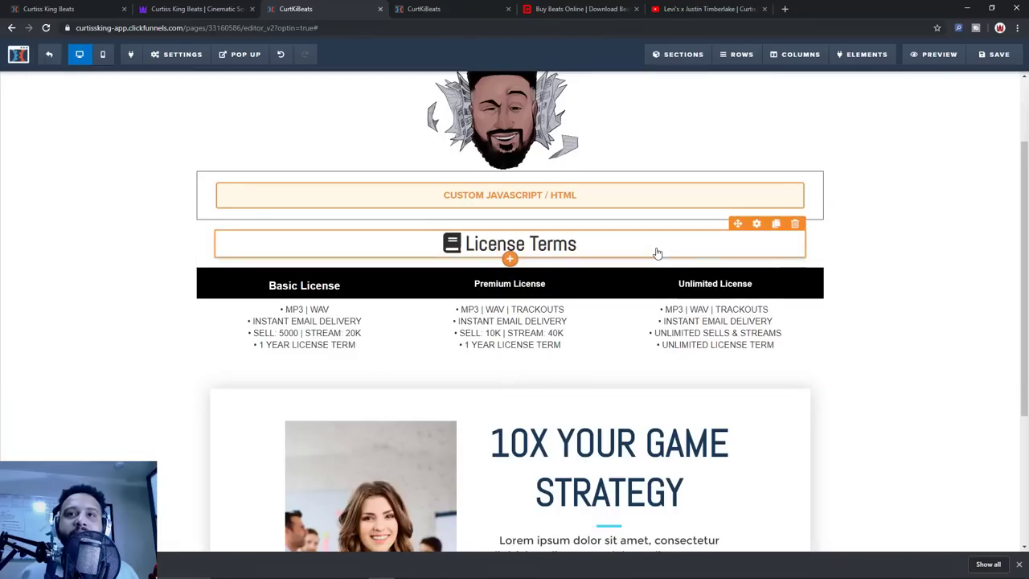
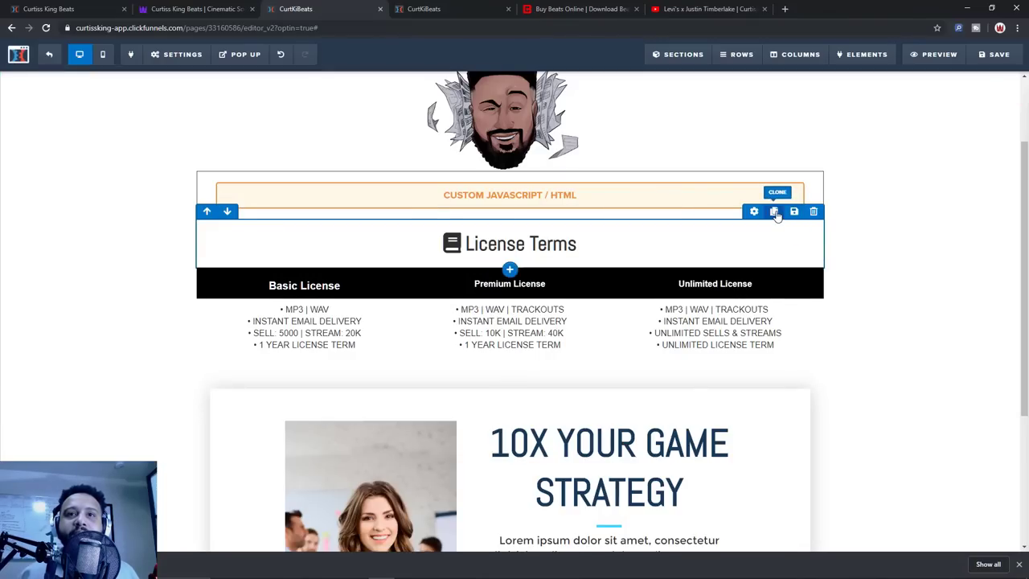
pyautogui.click(774, 212)
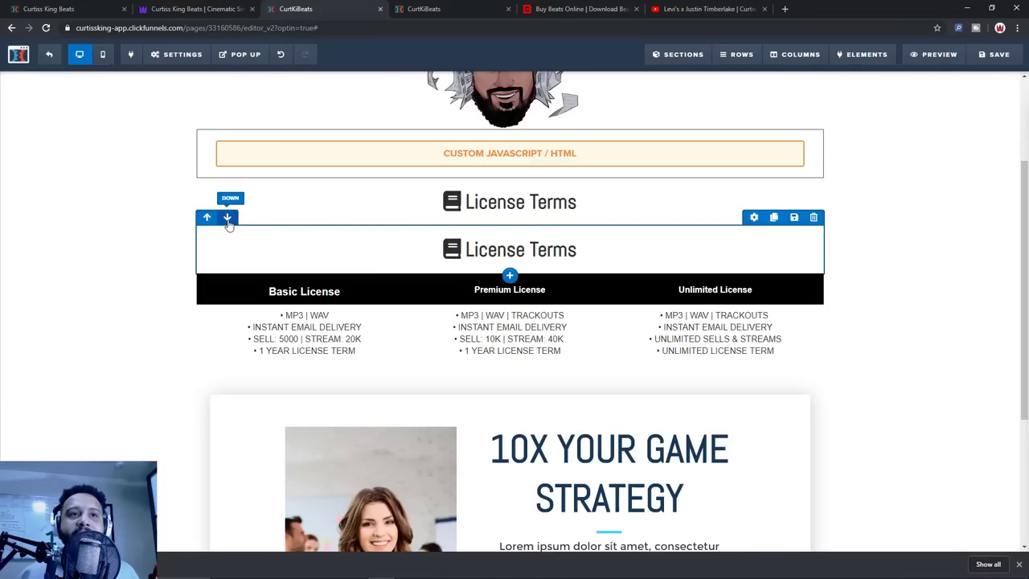
pyautogui.click(227, 217)
pyautogui.scroll(1, 229, 189)
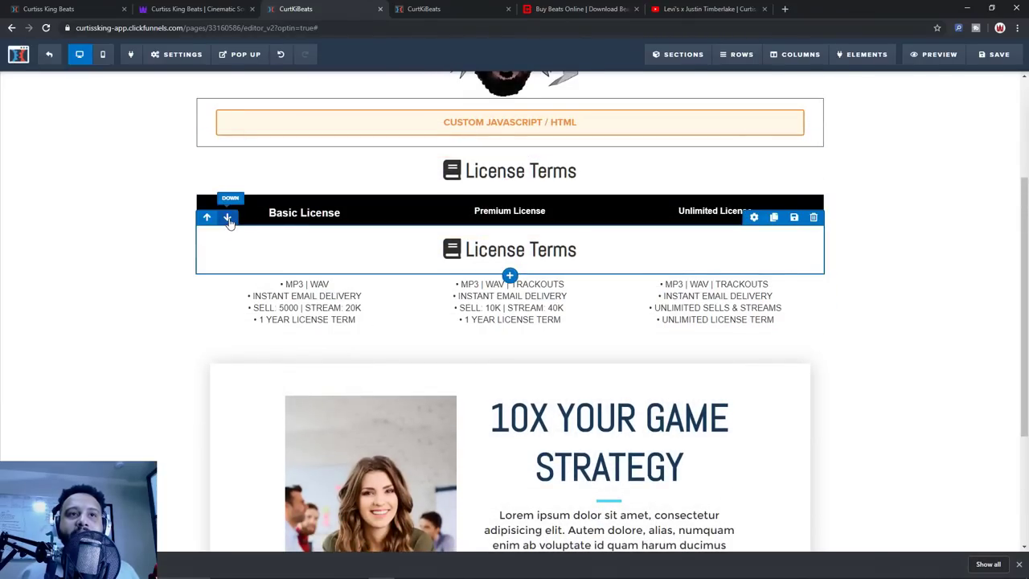
pyautogui.click(228, 218)
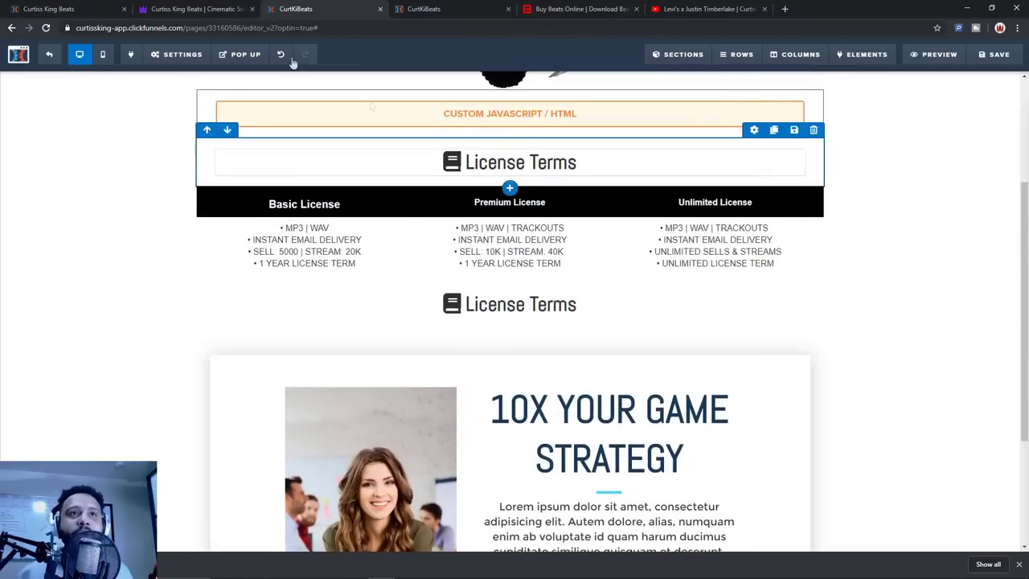
# Replace the cloned headline's text below the license terms with "Placements"
pyautogui.click(467, 303)
pyautogui.moveTo(466, 304); pyautogui.dragTo(572, 306)
pyautogui.write('Placements')
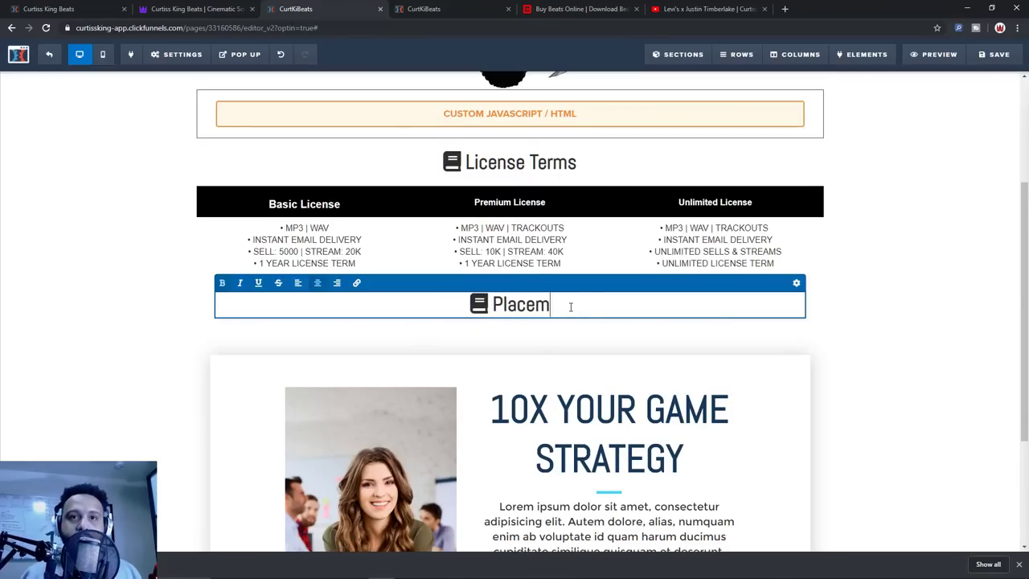
pyautogui.click(916, 289)
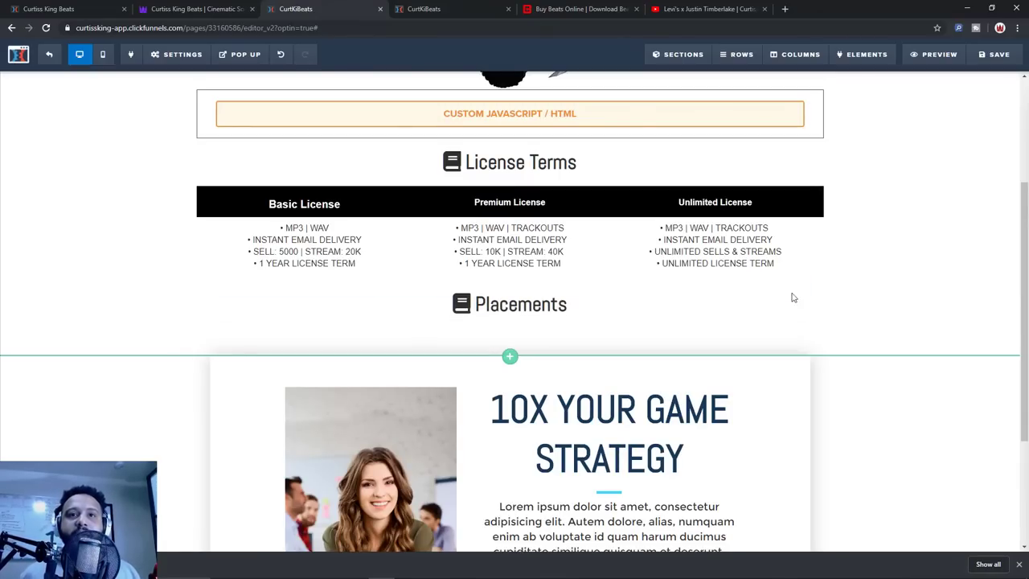
# Replace the book icon on the Placements headline with the TV icon
pyautogui.click(467, 309)
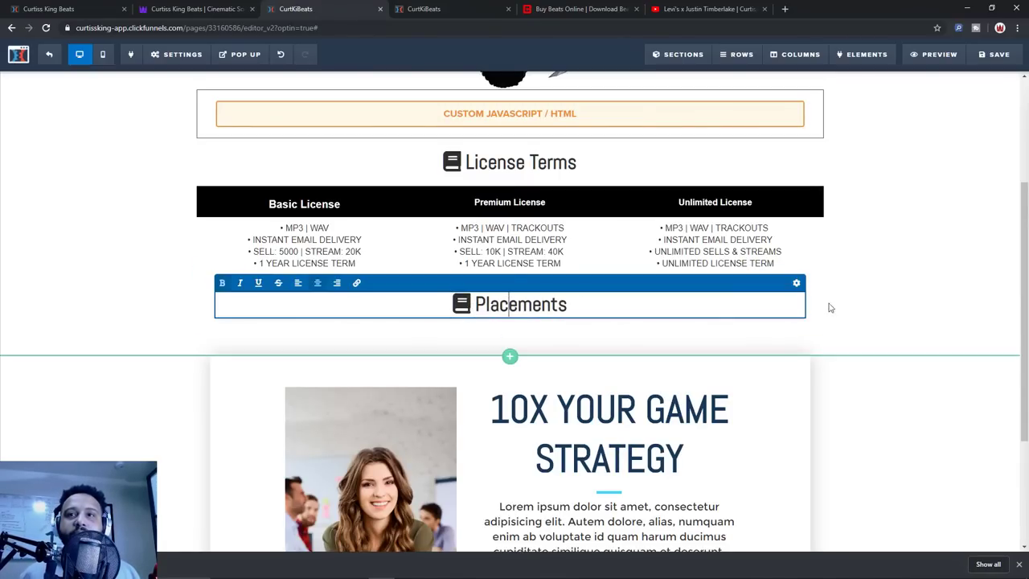
pyautogui.click(796, 283)
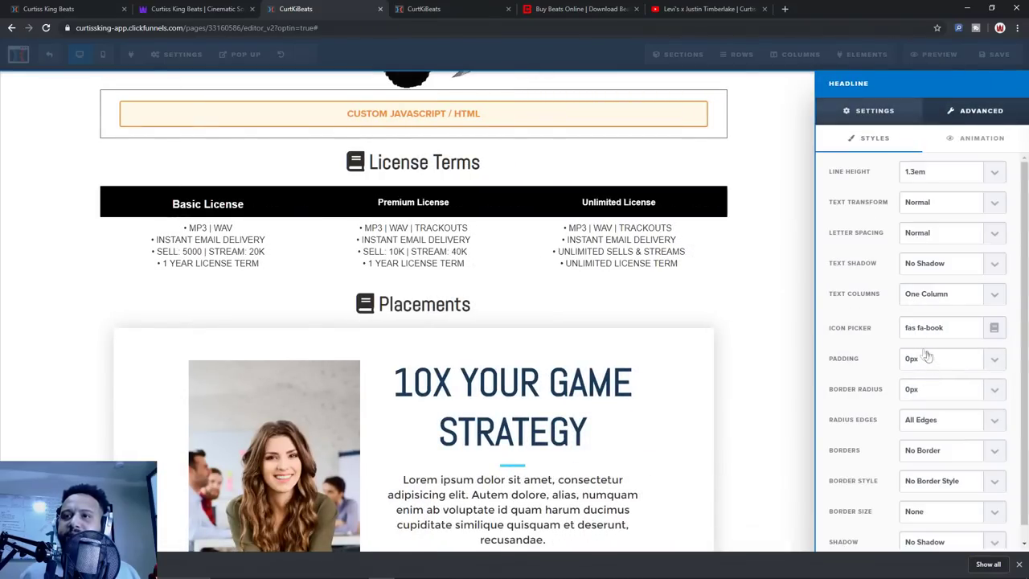
pyautogui.click(969, 328)
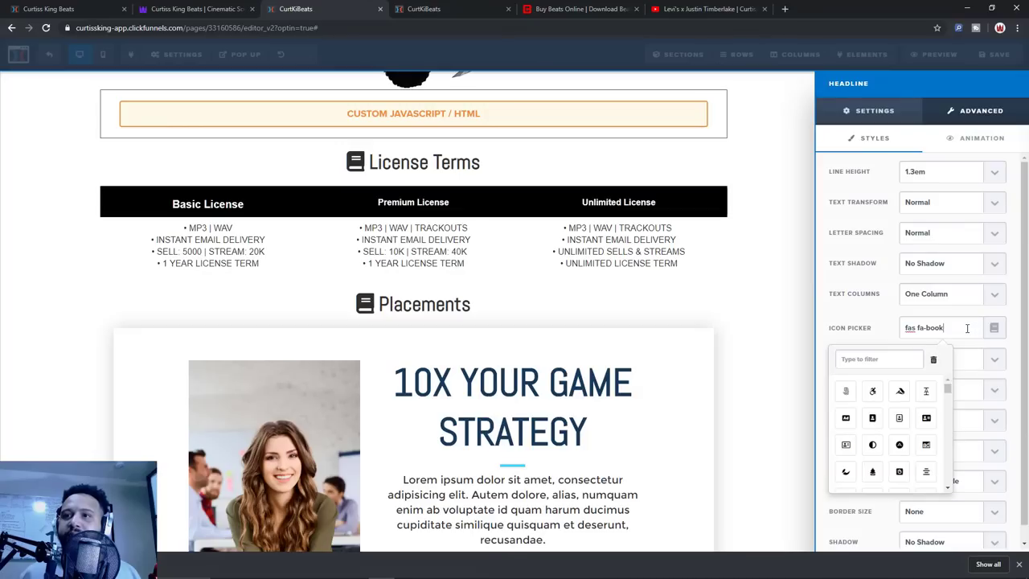
pyautogui.write('tv')
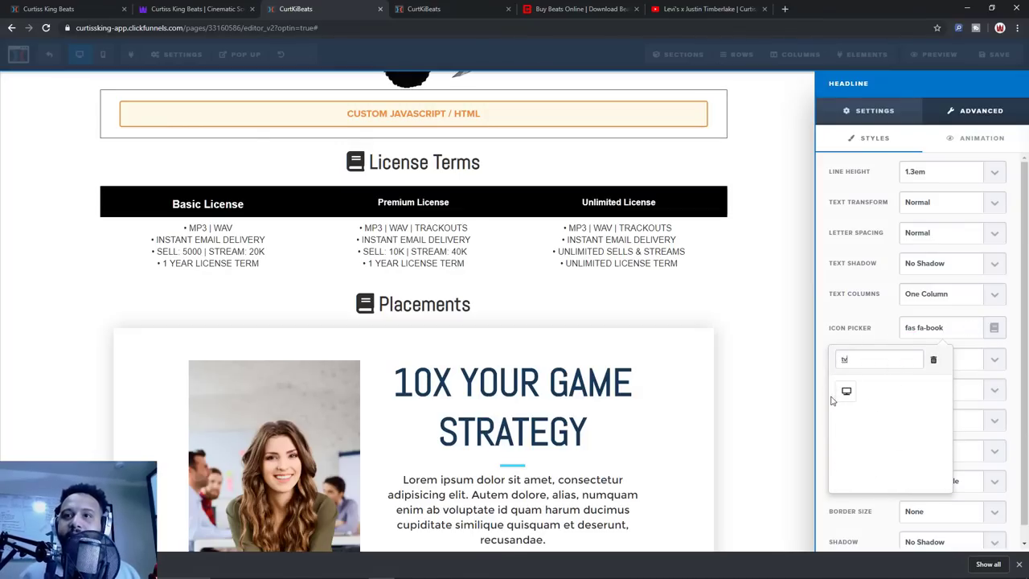
pyautogui.click(850, 392)
pyautogui.click(658, 309)
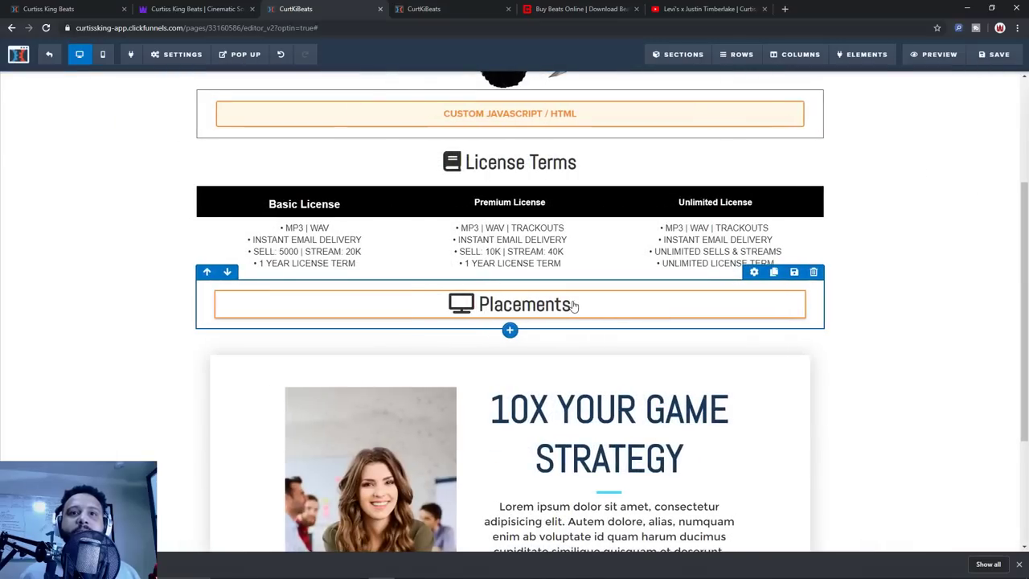
# Add a one-column row directly below the Placements headline row
pyautogui.scroll(-1, 518, 309)
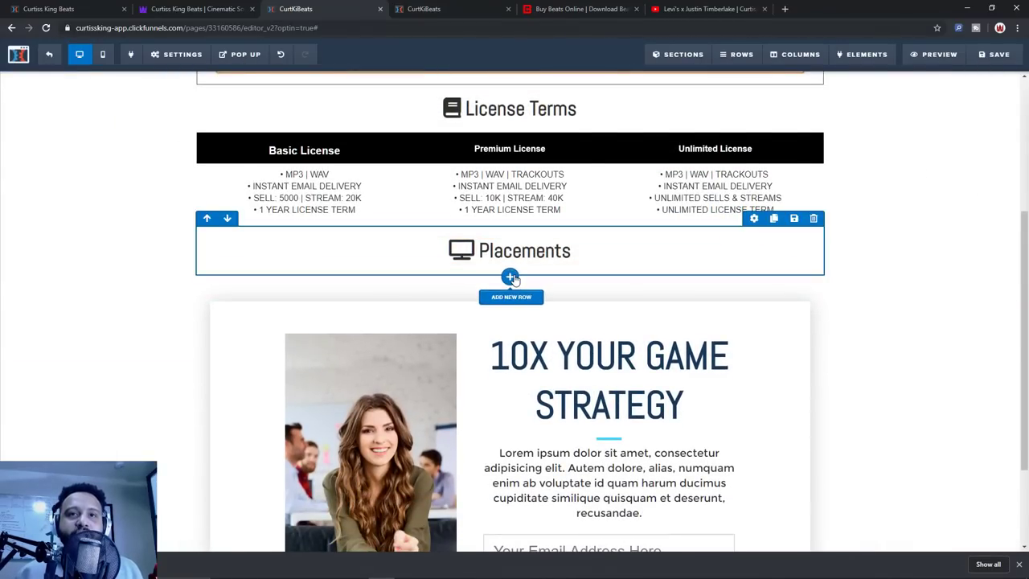
pyautogui.click(510, 277)
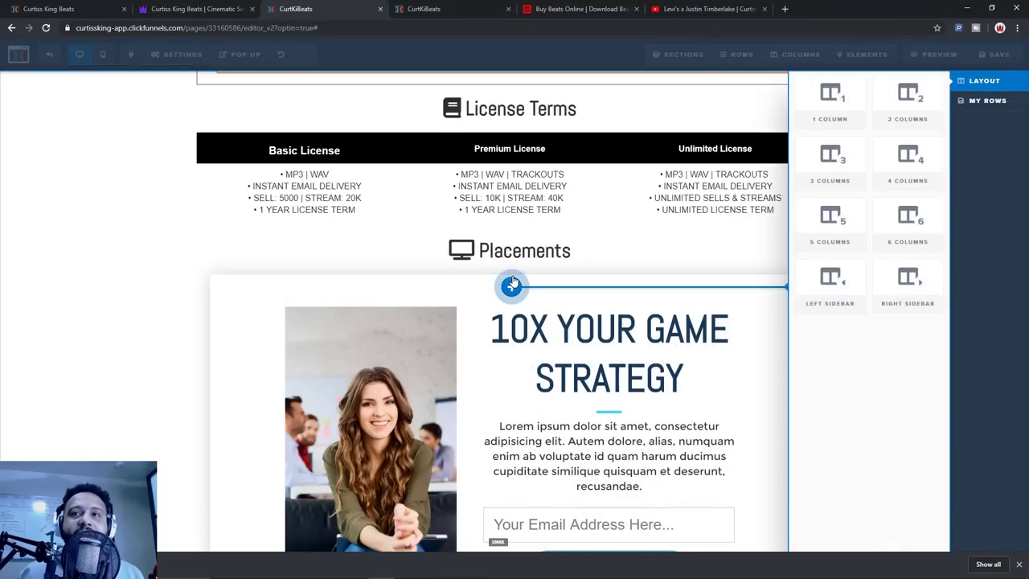
pyautogui.click(826, 119)
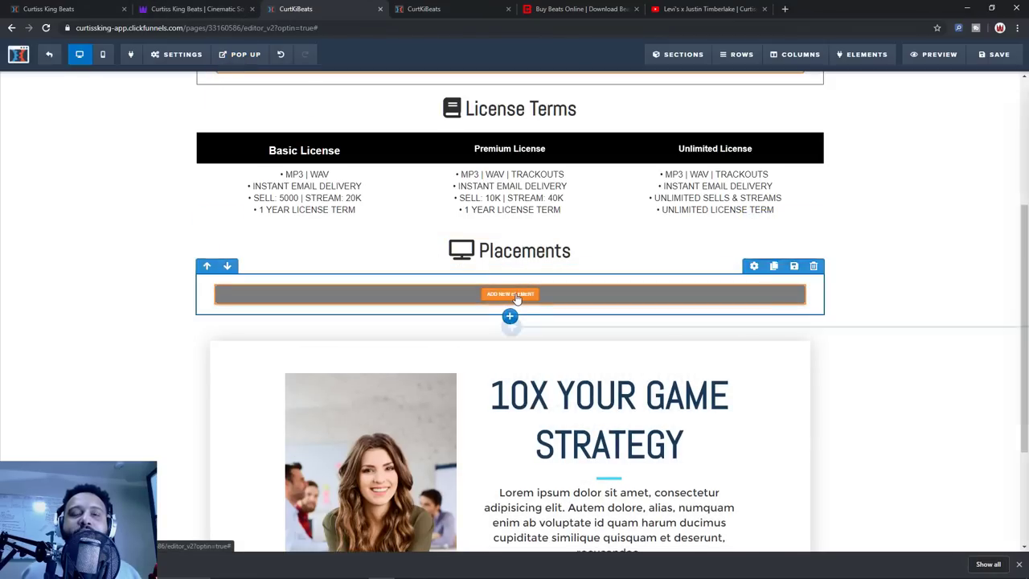
# Add a video element below the Placements heading and copy the address of the Levi's x Justin Timberlake video from YouTube
pyautogui.click(509, 294)
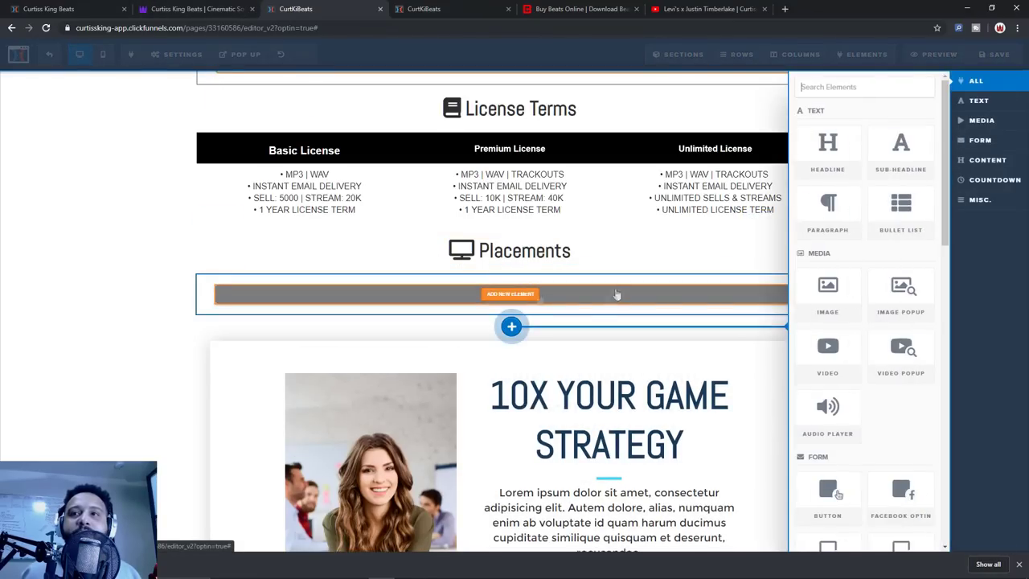
pyautogui.click(836, 364)
pyautogui.click(672, 9)
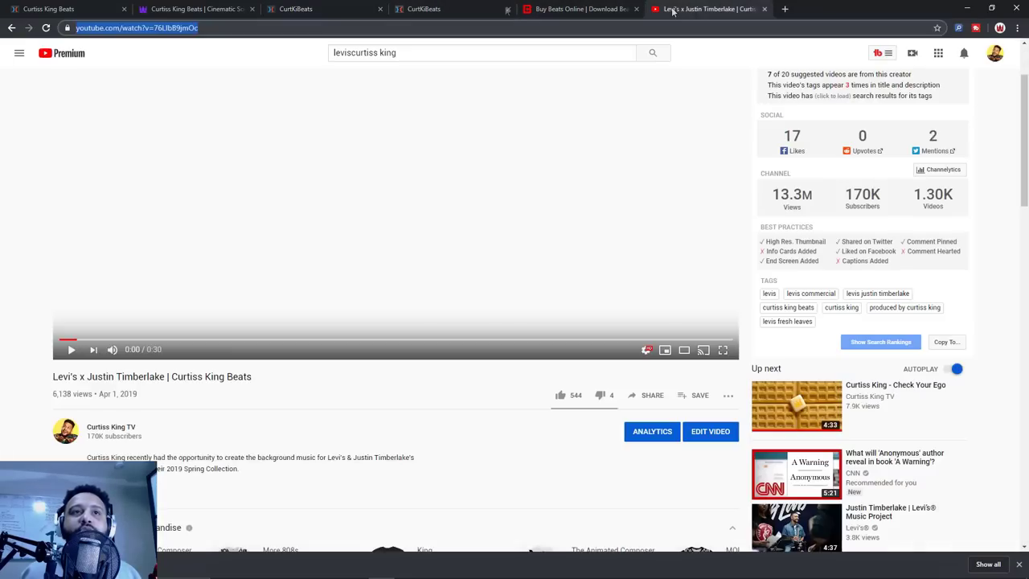
pyautogui.rightClick(165, 30)
pyautogui.click(214, 92)
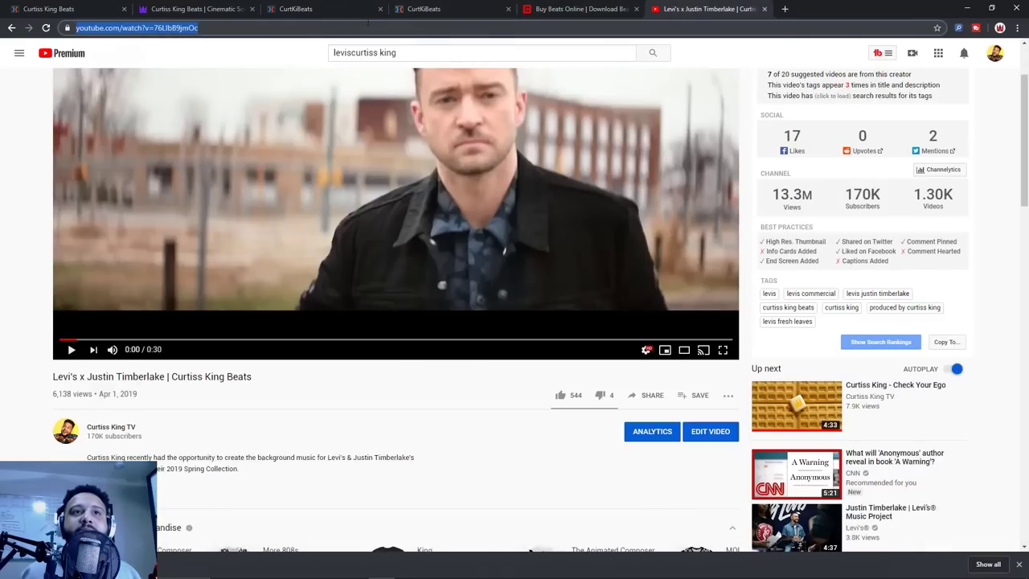
pyautogui.scroll(2, 470, 153)
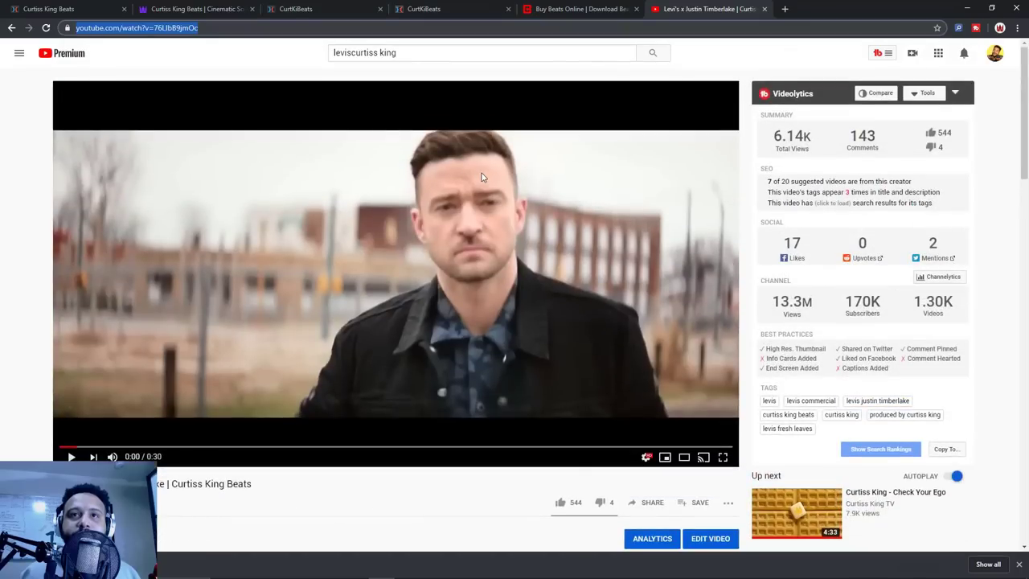
# In the page editor, set the Placements video's type to YouTube and paste the copied address into both YouTube URL fields
pyautogui.click(276, 6)
pyautogui.scroll(-2, 414, 281)
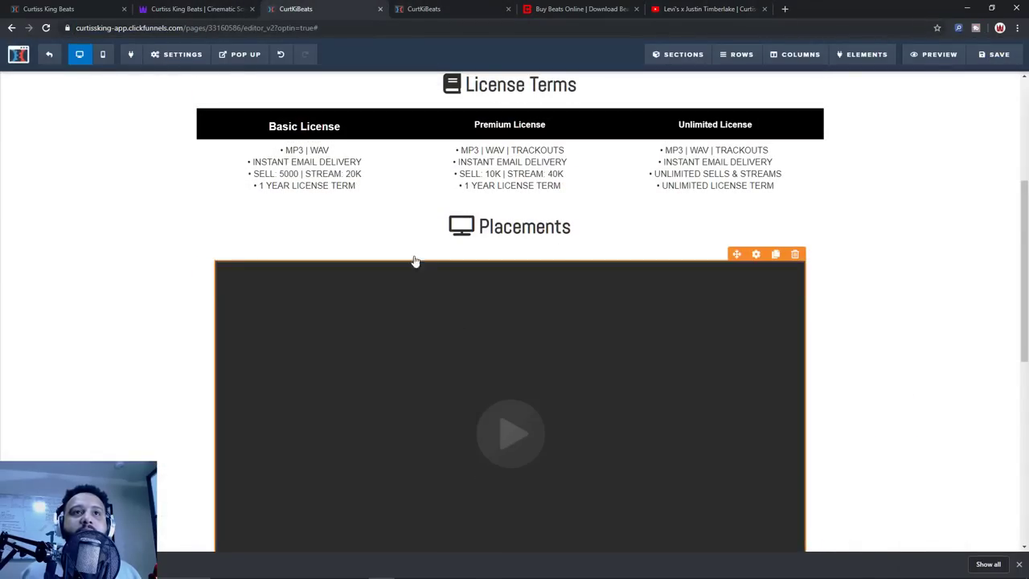
pyautogui.click(431, 280)
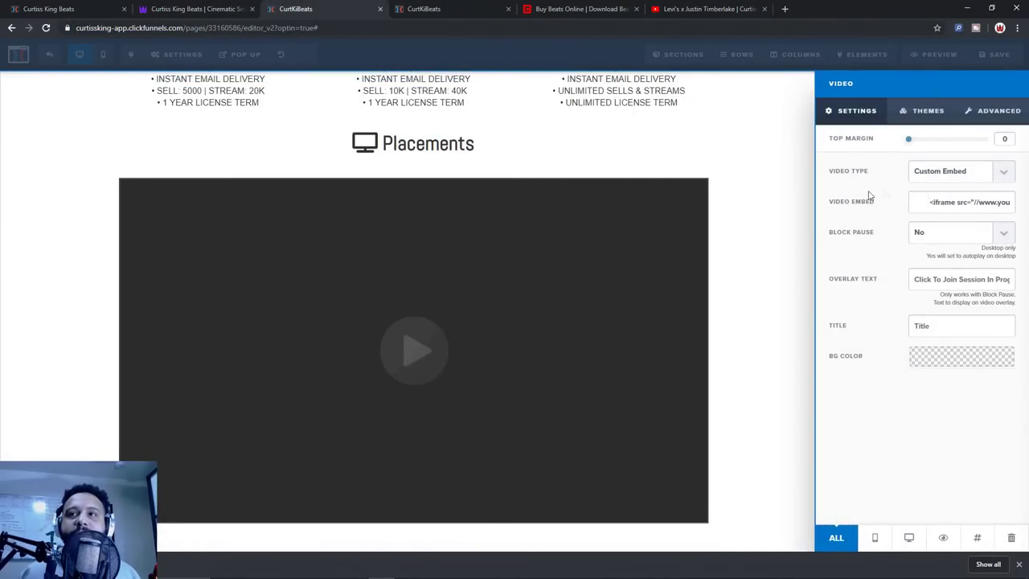
pyautogui.click(1001, 174)
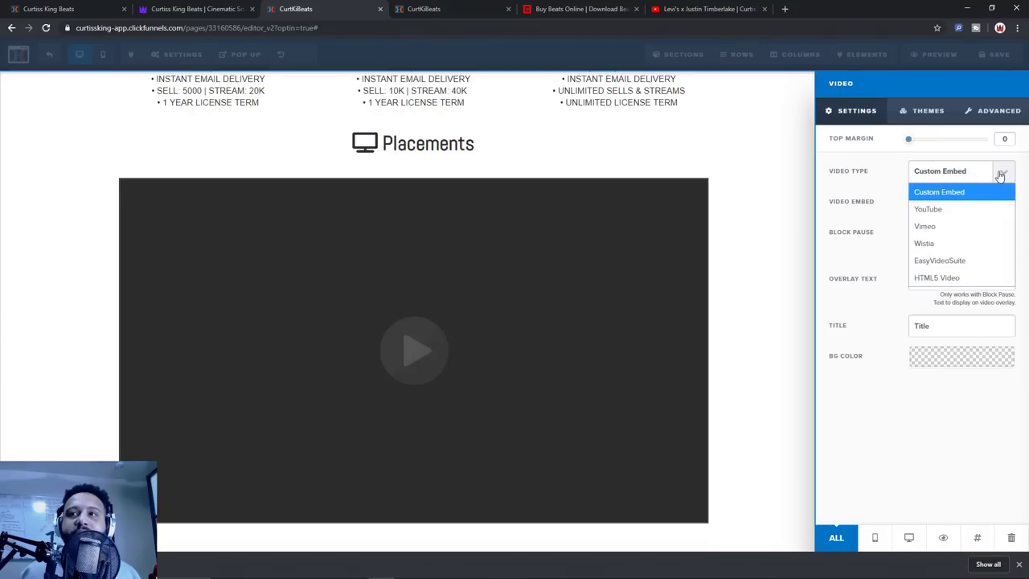
pyautogui.click(958, 207)
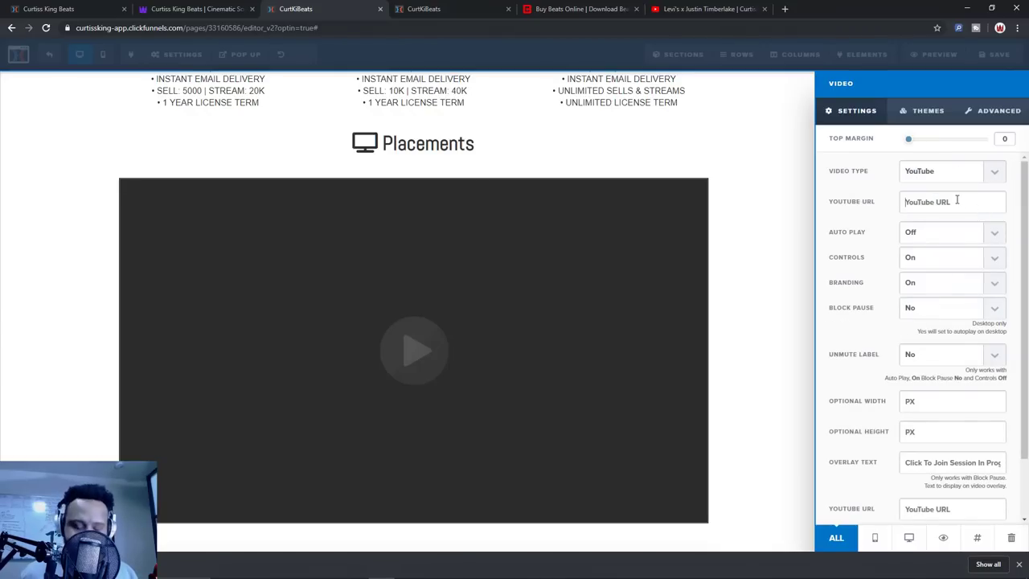
pyautogui.click(956, 200)
pyautogui.hotkey('ctrl', 'v')
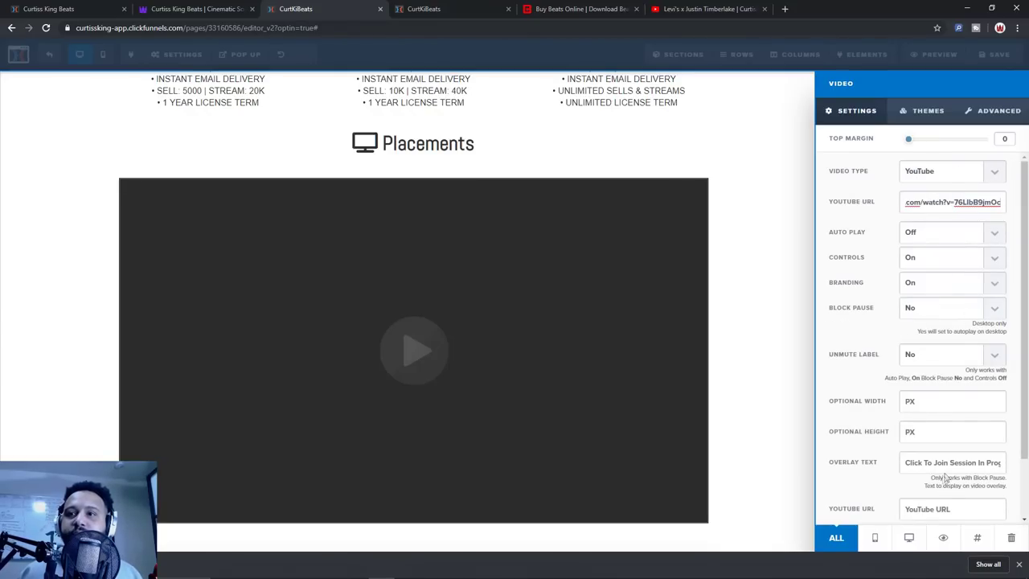
pyautogui.click(941, 506)
pyautogui.hotkey('ctrl', 'v')
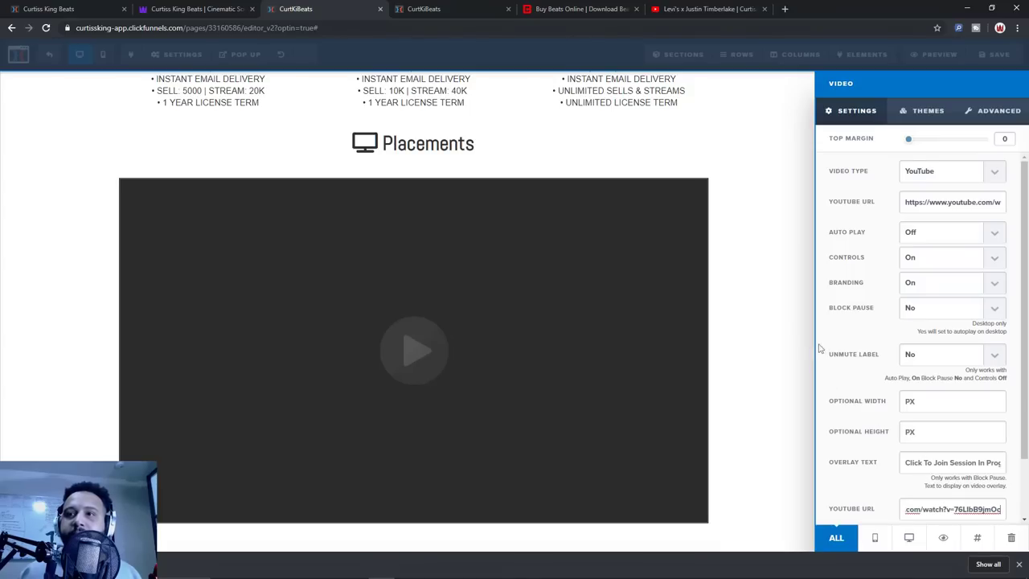
pyautogui.click(769, 276)
pyautogui.scroll(-2, 883, 273)
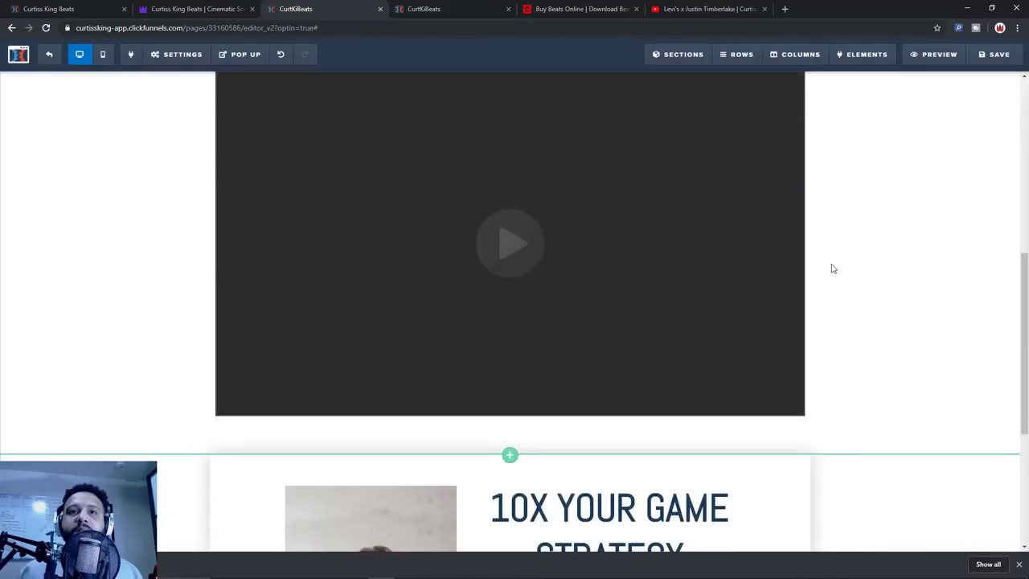
pyautogui.scroll(3, 828, 269)
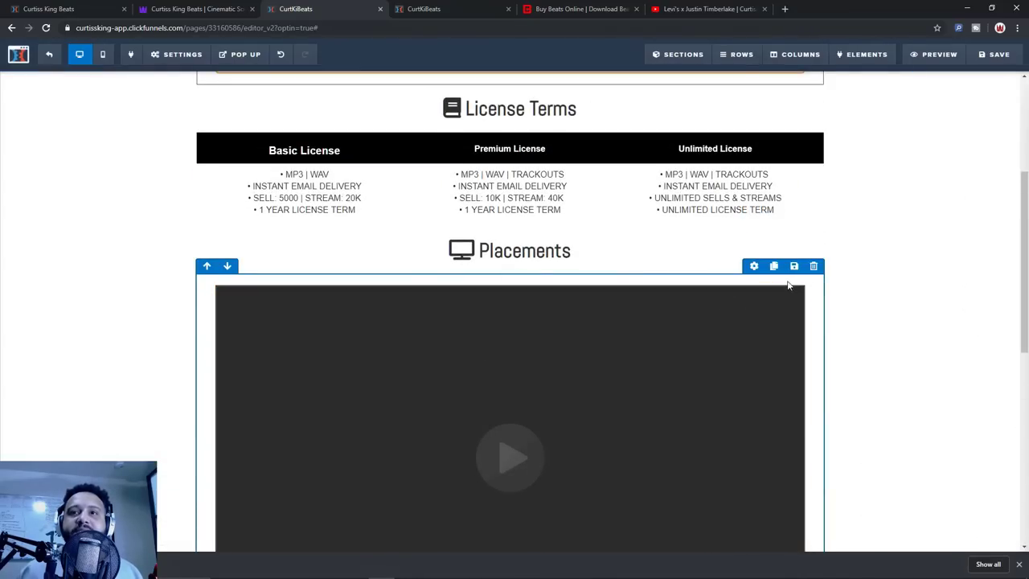
pyautogui.click(754, 266)
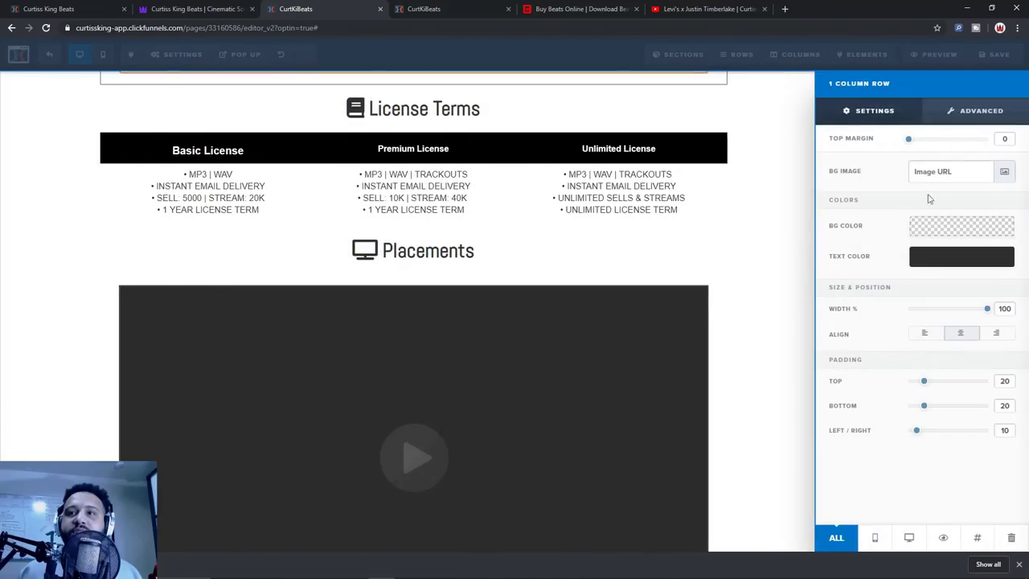
pyautogui.click(962, 118)
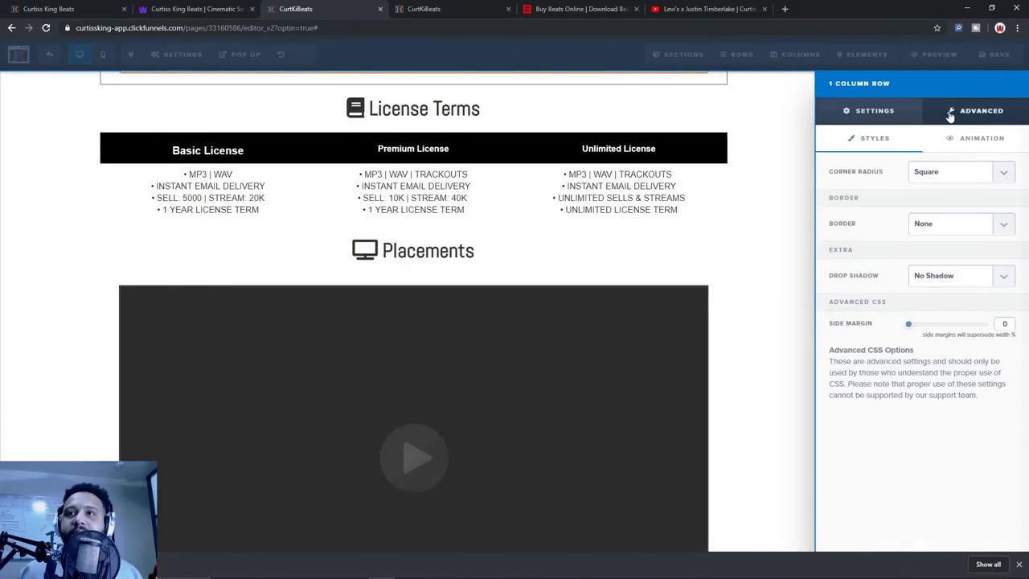
pyautogui.click(875, 112)
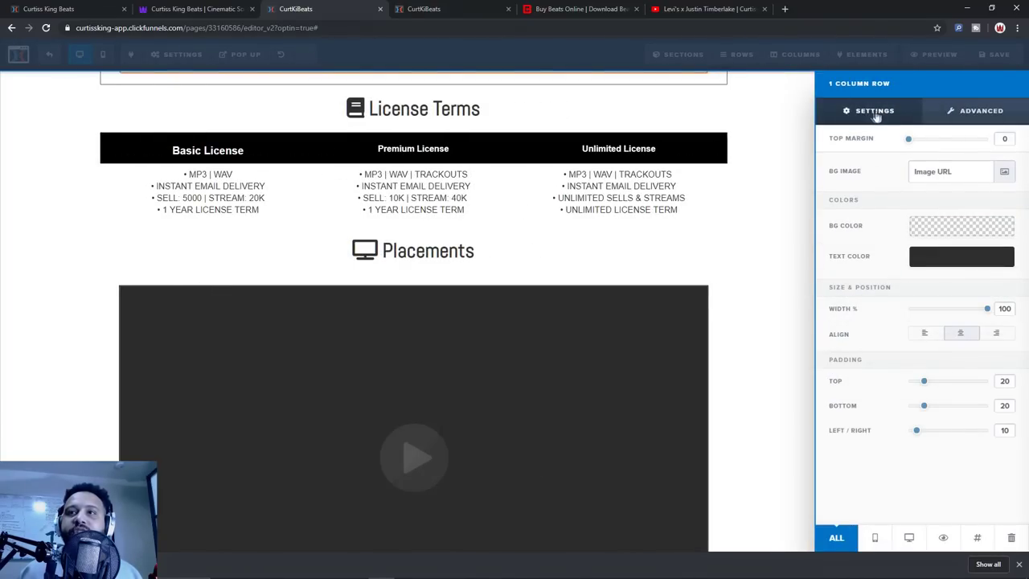
pyautogui.click(627, 313)
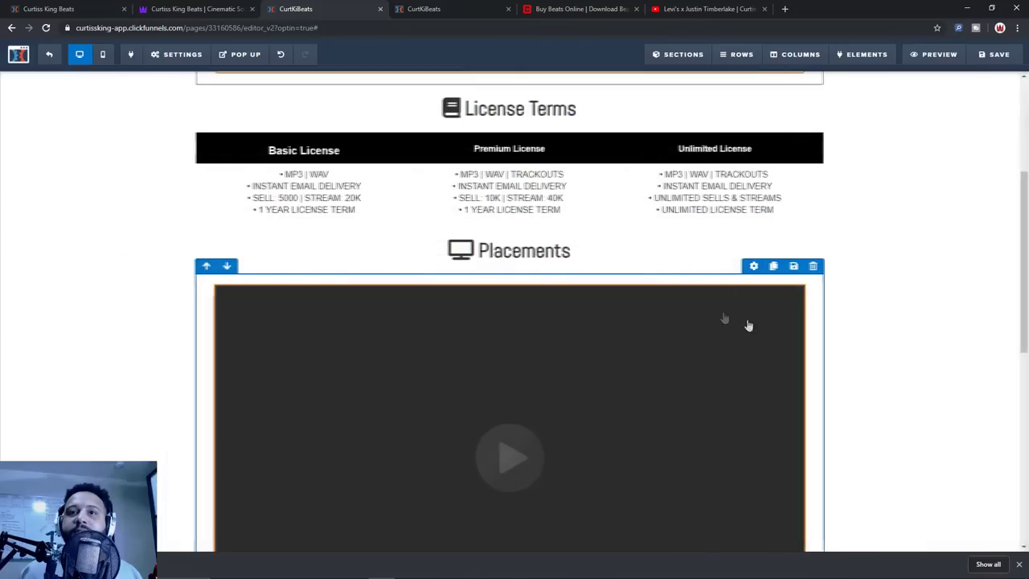
# Set the side margin of the row holding the Placements video to 100
pyautogui.click(754, 266)
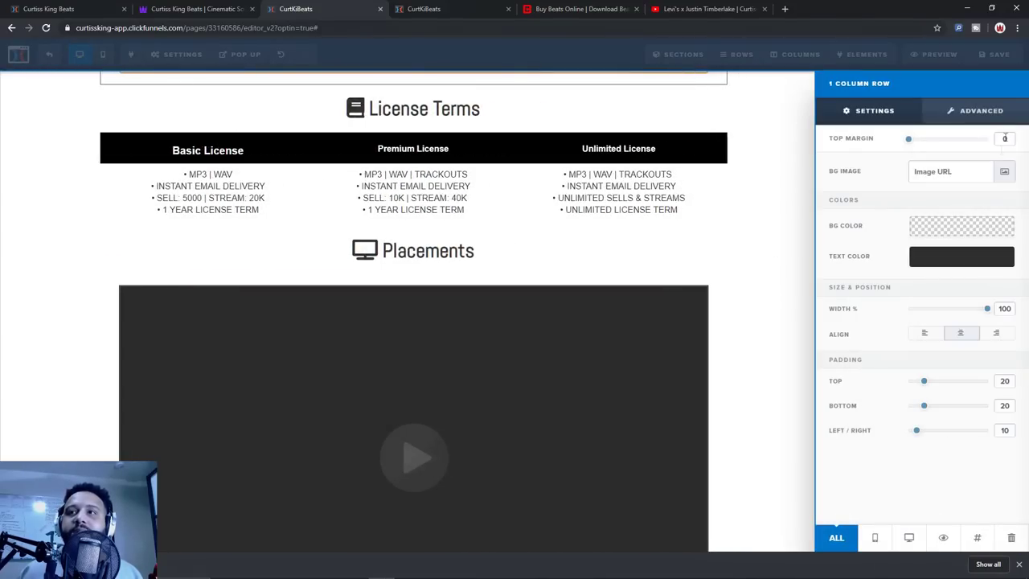
pyautogui.click(982, 112)
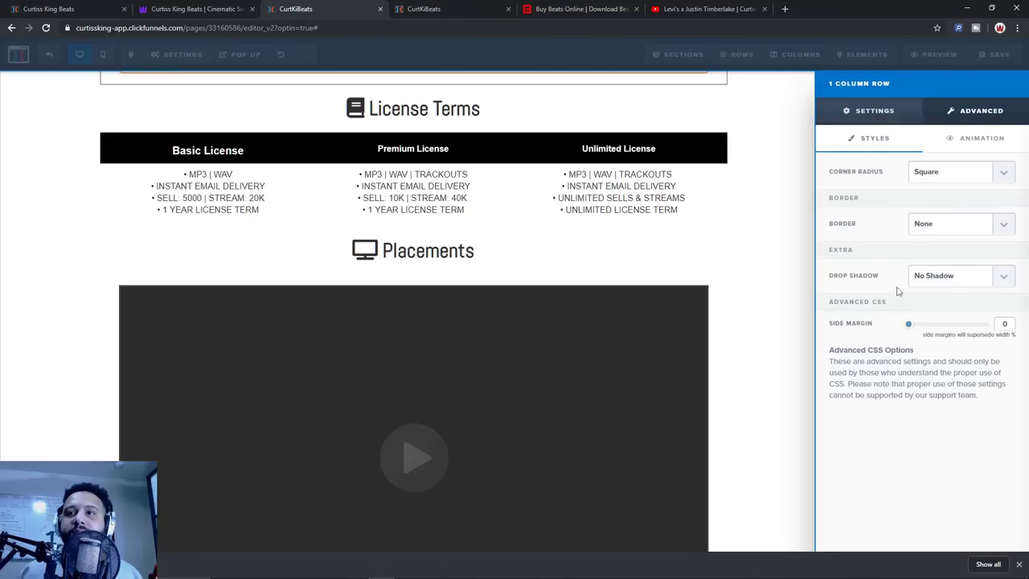
pyautogui.moveTo(911, 327); pyautogui.dragTo(996, 330)
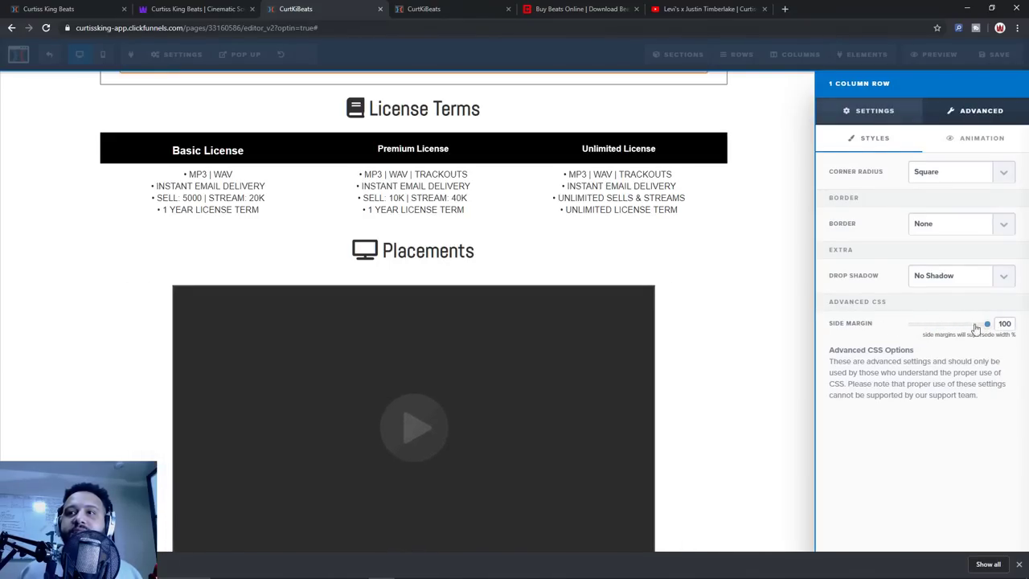
# Check the side margin of the Brand Placements video row in the editor of the finished Curtiss King Beats page
pyautogui.click(58, 8)
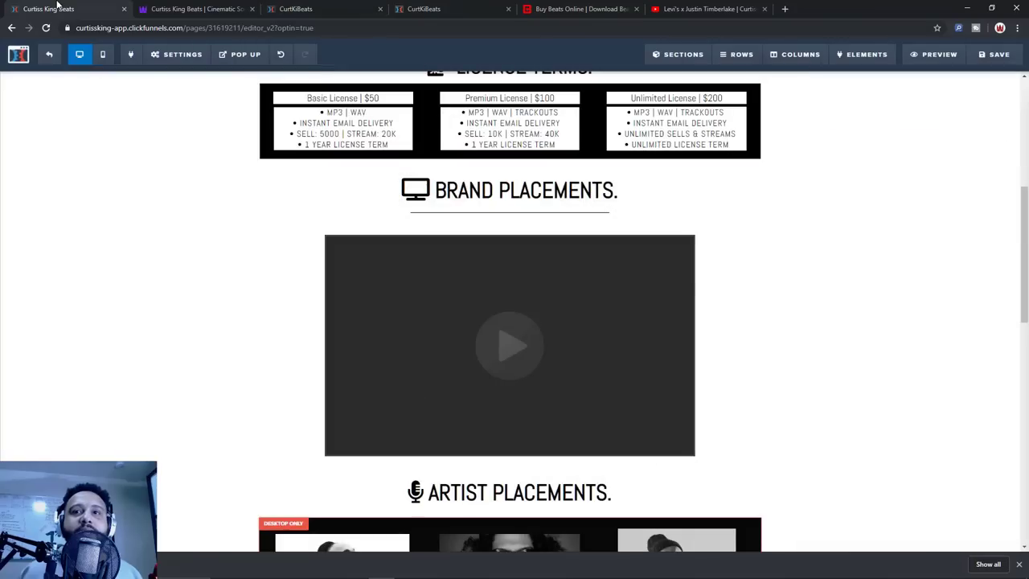
pyautogui.click(575, 277)
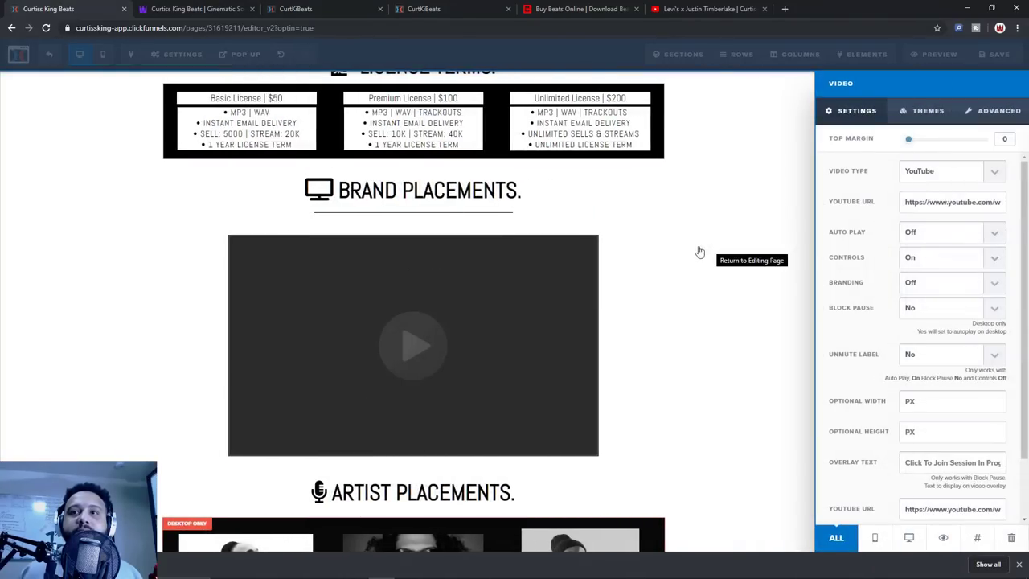
pyautogui.click(696, 249)
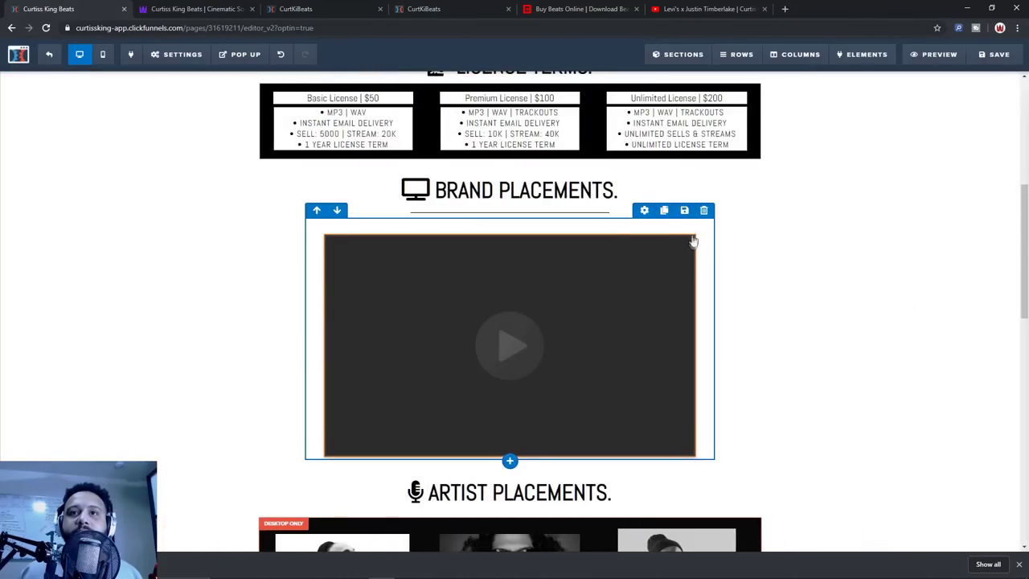
pyautogui.click(644, 211)
pyautogui.click(974, 110)
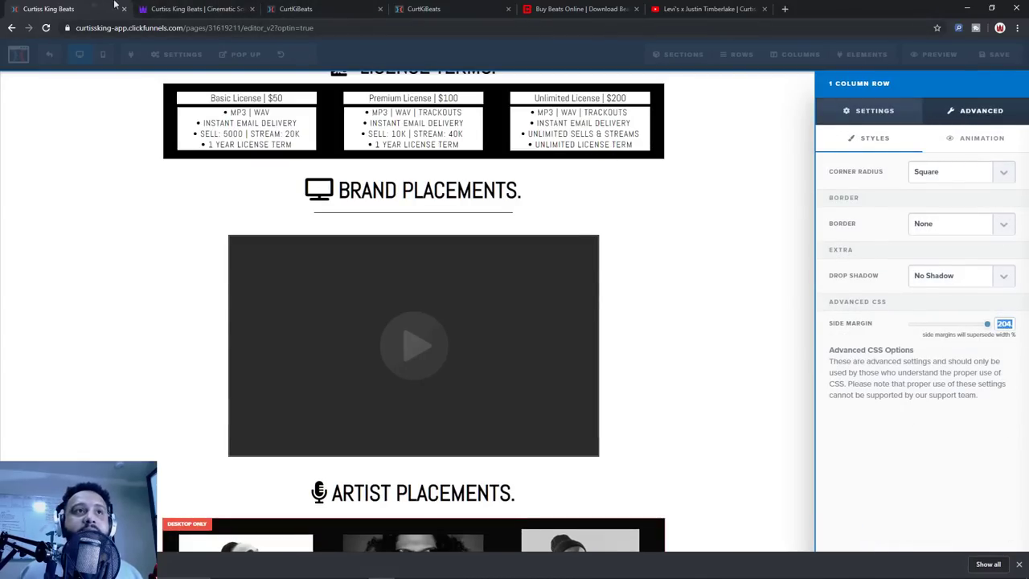
pyautogui.click(207, 7)
# Set the Placements video row's side margin to 204 on the CurtKiBeats page, compare it with the live page, and save
pyautogui.click(306, 6)
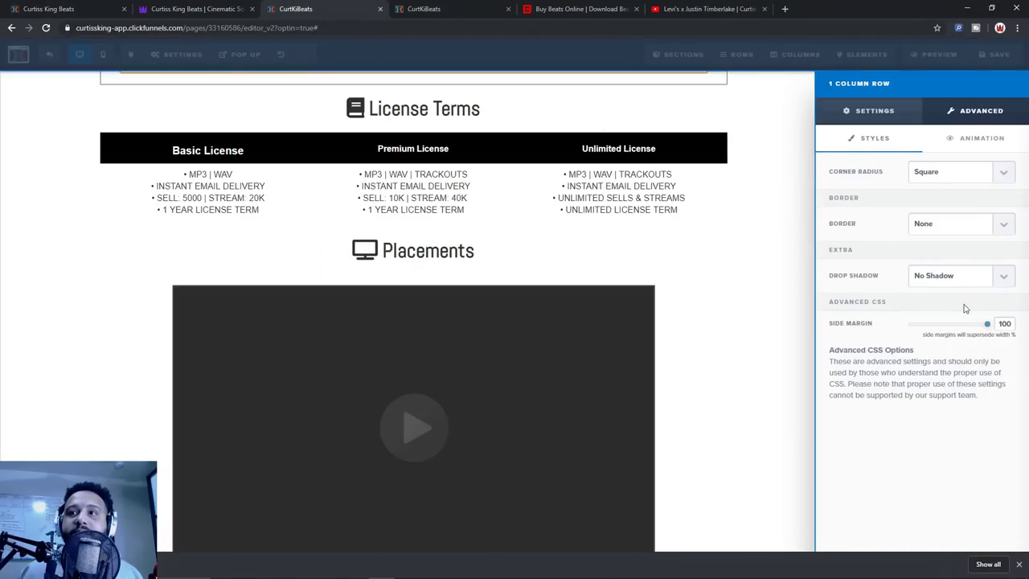
pyautogui.write('4.75')
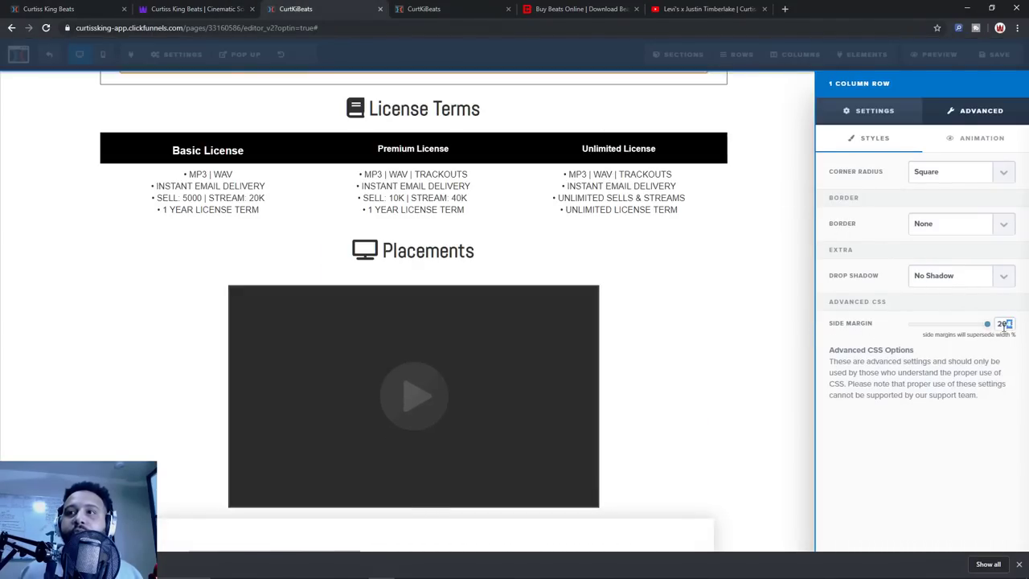
pyautogui.click(670, 325)
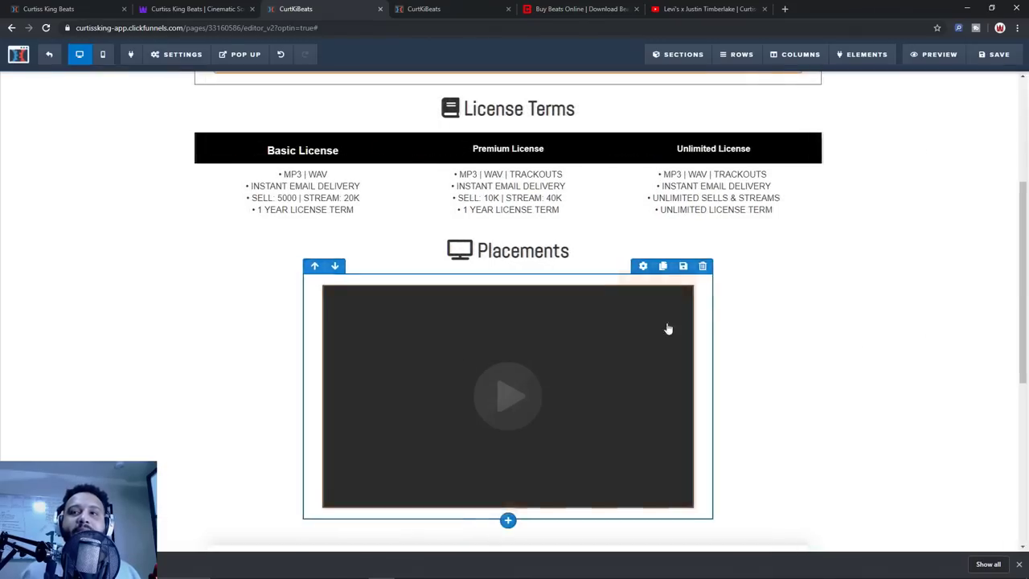
pyautogui.scroll(-1, 689, 317)
pyautogui.click(205, 9)
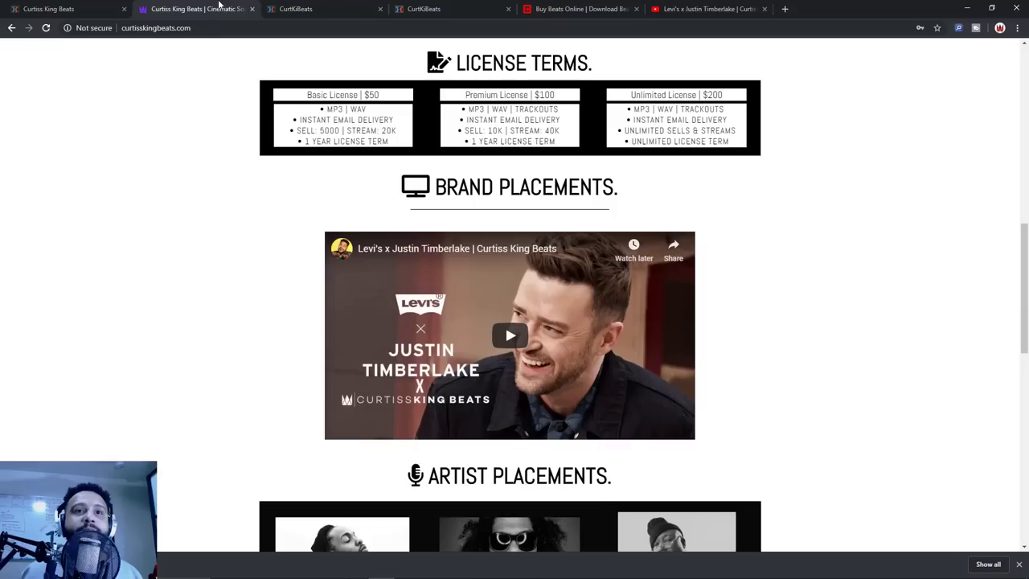
pyautogui.click(301, 8)
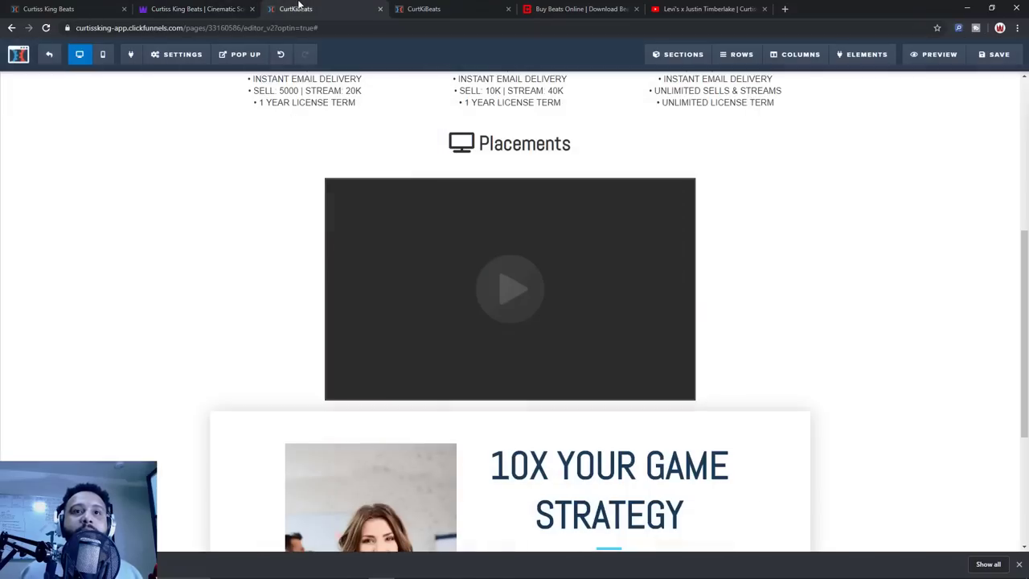
pyautogui.click(996, 54)
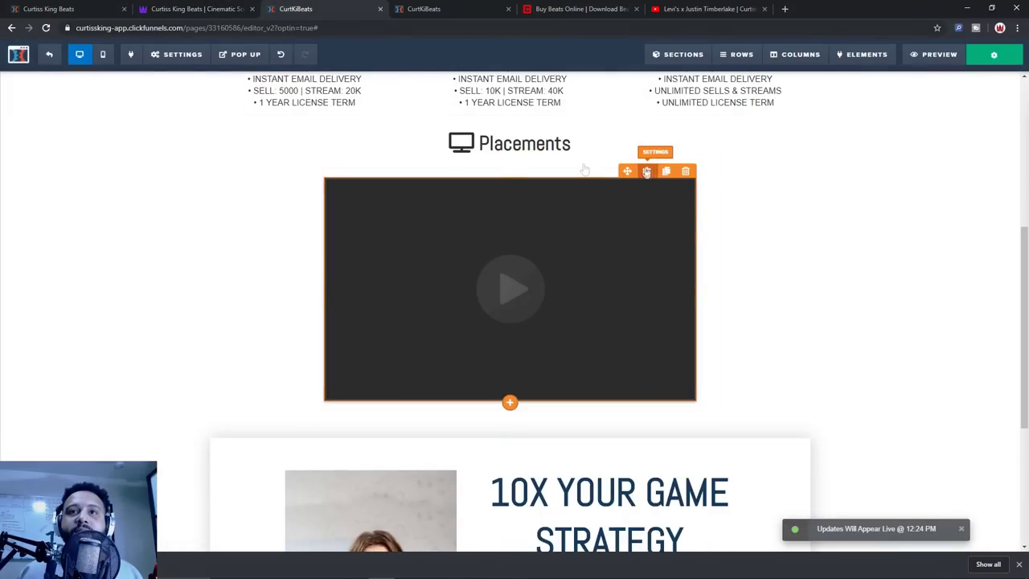
# Remove the bottom padding of the row holding the Placements heading
pyautogui.click(644, 159)
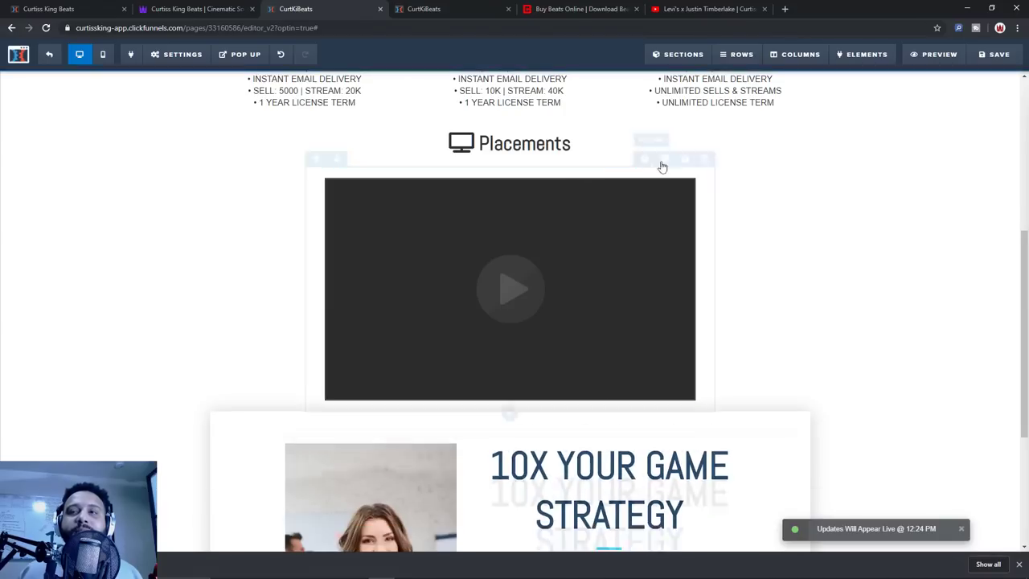
pyautogui.click(615, 155)
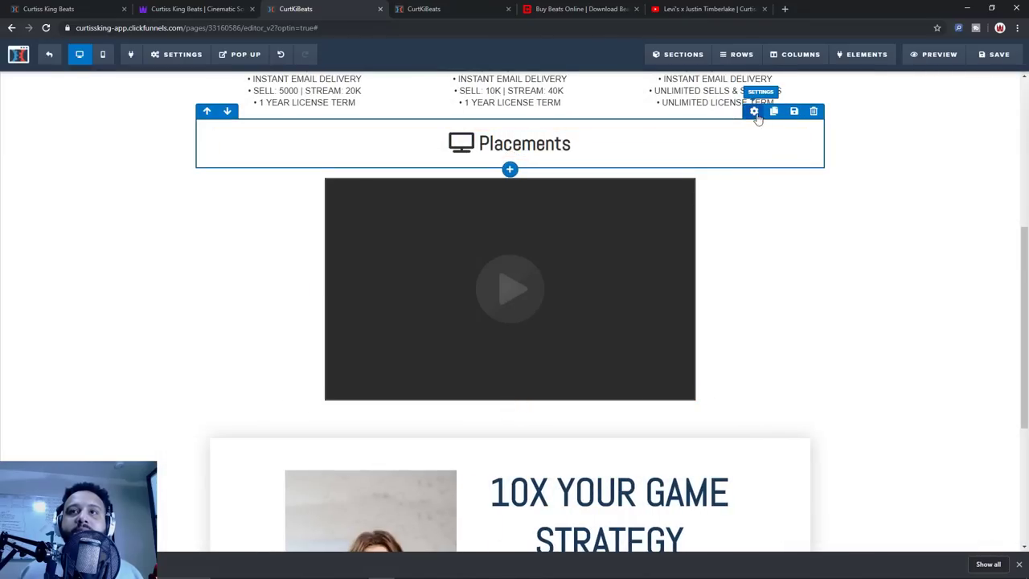
pyautogui.click(755, 113)
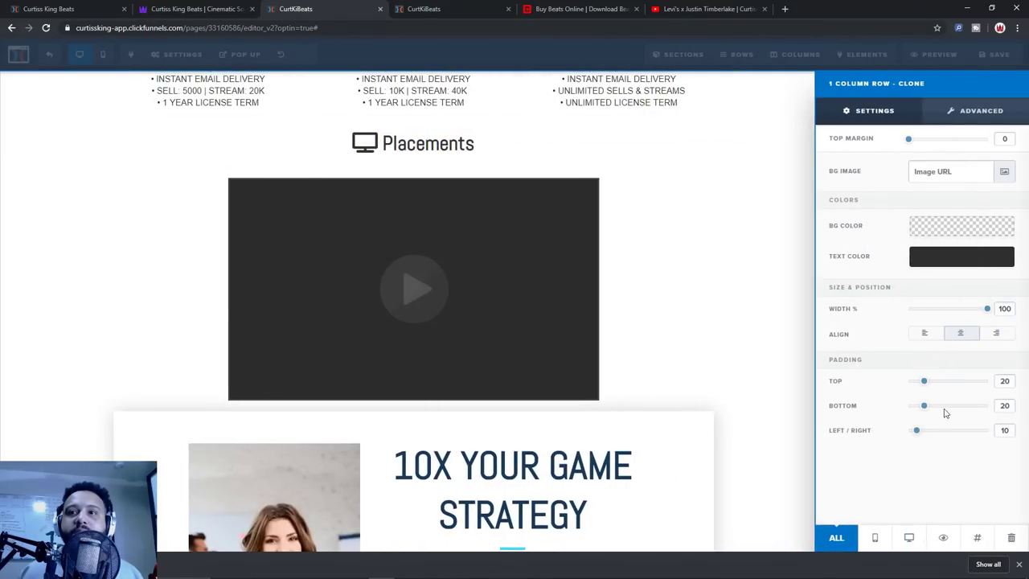
pyautogui.moveTo(927, 410); pyautogui.dragTo(905, 409)
pyautogui.click(670, 208)
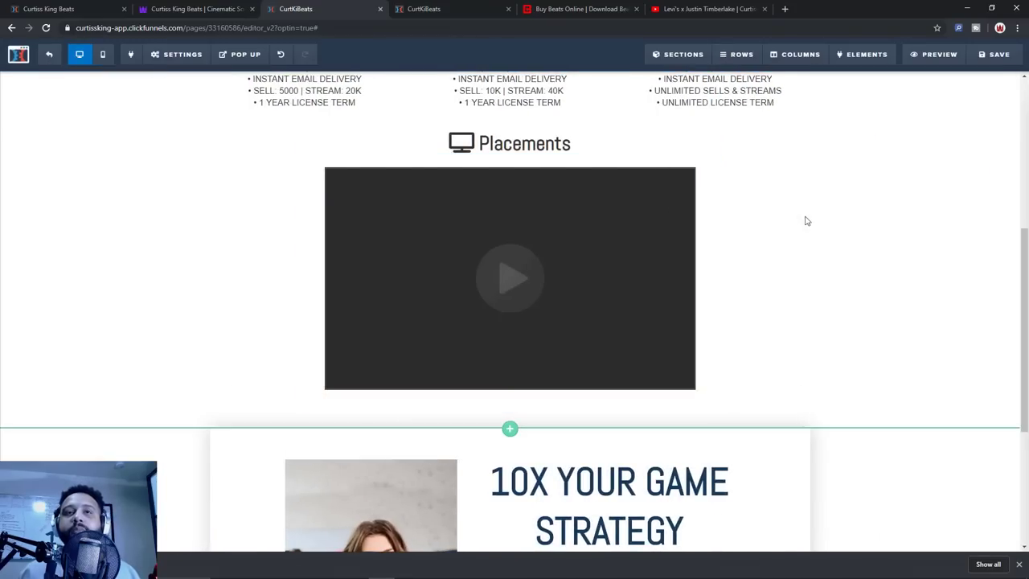
# Save the page and open its preview
pyautogui.click(994, 54)
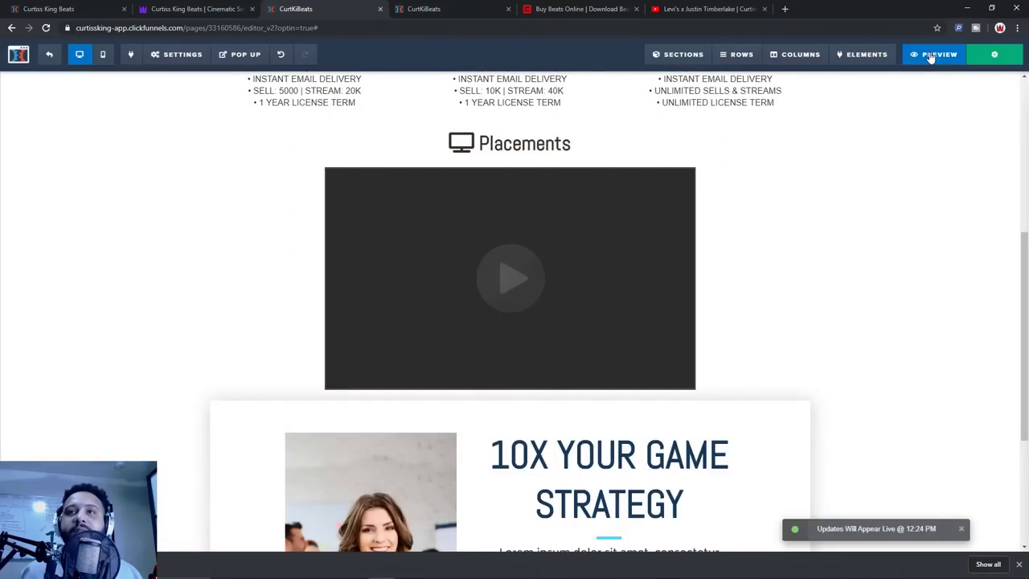
pyautogui.click(930, 55)
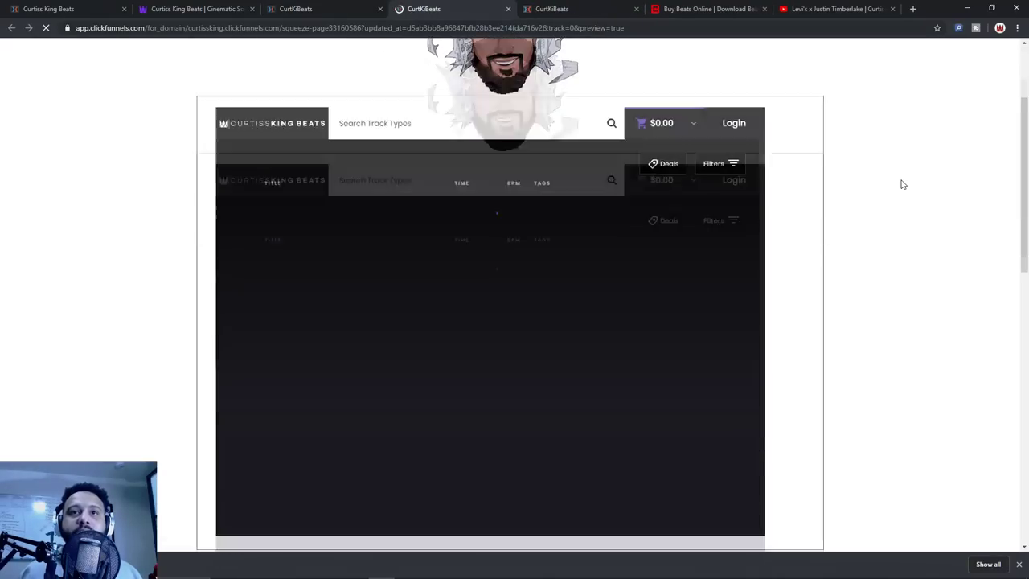
# Review the Placements heading and video spacing in the page preview, and close the extra preview and editor tabs
pyautogui.scroll(-6, 902, 184)
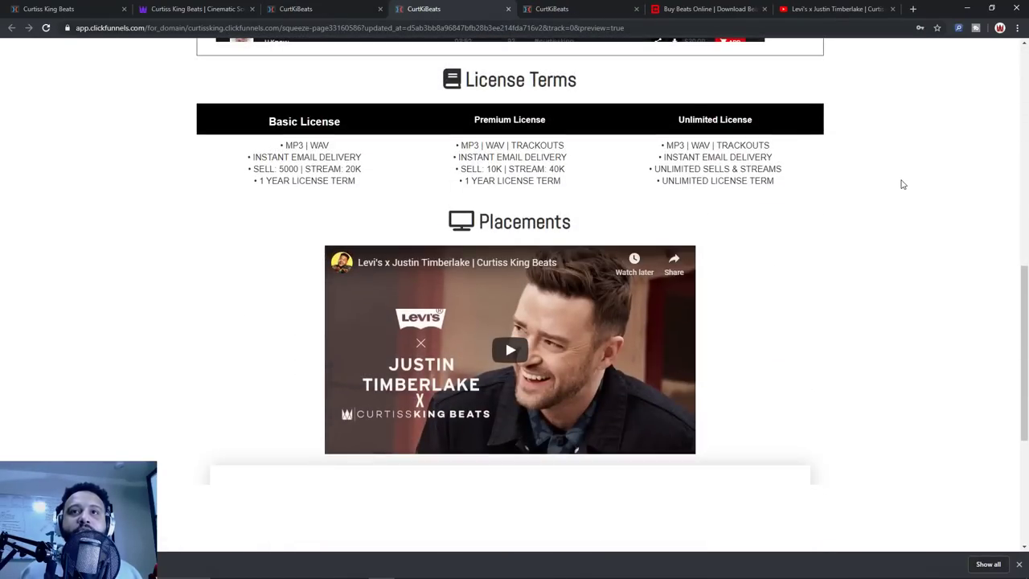
pyautogui.scroll(-3, 901, 184)
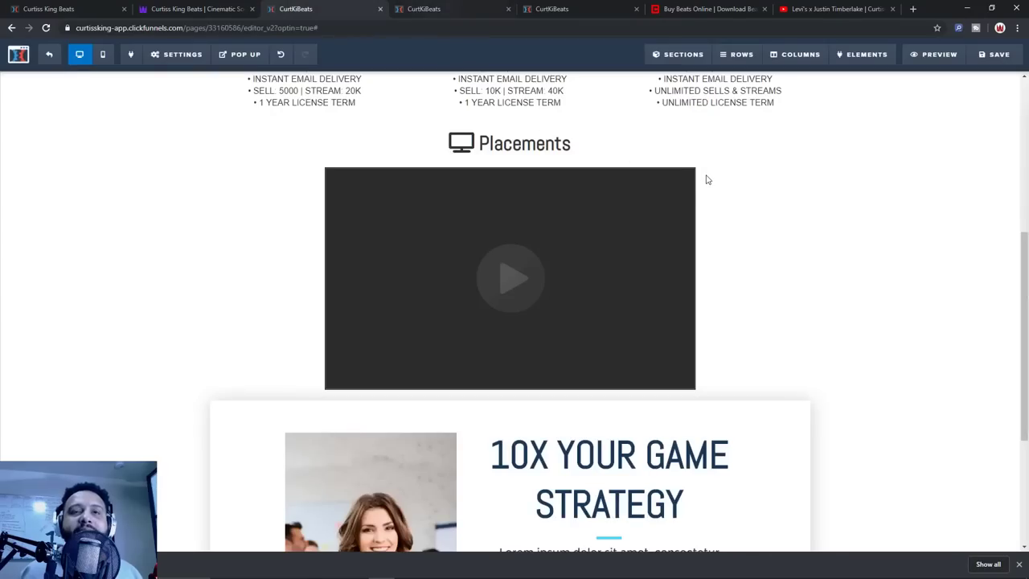
pyautogui.scroll(3, 705, 177)
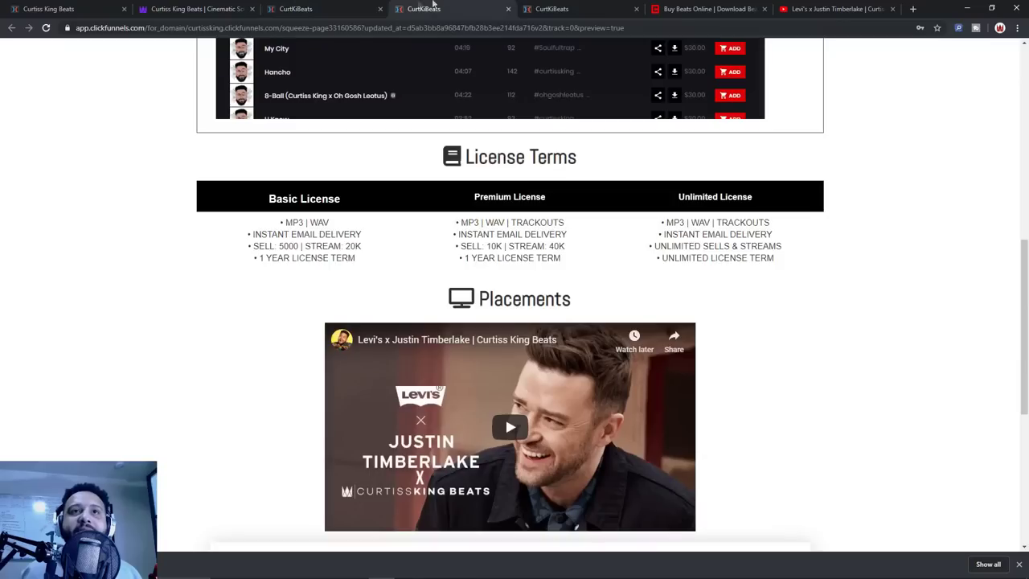
pyautogui.click(636, 9)
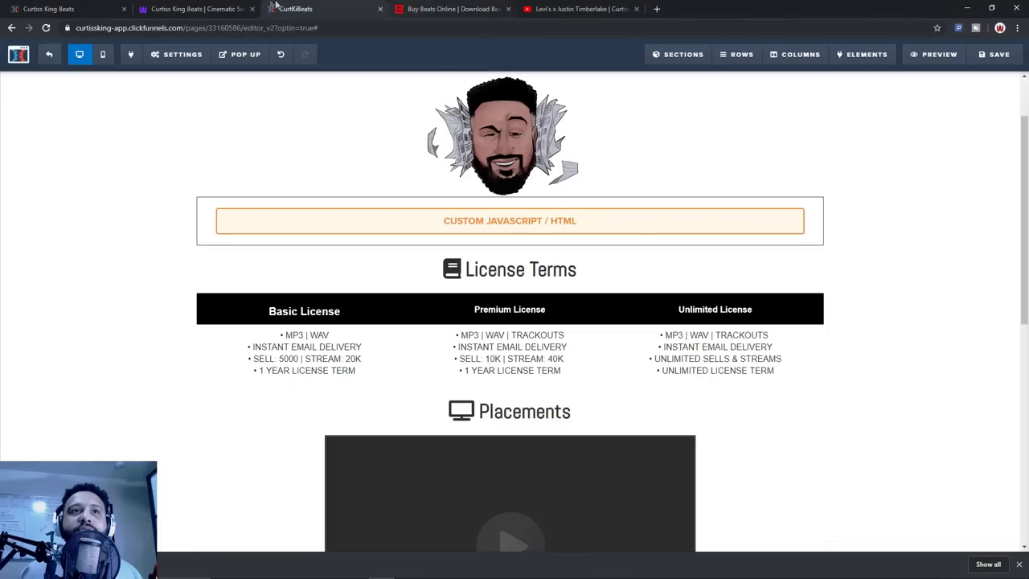
# Examine the layout of the Artist Placements section on the live curtisskingbeats.com site
pyautogui.click(232, 7)
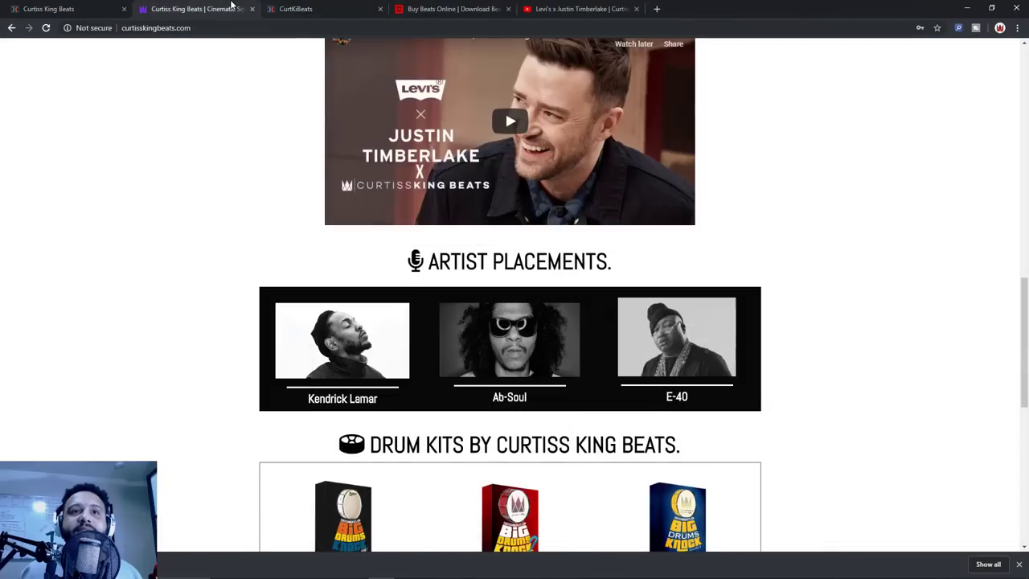
pyautogui.scroll(-3, 793, 278)
pyautogui.scroll(2, 409, 283)
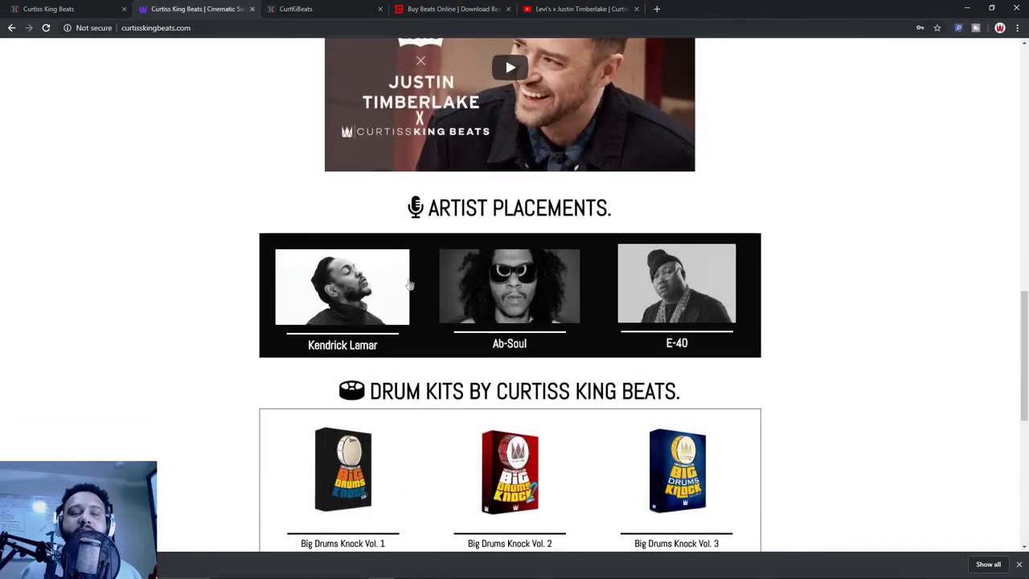
pyautogui.scroll(2, 418, 233)
pyautogui.scroll(-1, 581, 437)
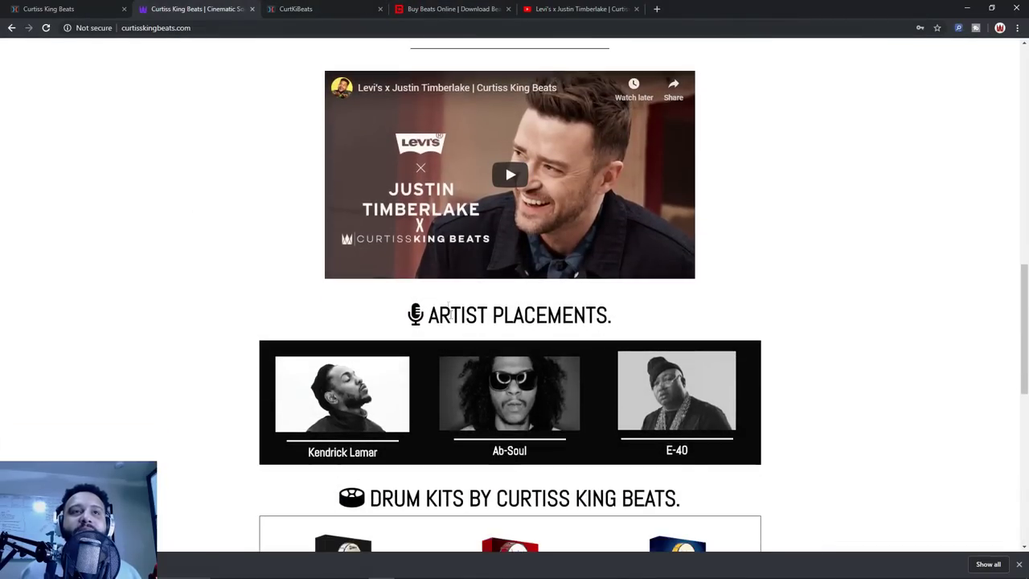
# Add a three-column row below the Placements video on the CurtKiBeats page
pyautogui.click(293, 8)
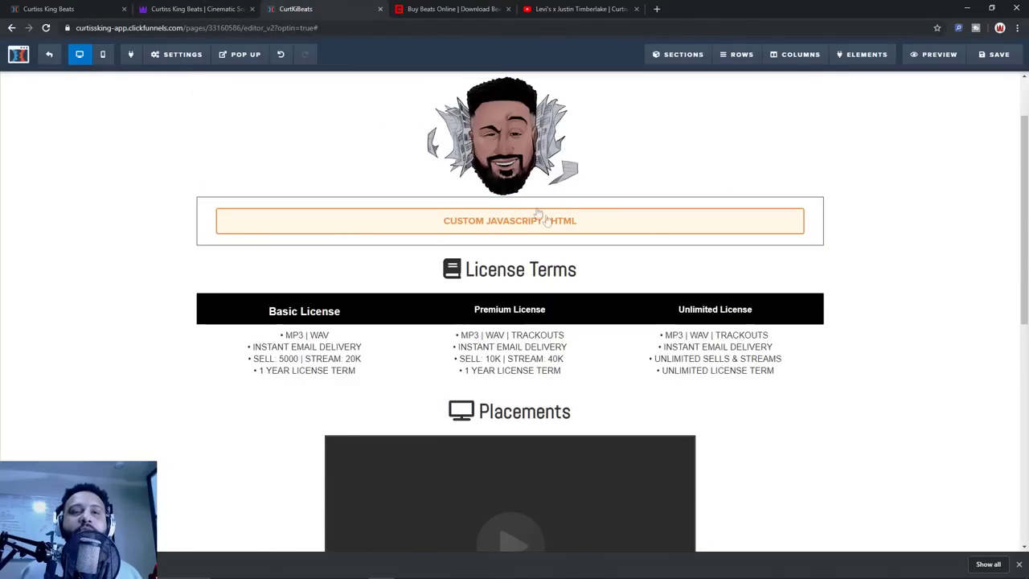
pyautogui.scroll(-2, 874, 264)
pyautogui.scroll(-3, 874, 264)
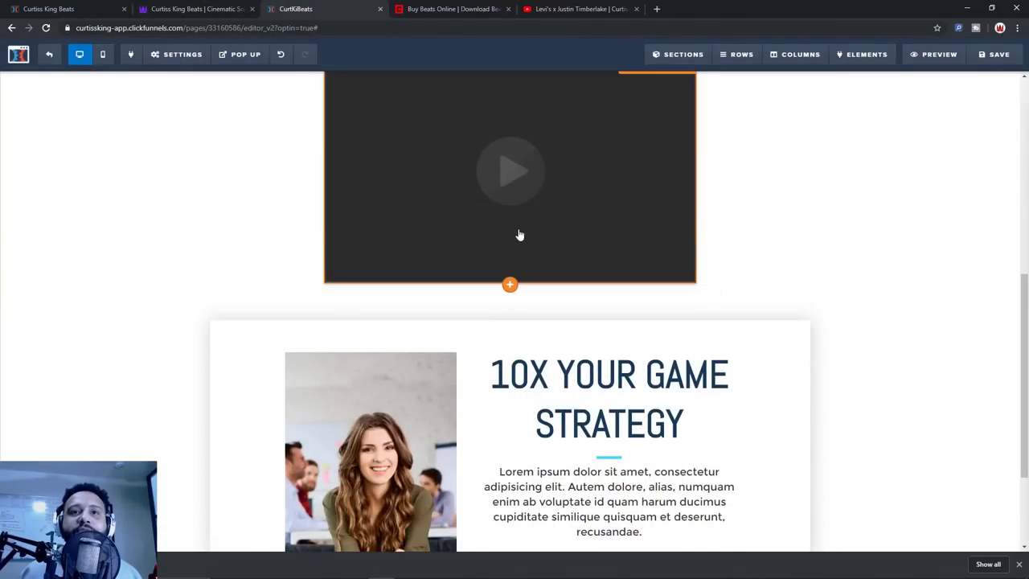
pyautogui.click(510, 297)
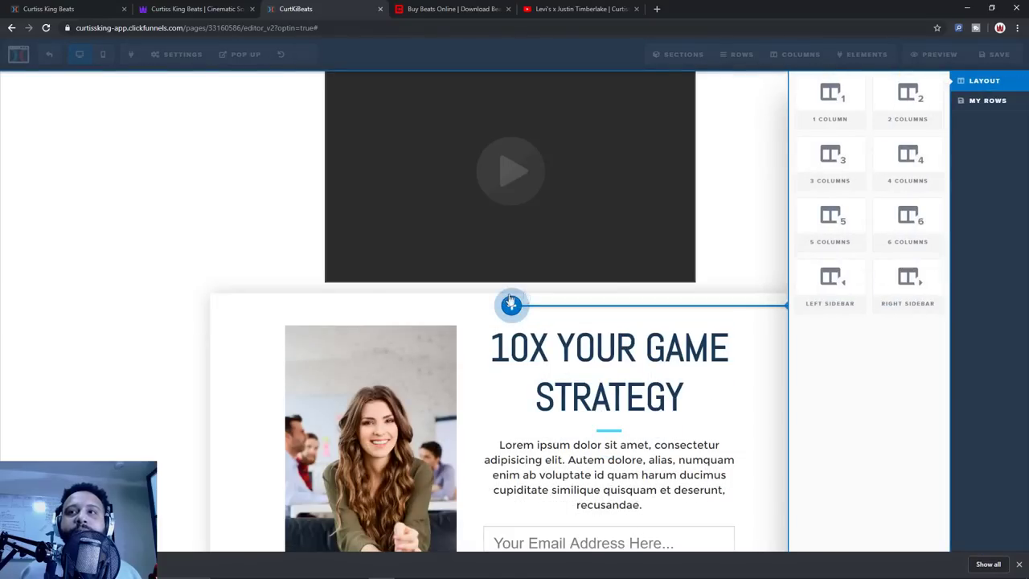
pyautogui.click(842, 159)
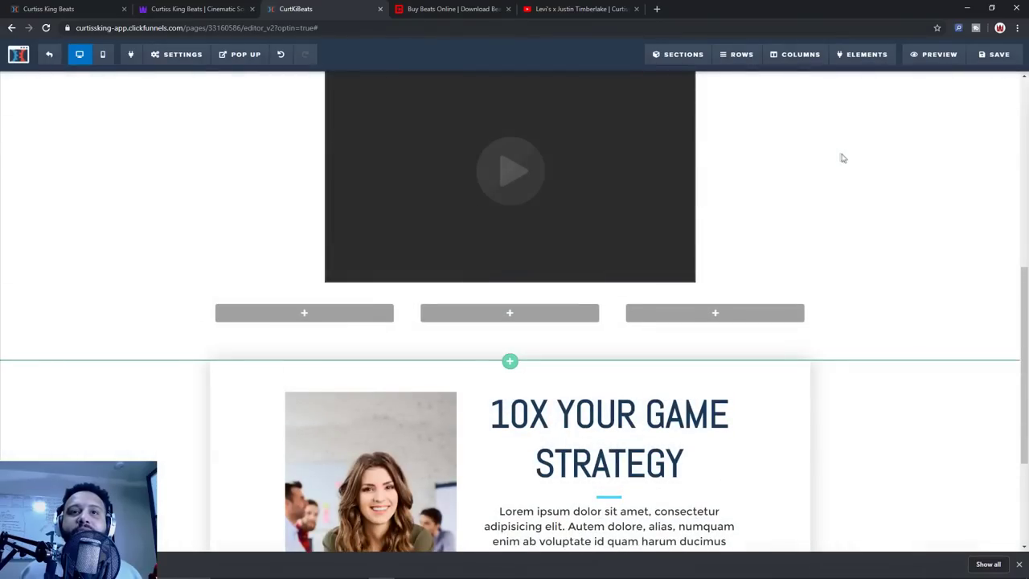
# Insert an image element into each of the three columns of the row below the video
pyautogui.click(306, 313)
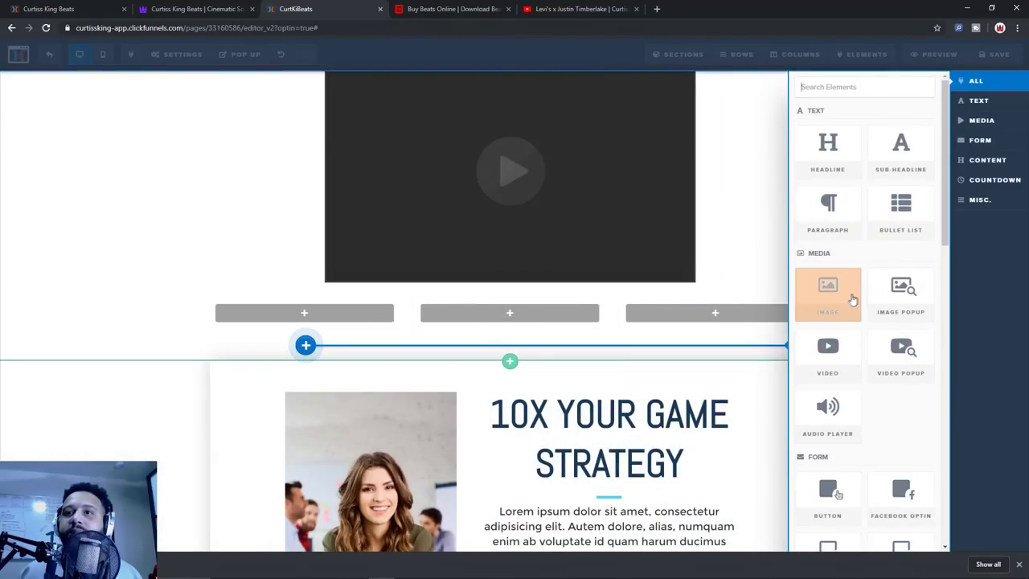
pyautogui.click(839, 296)
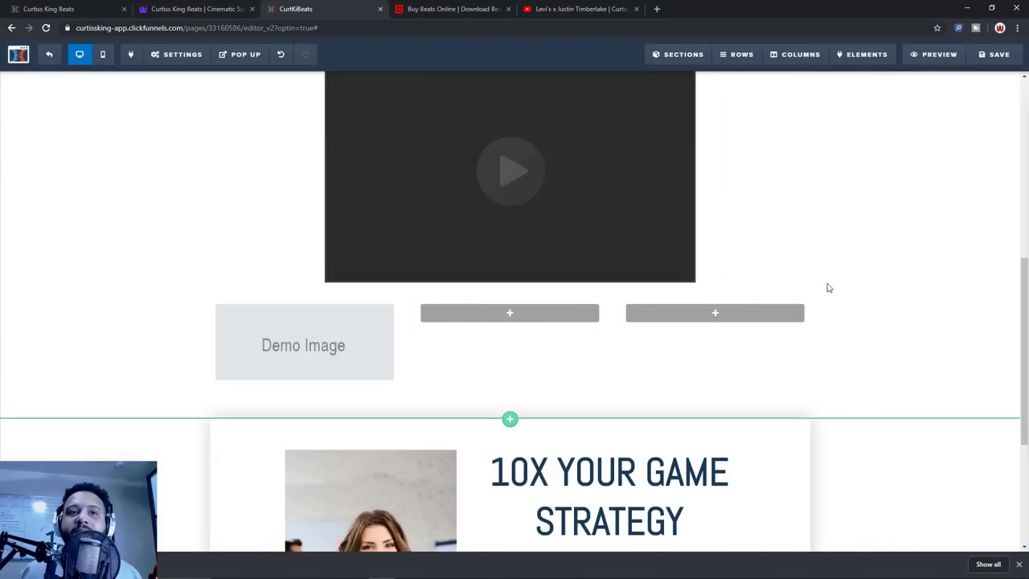
pyautogui.click(495, 315)
pyautogui.click(836, 294)
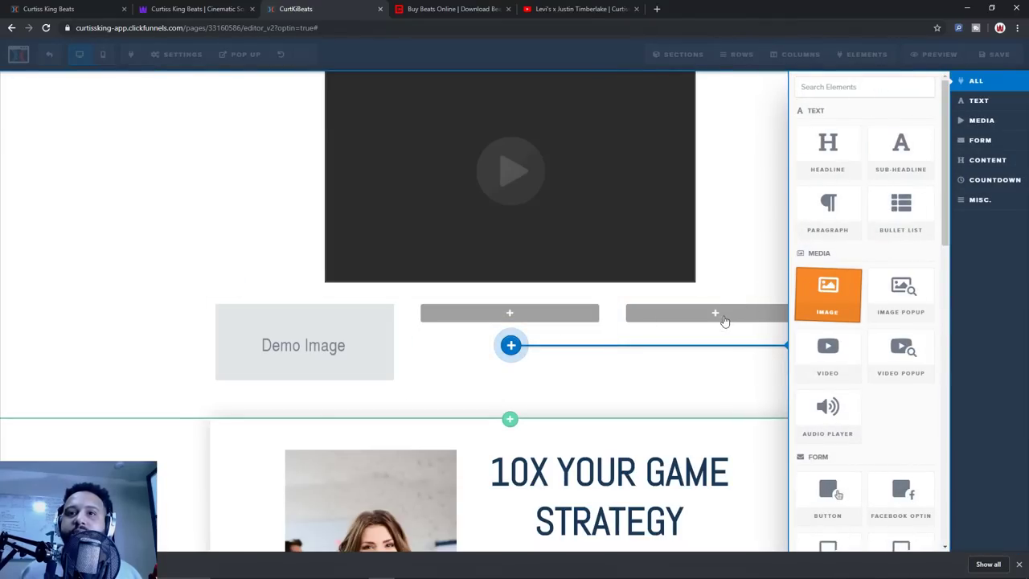
pyautogui.click(736, 315)
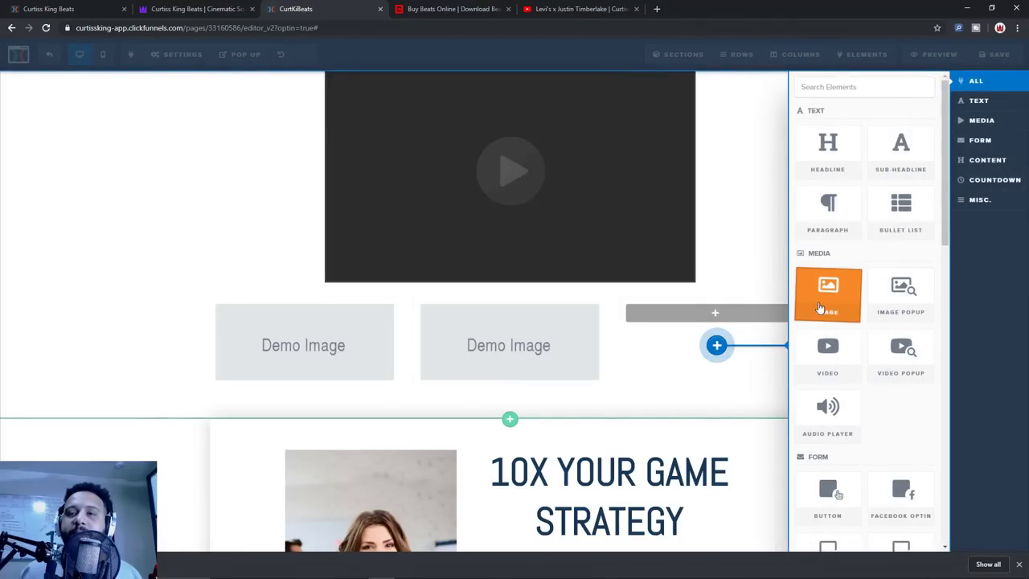
pyautogui.click(818, 305)
# Replace the first column's demo image with the Kendrick Lamar photo from page 2 of the image library
pyautogui.click(301, 344)
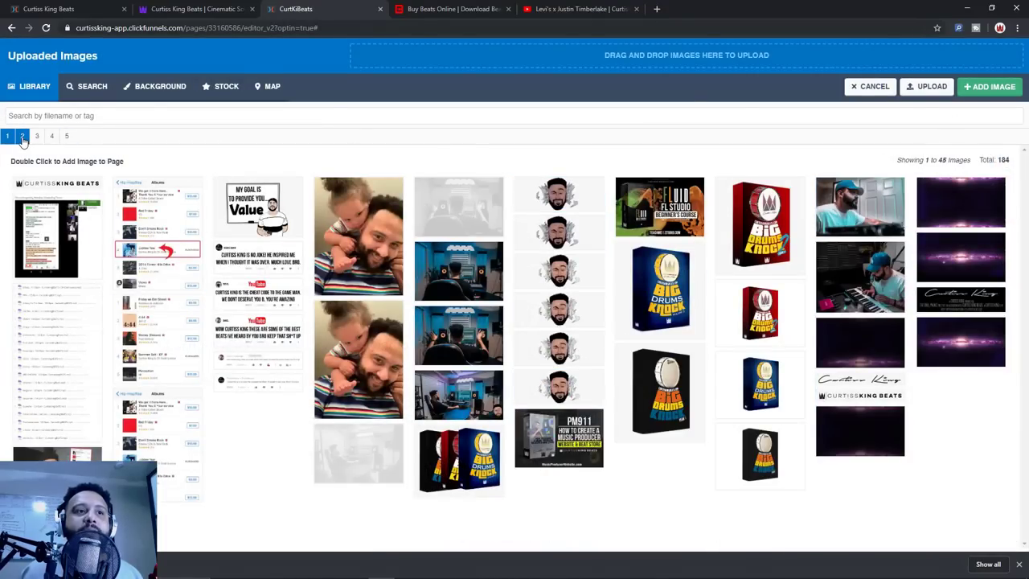
pyautogui.click(22, 137)
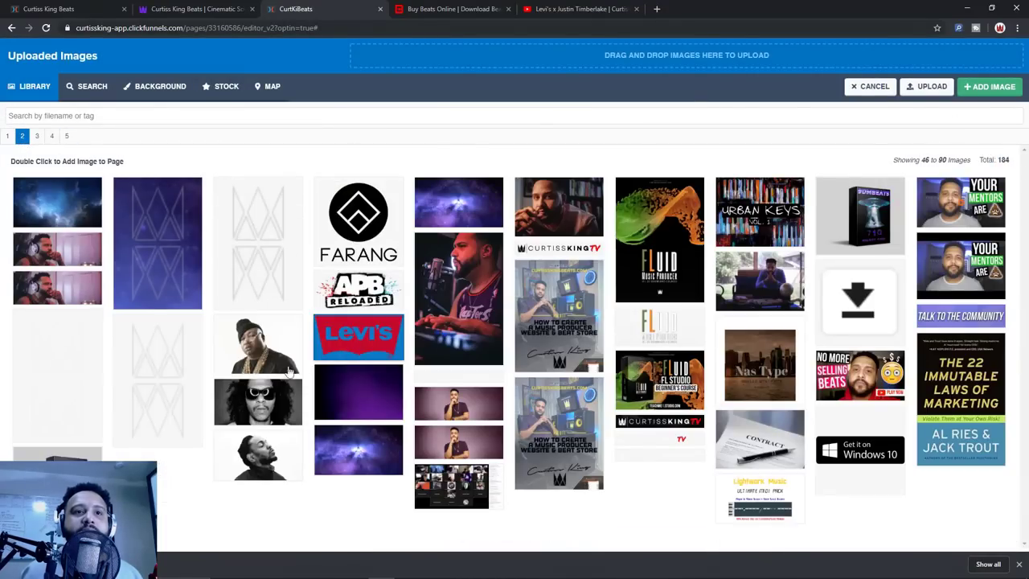
pyautogui.click(257, 455)
pyautogui.click(988, 88)
# Replace the middle column's demo image with the Ab-Soul photo from page 2 of the image library
pyautogui.moveTo(581, 356)
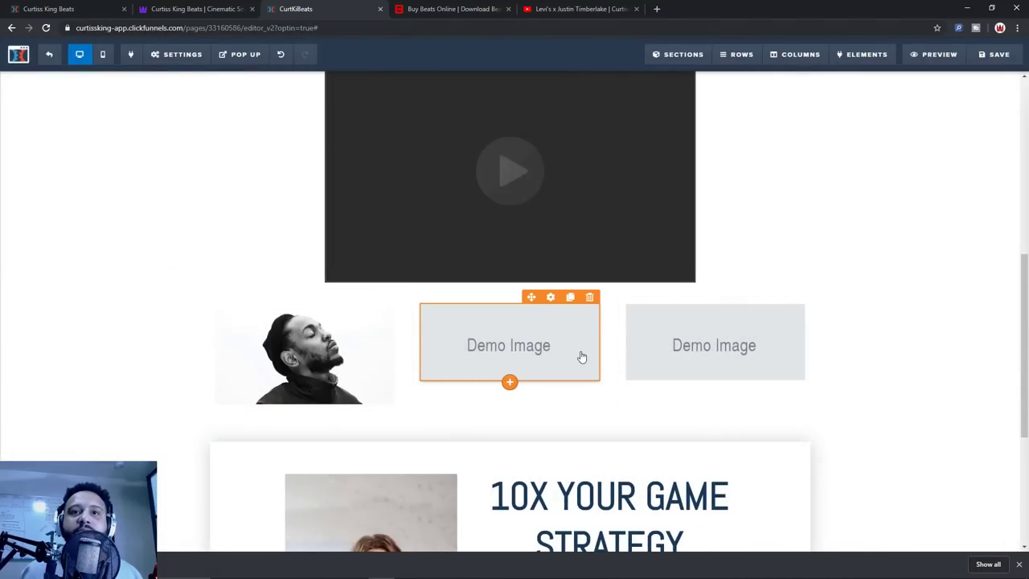
pyautogui.click(568, 335)
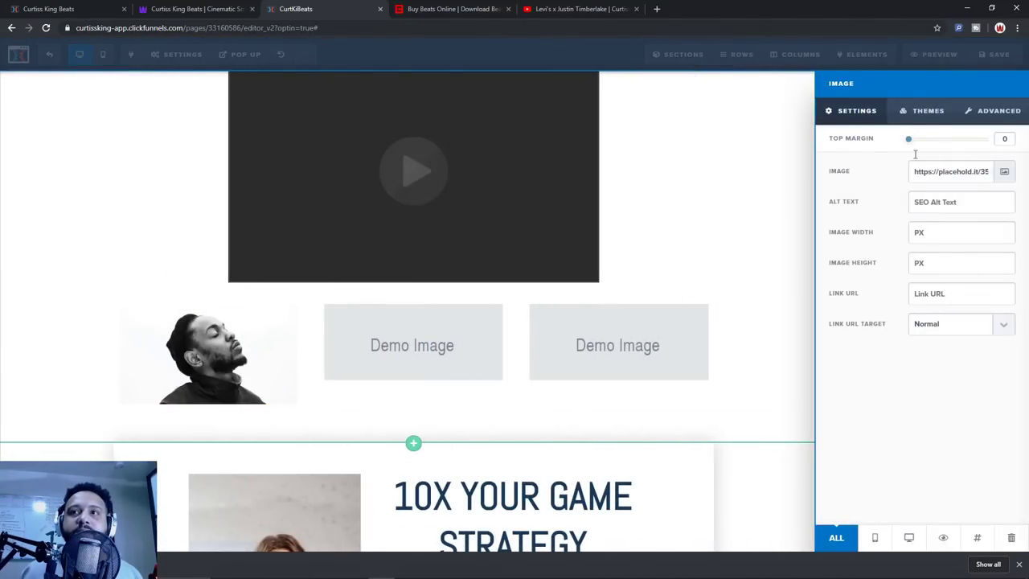
pyautogui.click(983, 111)
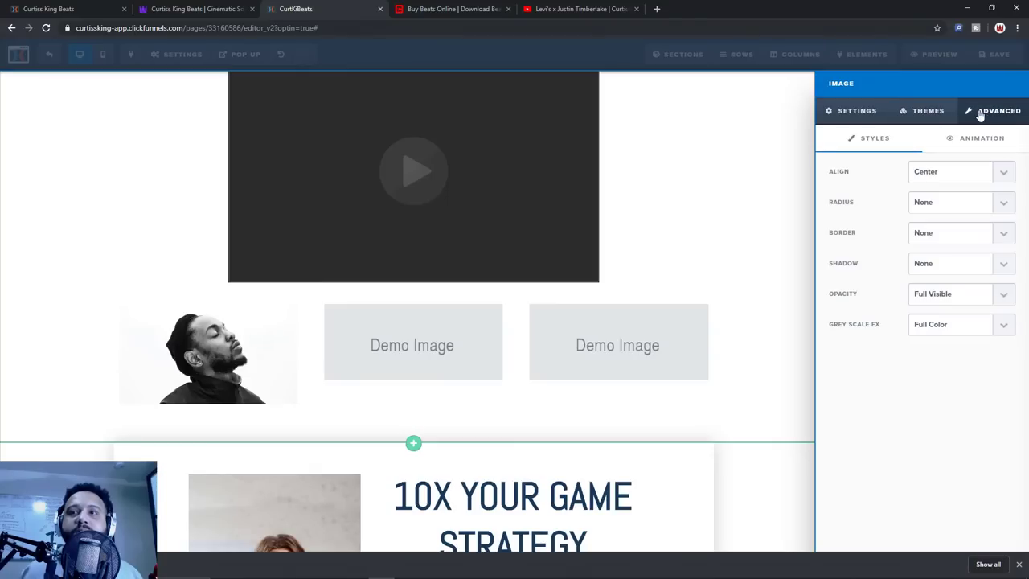
pyautogui.click(871, 113)
pyautogui.click(1013, 176)
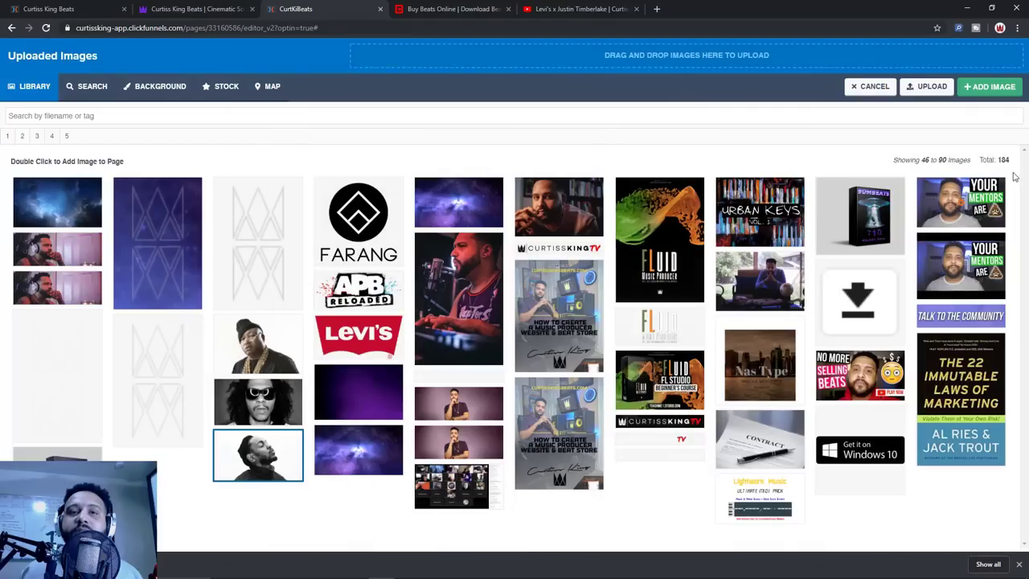
pyautogui.click(26, 137)
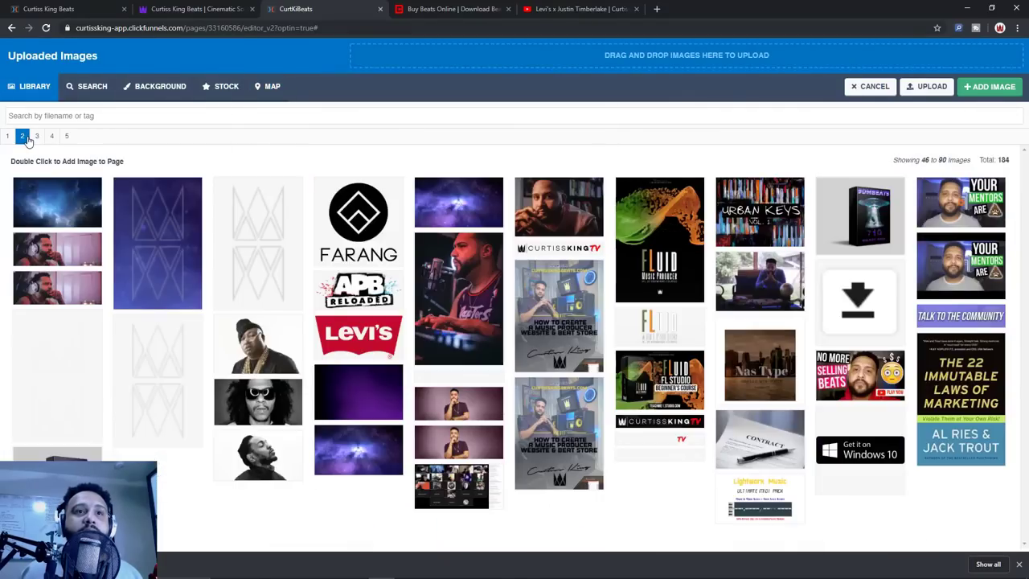
pyautogui.click(265, 410)
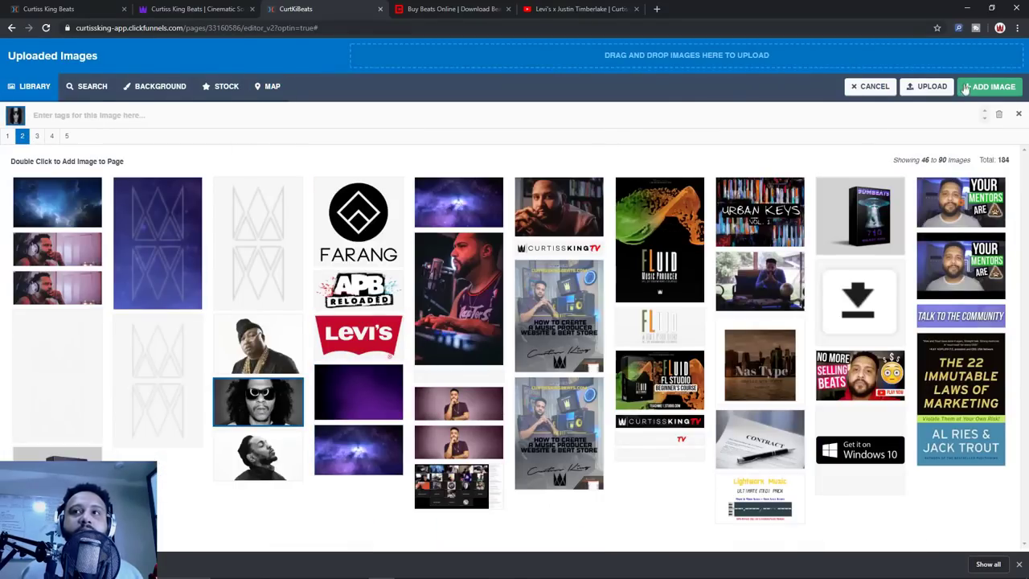
pyautogui.click(991, 86)
# Replace the third column's demo image with the E-40 photo from page 2 of the image library and close the image settings
pyautogui.click(711, 358)
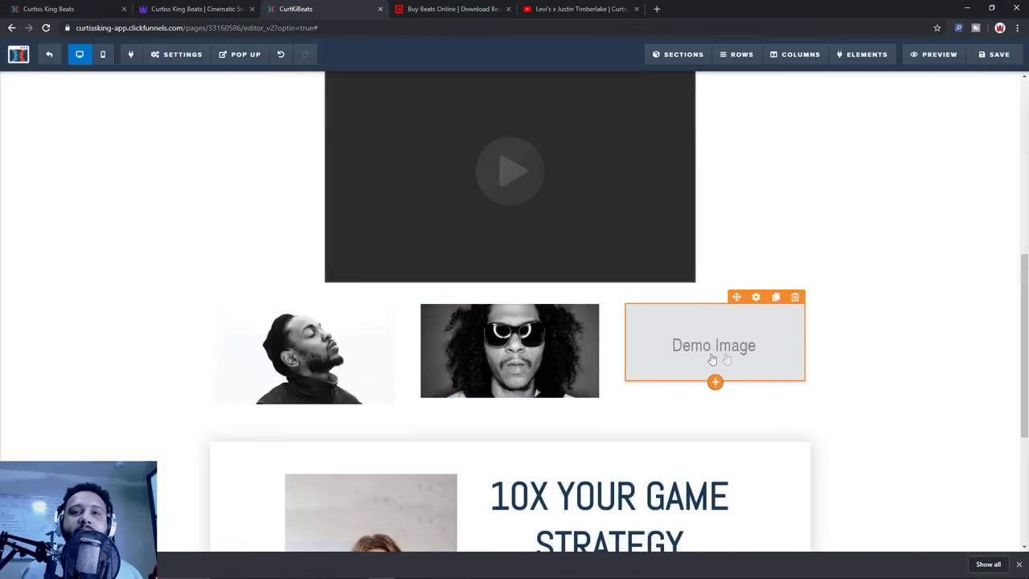
pyautogui.click(733, 351)
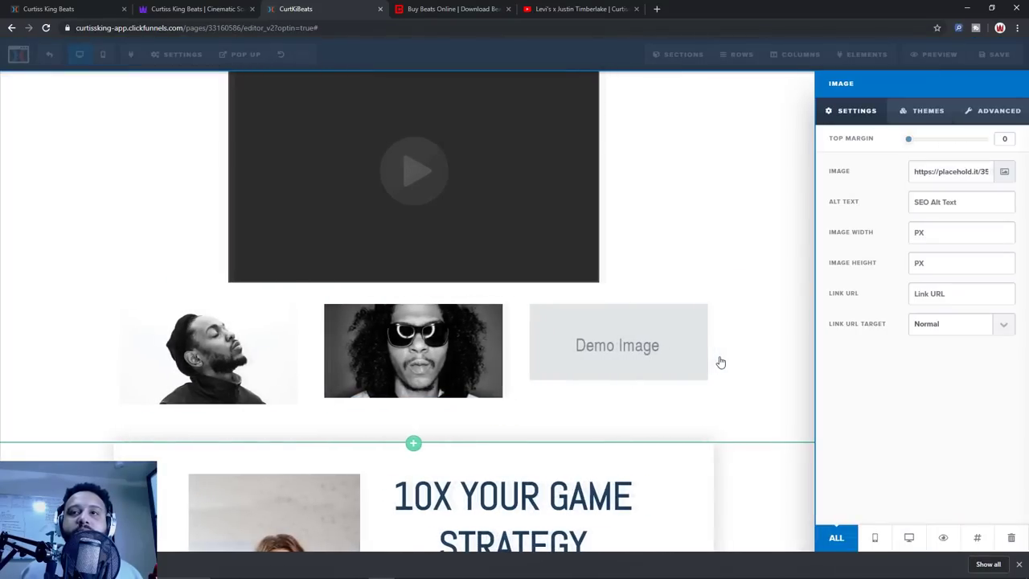
pyautogui.click(1004, 172)
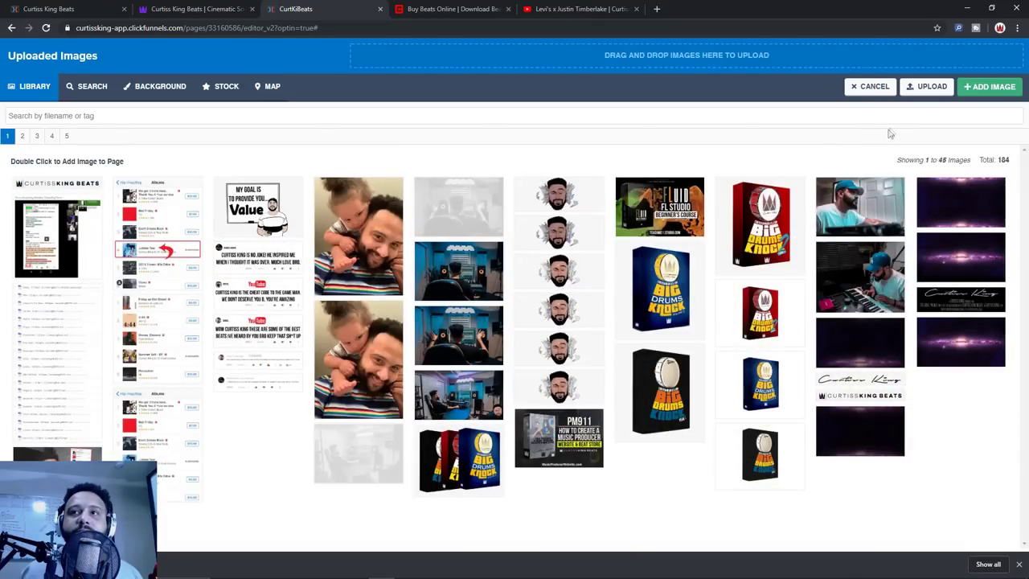
pyautogui.click(22, 137)
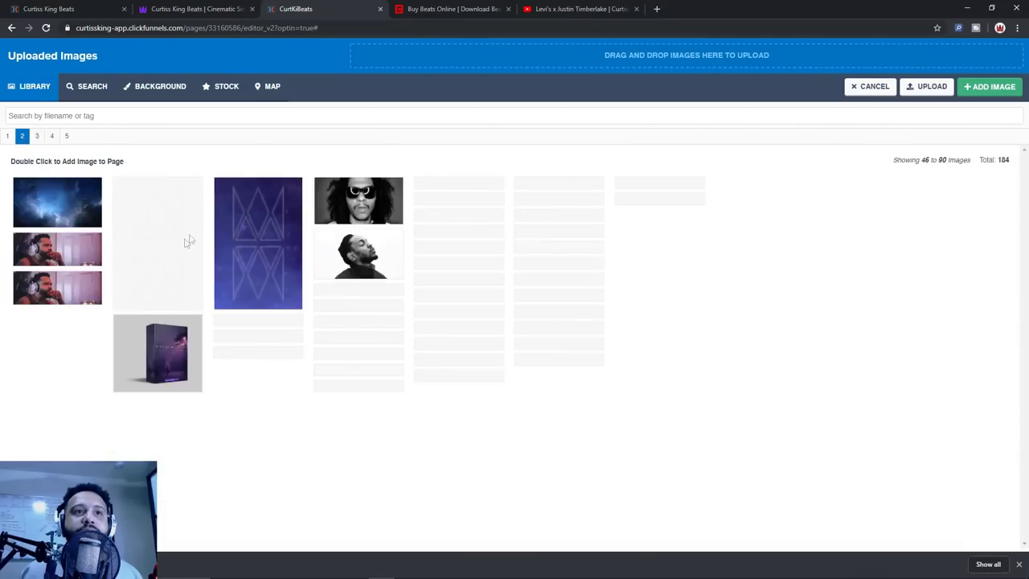
pyautogui.click(294, 329)
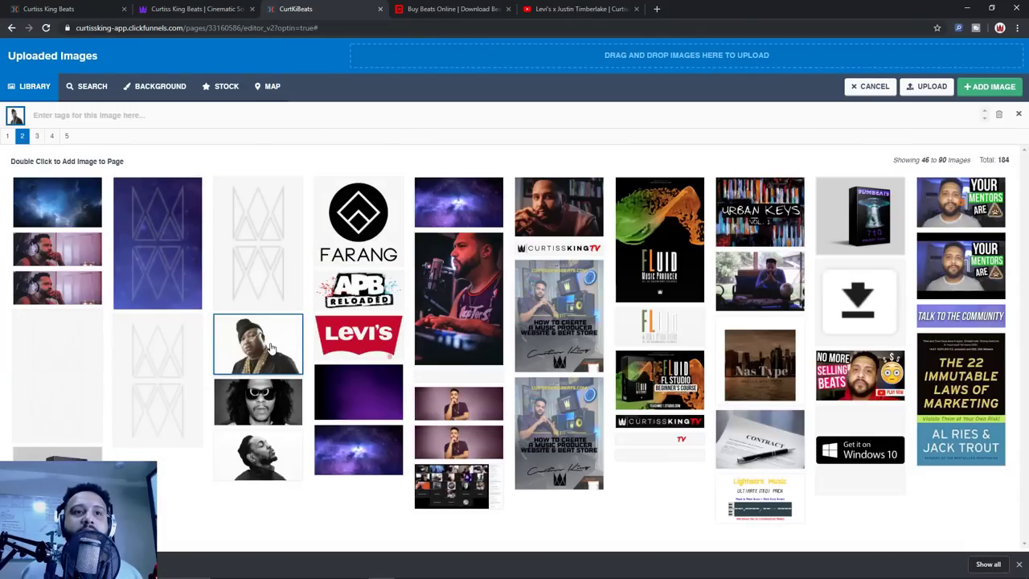
pyautogui.click(989, 86)
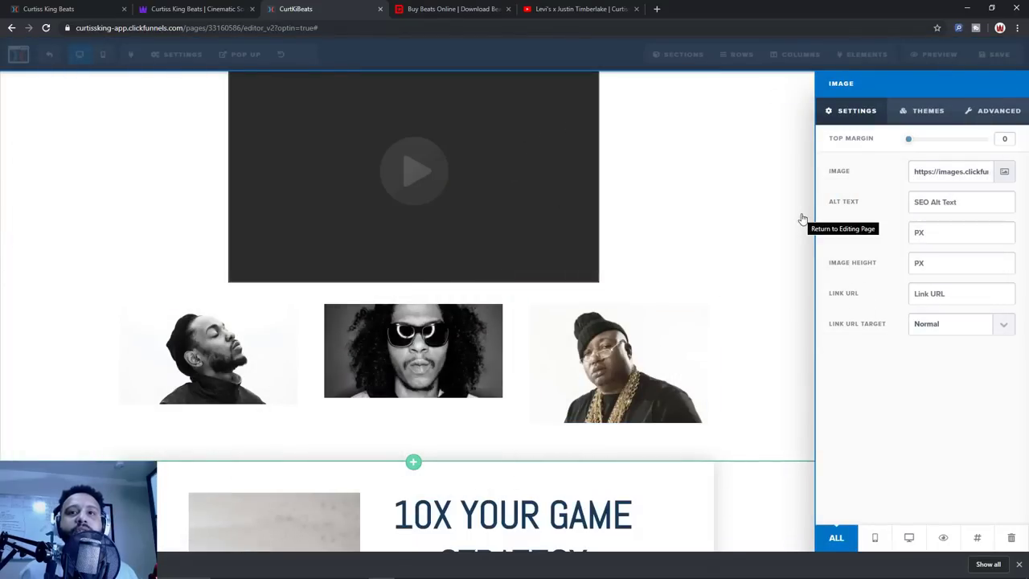
pyautogui.click(728, 211)
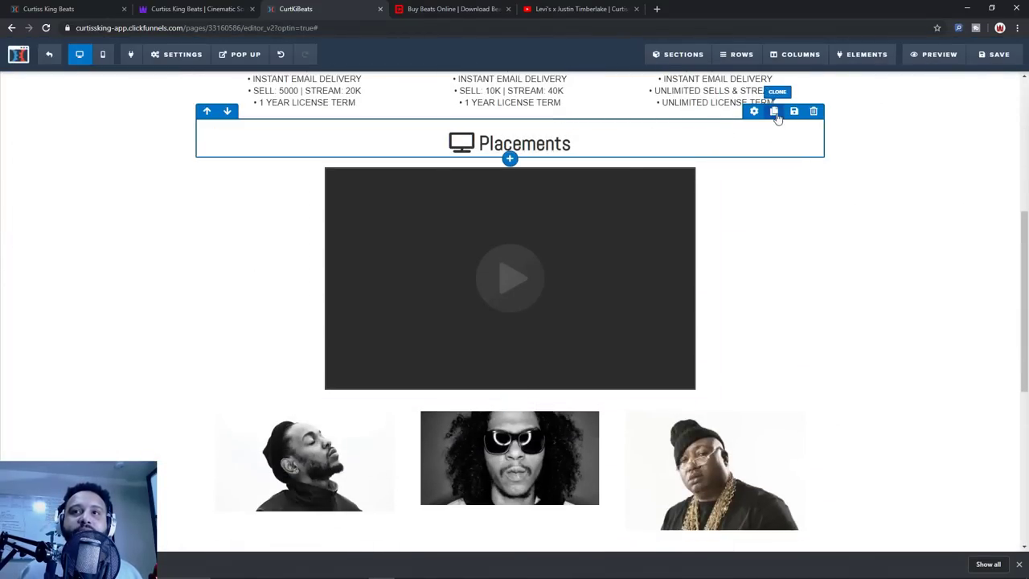
# Clone the Placements heading row and move the copy between the video and the artist images
pyautogui.click(775, 113)
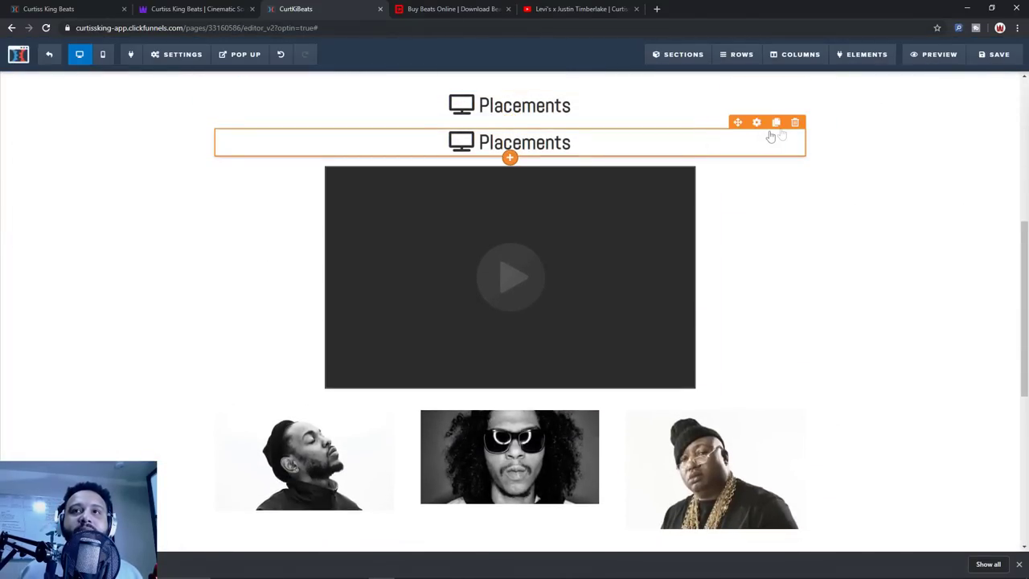
pyautogui.click(227, 111)
pyautogui.click(228, 110)
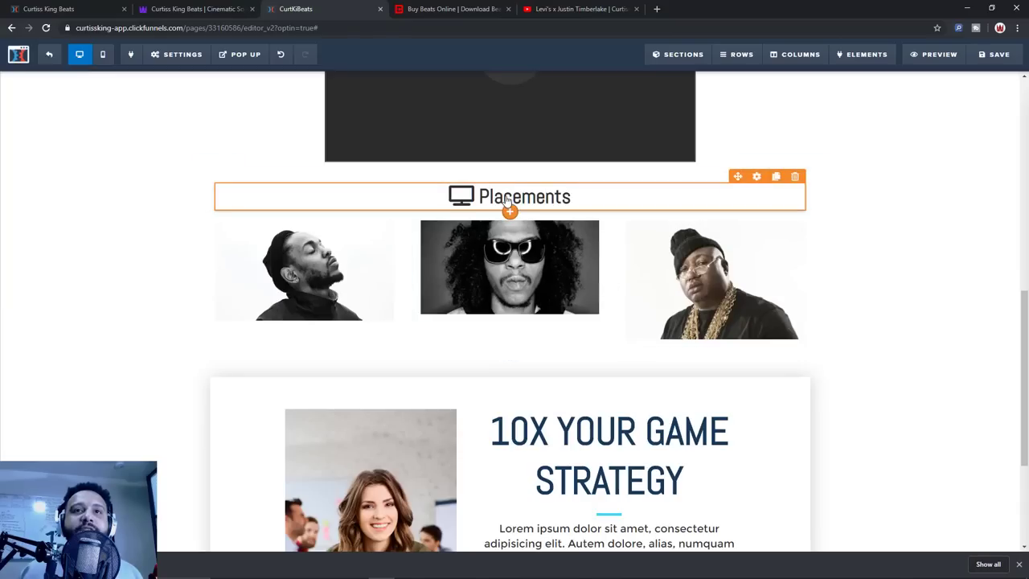
# Change the heading above the artist images to read "Artists Placements"
pyautogui.click(478, 196)
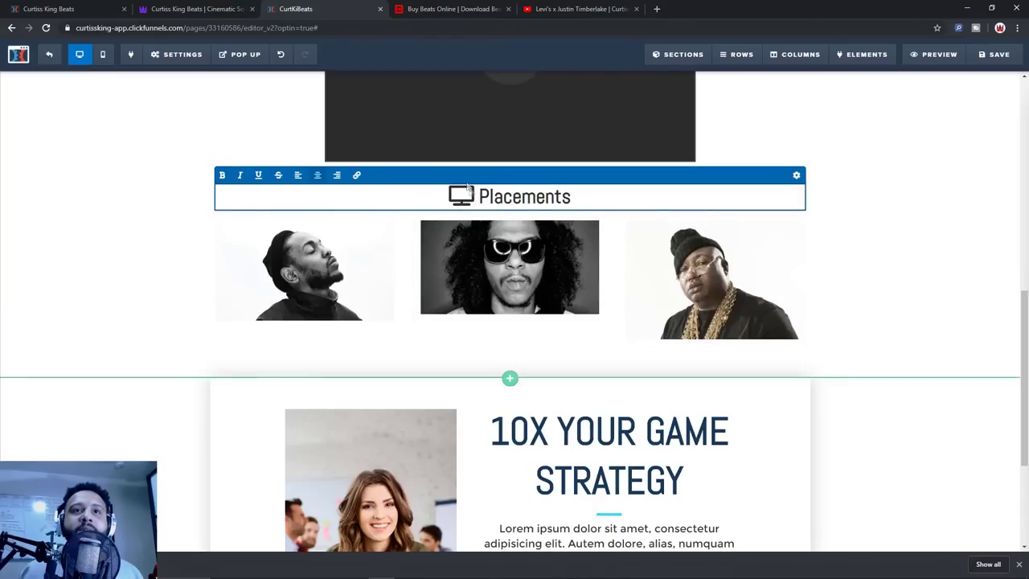
pyautogui.write('Art')
pyautogui.press('BackSpace')
pyautogui.press('BackSpace')
pyautogui.press('BackSpace')
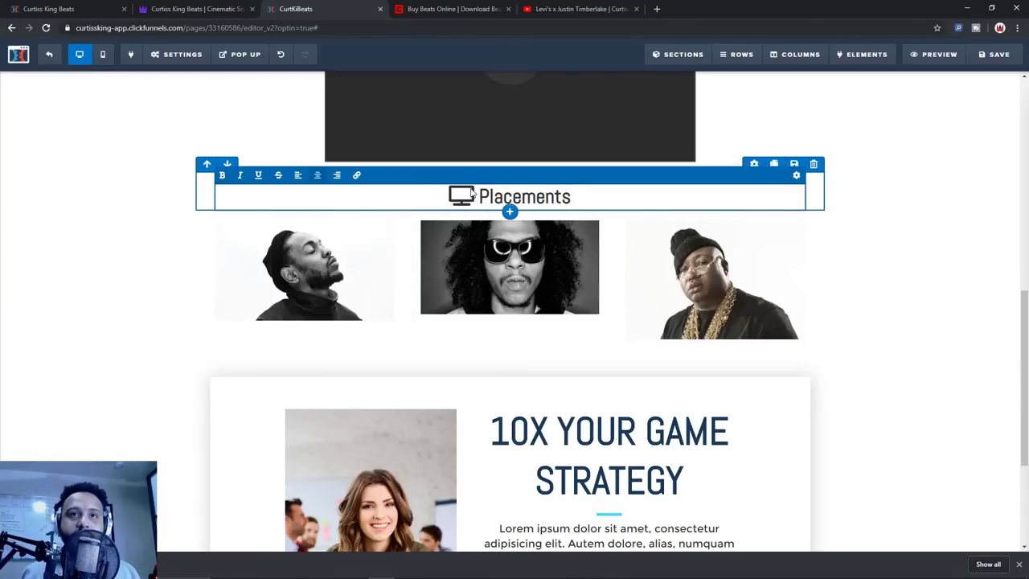
pyautogui.write('Artists')
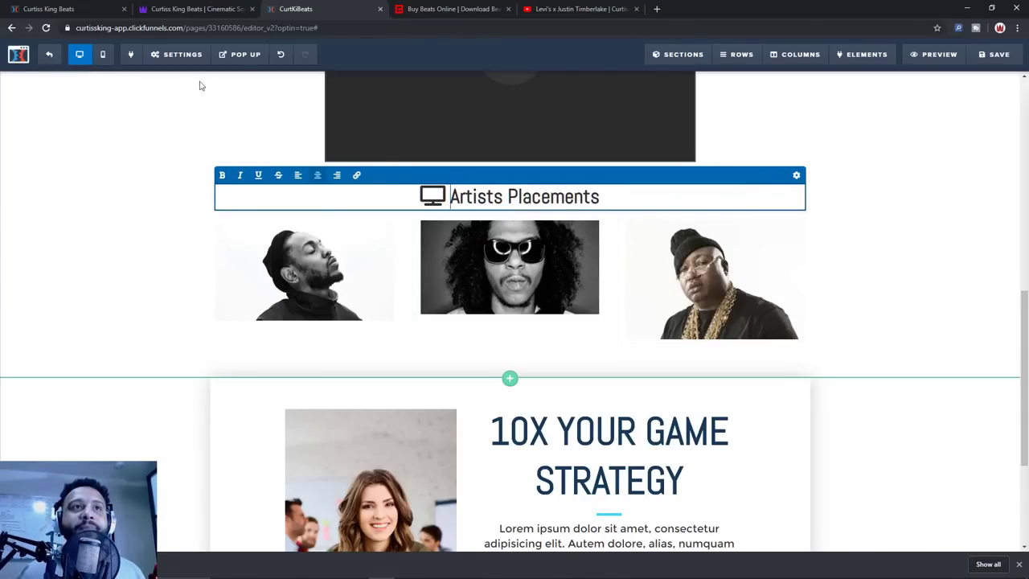
# Change the icon of the "Artists Placements" heading to the microphone icon fa-microphone-alt
pyautogui.click(210, 8)
pyautogui.click(318, 8)
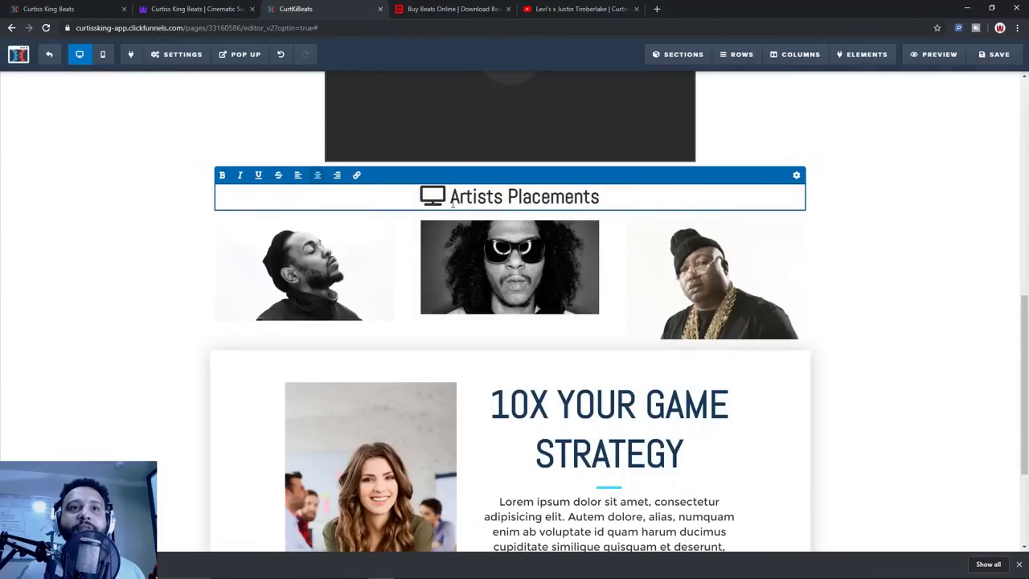
pyautogui.click(890, 233)
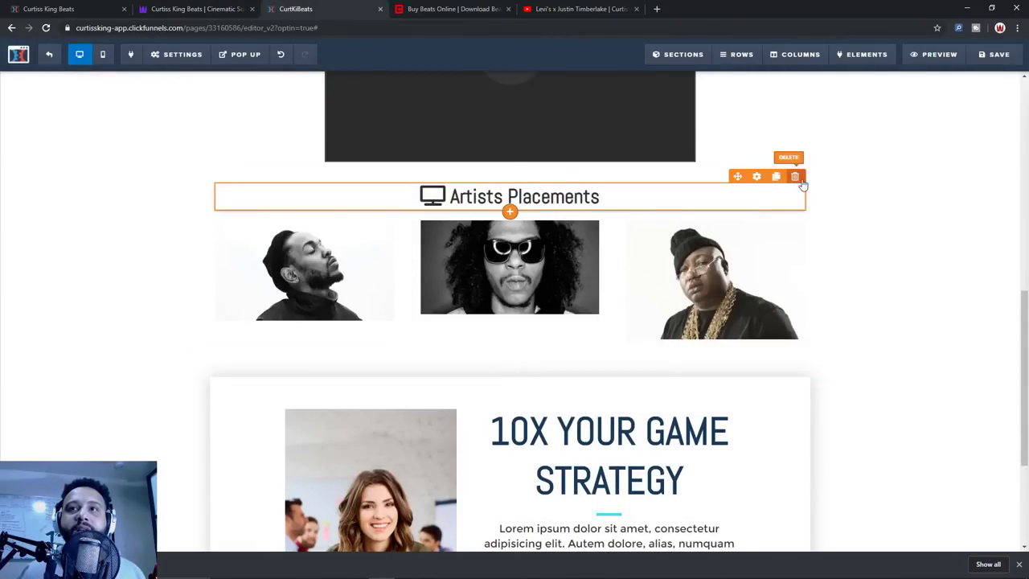
pyautogui.click(755, 177)
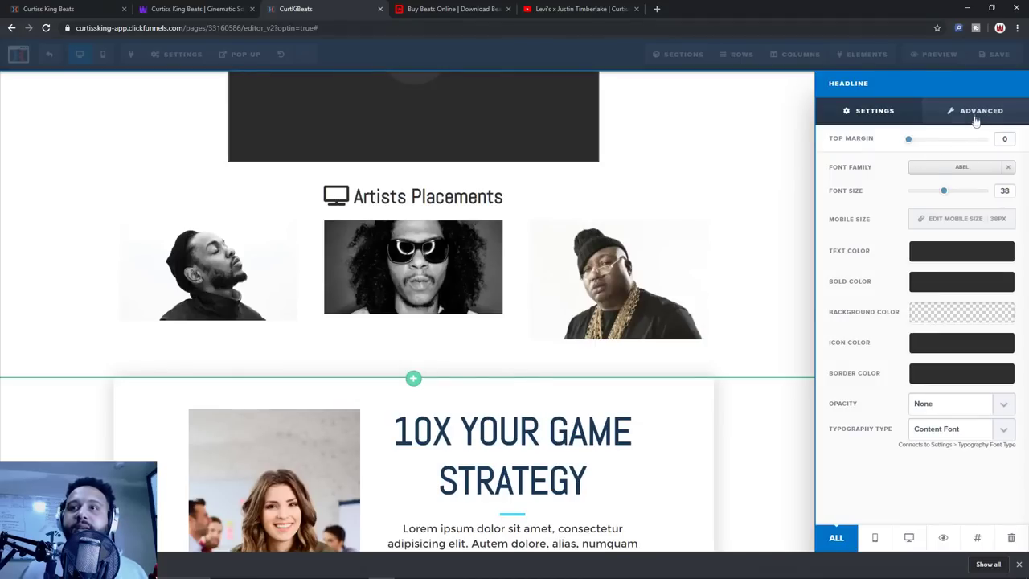
pyautogui.click(974, 113)
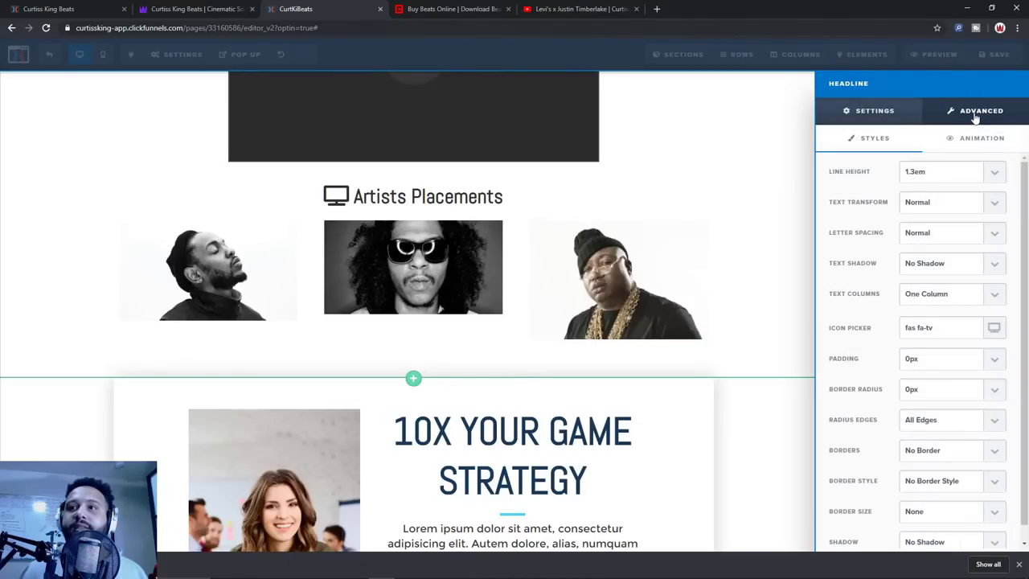
pyautogui.doubleClick(942, 327)
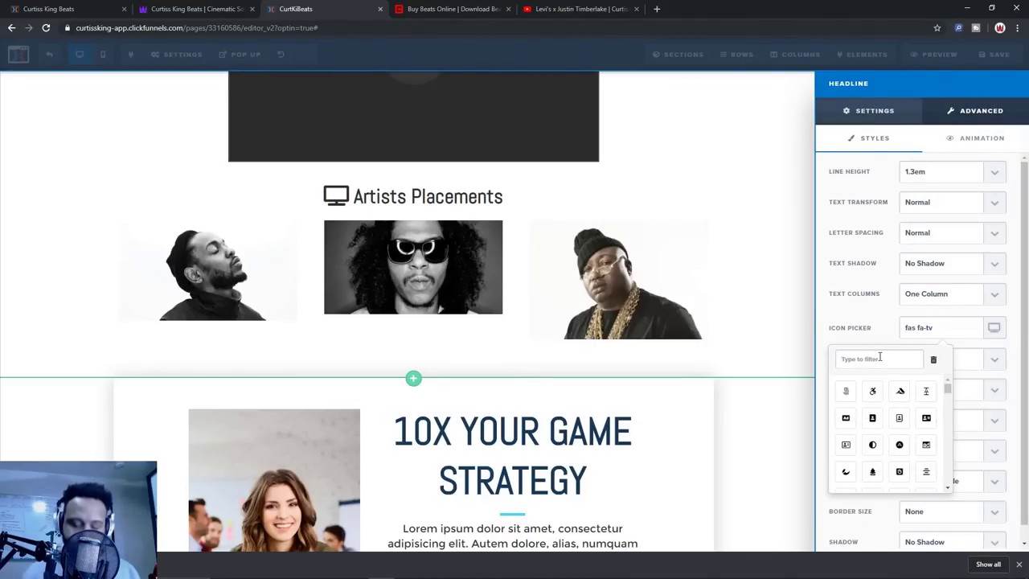
pyautogui.write('mic')
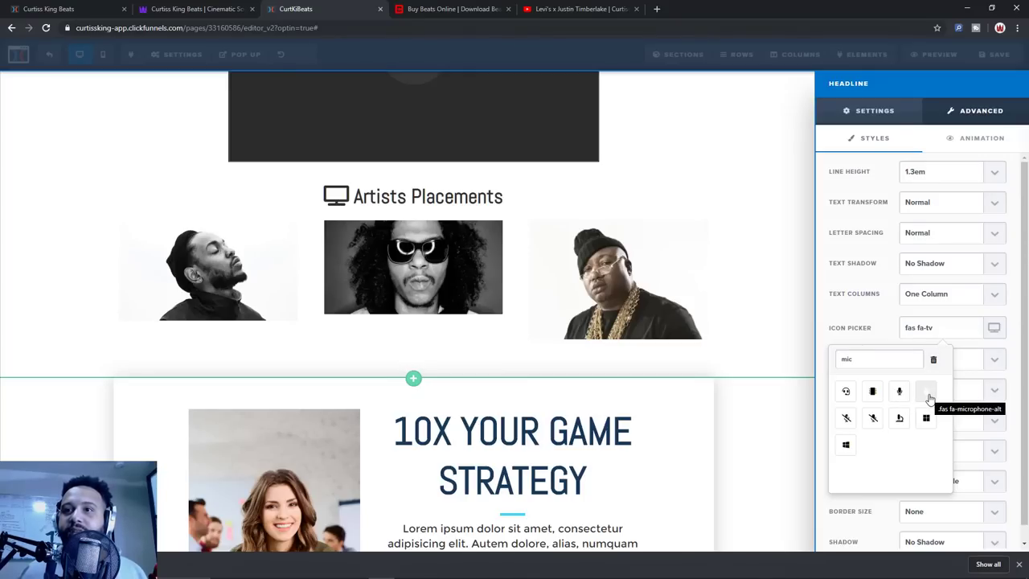
pyautogui.click(927, 392)
pyautogui.click(616, 250)
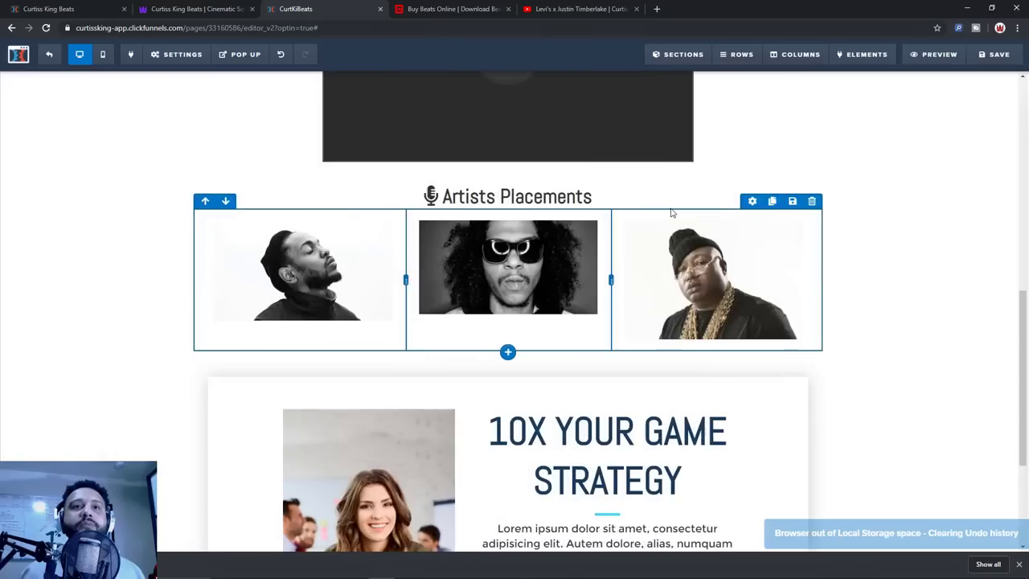
# Check the artist placements layout on the existing Curtiss King Beats site and set the artist image row's width to 75%
pyautogui.scroll(3, 802, 175)
pyautogui.scroll(-2, 802, 176)
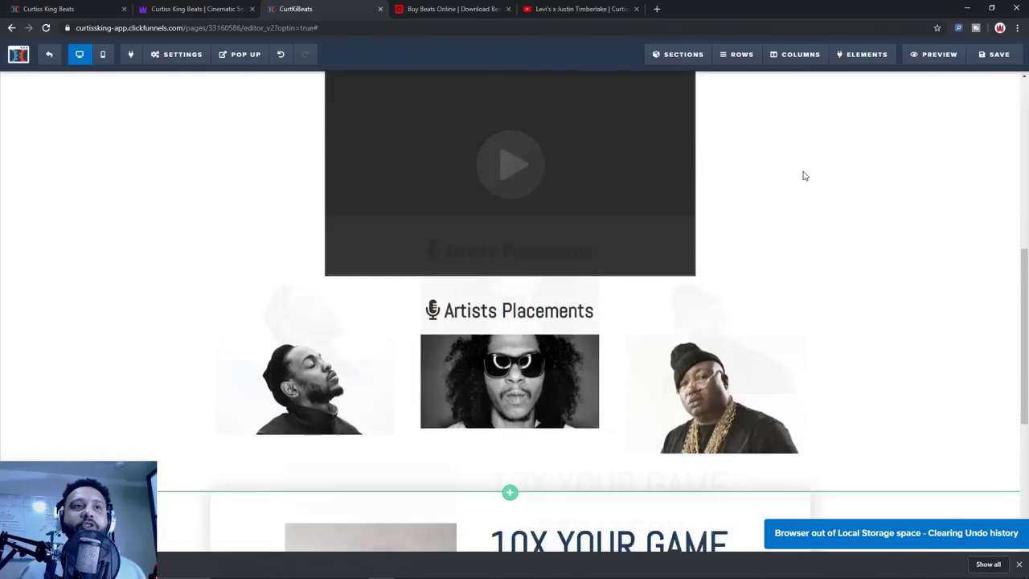
pyautogui.moveTo(169, 69)
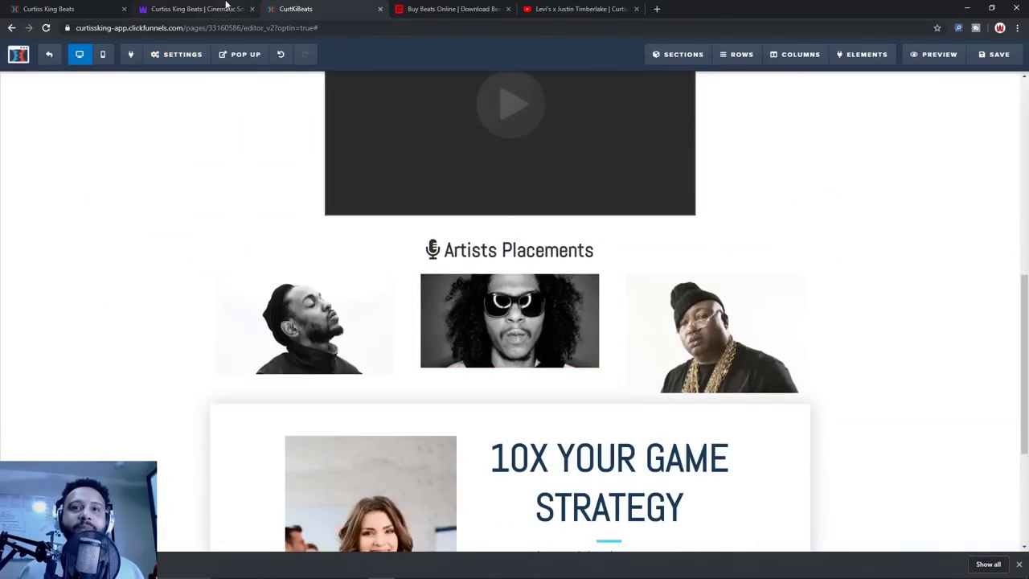
pyautogui.click(199, 5)
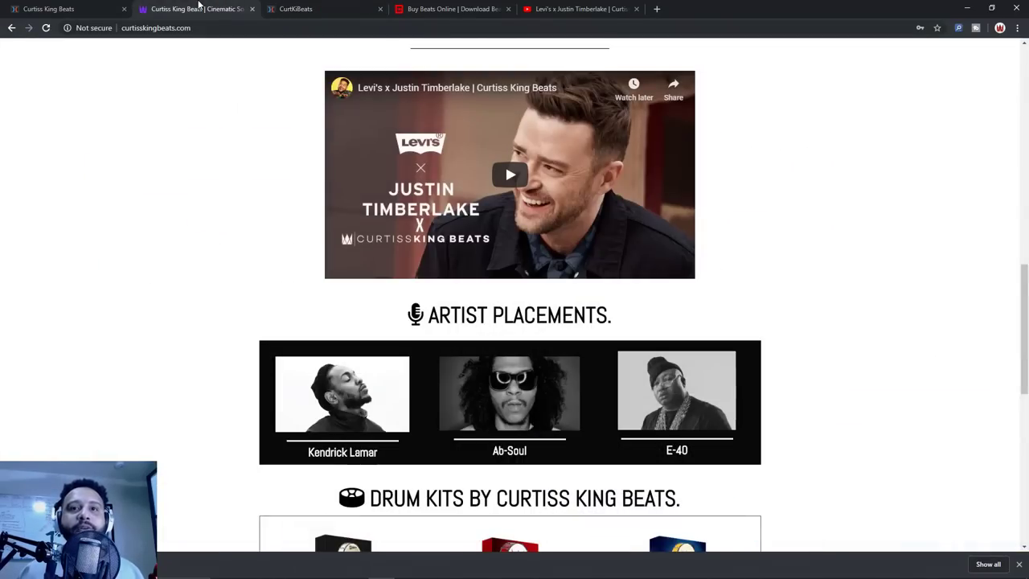
pyautogui.click(297, 6)
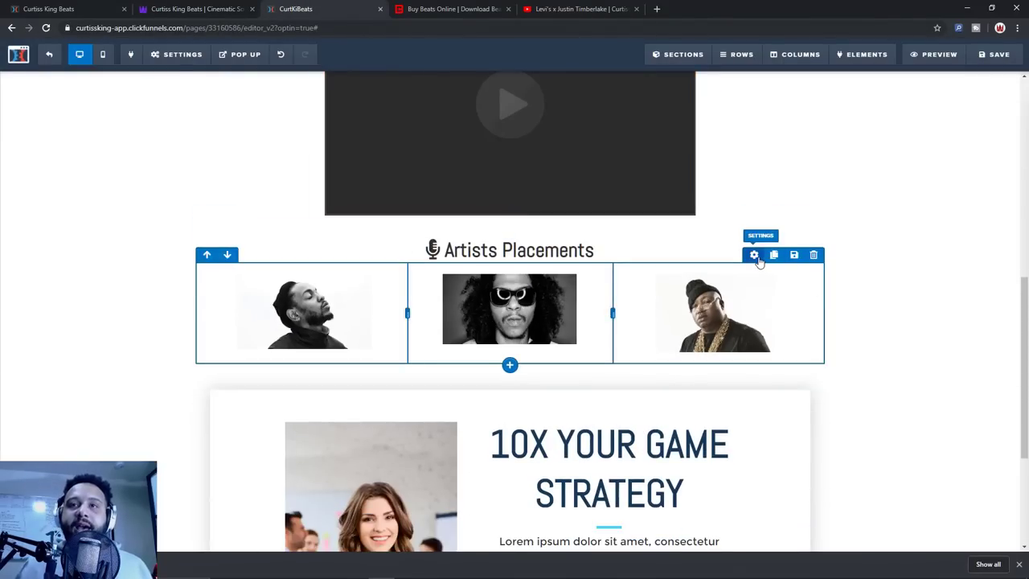
pyautogui.click(756, 257)
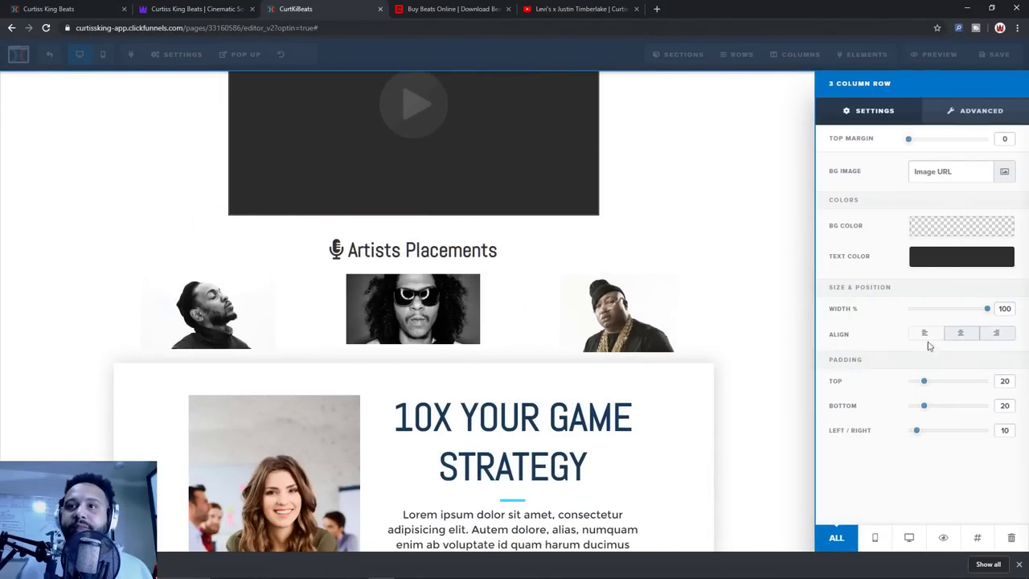
pyautogui.moveTo(986, 312); pyautogui.dragTo(951, 310)
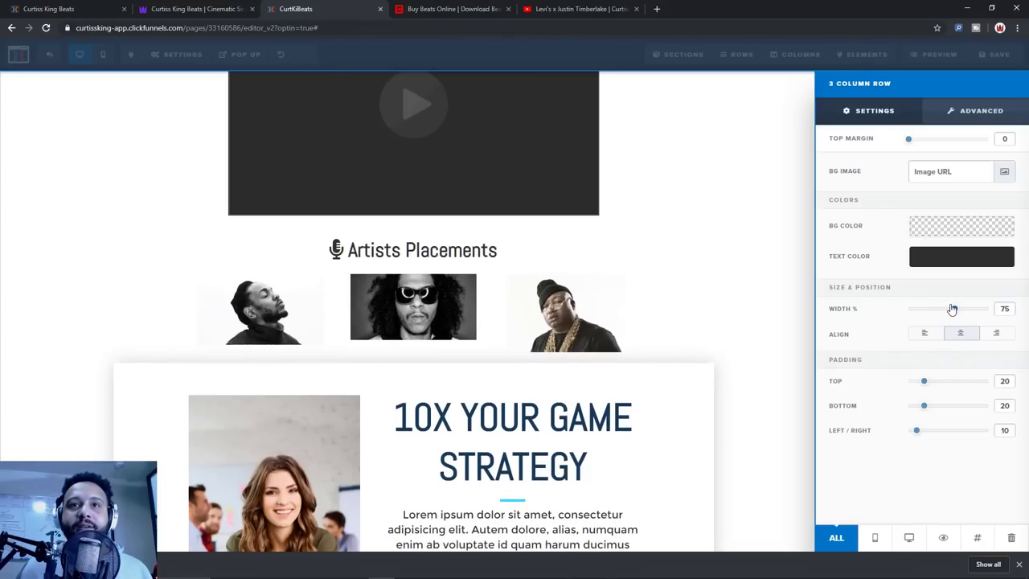
pyautogui.click(749, 301)
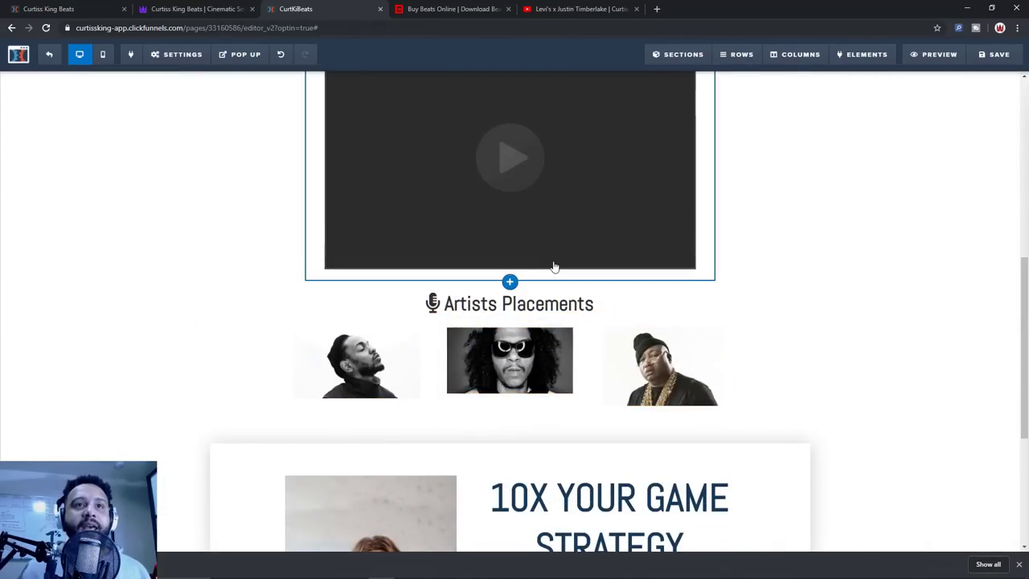
# Add a three-column row below the artist images and set its width to 75%
pyautogui.scroll(5, 715, 246)
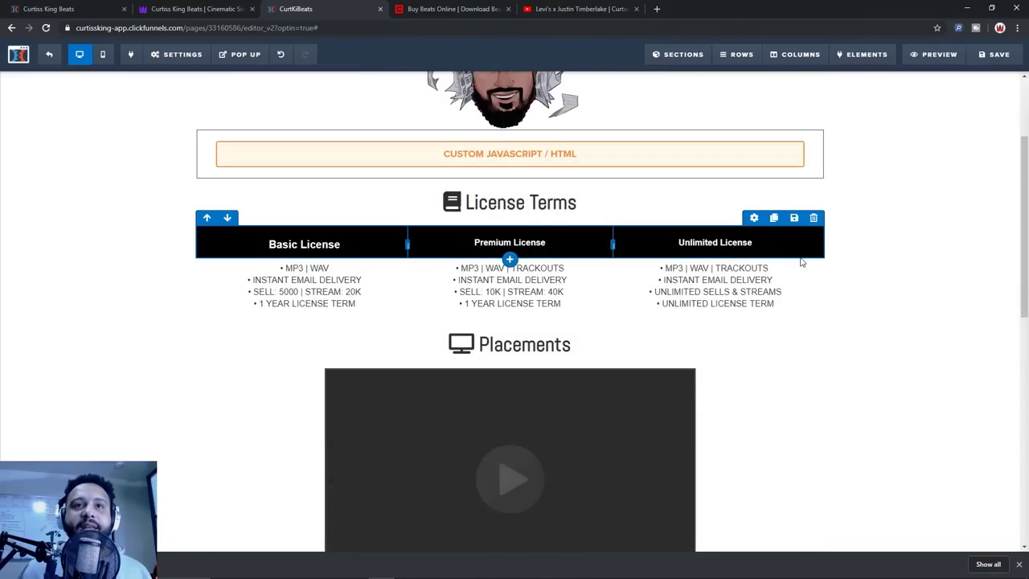
pyautogui.scroll(-5, 799, 262)
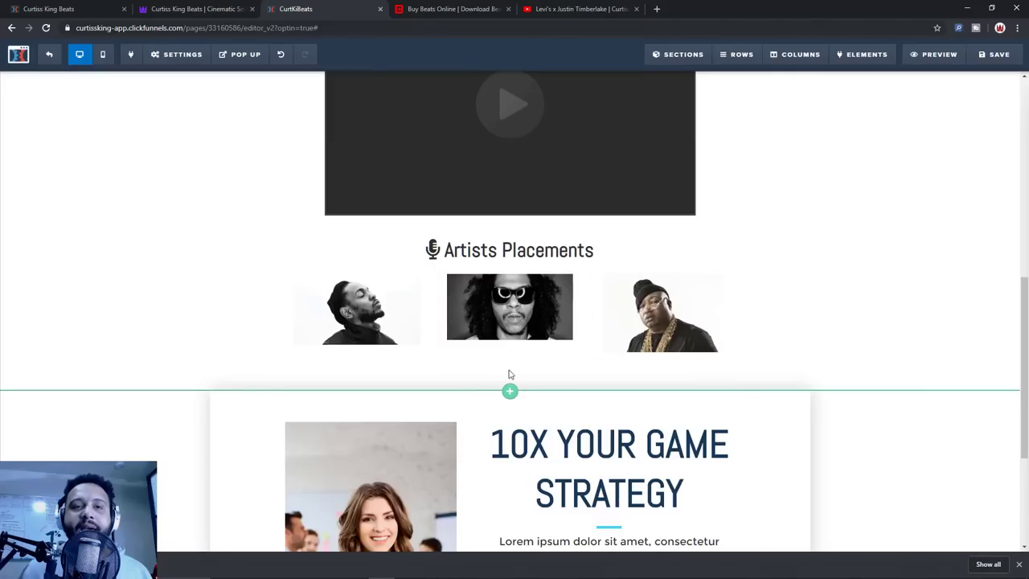
pyautogui.click(511, 366)
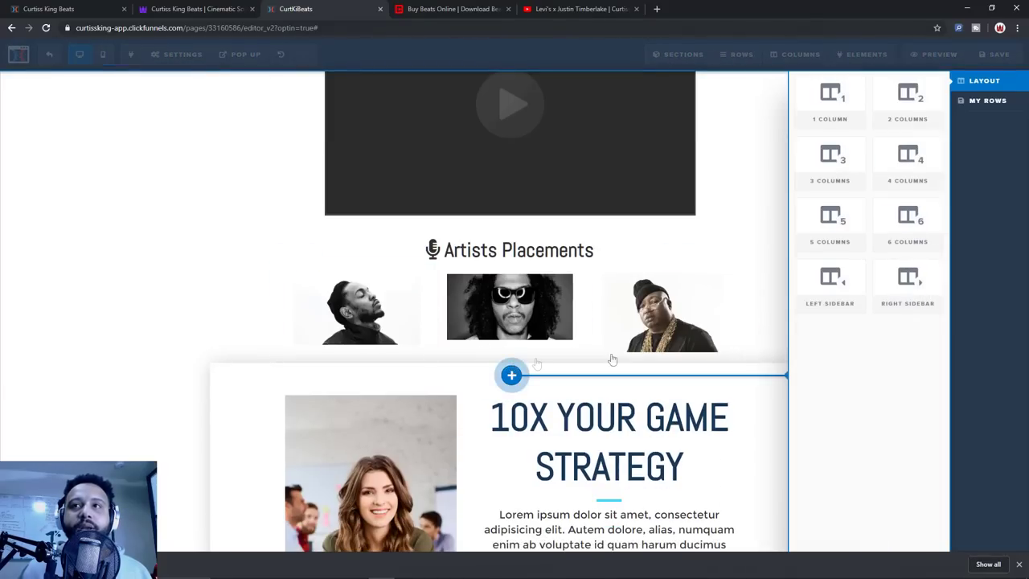
pyautogui.click(836, 161)
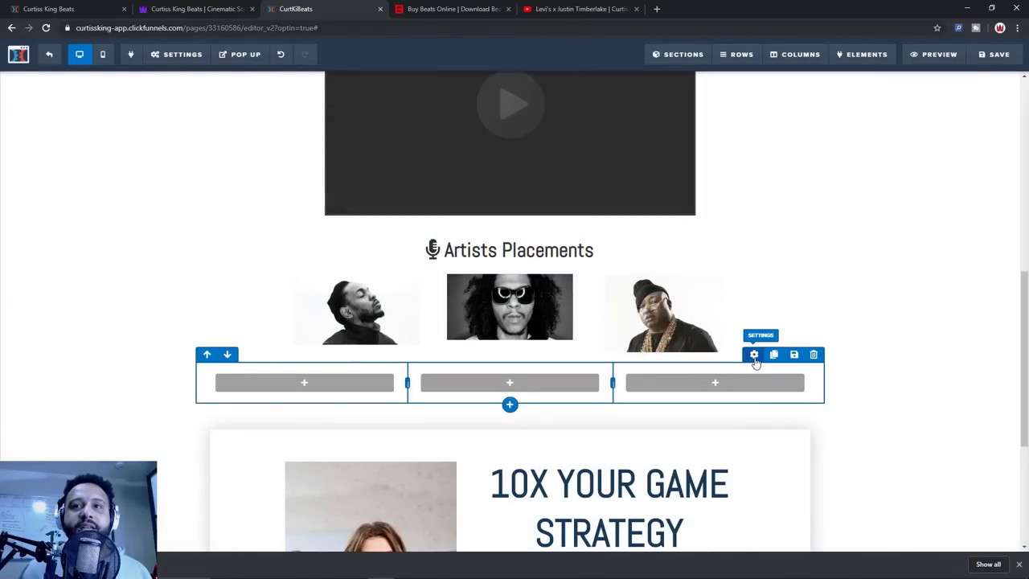
pyautogui.click(754, 355)
pyautogui.moveTo(989, 311); pyautogui.dragTo(956, 311)
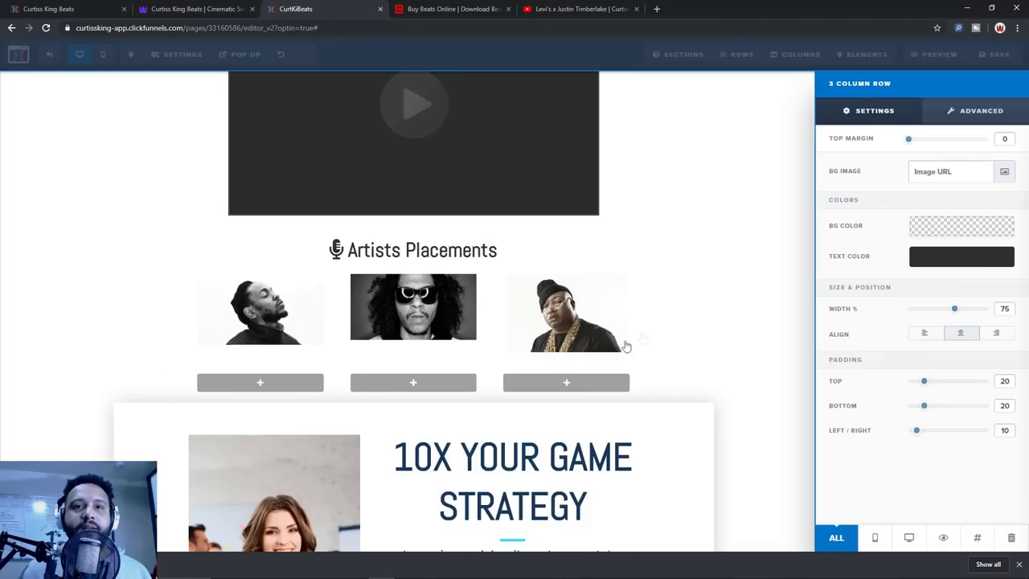
pyautogui.click(698, 346)
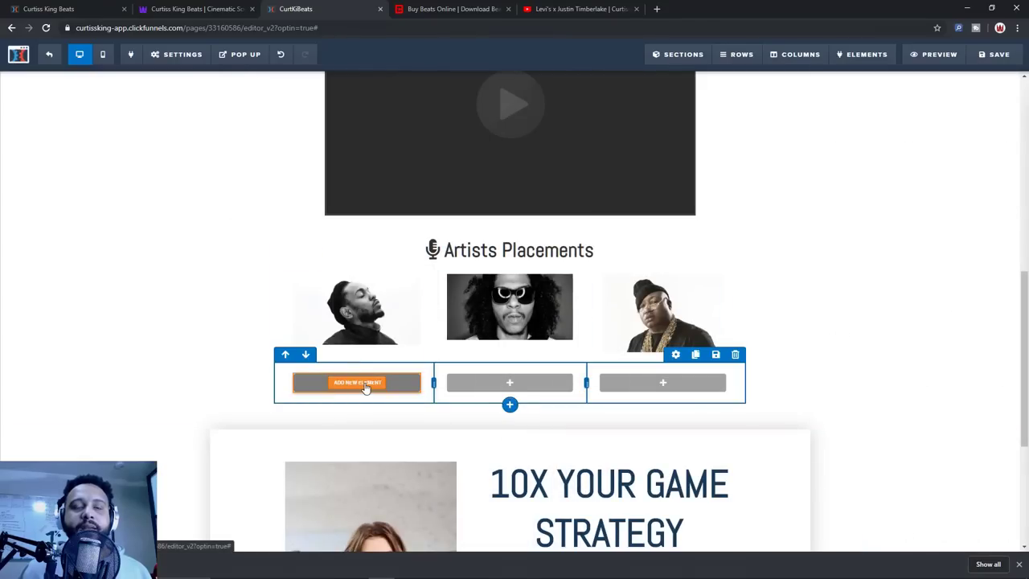
# Add a sub-headline element to each of the three columns below the artist images
pyautogui.click(364, 384)
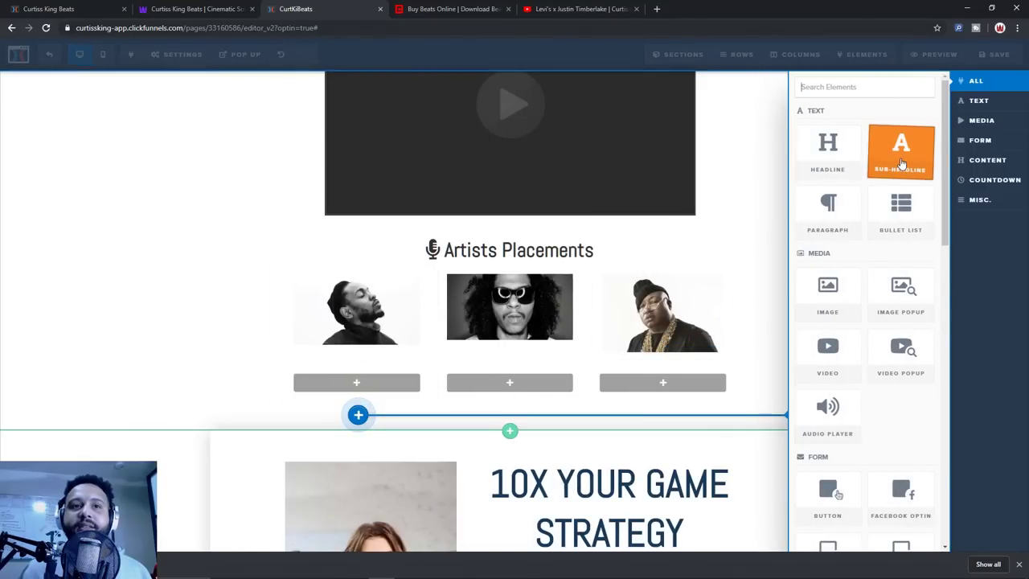
pyautogui.moveTo(483, 335); pyautogui.dragTo(476, 389)
pyautogui.click(500, 384)
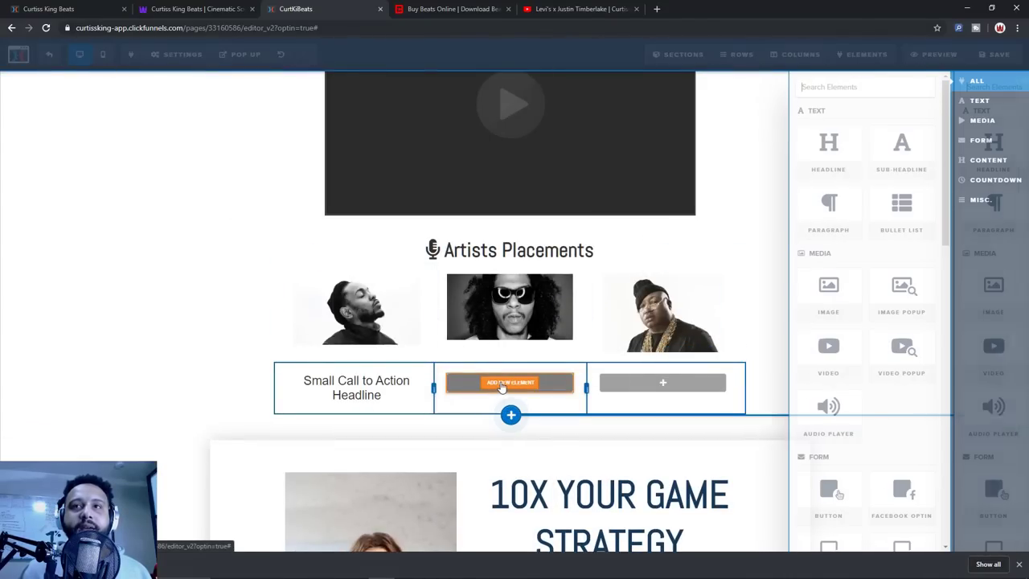
pyautogui.moveTo(604, 346); pyautogui.dragTo(610, 353)
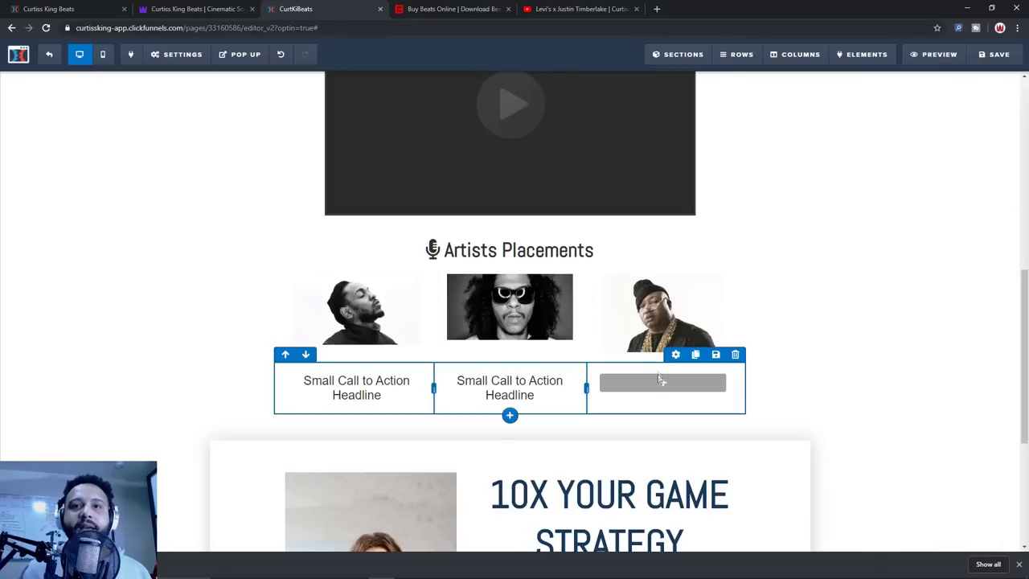
pyautogui.click(662, 382)
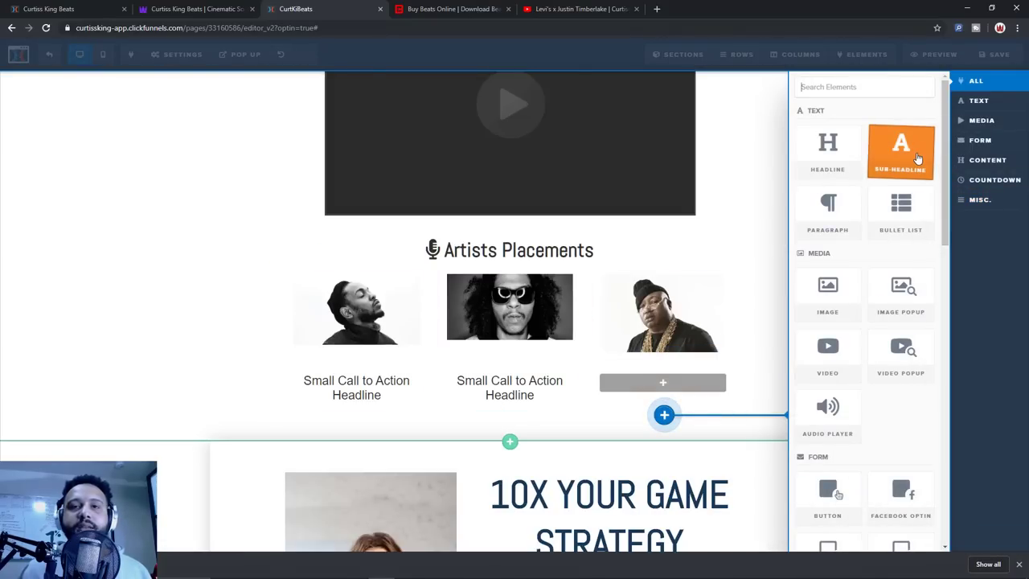
pyautogui.moveTo(900, 153); pyautogui.dragTo(662, 381)
# Replace the three sub-headline texts with "Kendrick Lamar", "Ab-Soul" and "E-40" to match the images above
pyautogui.tripleClick(353, 386)
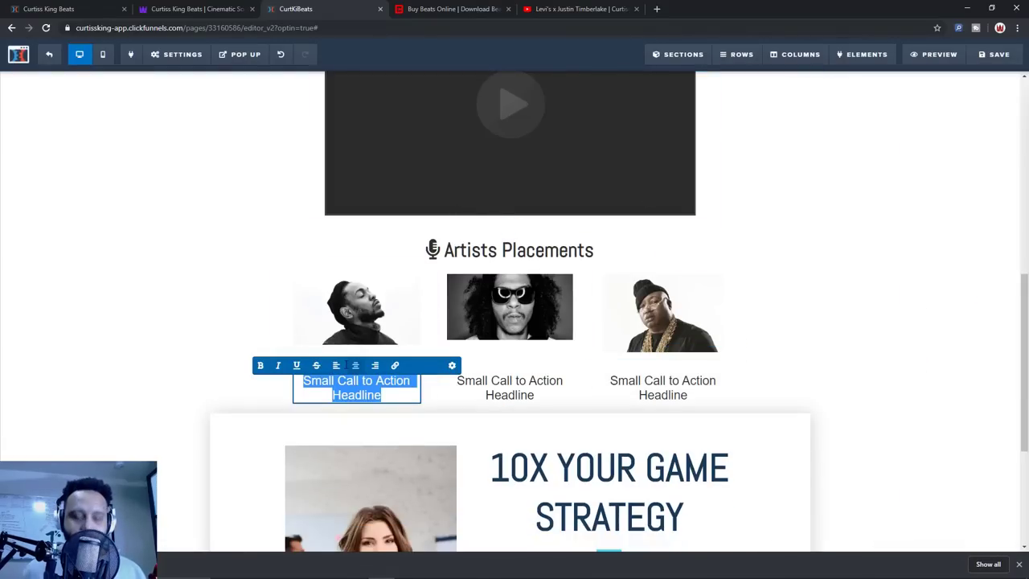
pyautogui.write('Kendrick L')
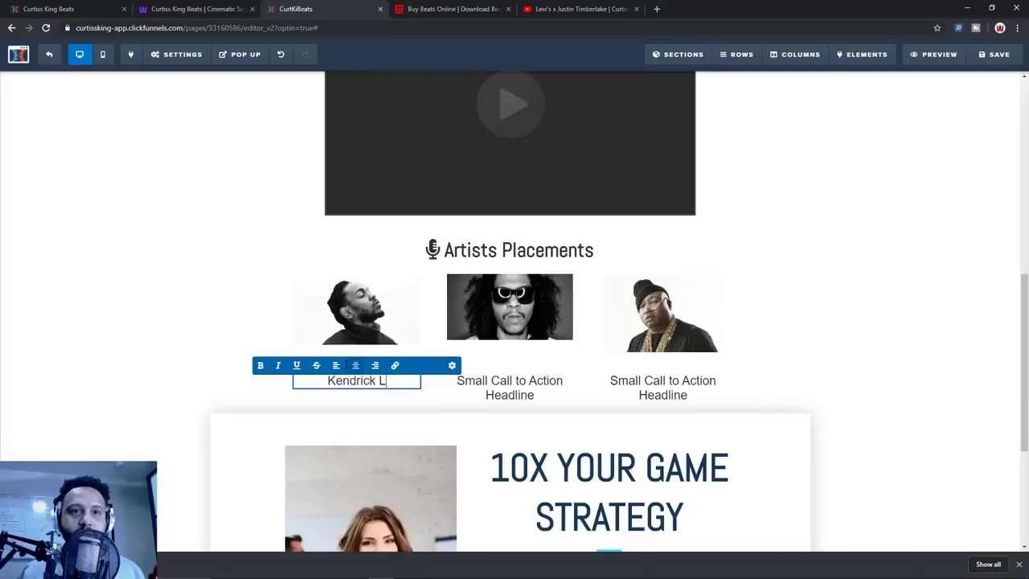
pyautogui.write('amar')
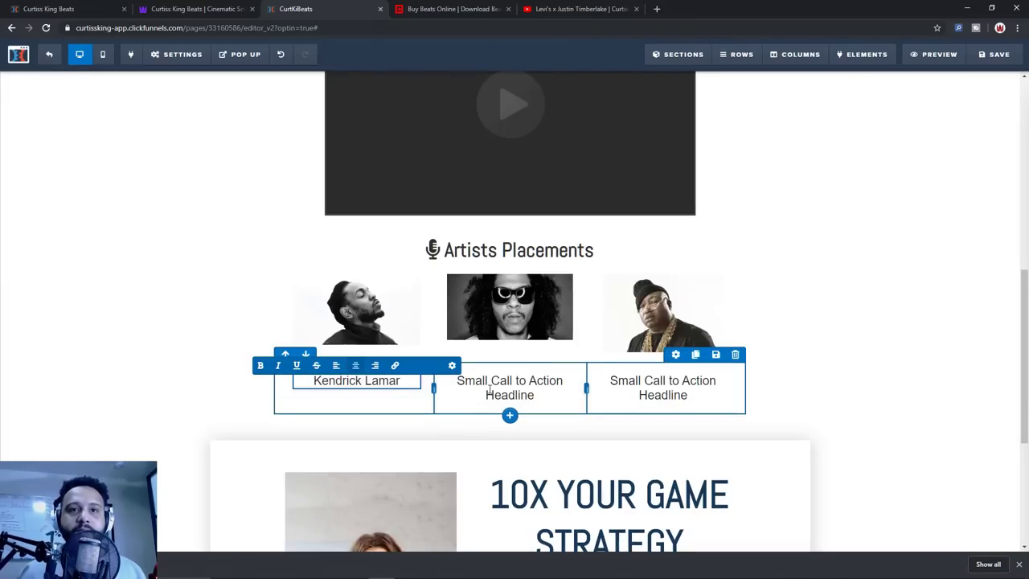
pyautogui.tripleClick(489, 389)
pyautogui.write('Ab-Soul')
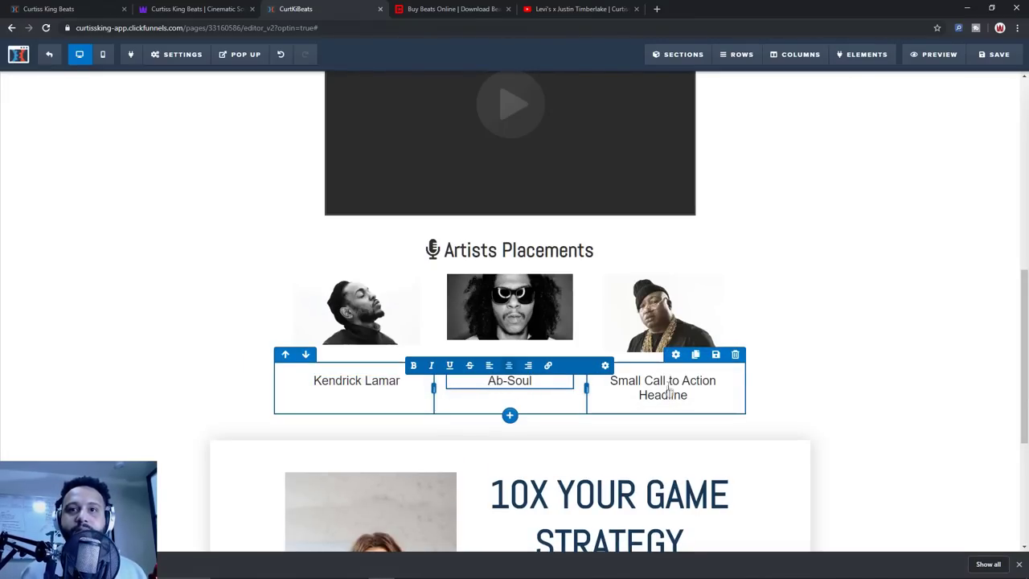
pyautogui.tripleClick(666, 387)
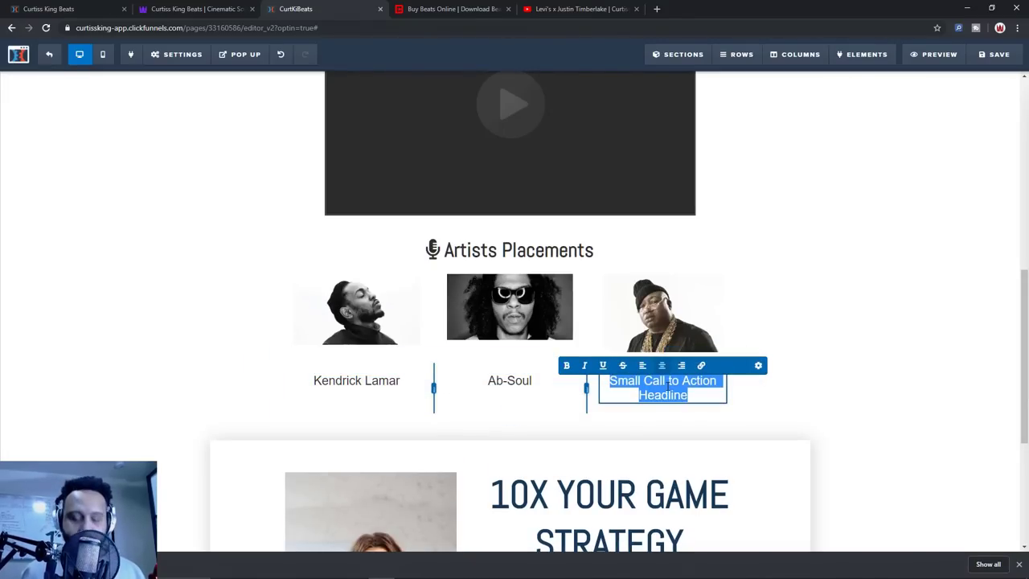
pyautogui.write('E')
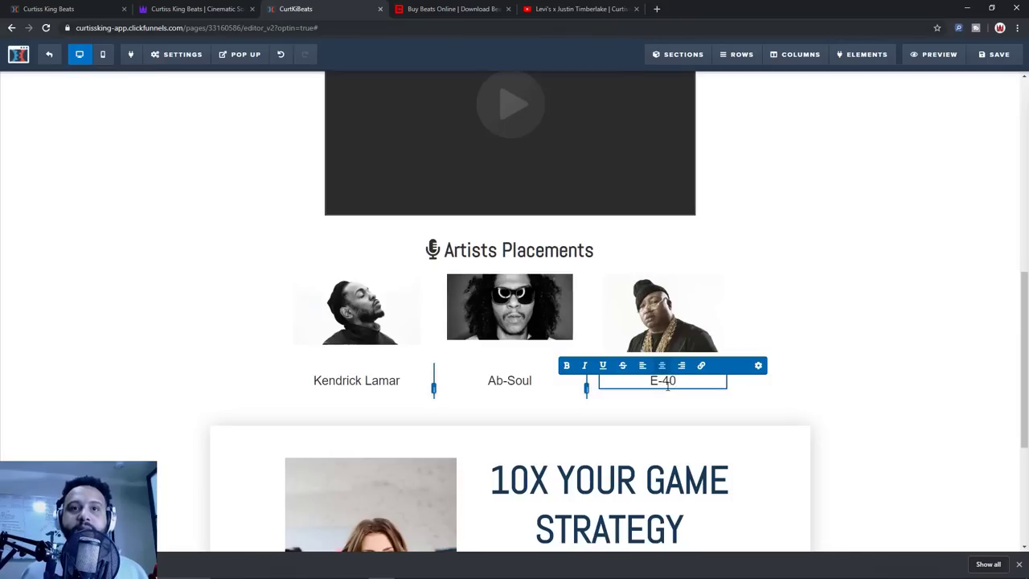
pyautogui.write('-40')
pyautogui.click(852, 316)
# Reduce the top padding of the artist name row so the names sit closer to the images
pyautogui.scroll(1, 804, 334)
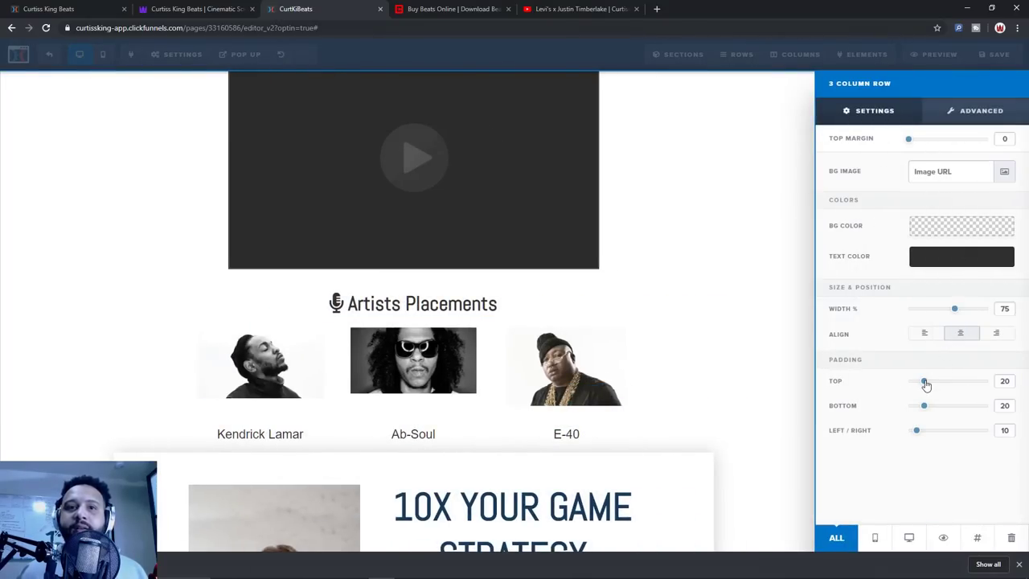
pyautogui.hotkey('ctrl', 'shift', 'Tab')
pyautogui.click(326, 8)
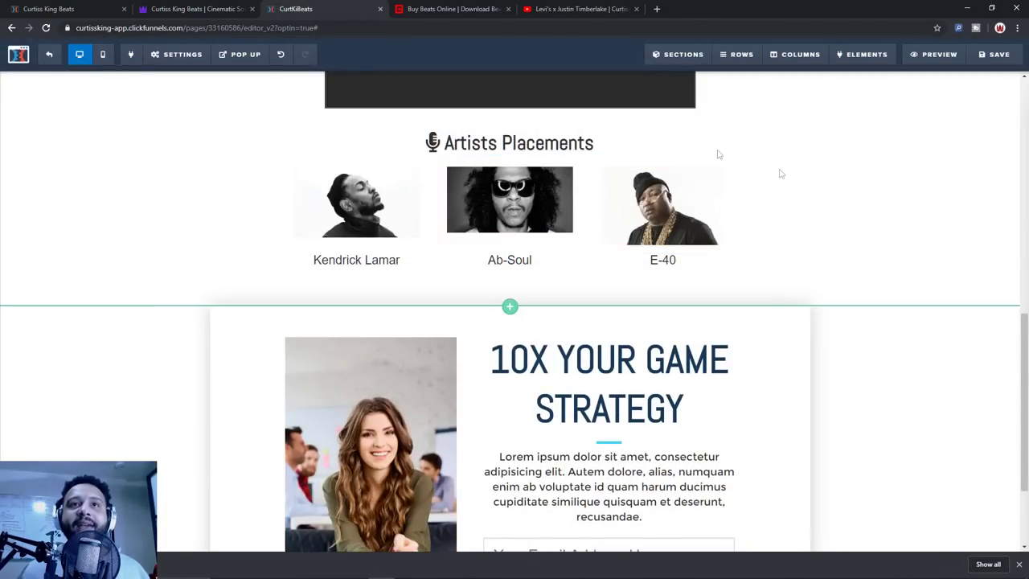
# Examine the artist placements and drum kits sections on the existing Curtiss King Beats site
pyautogui.click(233, 9)
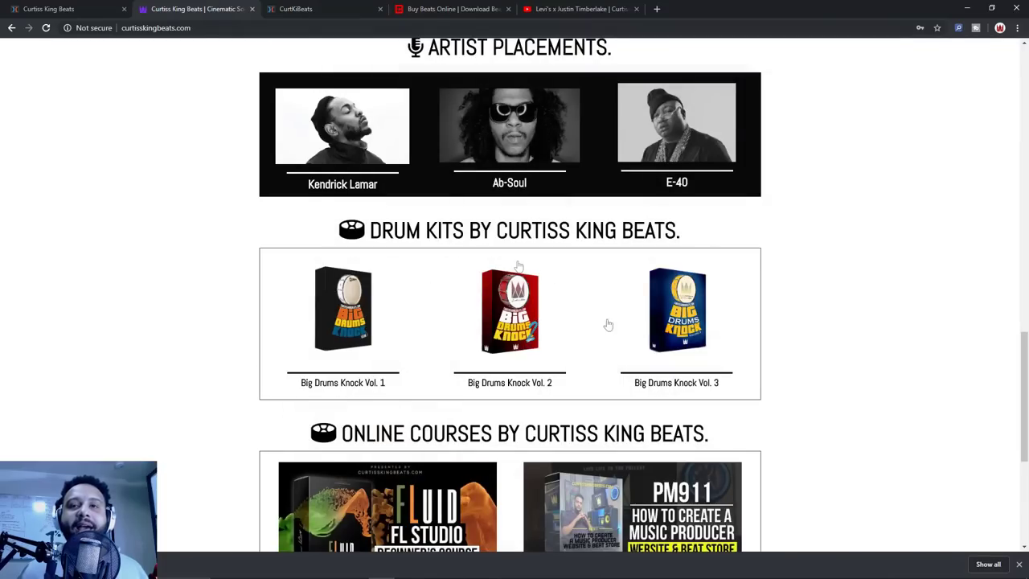
pyautogui.scroll(2, 620, 344)
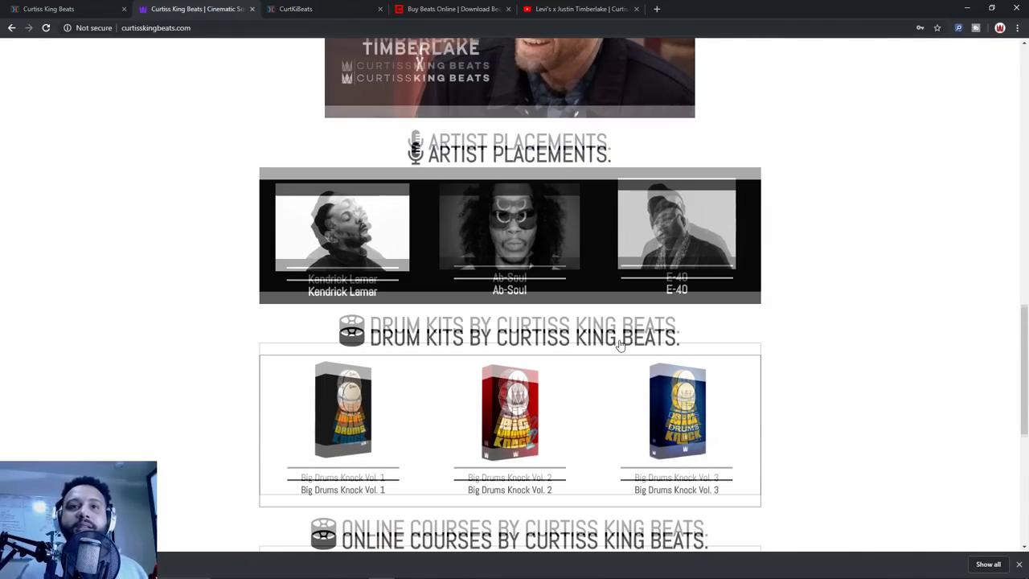
pyautogui.scroll(-3, 620, 344)
pyautogui.scroll(2, 426, 245)
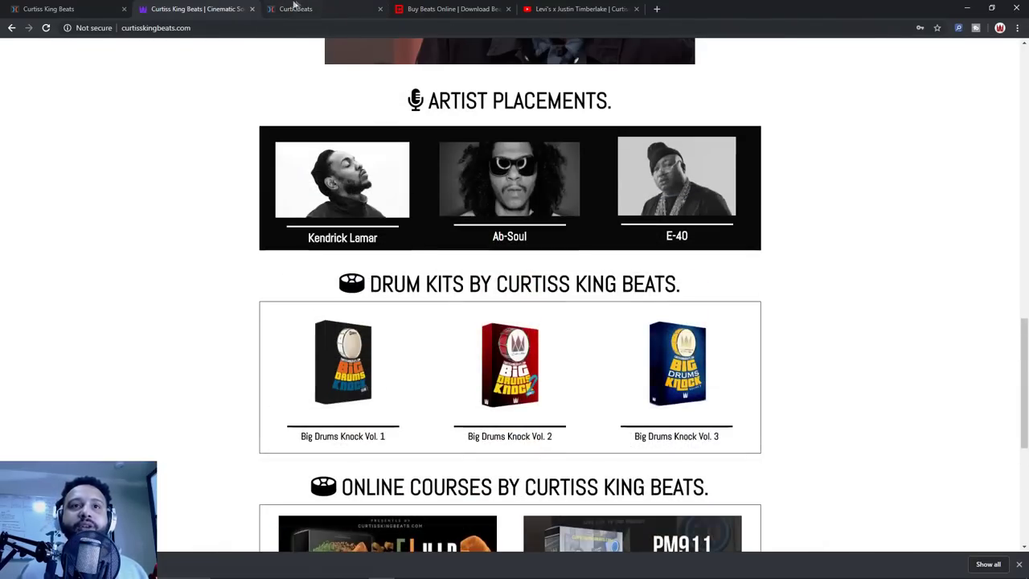
# Back in the ClickFunnels editor, clone the Artists Placements heading row and move the copy below the artist names
pyautogui.click(303, 7)
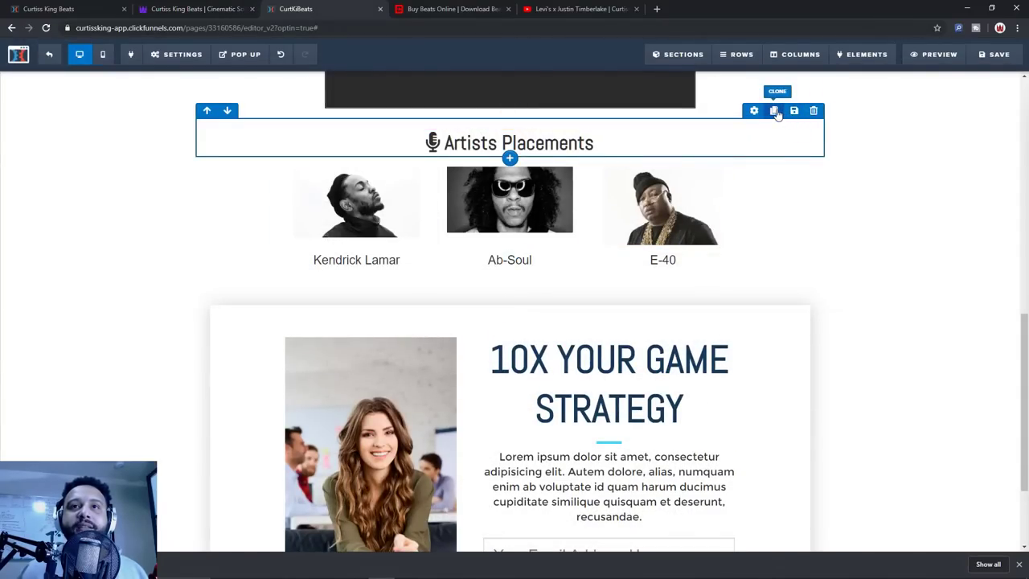
pyautogui.click(775, 111)
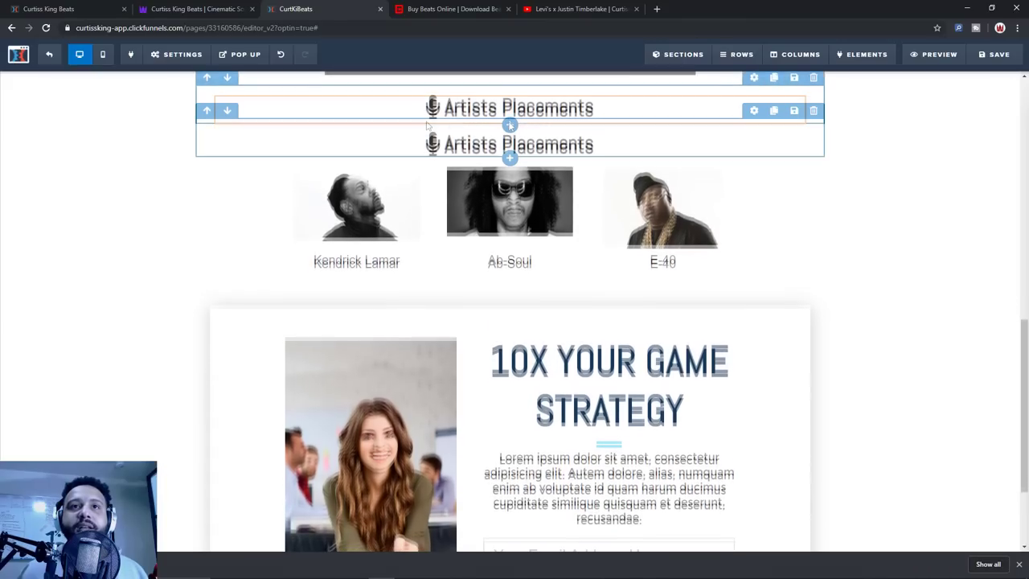
pyautogui.click(229, 118)
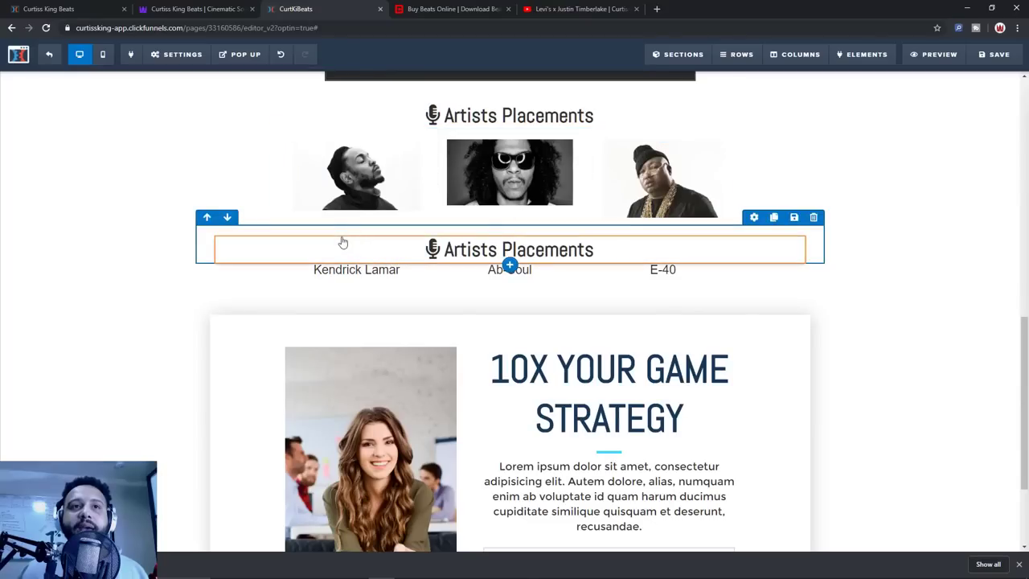
pyautogui.click(228, 217)
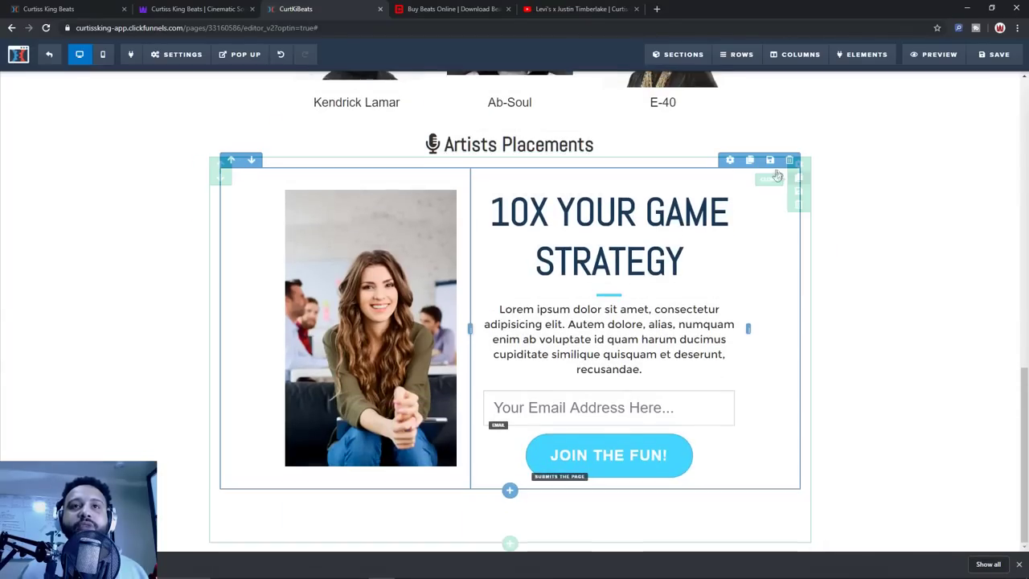
# Replace the copied heading's text below the artist names with "Drum Kits", keeping its icon
pyautogui.click(446, 250)
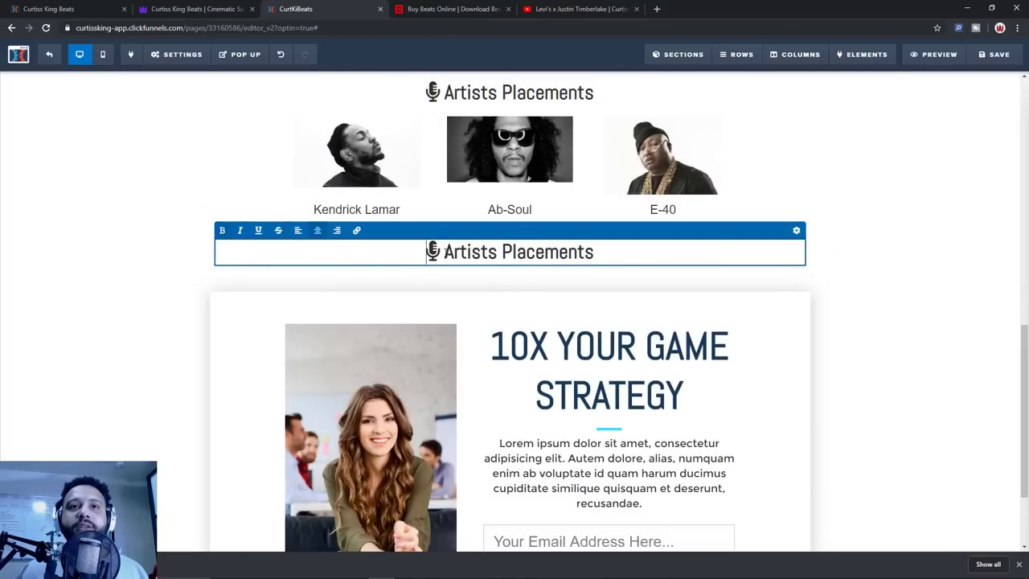
pyautogui.moveTo(445, 250); pyautogui.dragTo(625, 322)
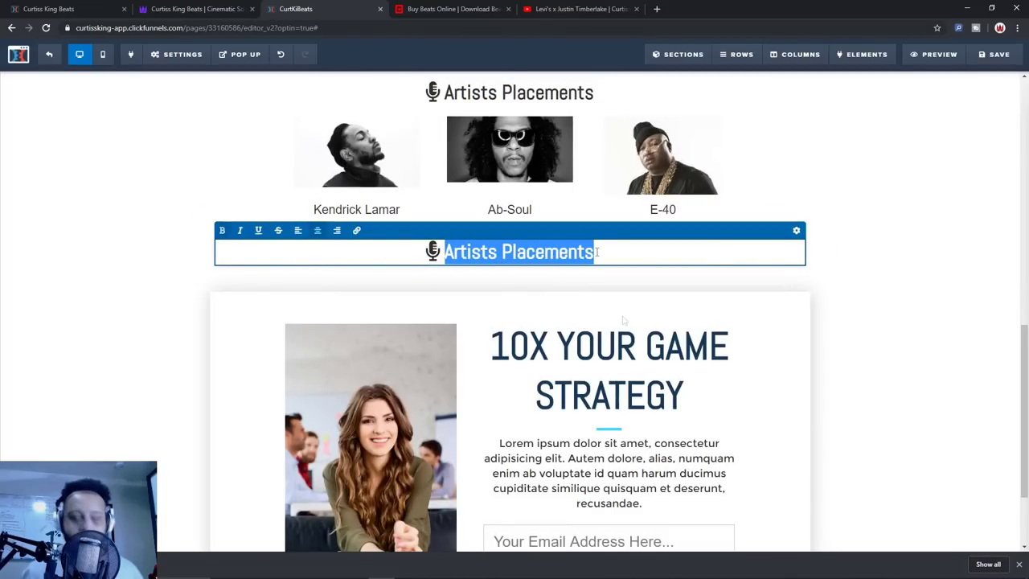
pyautogui.write('Drum Kit')
pyautogui.press('BackSpace')
pyautogui.press('BackSpace')
pyautogui.press('BackSpace')
pyautogui.write('Kits')
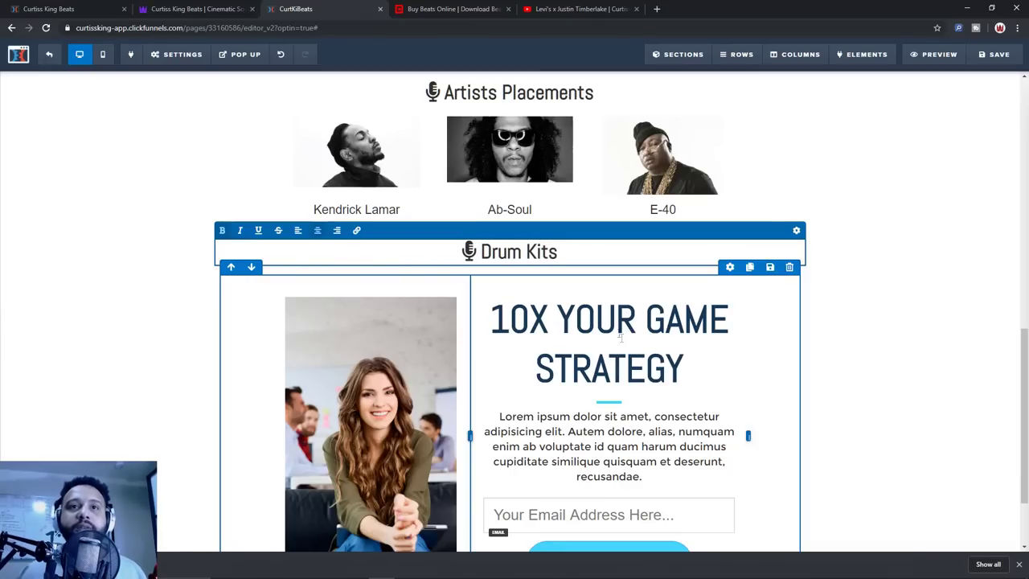
pyautogui.click(872, 264)
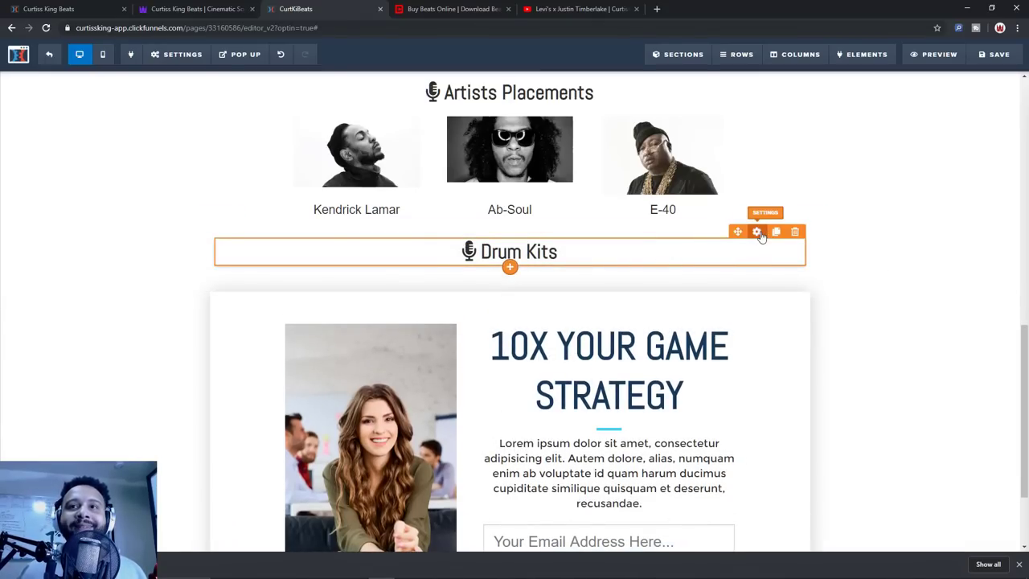
# Change the Drum Kits heading's icon to the drum with sticks (fas fa-drum), filtering the icons by "drum"
pyautogui.click(756, 231)
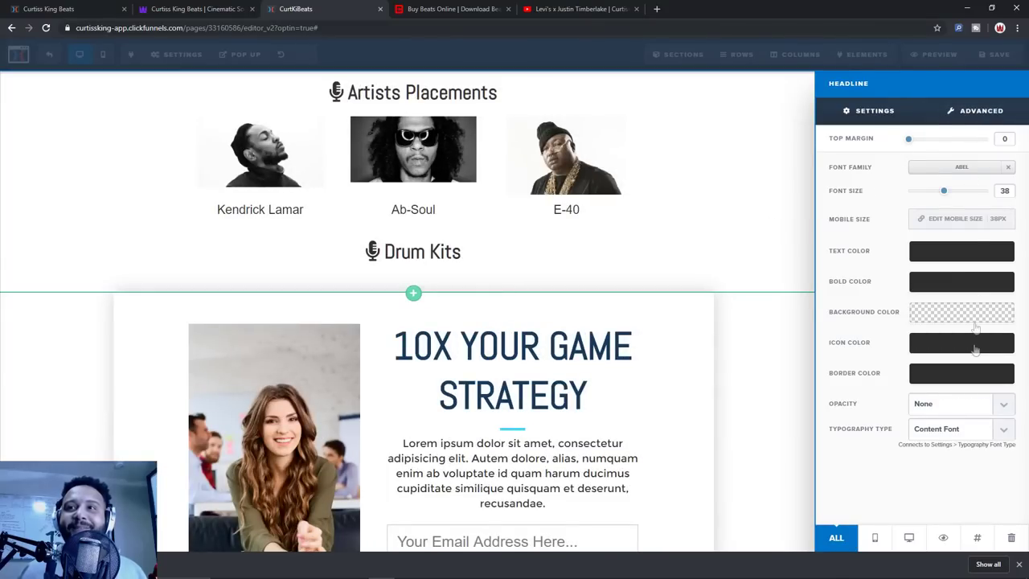
pyautogui.click(949, 326)
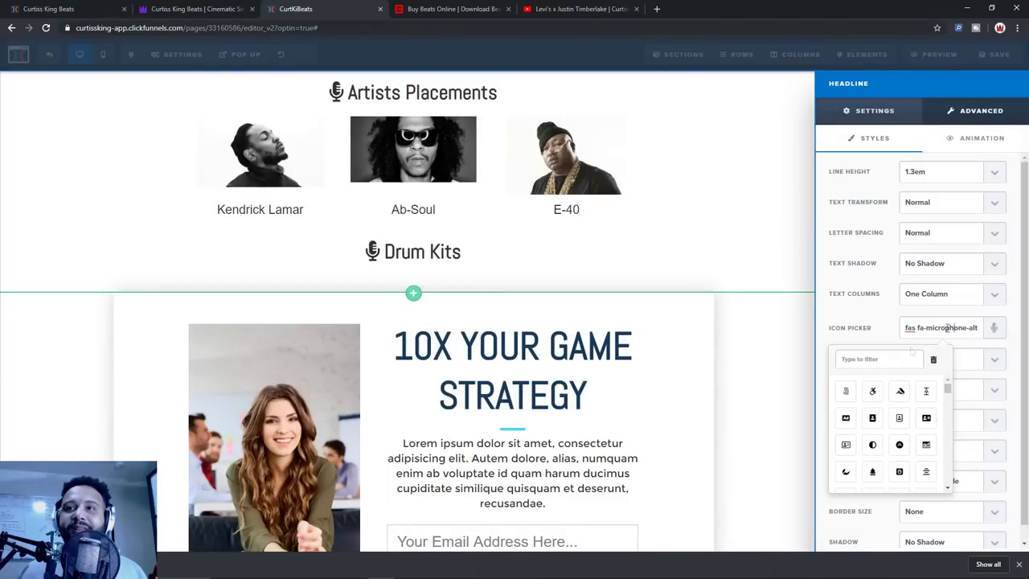
pyautogui.click(887, 359)
pyautogui.write('drum')
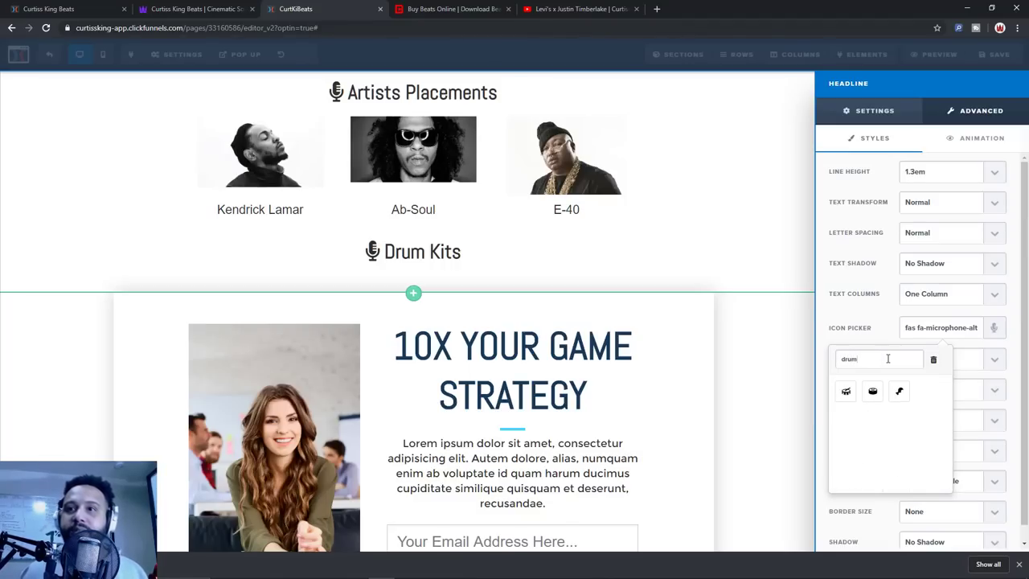
pyautogui.click(845, 392)
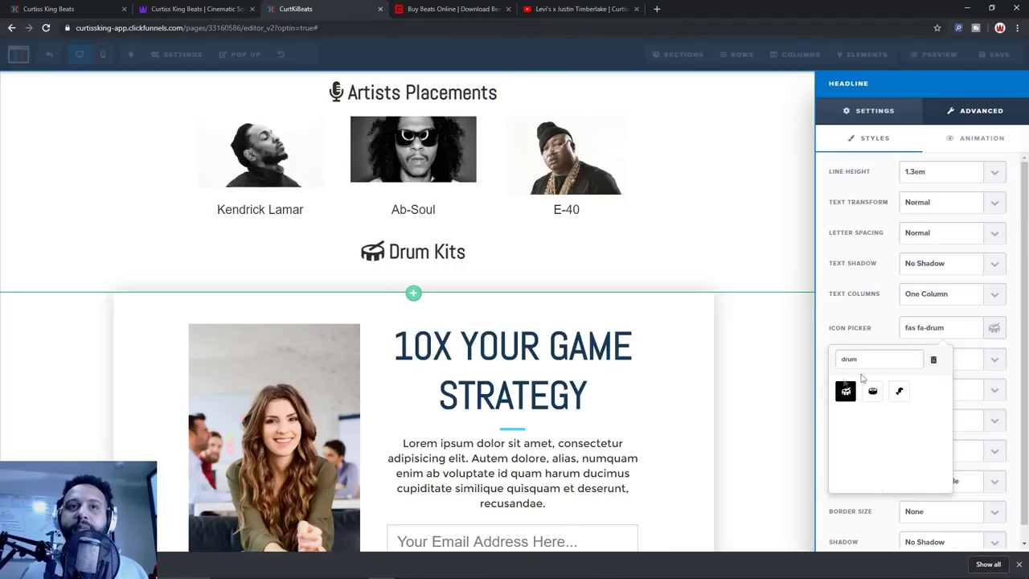
pyautogui.click(707, 261)
pyautogui.scroll(2, 864, 184)
pyautogui.scroll(-1, 863, 184)
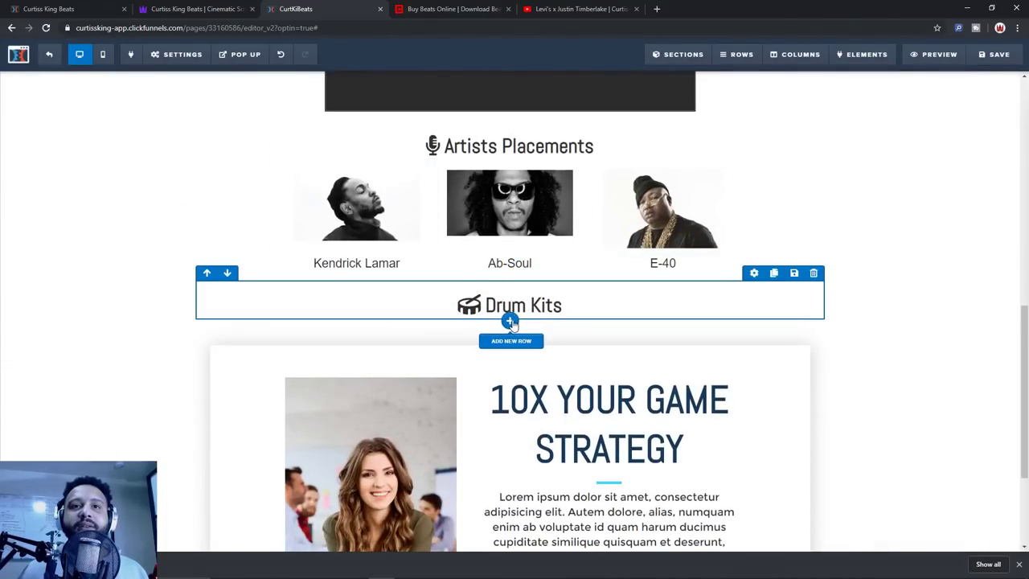
pyautogui.click(509, 321)
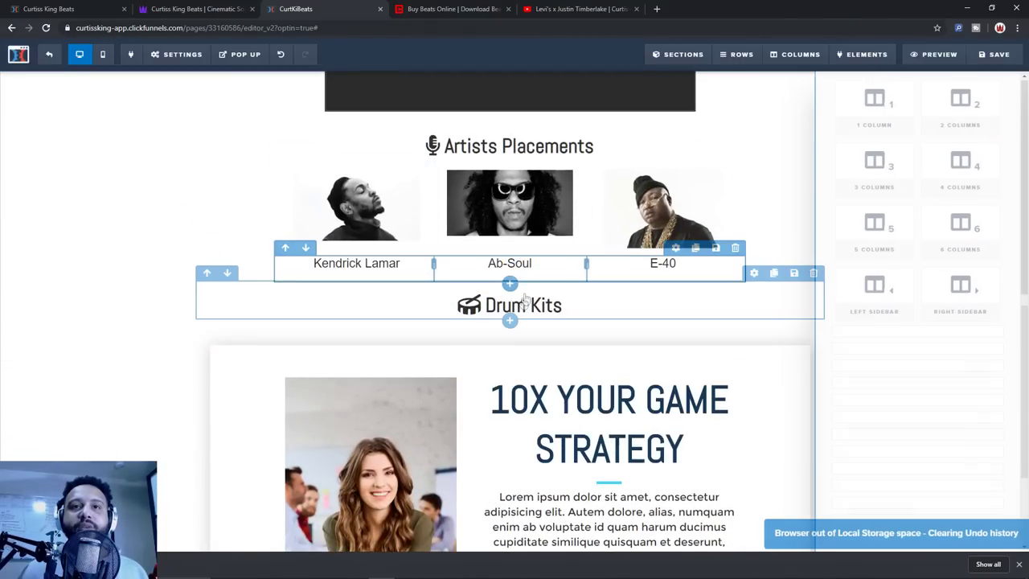
pyautogui.click(629, 306)
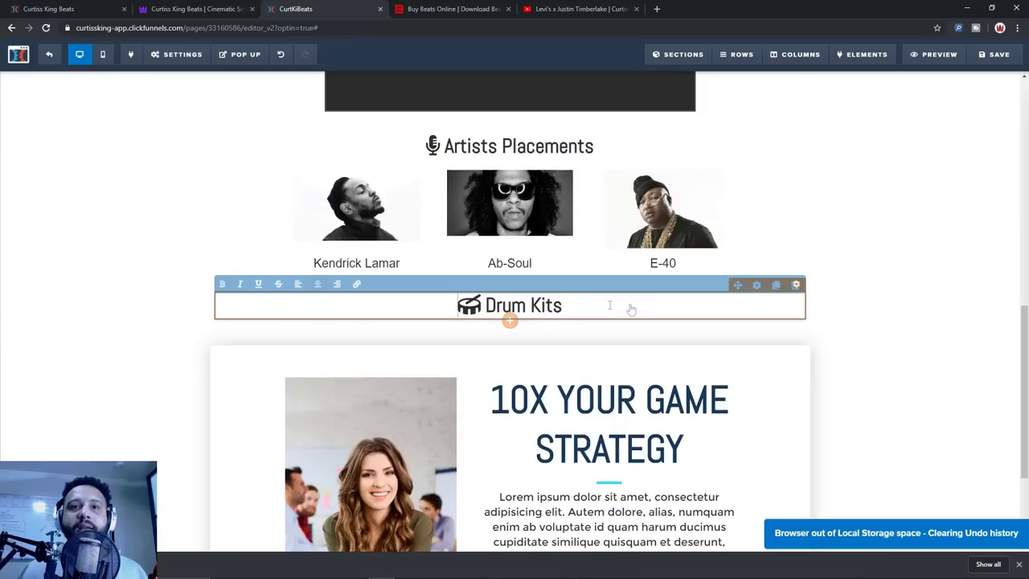
pyautogui.click(862, 297)
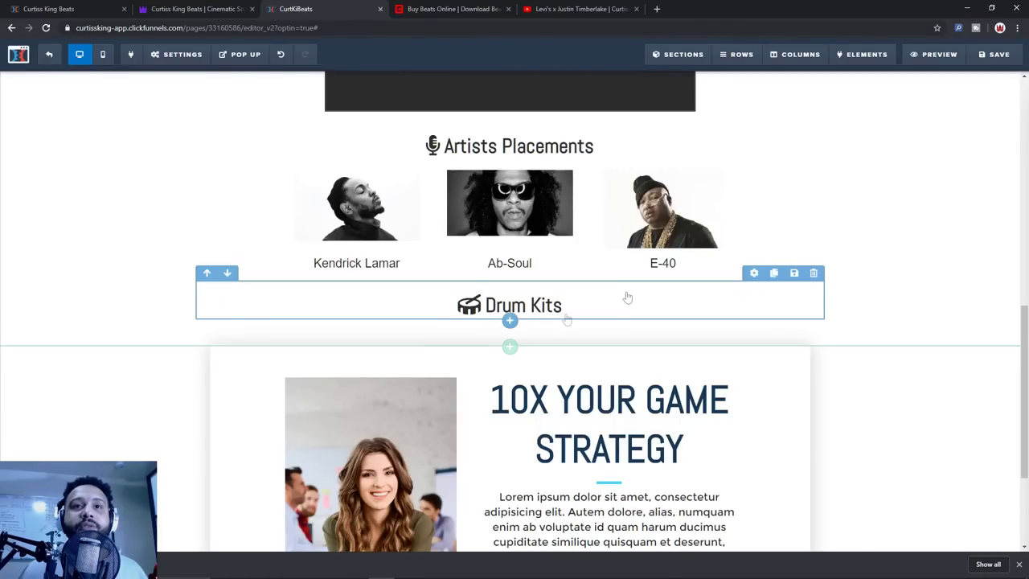
# Add a one-column row below the Drum Kits heading and insert an image element in it
pyautogui.click(508, 322)
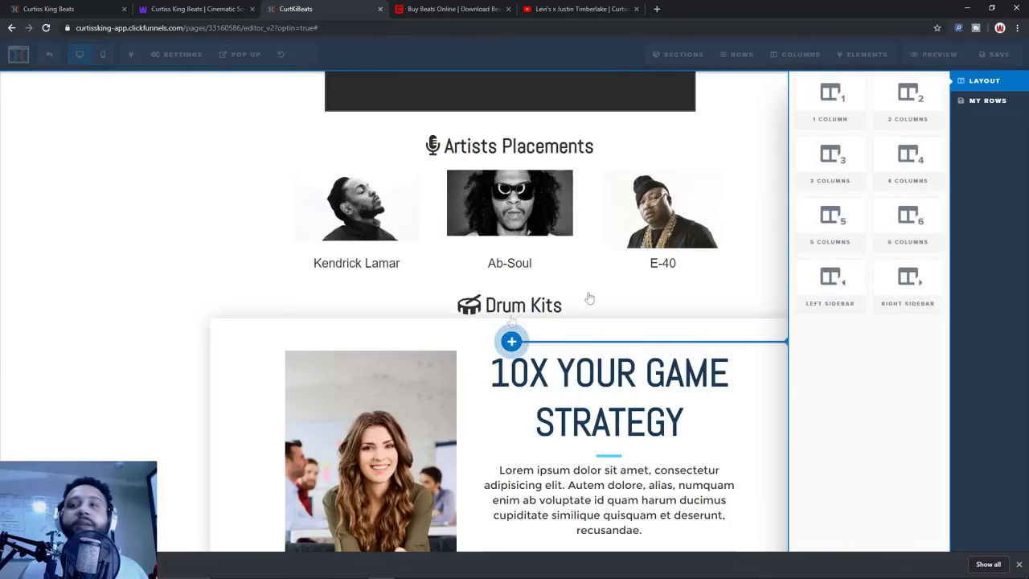
pyautogui.click(827, 110)
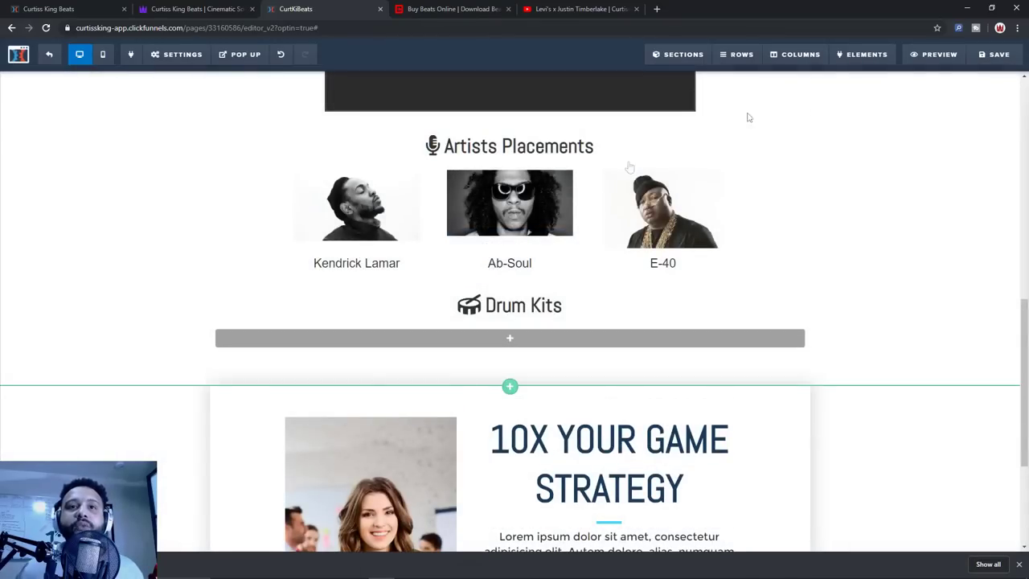
pyautogui.click(511, 337)
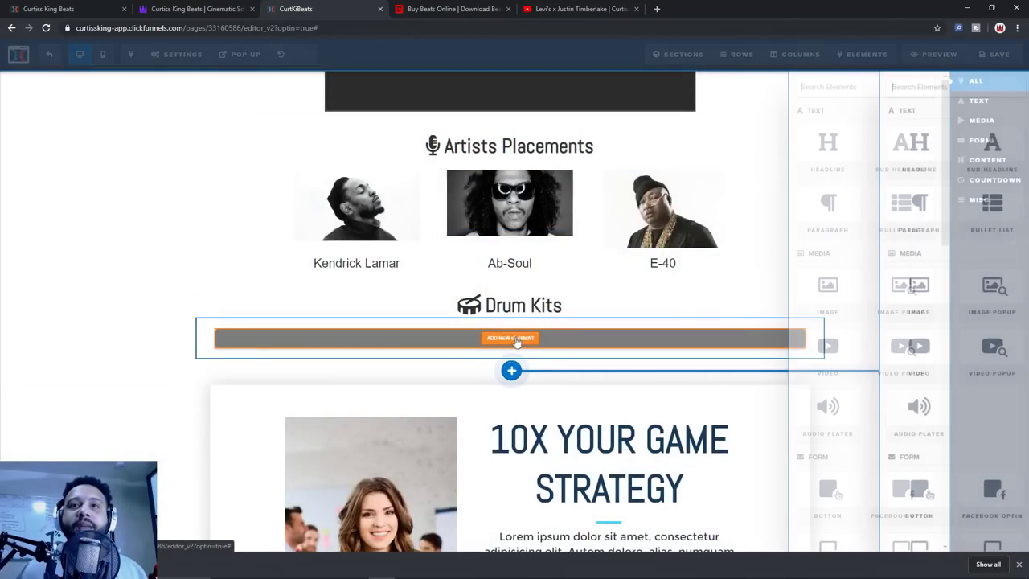
pyautogui.click(843, 304)
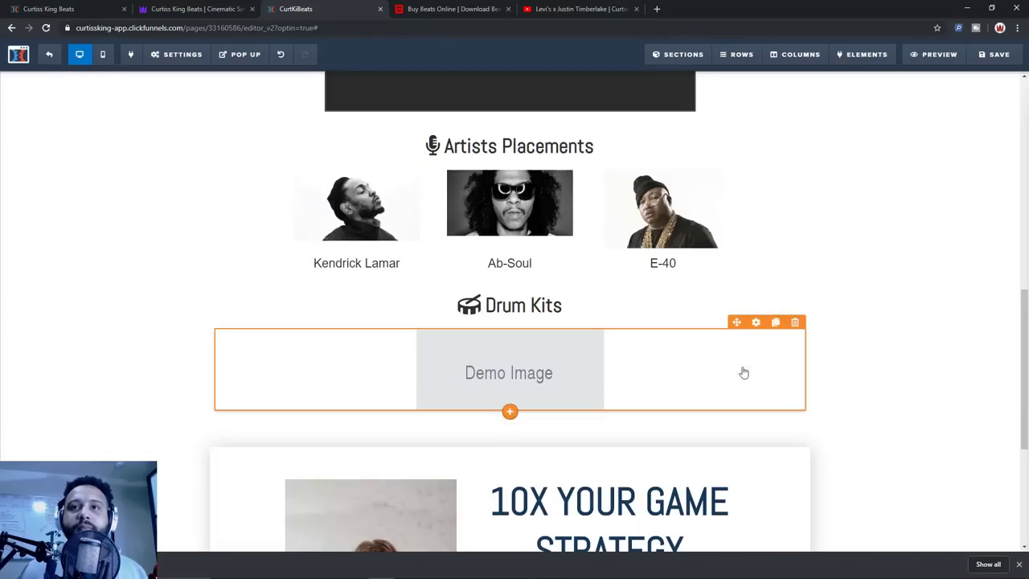
# Fill the demo image with the large red Big Drums Knock 2 box from the image library and set its width to 250 px
pyautogui.click(554, 358)
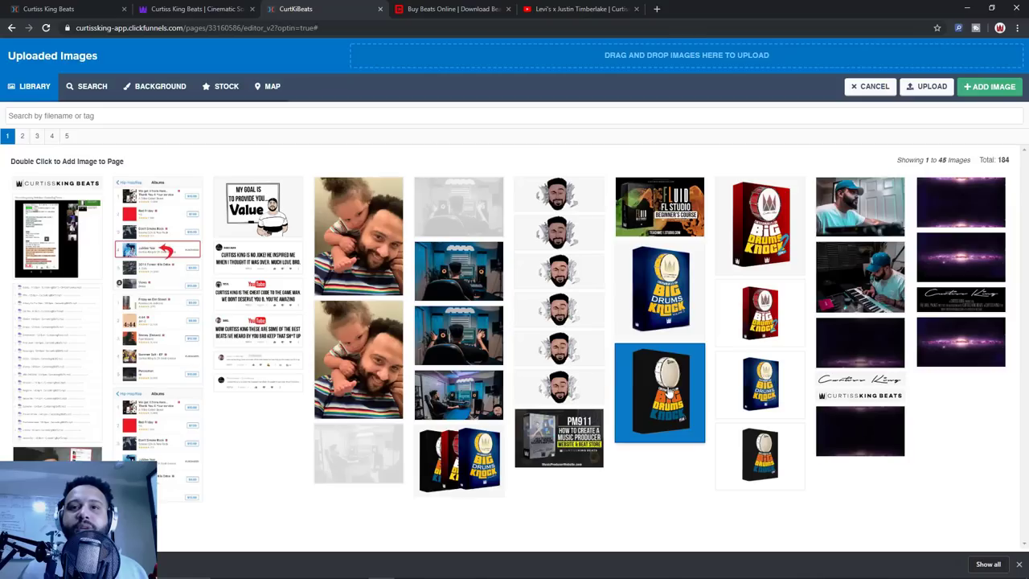
pyautogui.click(765, 248)
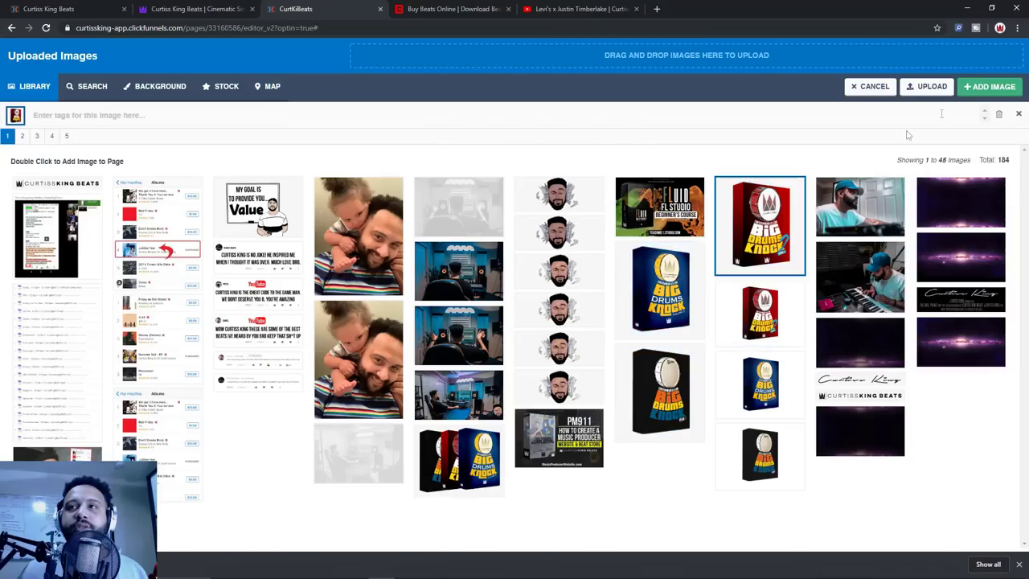
pyautogui.click(993, 87)
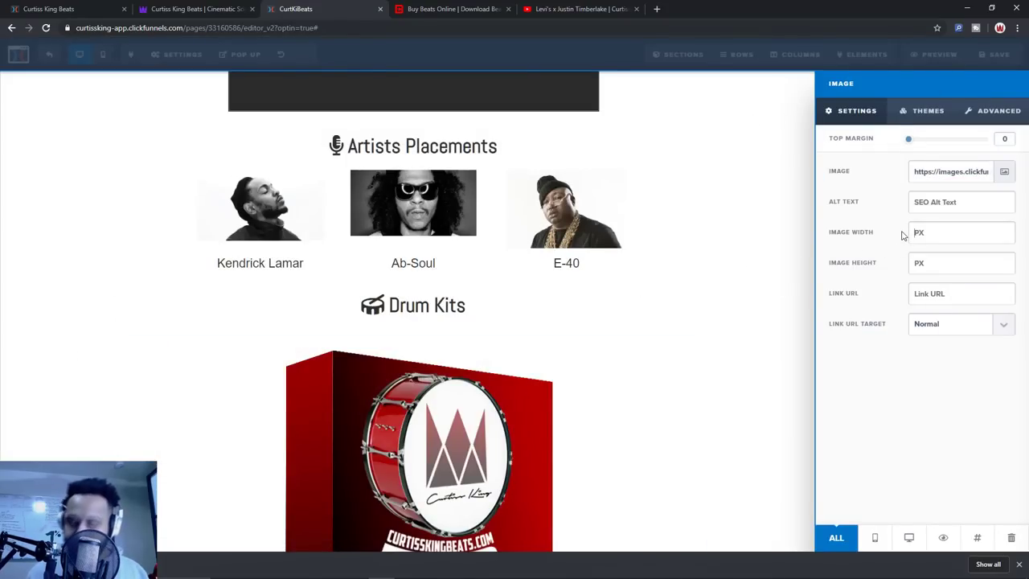
pyautogui.write('250')
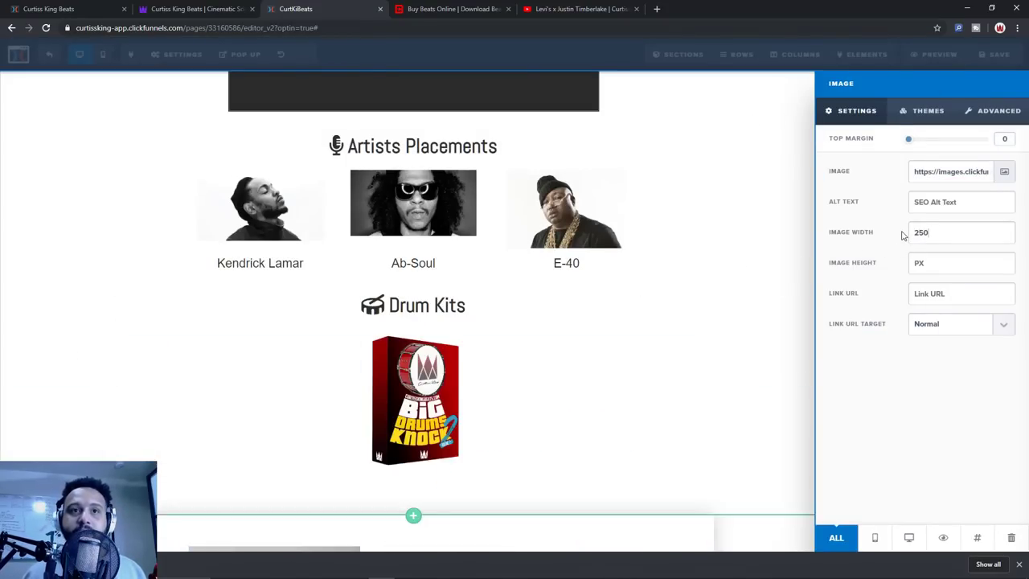
pyautogui.click(793, 411)
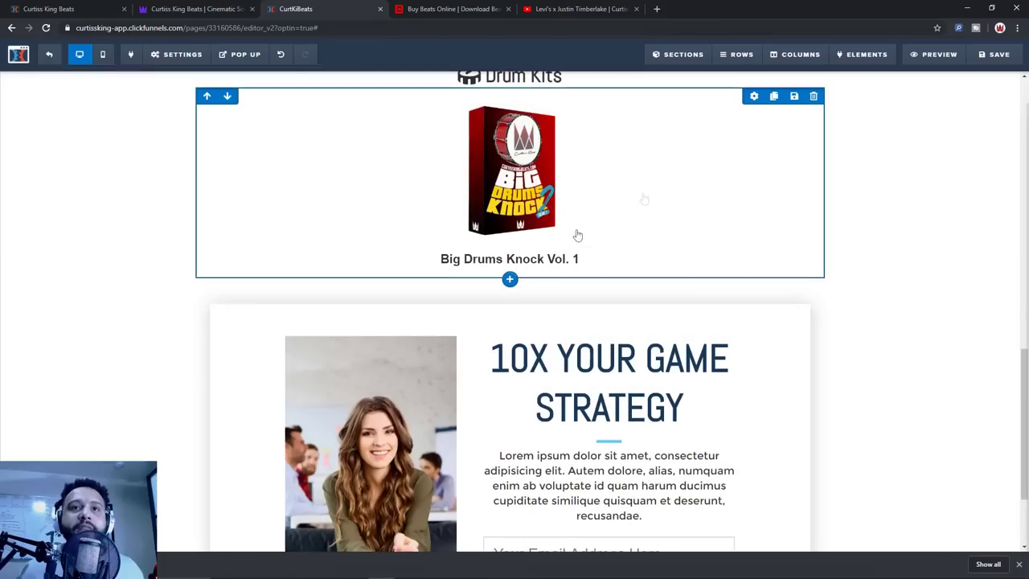
# Add a button element below the Big Drums Knock Vol. 1 caption, compare themes and apply the Light Red Button theme
pyautogui.click(511, 273)
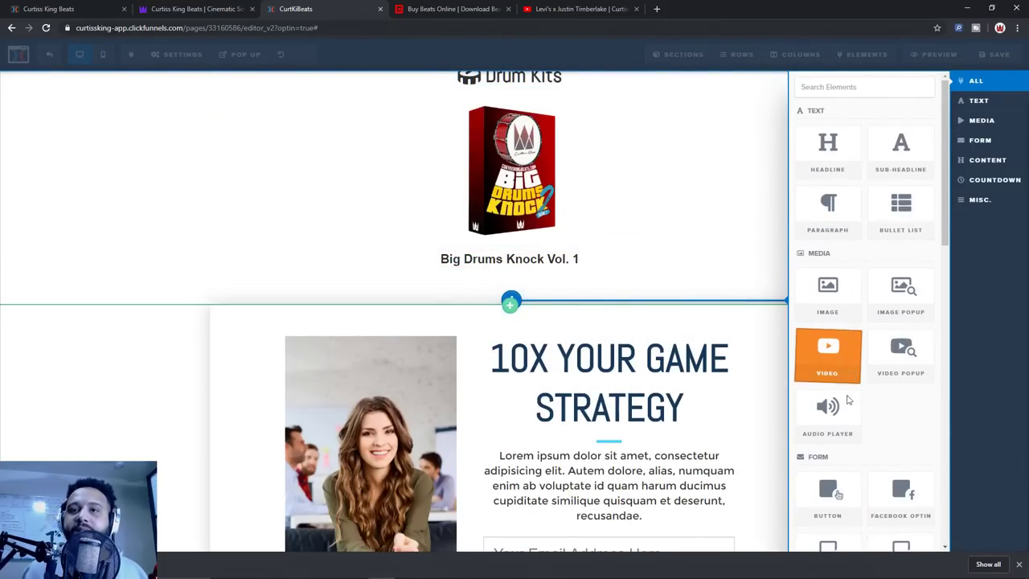
pyautogui.click(840, 500)
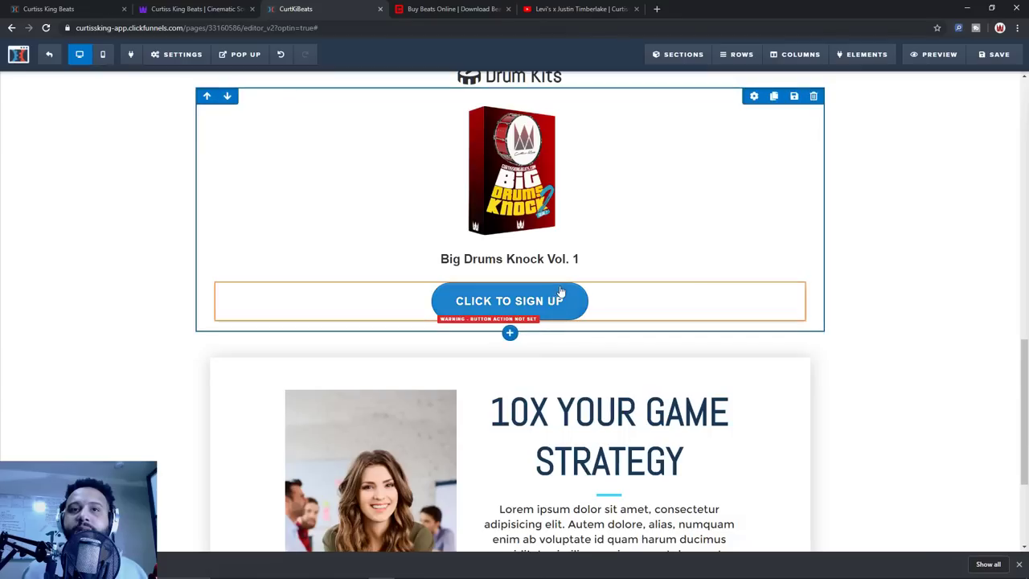
pyautogui.click(755, 276)
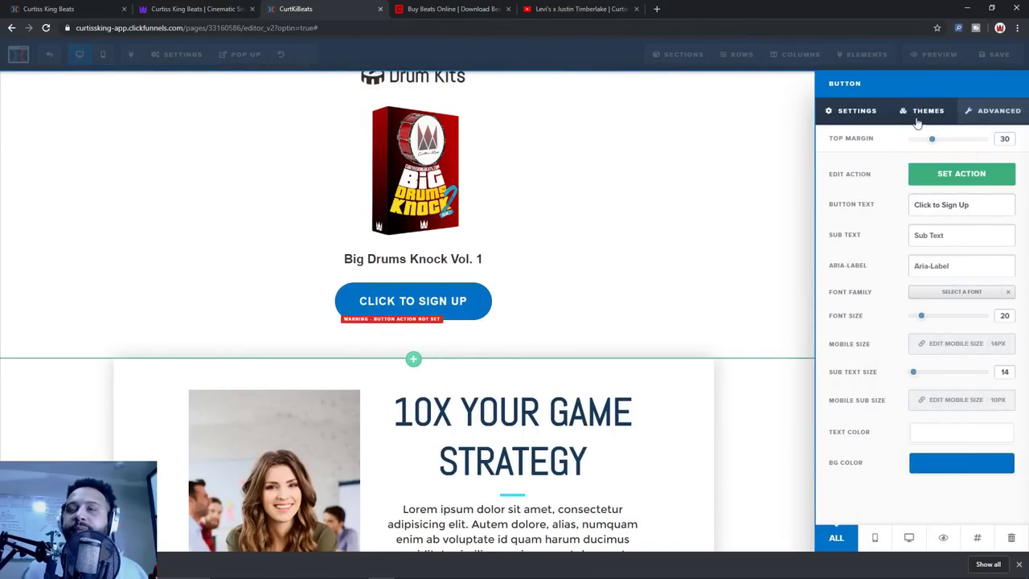
pyautogui.click(916, 119)
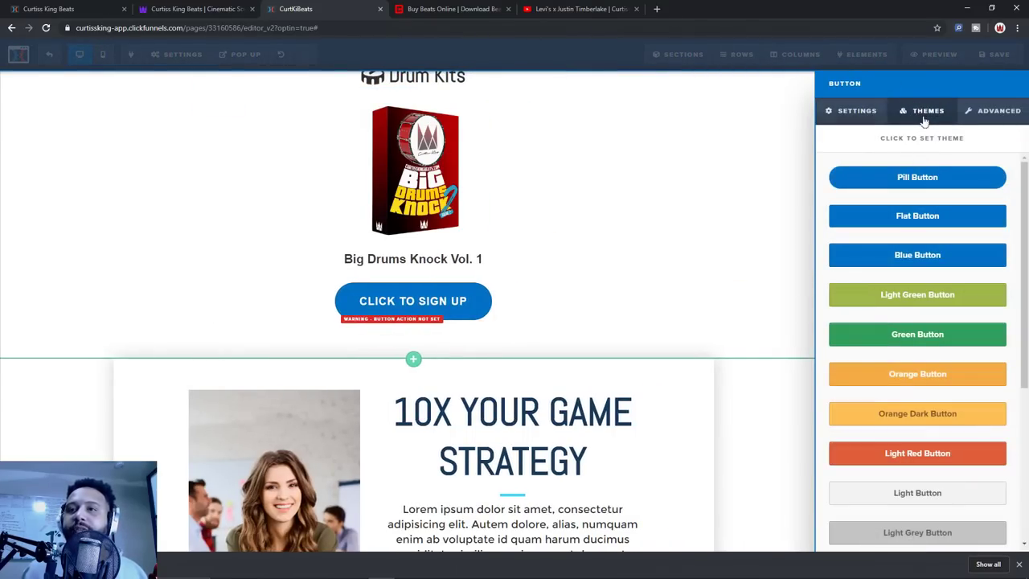
pyautogui.click(940, 455)
pyautogui.scroll(-3, 947, 427)
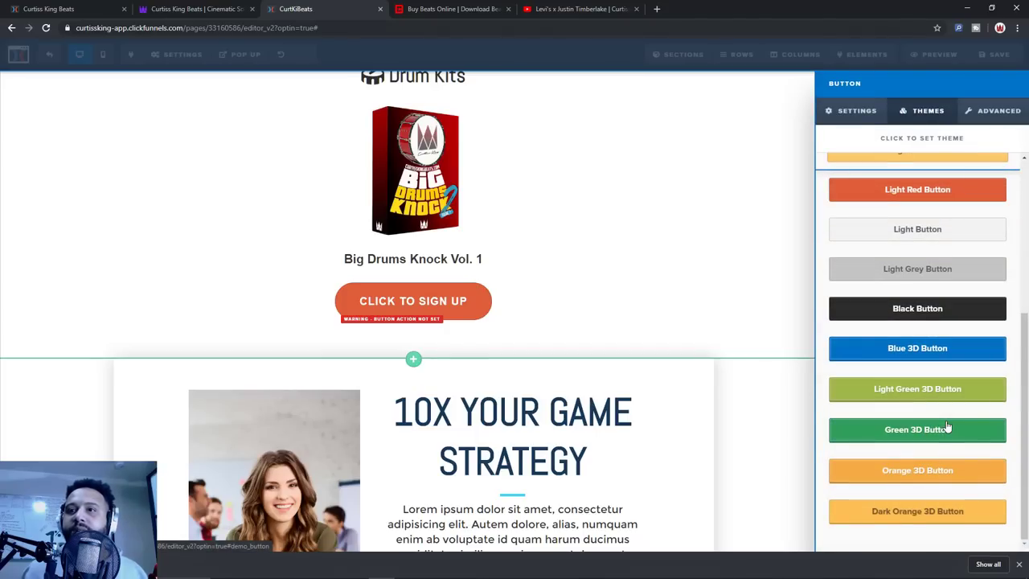
pyautogui.scroll(3, 930, 298)
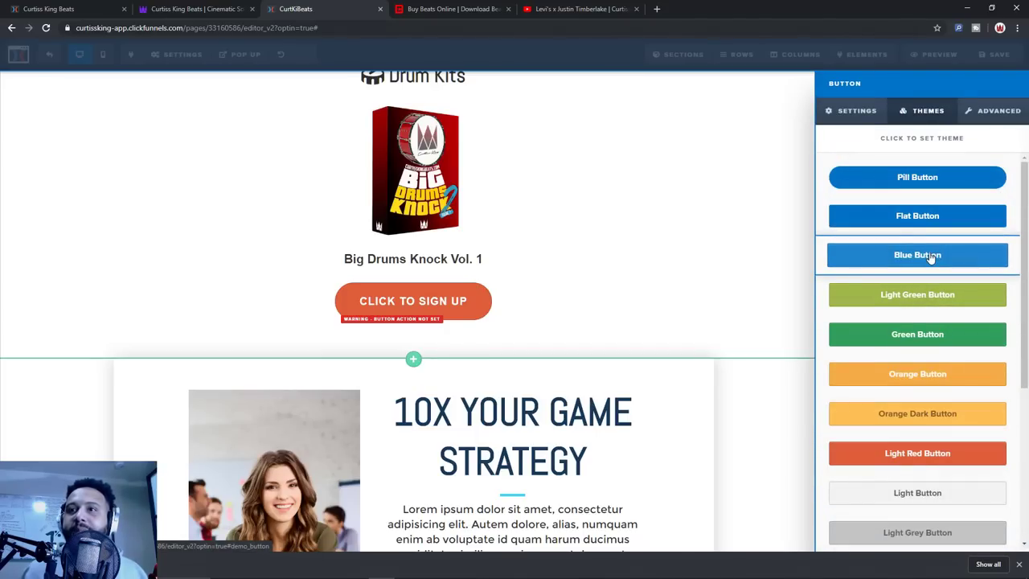
pyautogui.click(930, 256)
pyautogui.click(938, 333)
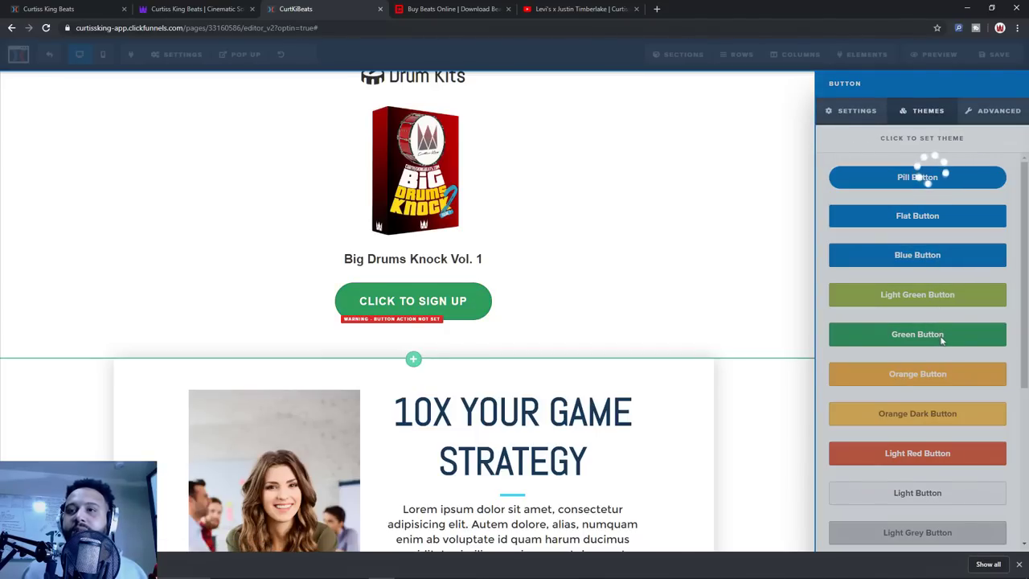
pyautogui.click(934, 453)
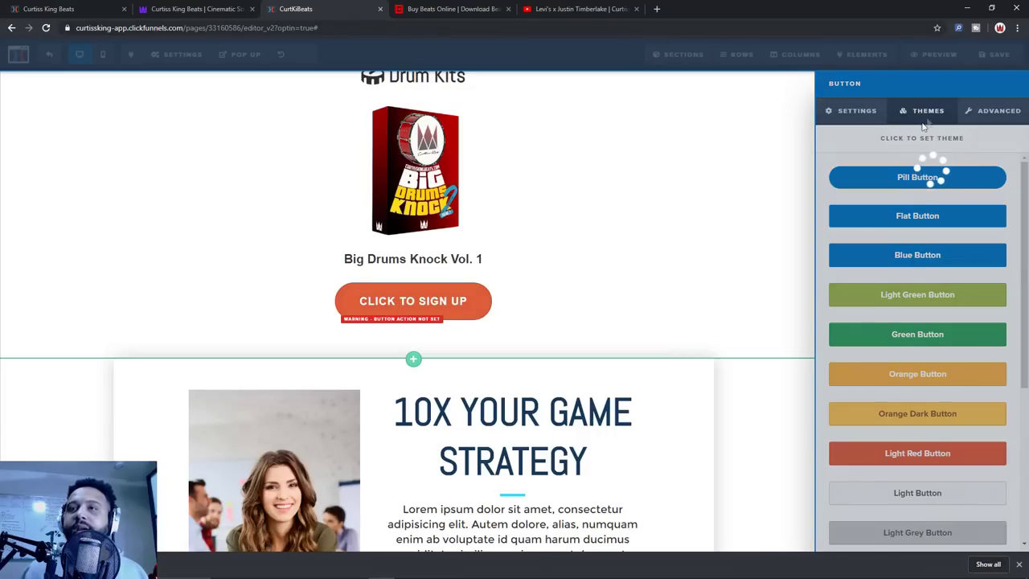
pyautogui.click(995, 112)
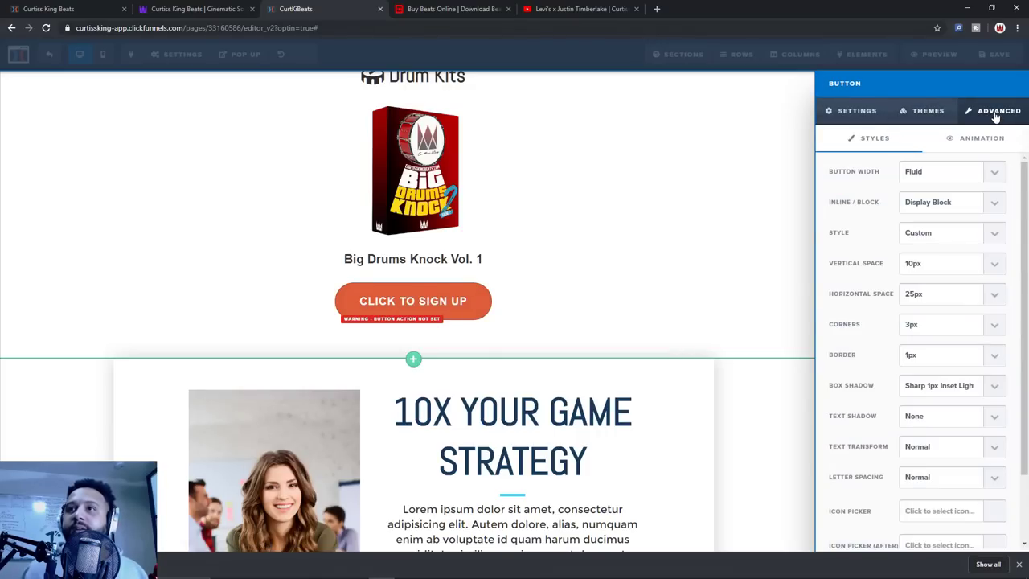
pyautogui.click(854, 111)
pyautogui.click(930, 107)
pyautogui.click(872, 115)
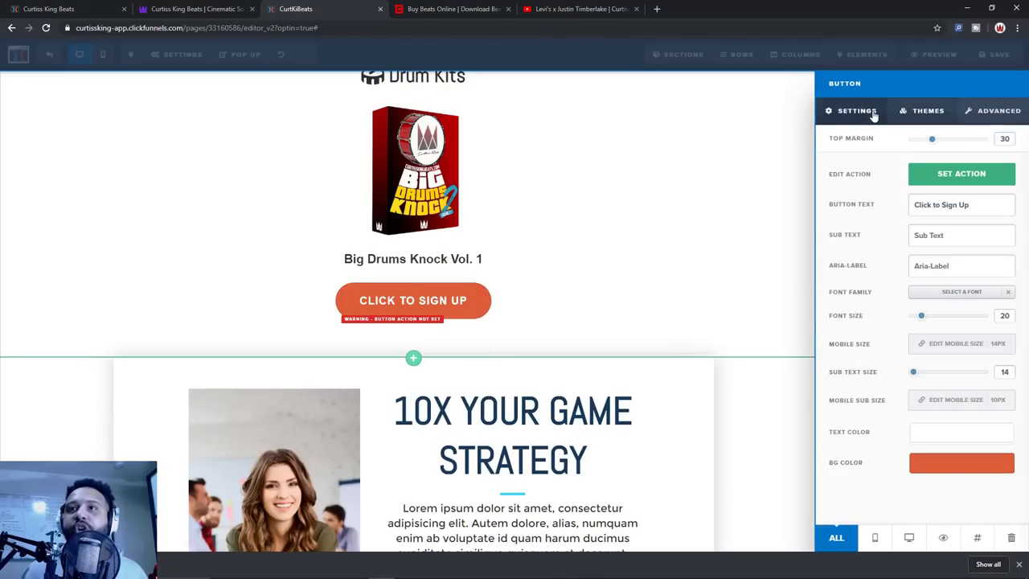
# Change the drum kit button's text to "Buy Now" and set its top margin to 10
pyautogui.tripleClick(965, 207)
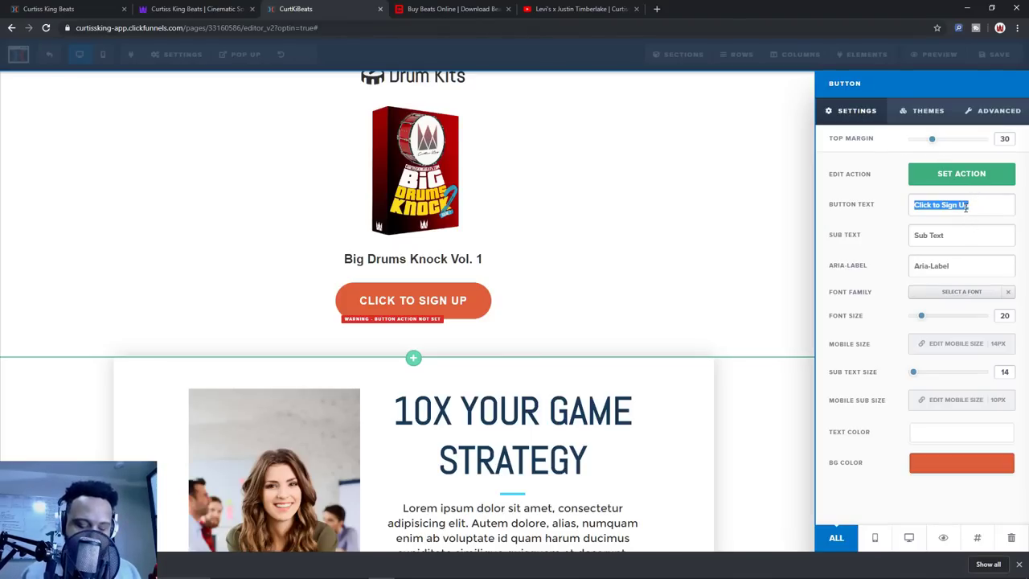
pyautogui.write('Buy Now')
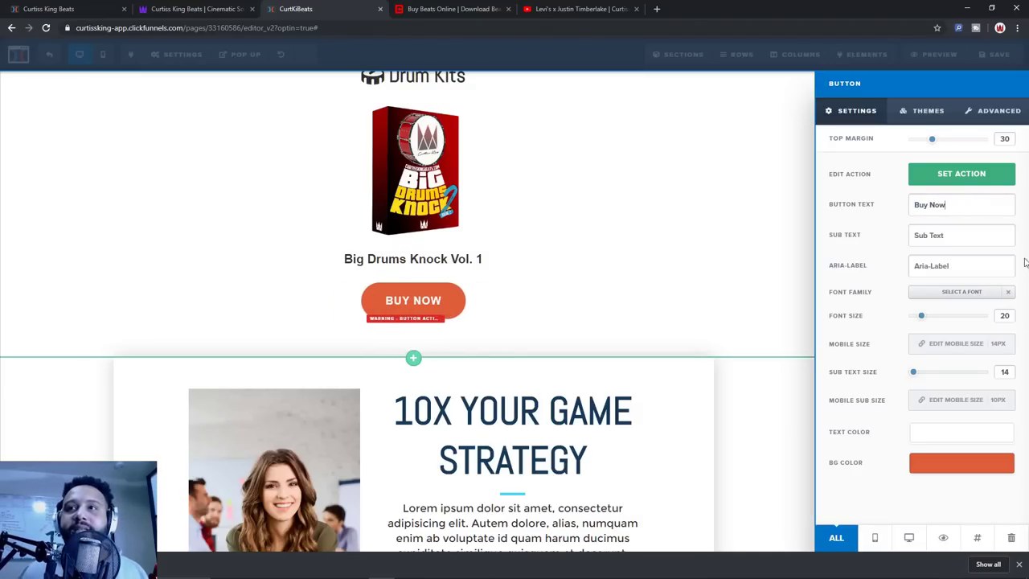
pyautogui.moveTo(928, 140); pyautogui.dragTo(916, 139)
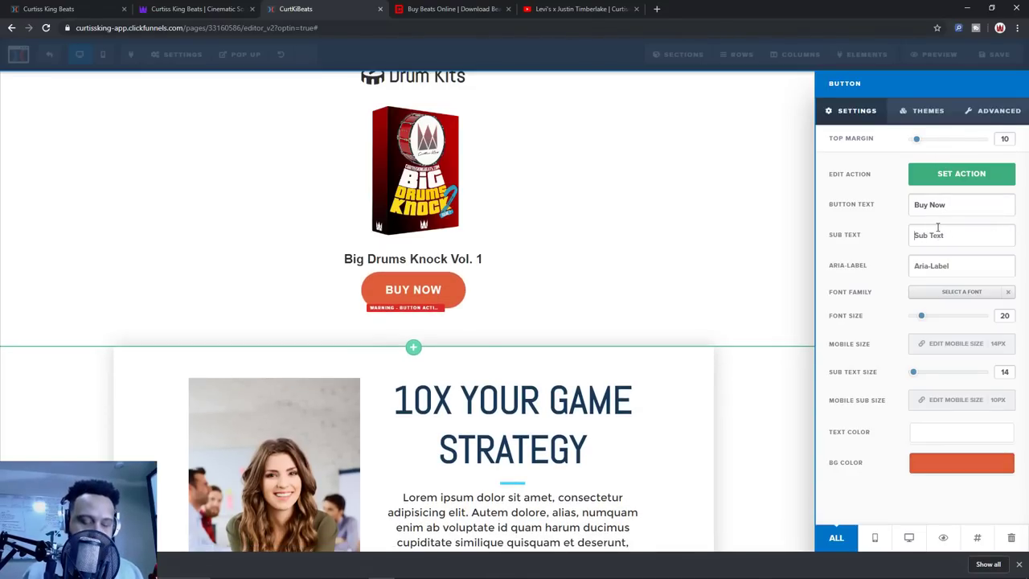
# Try "Limited Time Only" as the Buy Now button's sub text, and clear the sub text again
pyautogui.write('B')
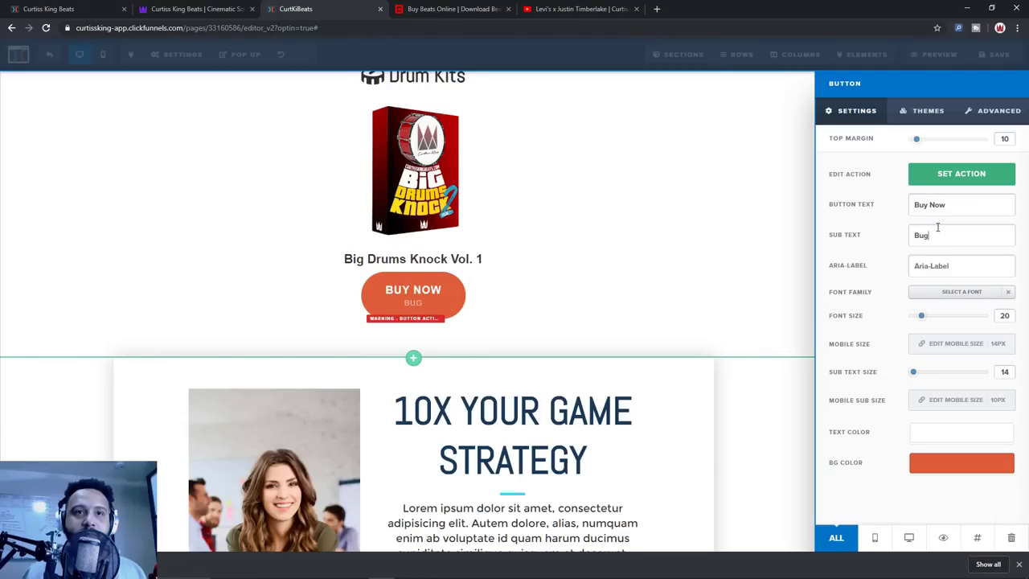
pyautogui.write('ig Drums')
pyautogui.hotkey('ctrl', 'a')
pyautogui.write('Liu')
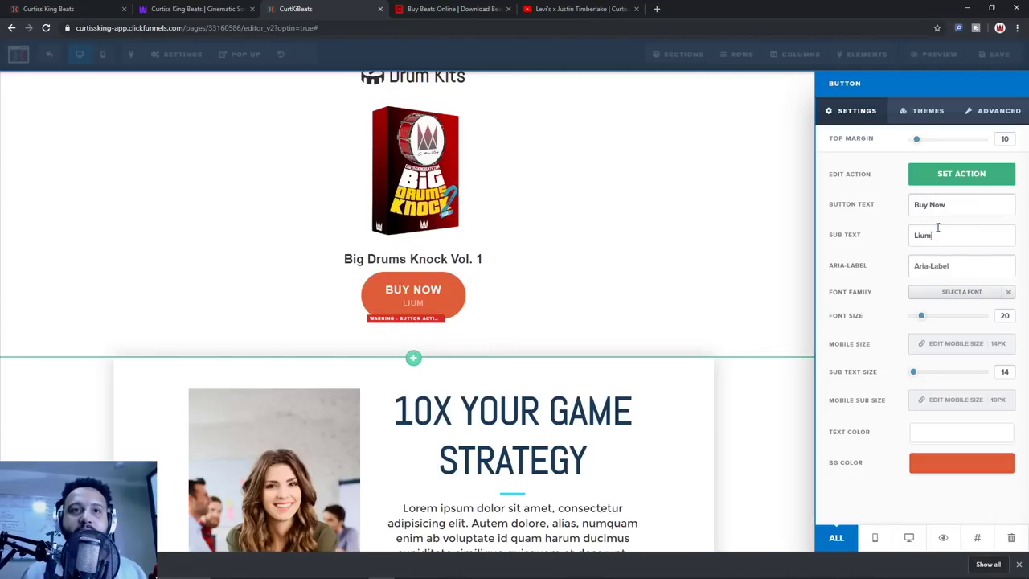
pyautogui.write('ited Time Only')
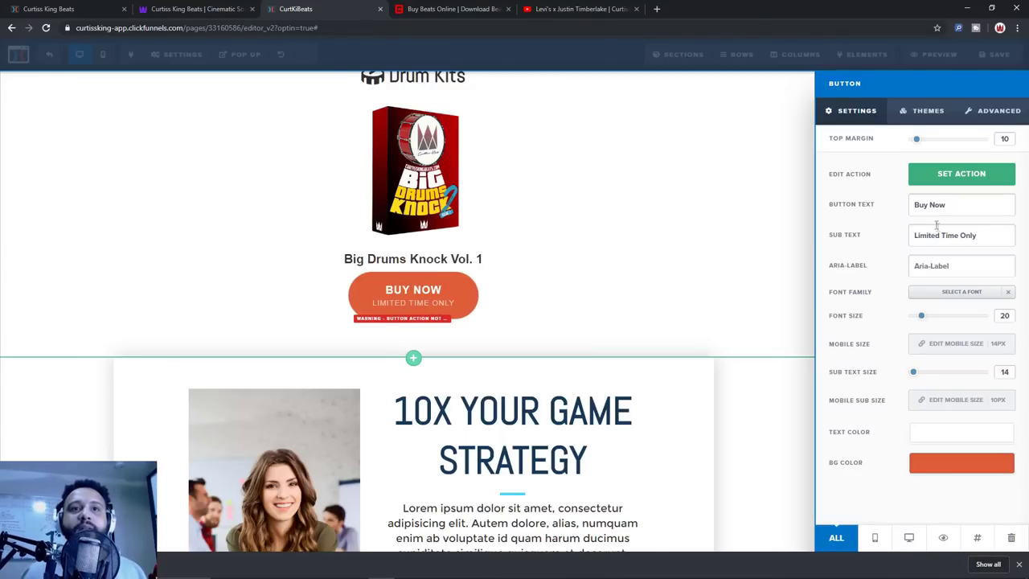
pyautogui.hotkey('ctrl', 'a')
pyautogui.press('BackSpace')
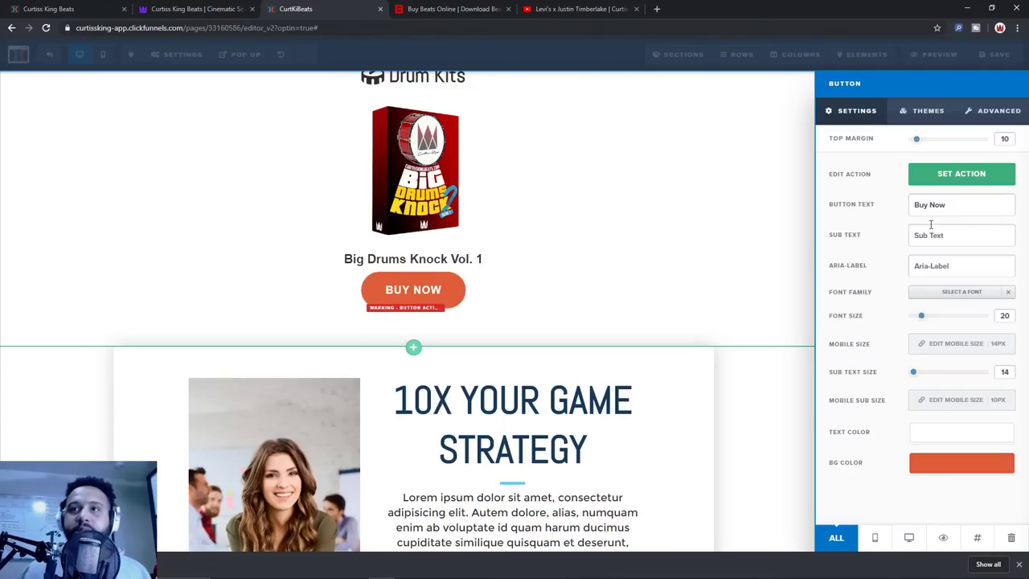
pyautogui.click(972, 175)
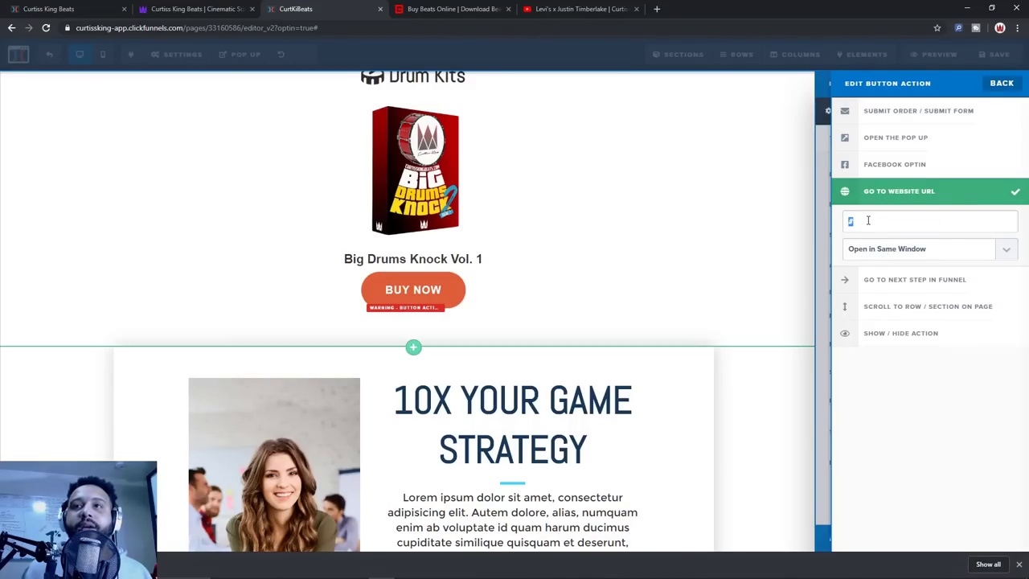
pyautogui.write('https://sellfy.com/p/soaiys/')
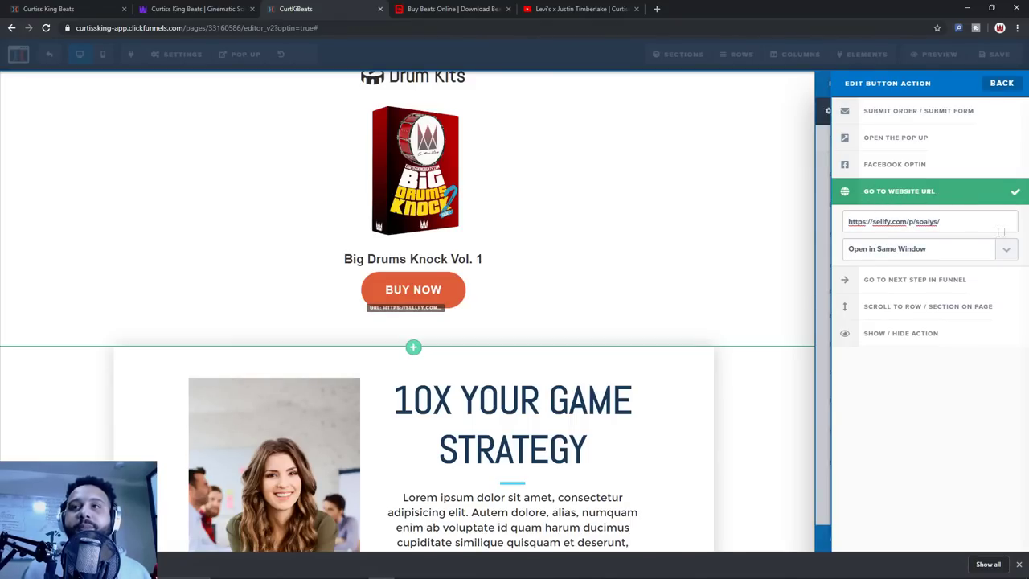
pyautogui.click(712, 239)
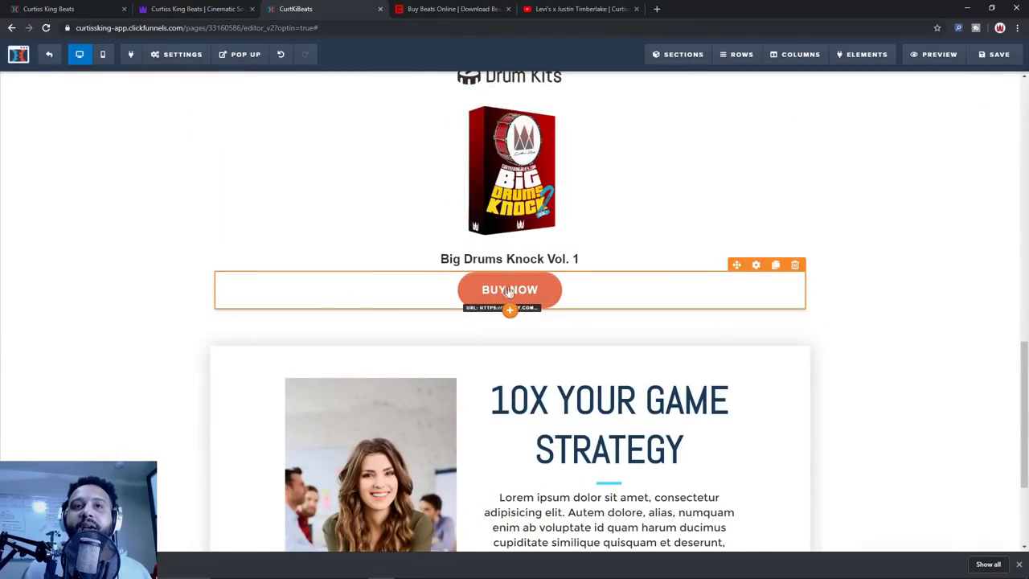
# Add a solid full border around the one-column row holding the Big Drums Knock kit
pyautogui.scroll(1, 509, 291)
pyautogui.scroll(2, 817, 289)
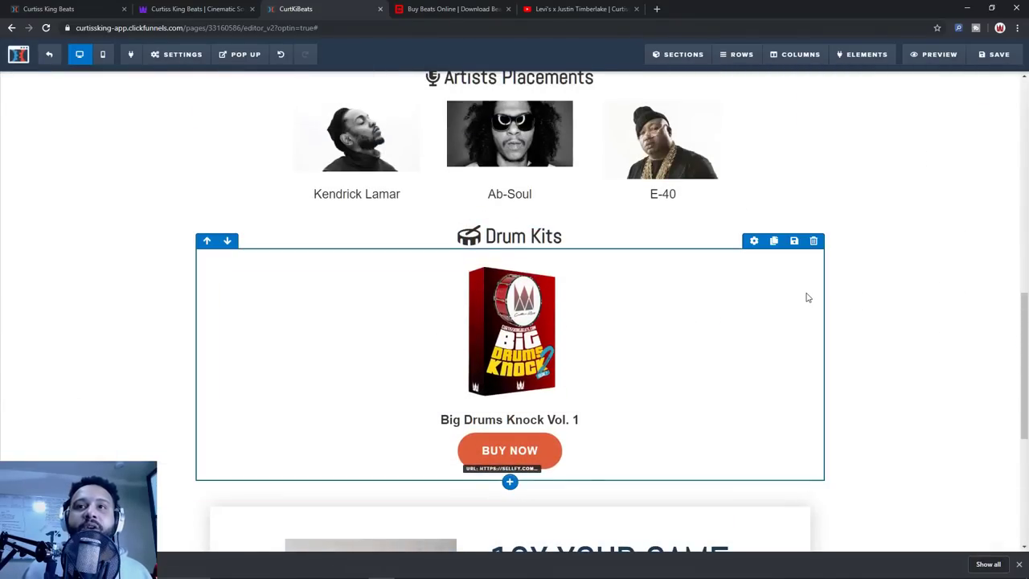
pyautogui.click(754, 241)
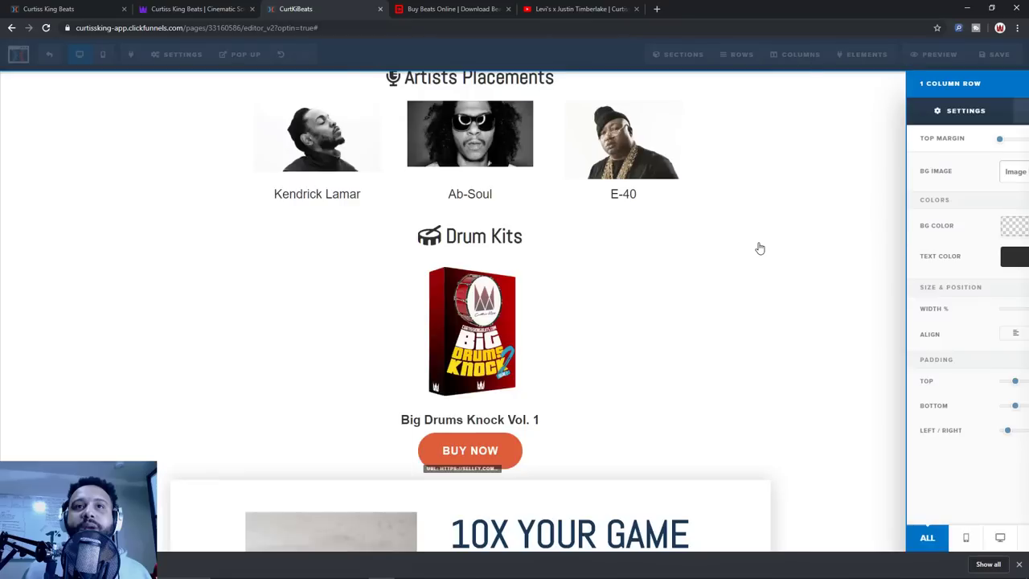
pyautogui.click(972, 112)
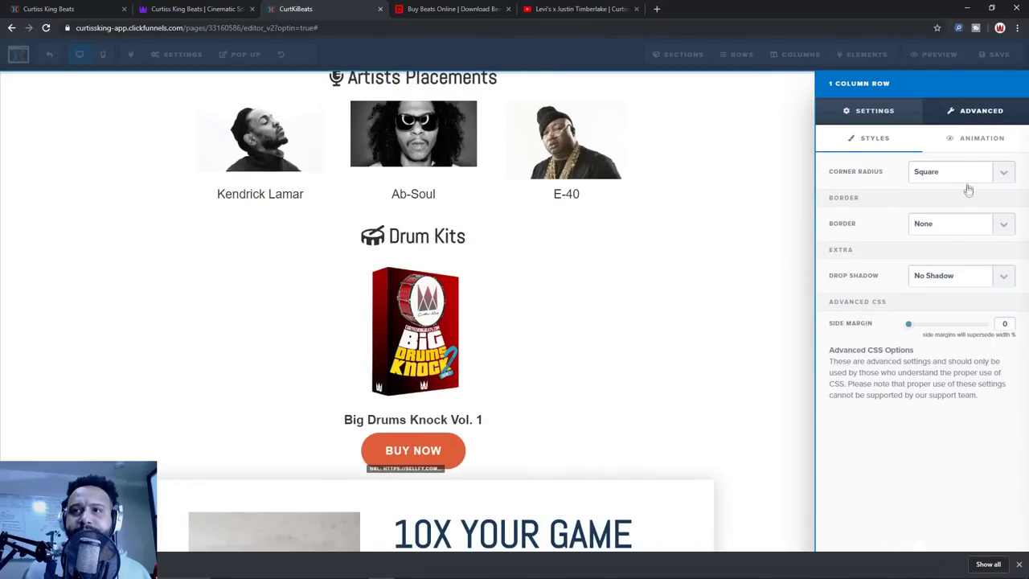
pyautogui.click(1001, 225)
pyautogui.click(960, 262)
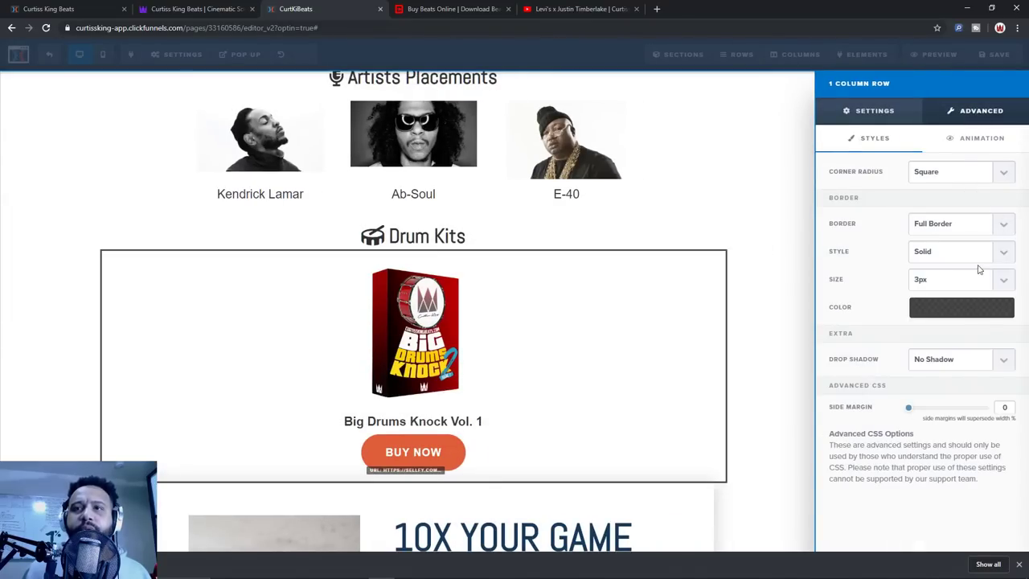
# Examine the layout below the drum kits on the live Curtiss King Beats site and in its editor page
pyautogui.click(221, 8)
pyautogui.scroll(-5, 960, 289)
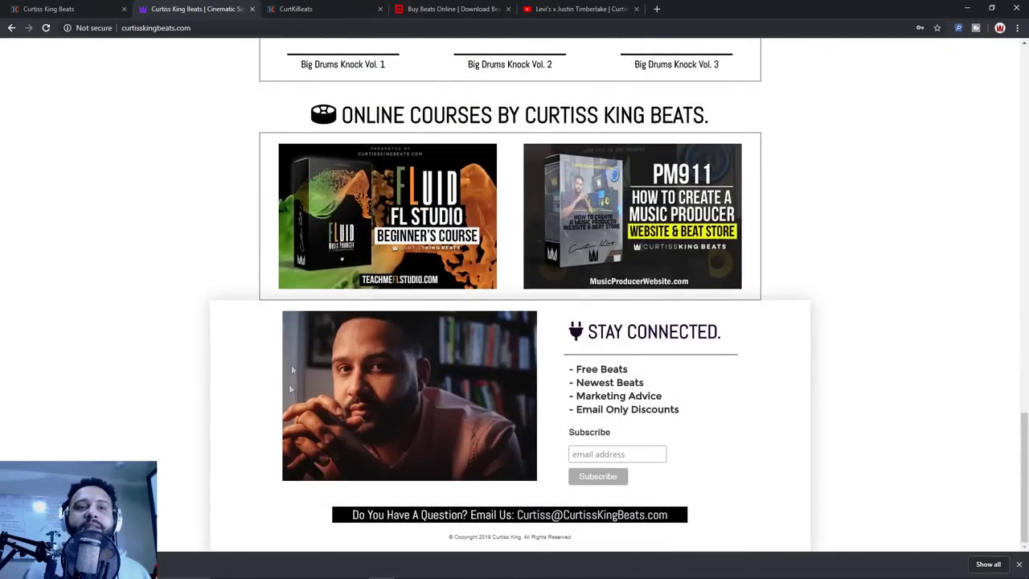
pyautogui.click(318, 6)
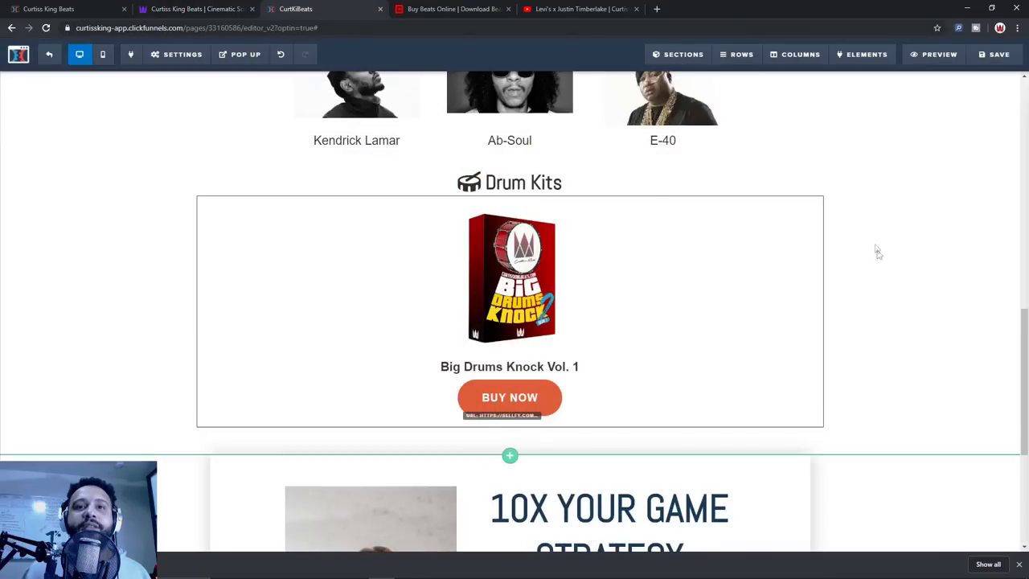
pyautogui.scroll(-2, 976, 293)
pyautogui.click(77, 6)
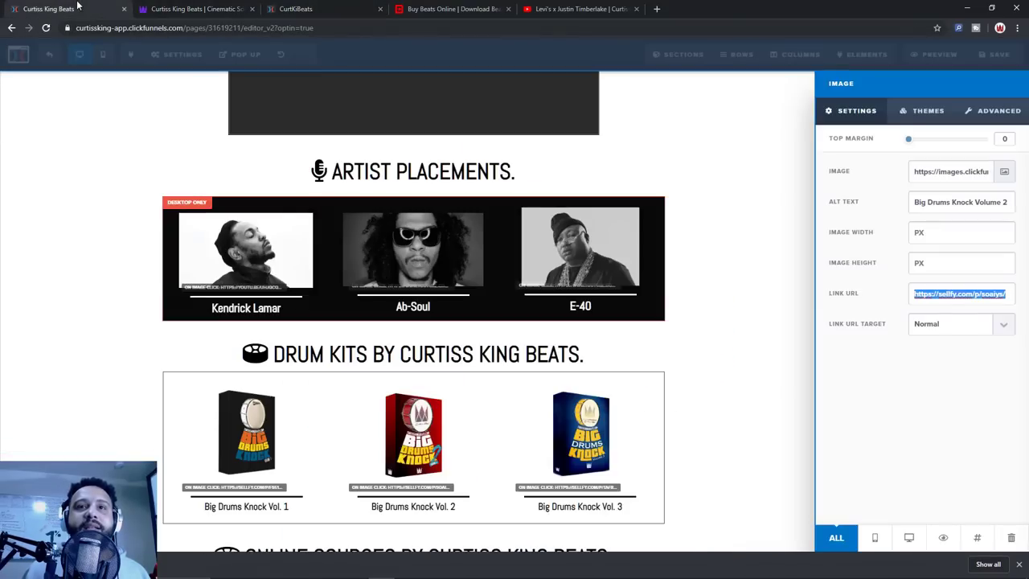
pyautogui.click(712, 327)
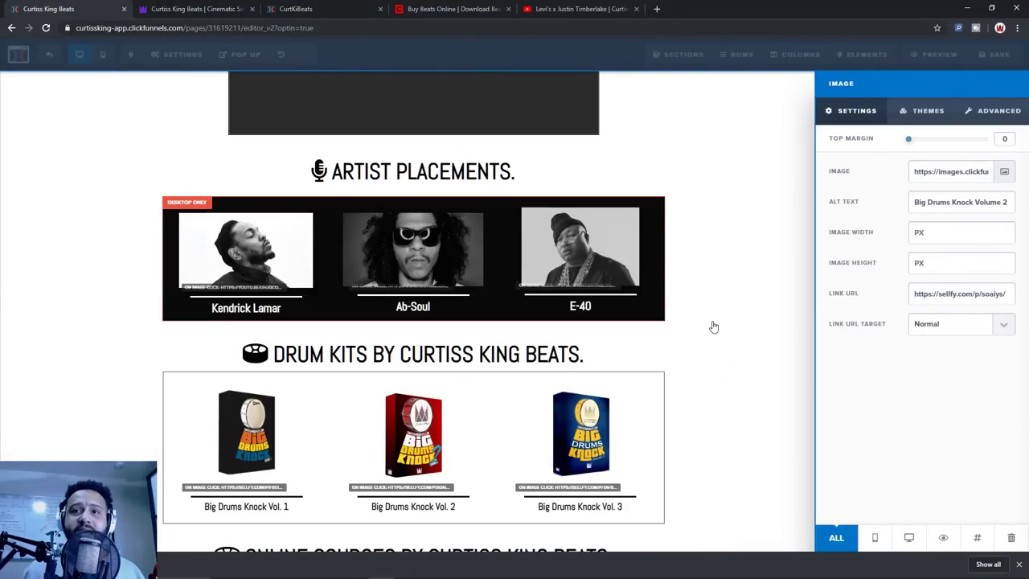
pyautogui.scroll(-3, 884, 354)
pyautogui.scroll(-2, 900, 357)
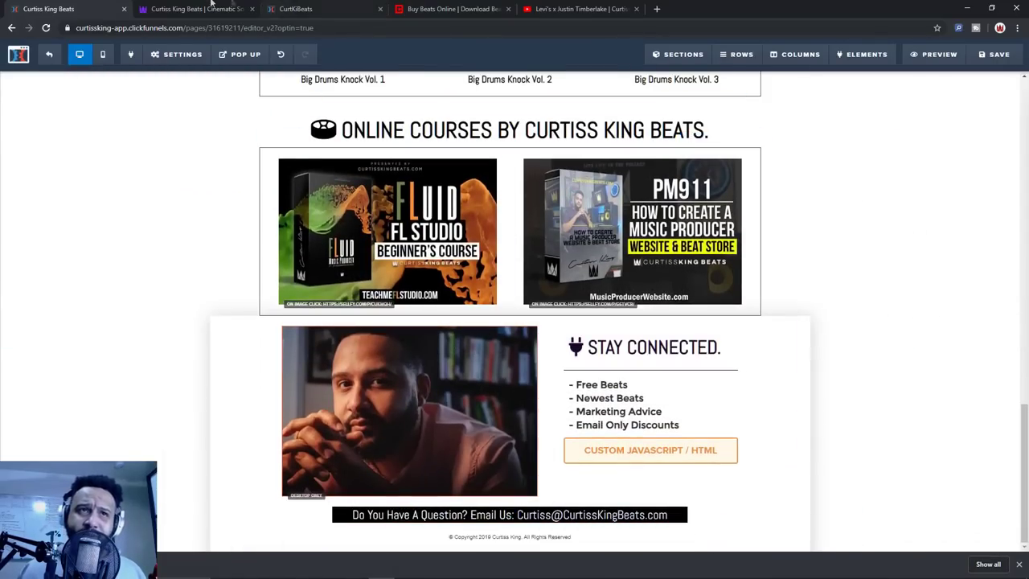
pyautogui.click(193, 8)
# Replace the woman's photo beside the 10X Your Game Strategy headline with an uploaded portrait of the man with clasped hands
pyautogui.click(353, 8)
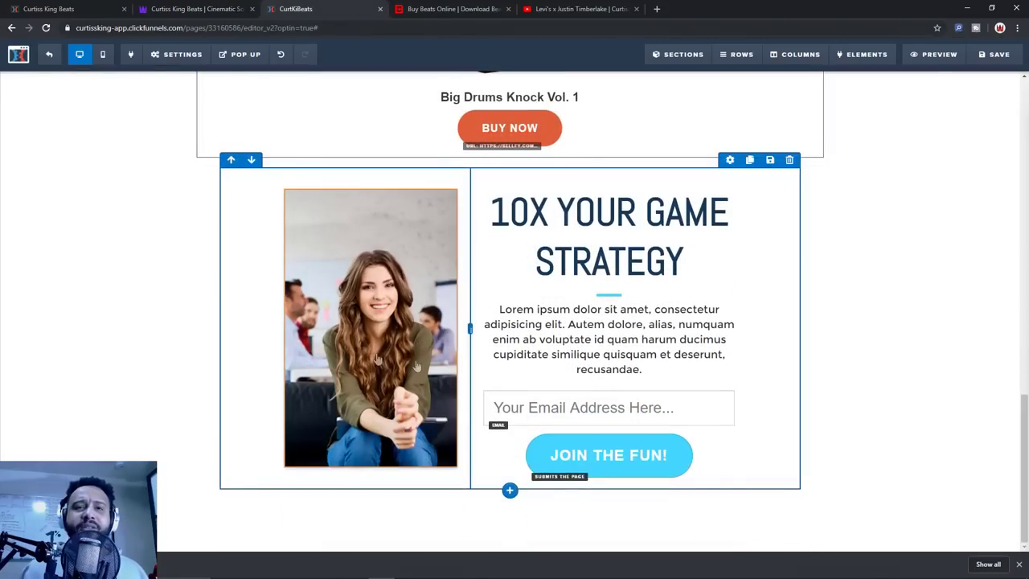
pyautogui.scroll(1, 888, 277)
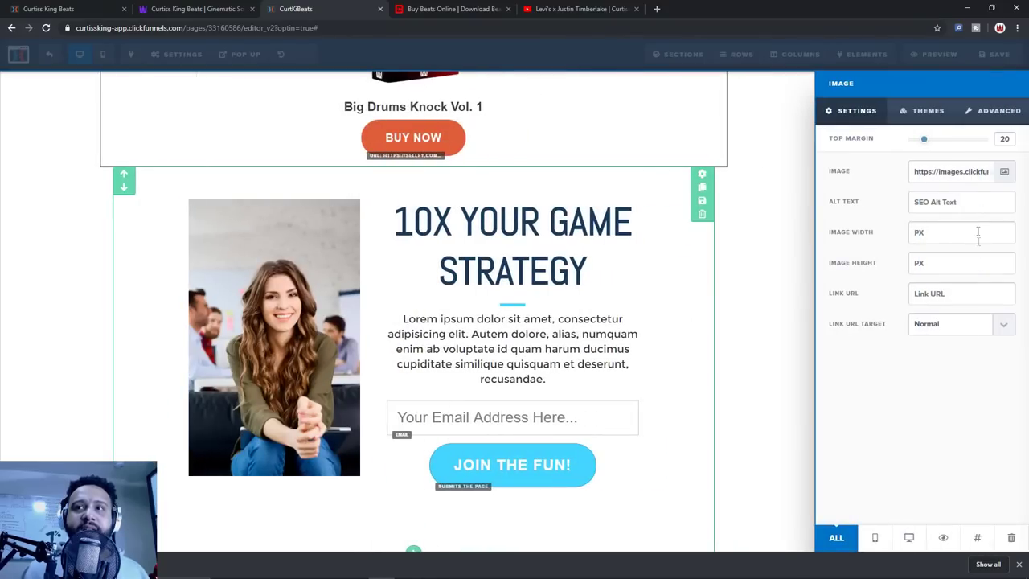
pyautogui.click(1004, 171)
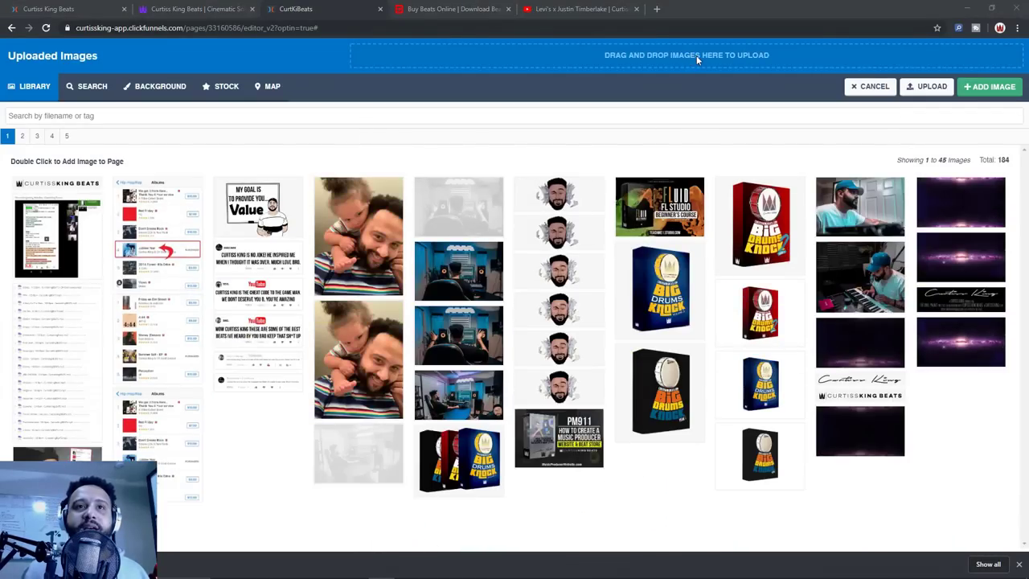
pyautogui.click(696, 55)
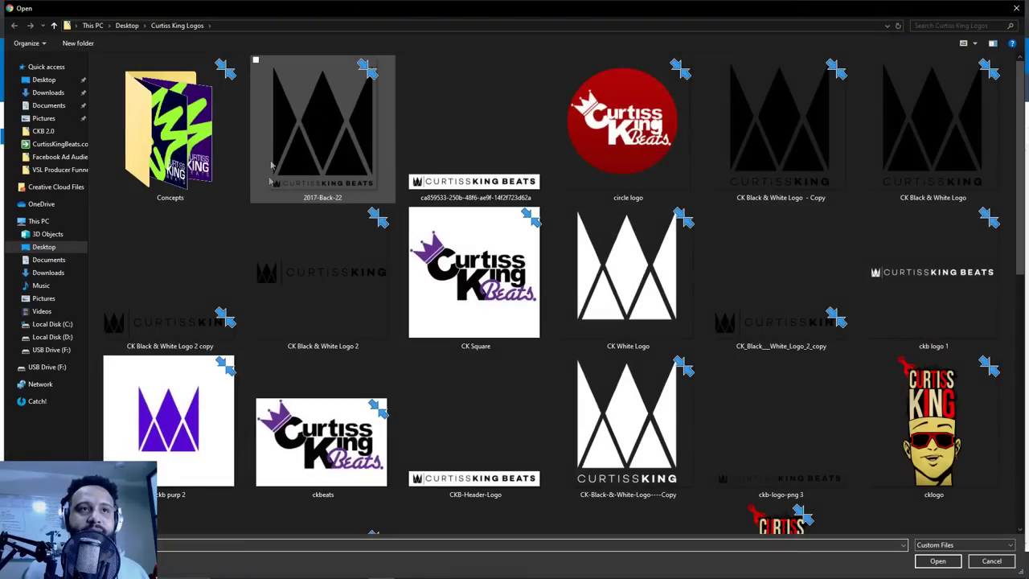
pyautogui.doubleClick(173, 201)
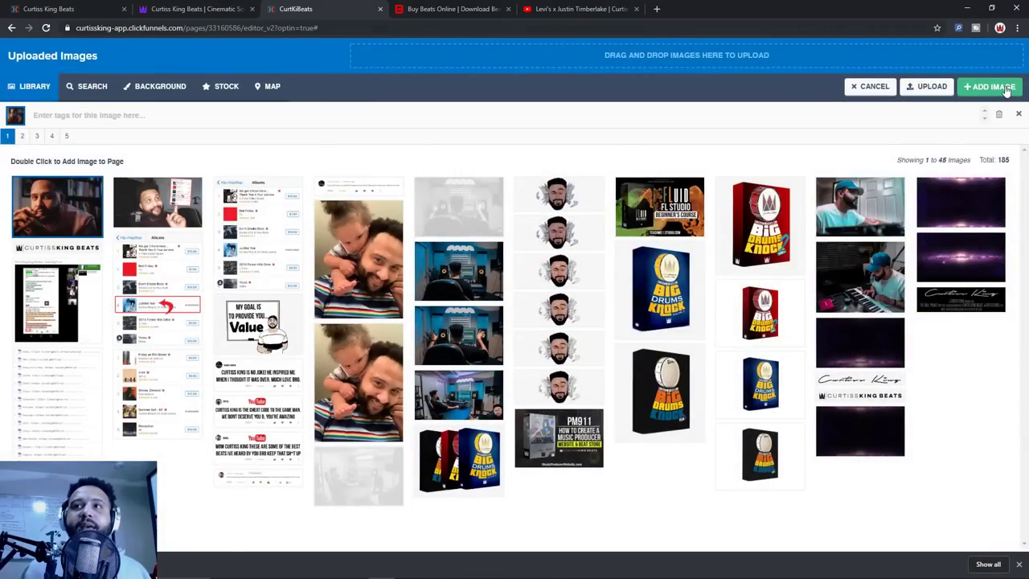
pyautogui.click(969, 86)
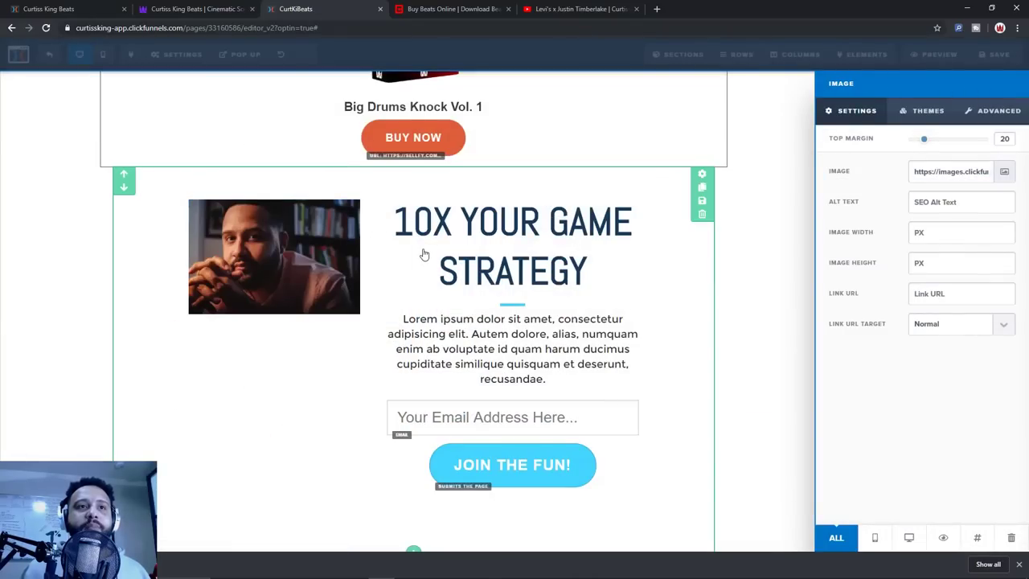
# Compare the opt-in section with the reference site and set the "10X Your Game Strategy" headline's font size to 28
pyautogui.click(257, 6)
pyautogui.click(364, 5)
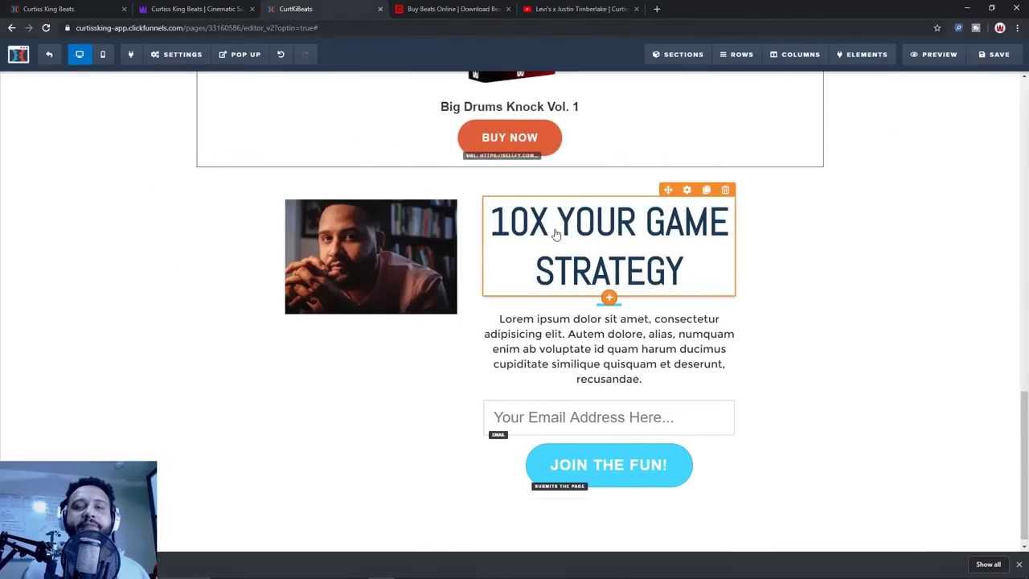
pyautogui.click(552, 232)
pyautogui.hotkey('ctrl', 'a')
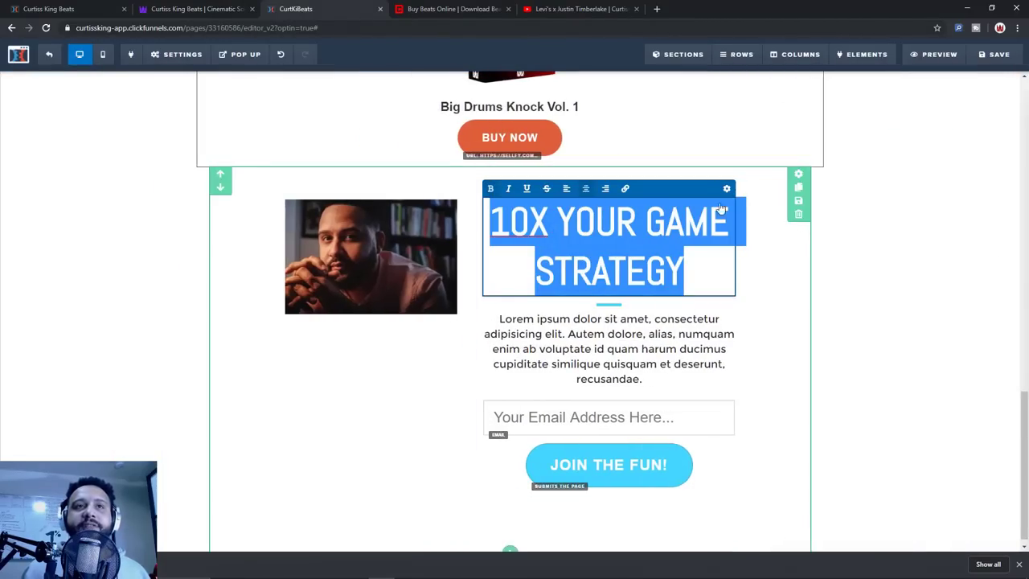
pyautogui.click(81, 8)
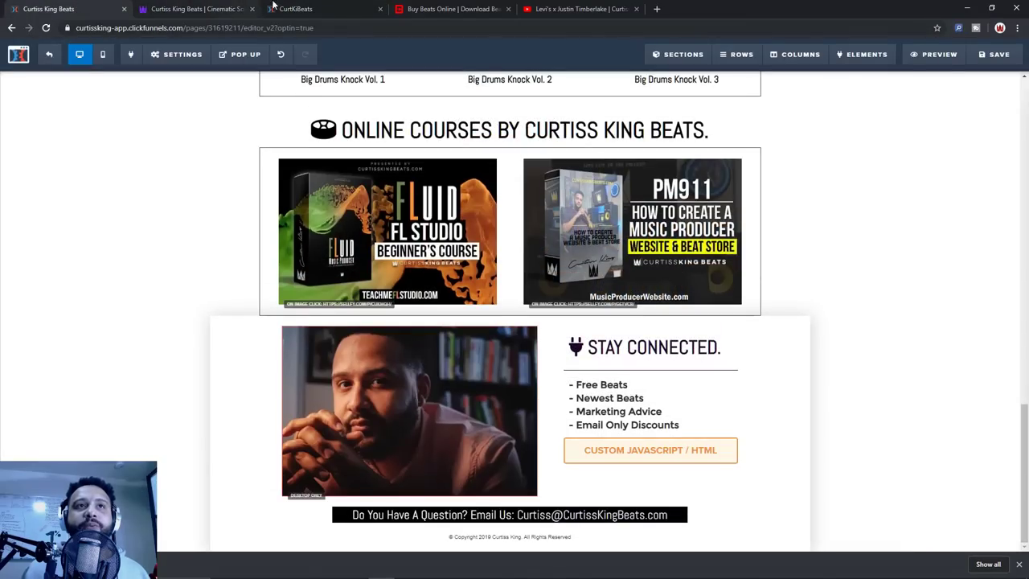
pyautogui.click(232, 8)
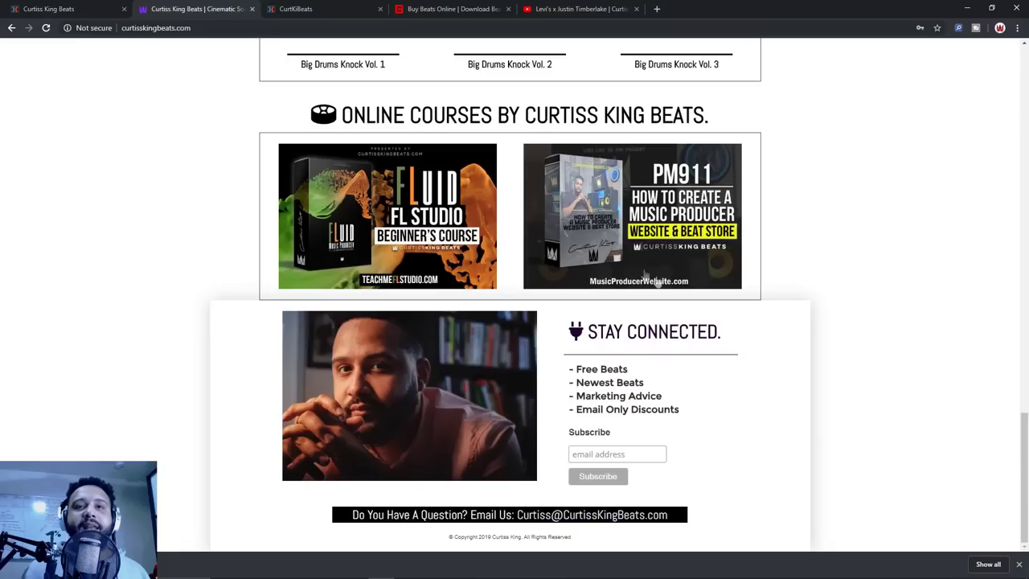
pyautogui.click(315, 5)
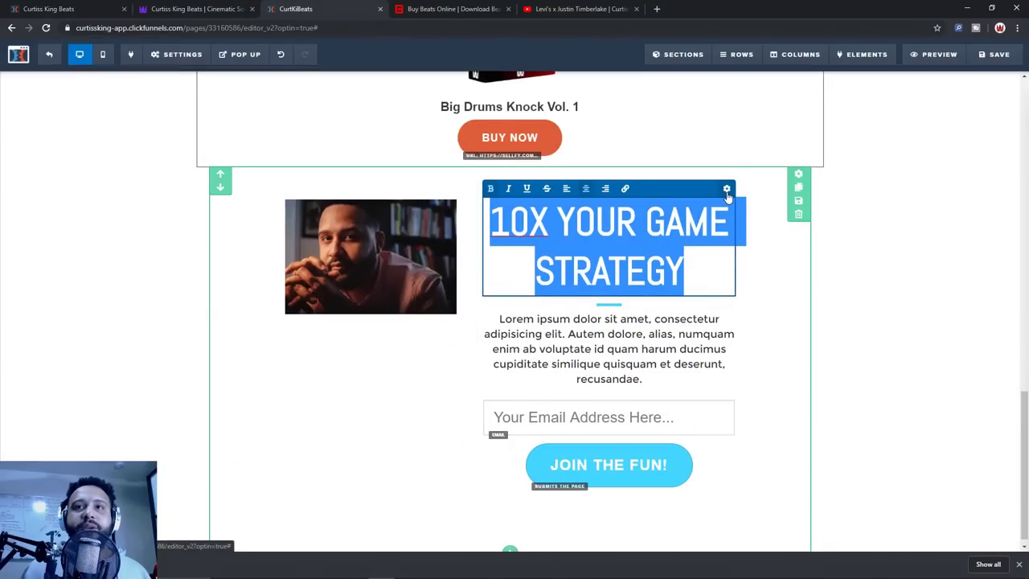
pyautogui.click(726, 192)
pyautogui.moveTo(985, 196); pyautogui.dragTo(931, 192)
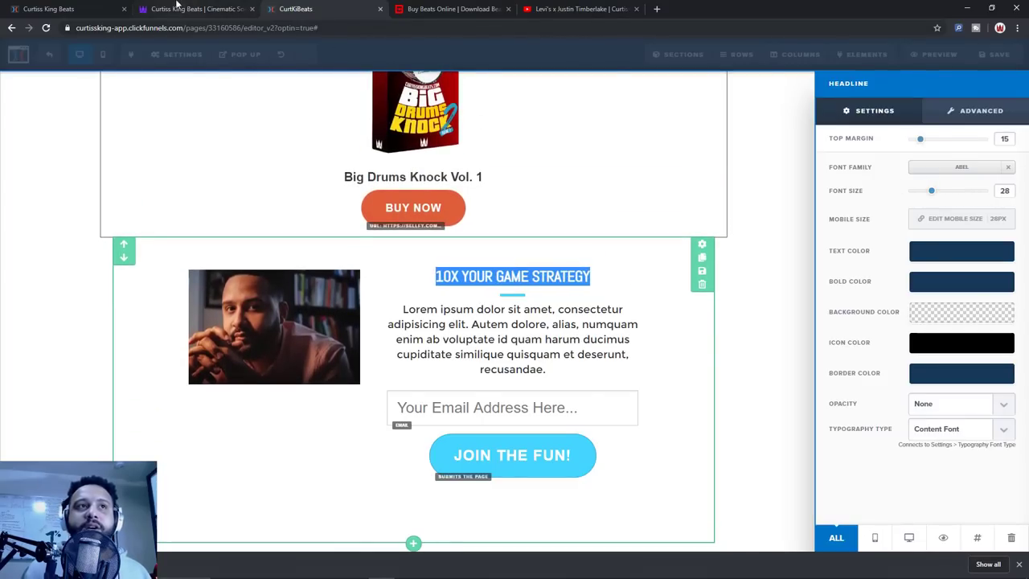
# Replace the "10X Your Game Strategy" headline with "STAY CONNECTED.", matching the heading on the reference site
pyautogui.click(176, 7)
pyautogui.moveTo(719, 331); pyautogui.dragTo(591, 334)
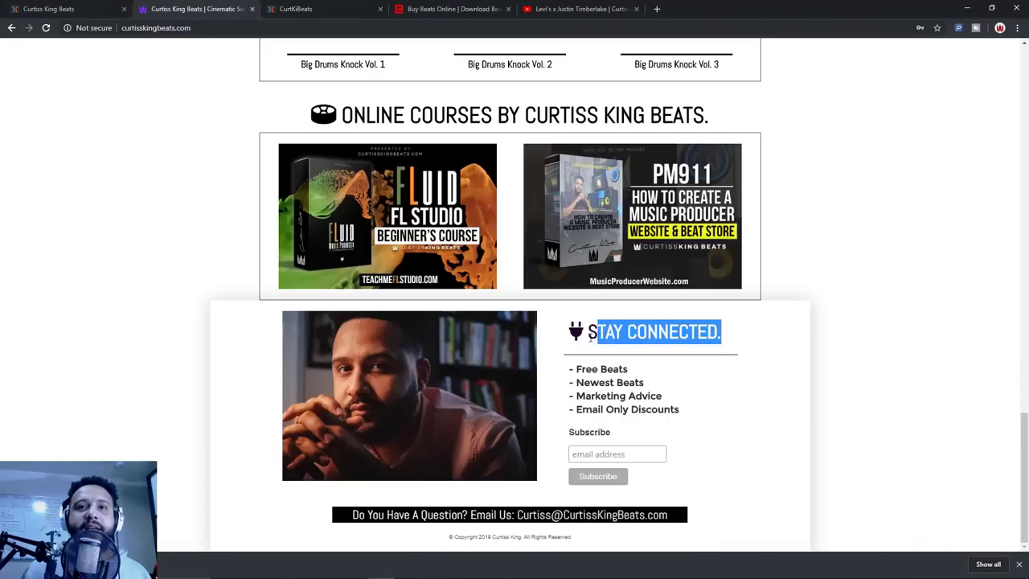
pyautogui.click(354, 9)
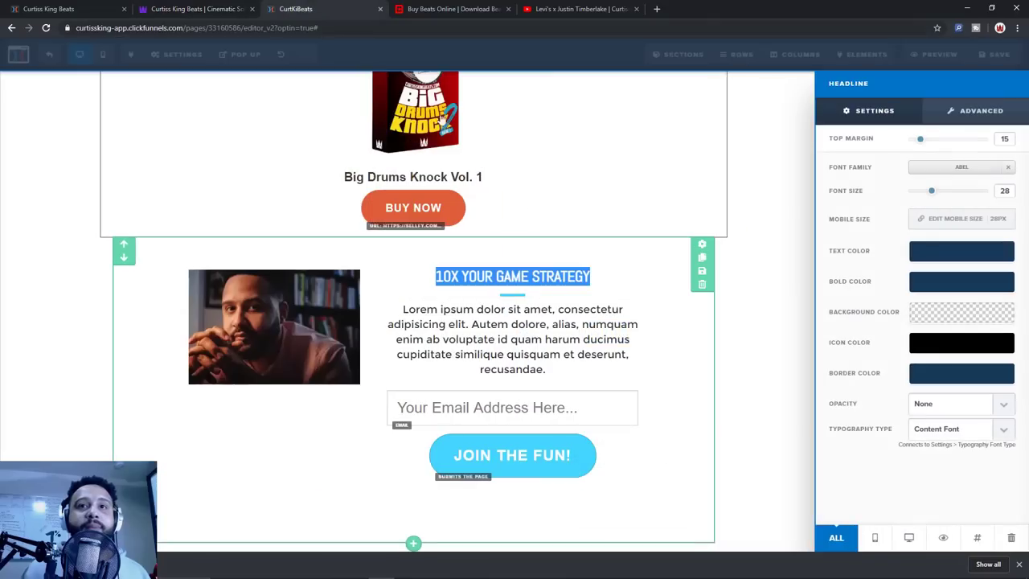
pyautogui.click(536, 276)
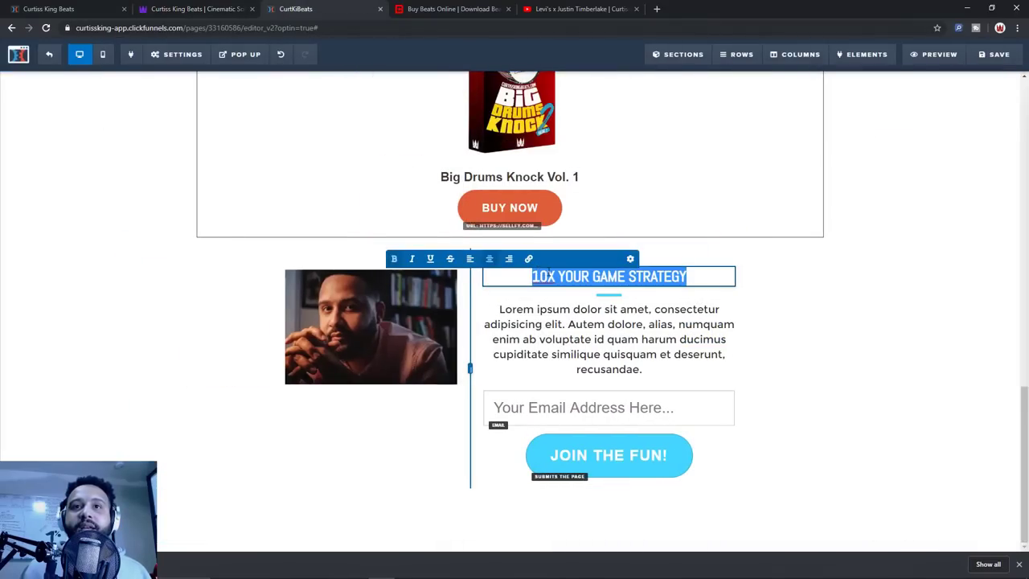
pyautogui.write('STAY CONNECTED.')
pyautogui.click(802, 293)
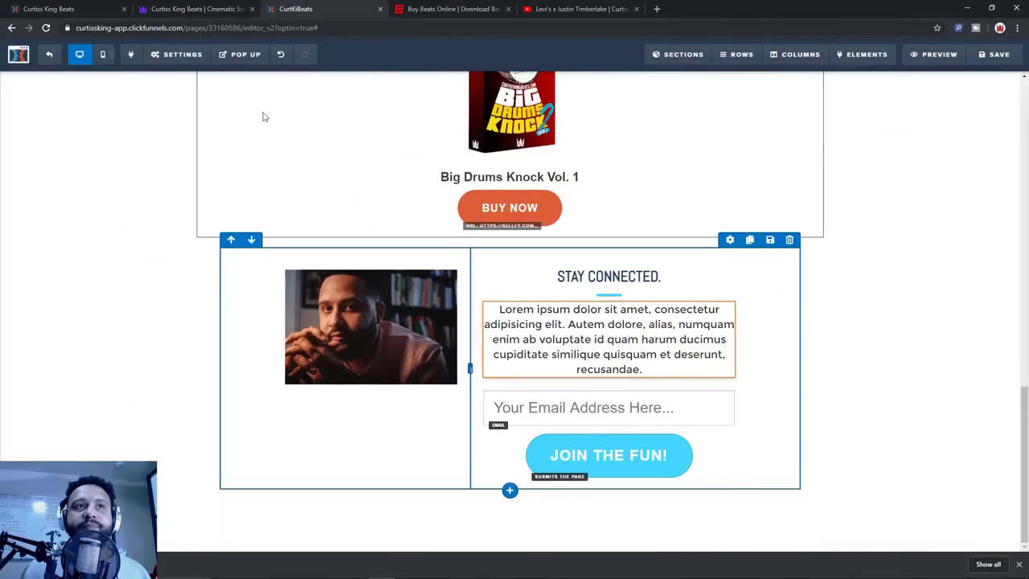
# Replace the placeholder paragraph under "STAY CONNECTED." with the reference page's list: Free Beats, Newest Beats, Marketing Advice, Email Only Discounts
pyautogui.click(64, 9)
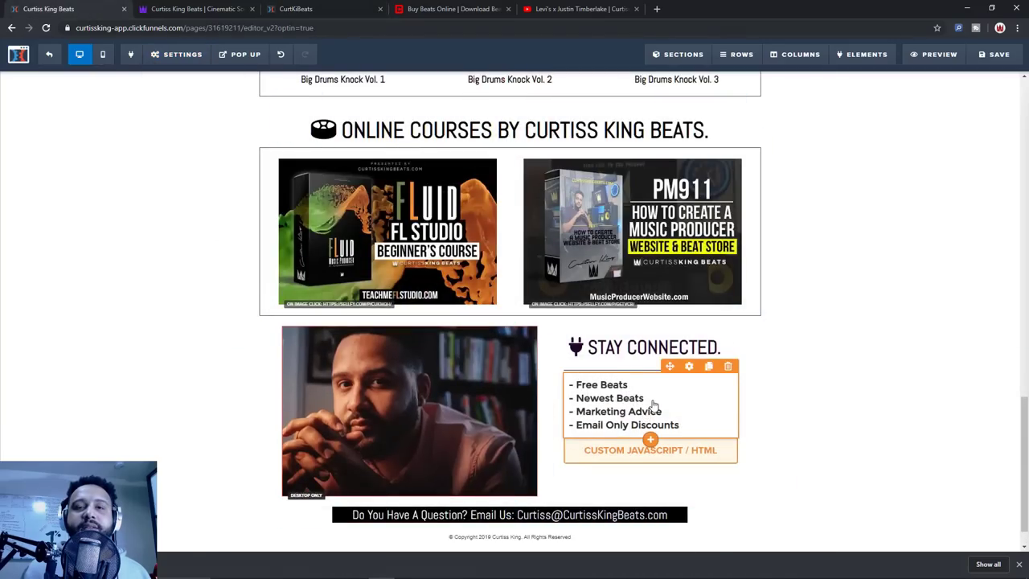
pyautogui.tripleClick(653, 400)
pyautogui.moveTo(683, 424); pyautogui.dragTo(596, 386)
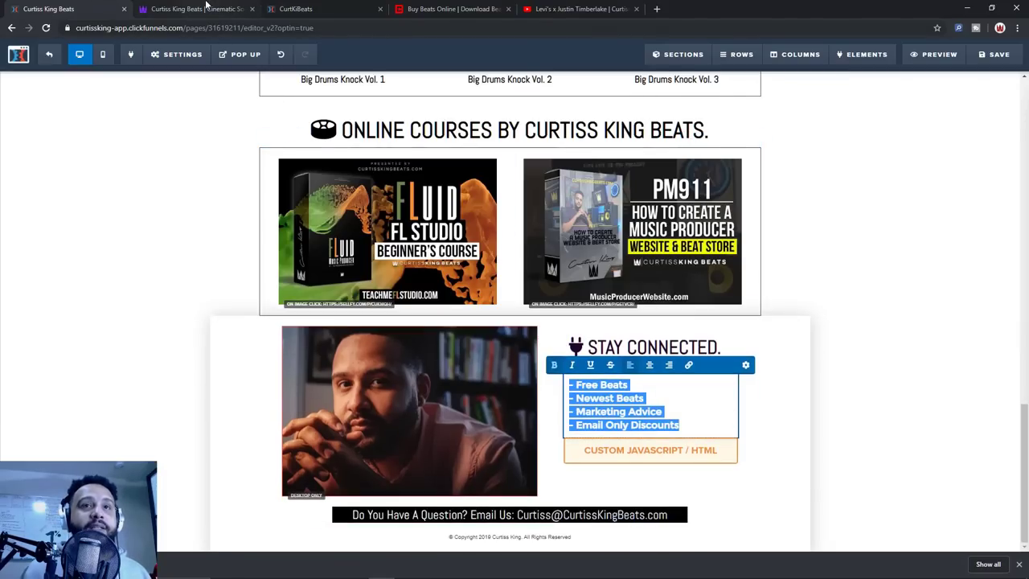
pyautogui.hotkey('ctrl', 'Tab')
pyautogui.tripleClick(632, 384)
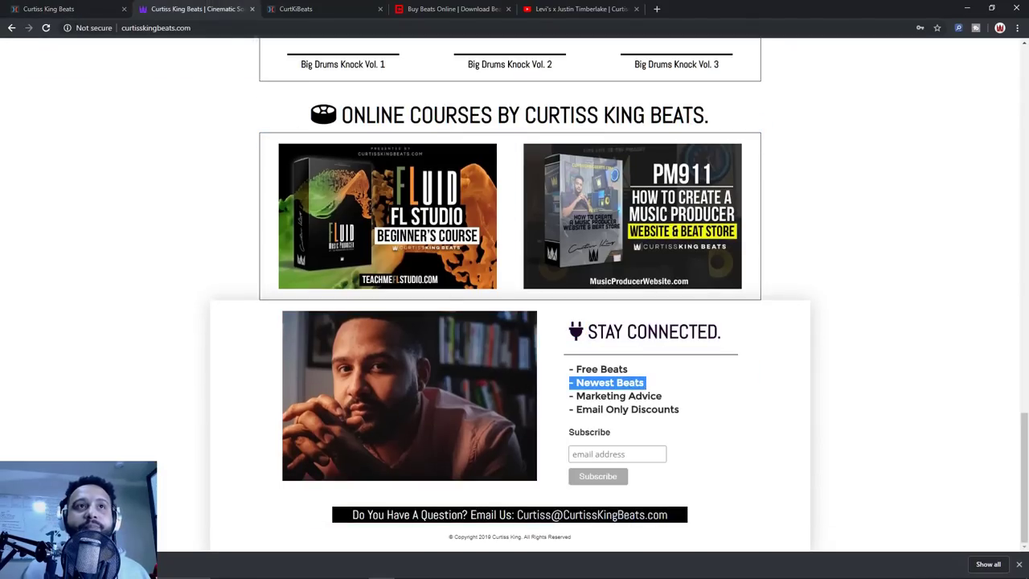
pyautogui.hotkey('ctrl', 'Tab')
pyautogui.click(590, 344)
pyautogui.tripleClick(589, 344)
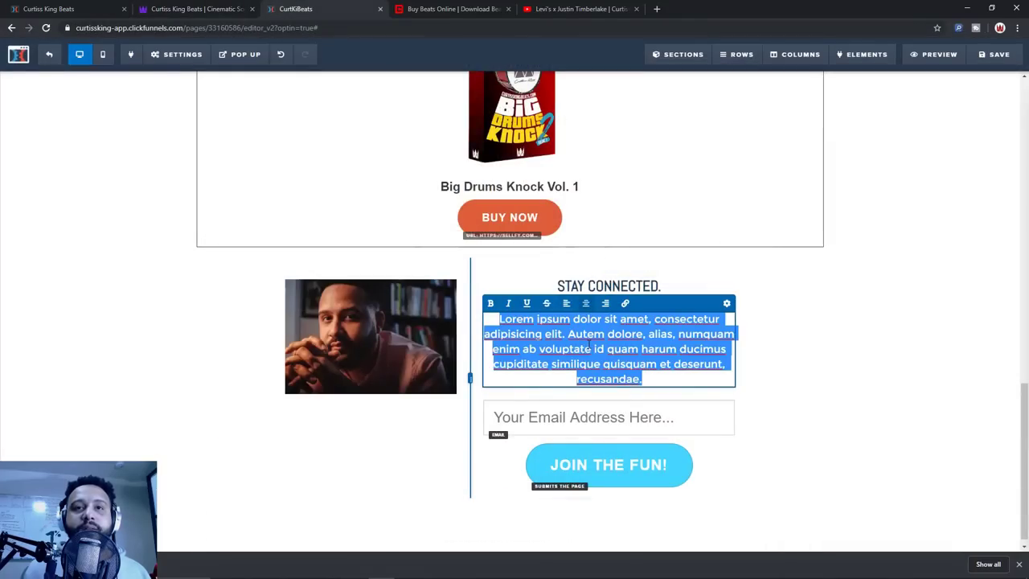
pyautogui.write('- Free Beats - Newest Beats - Marketing Advice - Email Only Discounts')
# Left-align both the four-item benefits list and the "STAY CONNECTED." headline above it
pyautogui.tripleClick(583, 323)
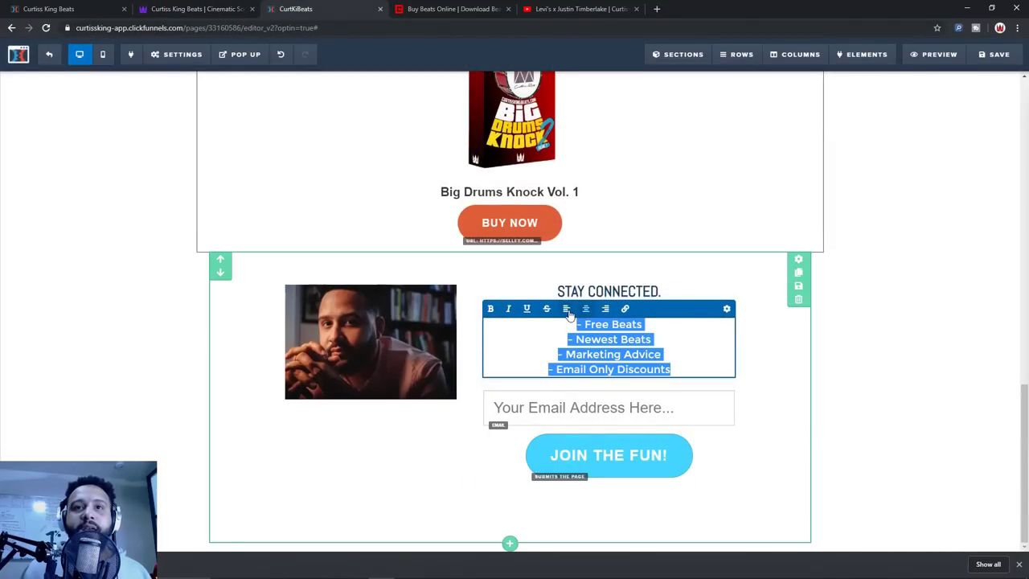
pyautogui.click(566, 308)
pyautogui.click(585, 291)
pyautogui.tripleClick(585, 292)
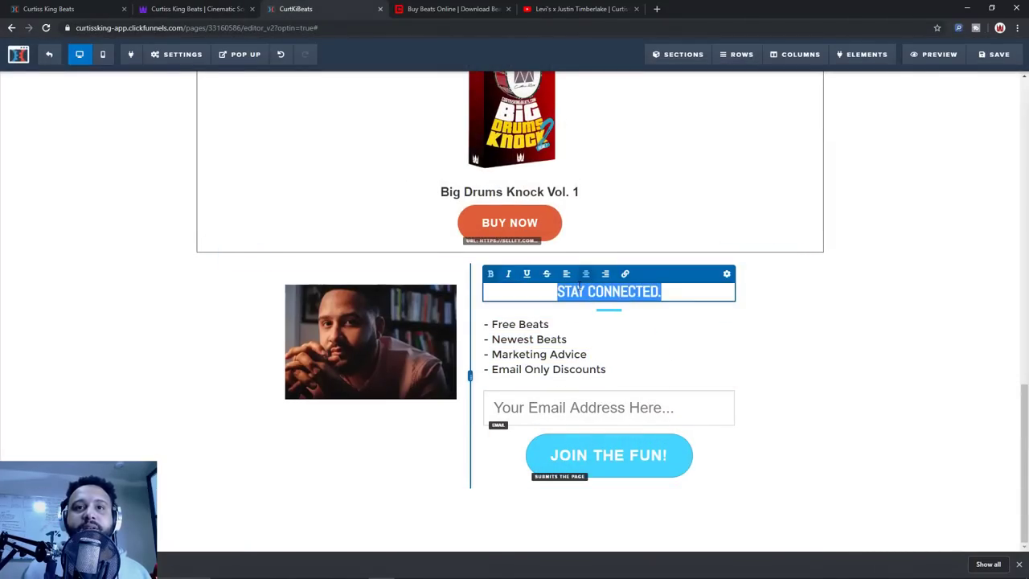
pyautogui.click(566, 274)
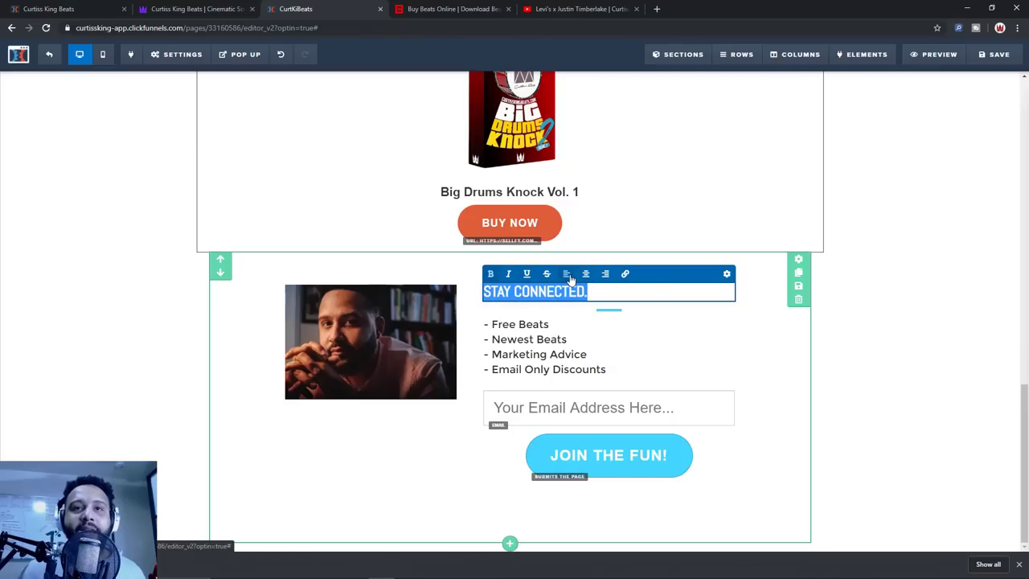
pyautogui.click(743, 324)
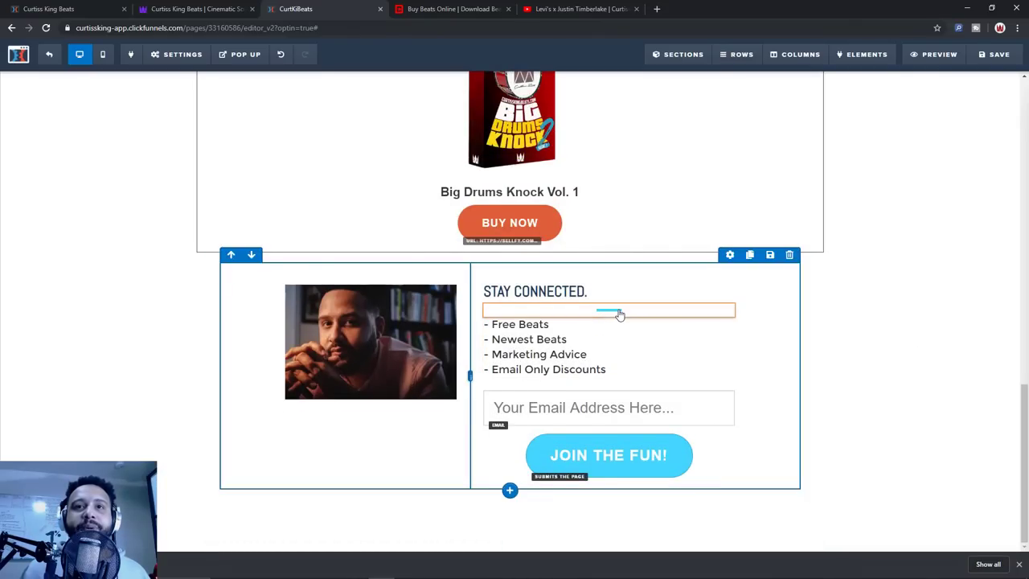
# Delete the blue divider, the email address field and the "JOIN THE FUN!" button from the Stay Connected section
pyautogui.click(725, 298)
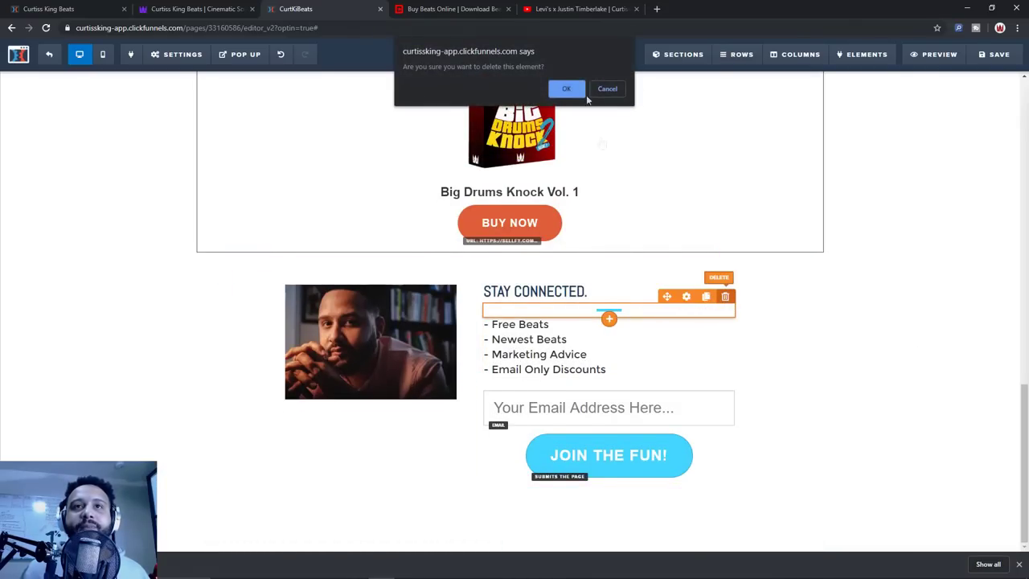
pyautogui.click(575, 91)
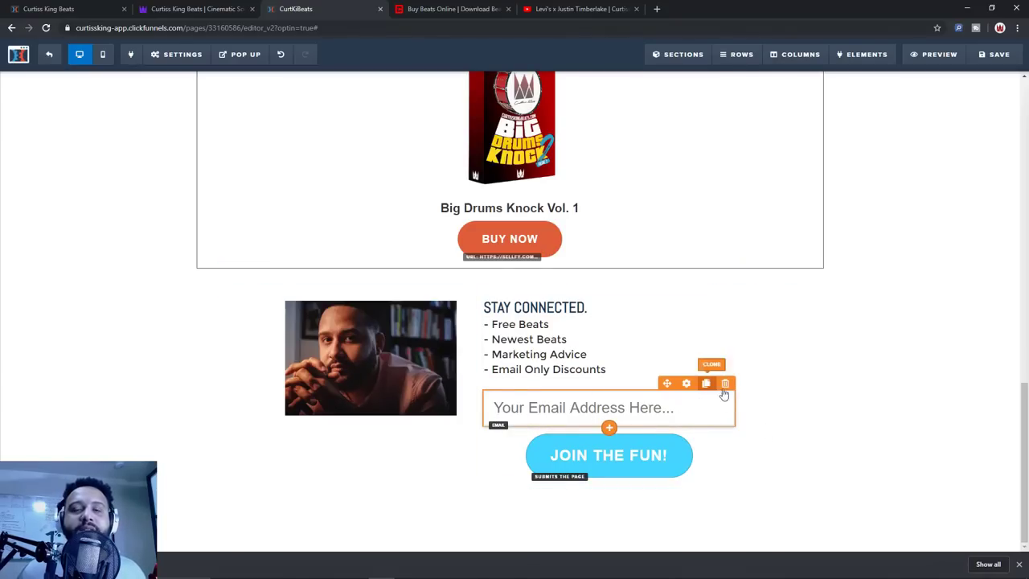
pyautogui.click(726, 384)
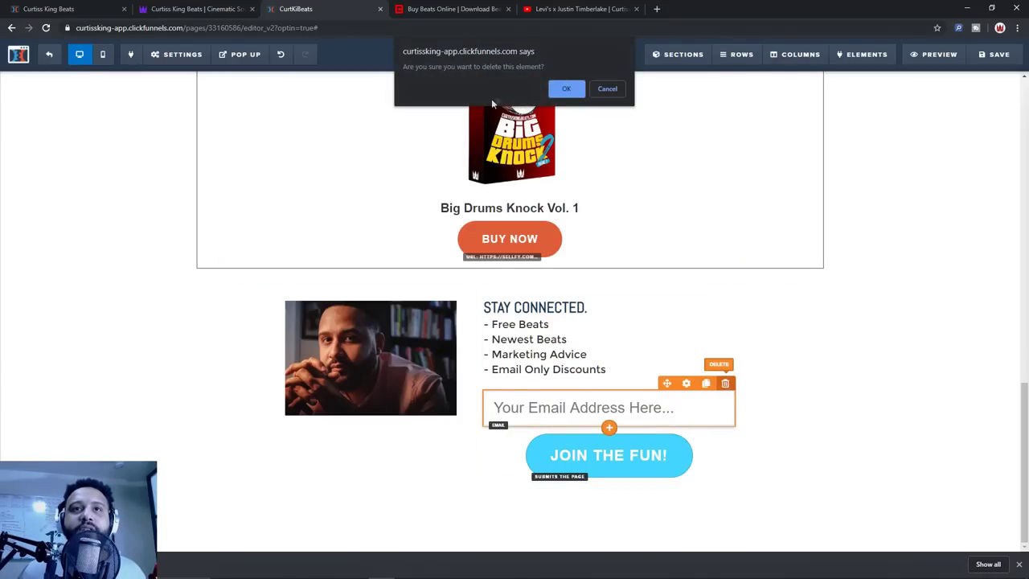
pyautogui.click(566, 88)
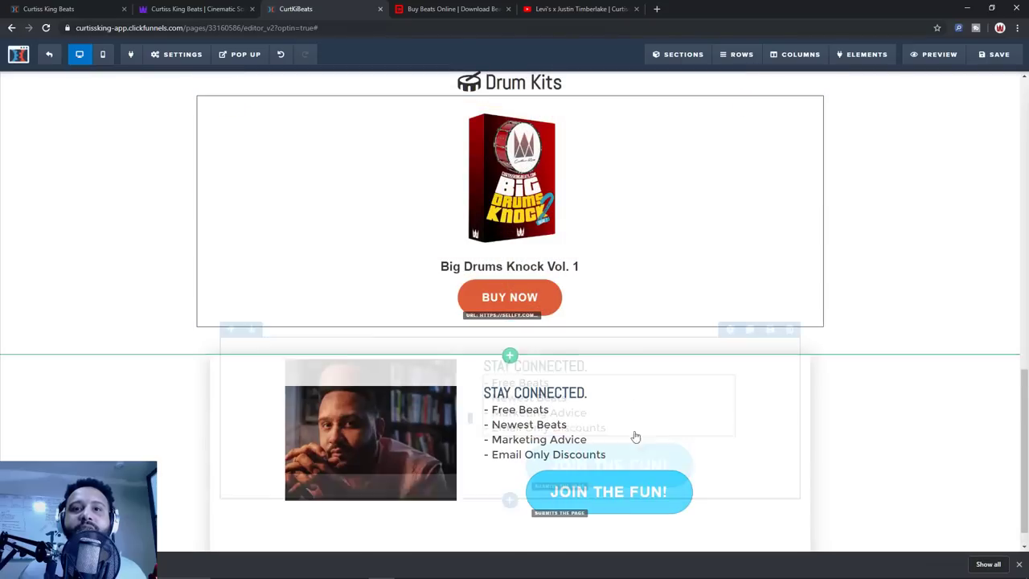
pyautogui.click(725, 427)
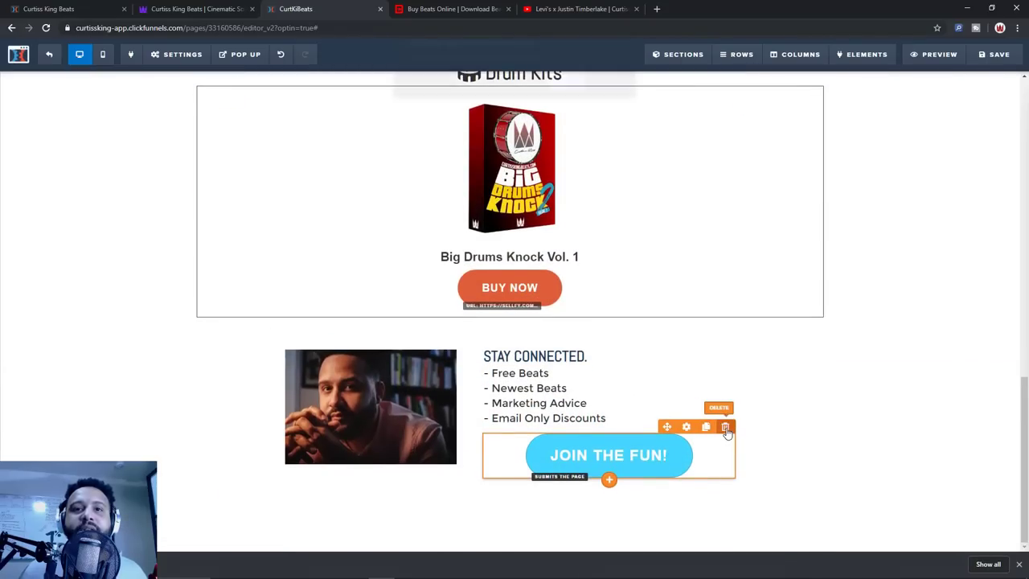
pyautogui.click(567, 88)
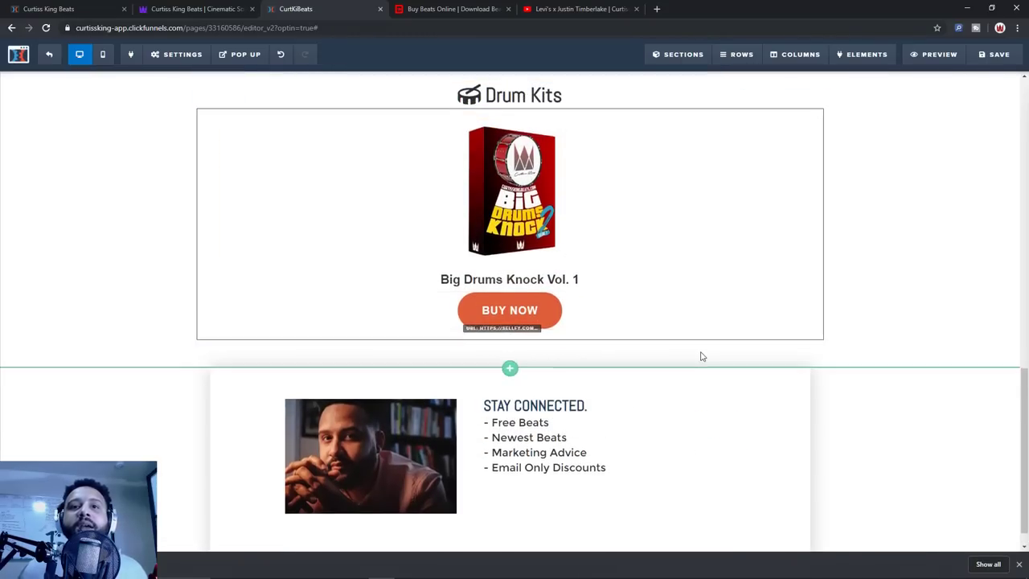
# Open the code of the custom JavaScript/HTML element below the Stay Connected list in the reference page's editor
pyautogui.click(57, 9)
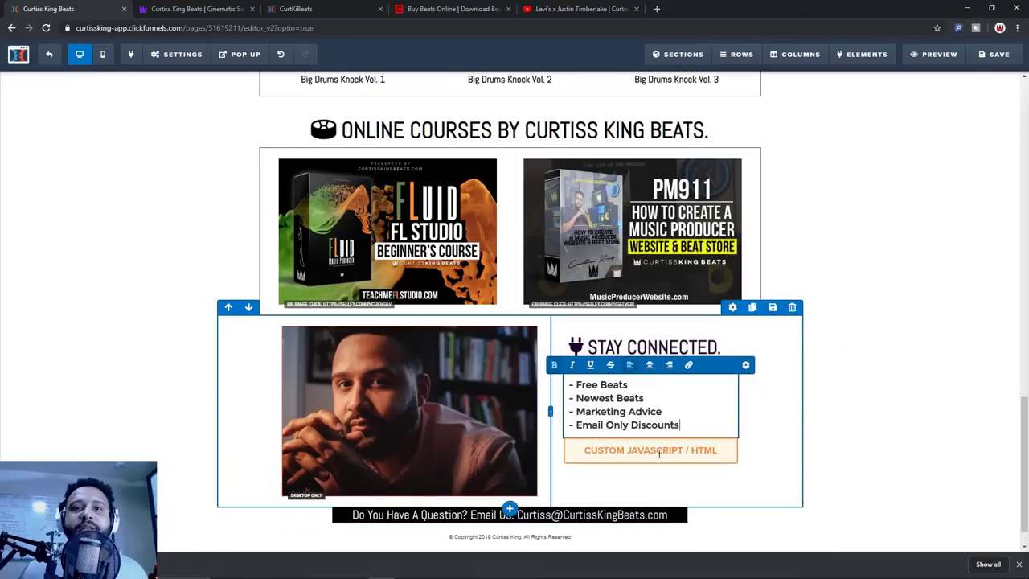
pyautogui.click(659, 452)
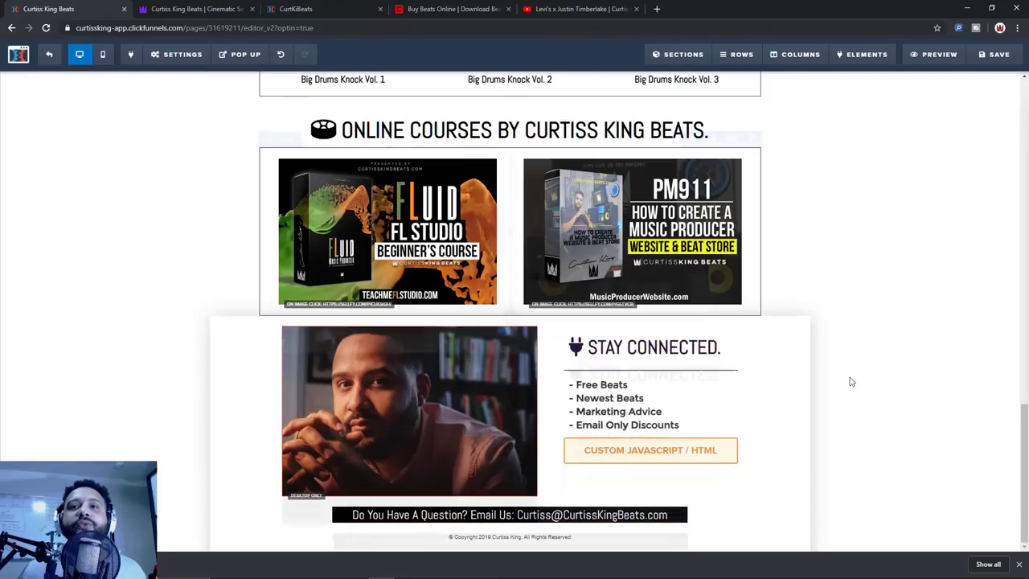
pyautogui.click(689, 459)
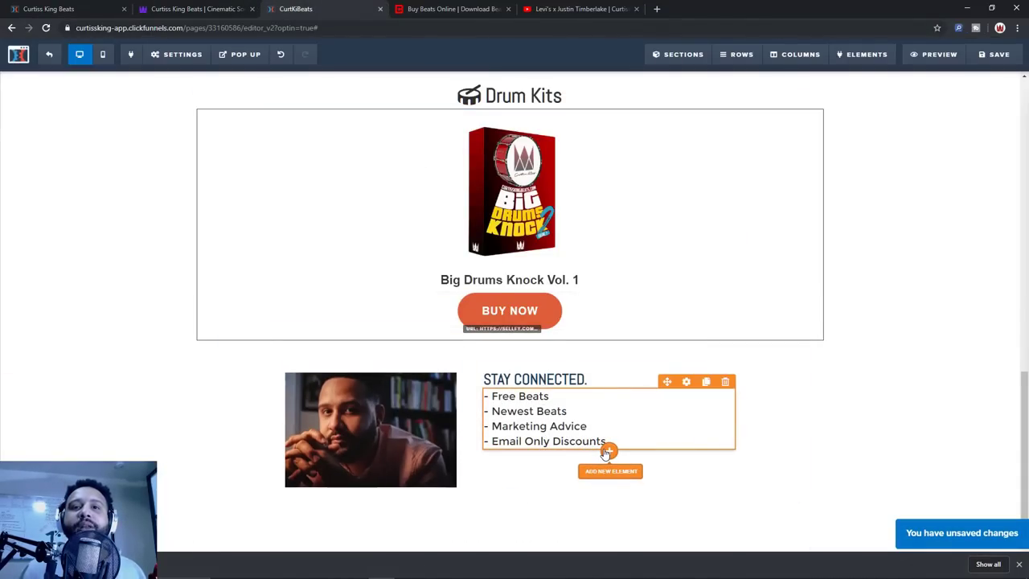
# Add a Custom JS/HTML element below the "Email Only Discounts" line in the new page's Stay Connected section
pyautogui.click(609, 451)
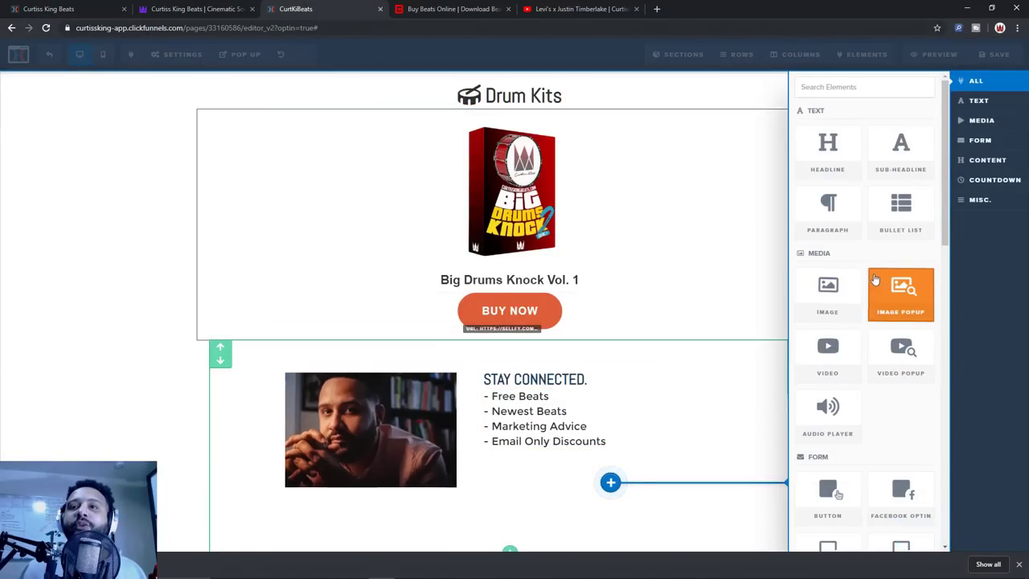
pyautogui.scroll(-3, 875, 265)
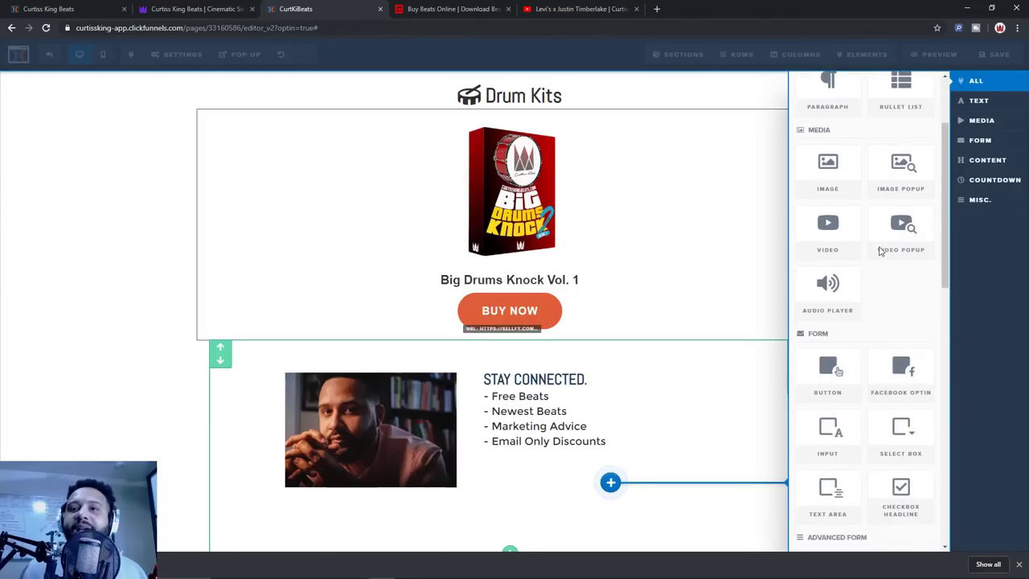
pyautogui.scroll(-1, 879, 251)
pyautogui.scroll(1, 892, 257)
pyautogui.scroll(-5, 884, 321)
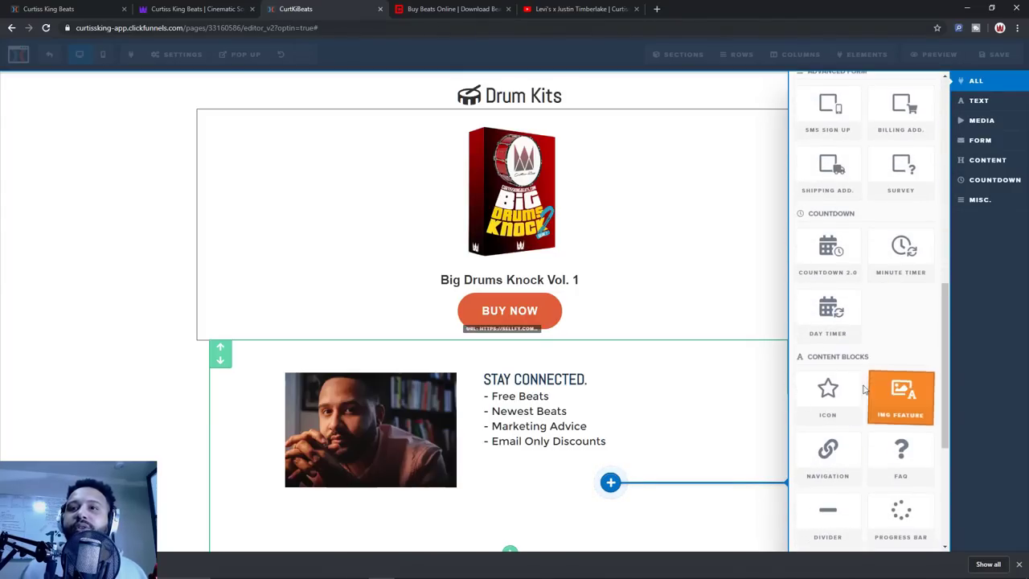
pyautogui.scroll(-2, 836, 418)
pyautogui.scroll(-1, 840, 469)
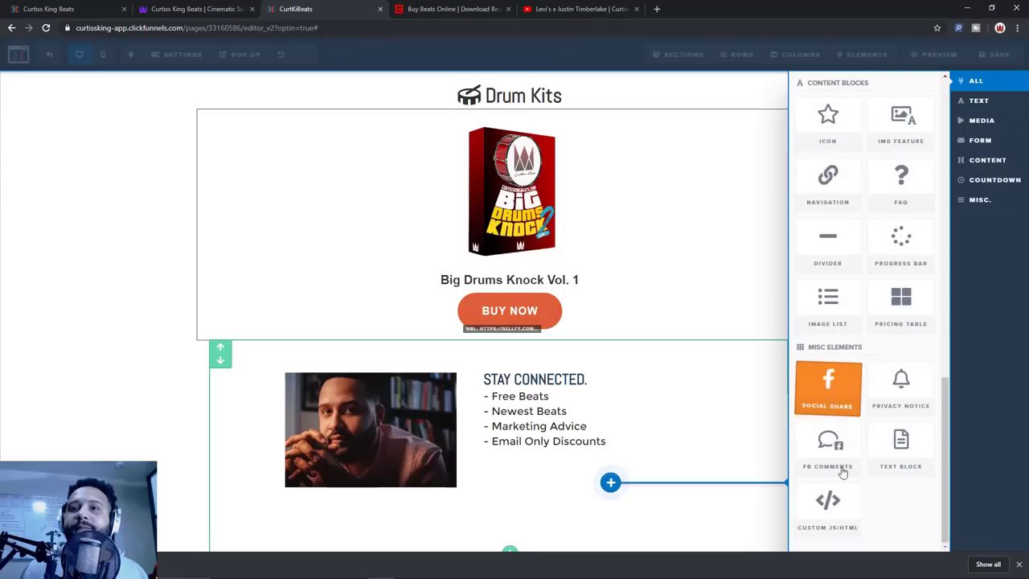
pyautogui.moveTo(830, 502); pyautogui.dragTo(730, 431)
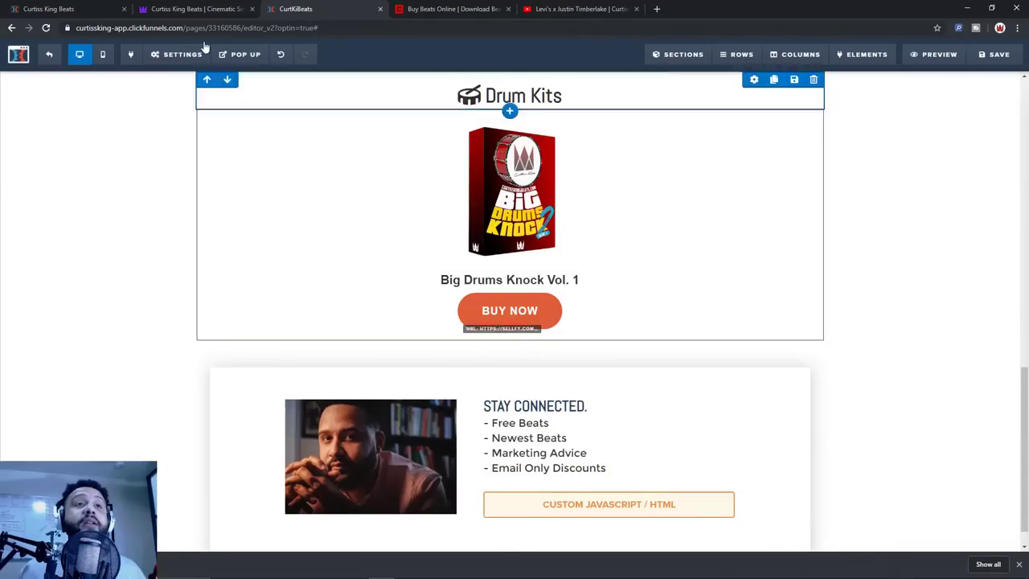
# Copy all of the reference page's Mailchimp signup form code into the new page's custom JavaScript/HTML element
pyautogui.click(112, 8)
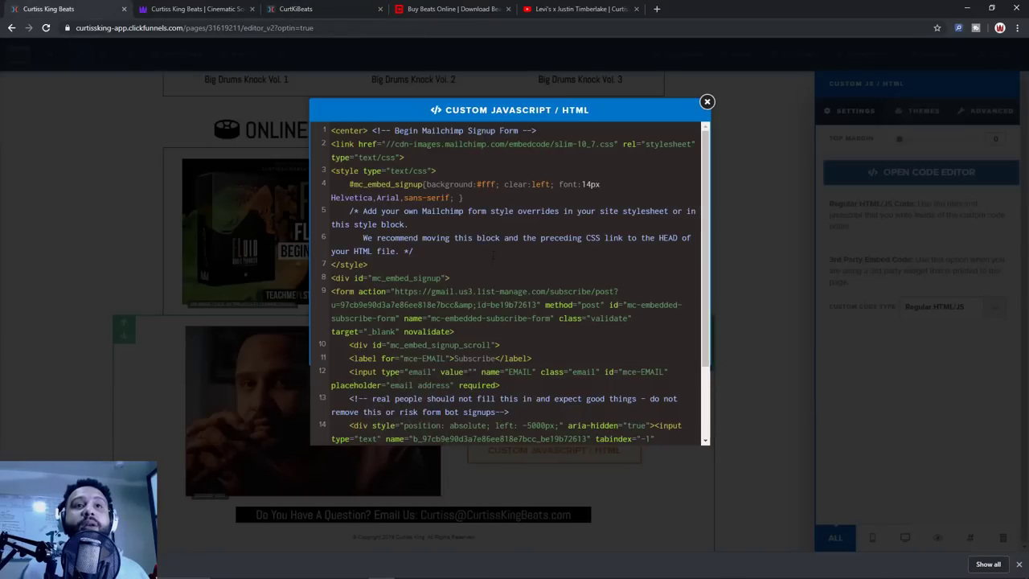
pyautogui.hotkey('ctrl', 'a')
pyautogui.click(234, 8)
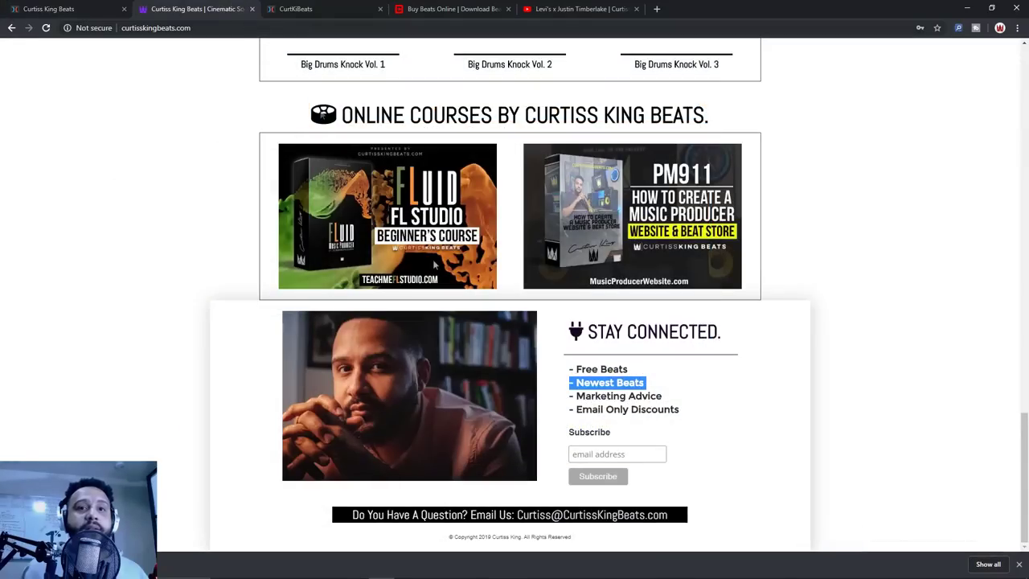
pyautogui.click(298, 6)
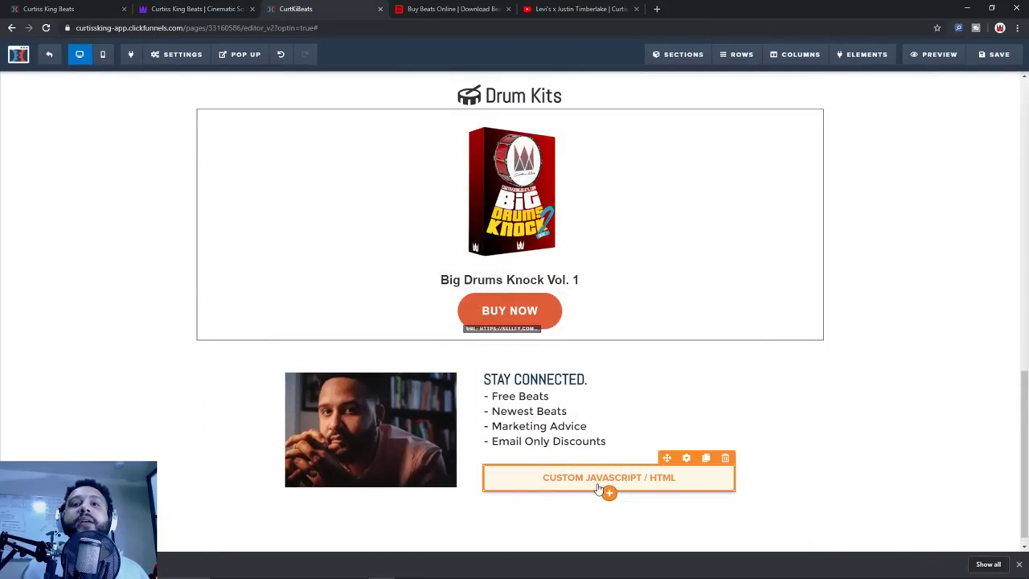
pyautogui.click(601, 500)
pyautogui.click(896, 176)
pyautogui.hotkey('ctrl', 'v')
pyautogui.click(707, 102)
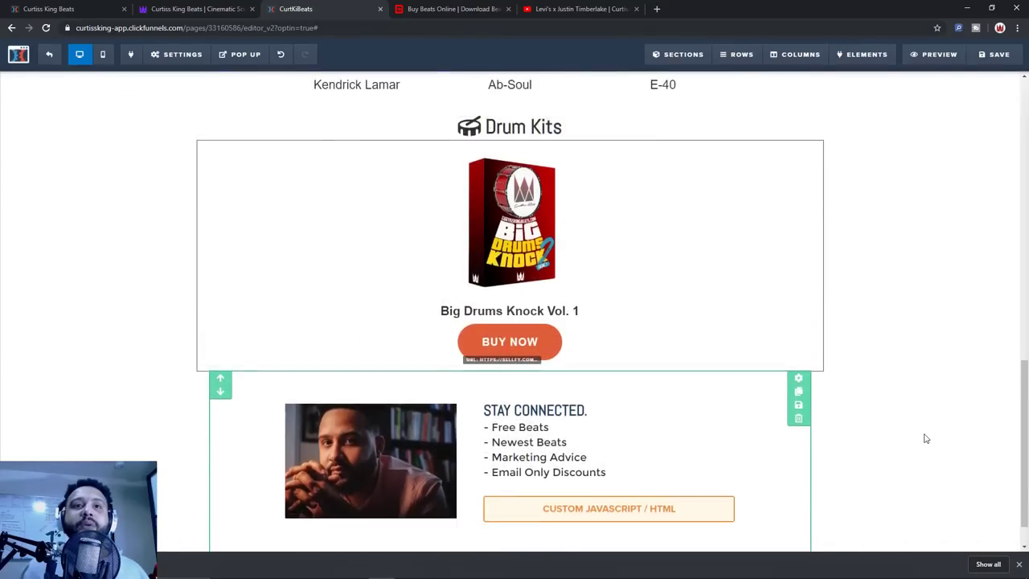
# Save the page and preview it down to the embedded beat store
pyautogui.scroll(15, 924, 438)
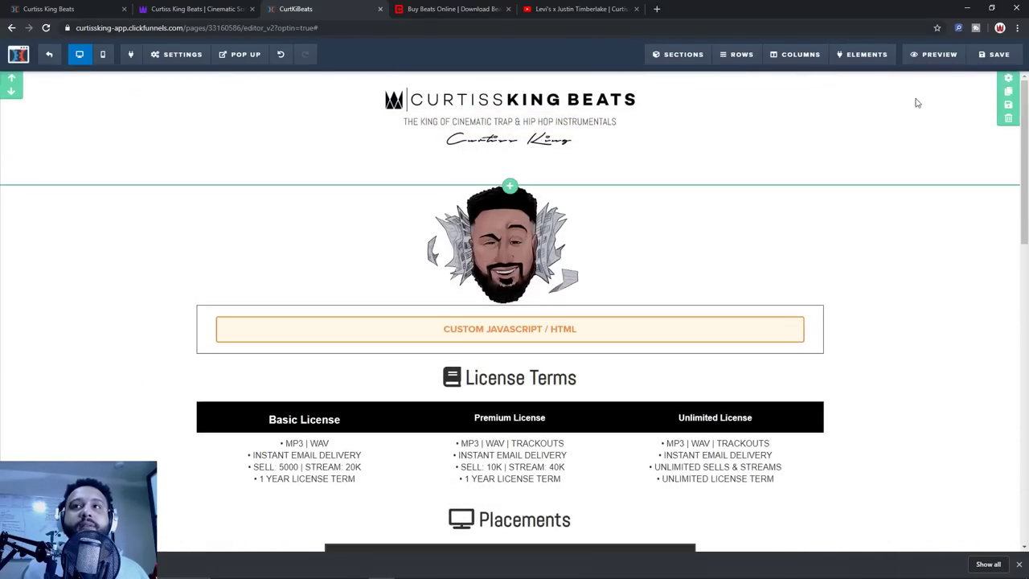
pyautogui.click(999, 54)
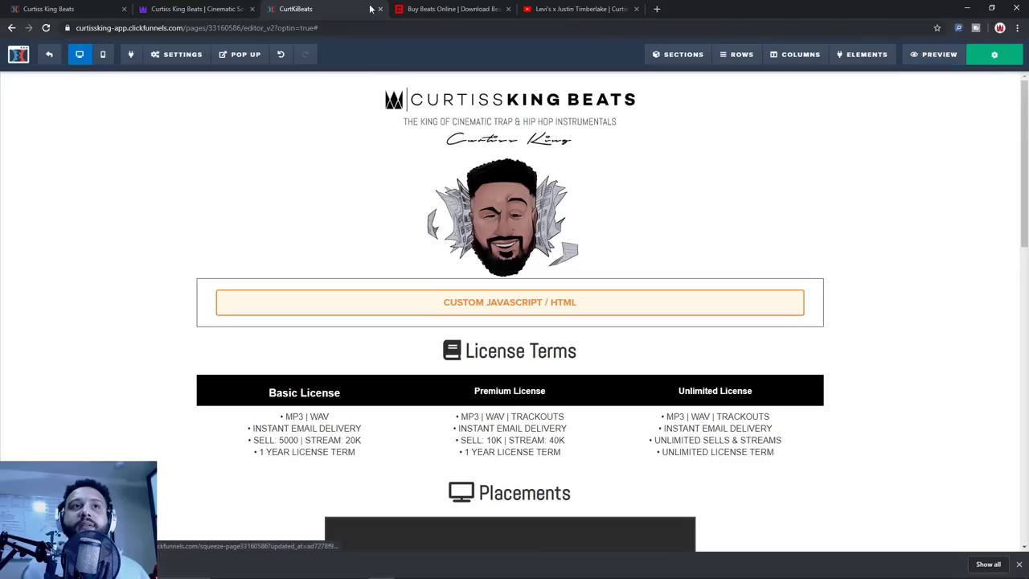
pyautogui.click(928, 54)
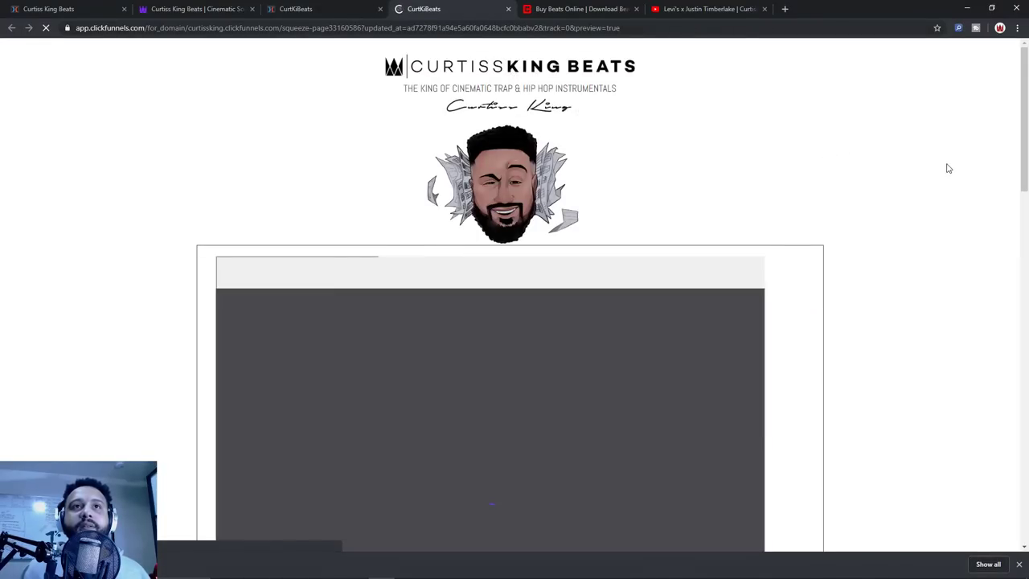
pyautogui.scroll(-4, 948, 167)
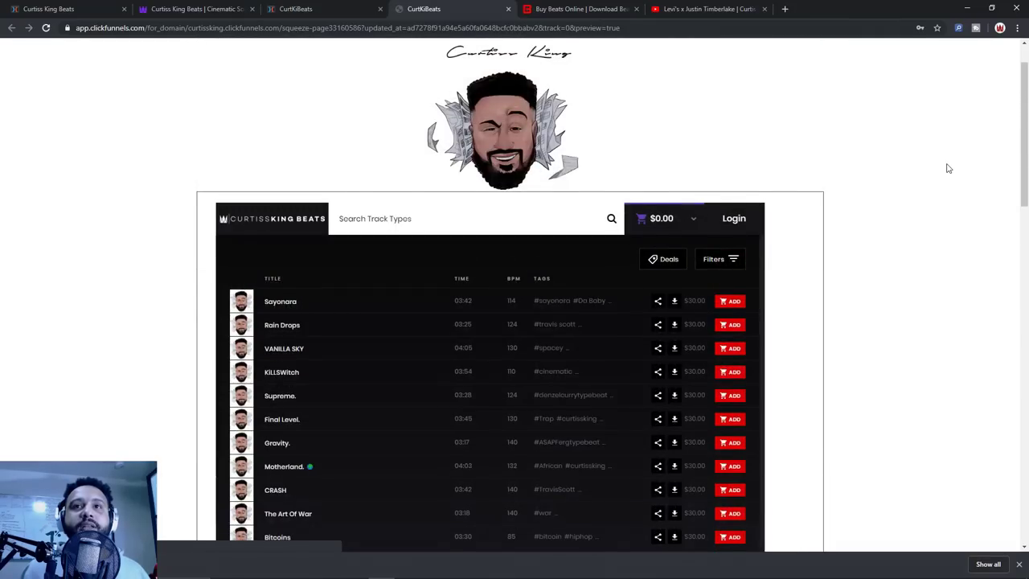
# Back in the page editor, add a divider between the License Terms heading and the black license table header
pyautogui.hotkey('ctrl', 'shift', 'Tab')
pyautogui.scroll(-9, 950, 250)
pyautogui.scroll(10, 958, 257)
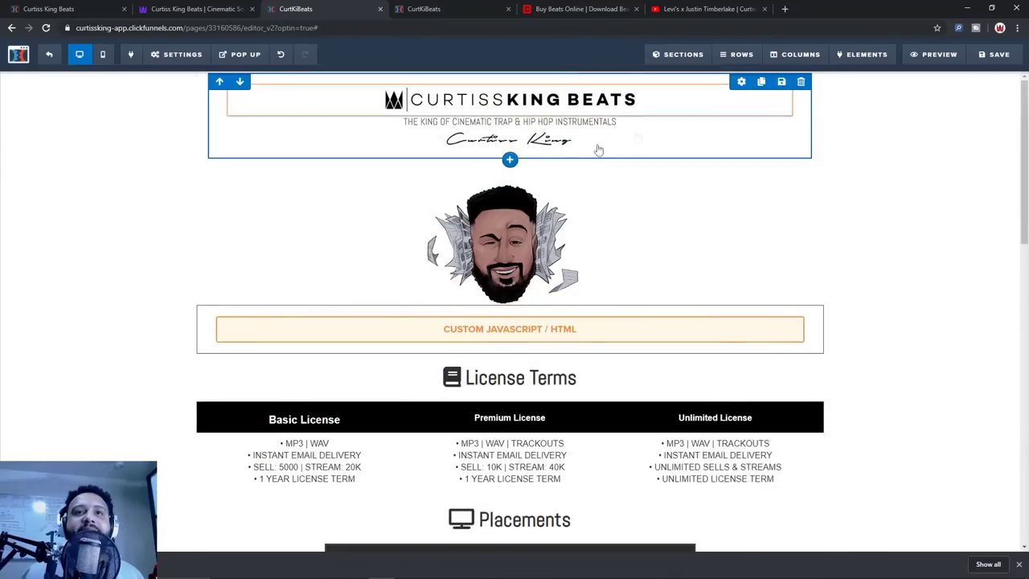
pyautogui.scroll(-1, 771, 248)
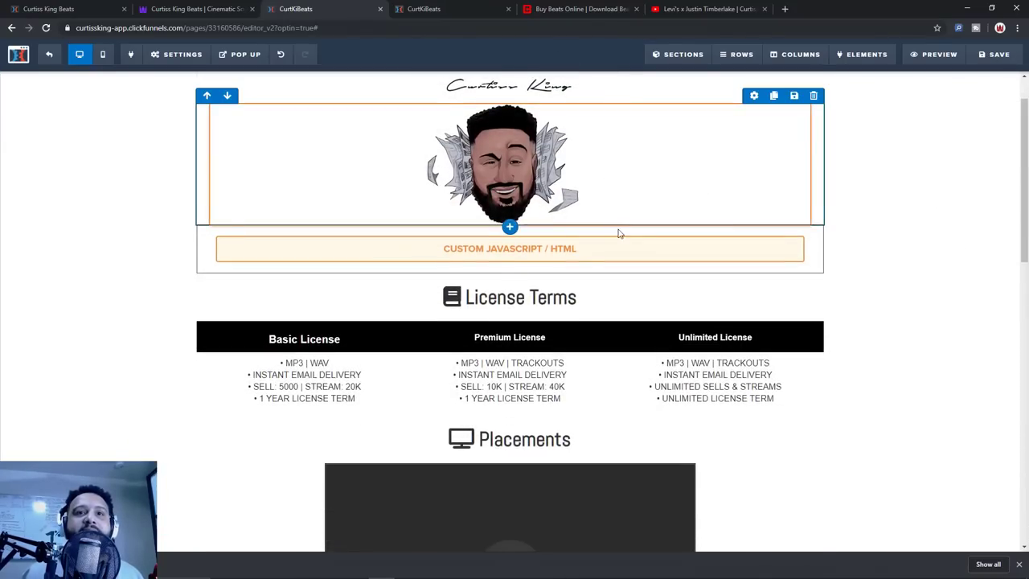
pyautogui.click(511, 314)
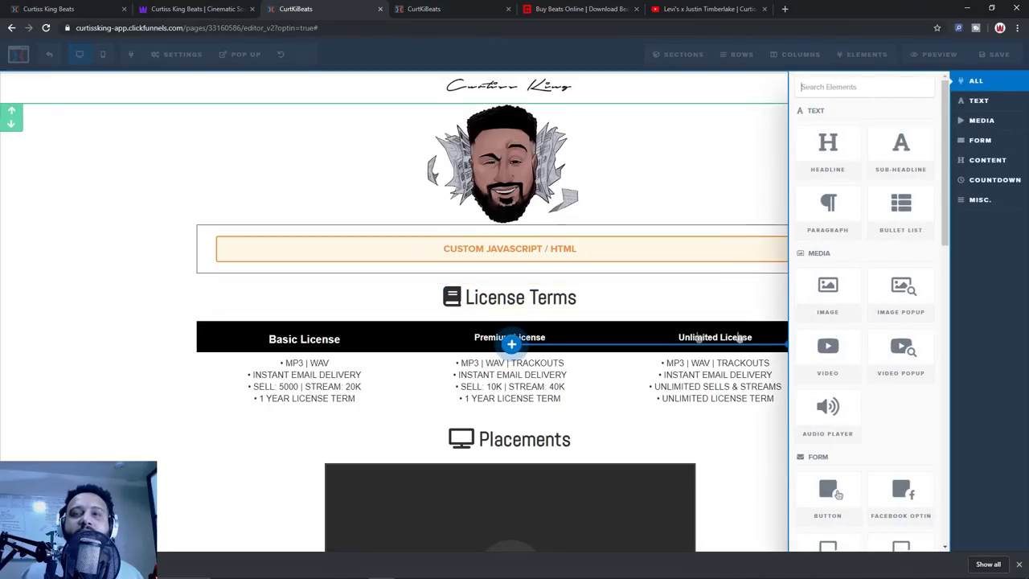
pyautogui.scroll(-3, 854, 348)
pyautogui.scroll(-5, 855, 345)
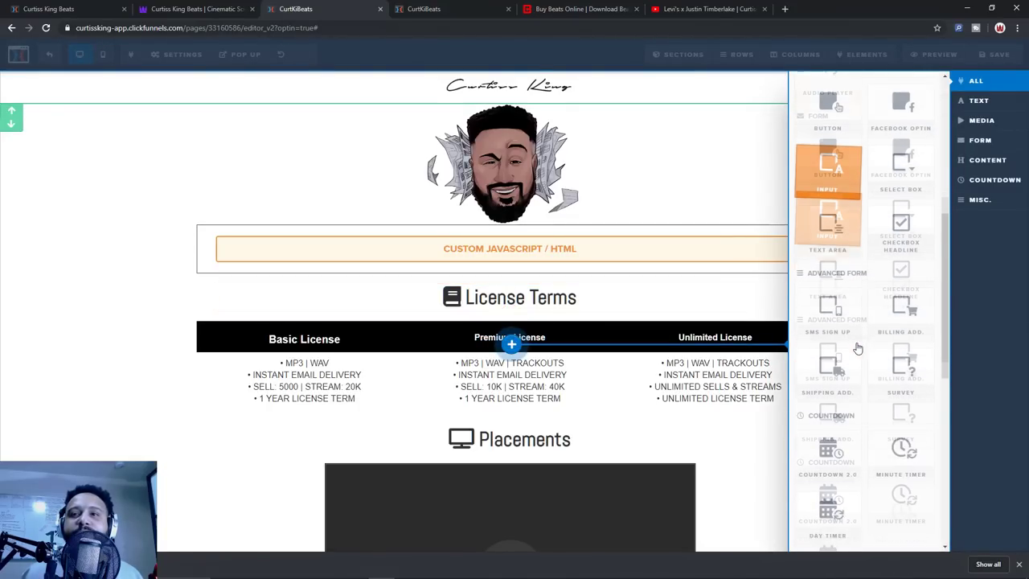
pyautogui.click(829, 410)
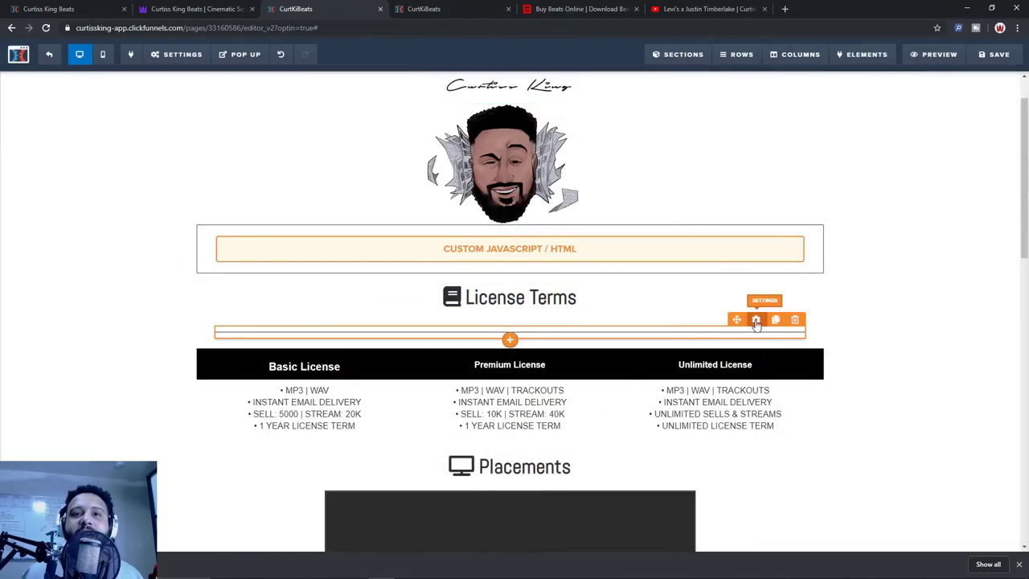
# Set the License Terms divider to a top margin of 0, a width of 30 Percent and Center alignment
pyautogui.click(755, 320)
pyautogui.click(1000, 172)
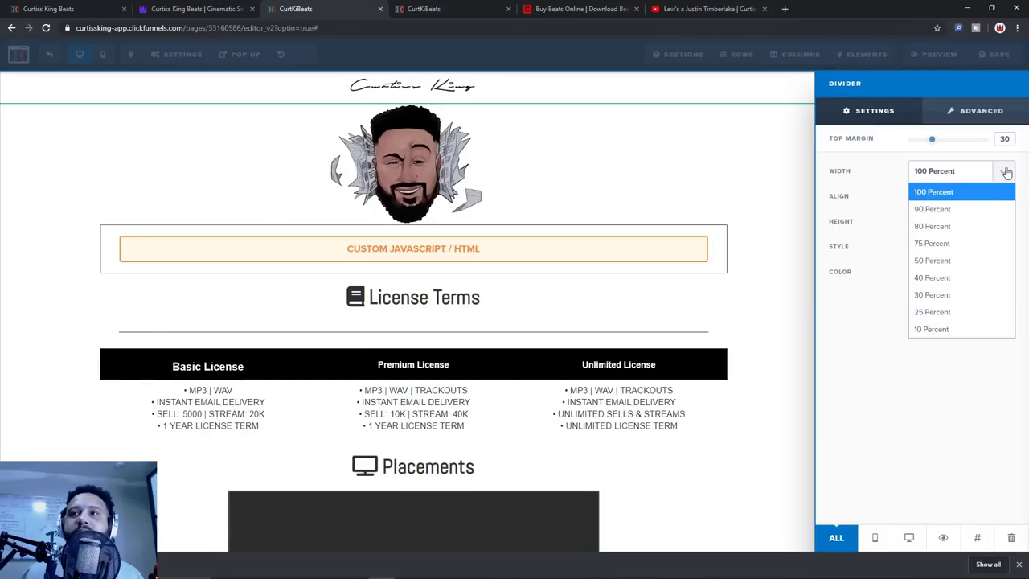
pyautogui.click(960, 273)
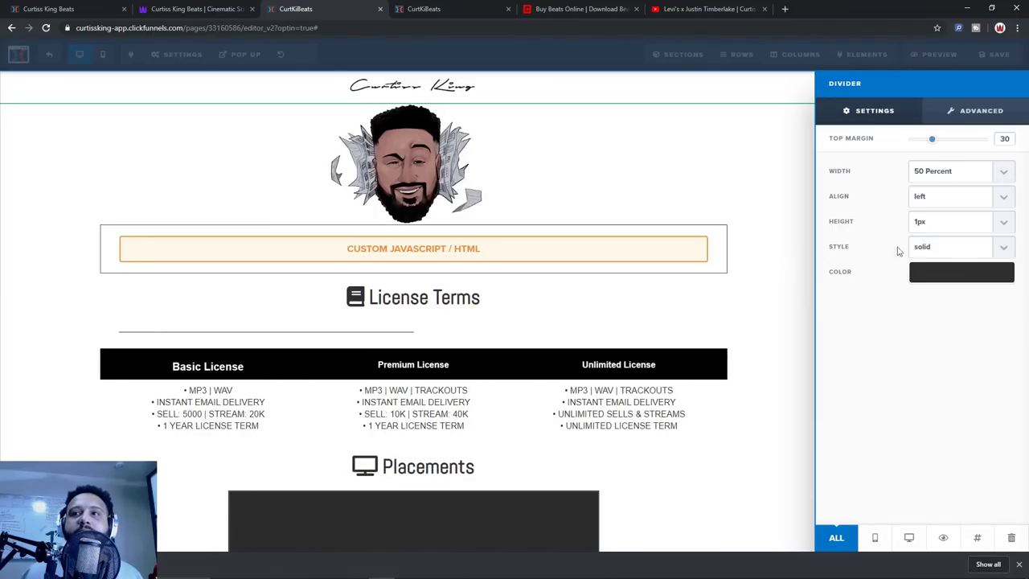
pyautogui.click(974, 199)
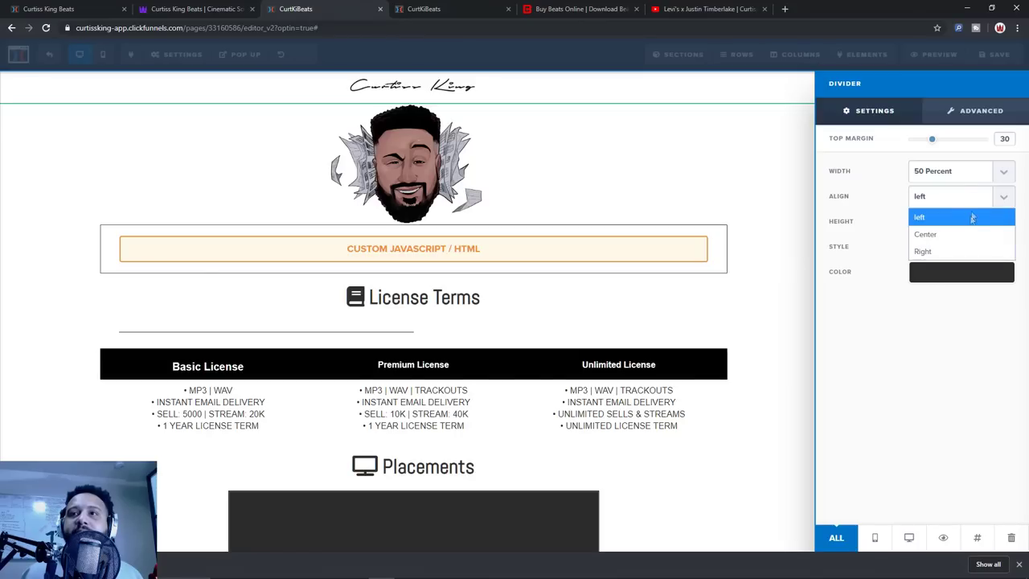
pyautogui.click(966, 233)
pyautogui.moveTo(932, 141); pyautogui.dragTo(903, 141)
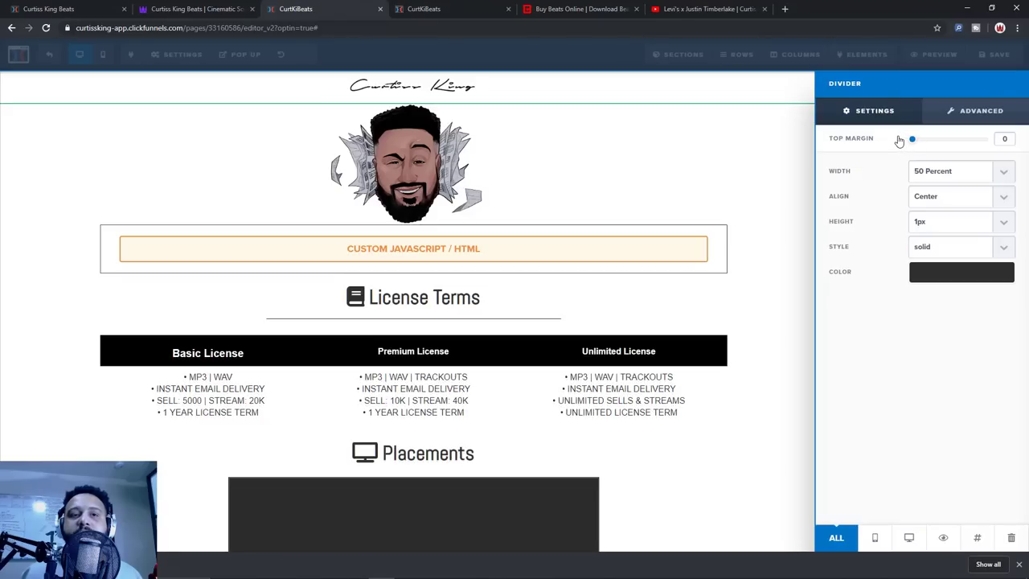
pyautogui.click(937, 172)
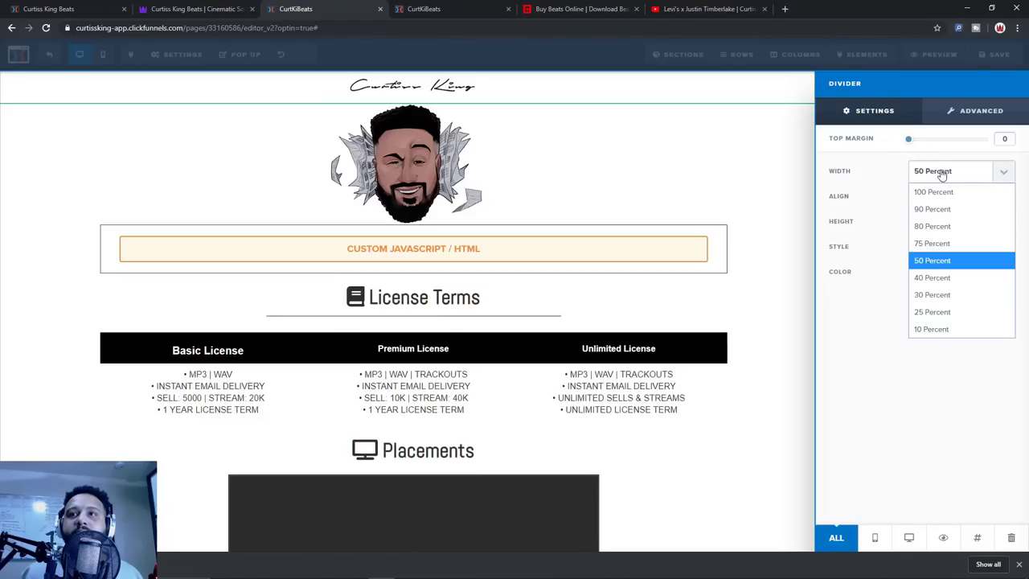
pyautogui.click(948, 294)
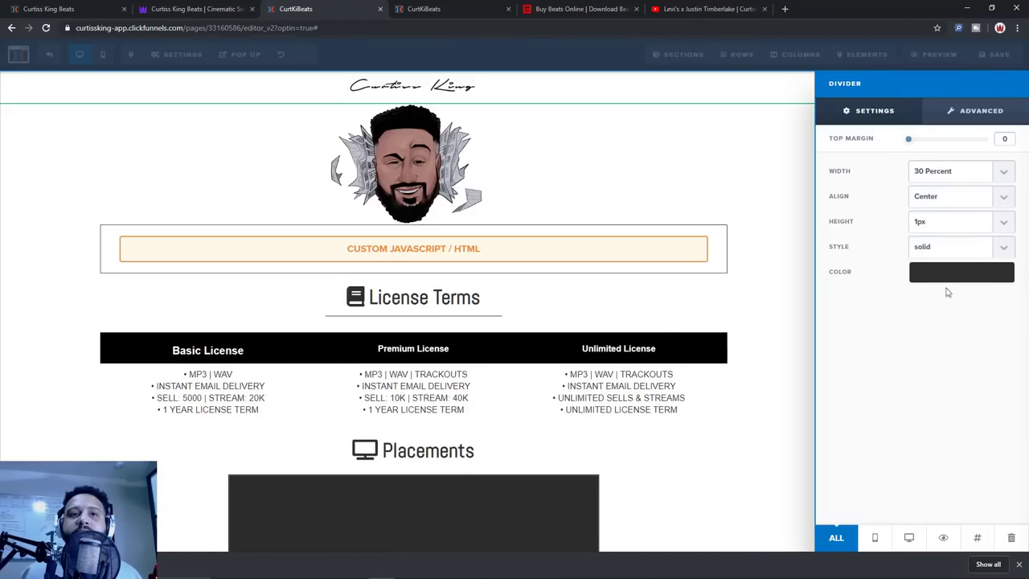
pyautogui.click(722, 298)
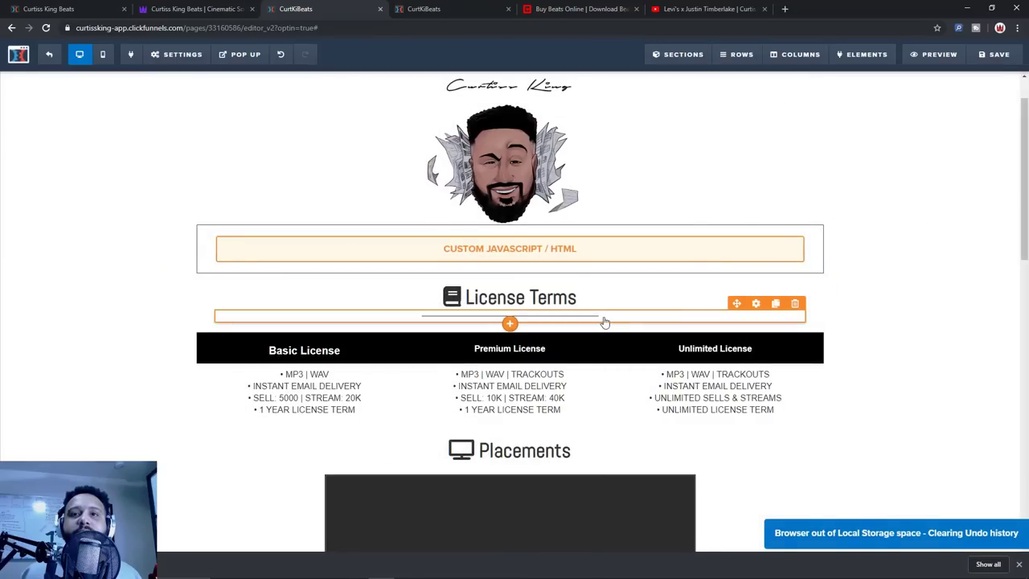
# Place copies of the License Terms divider under the Placements and Artists Placements headings
pyautogui.click(775, 303)
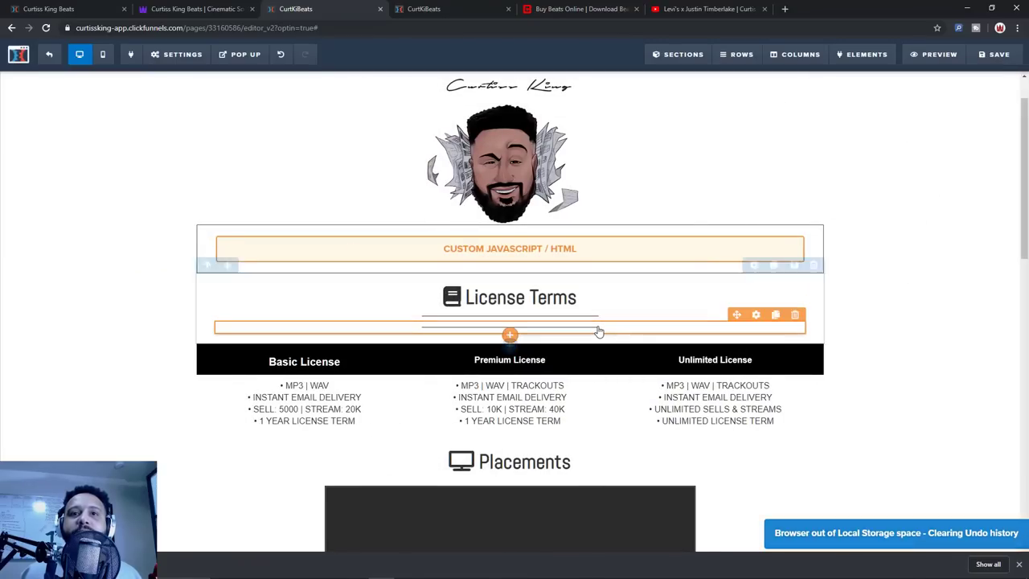
pyautogui.scroll(-5, 909, 360)
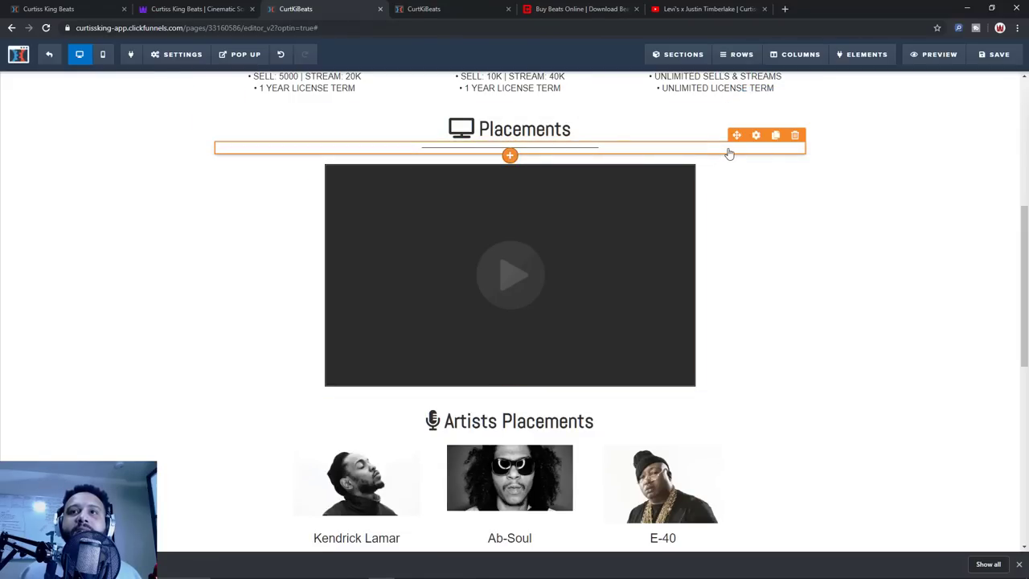
pyautogui.click(773, 136)
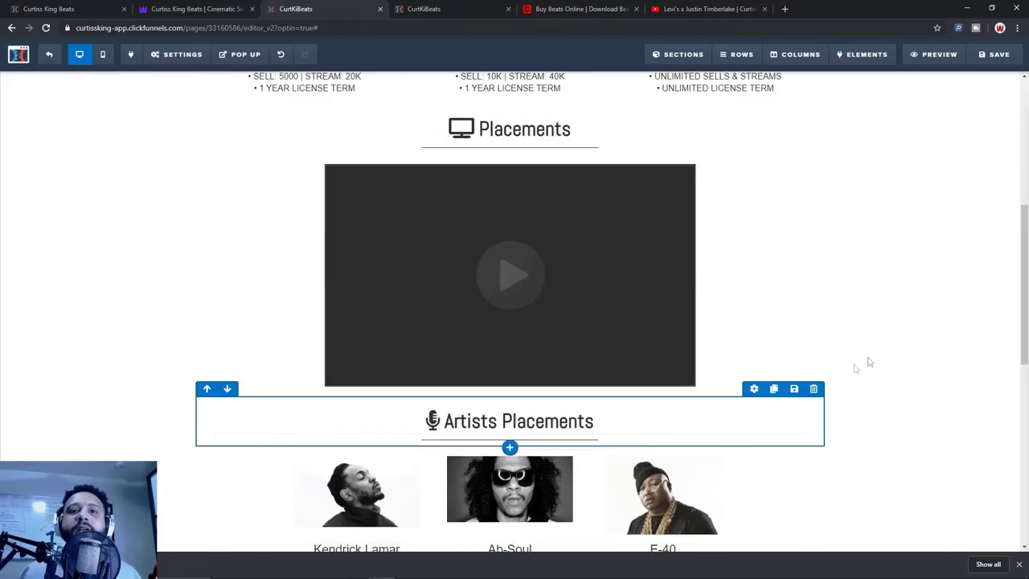
# Duplicate the divider for the three artists, placing it above the Kendrick Lamar name and below the Ab-Soul and E-40 names
pyautogui.scroll(-3, 868, 354)
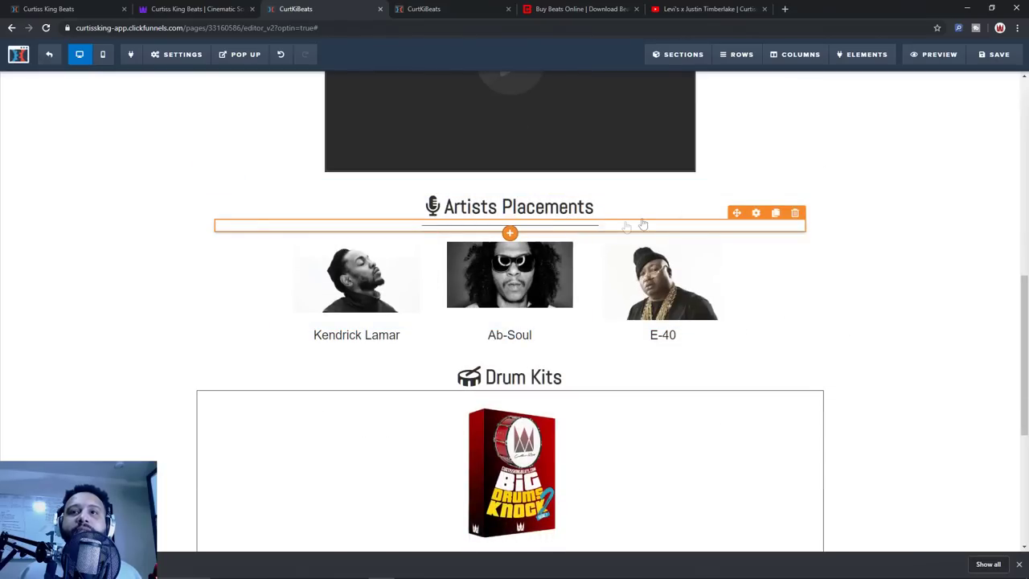
pyautogui.click(773, 214)
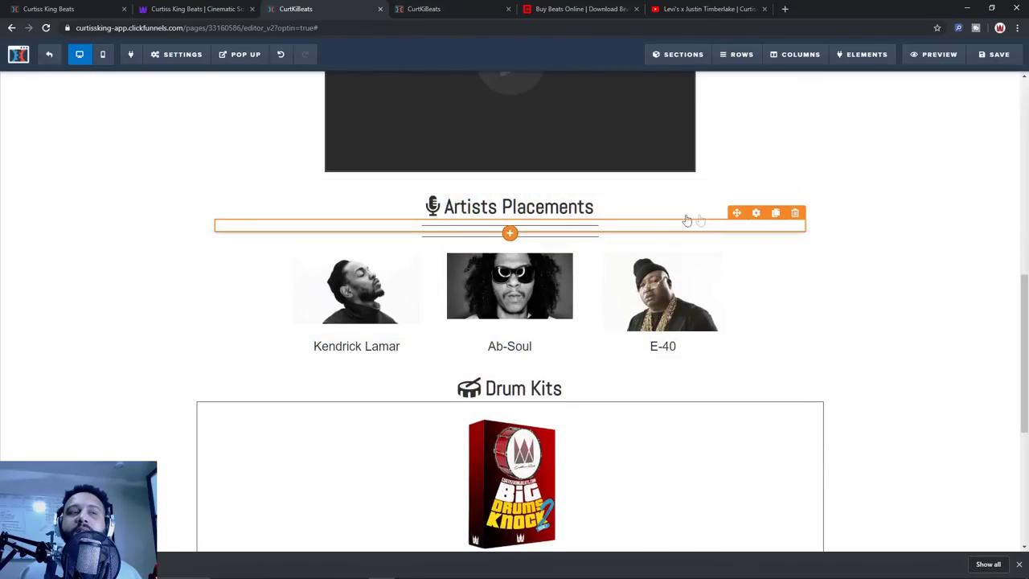
pyautogui.moveTo(384, 346); pyautogui.dragTo(355, 334)
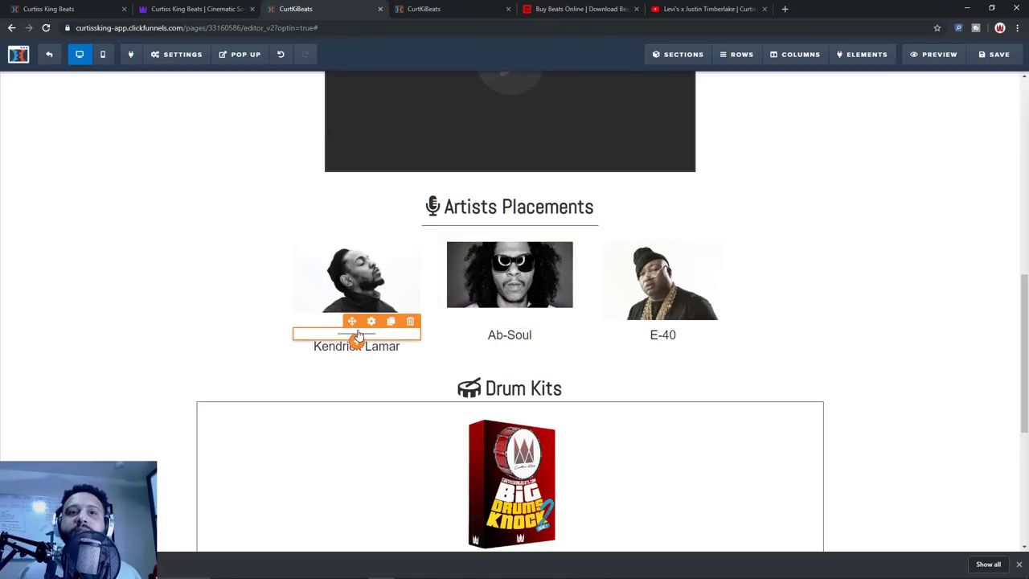
pyautogui.click(391, 321)
pyautogui.moveTo(404, 344); pyautogui.dragTo(517, 346)
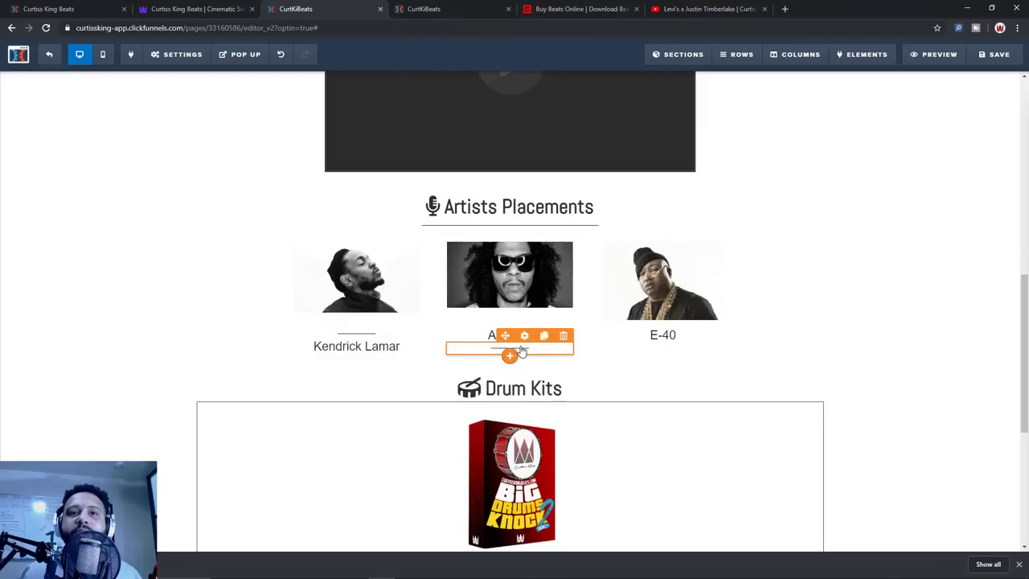
pyautogui.click(542, 336)
pyautogui.moveTo(593, 351); pyautogui.dragTo(668, 340)
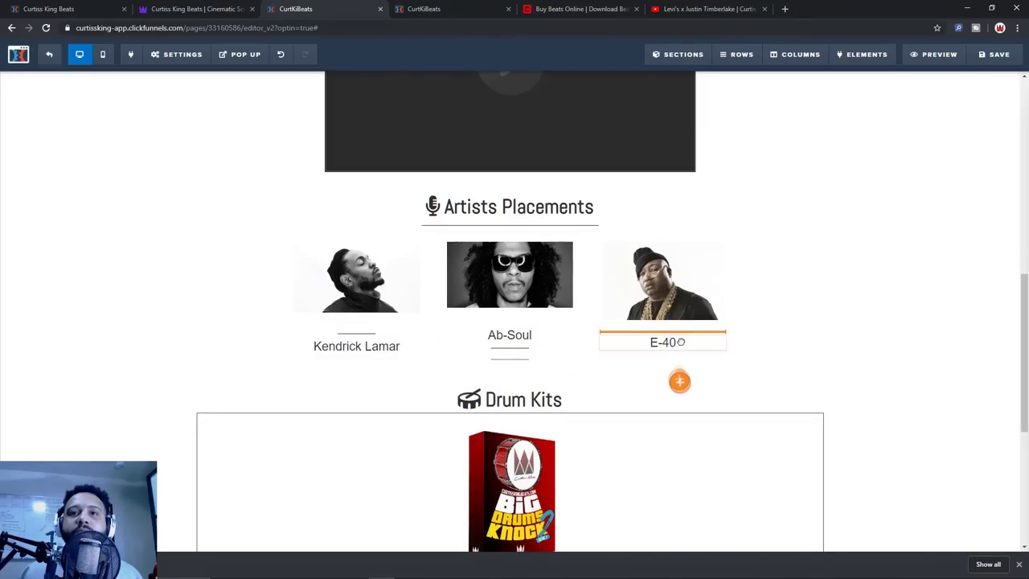
pyautogui.click(680, 354)
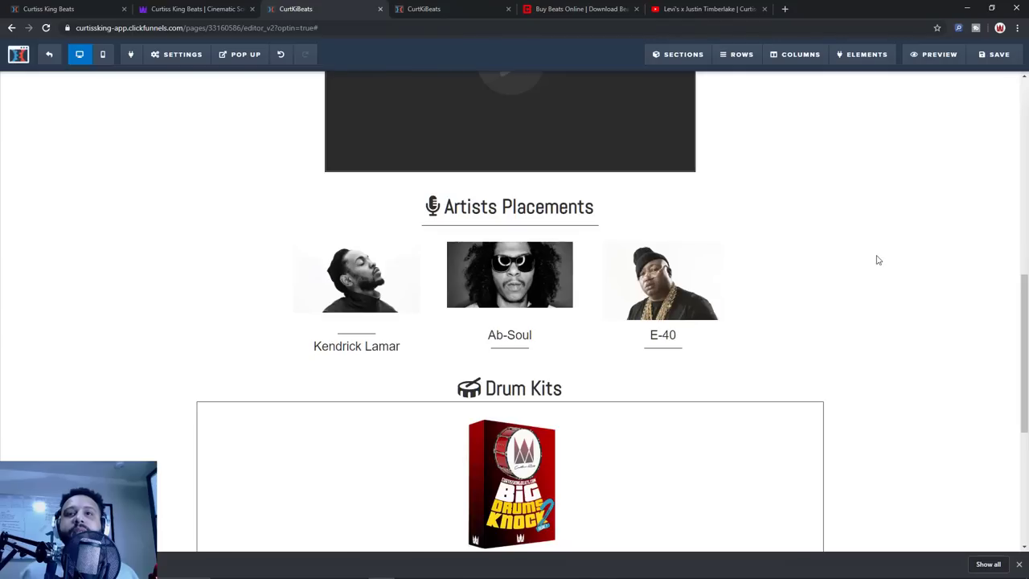
pyautogui.scroll(-2, 878, 259)
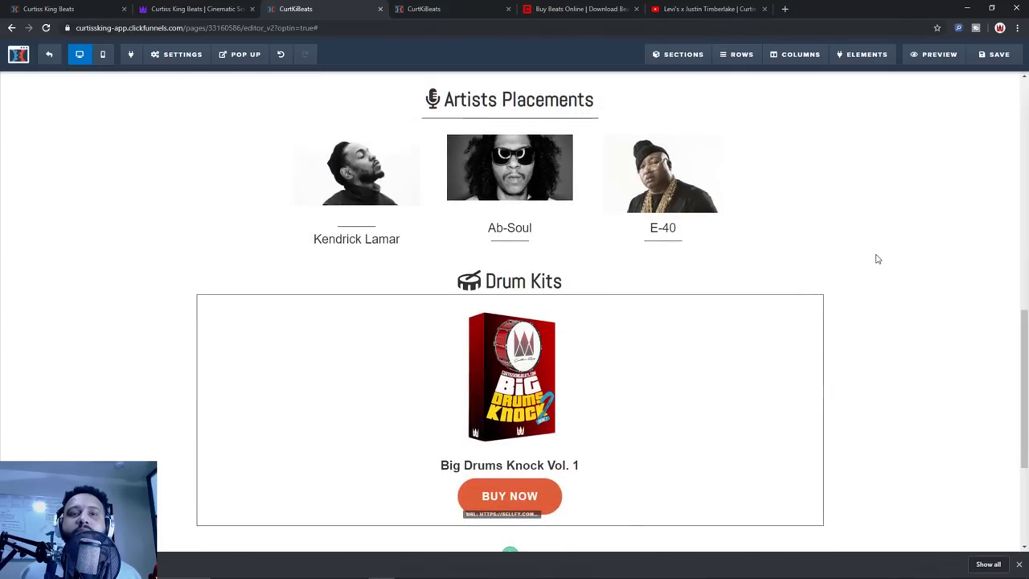
pyautogui.click(512, 170)
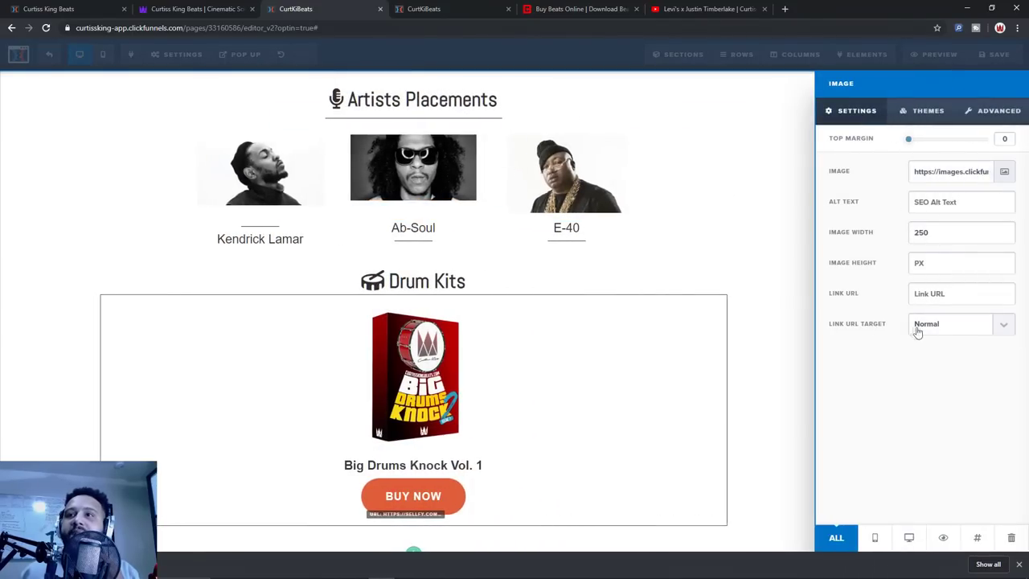
pyautogui.click(928, 295)
pyautogui.write('#')
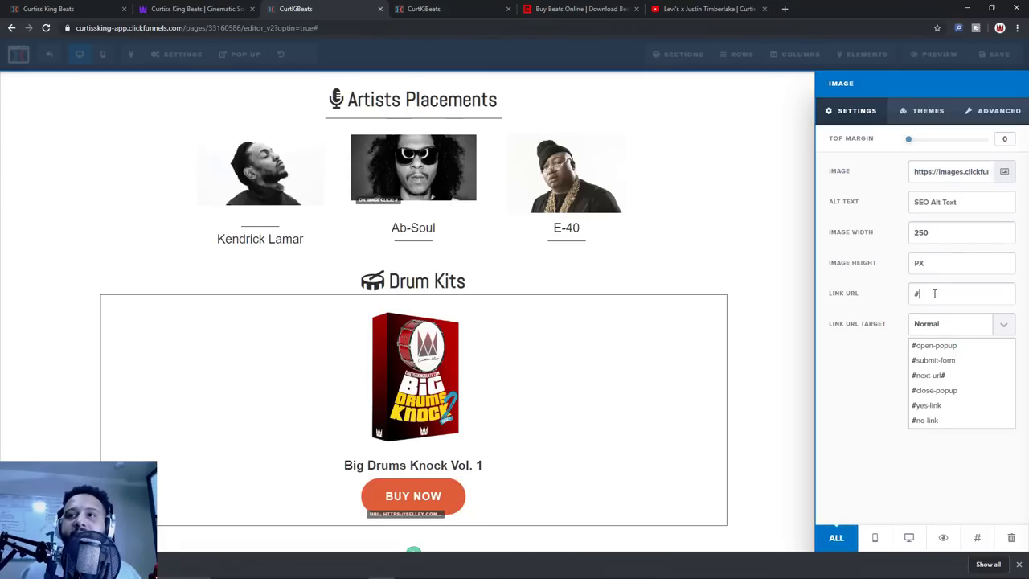
pyautogui.press('BackSpace')
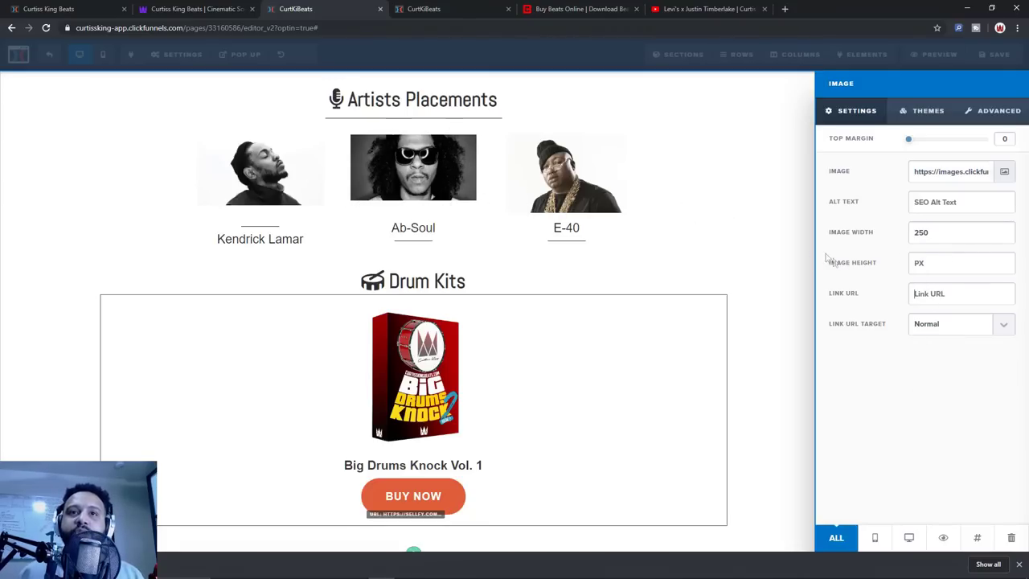
pyautogui.click(774, 208)
# Try pasting the clipboard contents as the Big Drums Knock image's link URL, and clear the field again
pyautogui.scroll(-2, 860, 188)
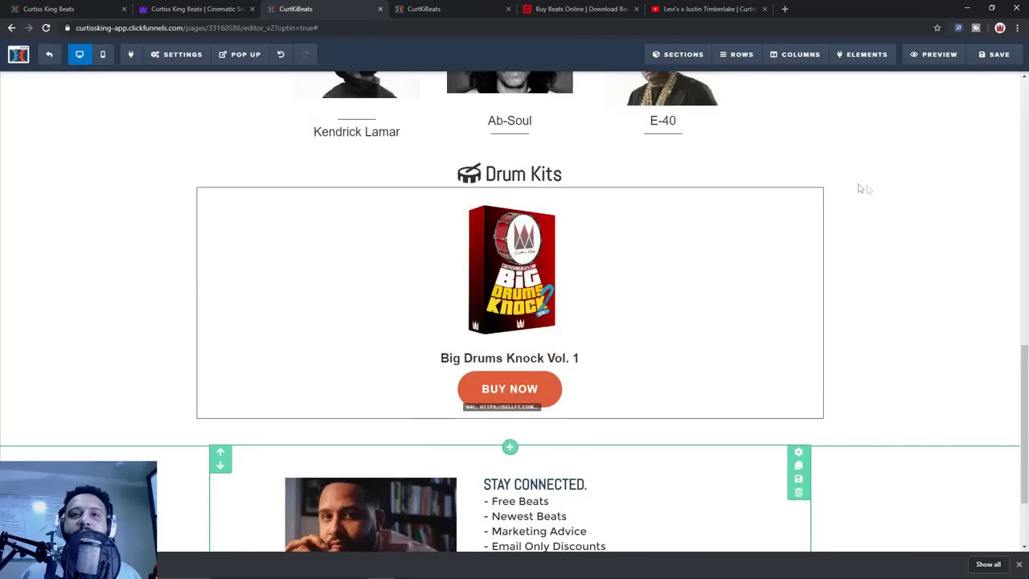
pyautogui.click(540, 269)
pyautogui.click(938, 293)
pyautogui.write('#')
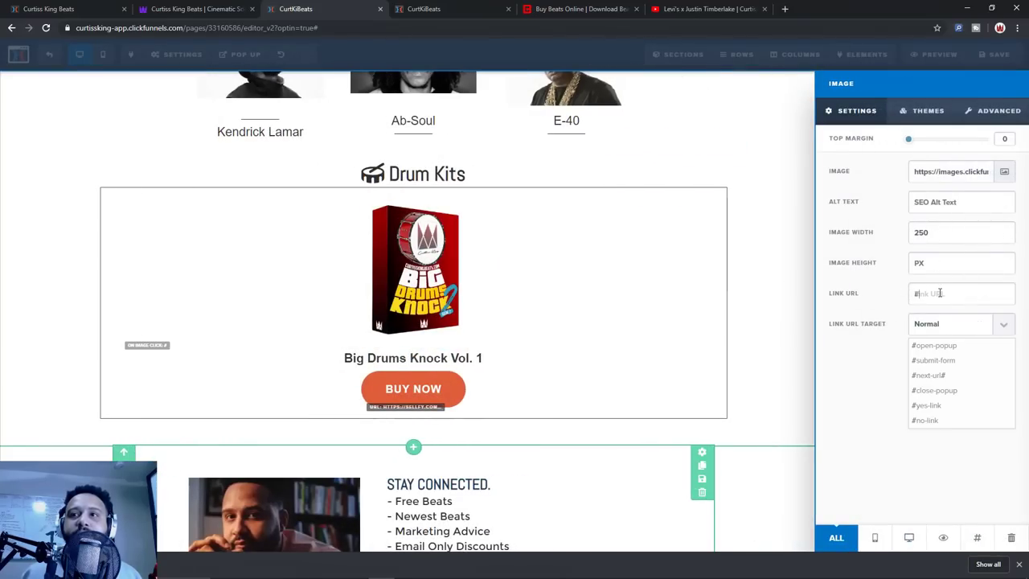
pyautogui.hotkey('ctrl', 'v')
pyautogui.hotkey('ctrl', 'a')
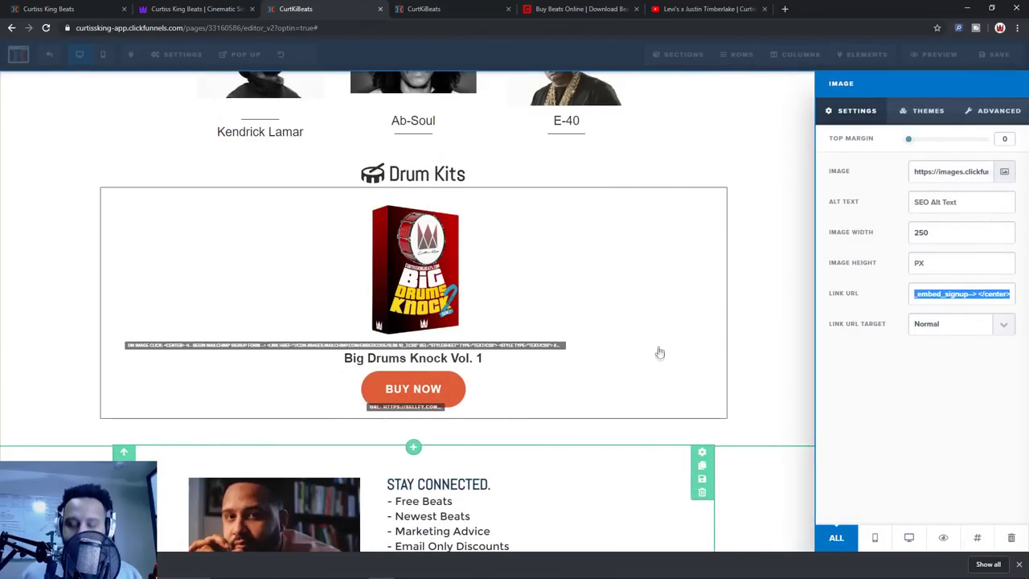
pyautogui.press('BackSpace')
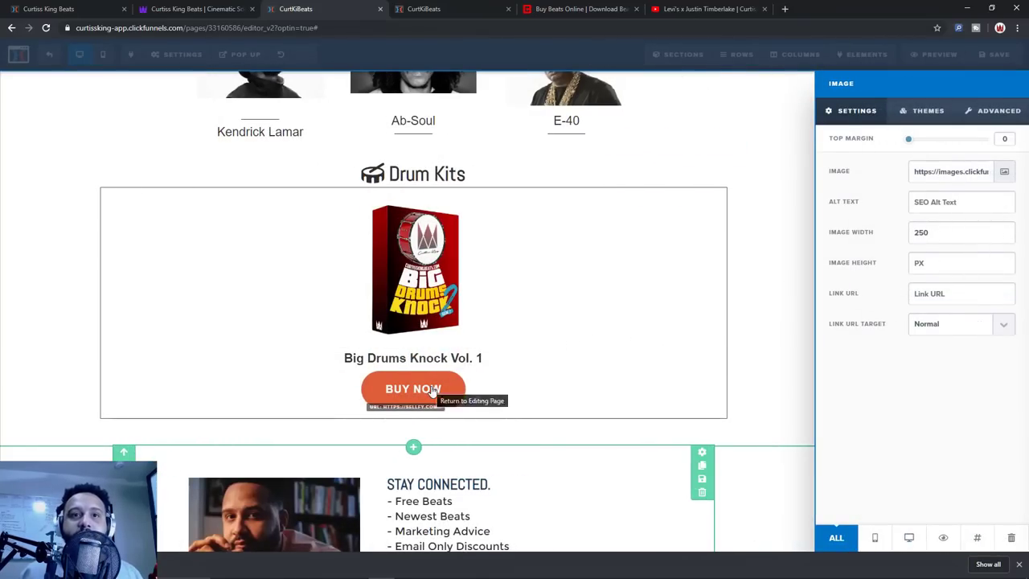
pyautogui.click(432, 388)
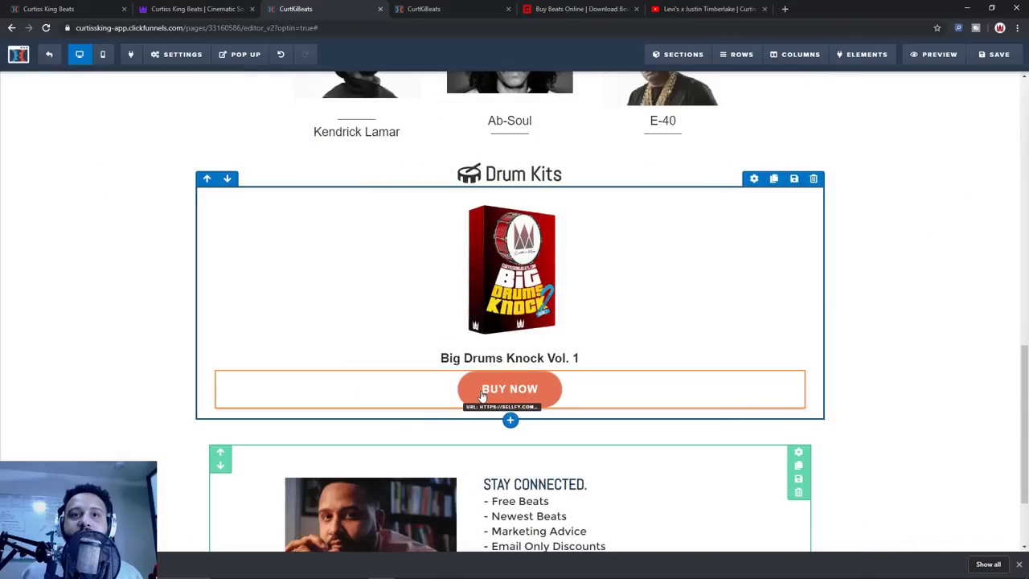
pyautogui.click(526, 397)
pyautogui.click(974, 178)
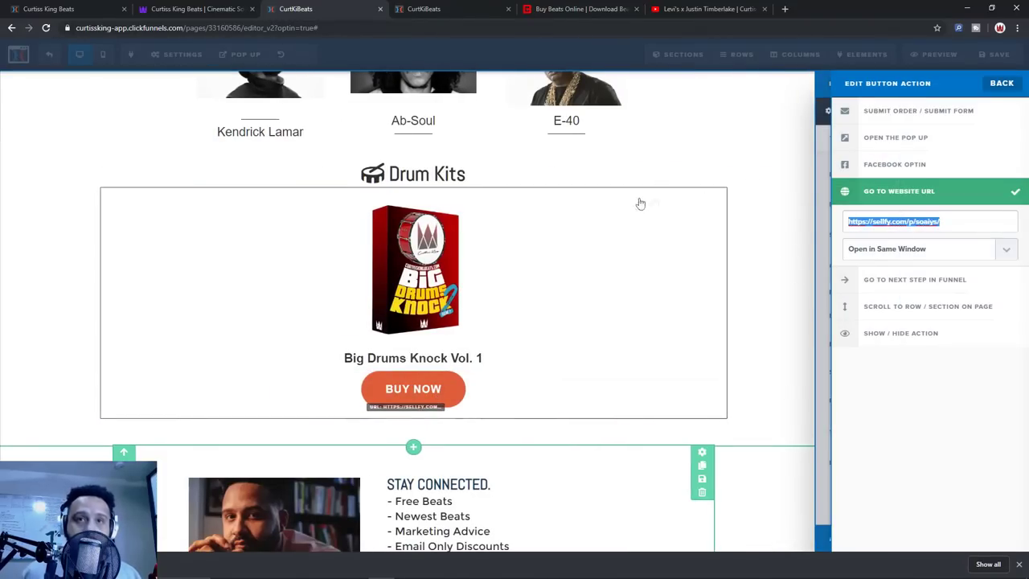
pyautogui.click(533, 273)
pyautogui.click(957, 294)
pyautogui.write('#')
pyautogui.write('https://sellfy.com/p/soaiys/')
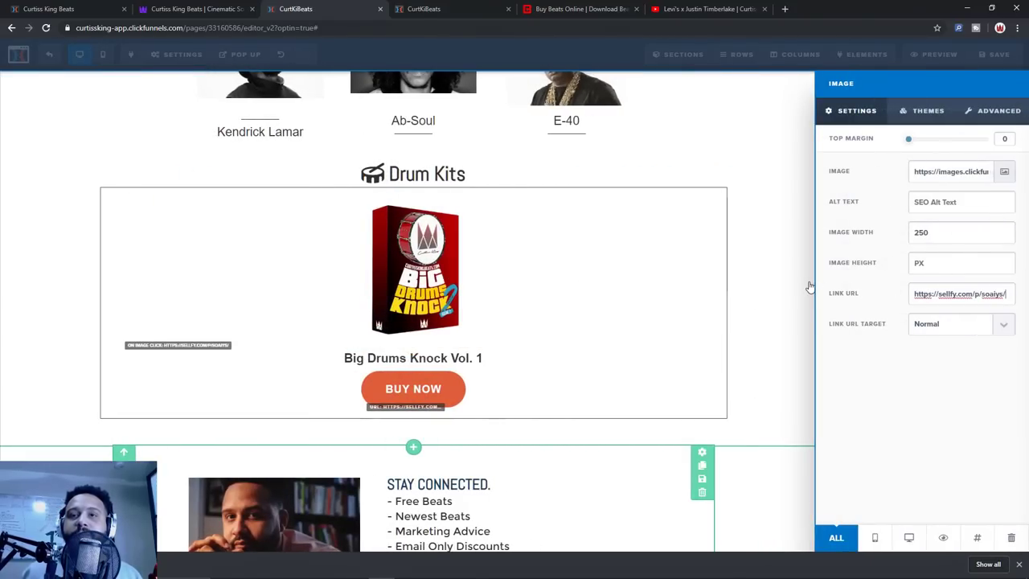
pyautogui.click(809, 287)
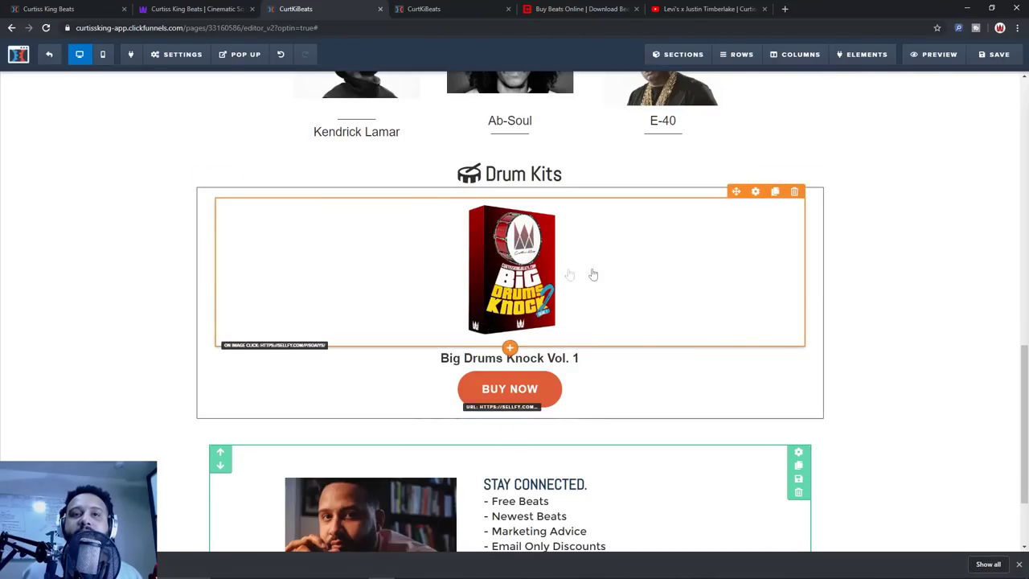
# Review the whole page in desktop view and in mobile view, down to the Stay Connected section
pyautogui.scroll(-10, 593, 275)
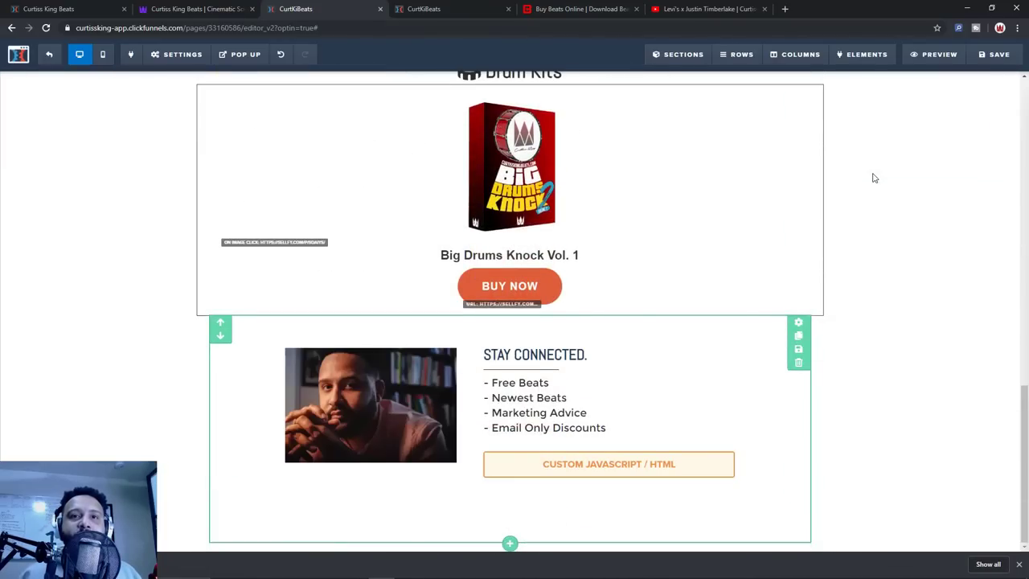
pyautogui.scroll(15, 873, 177)
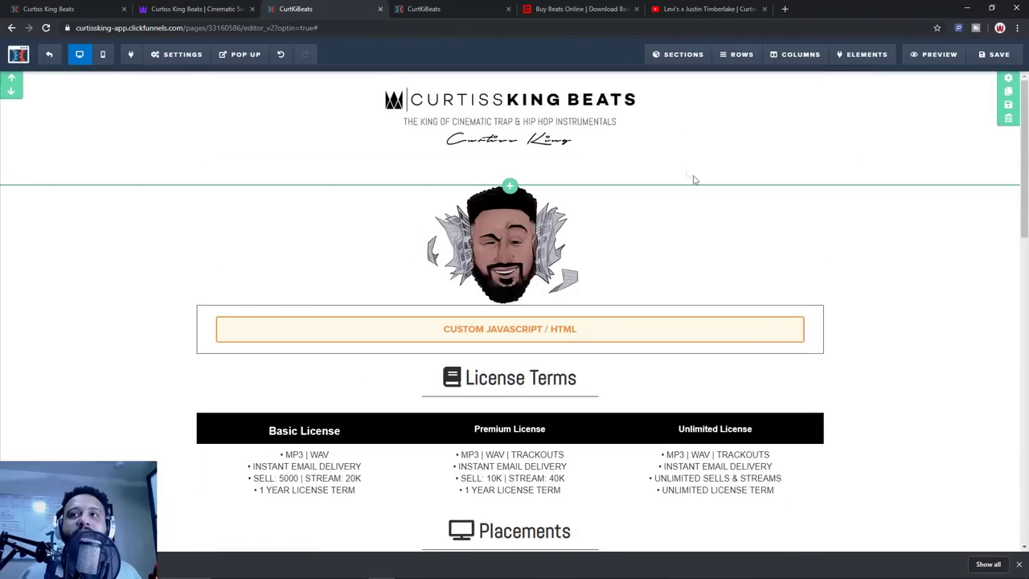
pyautogui.click(104, 54)
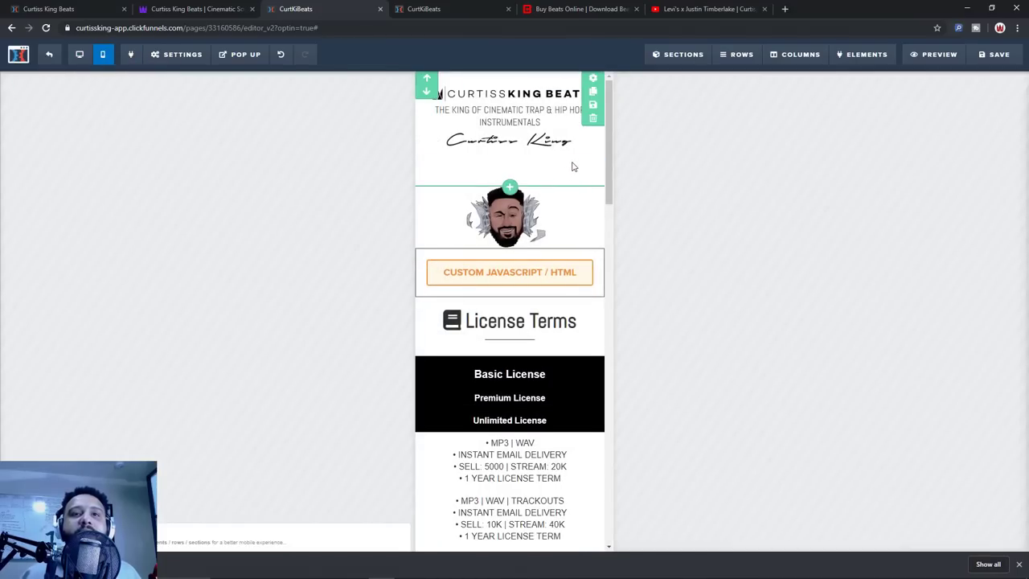
pyautogui.scroll(-9, 573, 167)
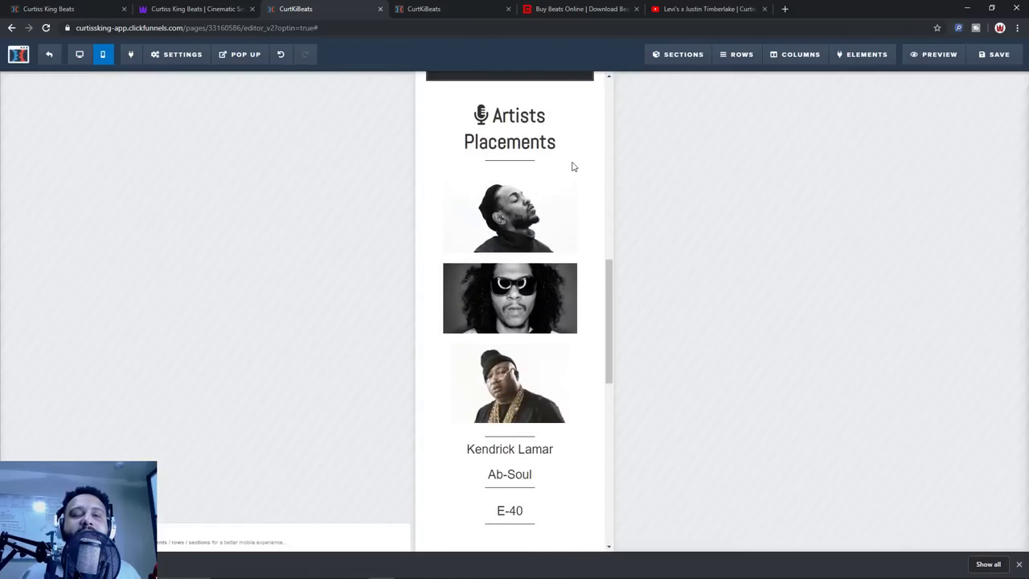
pyautogui.scroll(-5, 573, 167)
pyautogui.scroll(3, 573, 167)
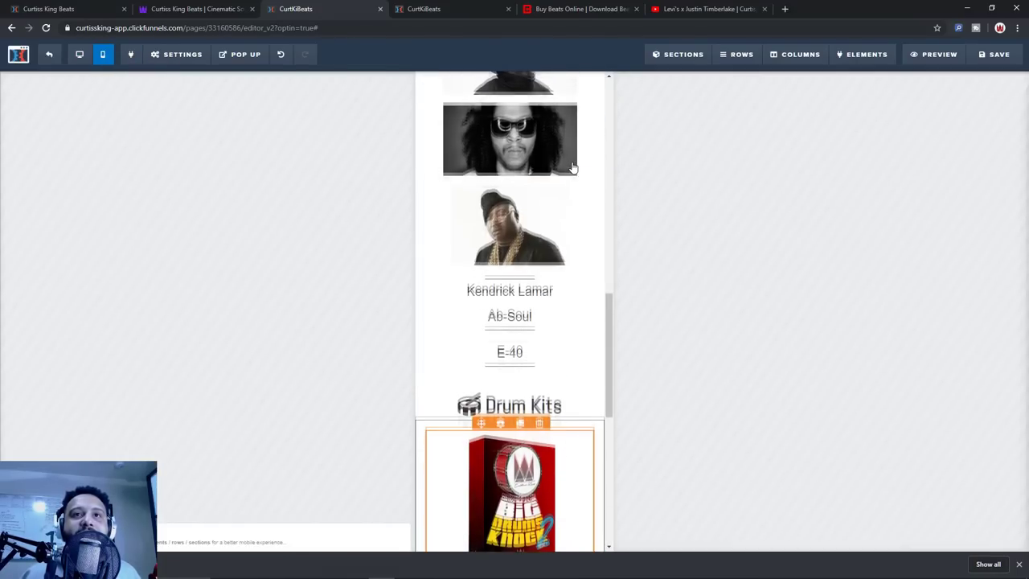
pyautogui.scroll(5, 573, 167)
pyautogui.scroll(-5, 573, 166)
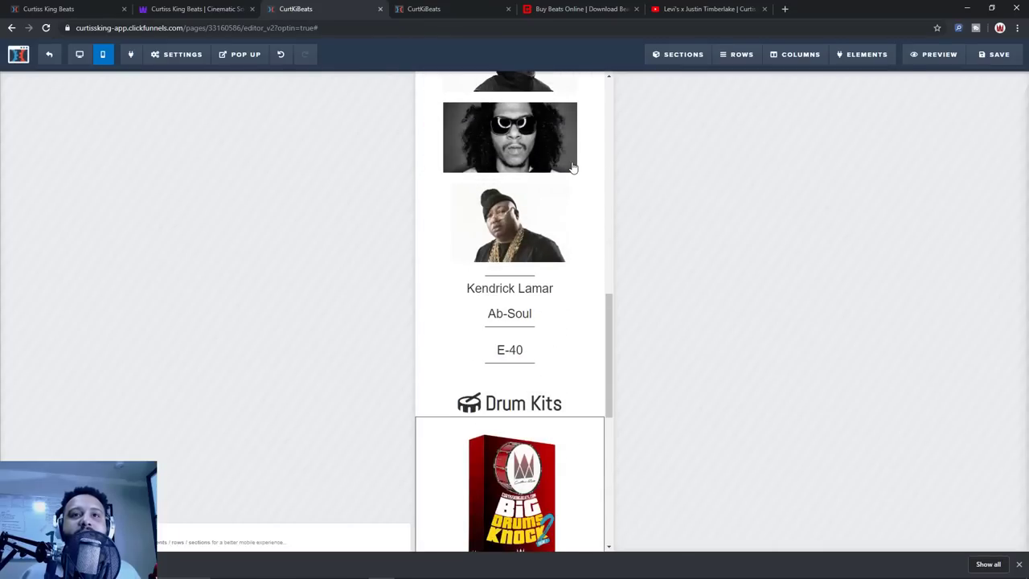
pyautogui.scroll(-6, 573, 167)
pyautogui.scroll(1, 562, 195)
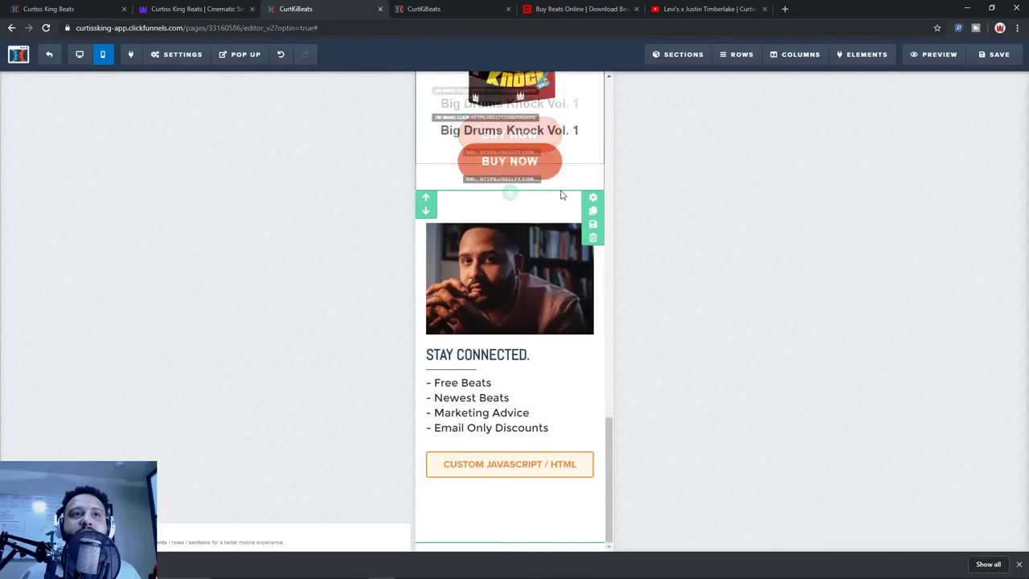
# Make the black row with the Basic, Premium and Unlimited License names visible on desktop only, and check the mobile view
pyautogui.scroll(8, 506, 310)
pyautogui.scroll(7, 491, 336)
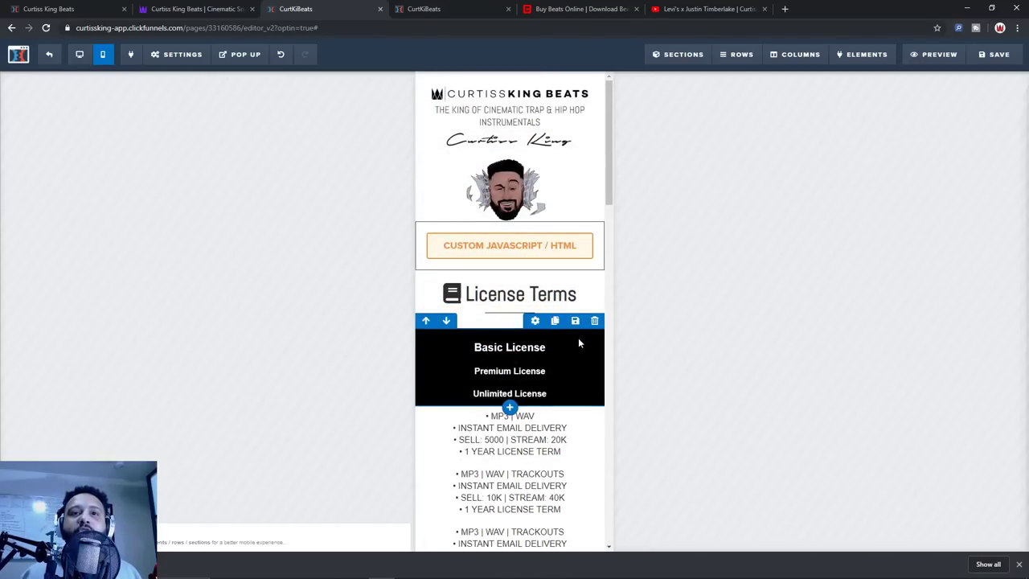
pyautogui.click(79, 54)
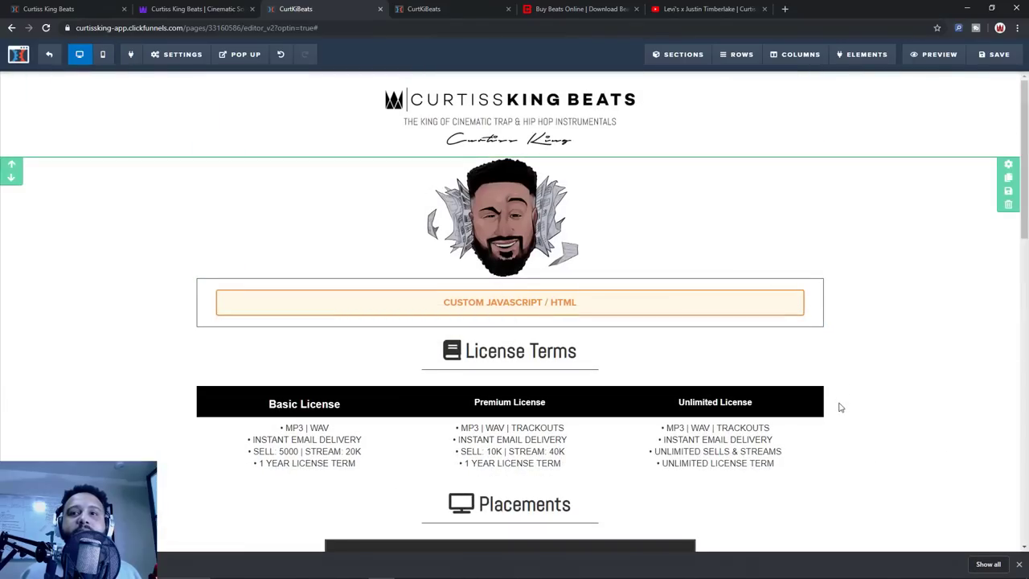
pyautogui.click(102, 55)
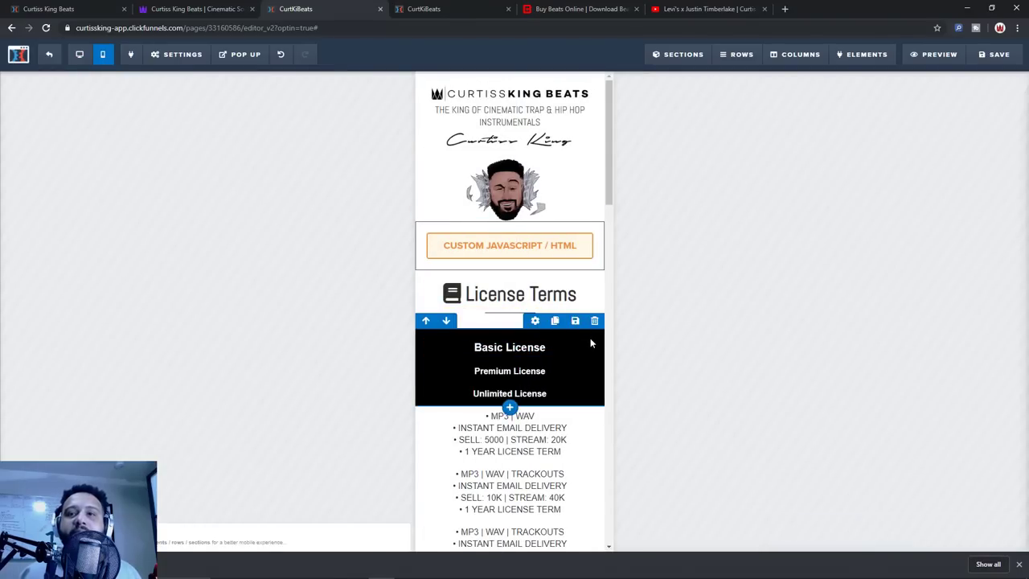
pyautogui.click(535, 321)
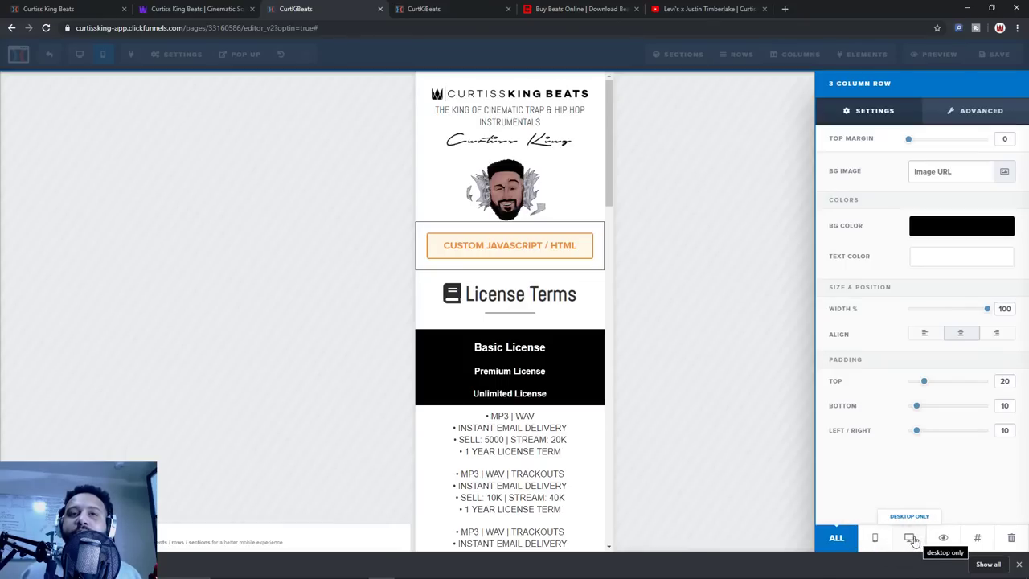
pyautogui.click(909, 538)
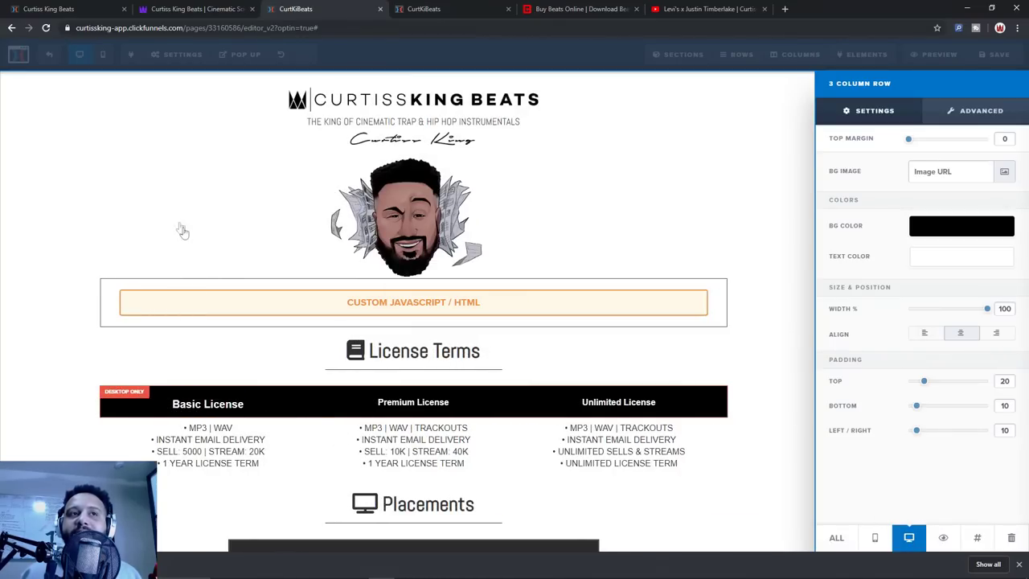
pyautogui.click(103, 55)
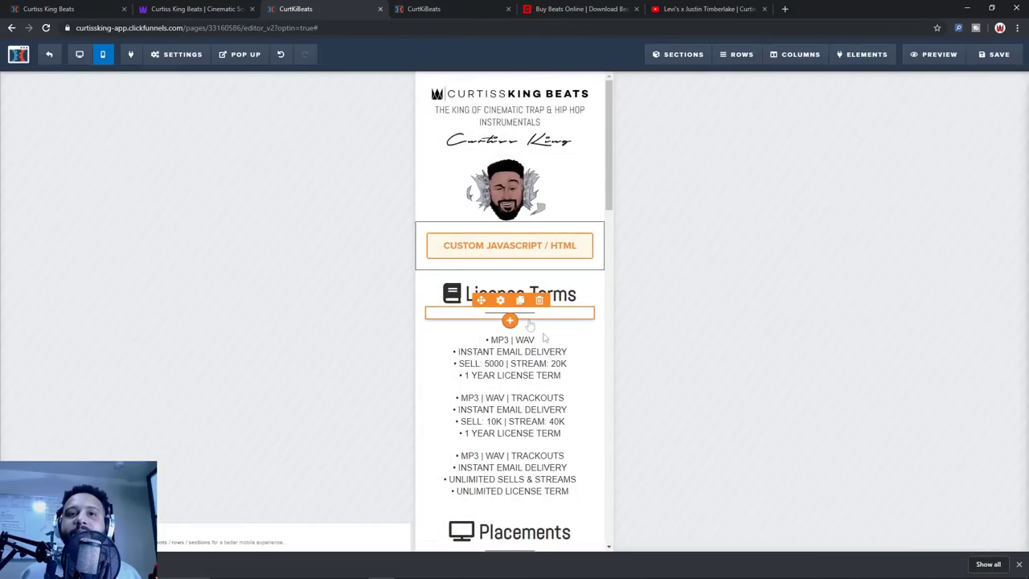
# Add a sub-headline below the License Terms divider in the mobile layout, with the text "Basic"
pyautogui.scroll(-3, 543, 338)
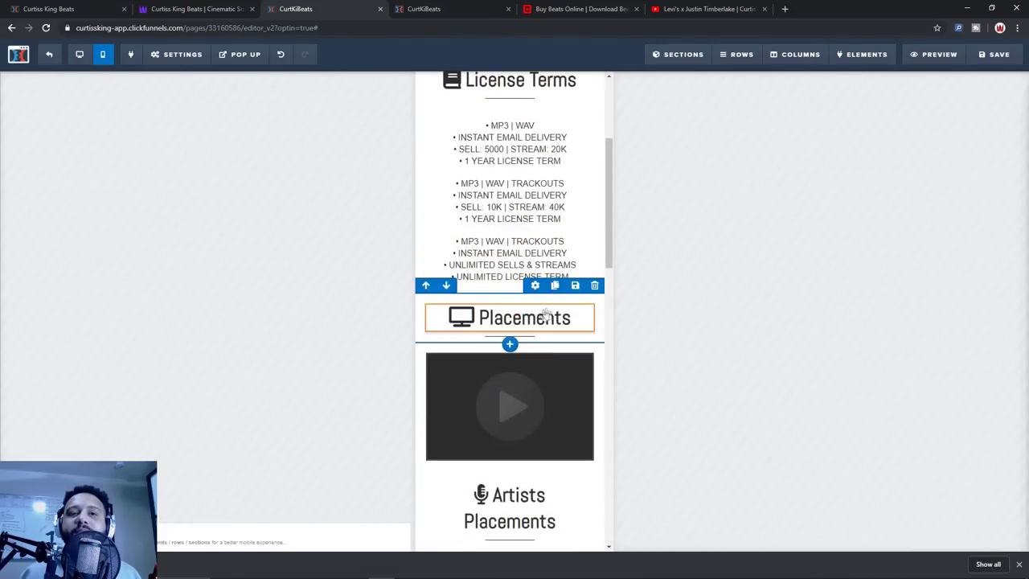
pyautogui.scroll(-4, 545, 313)
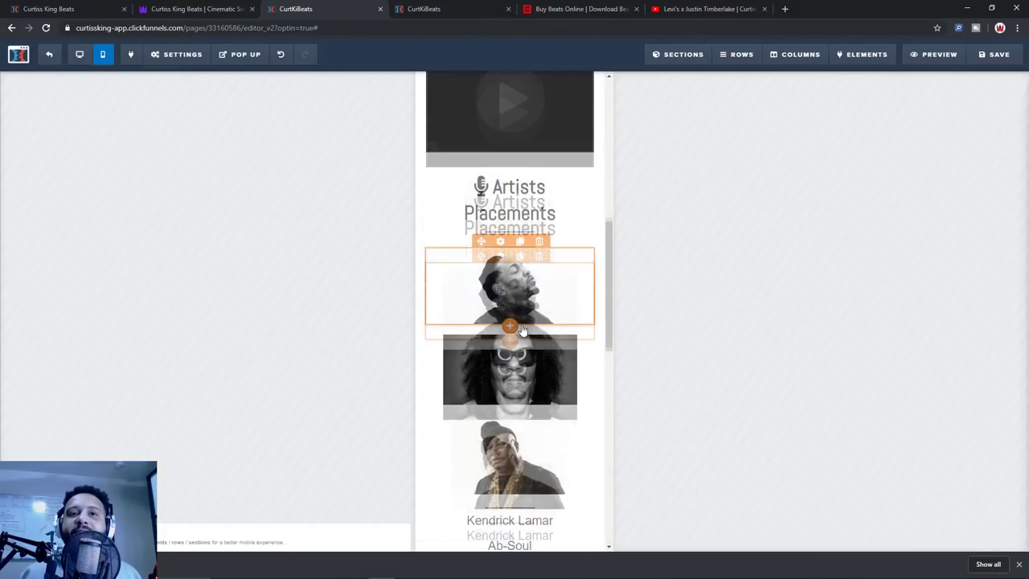
pyautogui.scroll(2, 523, 330)
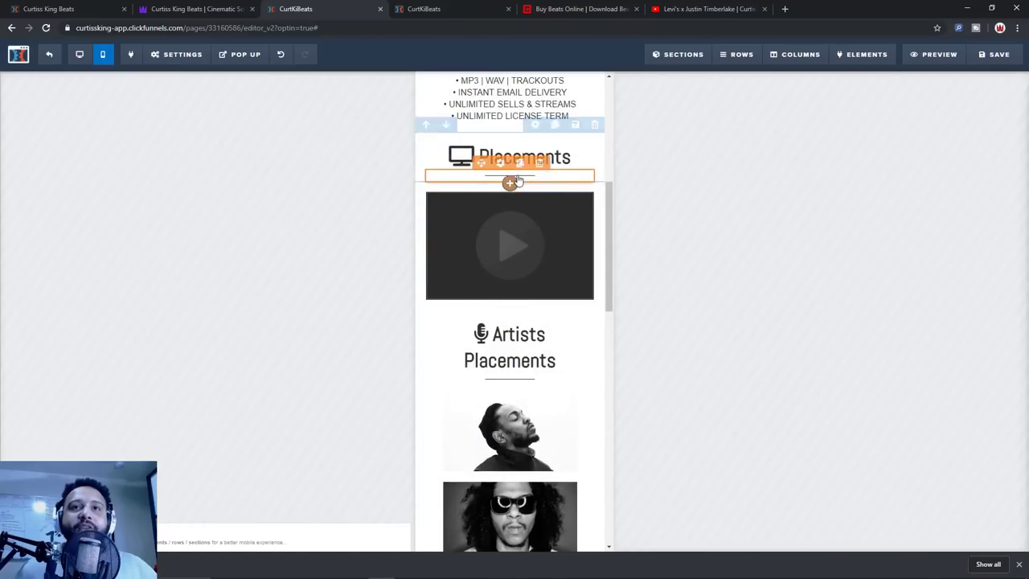
pyautogui.scroll(4, 518, 180)
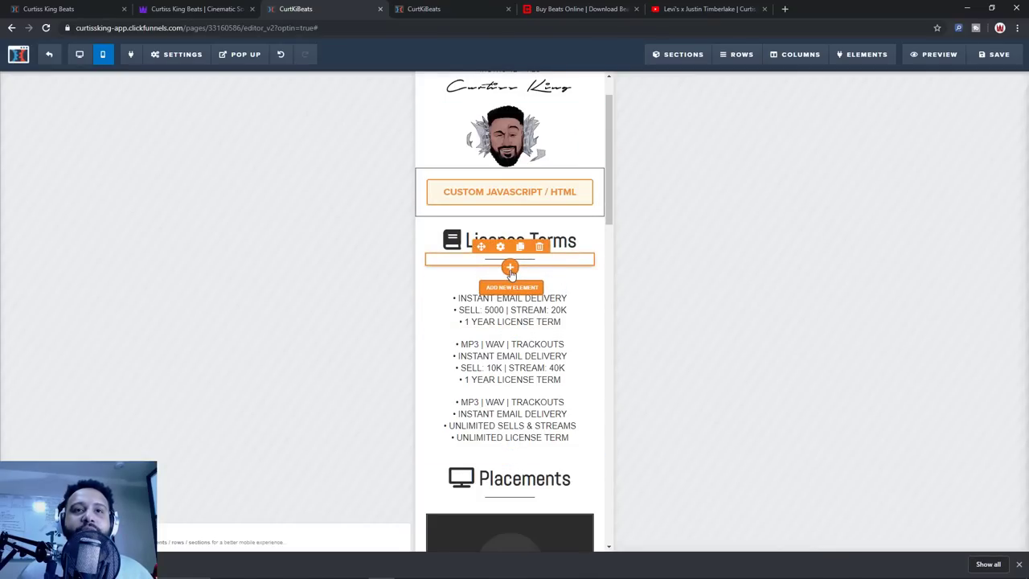
pyautogui.click(510, 268)
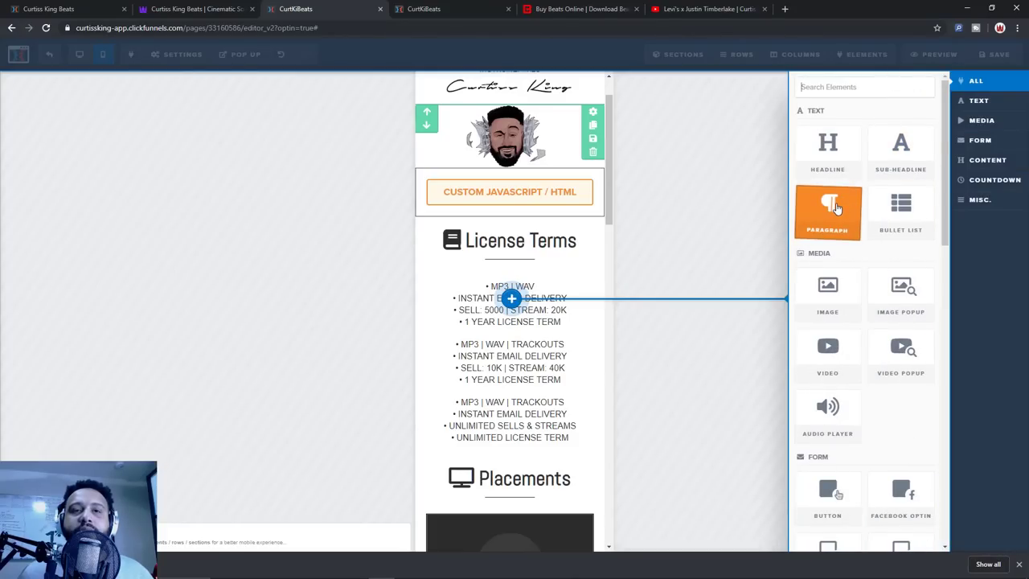
pyautogui.click(909, 163)
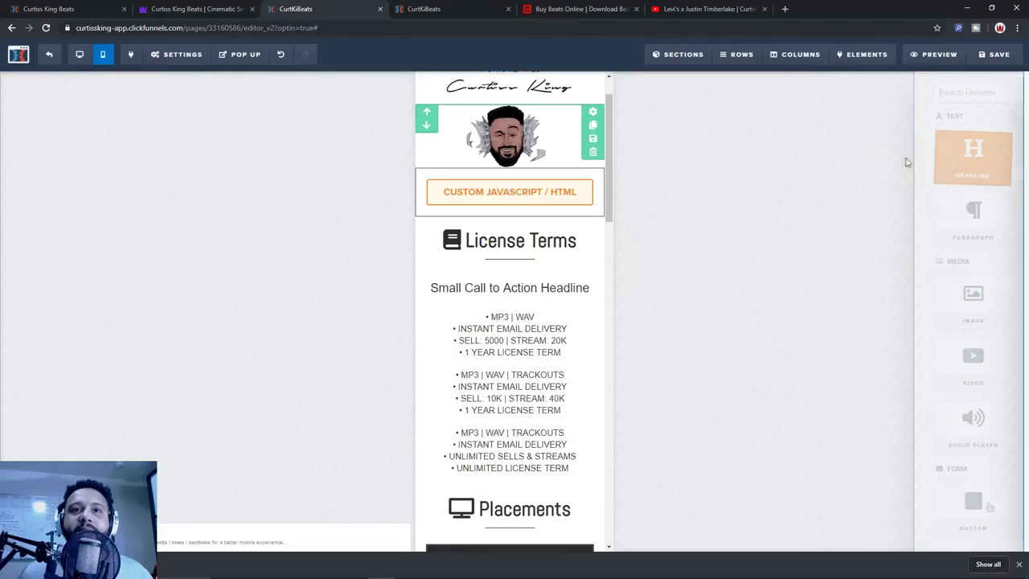
pyautogui.click(523, 289)
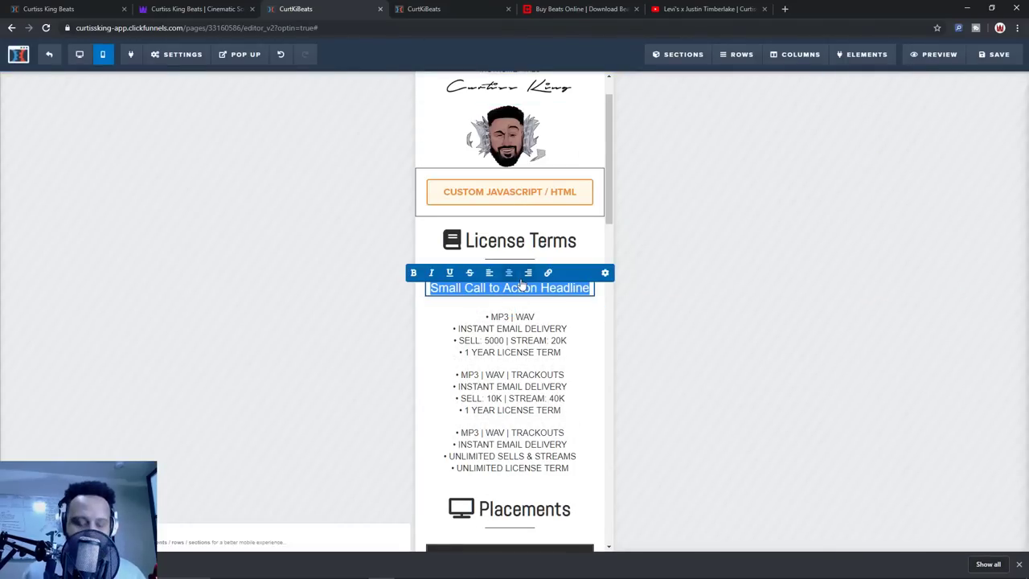
pyautogui.write('Basic')
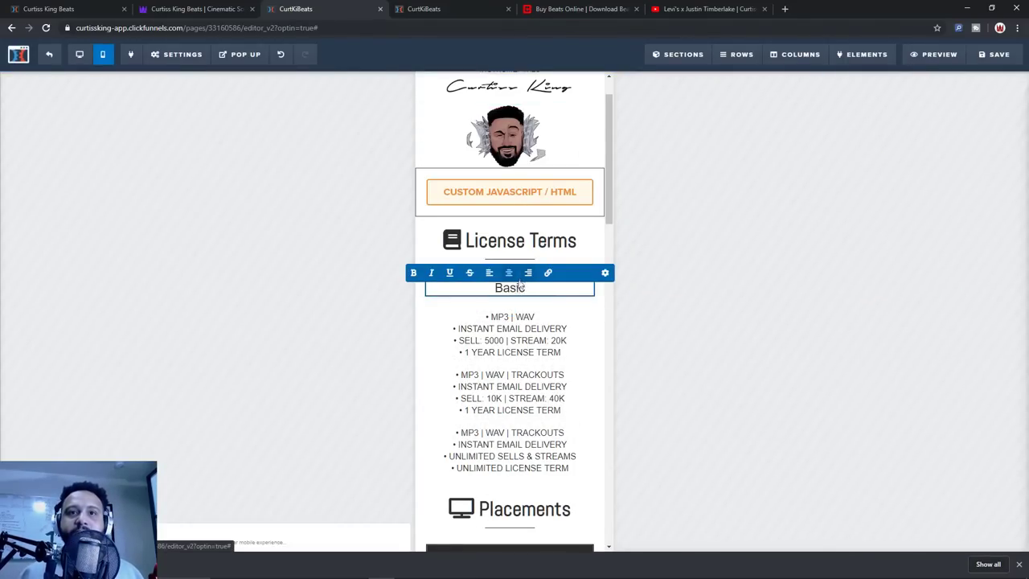
# Set the Basic sub-headline's font size to 22 and make it visible on mobile only, checking both layouts
pyautogui.click(604, 274)
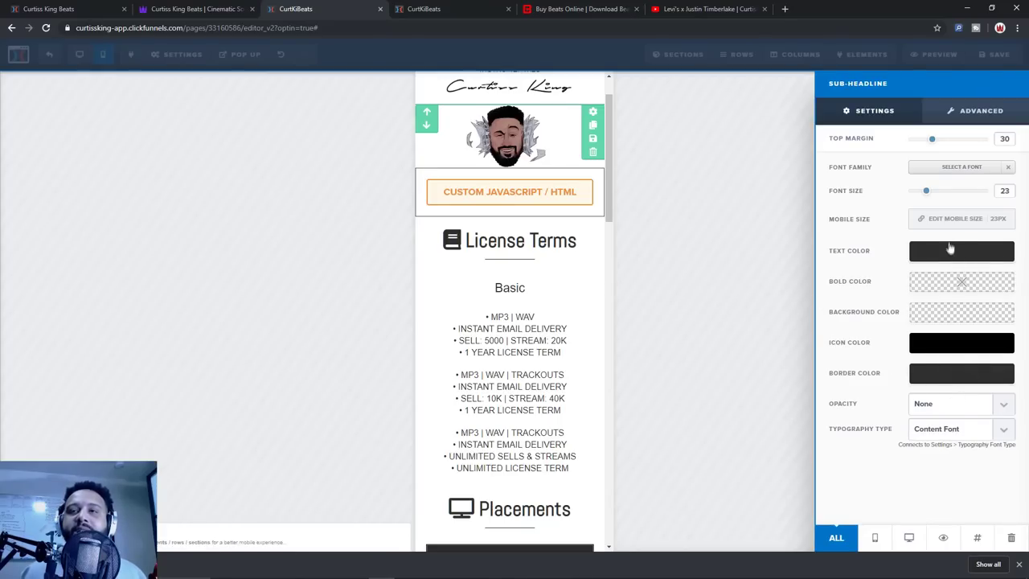
pyautogui.moveTo(926, 192); pyautogui.dragTo(923, 193)
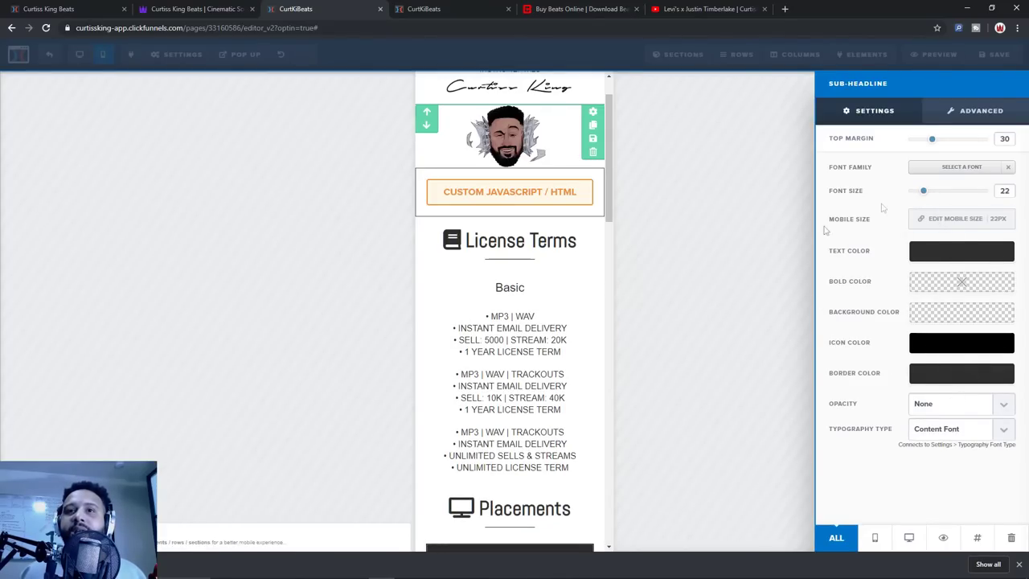
pyautogui.click(875, 539)
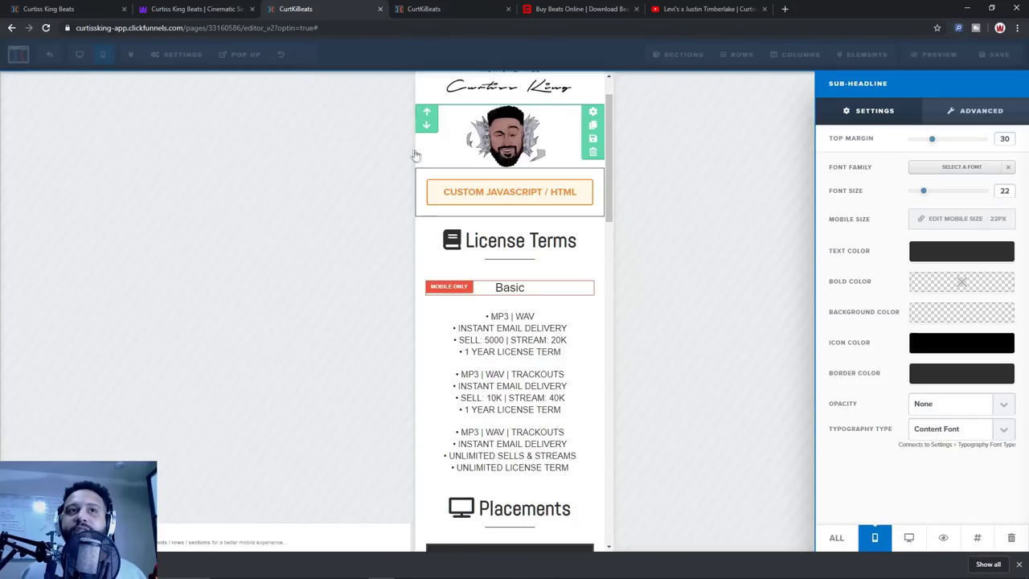
pyautogui.click(244, 126)
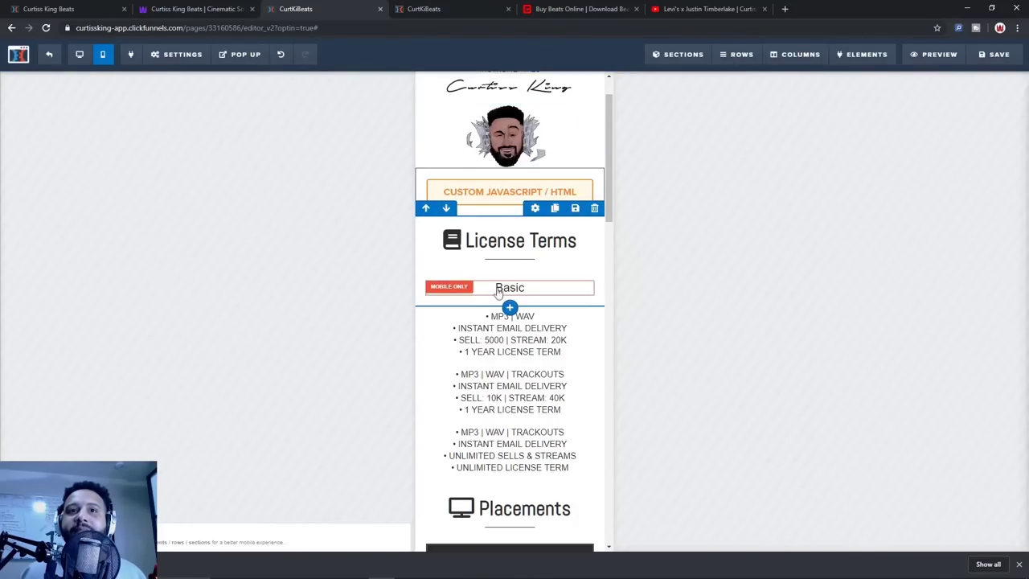
pyautogui.click(81, 55)
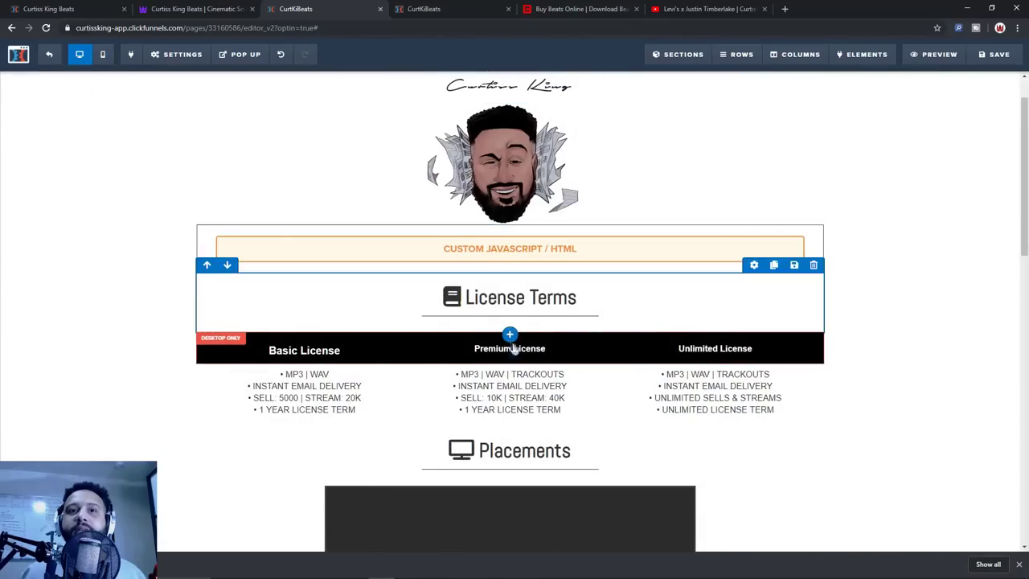
pyautogui.click(102, 55)
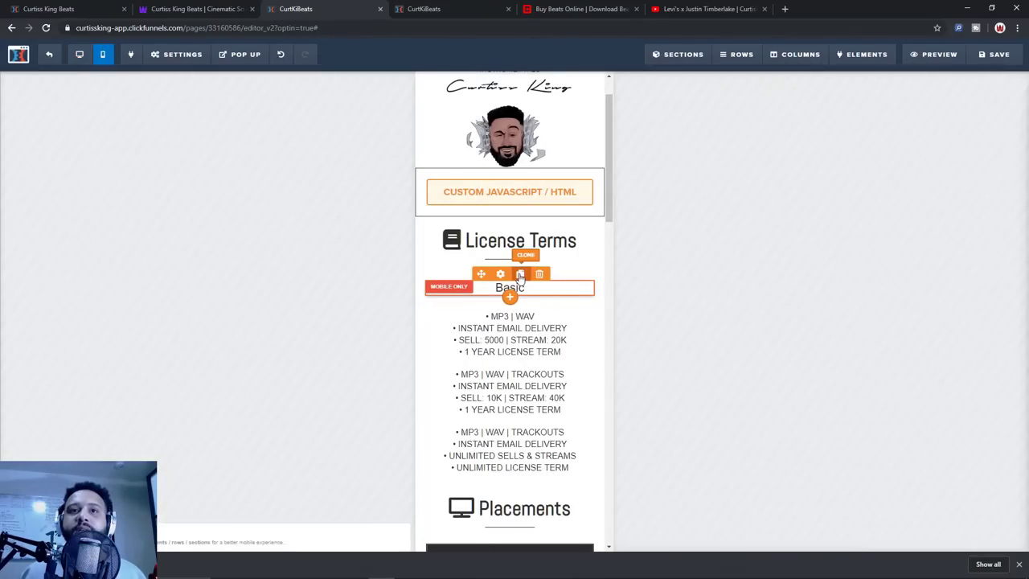
# Clone the Basic sub-headline, place the copy above the second license's terms and change its text to "Premium"
pyautogui.click(520, 274)
pyautogui.moveTo(521, 321)
pyautogui.mouseDown()
pyautogui.moveTo(521, 402)
pyautogui.moveTo(520, 392)
pyautogui.mouseUp()
pyautogui.doubleClick(511, 381)
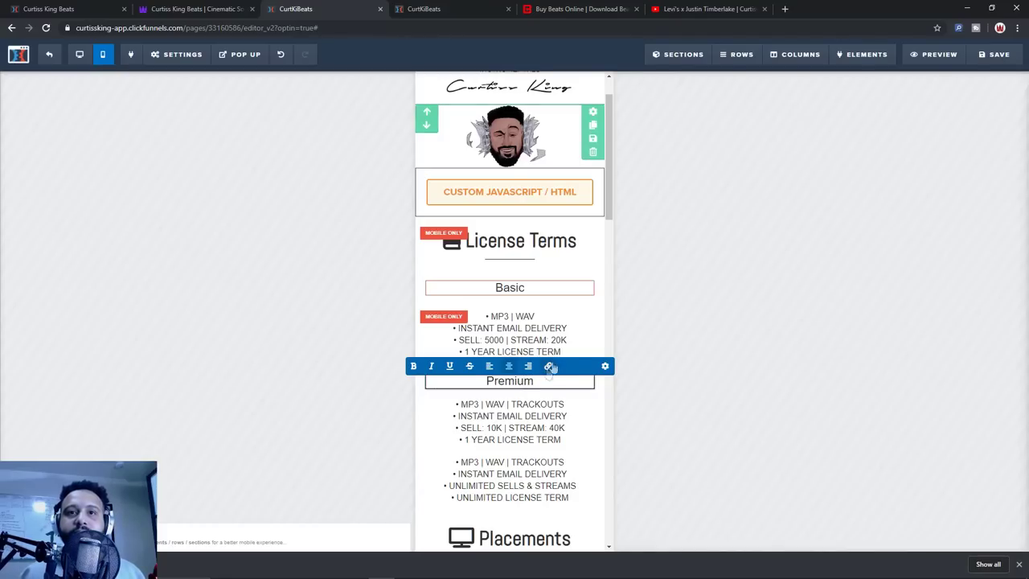
pyautogui.click(574, 351)
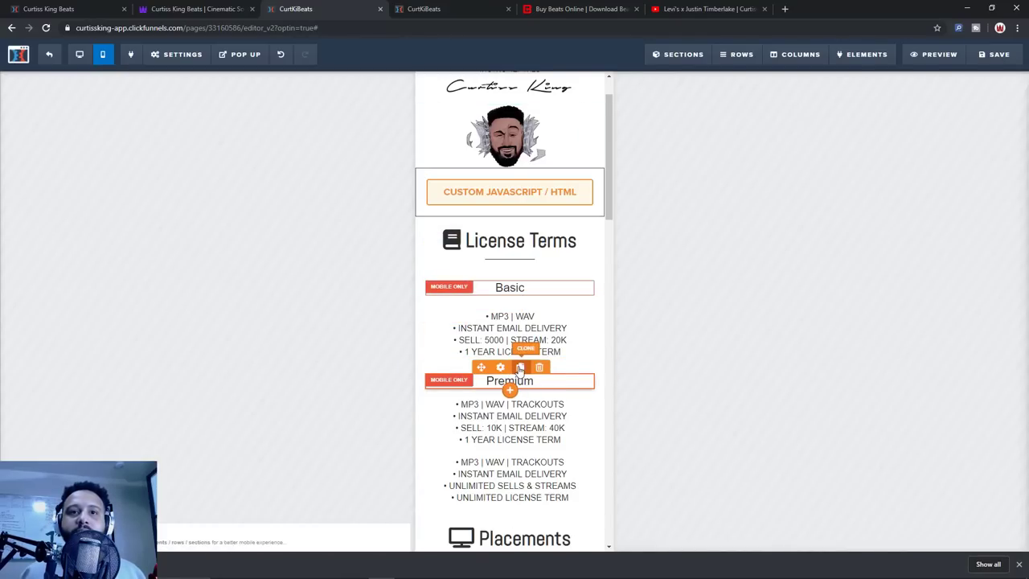
# Clone the Premium sub-headline, place the copy above the third license's terms and change its text to "Unlimited"
pyautogui.click(520, 368)
pyautogui.scroll(-1, 519, 368)
pyautogui.moveTo(533, 361); pyautogui.dragTo(535, 426)
pyautogui.doubleClick(526, 414)
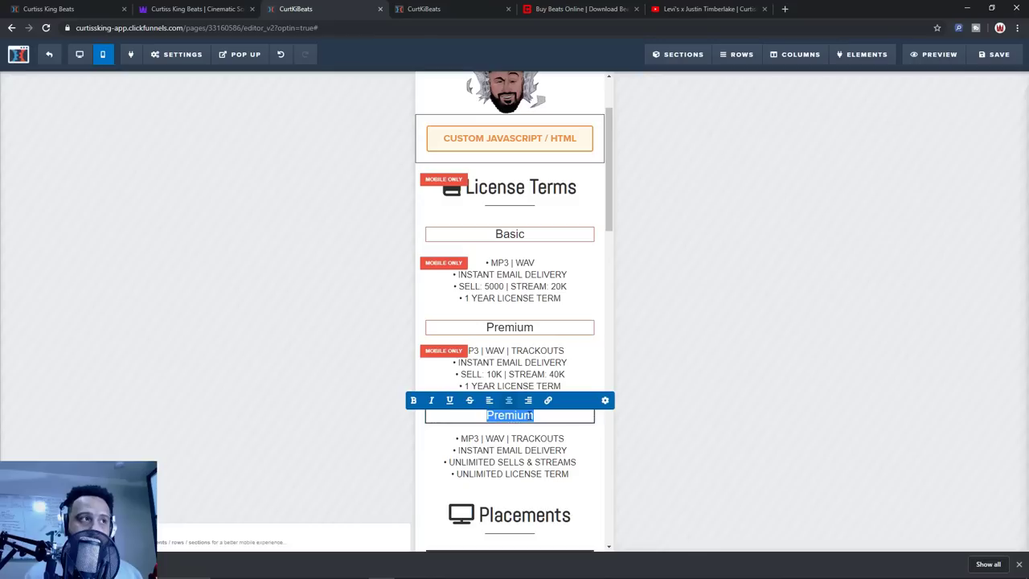
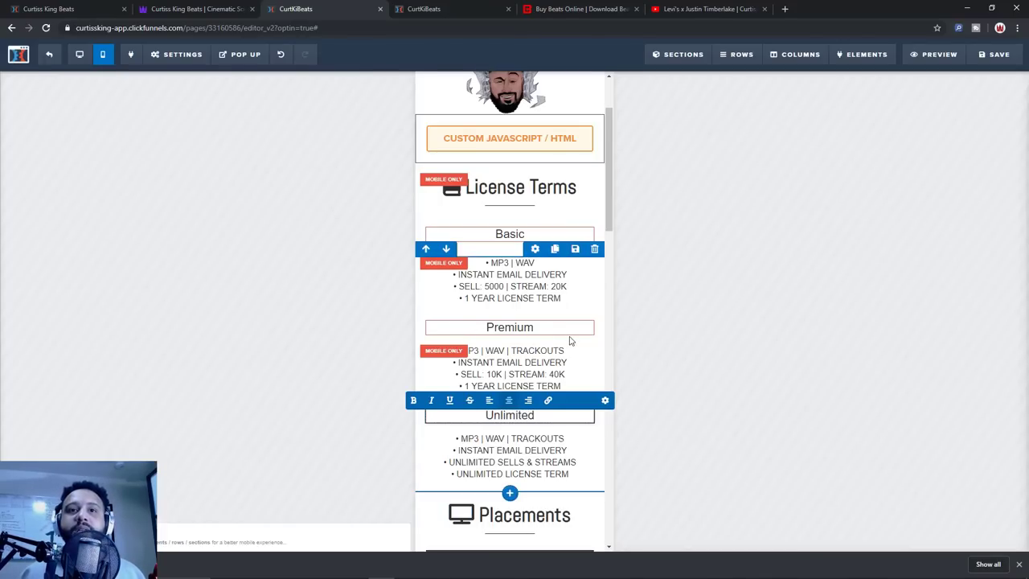
pyautogui.scroll(-2, 571, 340)
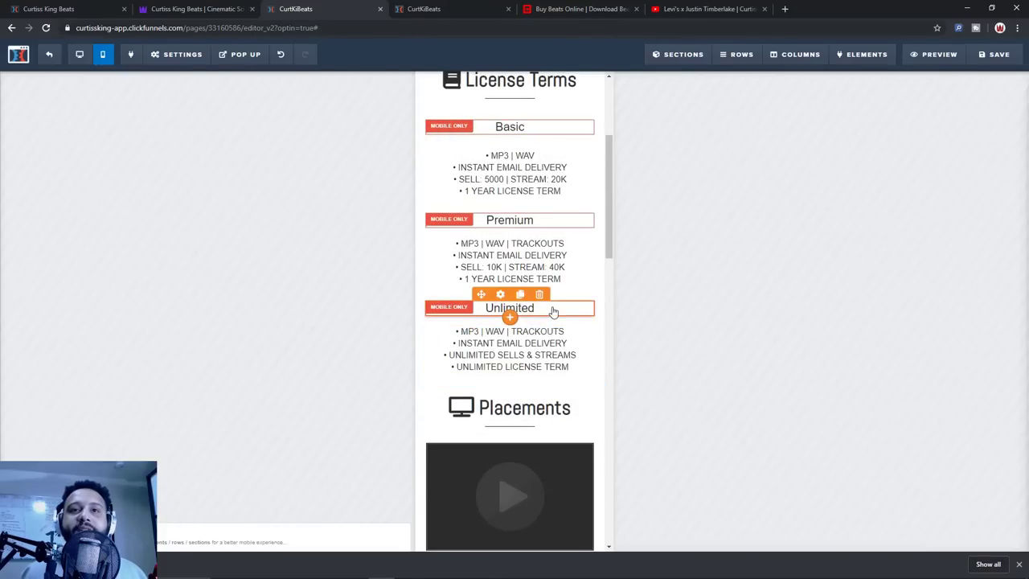
pyautogui.scroll(-1, 586, 310)
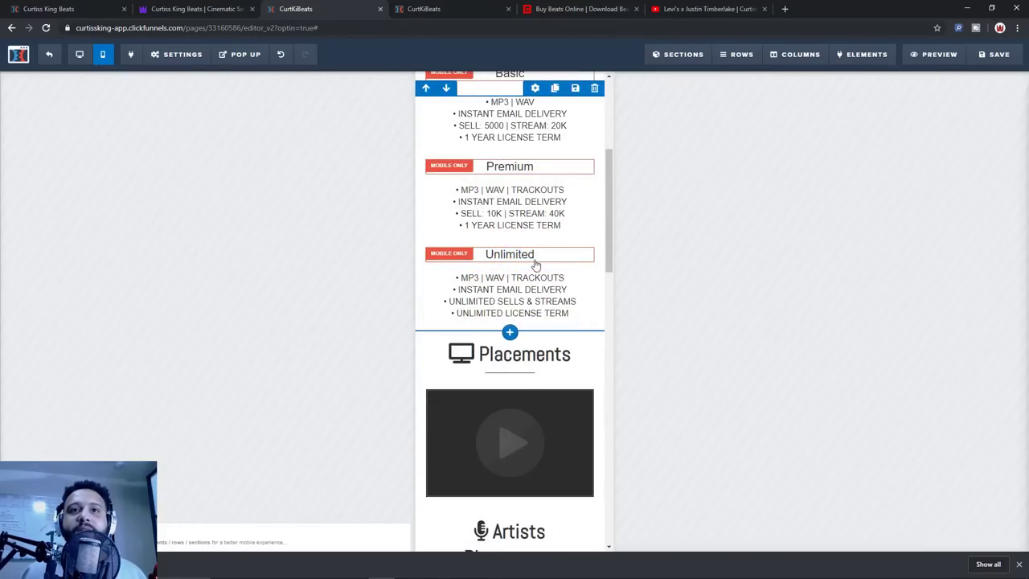
pyautogui.scroll(1, 531, 257)
pyautogui.scroll(2, 541, 264)
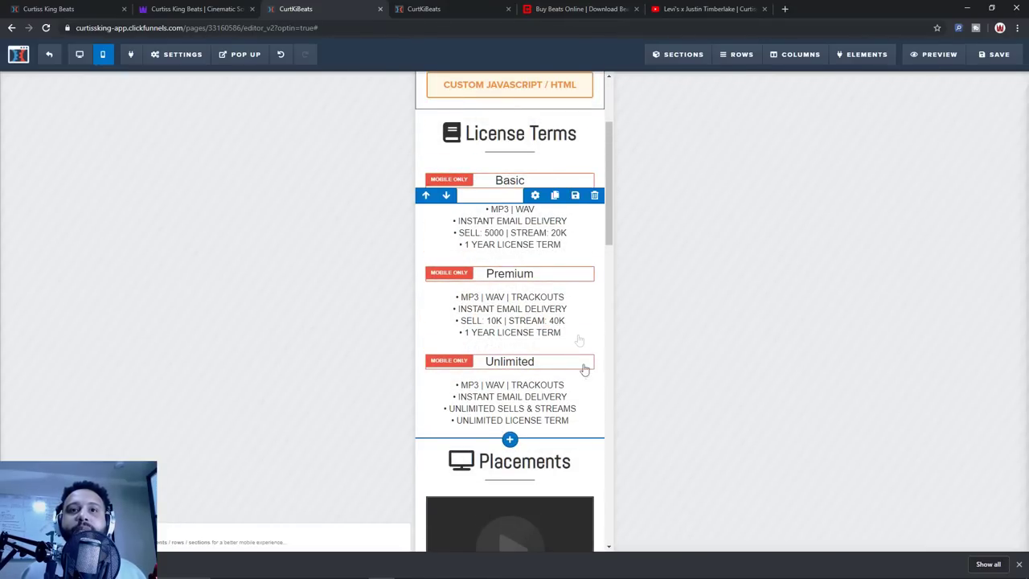
# Clone the row with the three artist names below the photos and make the upper row visible on desktop only
pyautogui.scroll(-5, 522, 350)
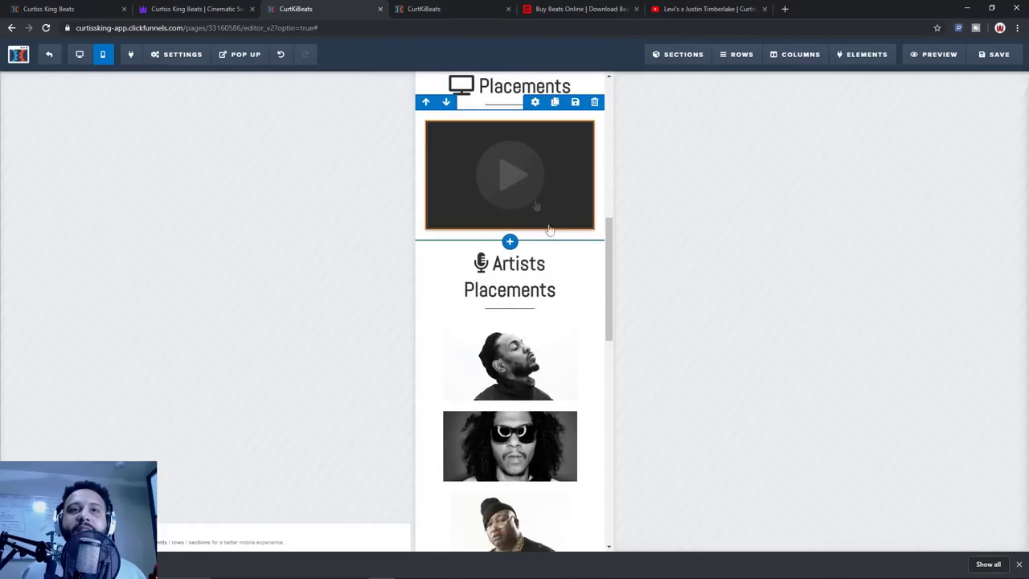
pyautogui.scroll(-2, 560, 289)
pyautogui.scroll(-1, 574, 417)
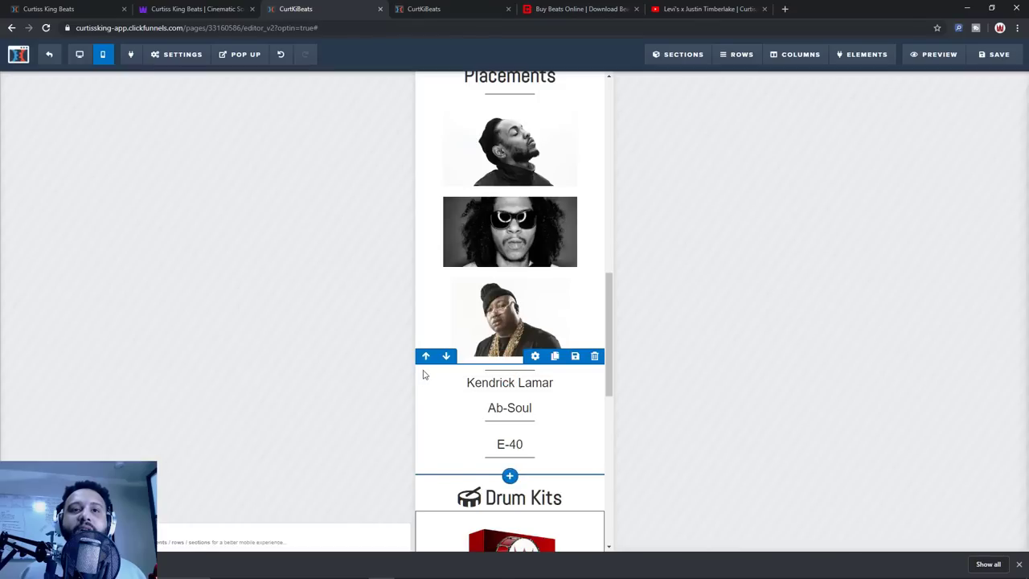
pyautogui.click(554, 356)
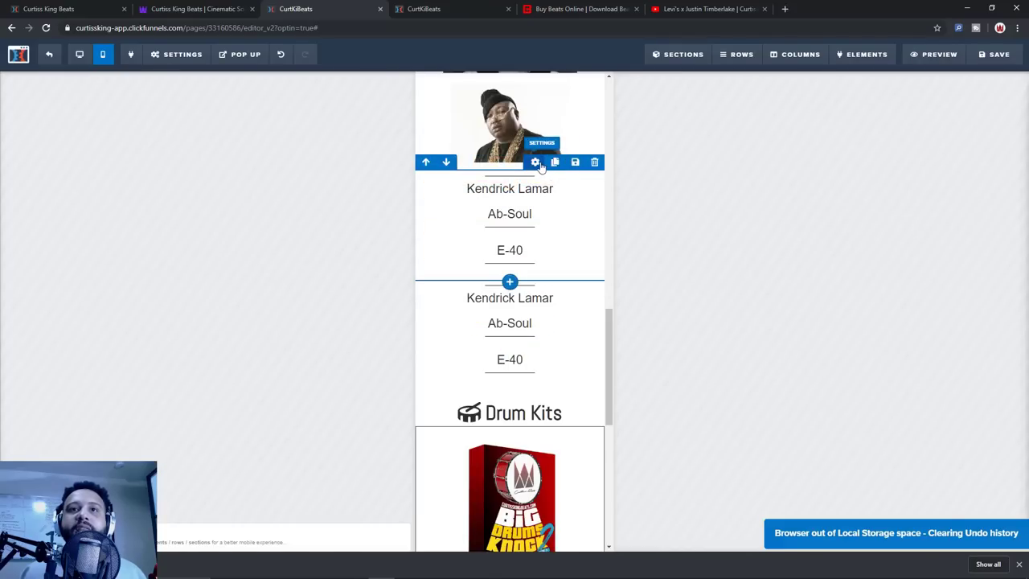
pyautogui.click(536, 162)
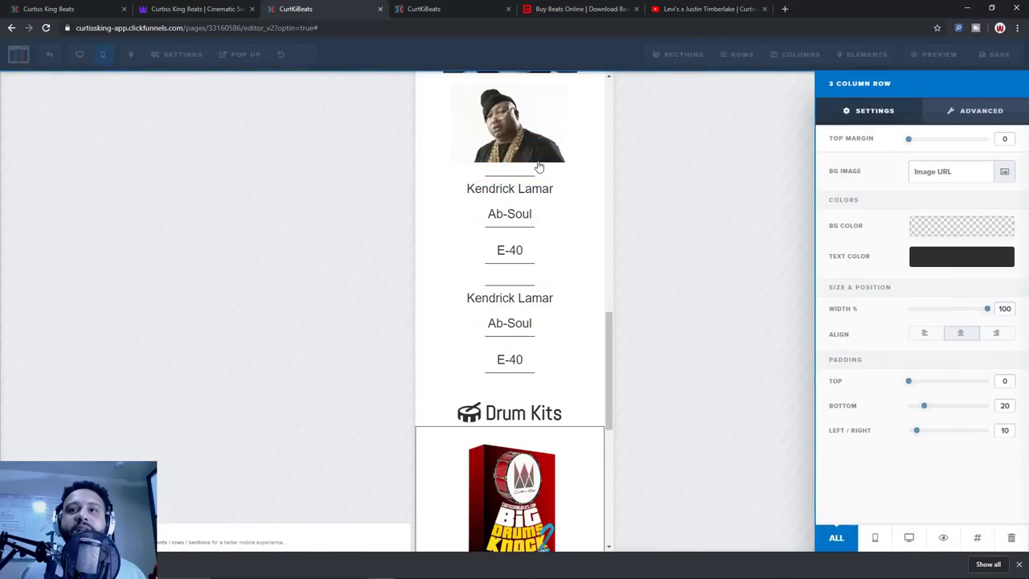
pyautogui.click(907, 538)
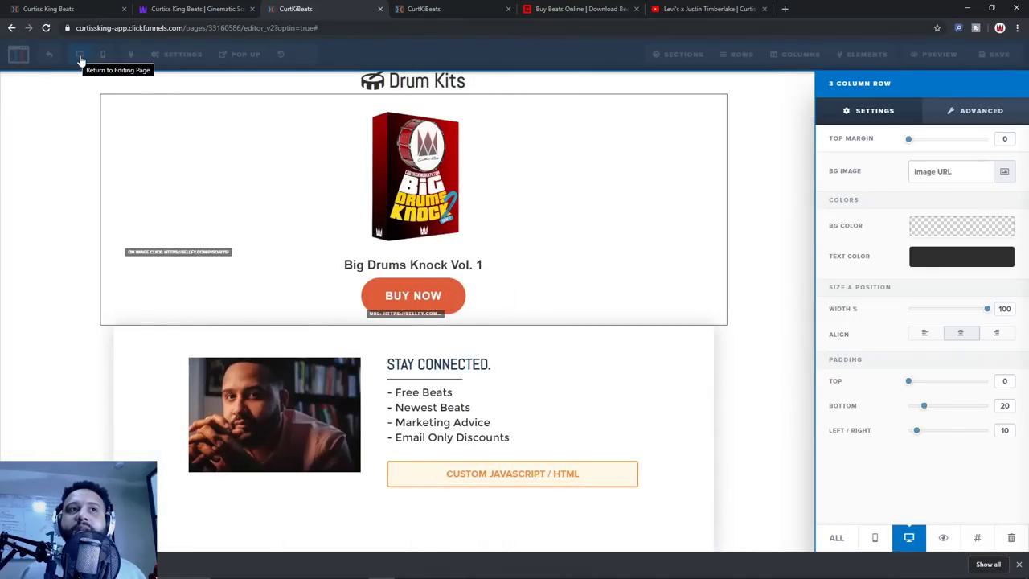
pyautogui.click(72, 94)
pyautogui.click(103, 58)
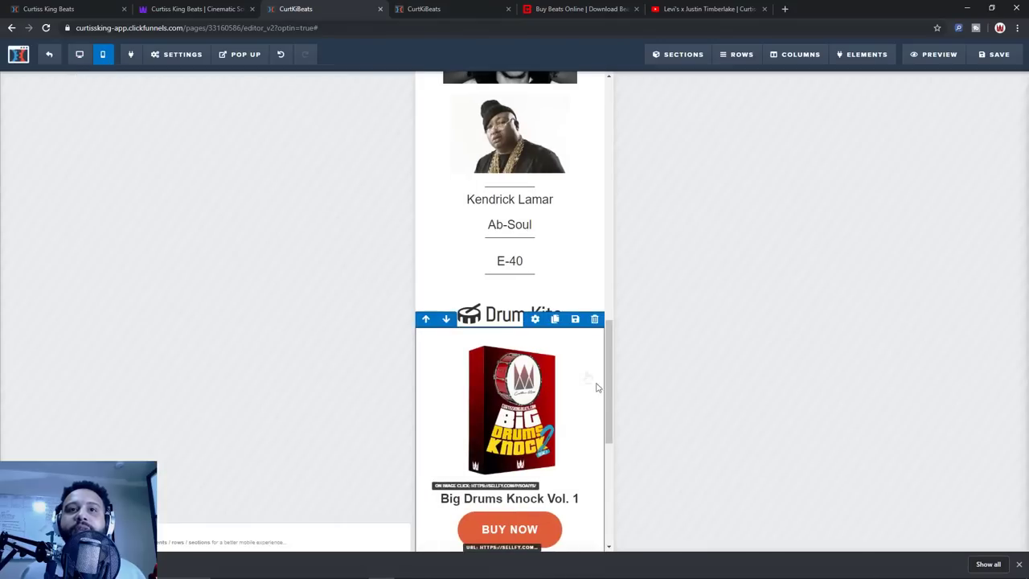
pyautogui.scroll(2, 539, 321)
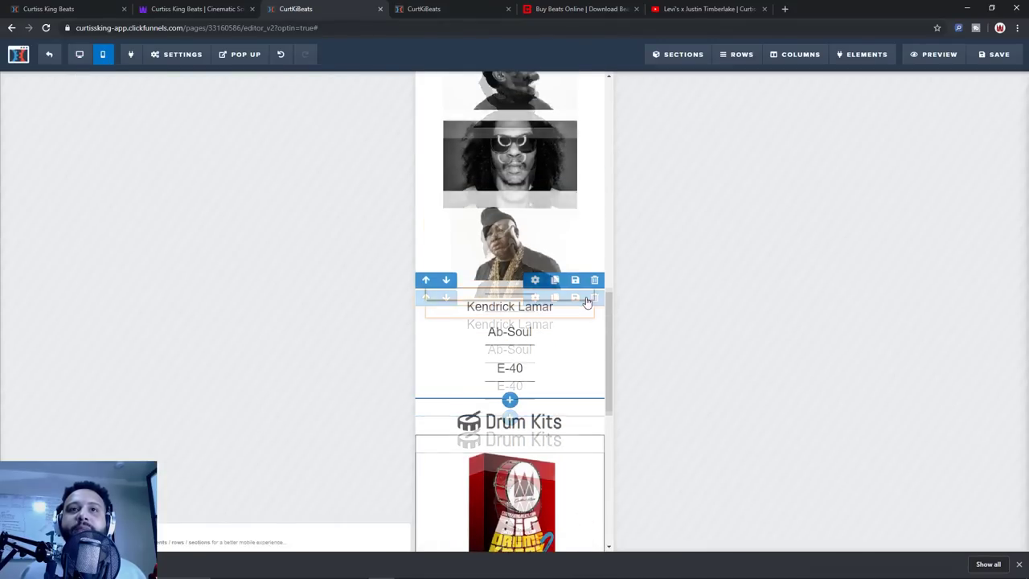
pyautogui.scroll(1, 538, 338)
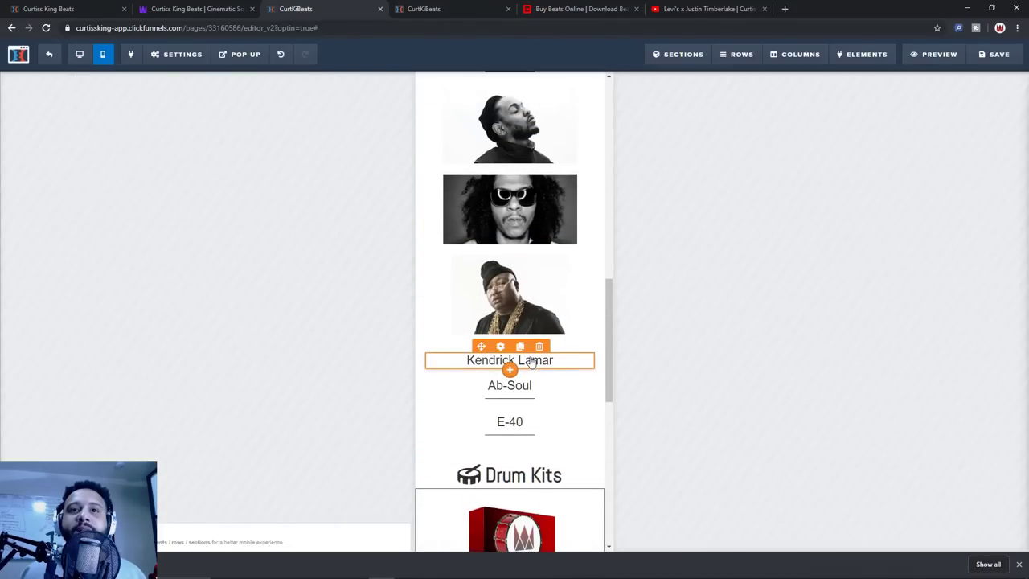
# In the mobile layout, move the Kendrick Lamar and Ab-Soul names with dividers under their photos, and gather E-40 with its divider in the row's first column
pyautogui.moveTo(531, 362); pyautogui.dragTo(513, 175)
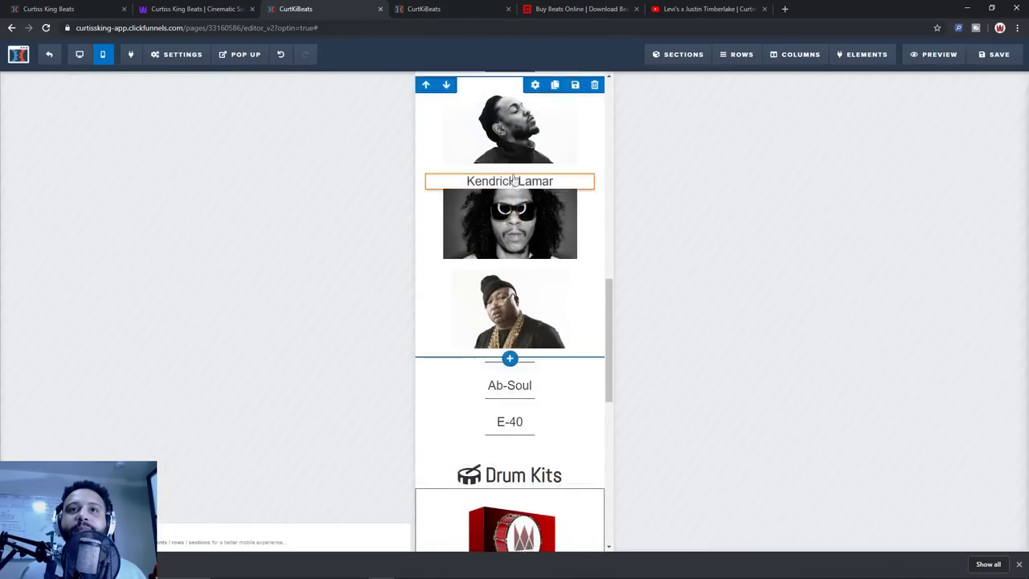
pyautogui.moveTo(542, 390); pyautogui.dragTo(544, 268)
pyautogui.moveTo(523, 426); pyautogui.dragTo(526, 389)
pyautogui.moveTo(522, 331); pyautogui.dragTo(523, 173)
pyautogui.moveTo(519, 390); pyautogui.dragTo(524, 291)
pyautogui.moveTo(524, 458); pyautogui.dragTo(523, 398)
pyautogui.moveTo(523, 395); pyautogui.dragTo(535, 418)
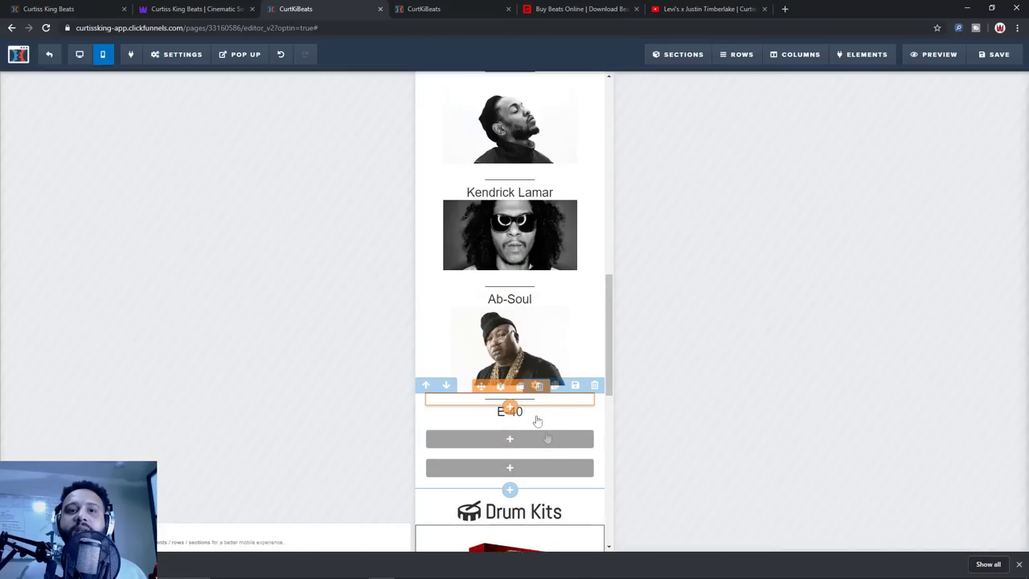
# Delete the leftover names row below the third artist photo, including its E-40 text and empty columns
pyautogui.moveTo(572, 448)
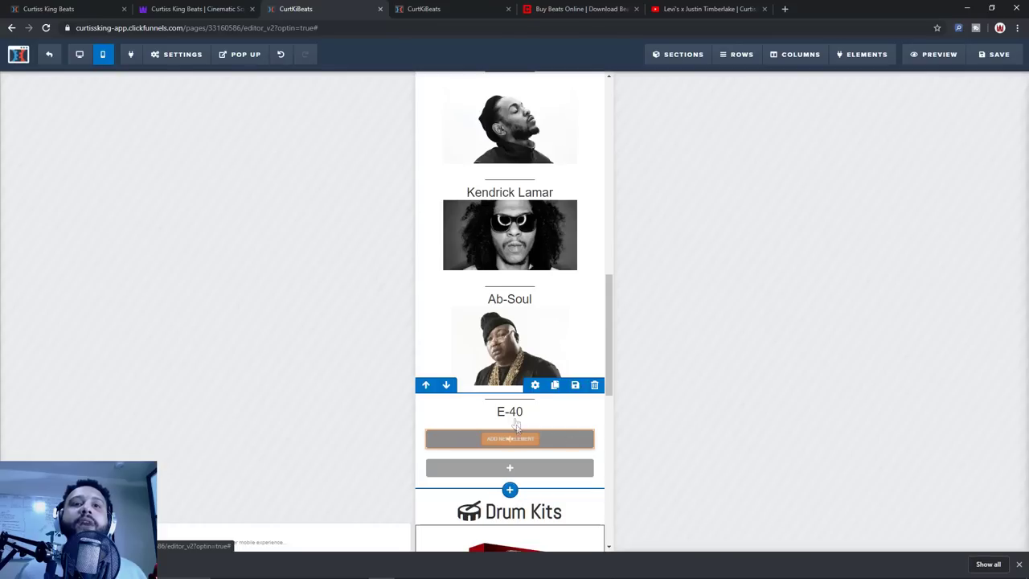
pyautogui.moveTo(440, 472)
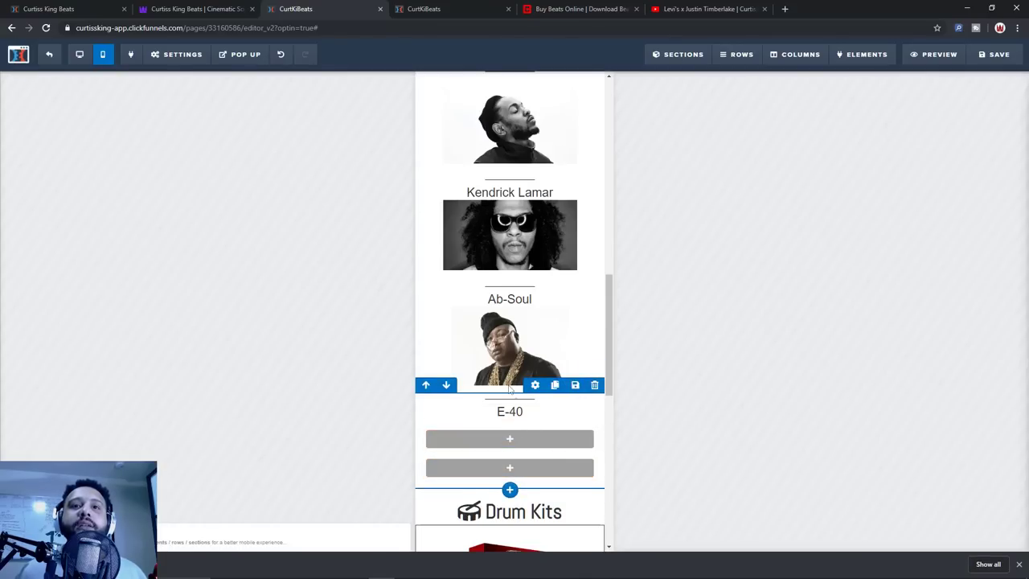
pyautogui.click(594, 385)
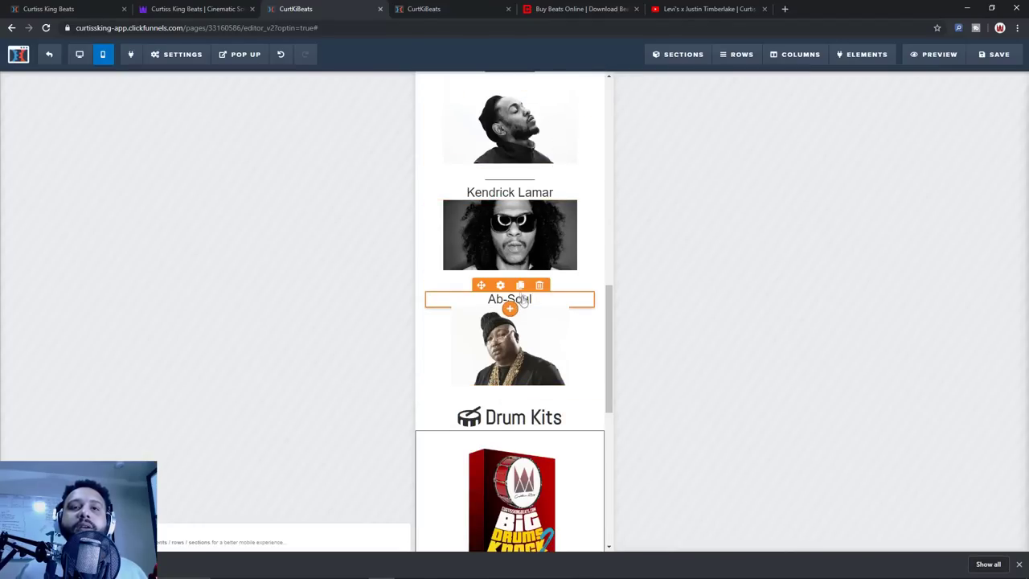
# Clone the Ab-Soul name and divider, place the copies under the third artist photo and change the name to "E-40"
pyautogui.click(520, 285)
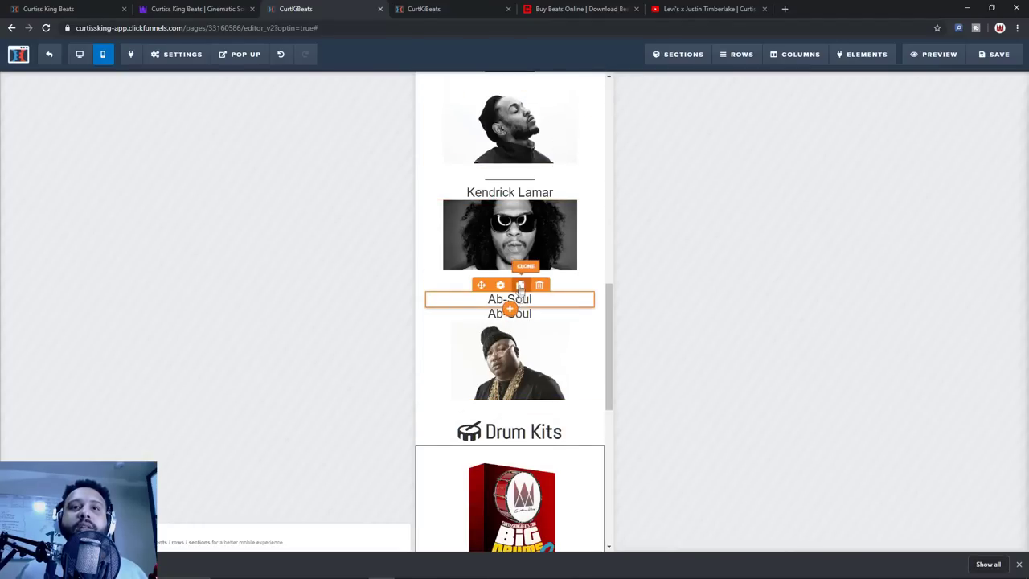
pyautogui.moveTo(524, 406); pyautogui.dragTo(524, 401)
pyautogui.doubleClick(519, 392)
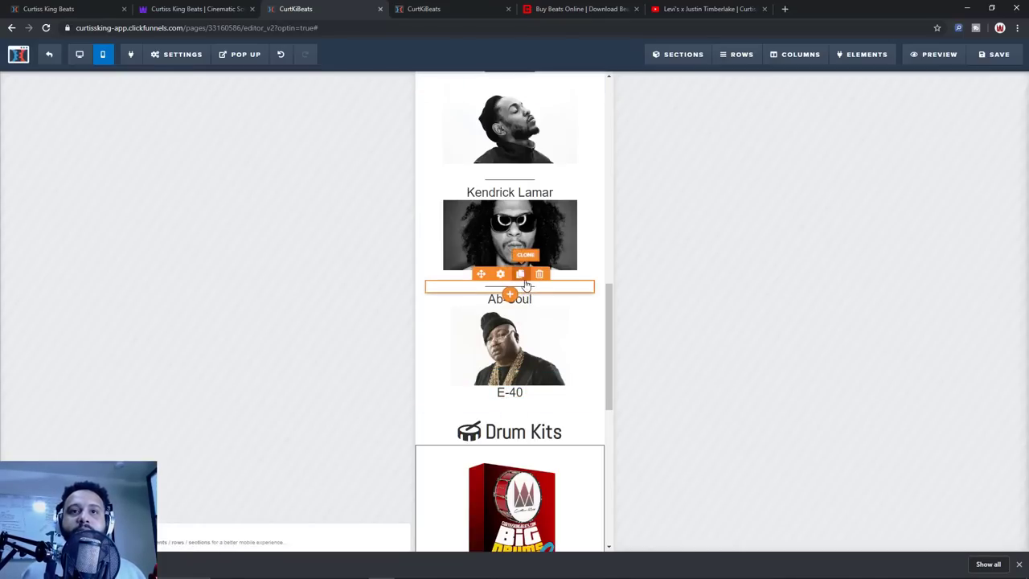
pyautogui.click(521, 275)
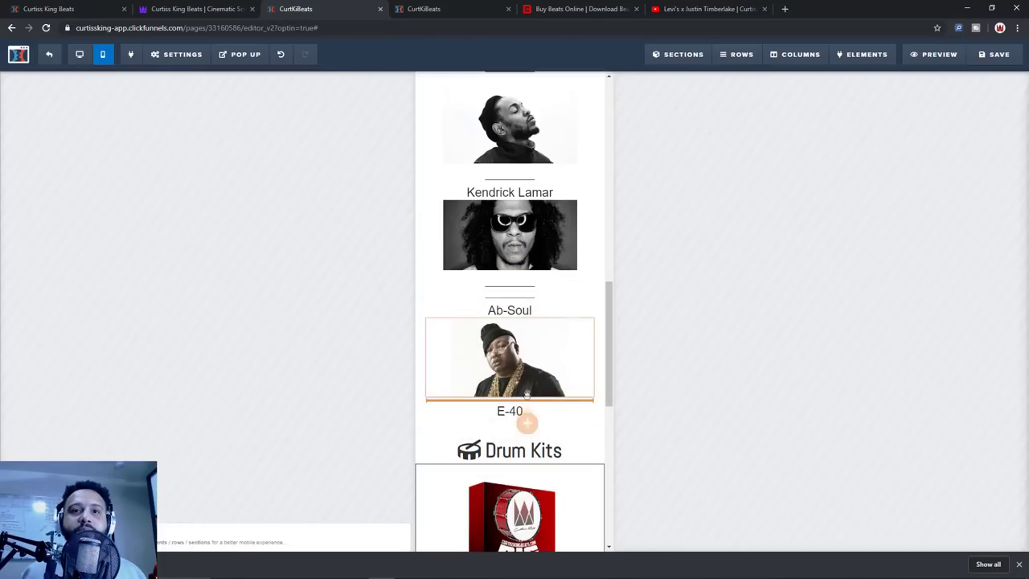
pyautogui.moveTo(526, 404); pyautogui.dragTo(530, 410)
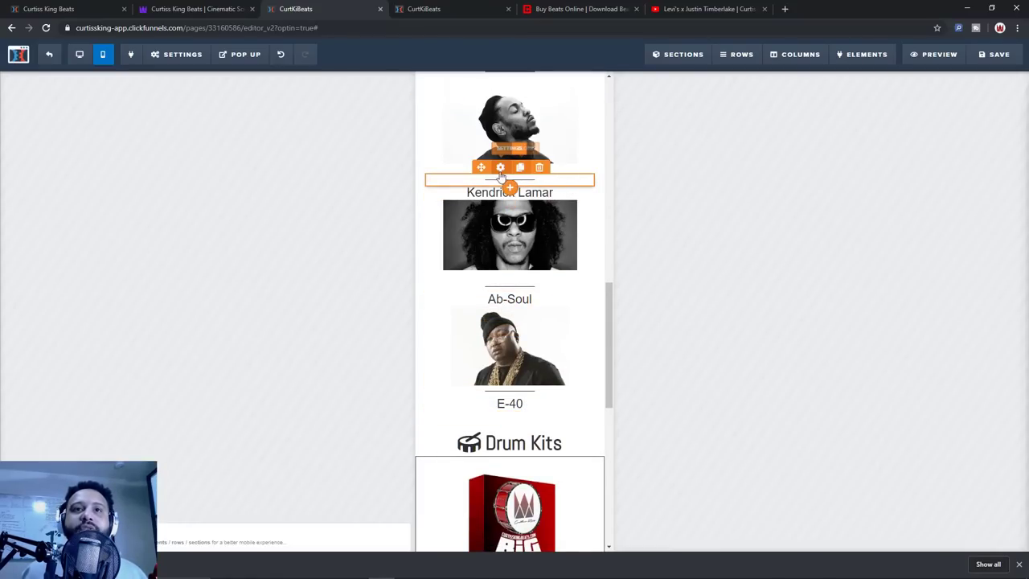
# Make the divider and the Kendrick Lamar sub-headline under the first photo visible on mobile only
pyautogui.click(500, 167)
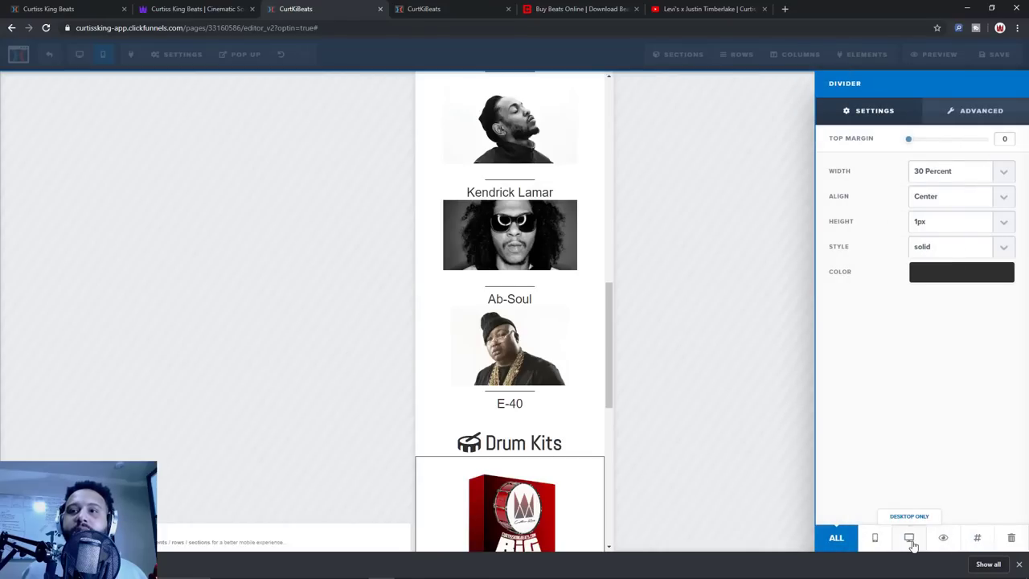
pyautogui.click(875, 538)
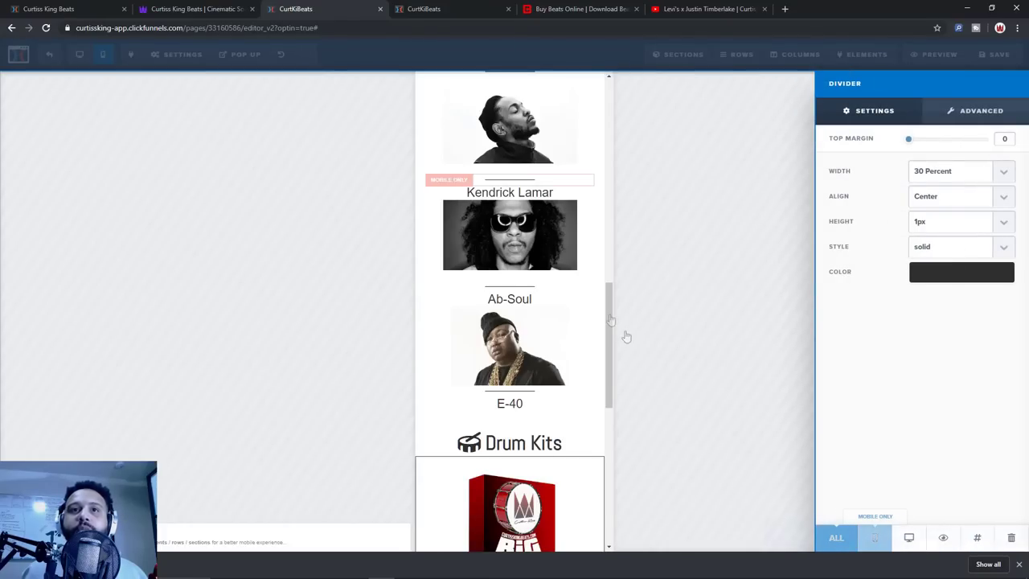
pyautogui.click(530, 200)
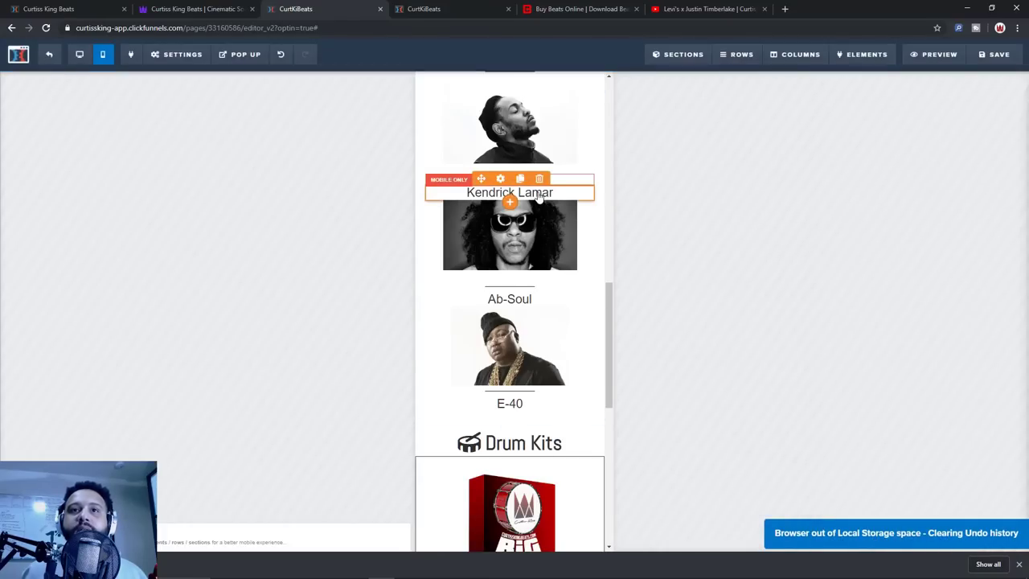
pyautogui.click(500, 179)
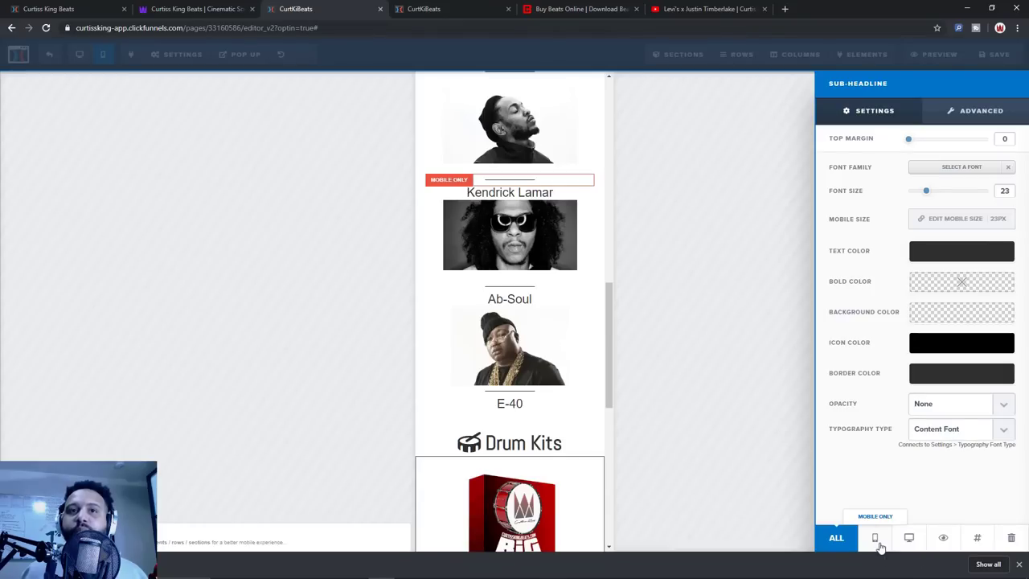
pyautogui.click(875, 538)
# Make the Ab-Soul sub-headline and its divider under the second photo visible on mobile only
pyautogui.click(496, 299)
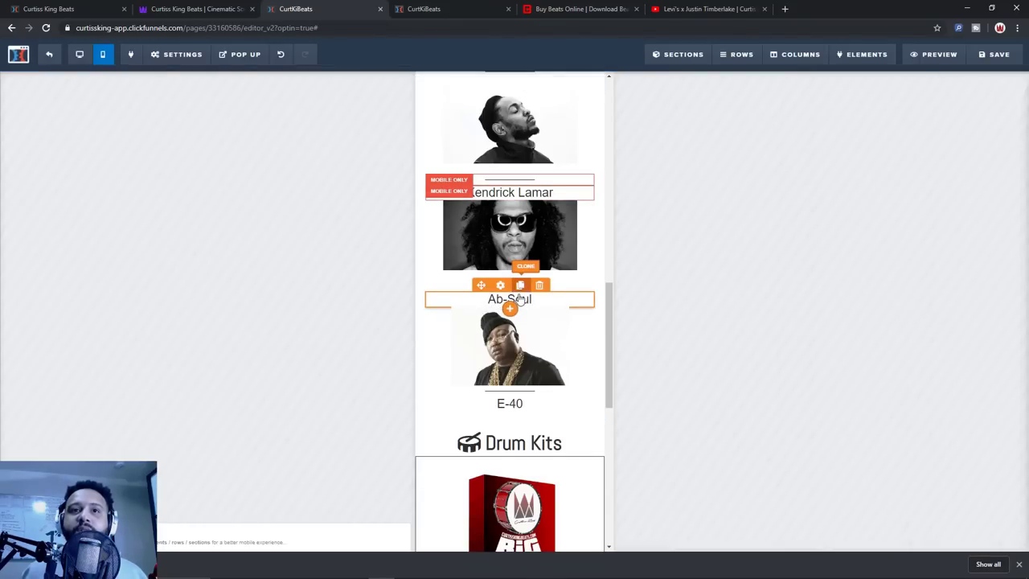
pyautogui.click(503, 296)
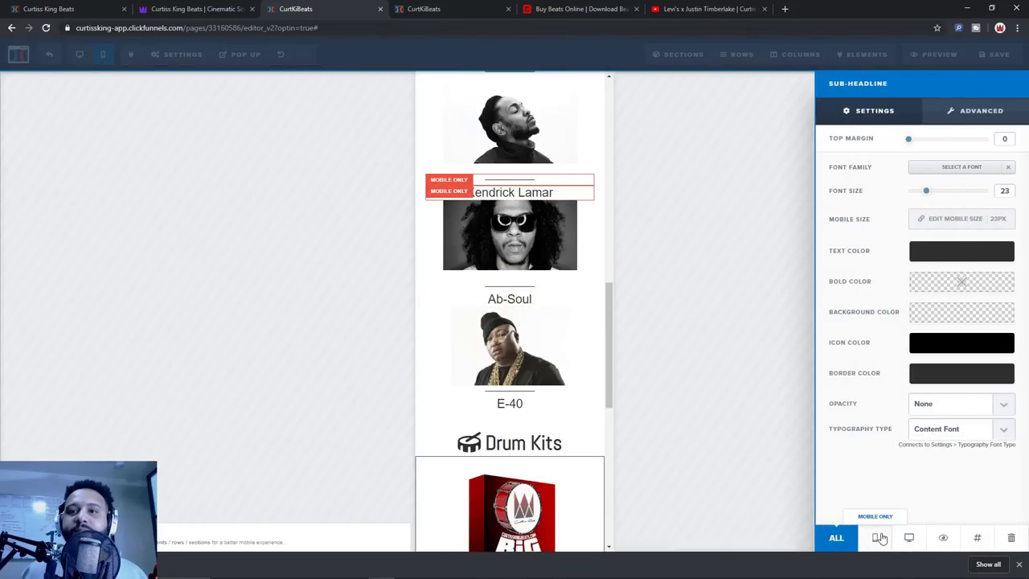
pyautogui.click(880, 537)
pyautogui.click(519, 292)
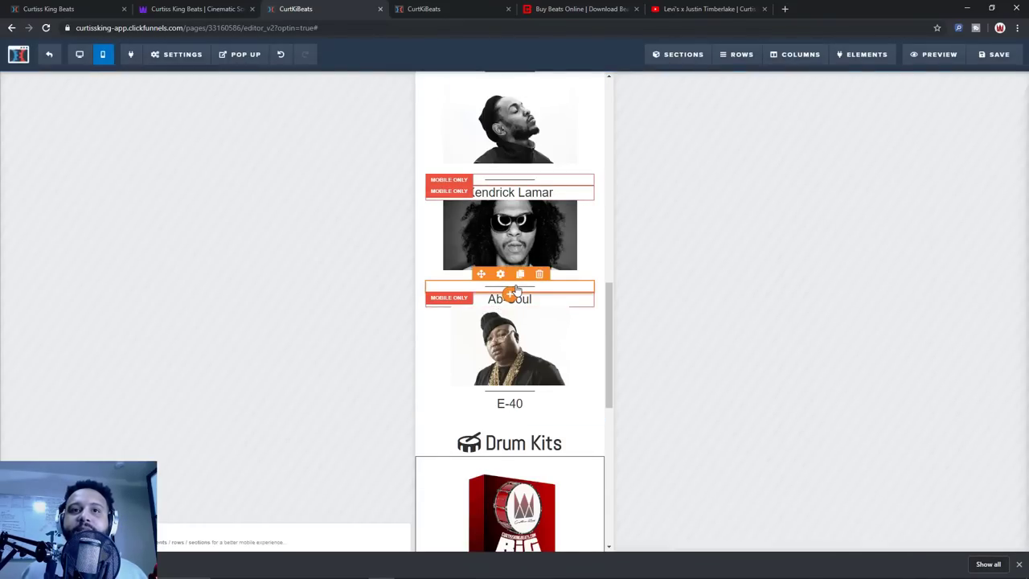
pyautogui.click(515, 289)
pyautogui.click(874, 538)
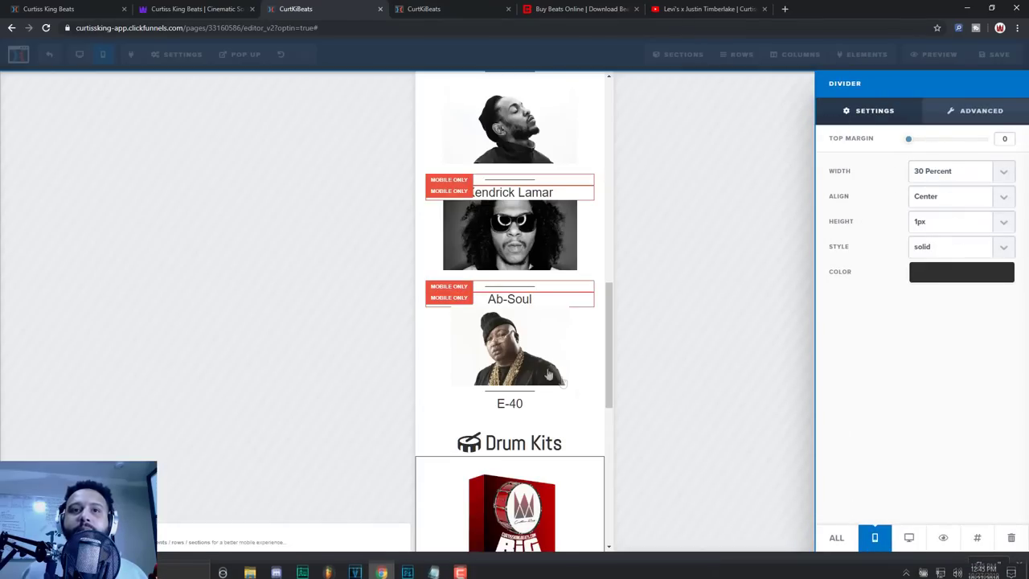
# Make the divider and the E-40 sub-headline under the third photo visible on mobile only
pyautogui.click(518, 397)
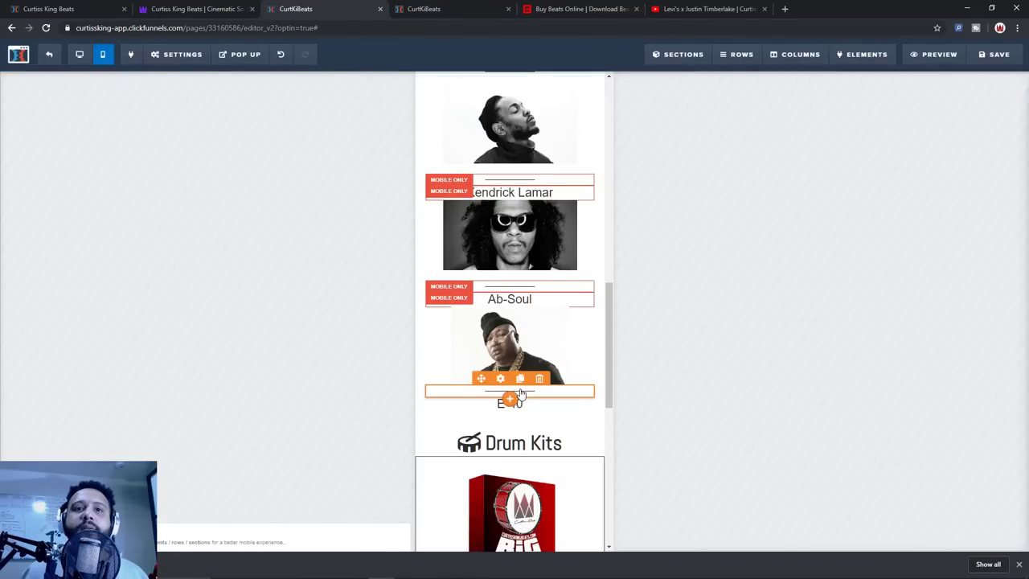
pyautogui.click(510, 391)
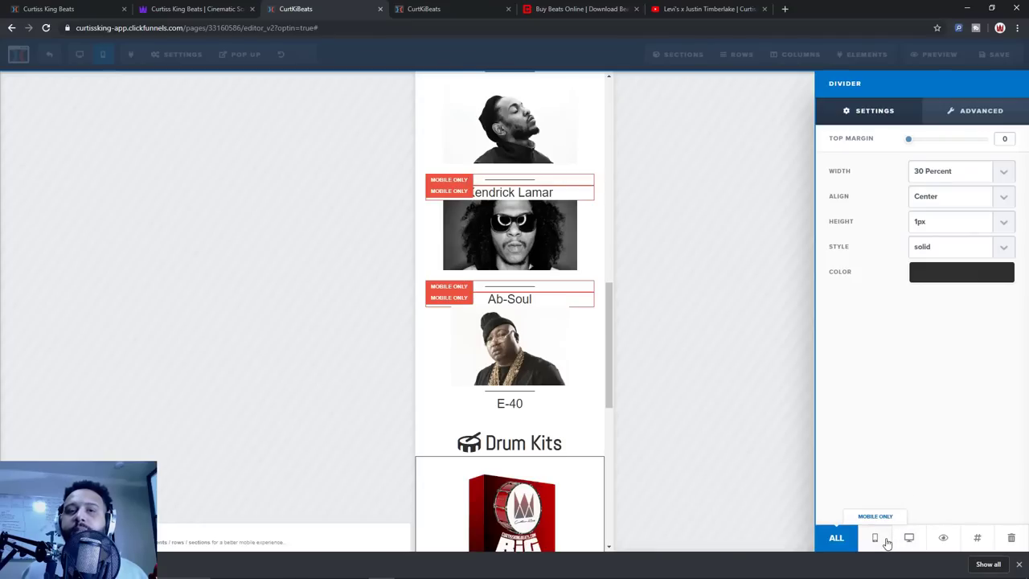
pyautogui.click(885, 541)
pyautogui.click(533, 412)
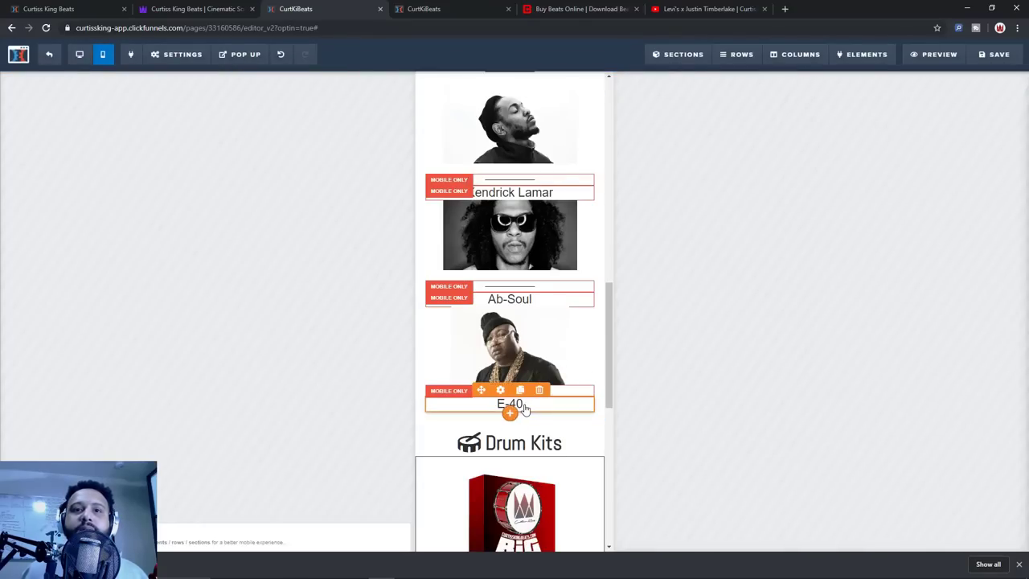
pyautogui.click(524, 407)
pyautogui.click(605, 389)
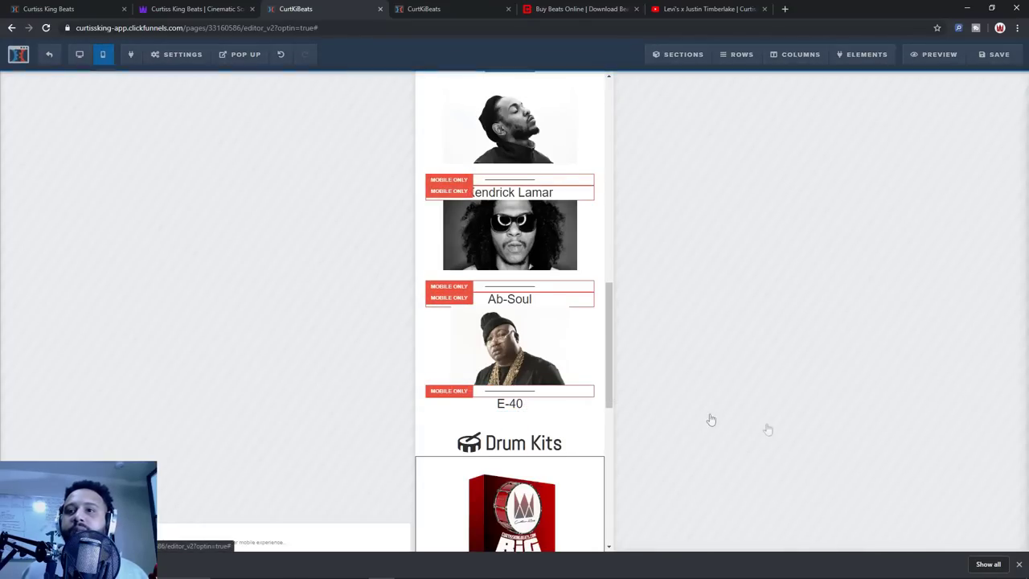
pyautogui.click(875, 537)
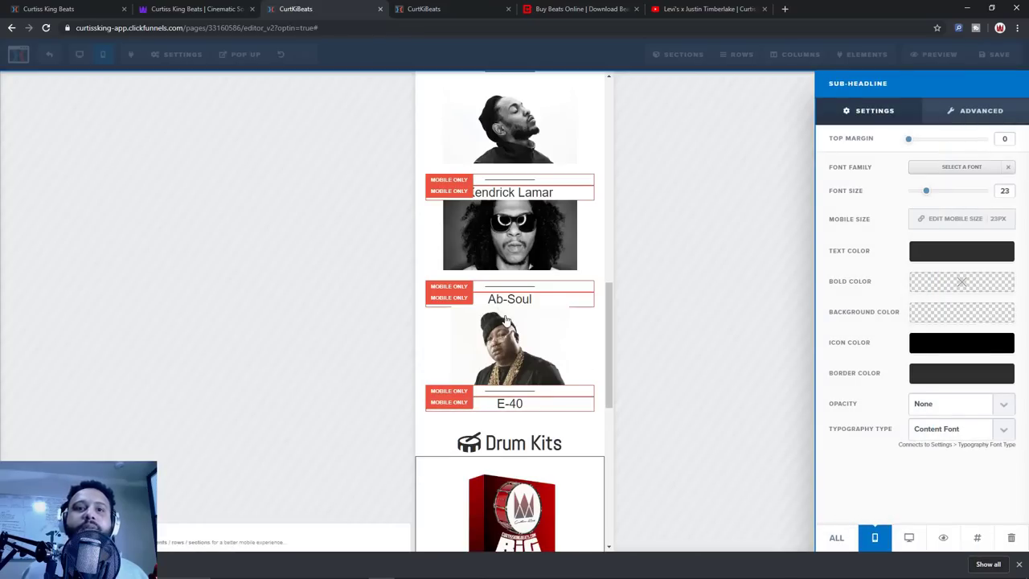
pyautogui.click(632, 303)
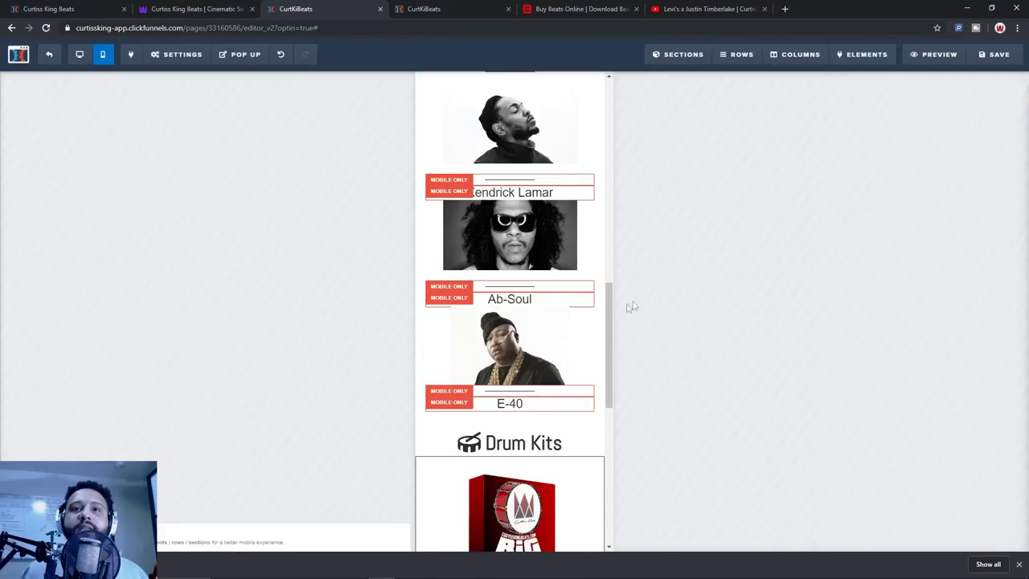
# Switch to the desktop layout and move the dividers above the Ab-Soul and E-40 names in the desktop-only row
pyautogui.moveTo(609, 321); pyautogui.dragTo(610, 90)
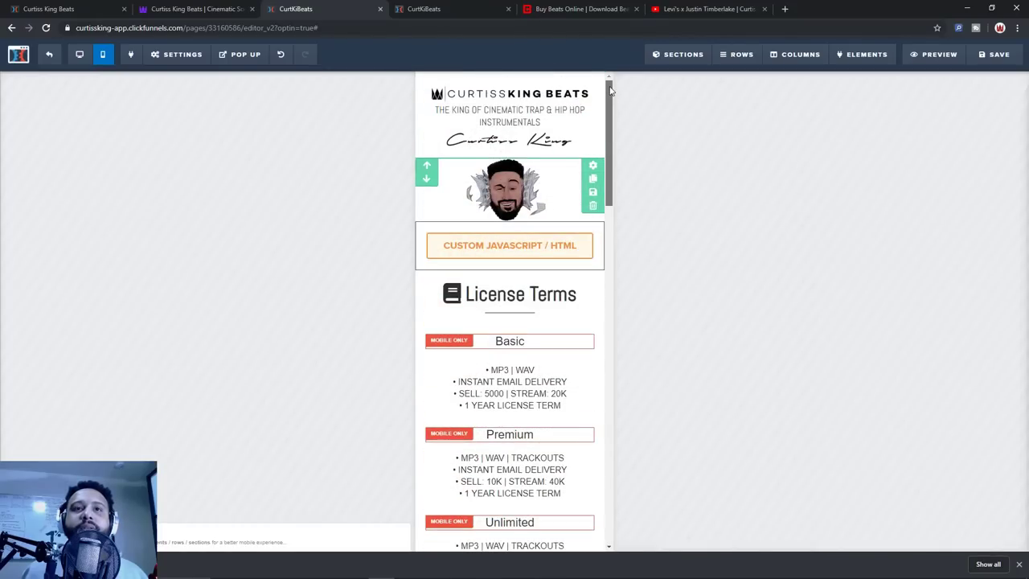
pyautogui.click(79, 54)
pyautogui.scroll(-7, 945, 226)
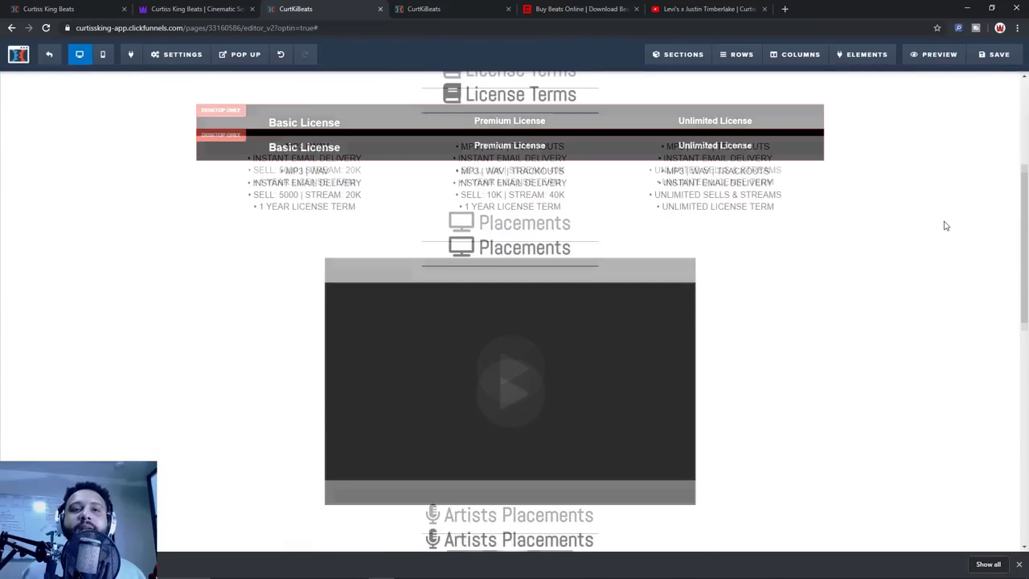
pyautogui.scroll(-2, 945, 226)
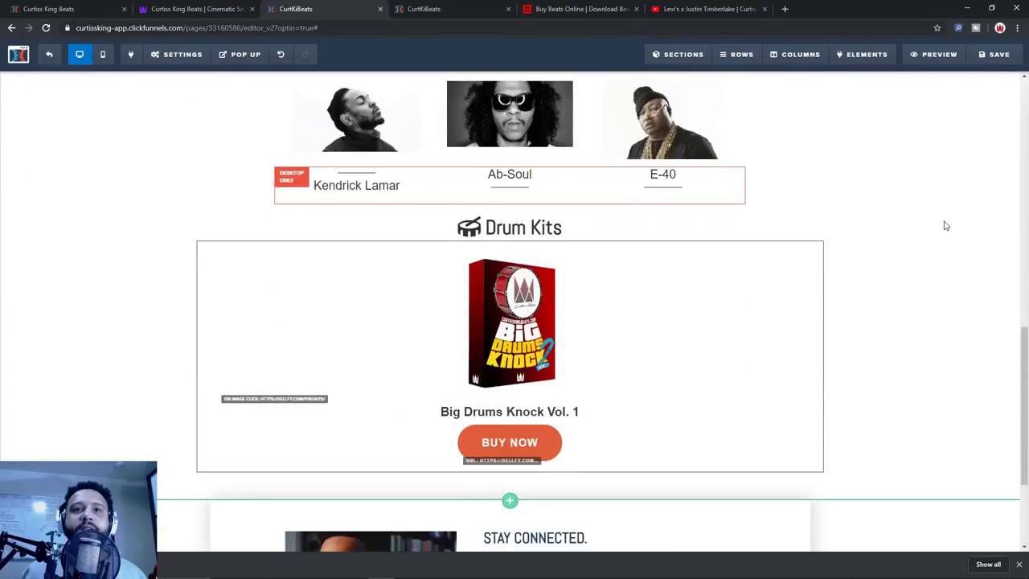
pyautogui.scroll(1, 945, 226)
pyautogui.scroll(2, 945, 225)
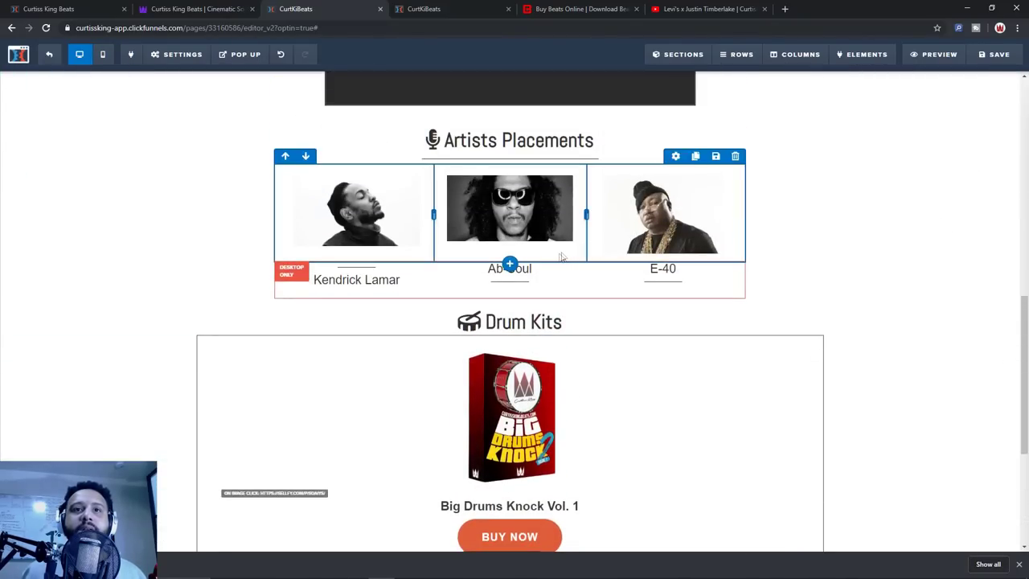
pyautogui.moveTo(508, 268)
pyautogui.mouseDown()
pyautogui.moveTo(524, 280)
pyautogui.moveTo(536, 266)
pyautogui.moveTo(684, 284)
pyautogui.moveTo(679, 252)
pyautogui.moveTo(667, 270)
pyautogui.mouseUp()
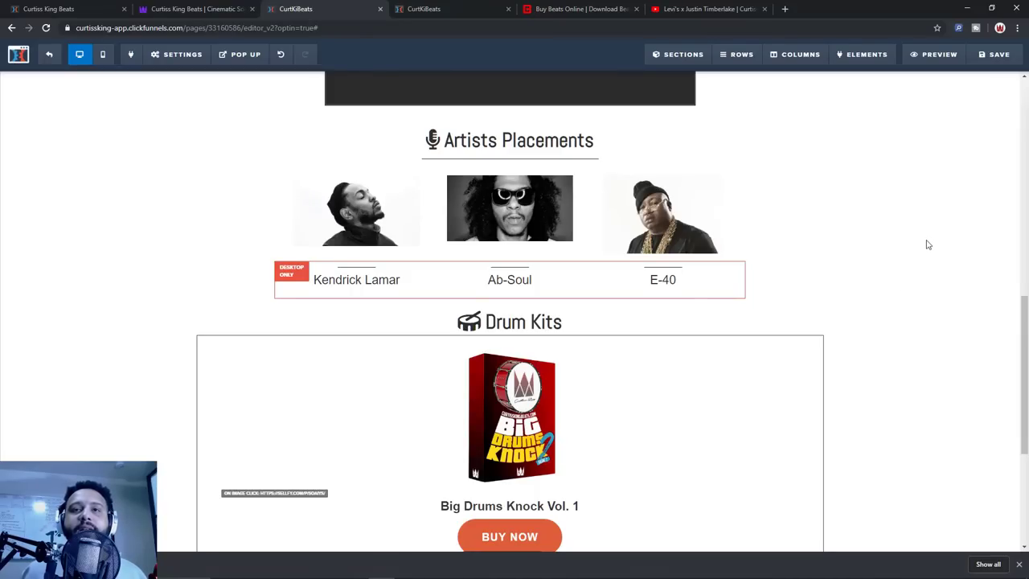
# Review the desktop layout, save the page and look through its preview from top to bottom
pyautogui.scroll(-5, 928, 245)
pyautogui.scroll(10, 928, 244)
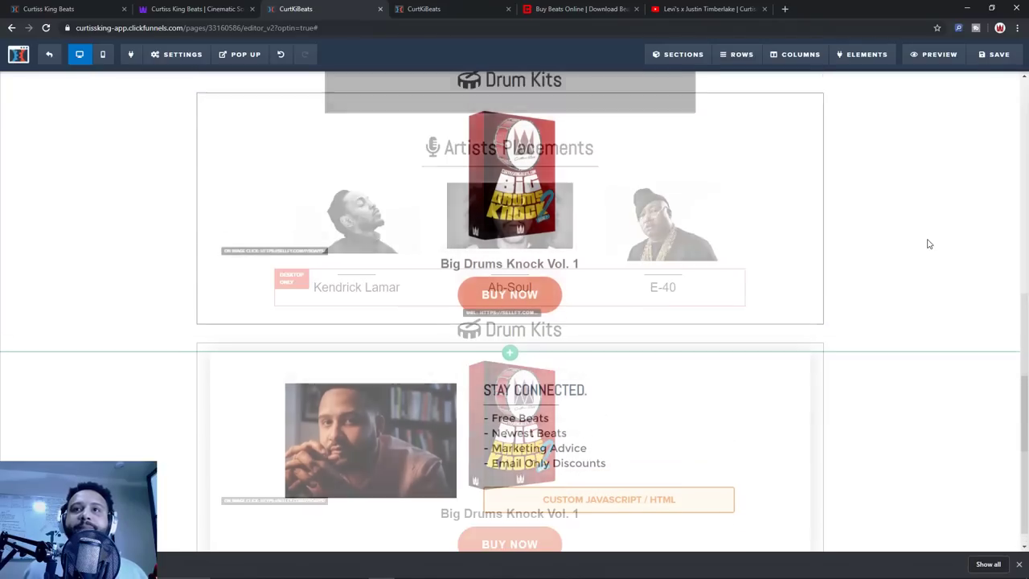
pyautogui.scroll(3, 928, 245)
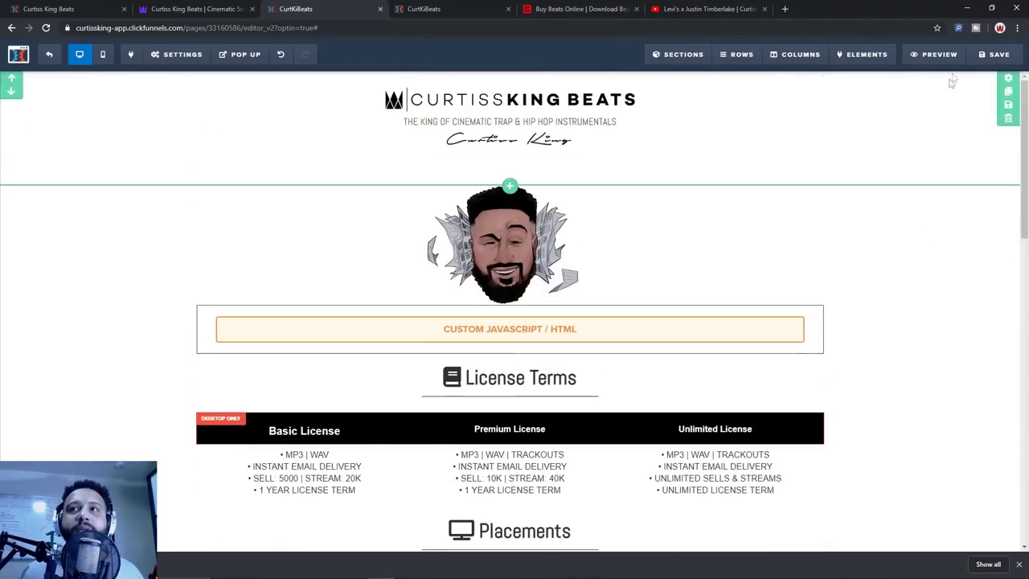
pyautogui.click(989, 56)
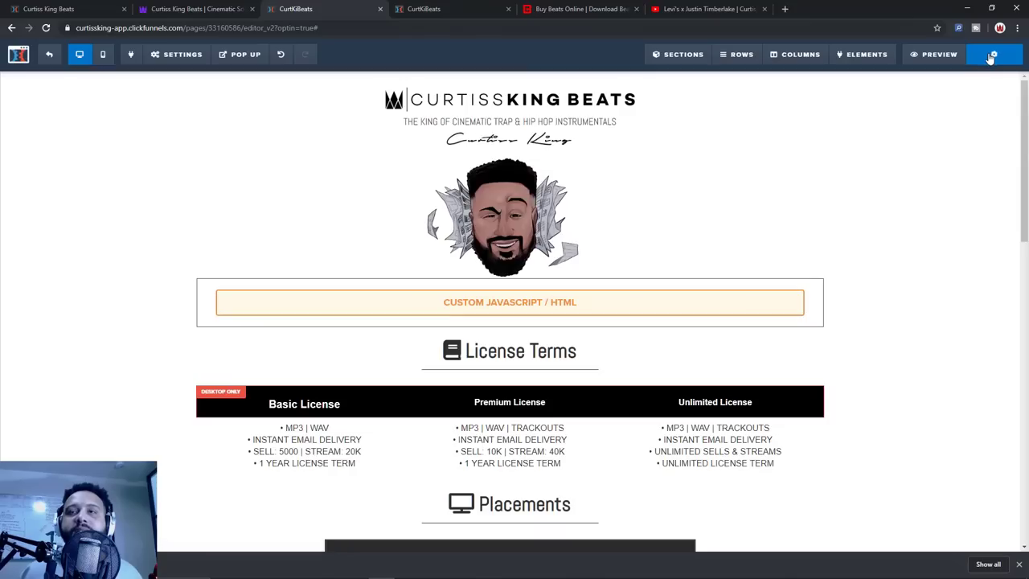
pyautogui.click(949, 58)
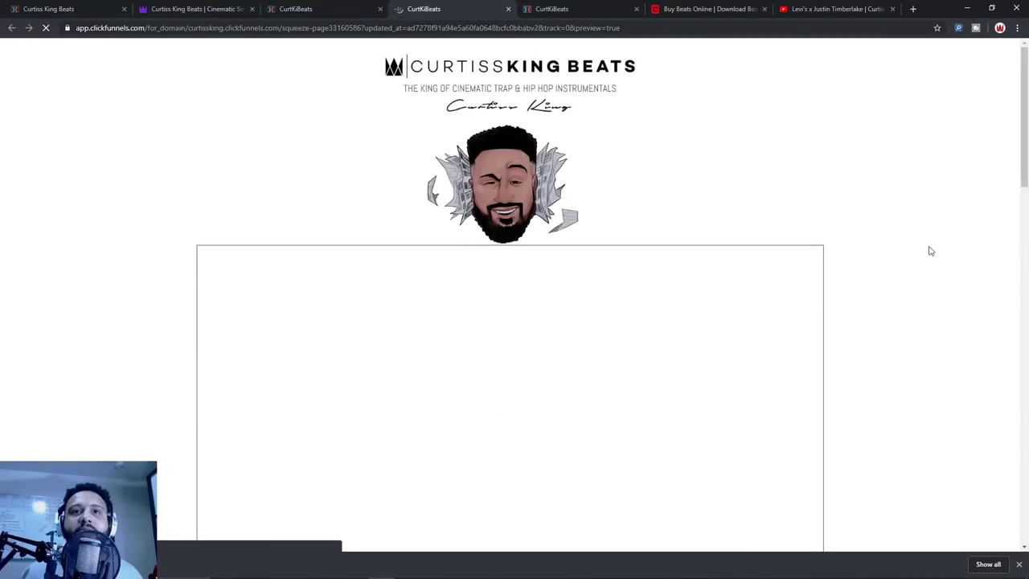
pyautogui.scroll(-20, 930, 251)
pyautogui.scroll(-1, 930, 250)
pyautogui.scroll(20, 930, 251)
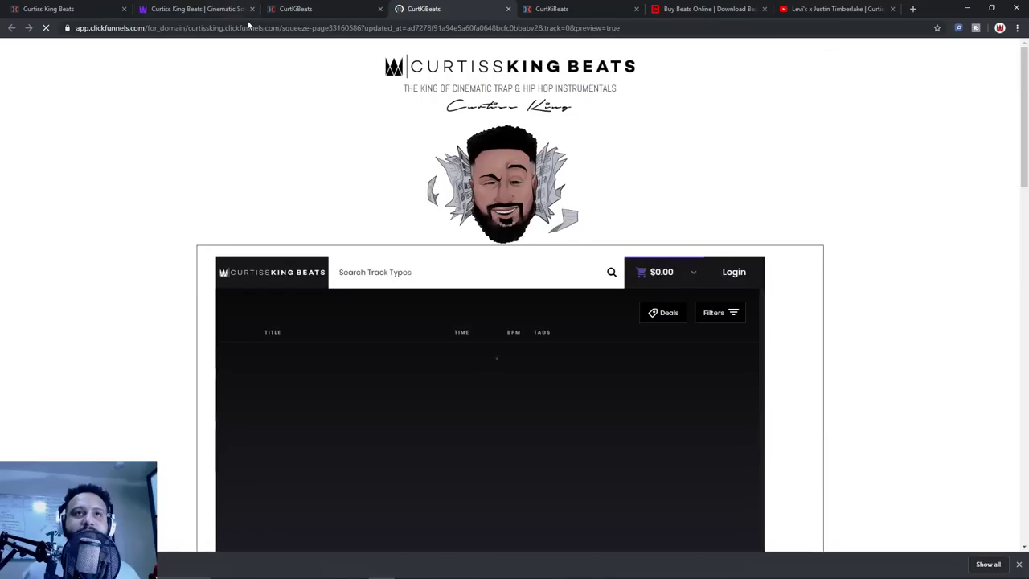
# Leave the editor for the funnel step's publishing settings and update the Squeeze Page path to "standardbeats"
pyautogui.click(296, 9)
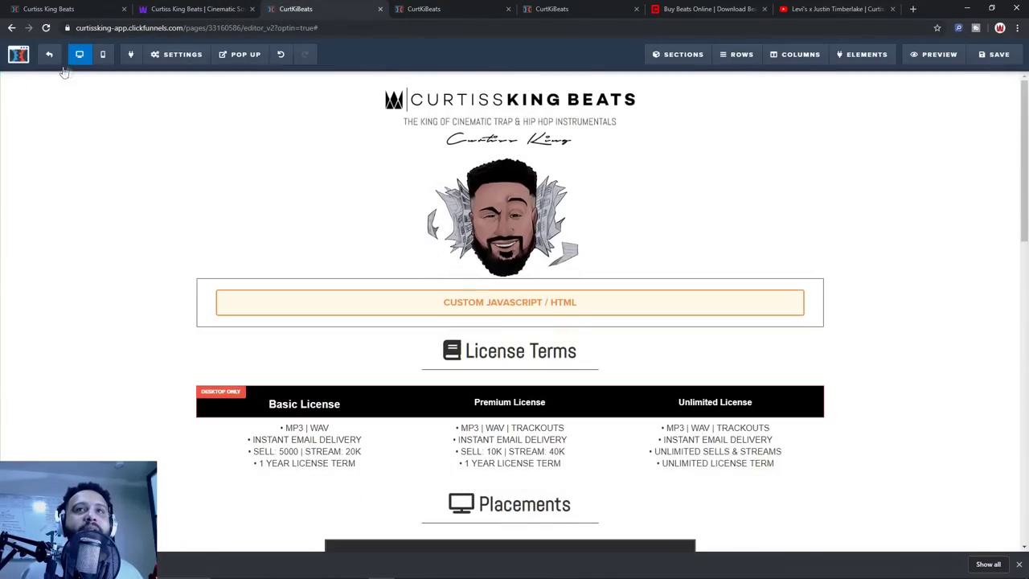
pyautogui.click(54, 60)
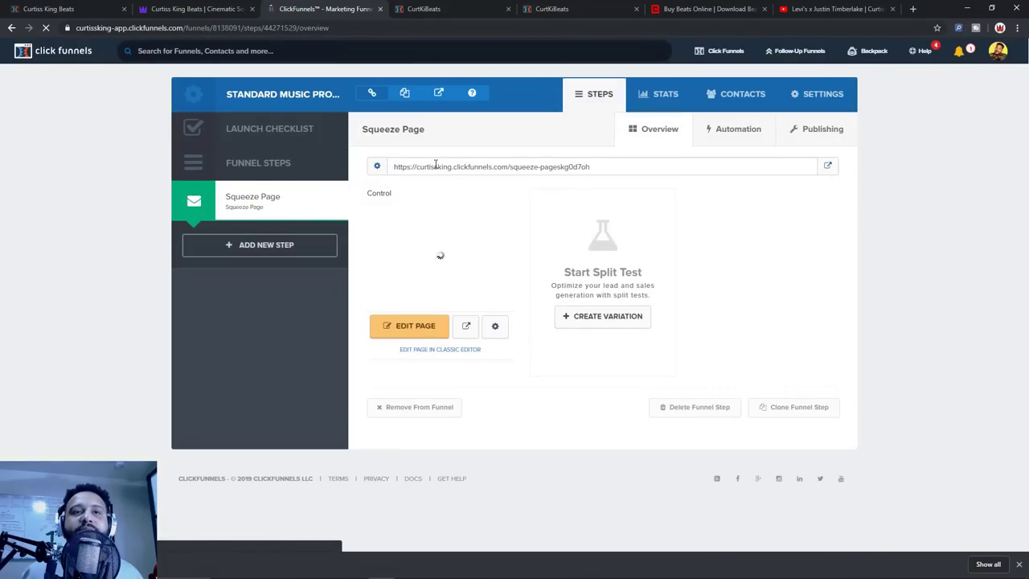
pyautogui.tripleClick(435, 164)
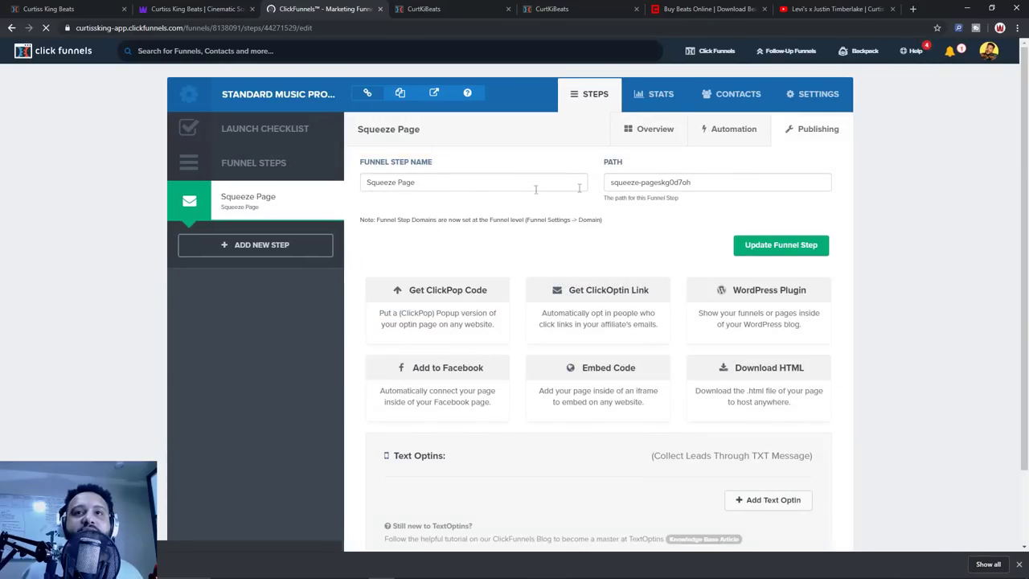
pyautogui.tripleClick(498, 188)
pyautogui.tripleClick(692, 182)
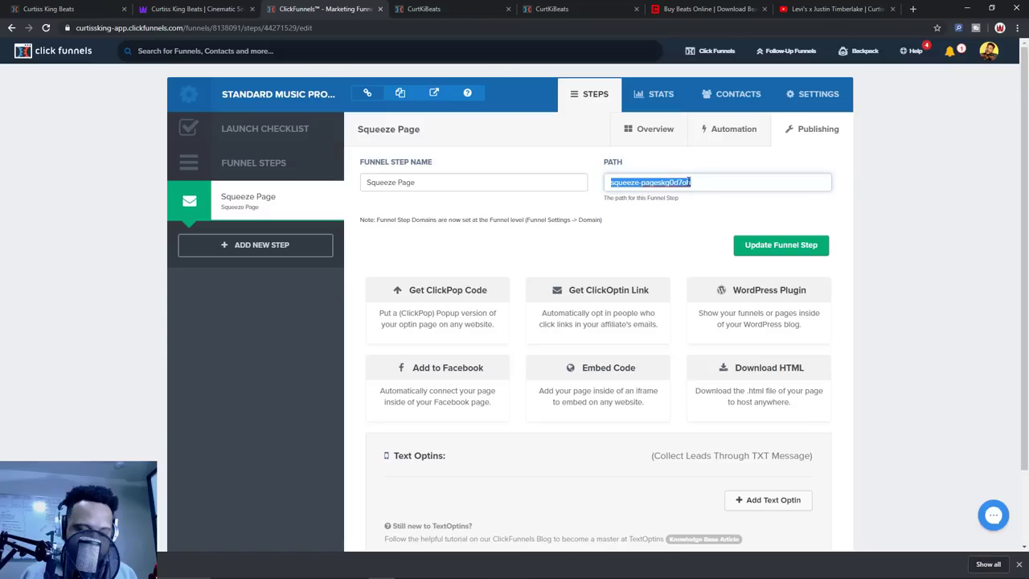
pyautogui.write('standardbe')
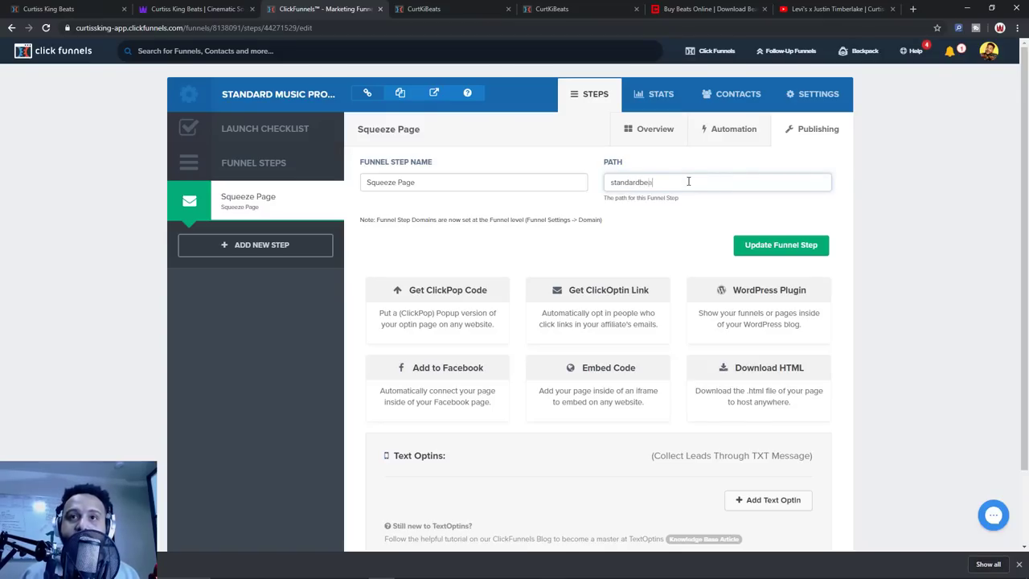
pyautogui.click(767, 244)
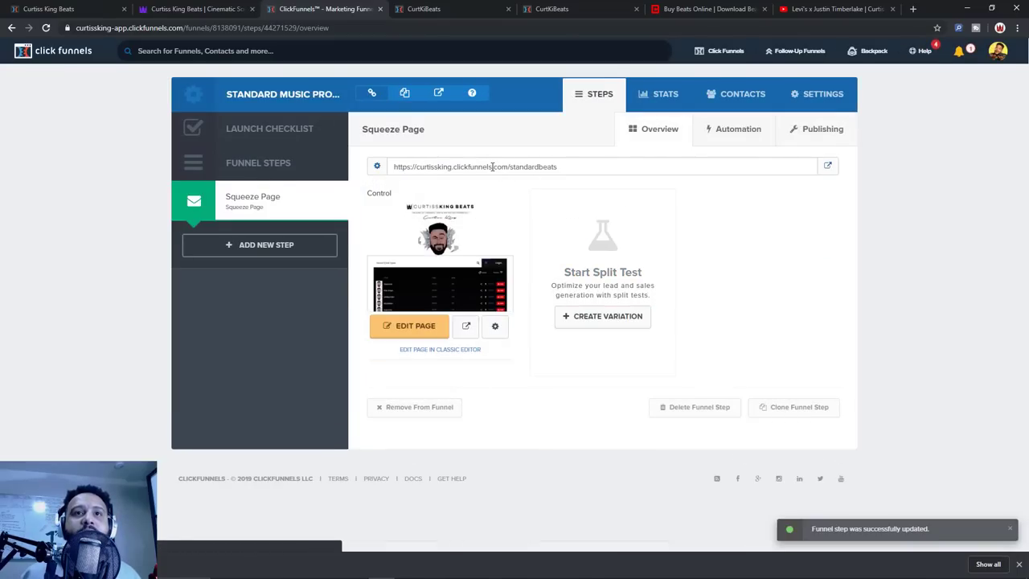
# Copy the Squeeze Page's full web address from the step overview
pyautogui.click(492, 167)
pyautogui.rightClick(493, 167)
pyautogui.click(514, 181)
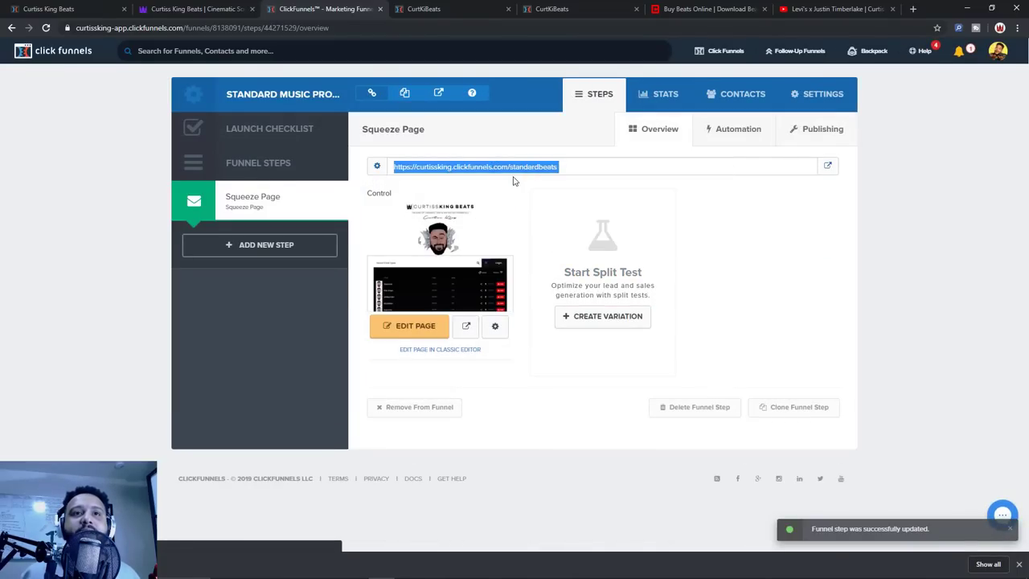